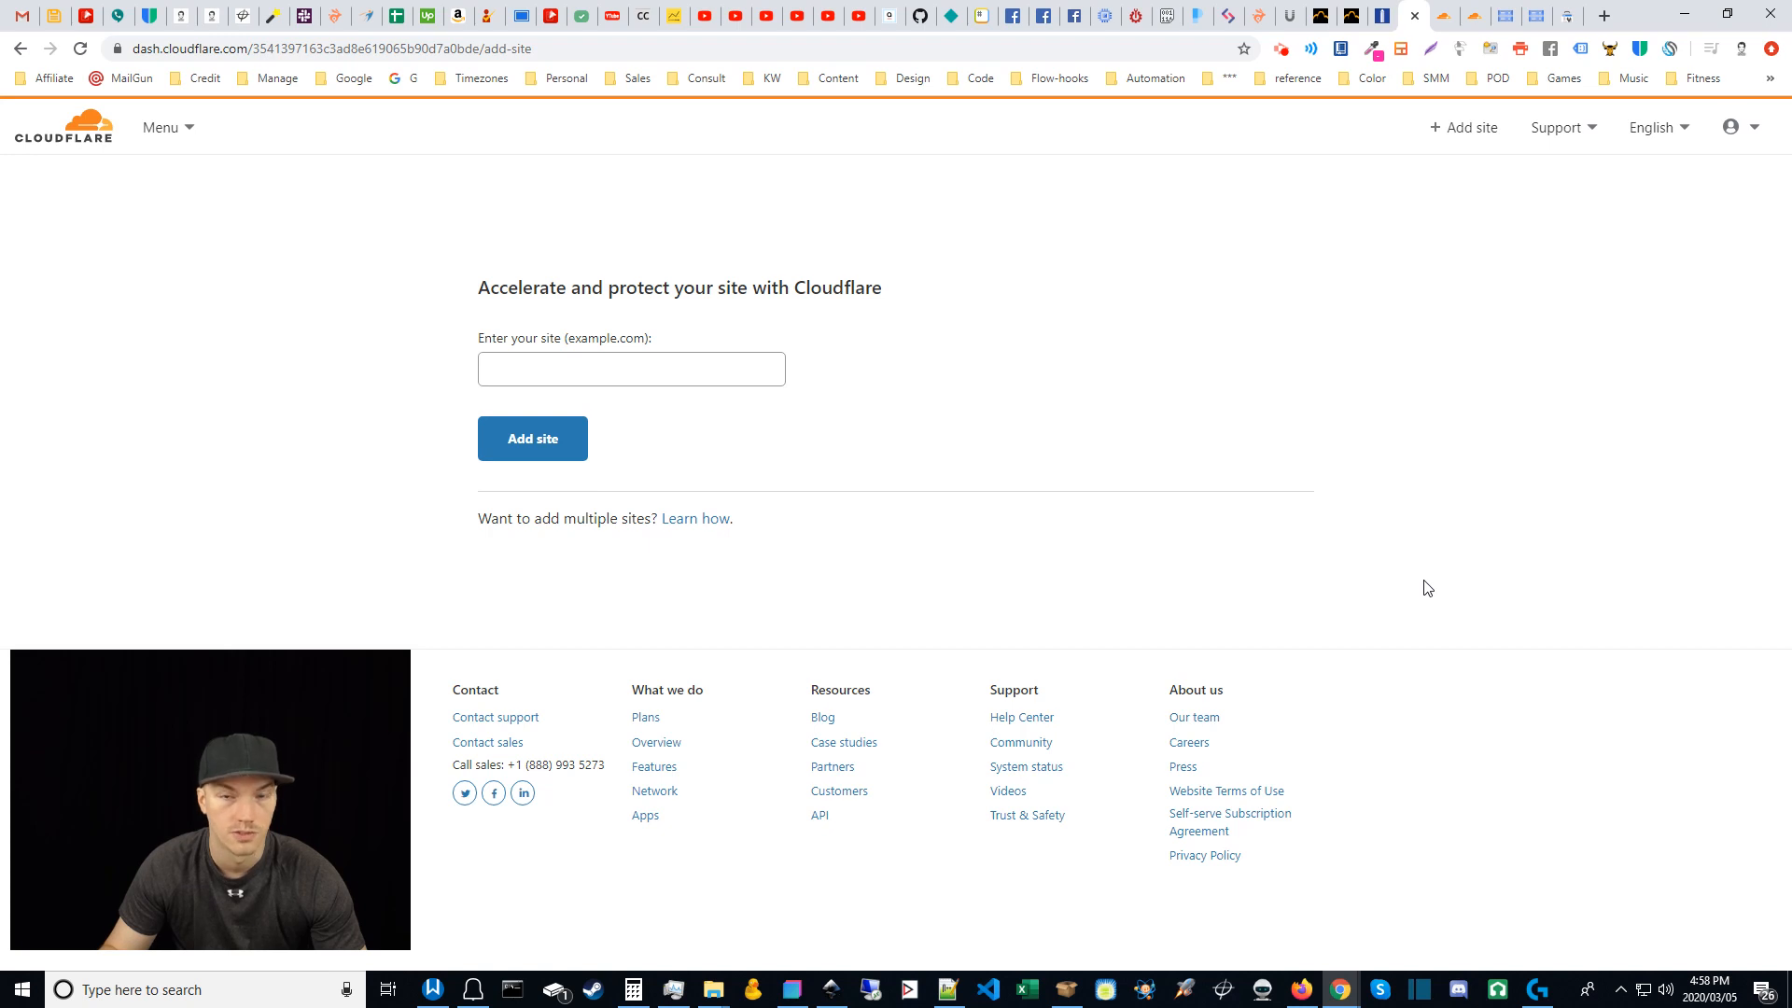
Step: Switch to Firefox and review the largefy.com template site's homepage, privacy policy, terms of service and cookie policy pages
{"action": "left_click", "coordinate": [1303, 997]}
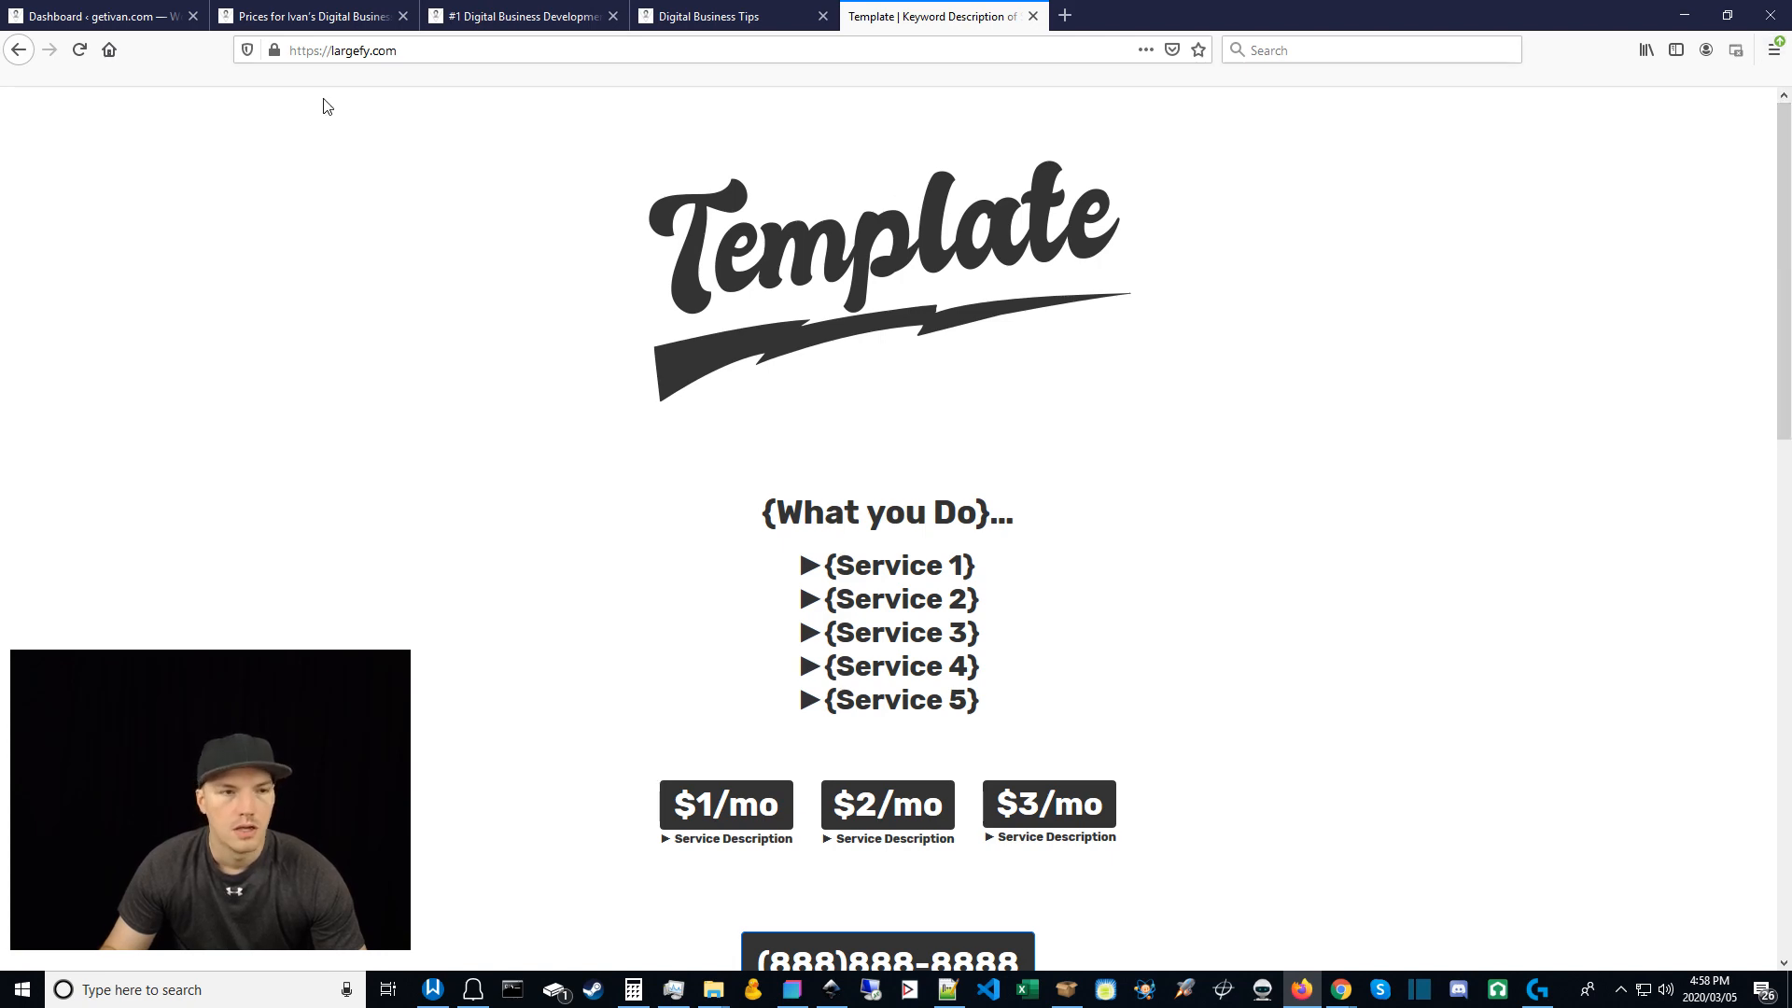
{"action": "left_click", "coordinate": [79, 51]}
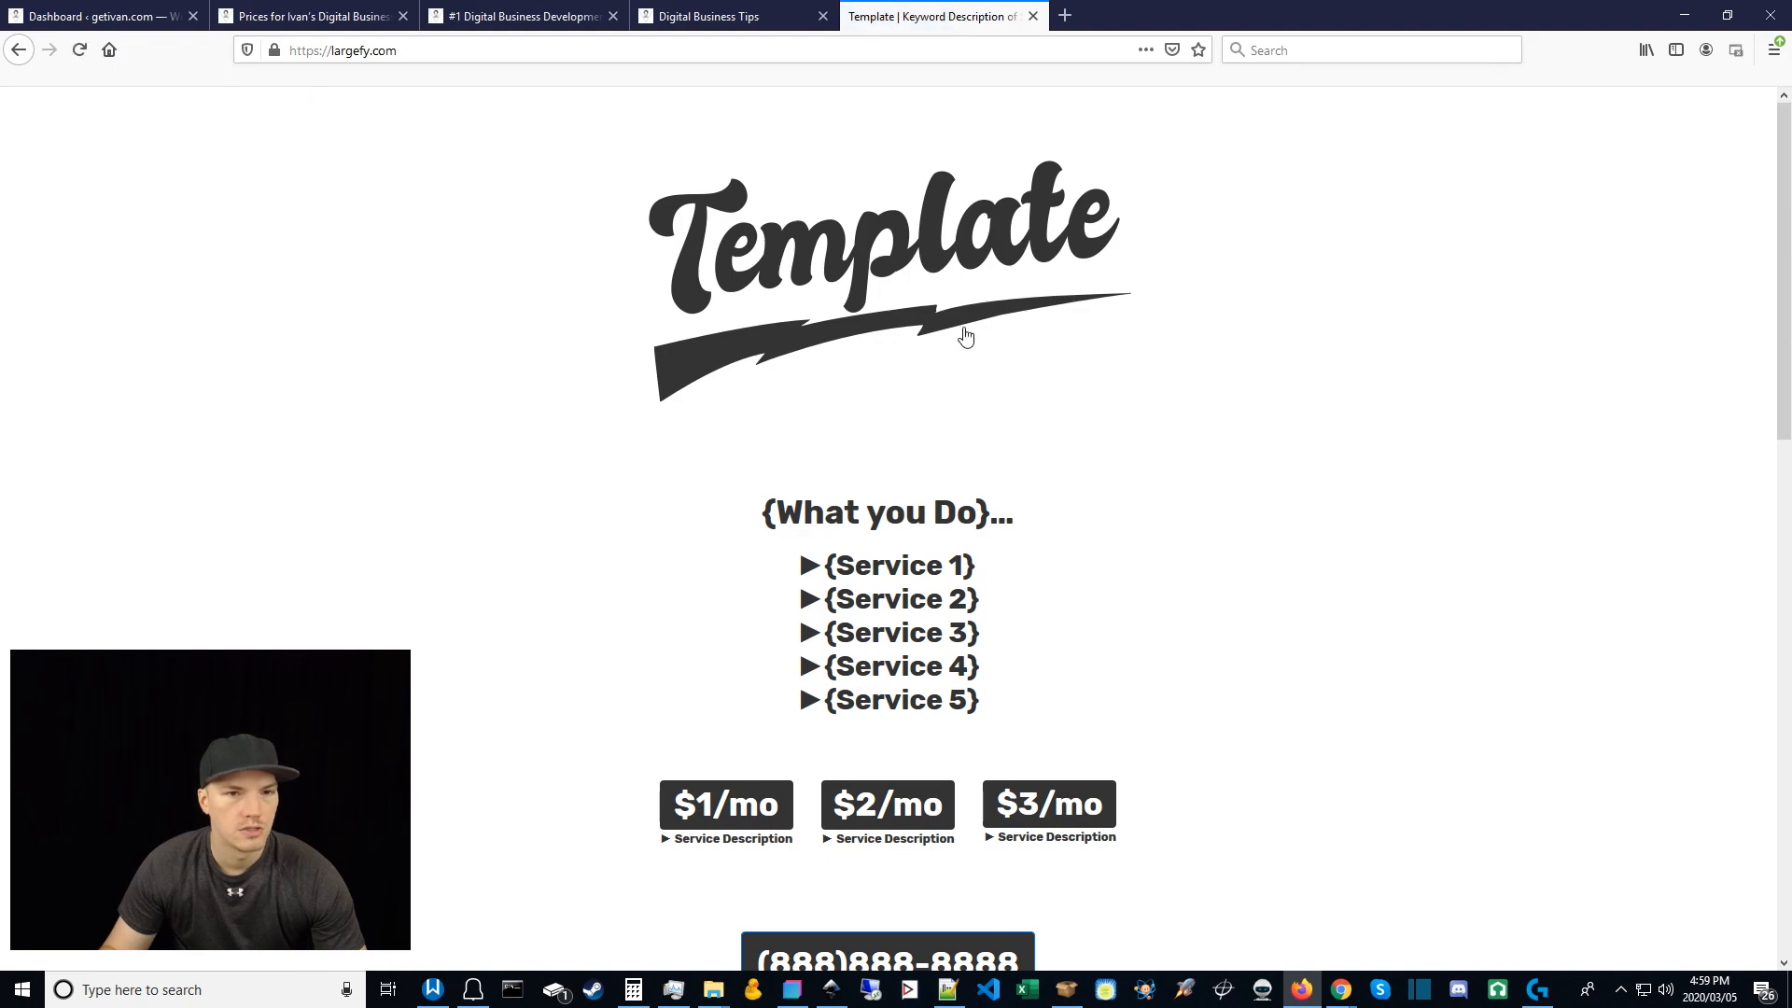
{"action": "left_click_drag", "start_coordinate": [1788, 261], "coordinate": [1790, 778]}
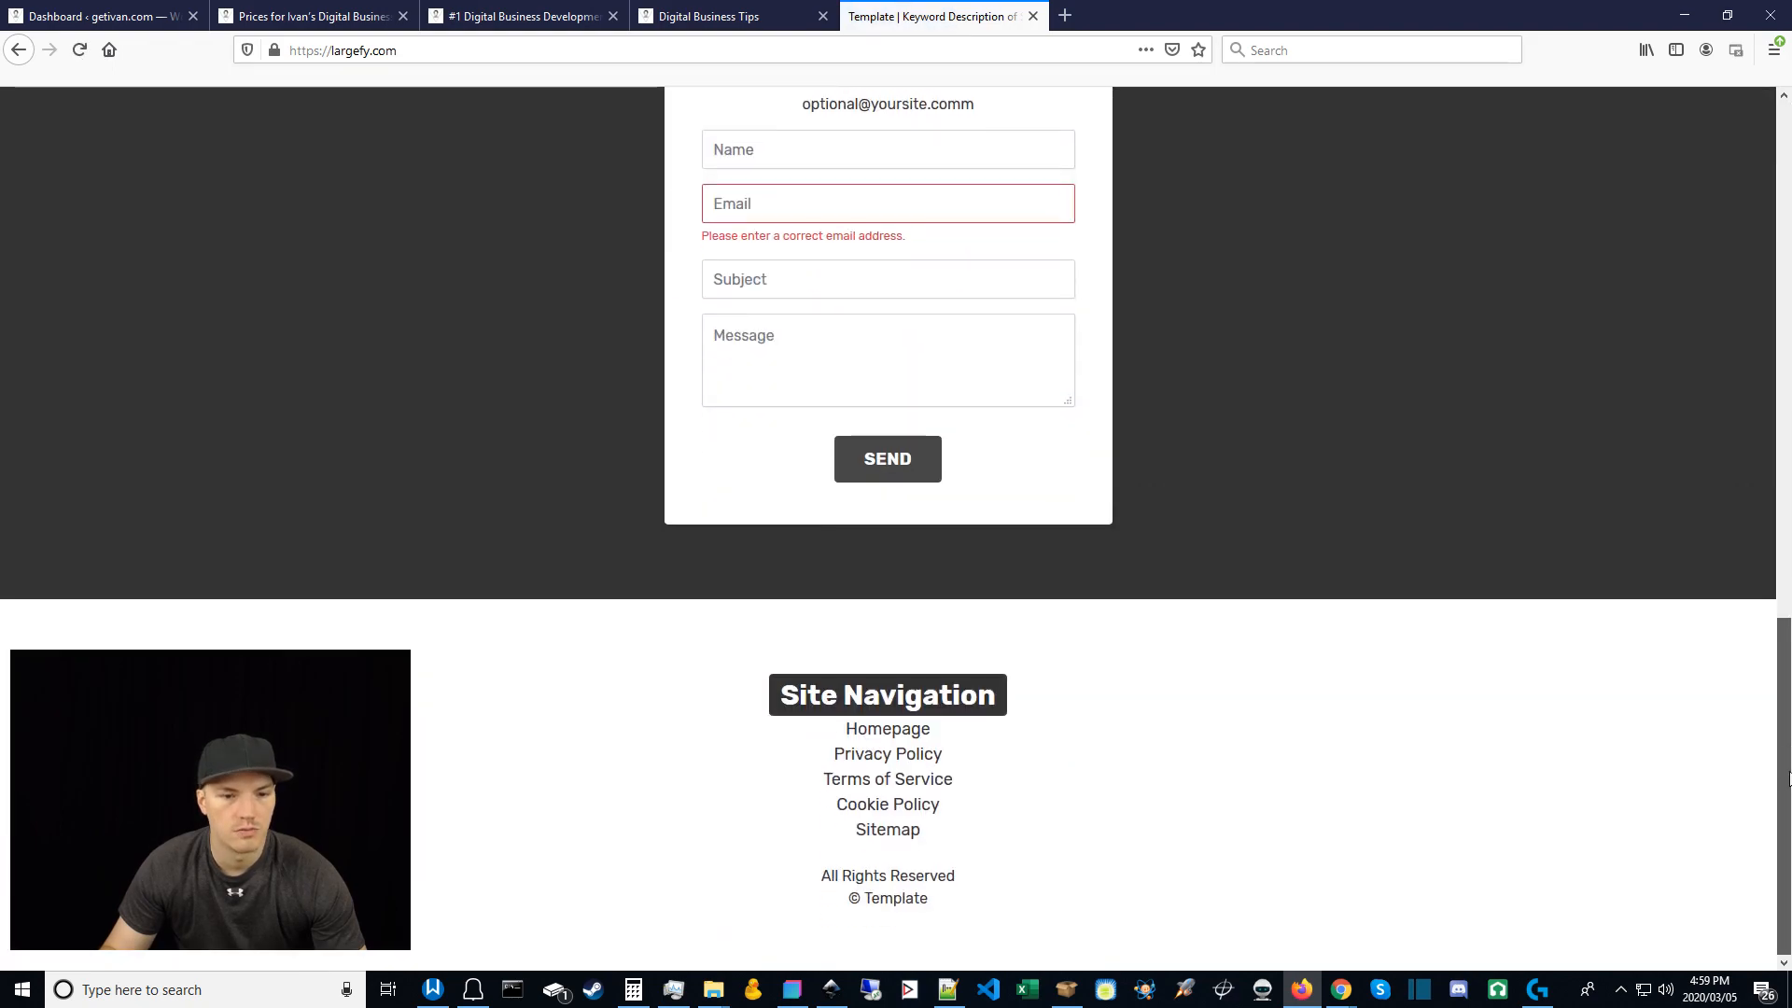
{"action": "left_click", "coordinate": [895, 754]}
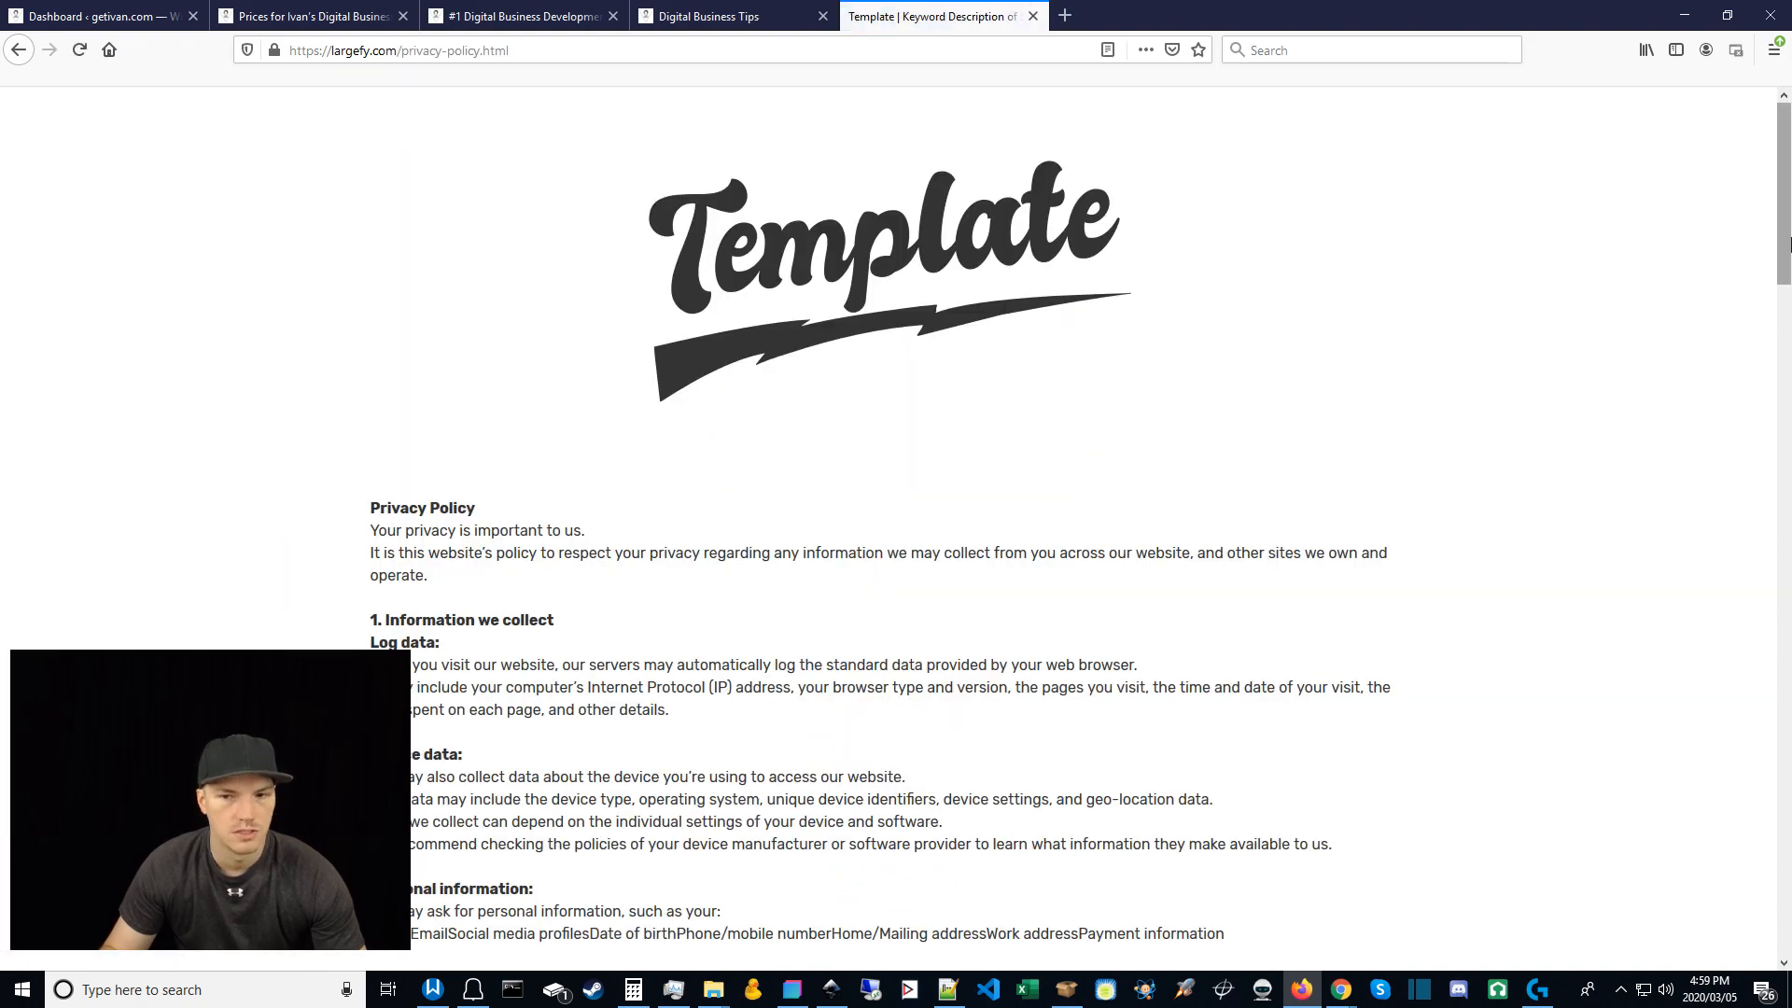
{"action": "left_click_drag", "start_coordinate": [1783, 186], "coordinate": [1784, 854]}
{"action": "left_click", "coordinate": [930, 845]}
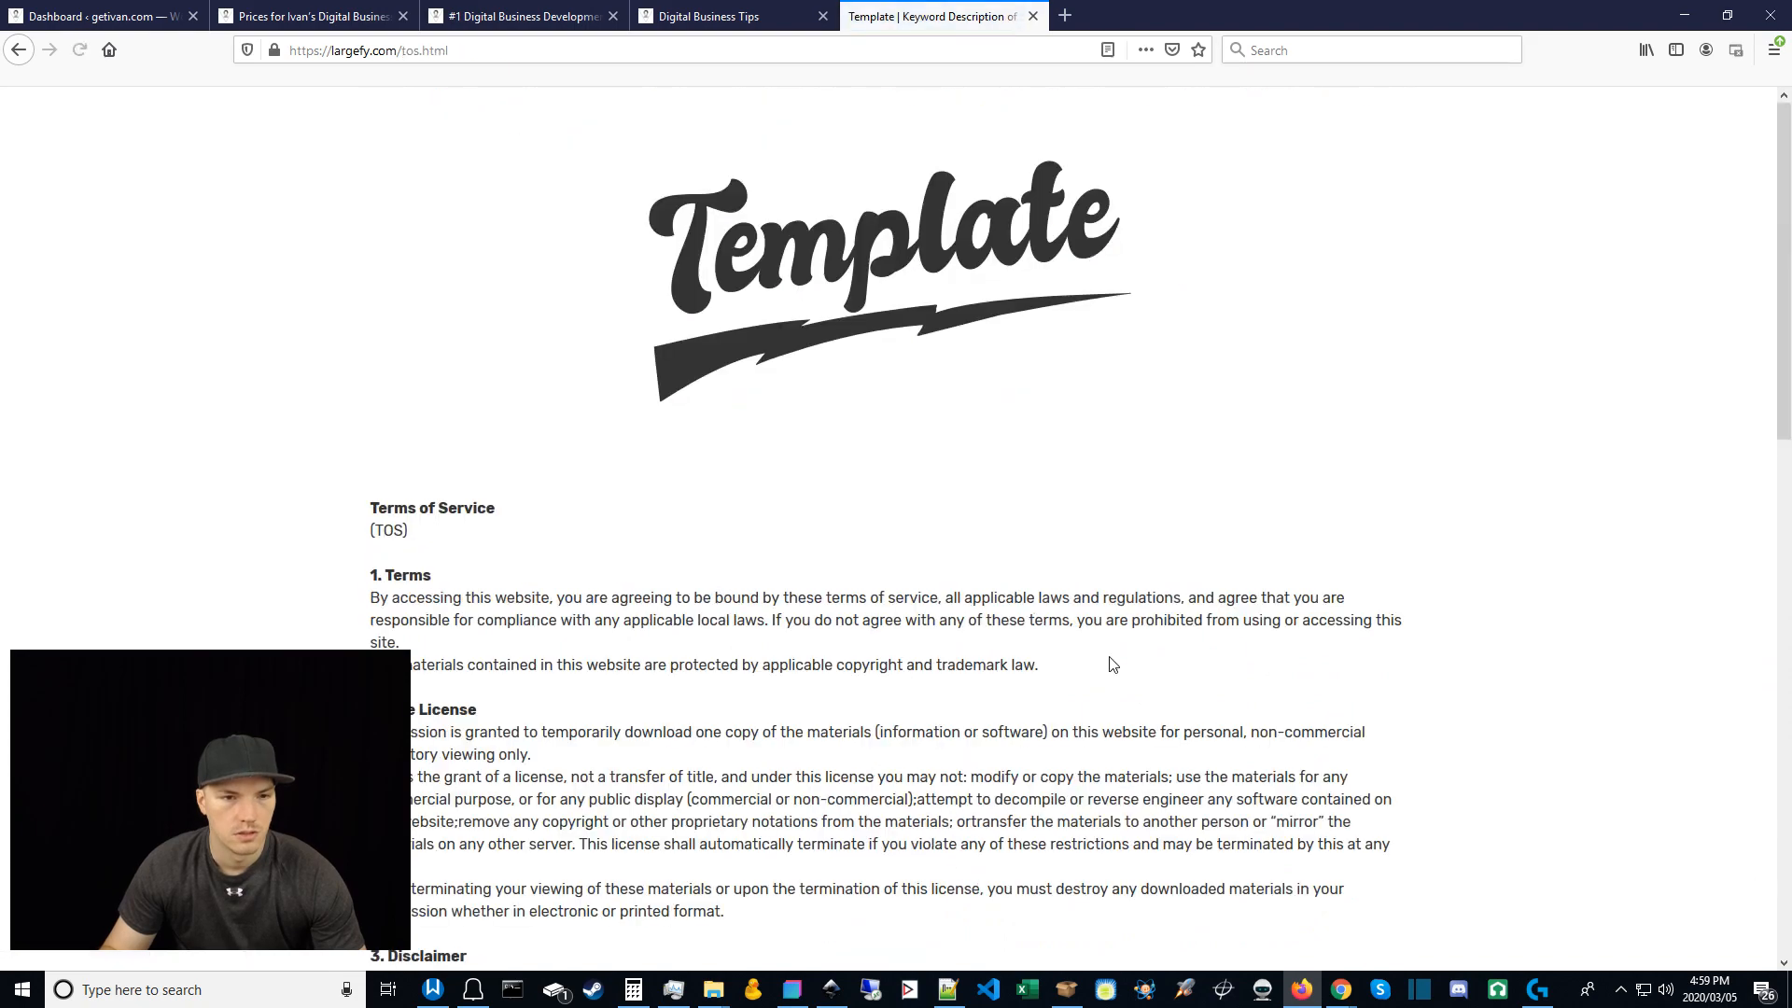
{"action": "left_click_drag", "start_coordinate": [1788, 217], "coordinate": [1723, 849]}
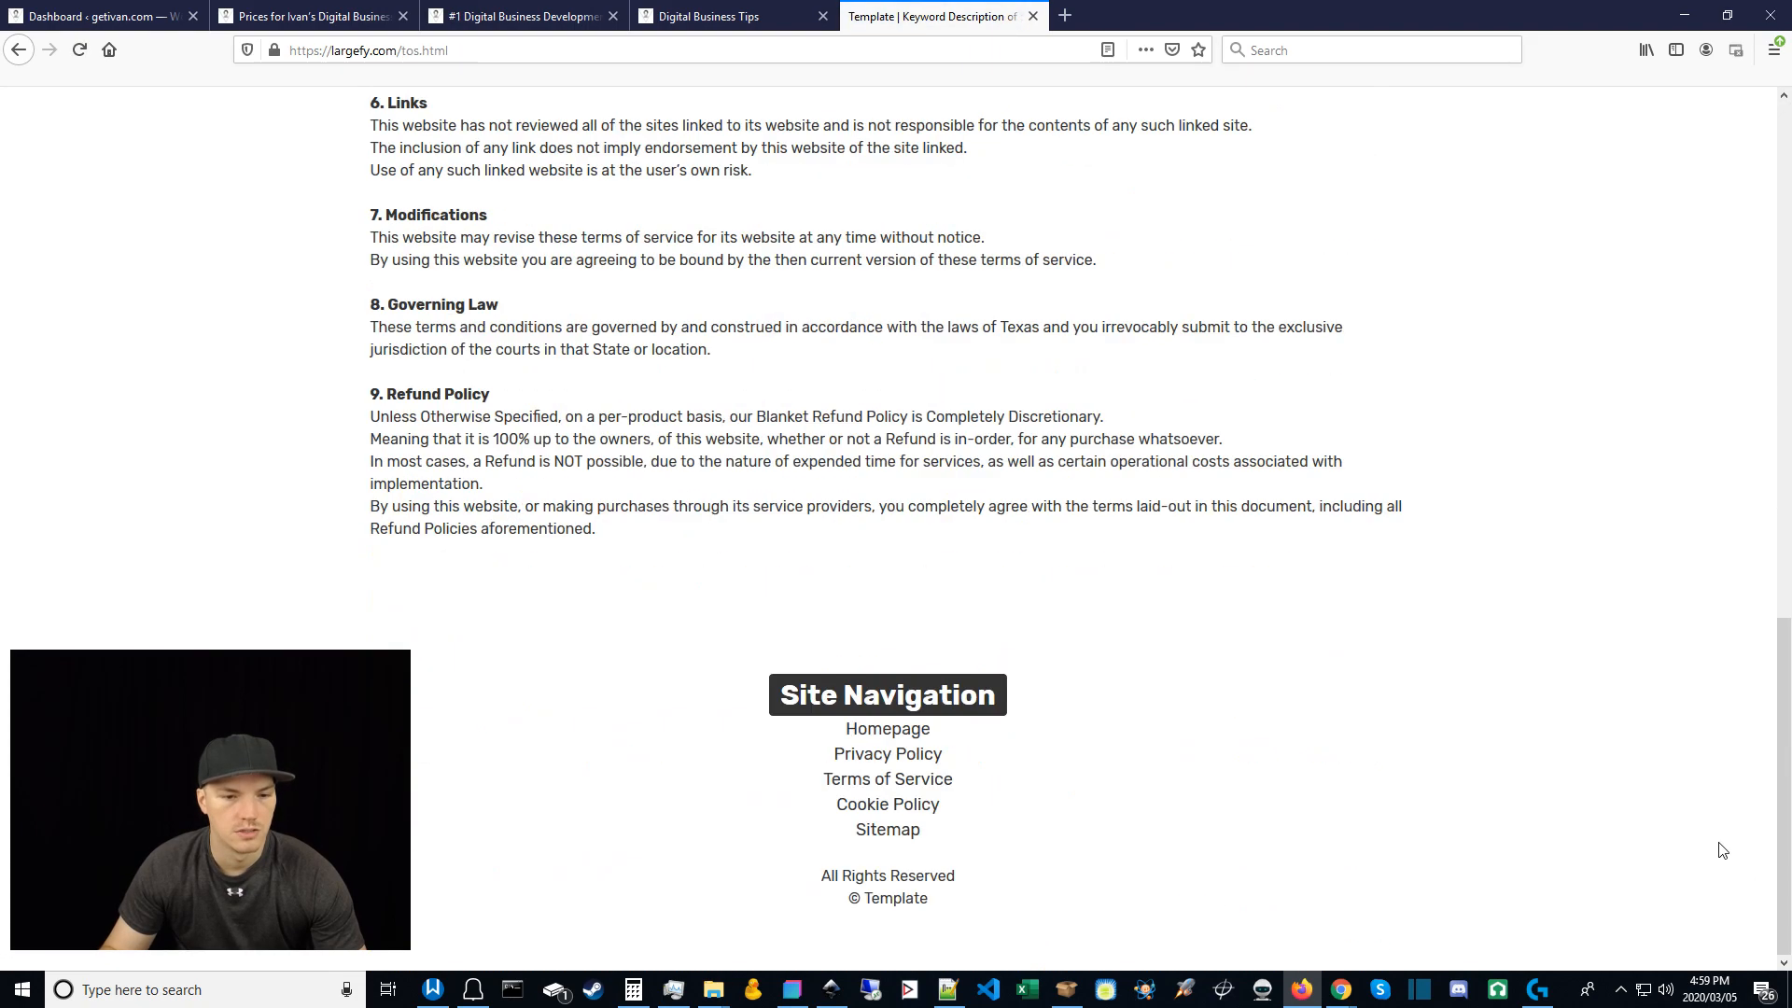
{"action": "left_click", "coordinate": [885, 808]}
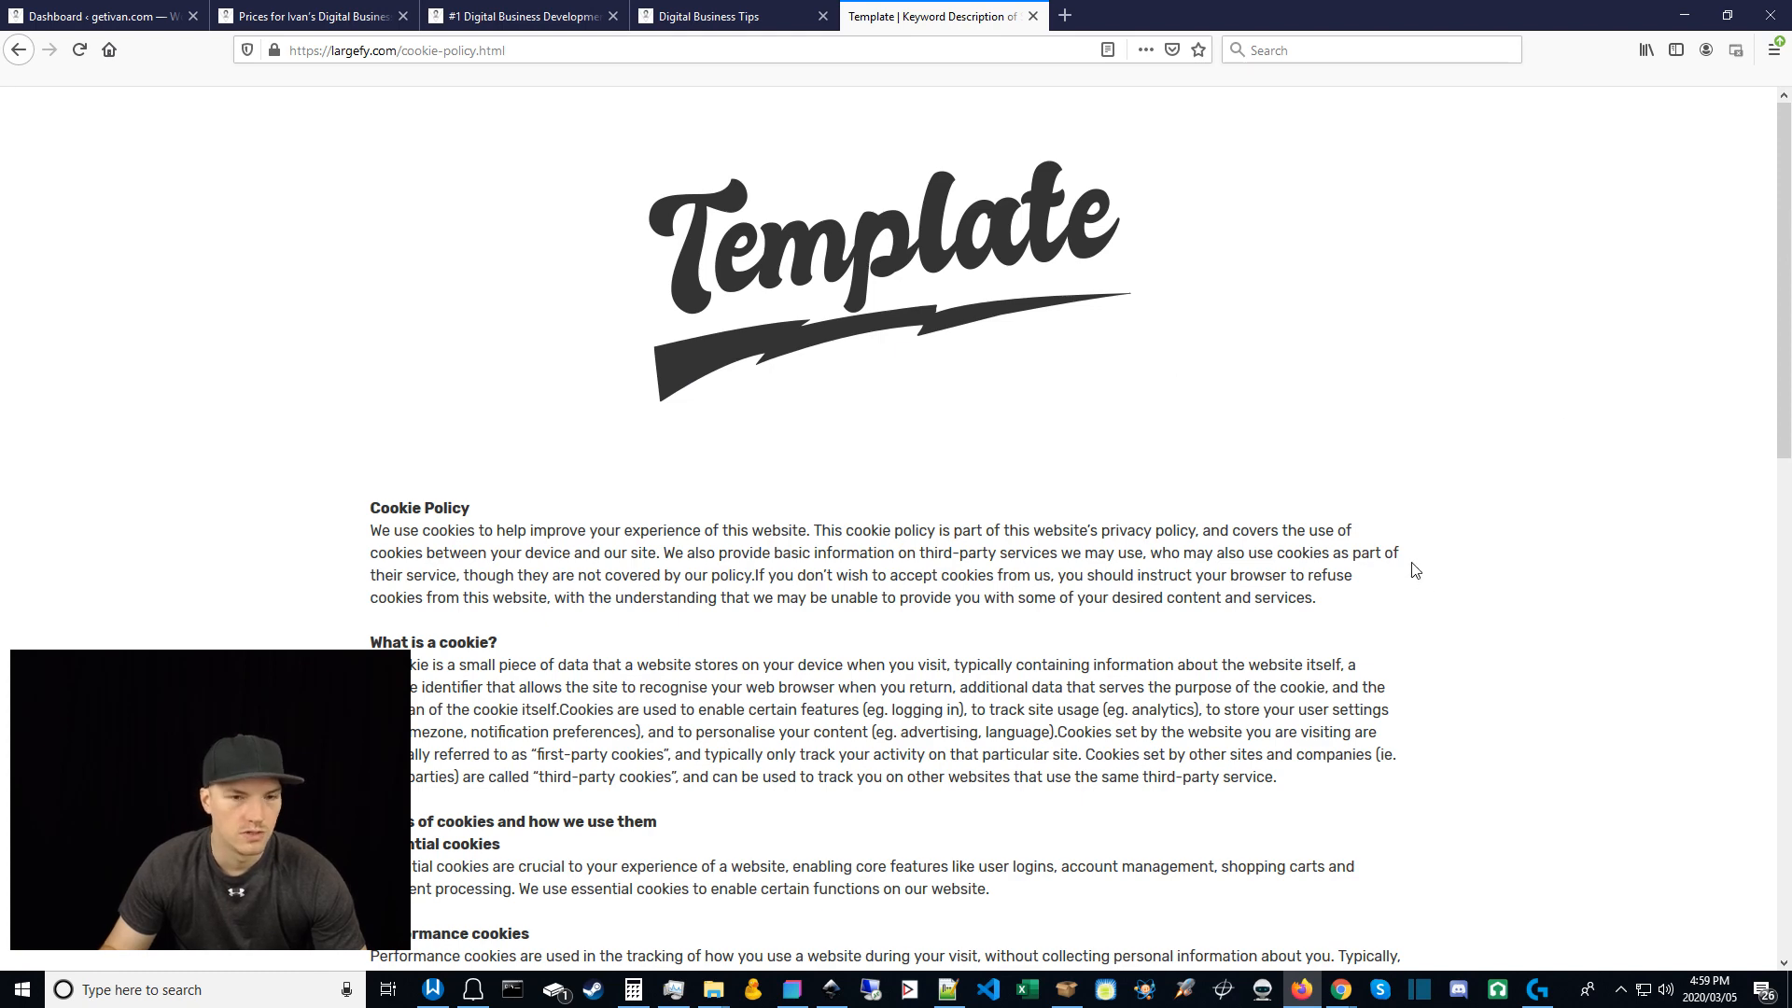
{"action": "left_click", "coordinate": [1685, 18]}
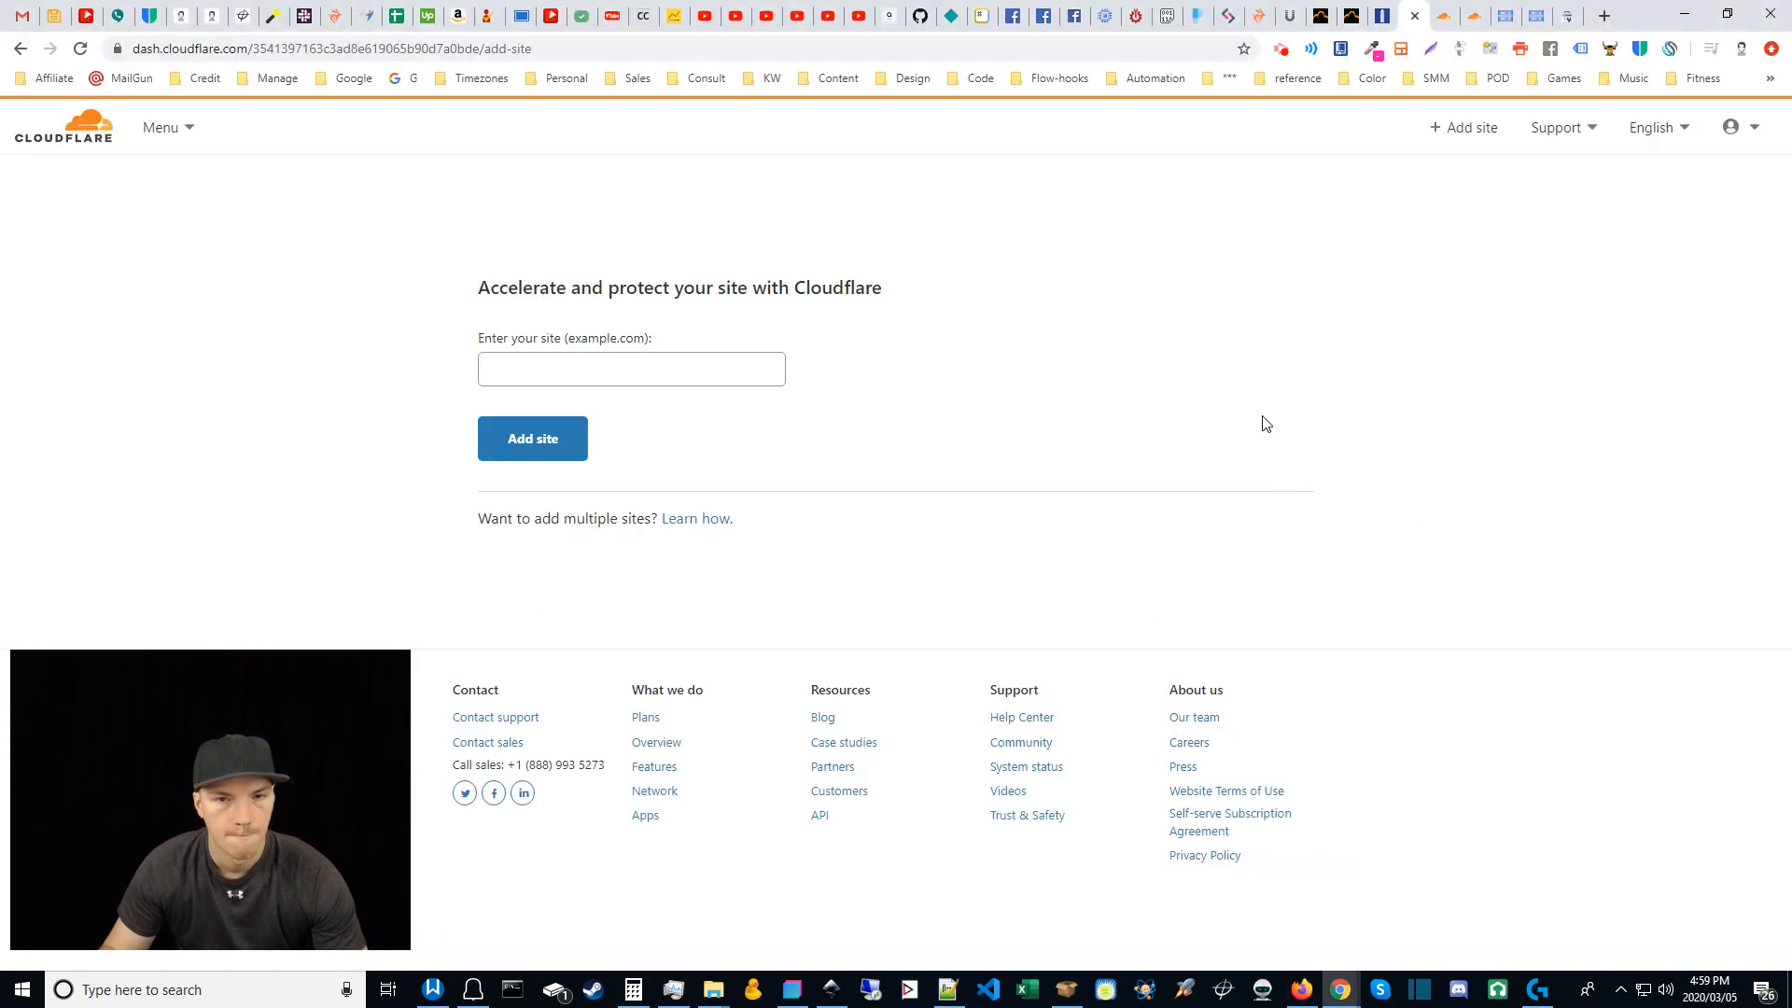
Step: Return to Cloudflare, add dojomaps.com as a site and confirm the Free plan for it
{"action": "left_click", "coordinate": [713, 369]}
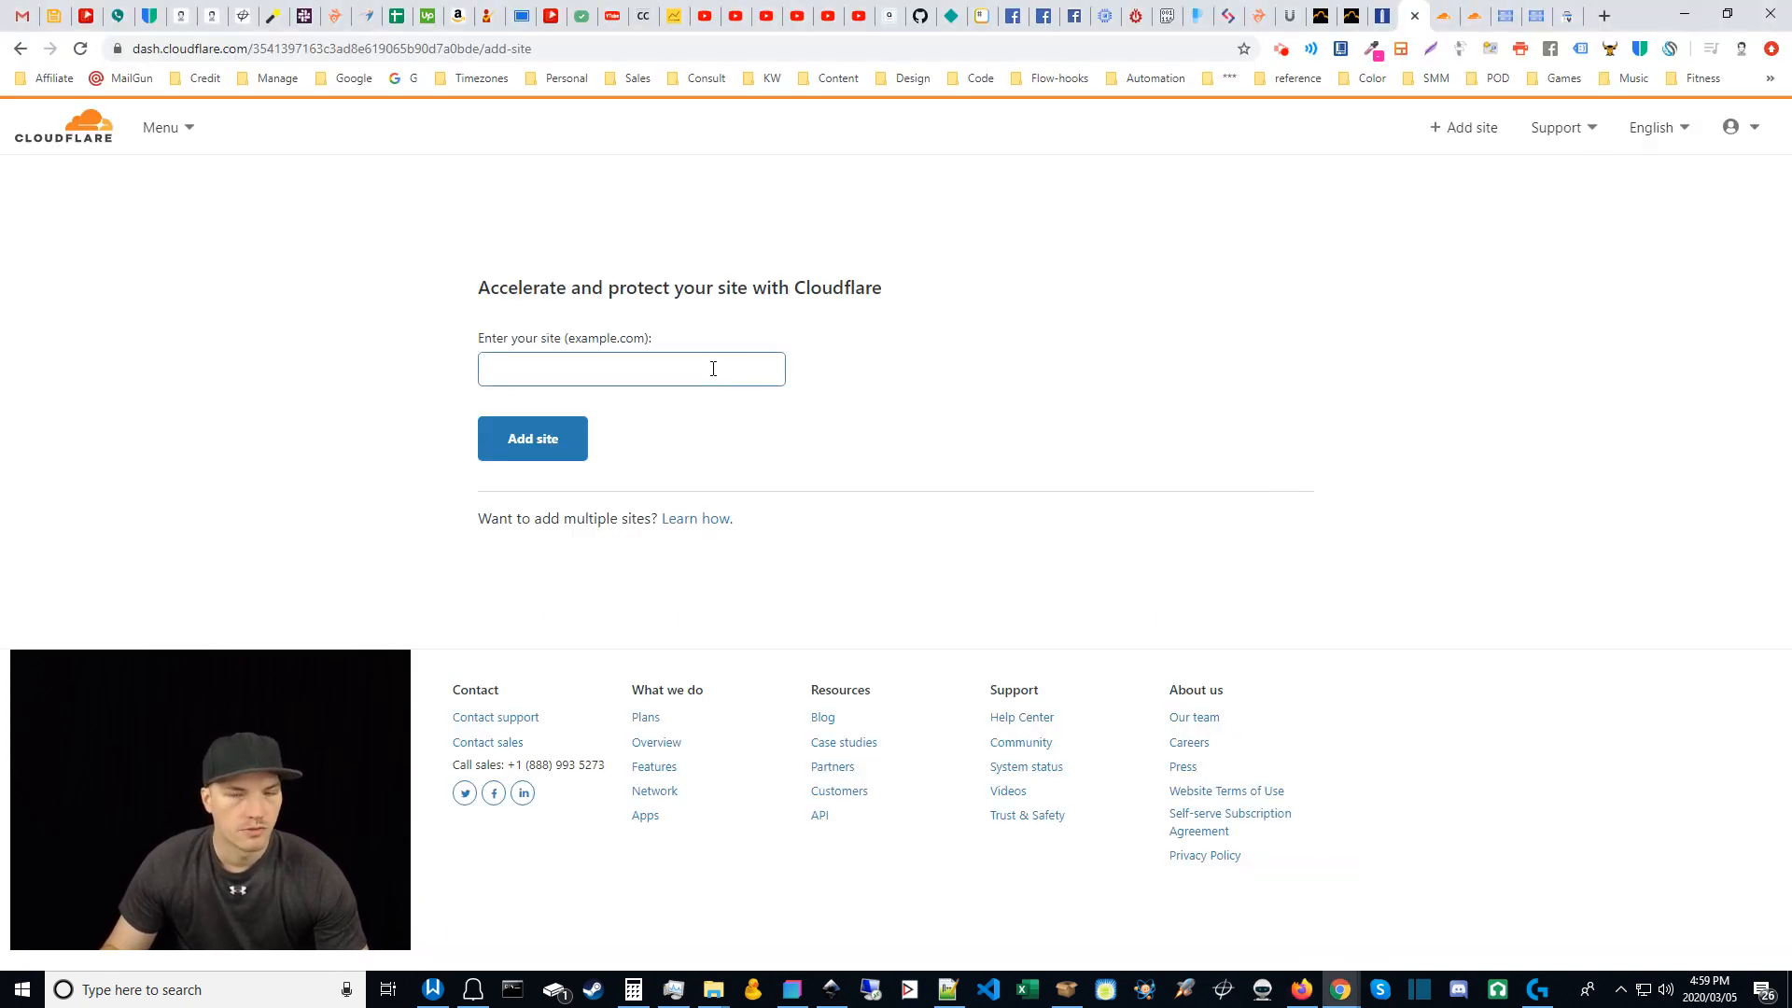
{"action": "left_click", "coordinate": [713, 369]}
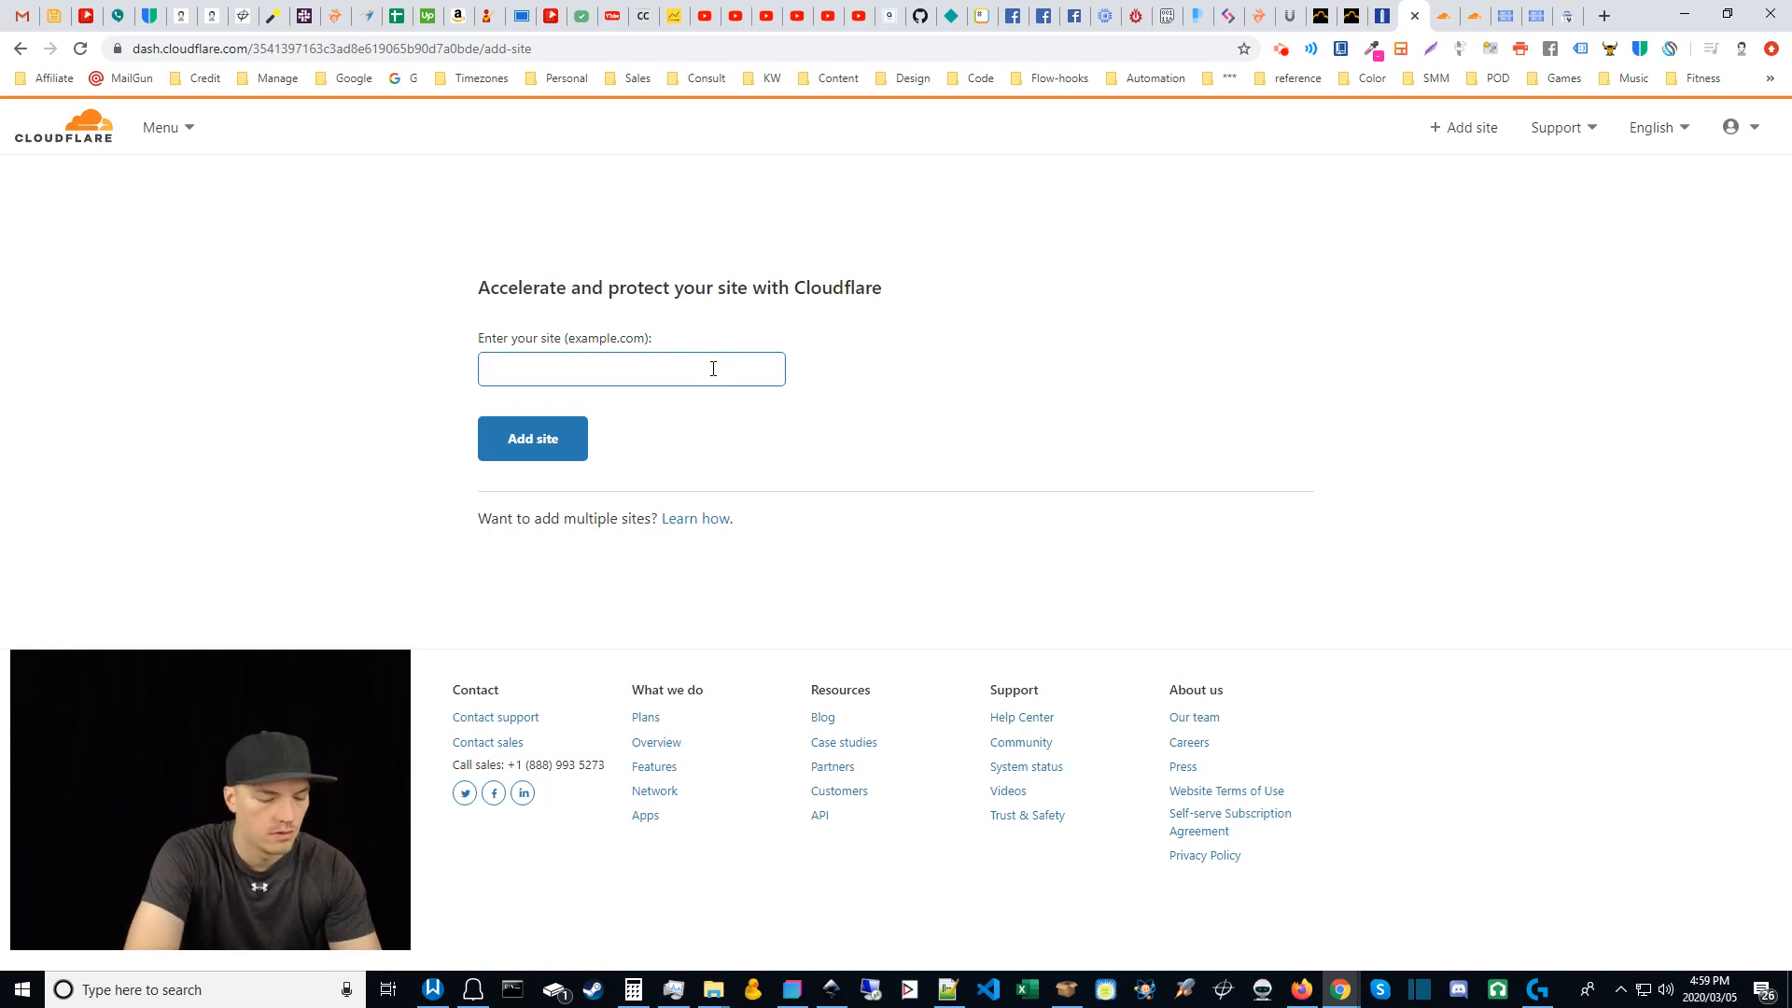
{"action": "type", "text": "dojomaps"}
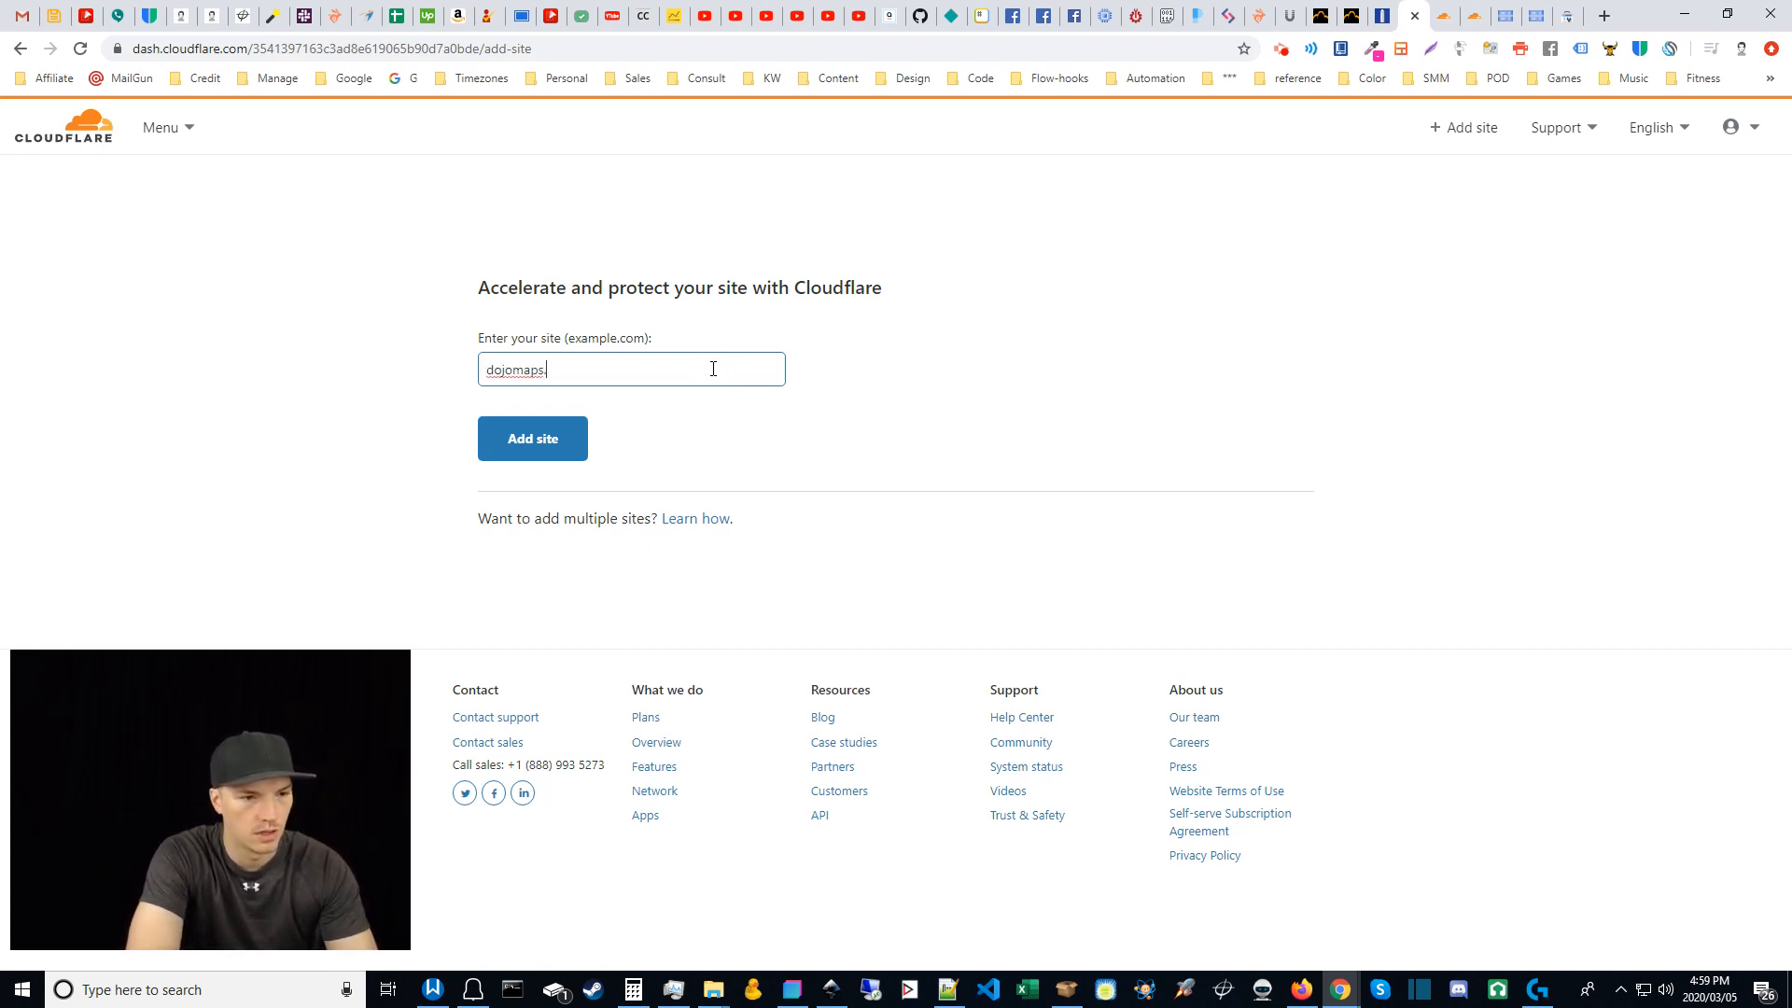
{"action": "type", "text": ".com"}
{"action": "left_click", "coordinate": [548, 440]}
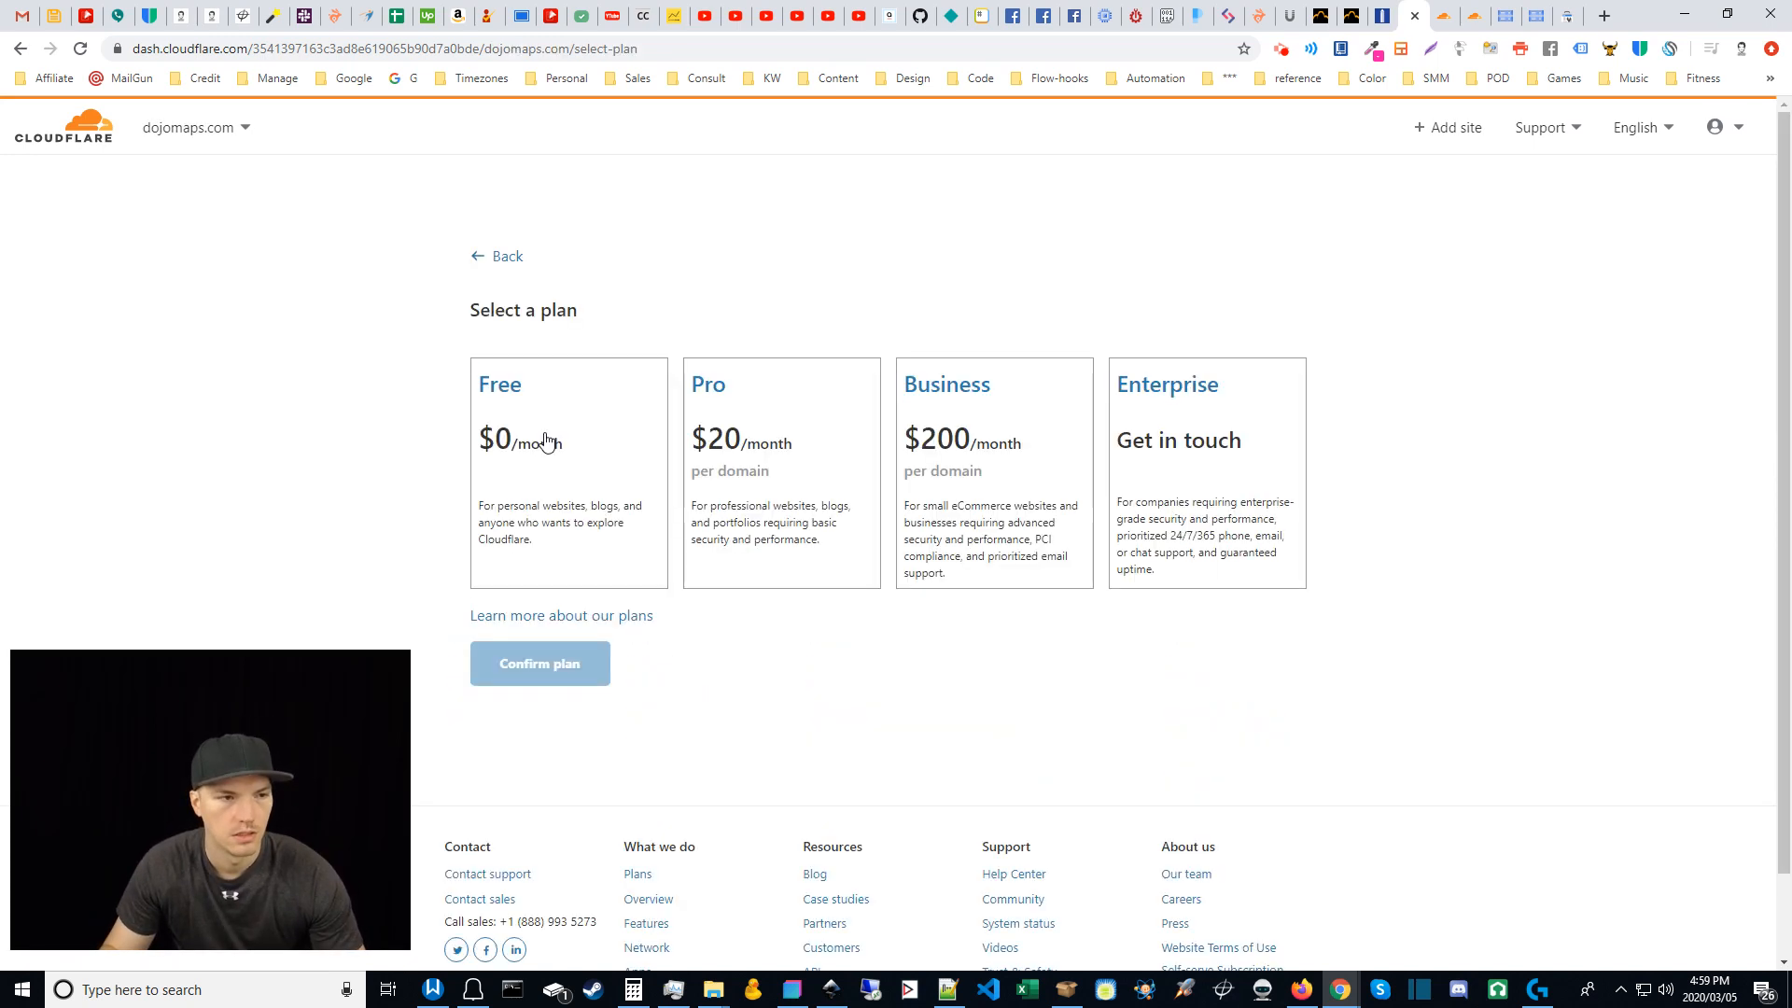
{"action": "left_click", "coordinate": [547, 440]}
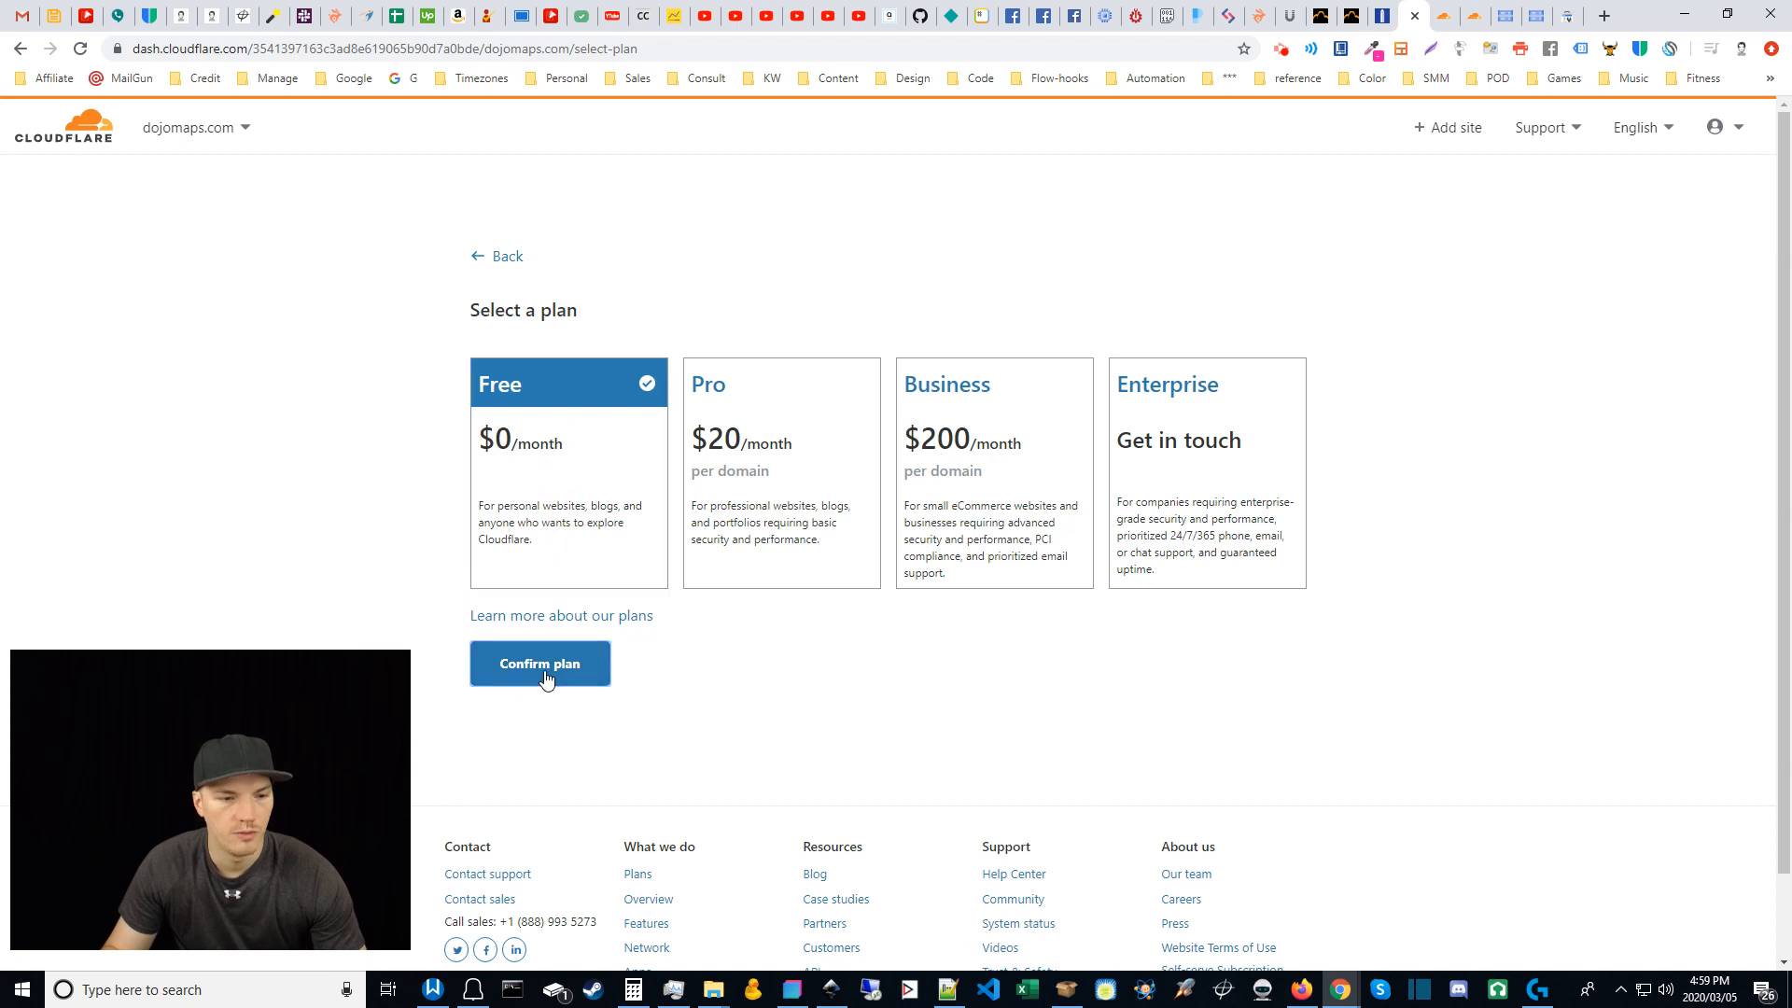
{"action": "left_click", "coordinate": [541, 667]}
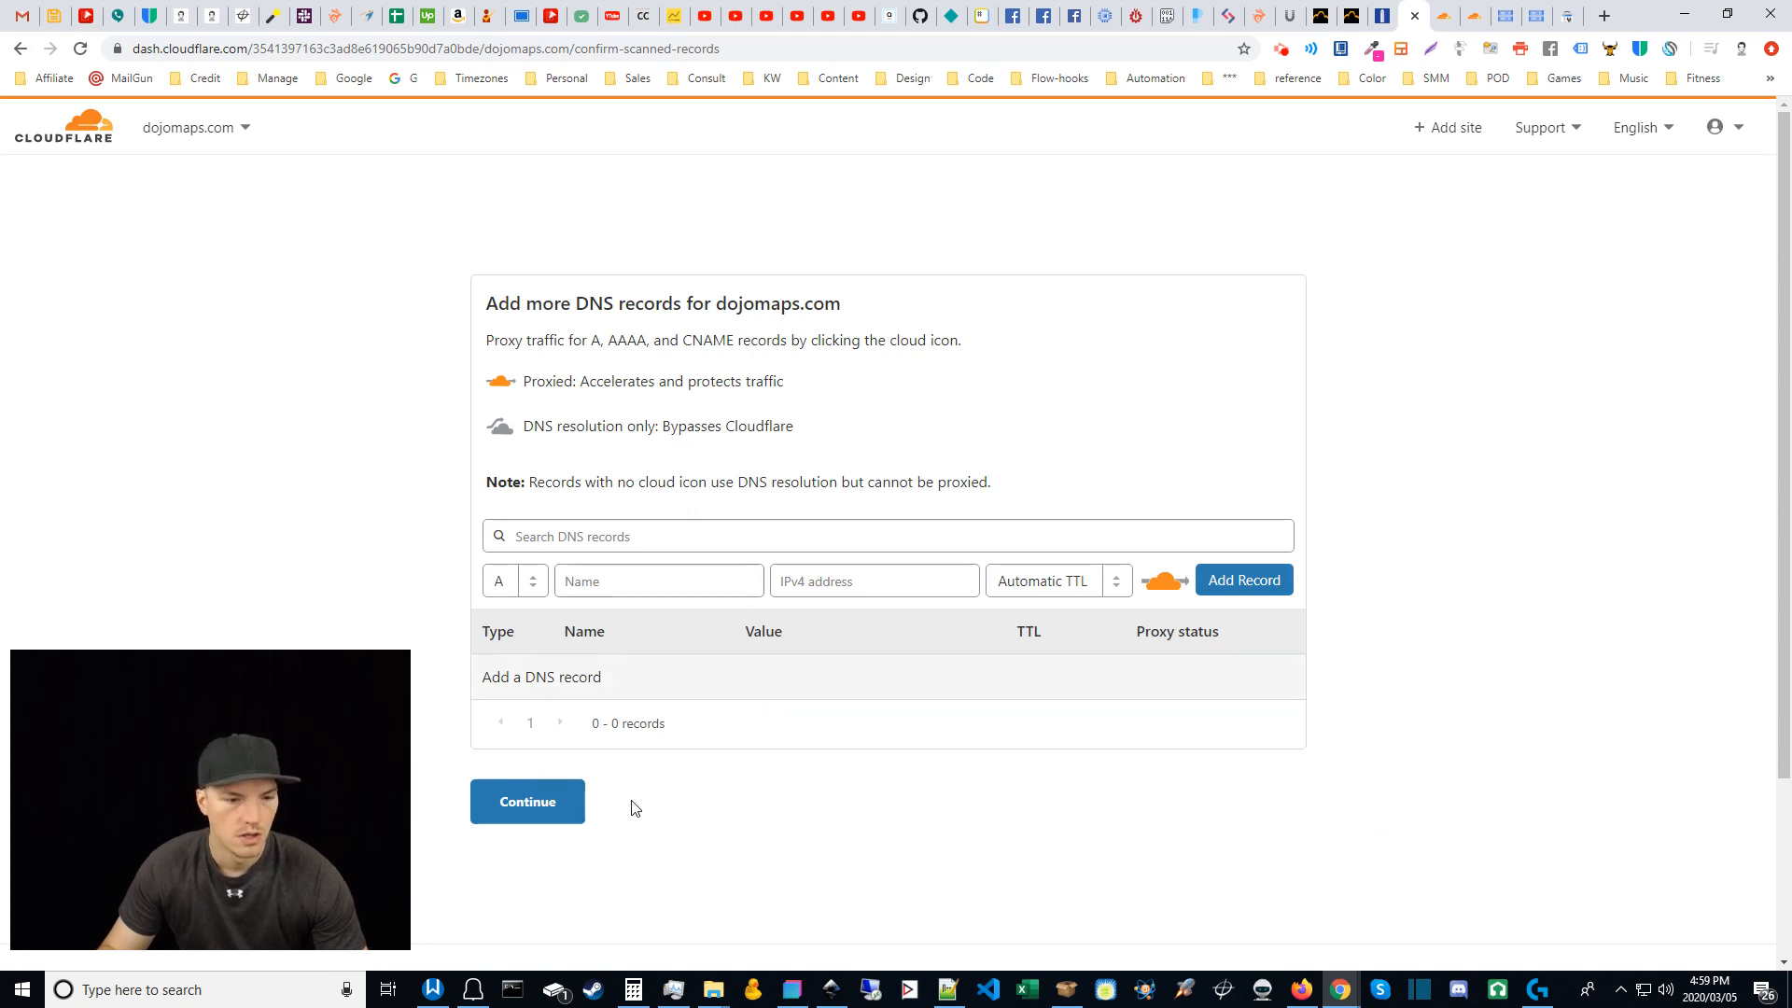
Step: Skip adding DNS records for dojomaps.com and choose the default nameserver method for moving it to Cloudflare
{"action": "left_click", "coordinate": [538, 806]}
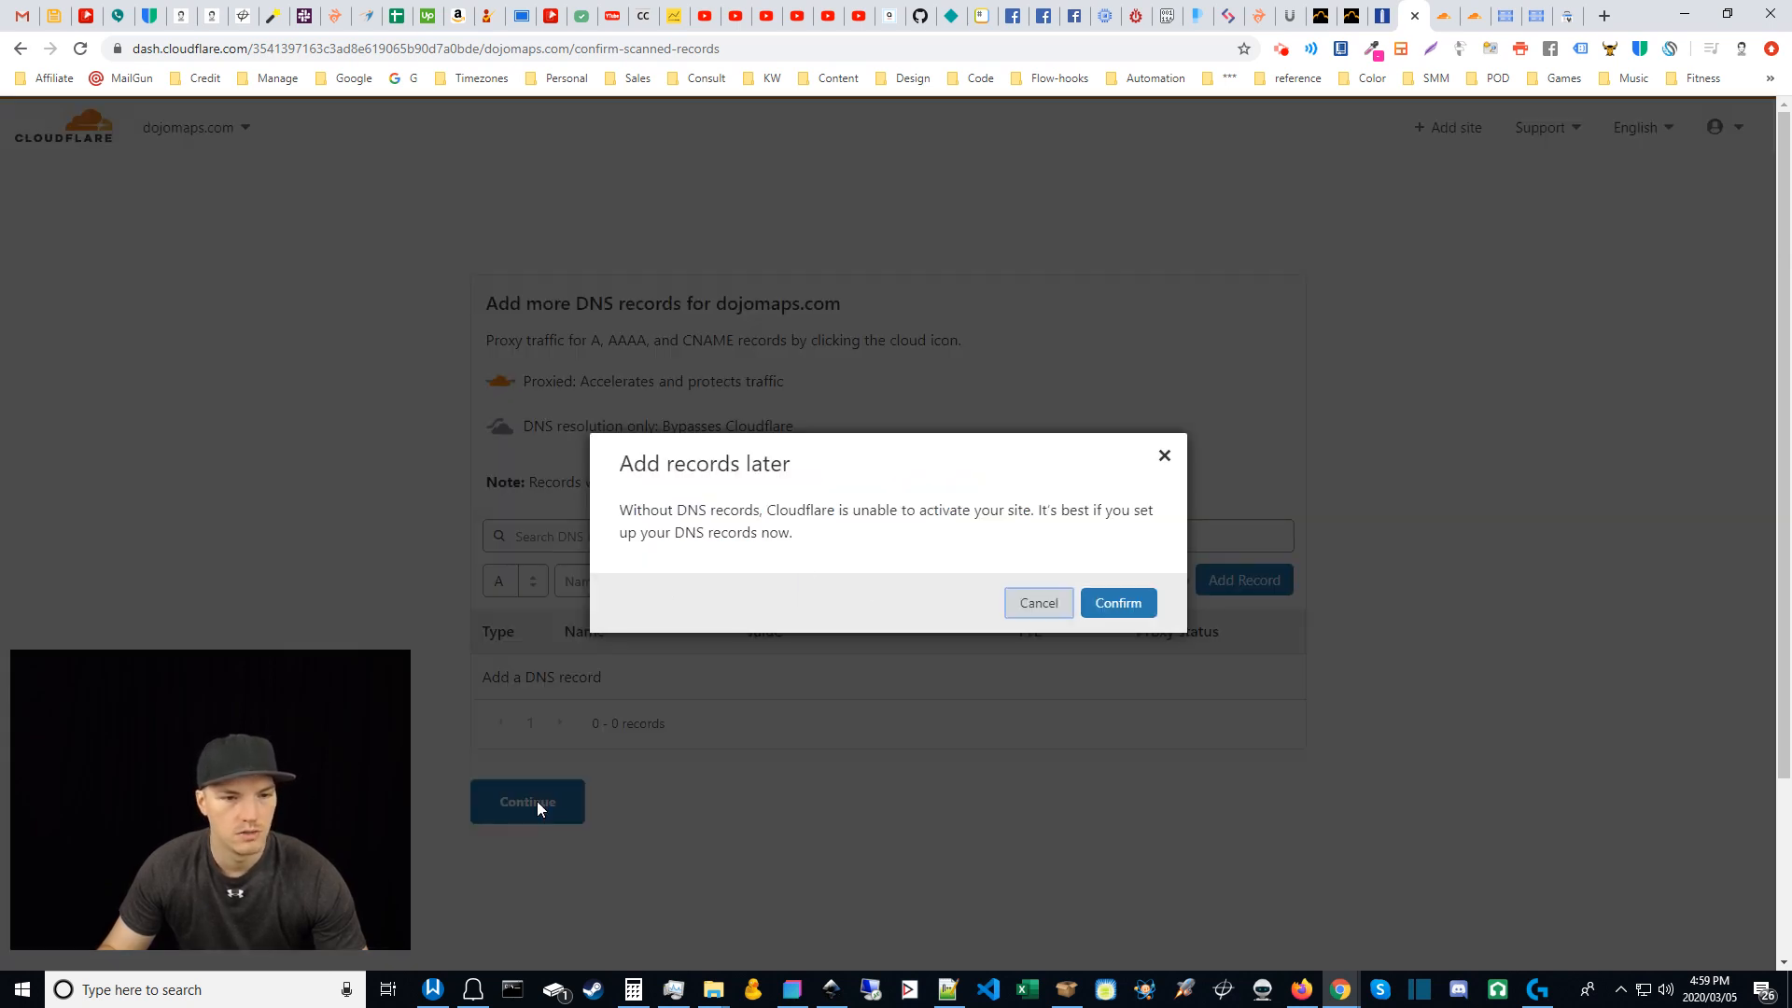
{"action": "left_click", "coordinate": [1118, 603]}
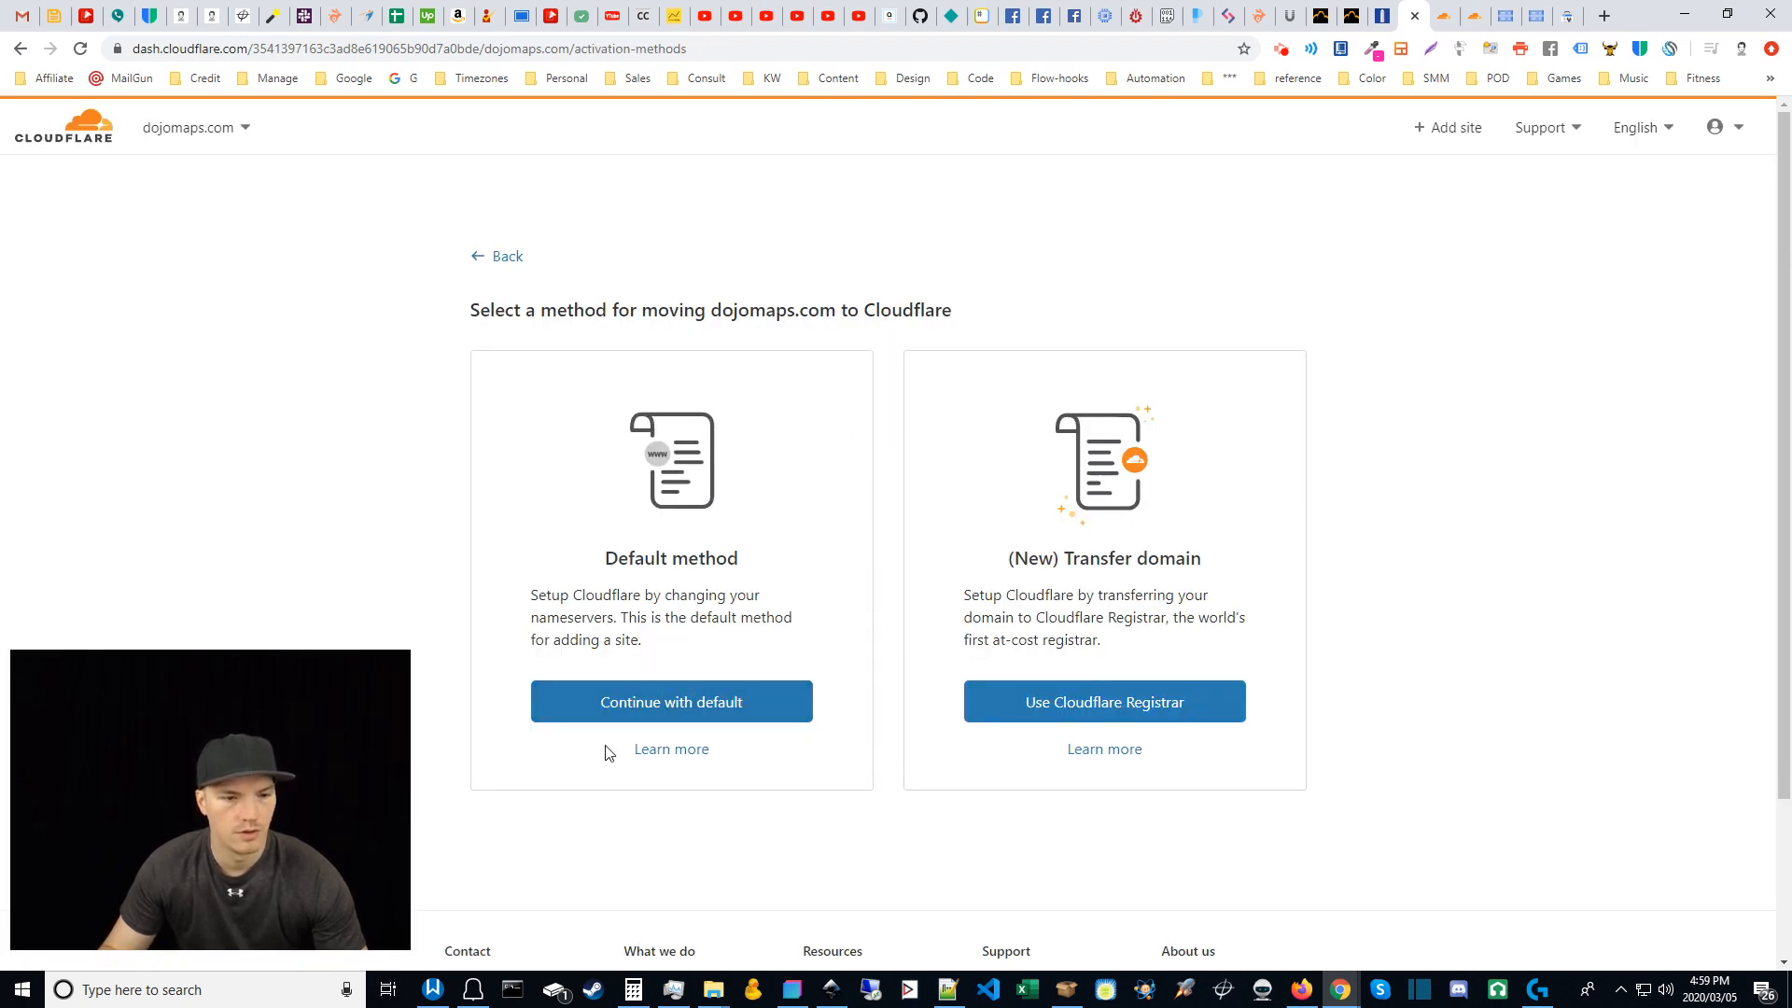
{"action": "left_click", "coordinate": [669, 705]}
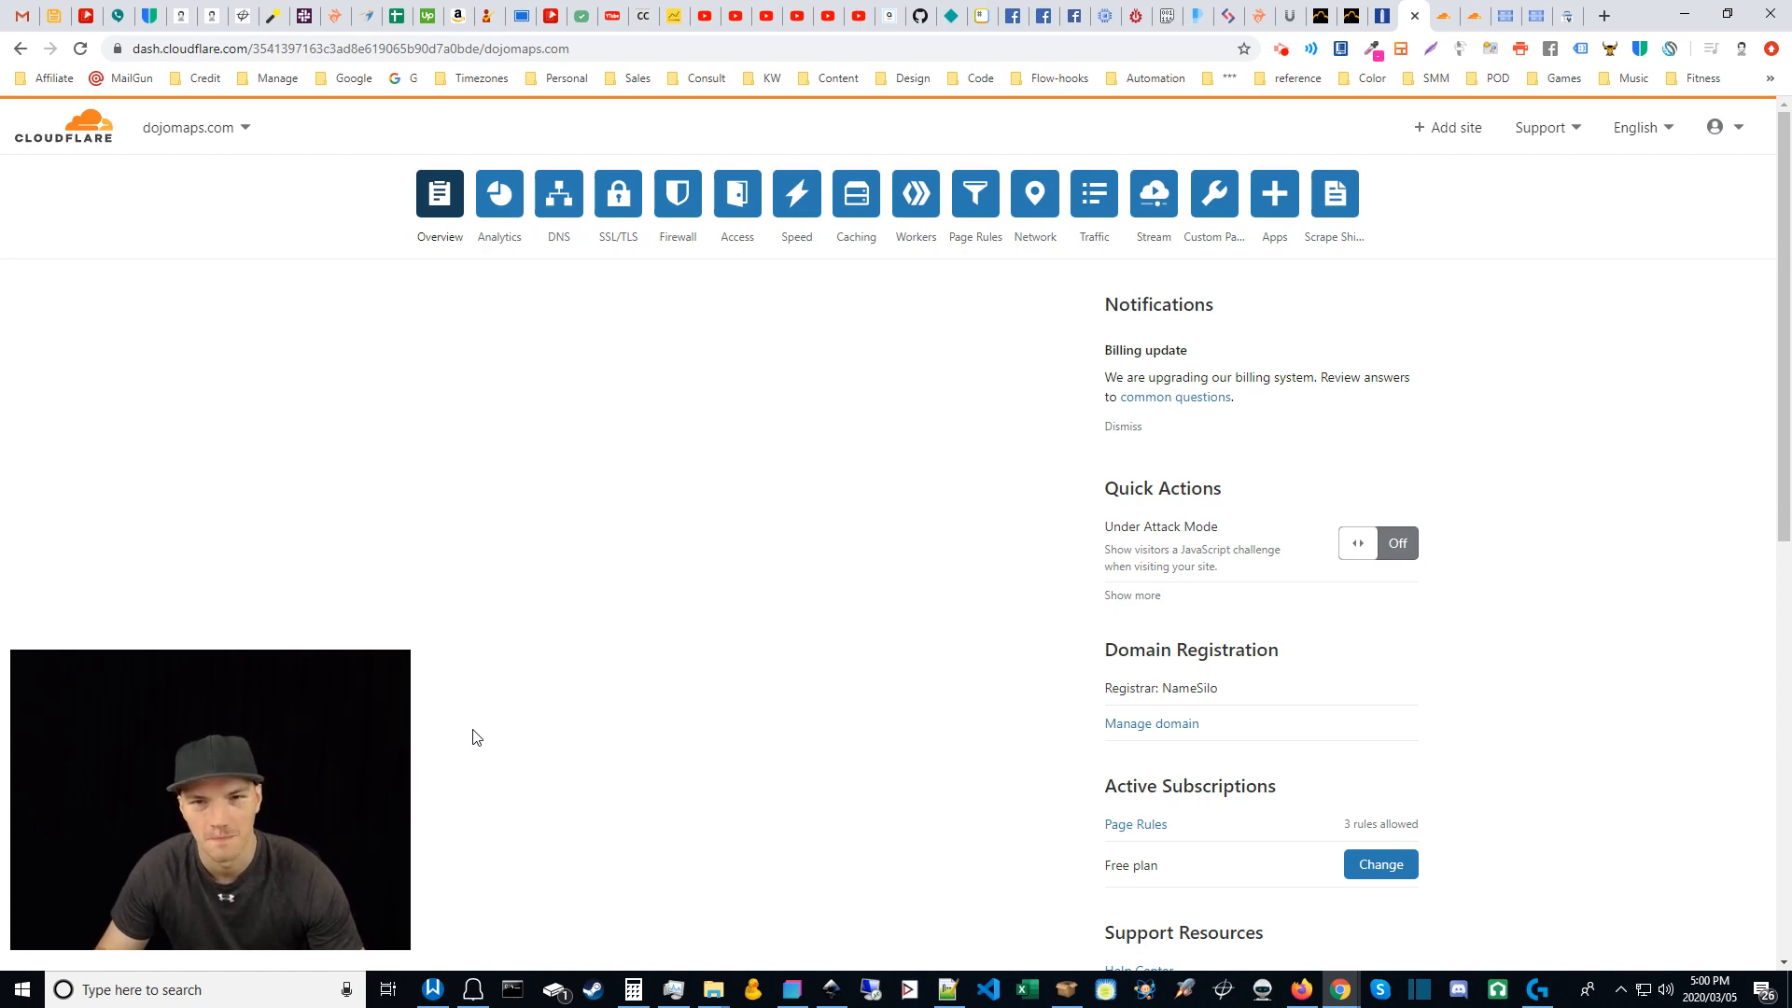
Step: Switch to the NameSilo NameServer Manager and check the two Cloudflare nameservers entered for dojomaps.com
{"action": "left_click", "coordinate": [1388, 10]}
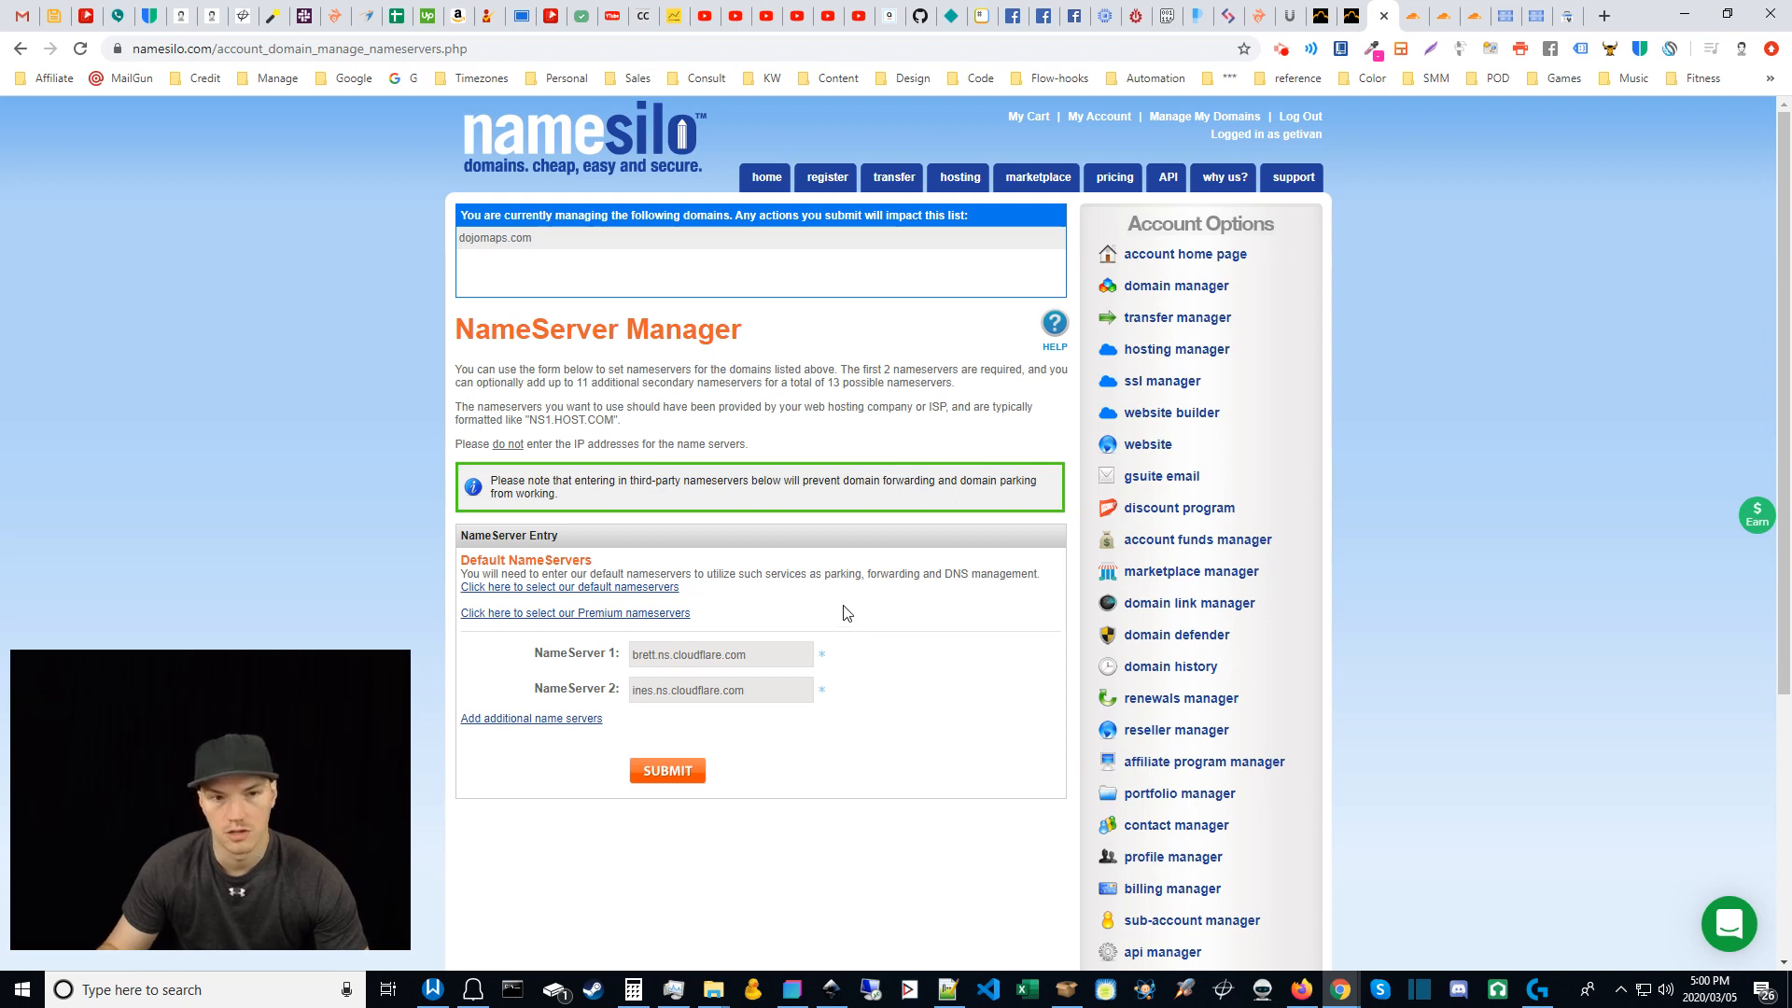
{"action": "left_click_drag", "start_coordinate": [787, 655], "coordinate": [490, 654]}
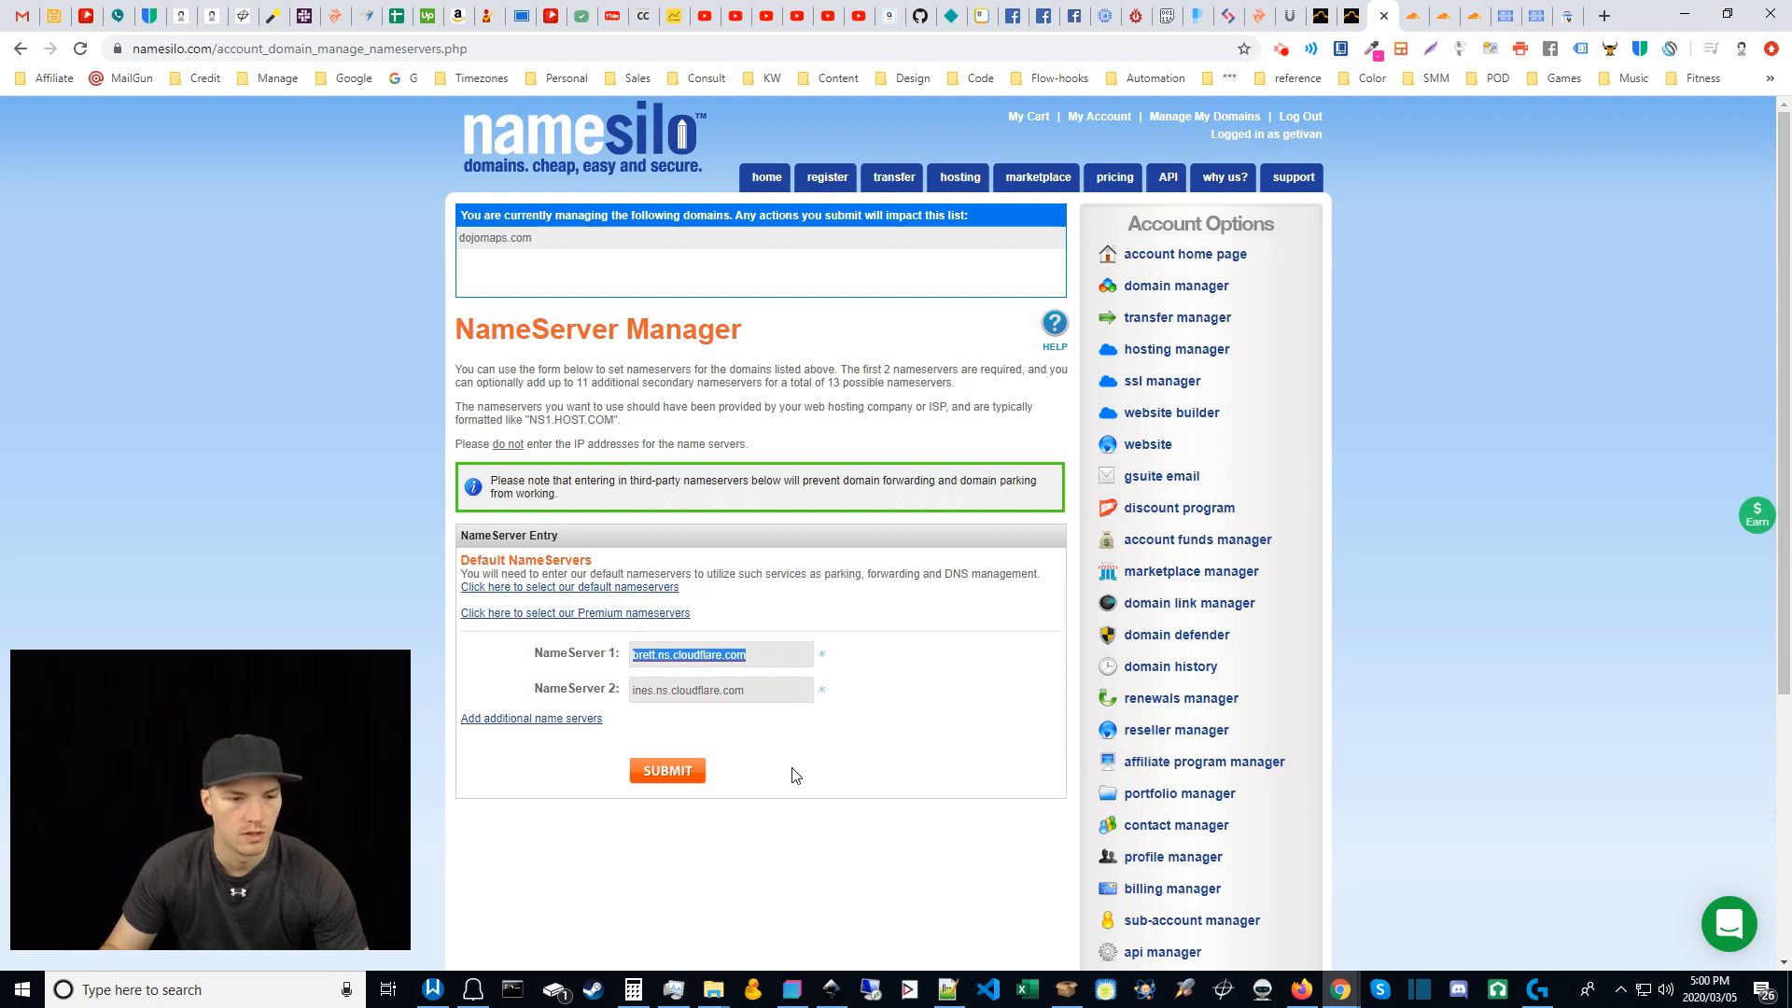
{"action": "left_click", "coordinate": [786, 692]}
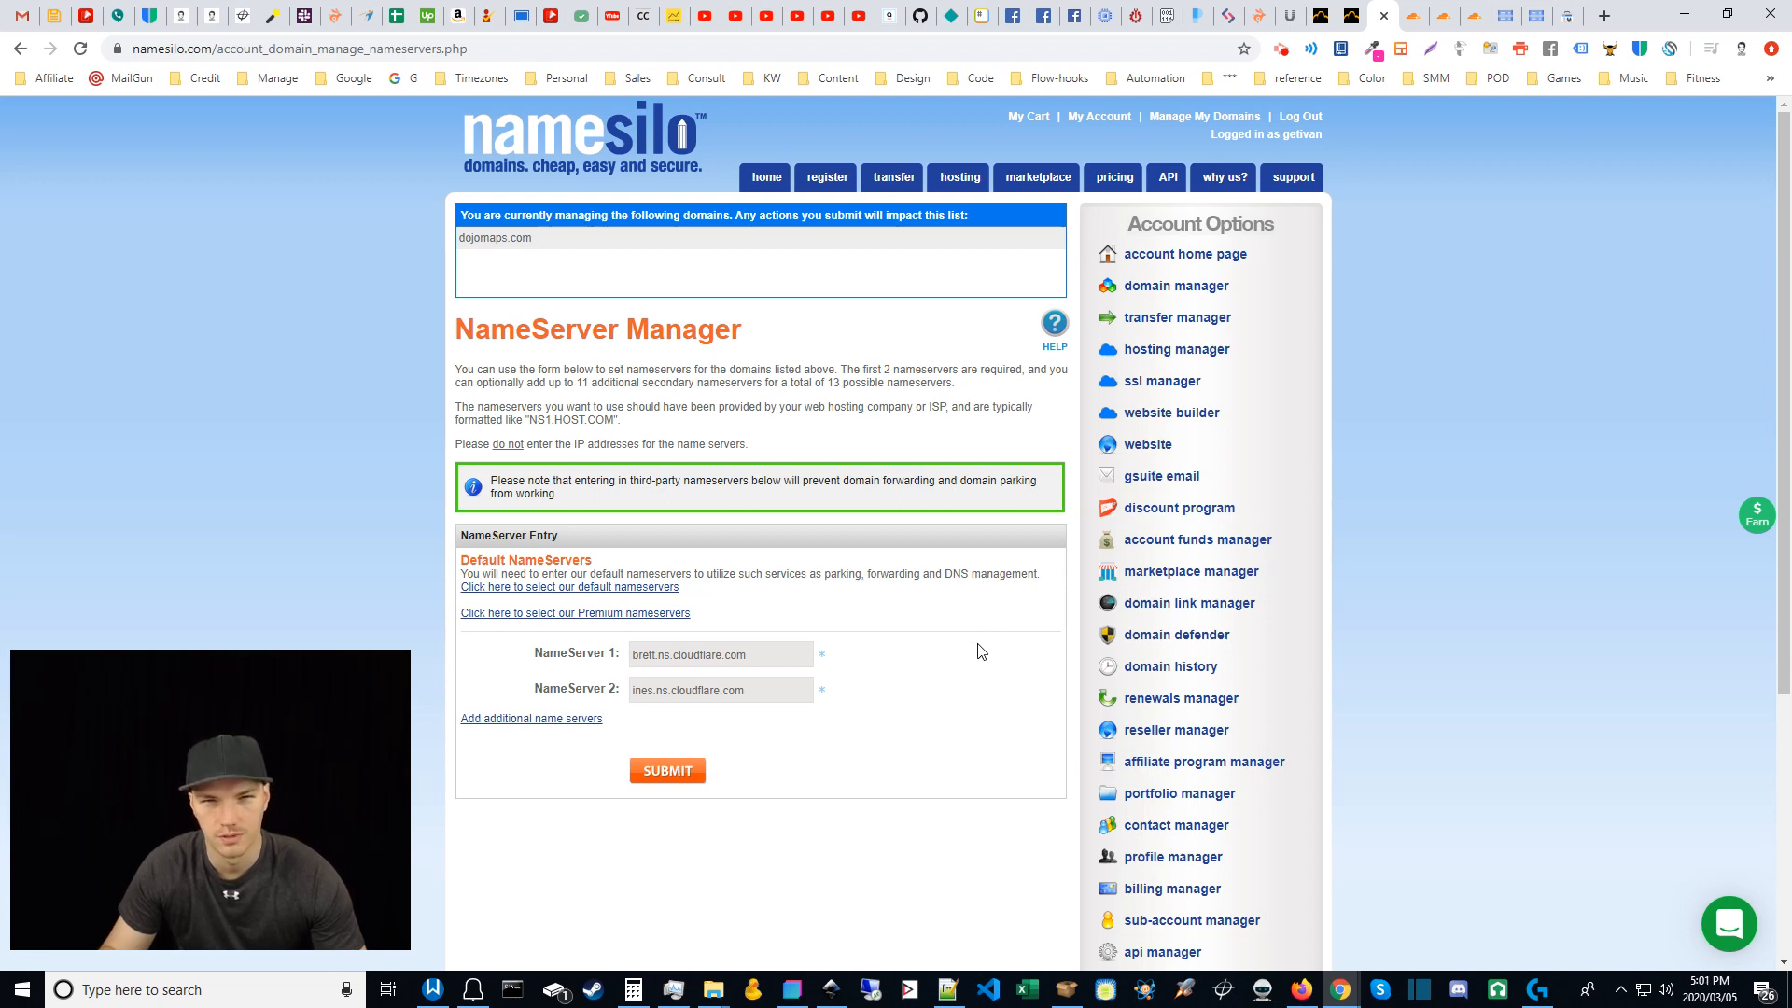
Step: Switch to Google Cloud Platform's bucket creation page and locate the Storage browser in the main navigation
{"action": "left_click", "coordinate": [1538, 9]}
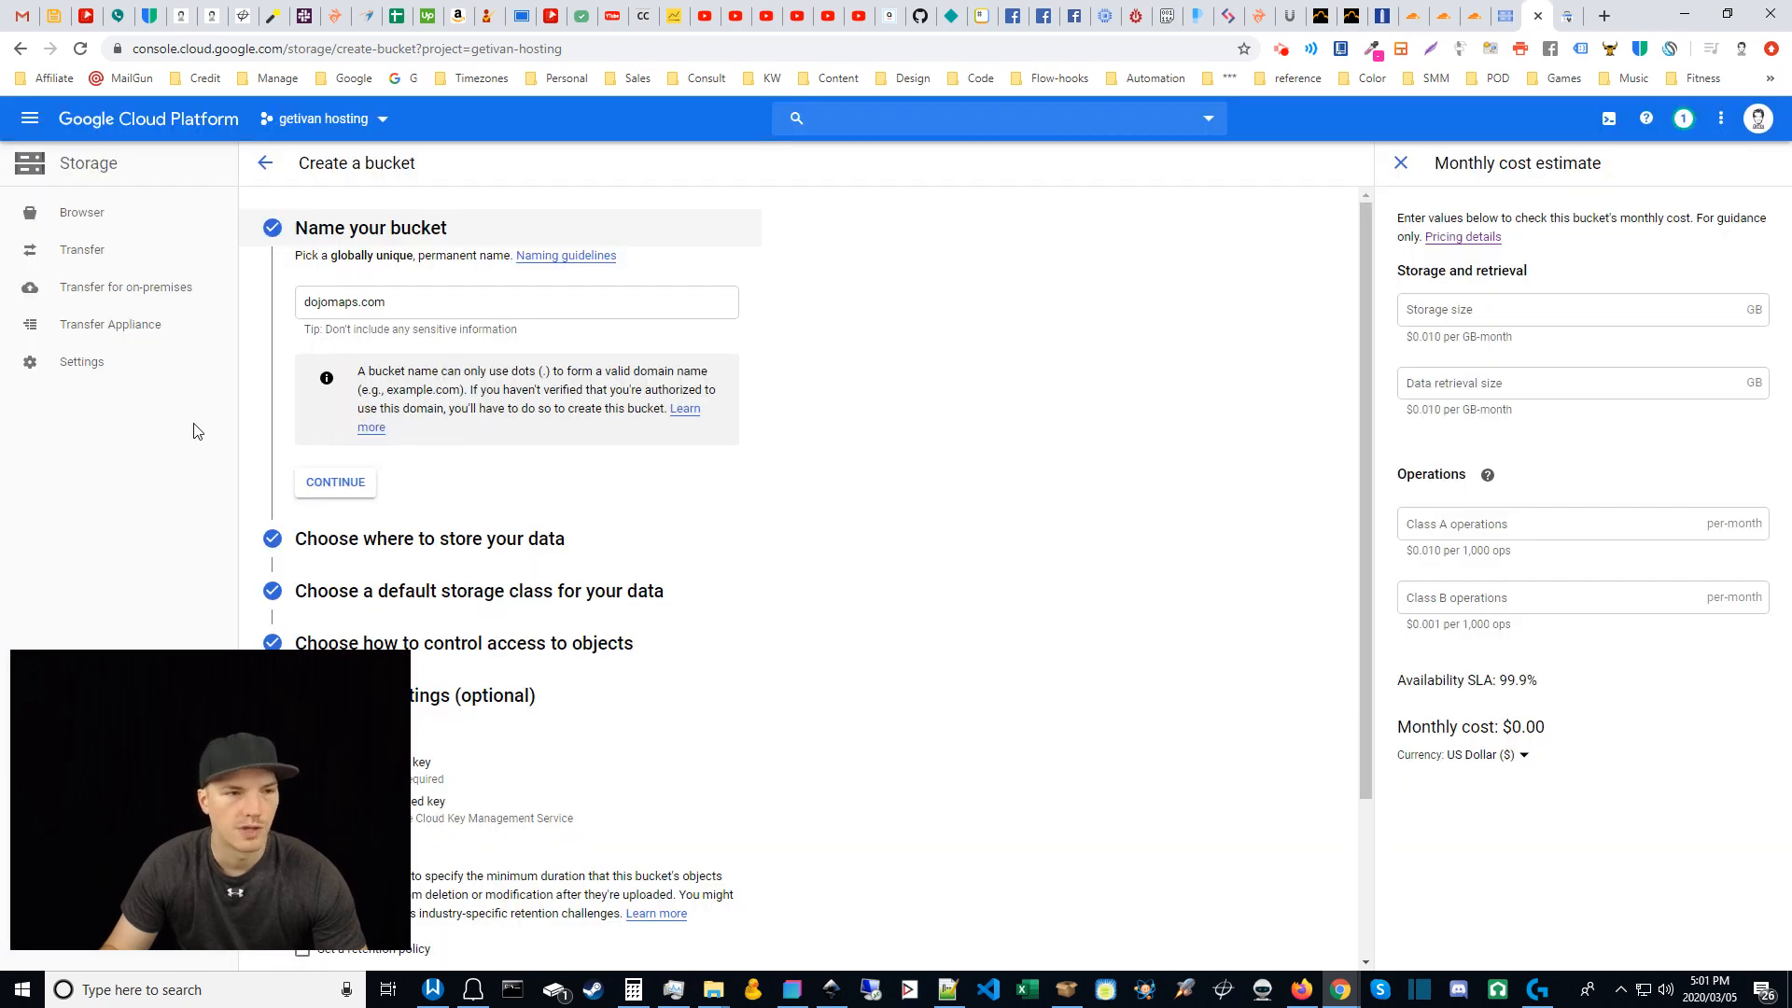
{"action": "left_click", "coordinate": [33, 121]}
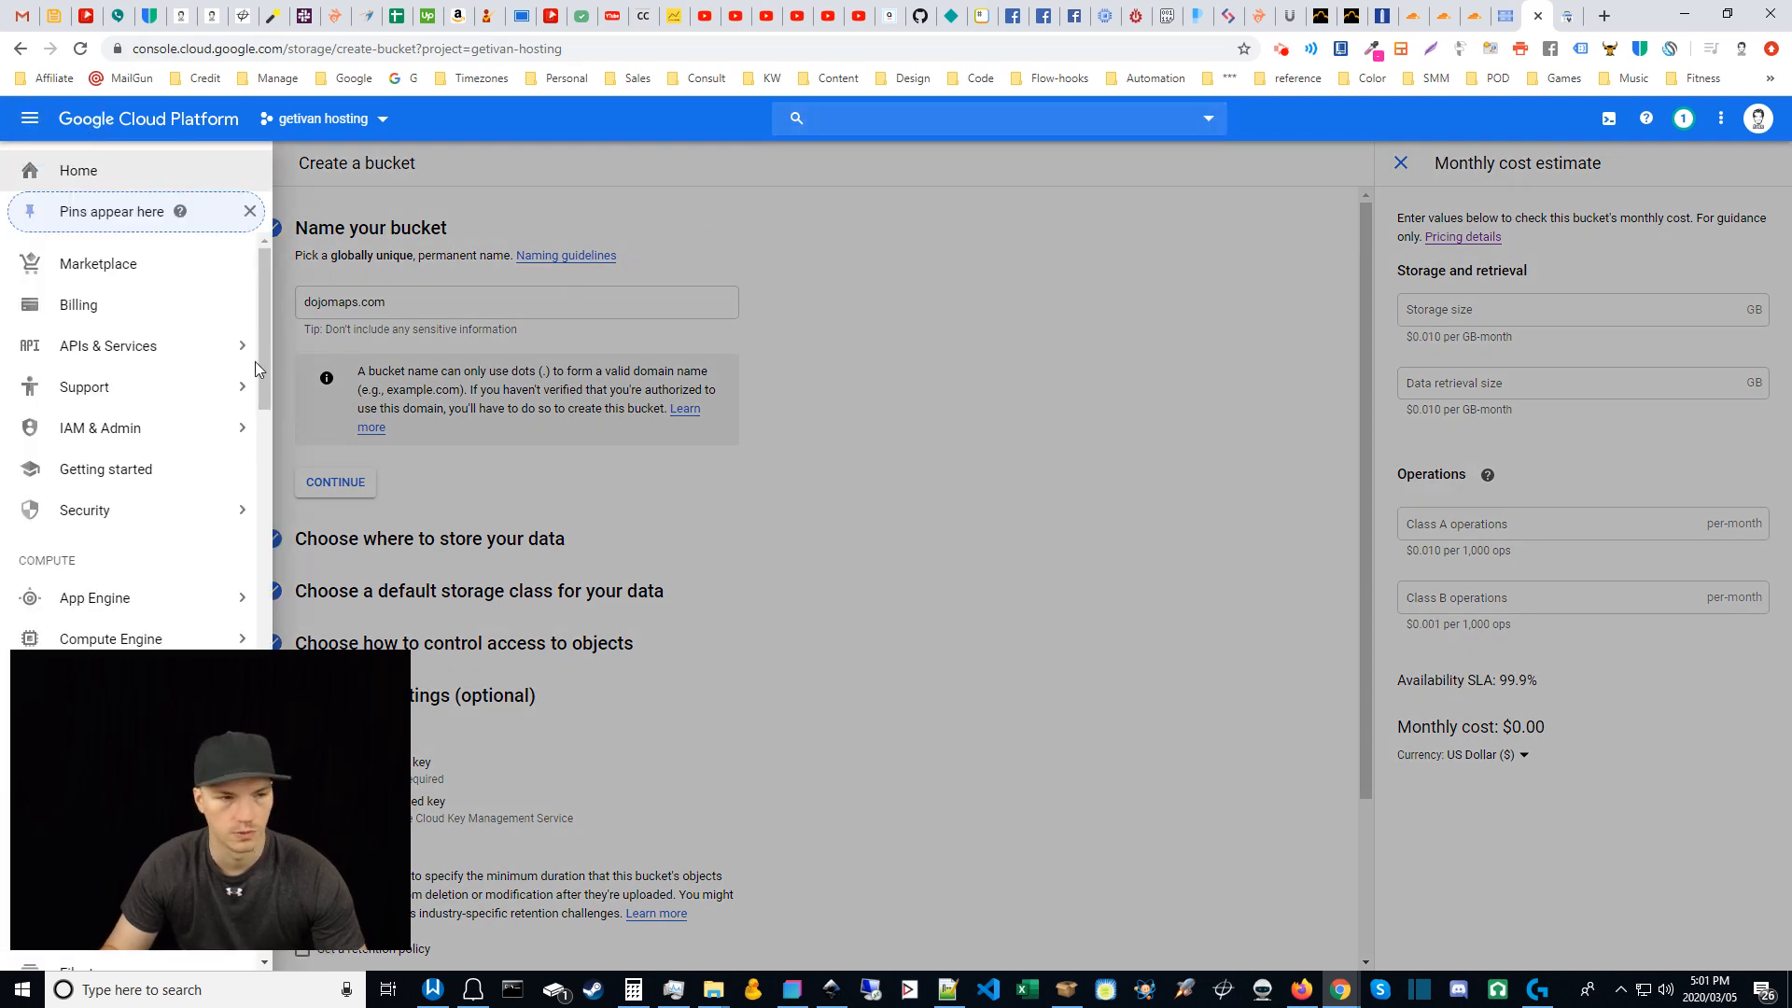
{"action": "left_click_drag", "start_coordinate": [267, 273], "coordinate": [262, 399]}
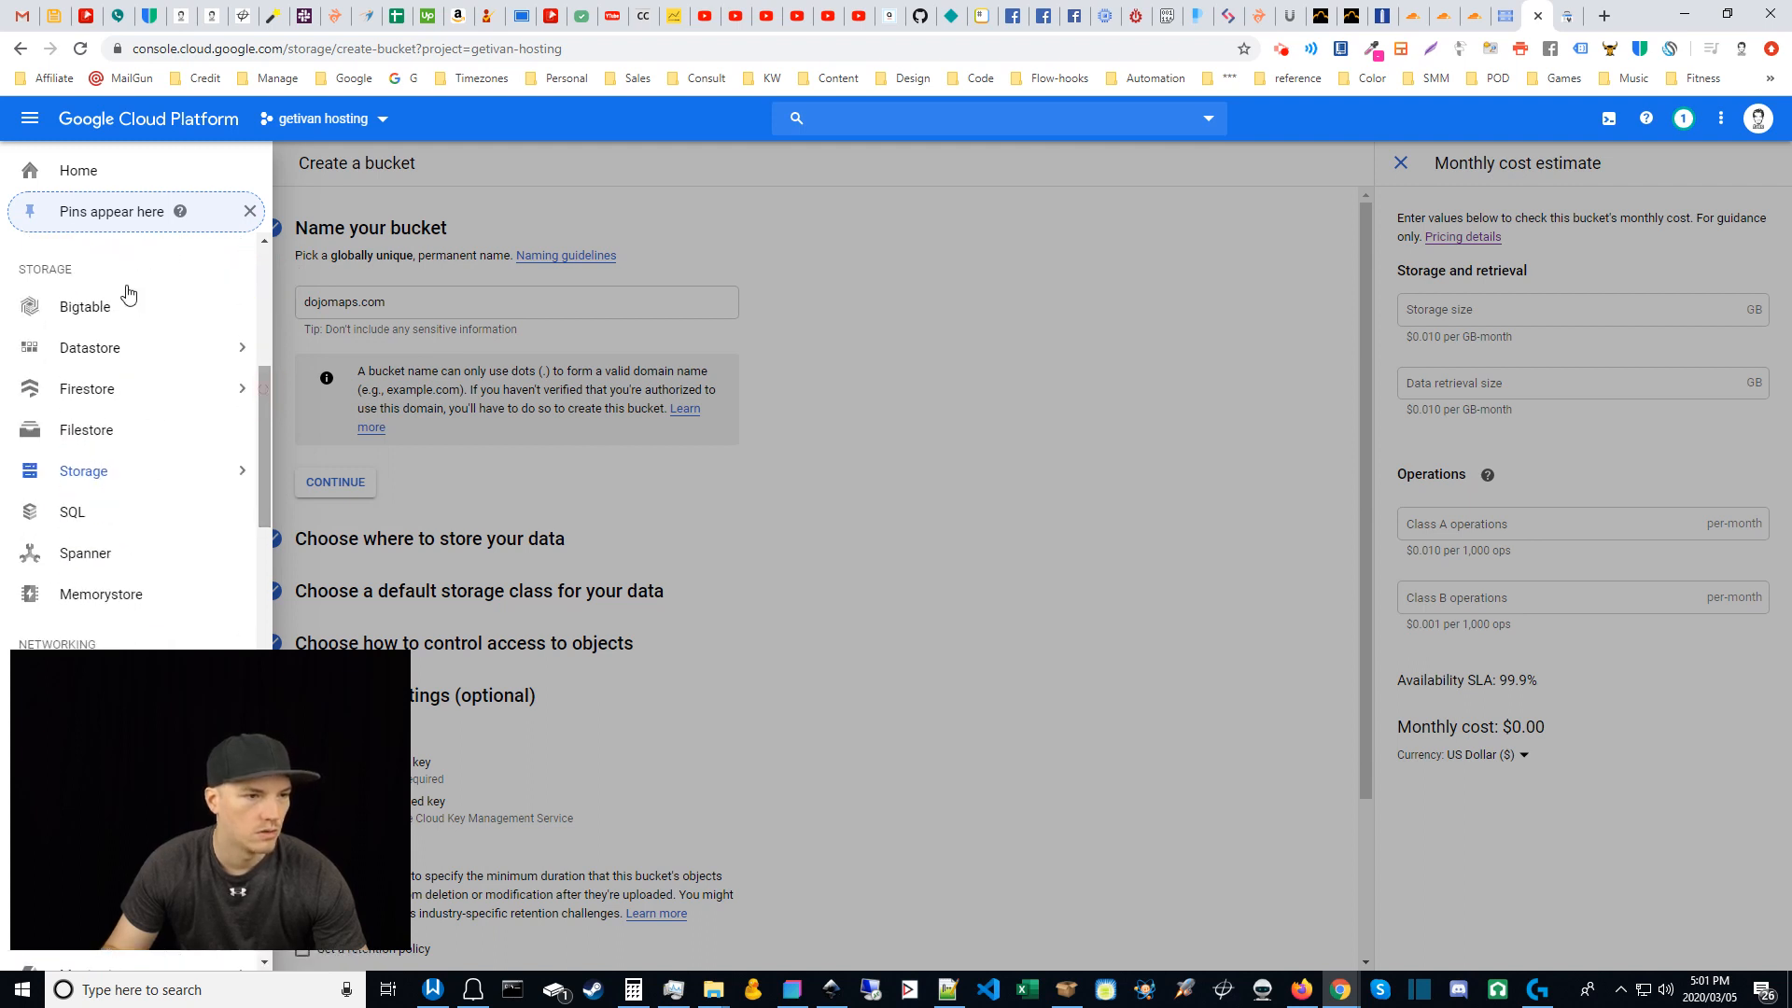
{"action": "mouse_move", "coordinate": [65, 476]}
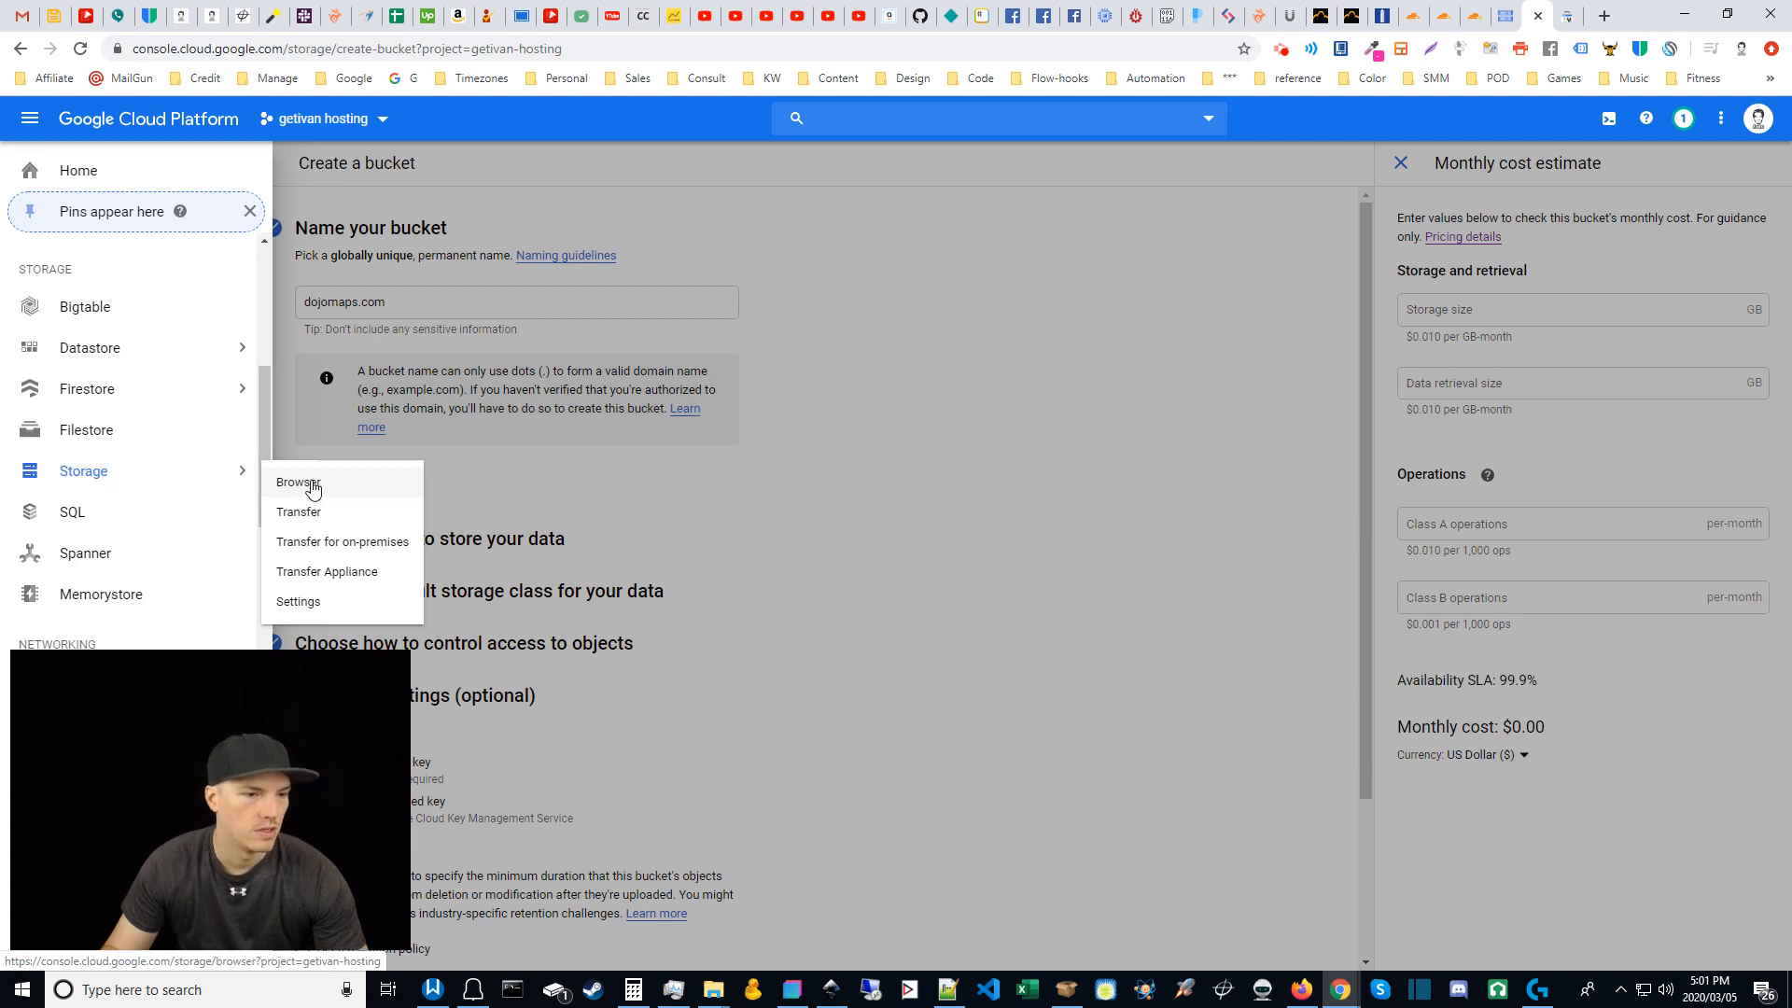
{"action": "left_click", "coordinate": [987, 638]}
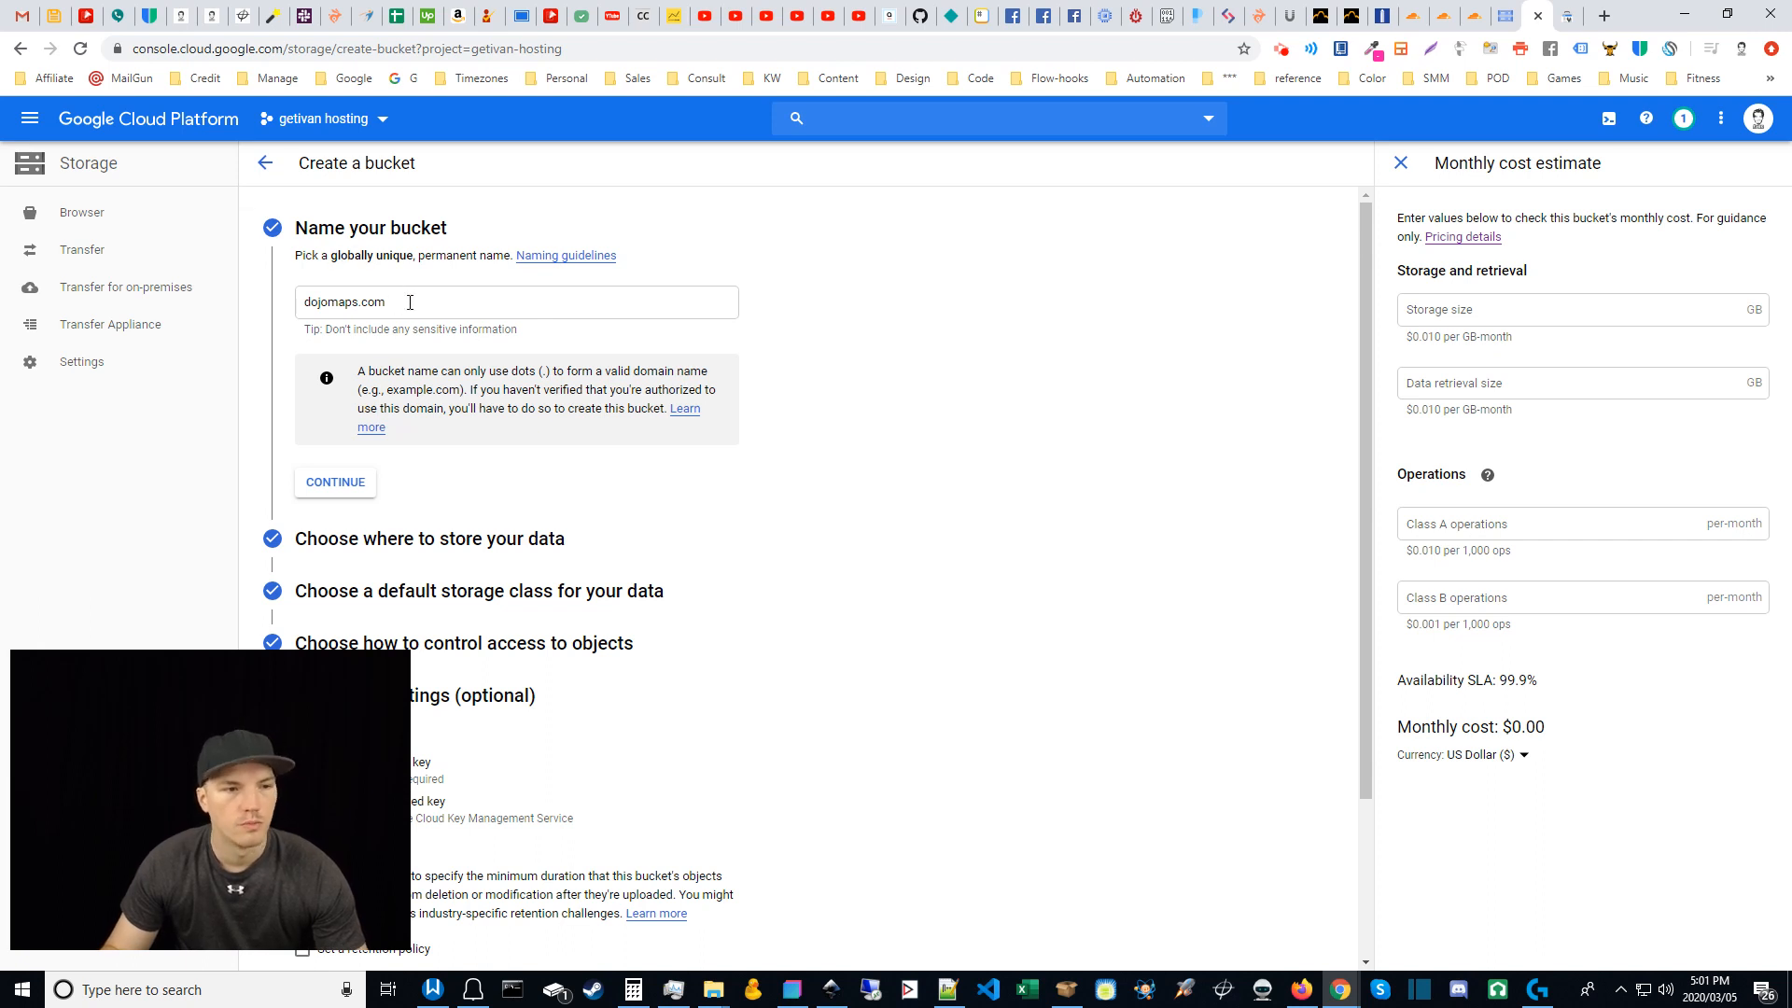
Step: Accept dojomaps.com as the bucket name and Multi-region us (multiple regions in United States) as the data location
{"action": "left_click_drag", "start_coordinate": [409, 301], "coordinate": [280, 305]}
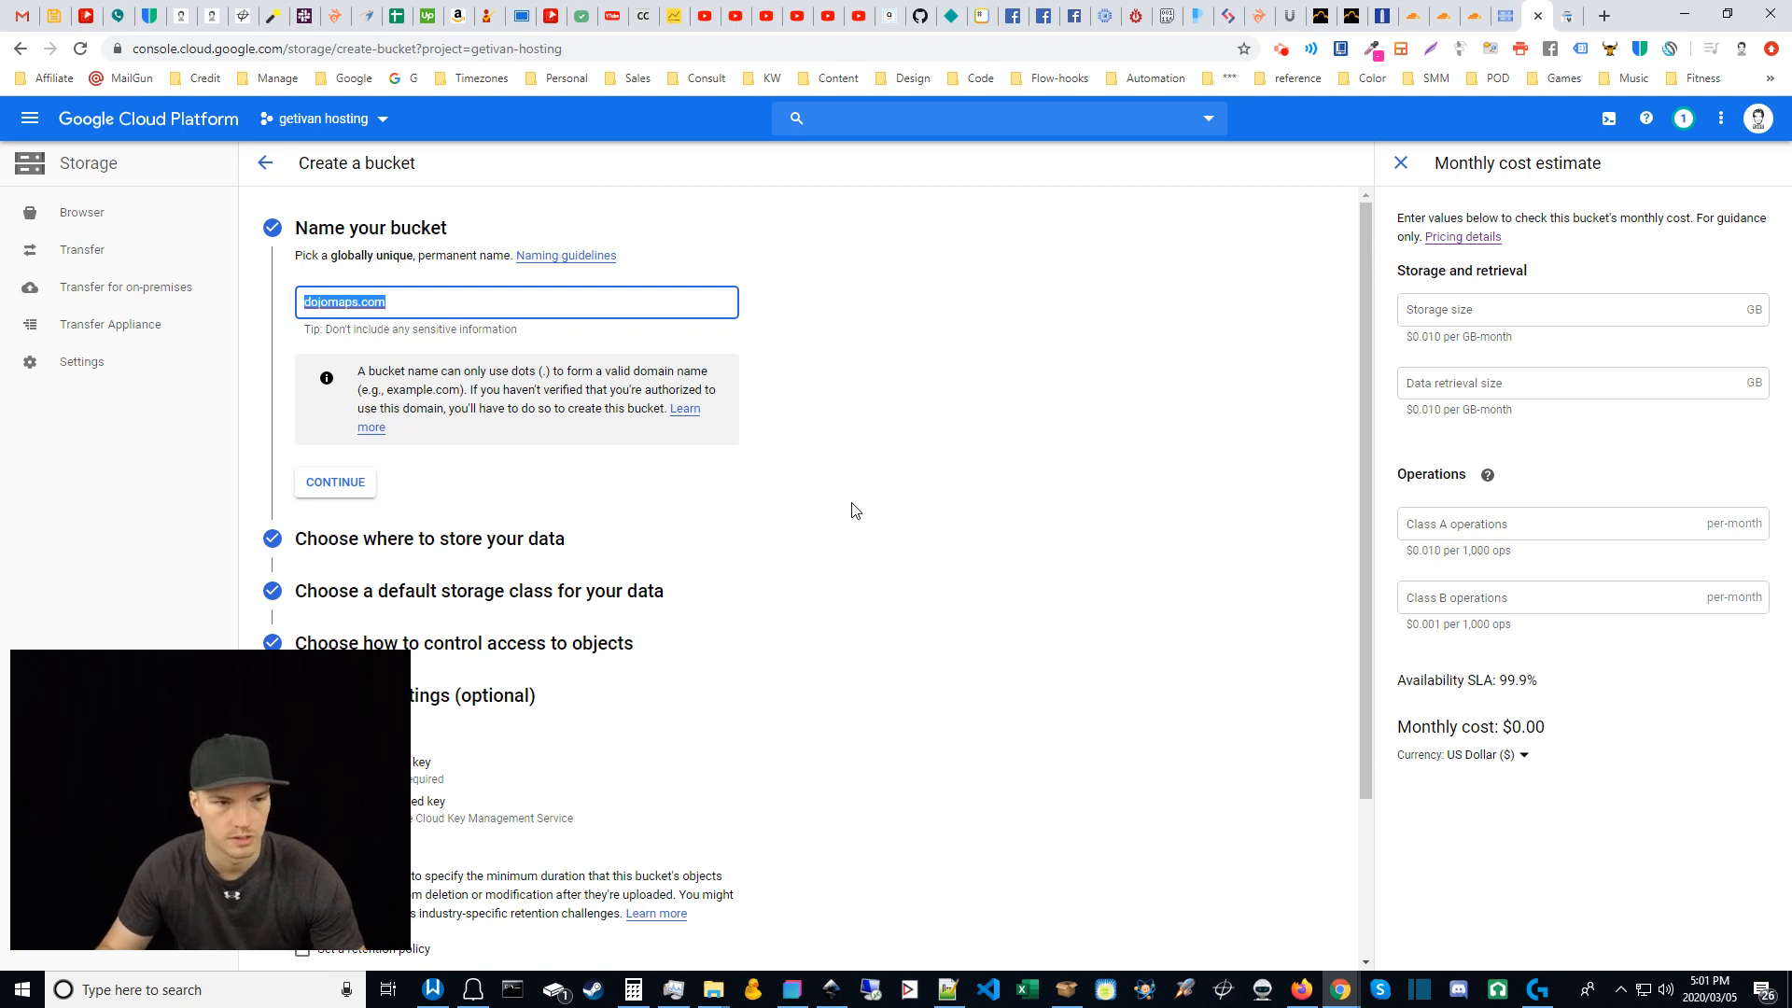
{"action": "left_click", "coordinate": [434, 302]}
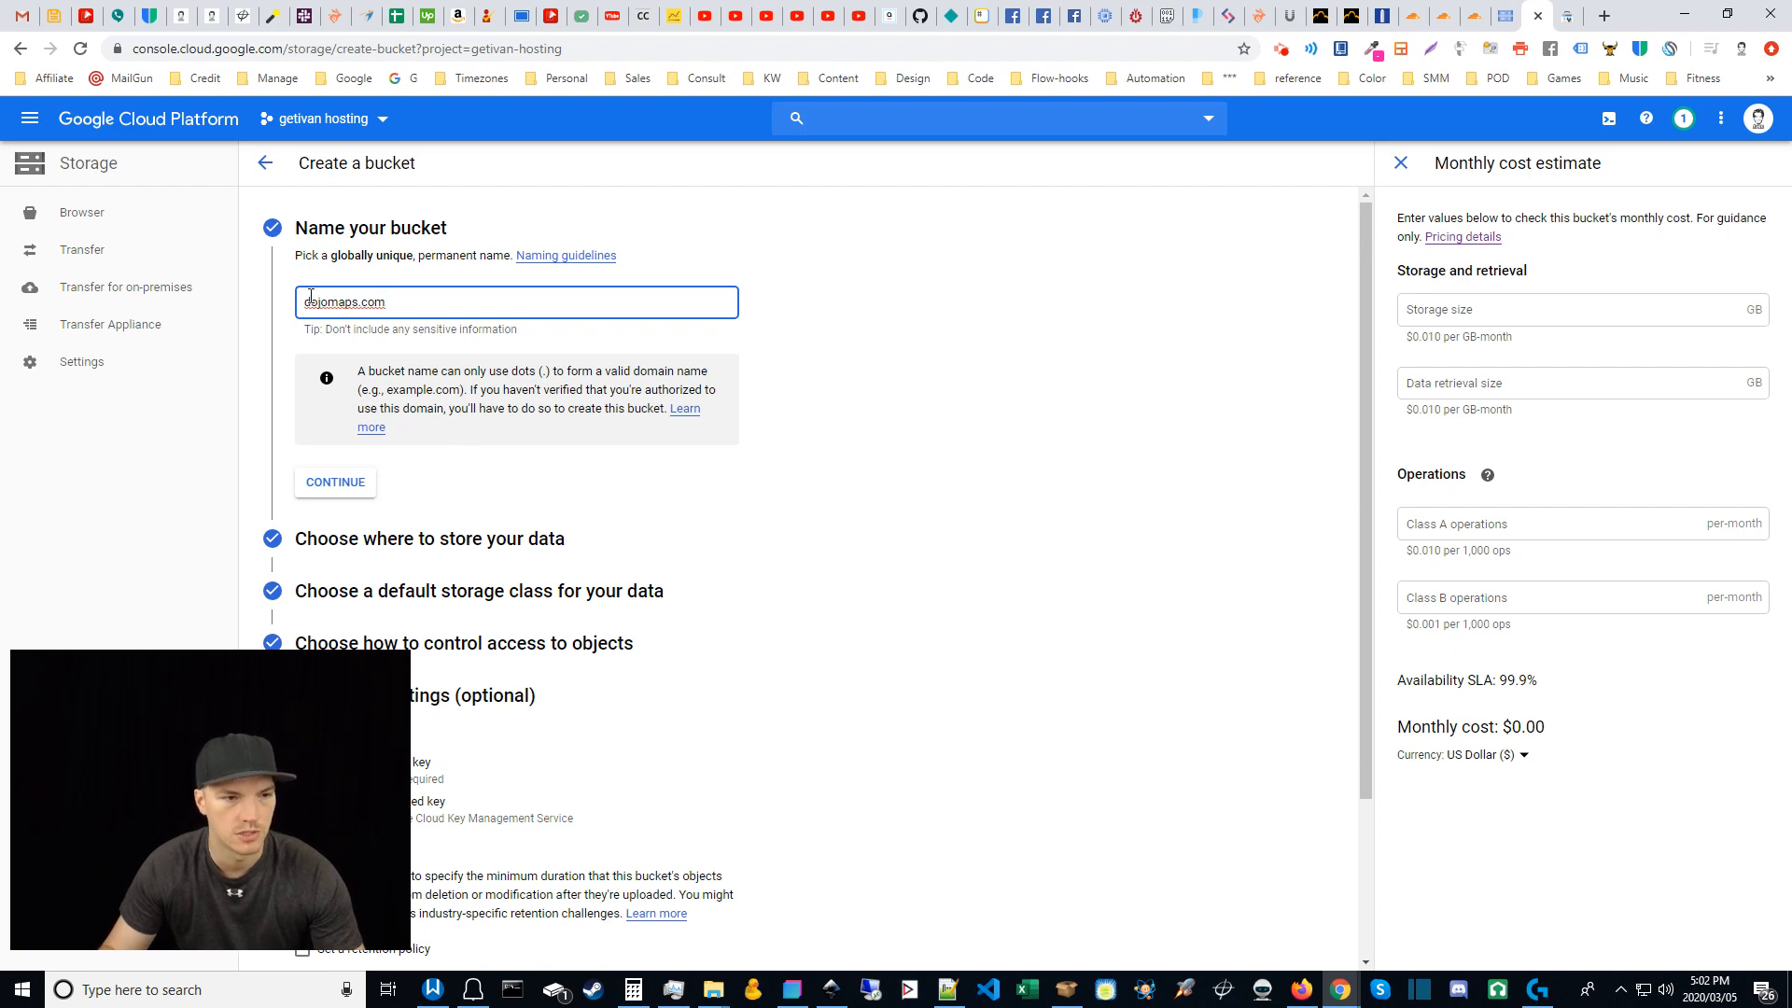
{"action": "left_click", "coordinate": [341, 495]}
{"action": "left_click", "coordinate": [370, 280]}
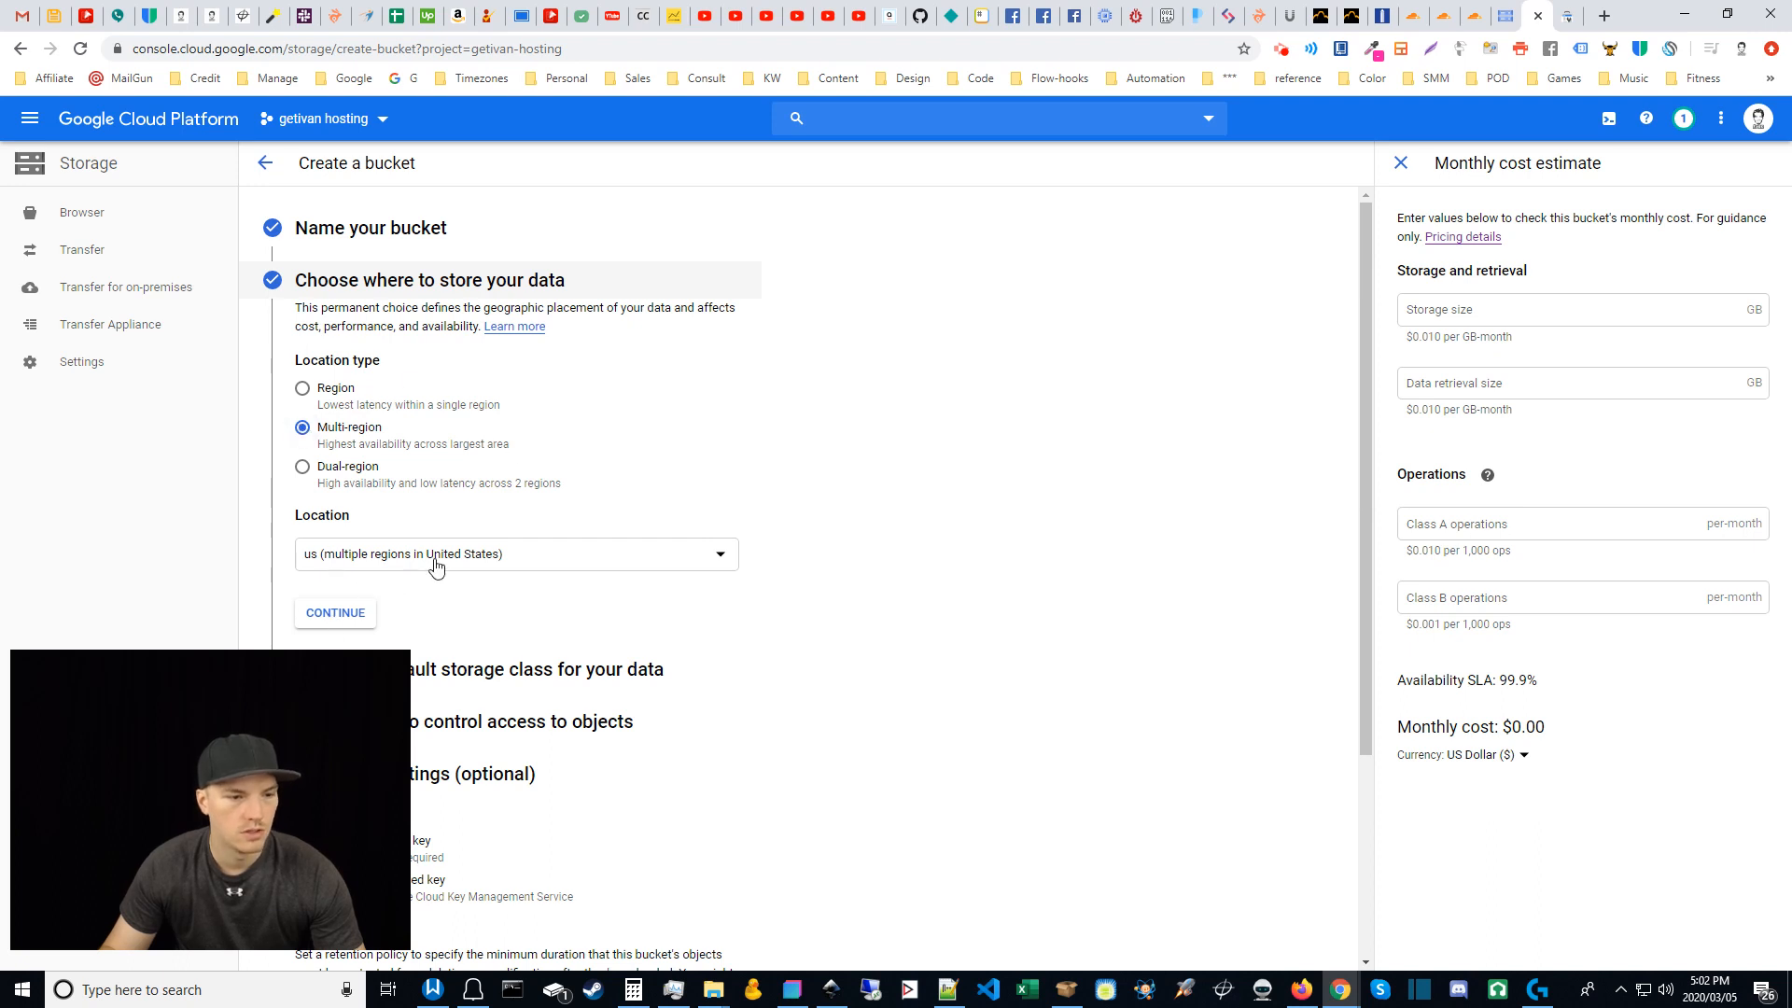
{"action": "left_click", "coordinate": [350, 612]}
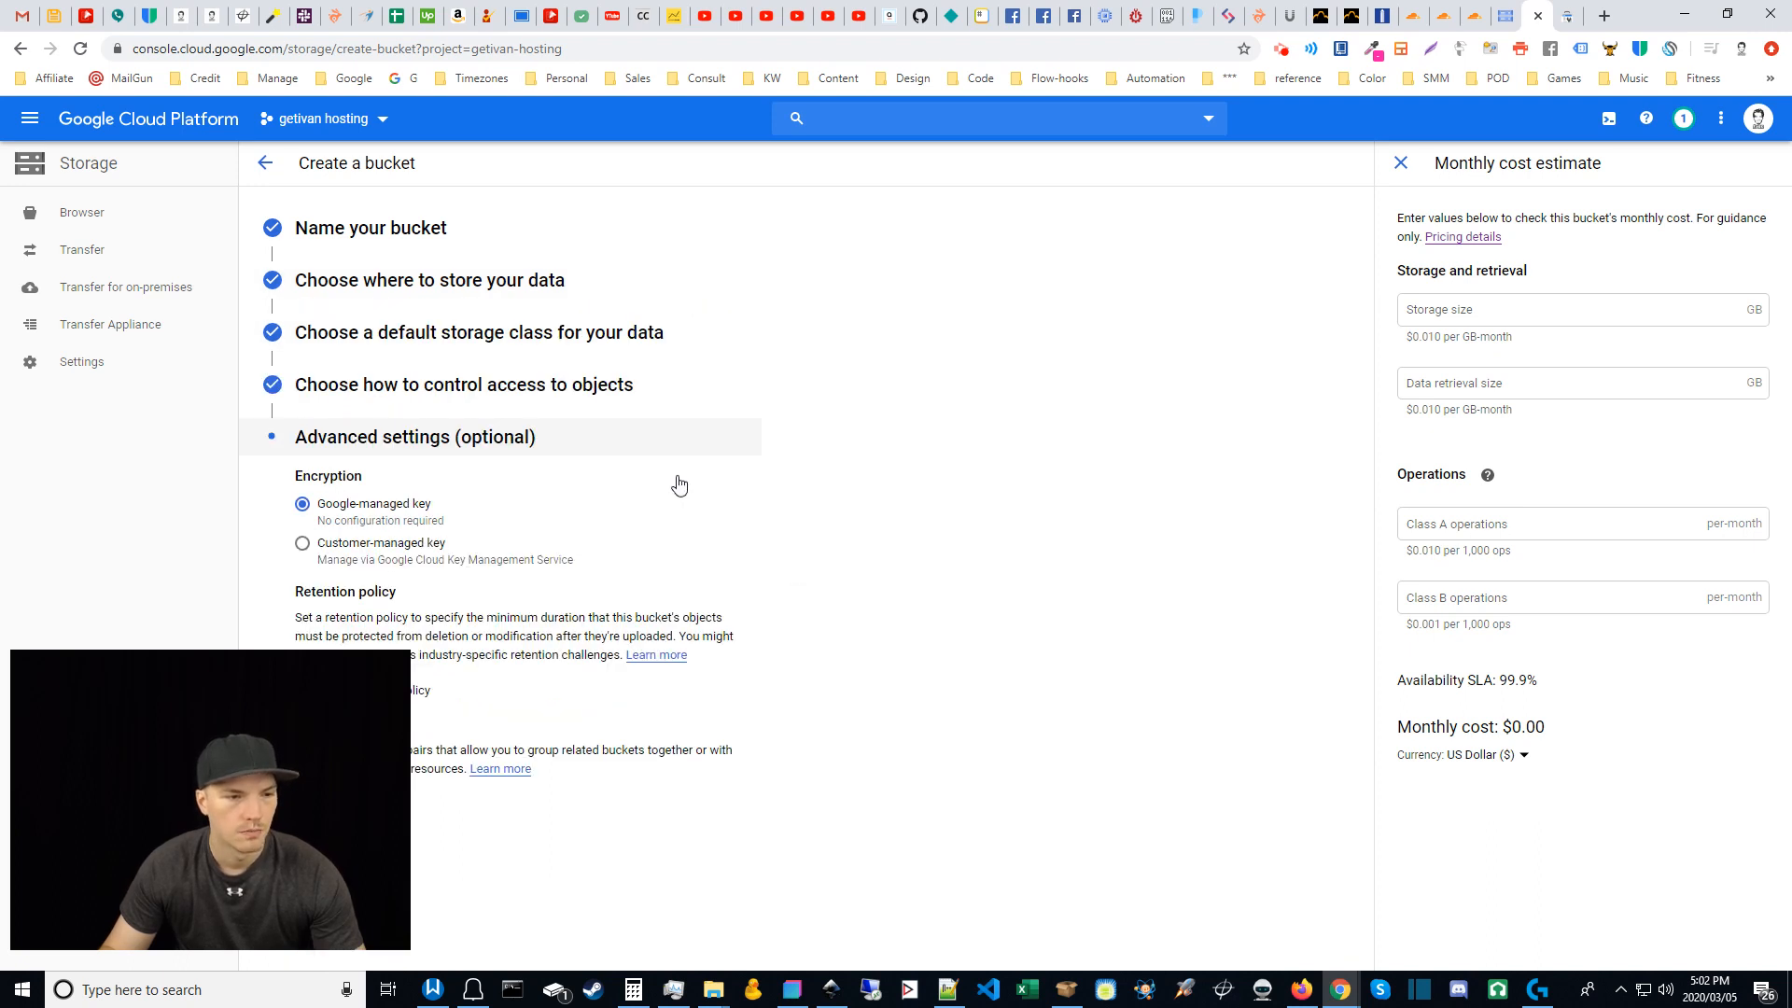
Step: Compare the cost estimates of the Nearline and Standard storage classes and select Standard as the bucket's default
{"action": "left_click", "coordinate": [381, 344]}
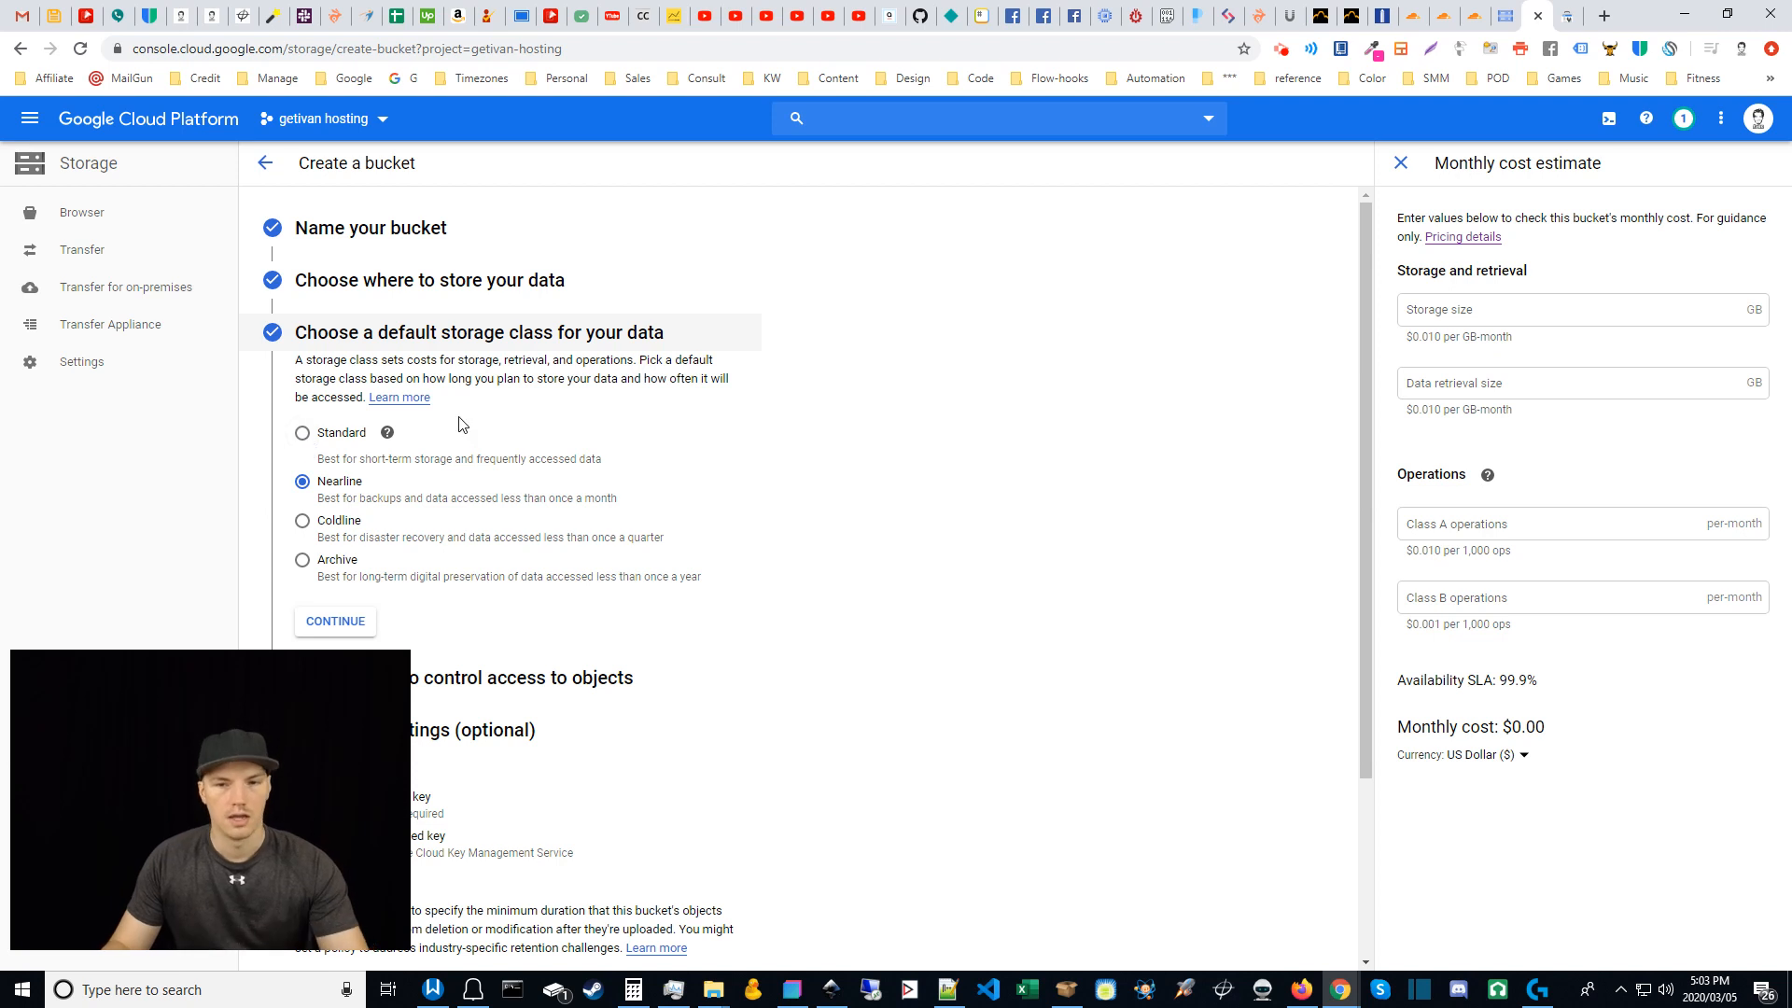
{"action": "mouse_move", "coordinate": [1488, 474]}
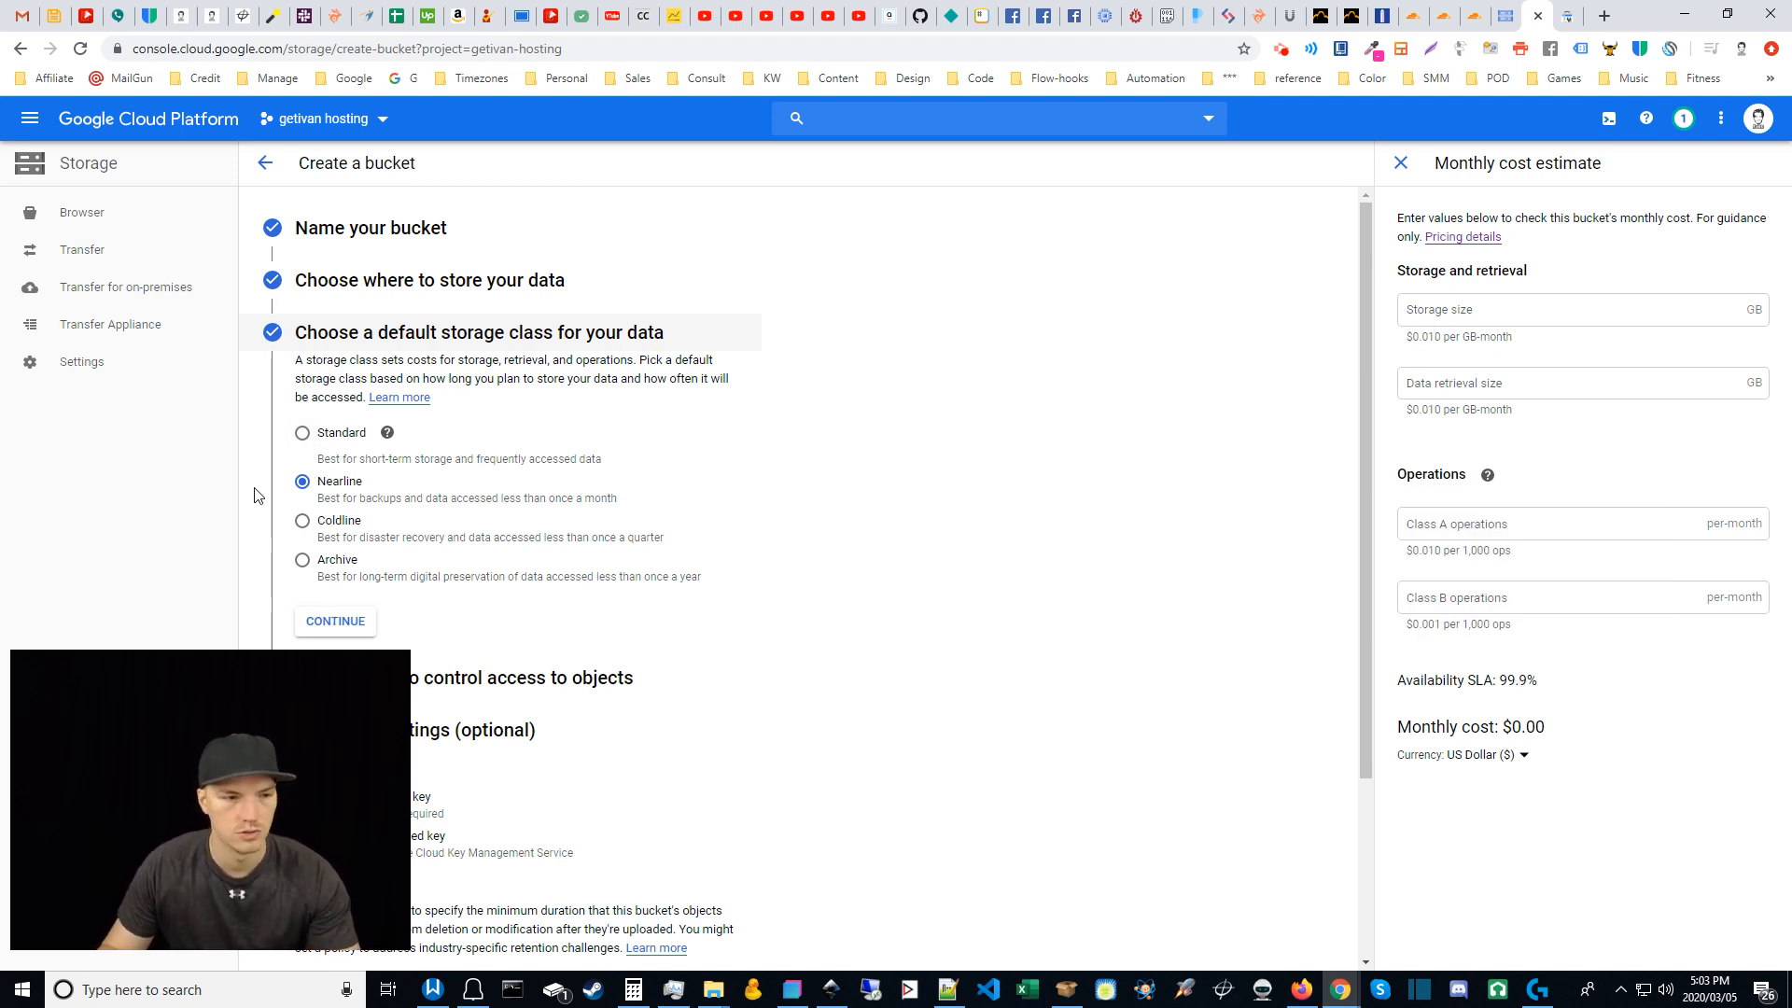
{"action": "left_click", "coordinate": [302, 436]}
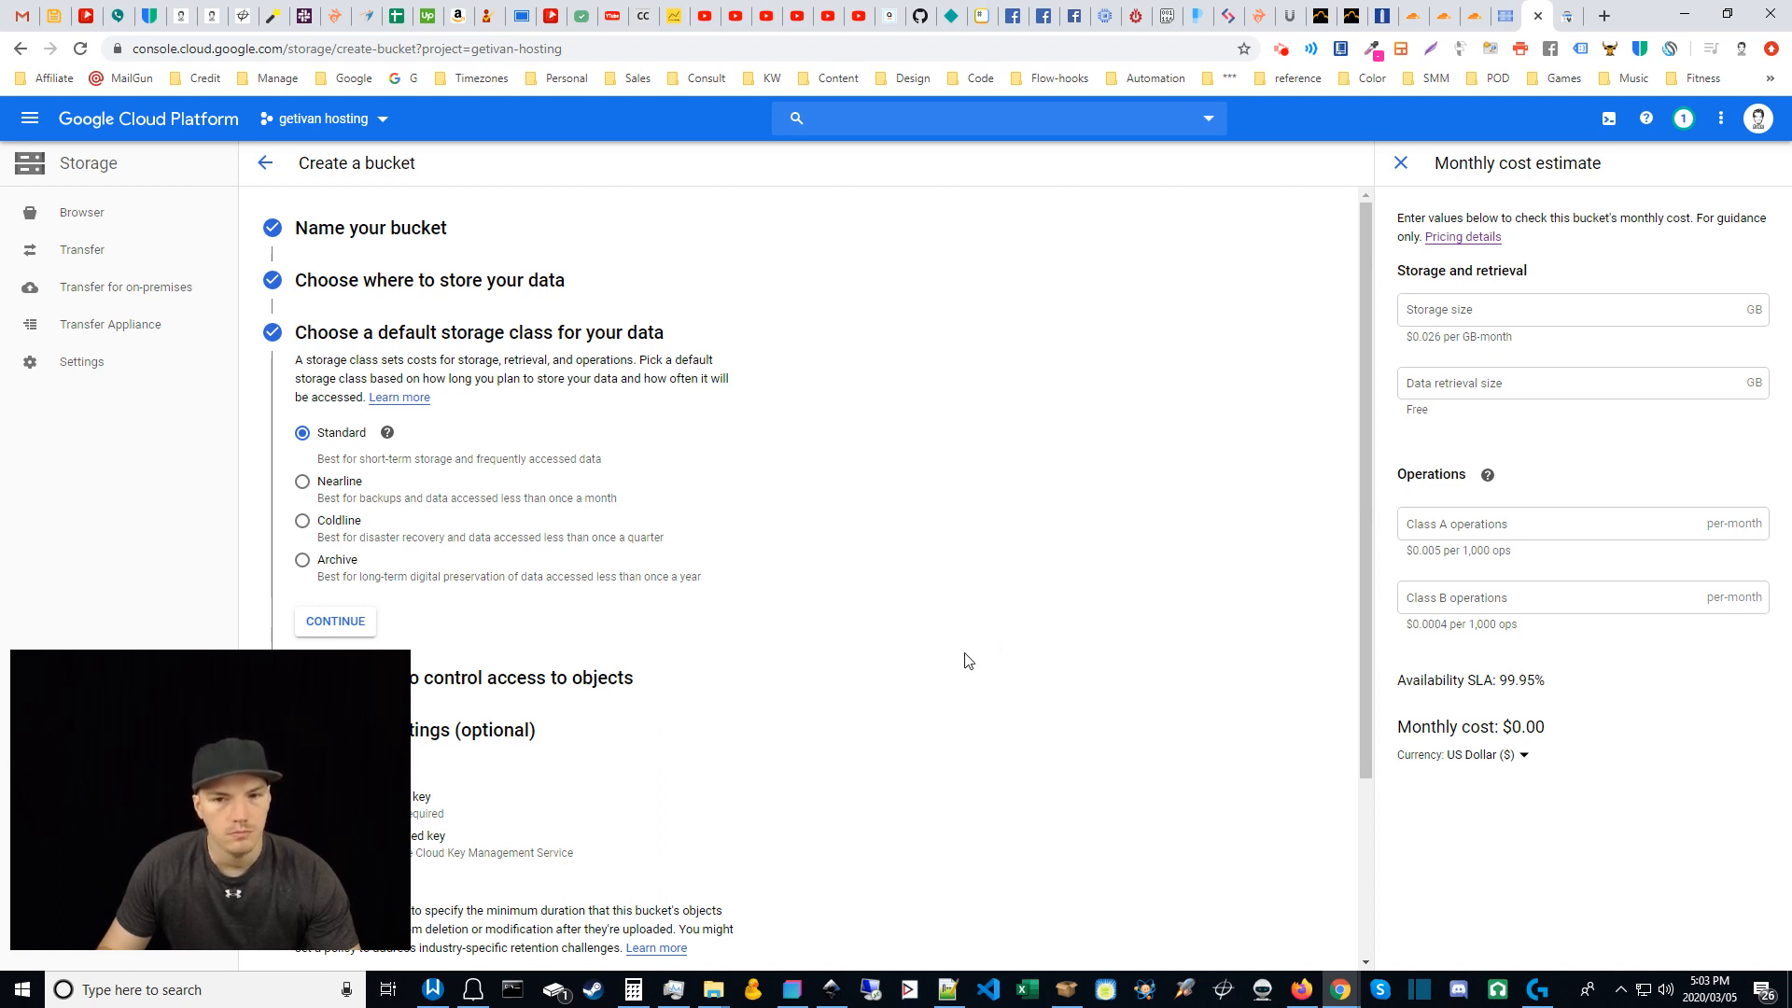
{"action": "left_click", "coordinate": [300, 485]}
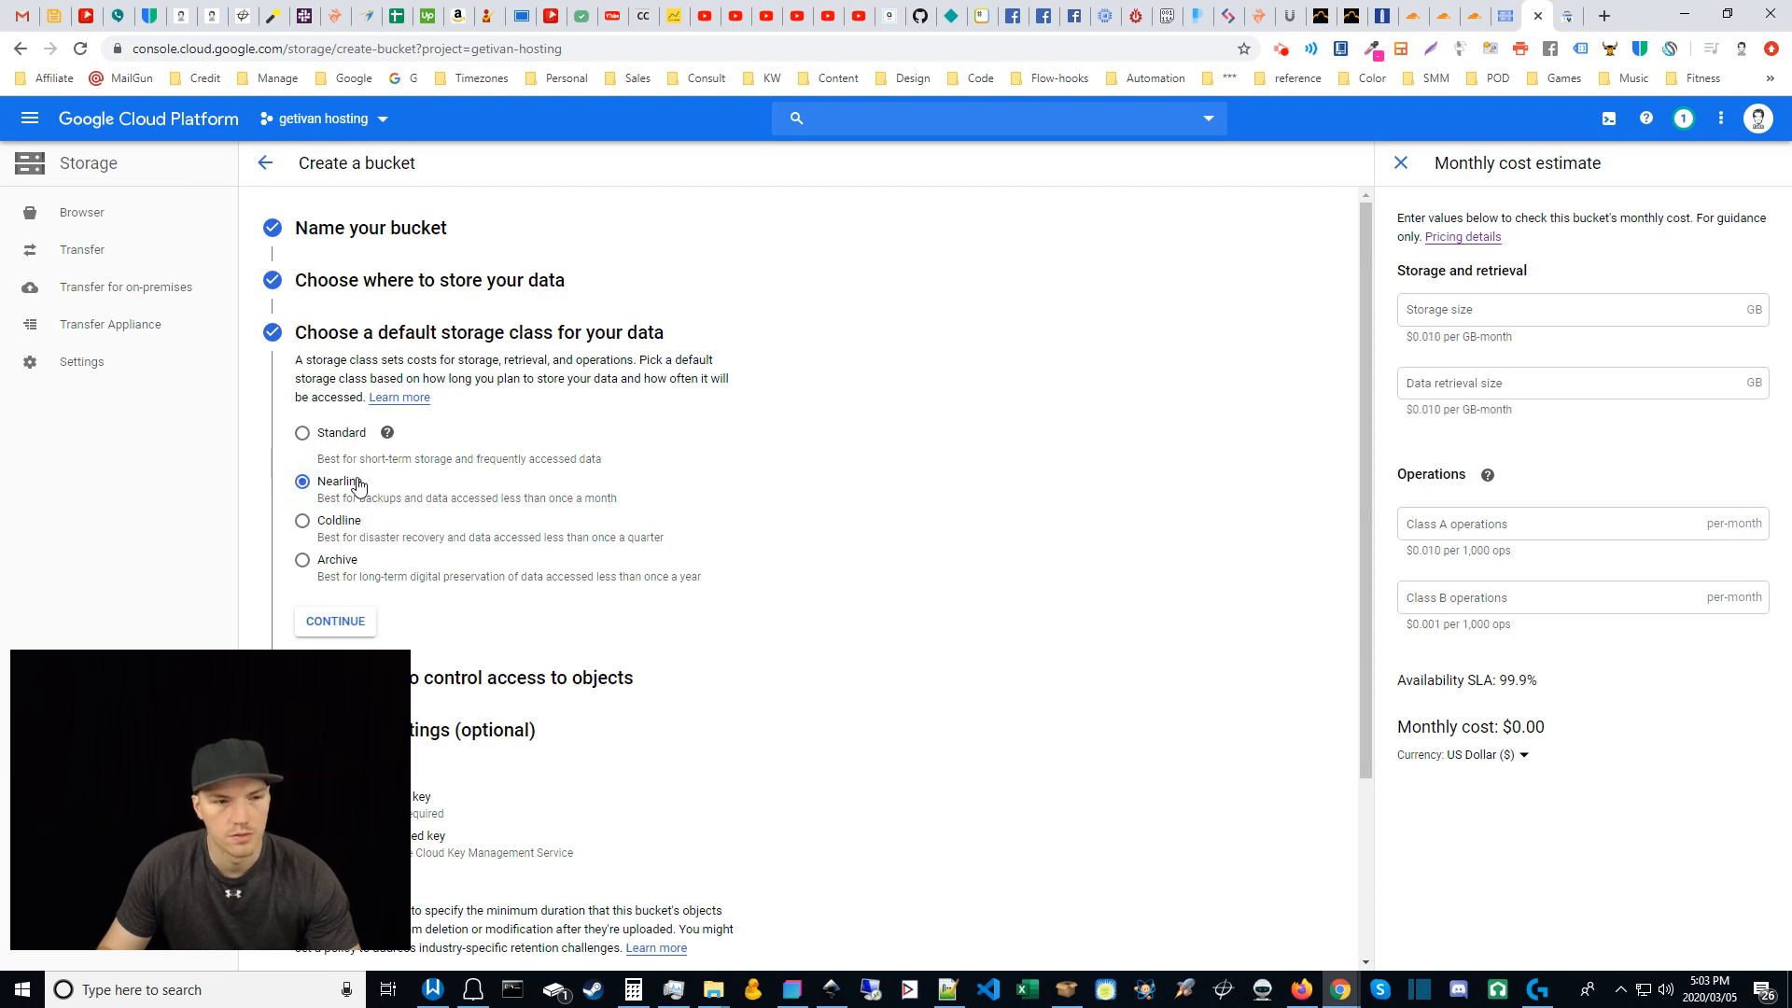
{"action": "left_click", "coordinate": [306, 482]}
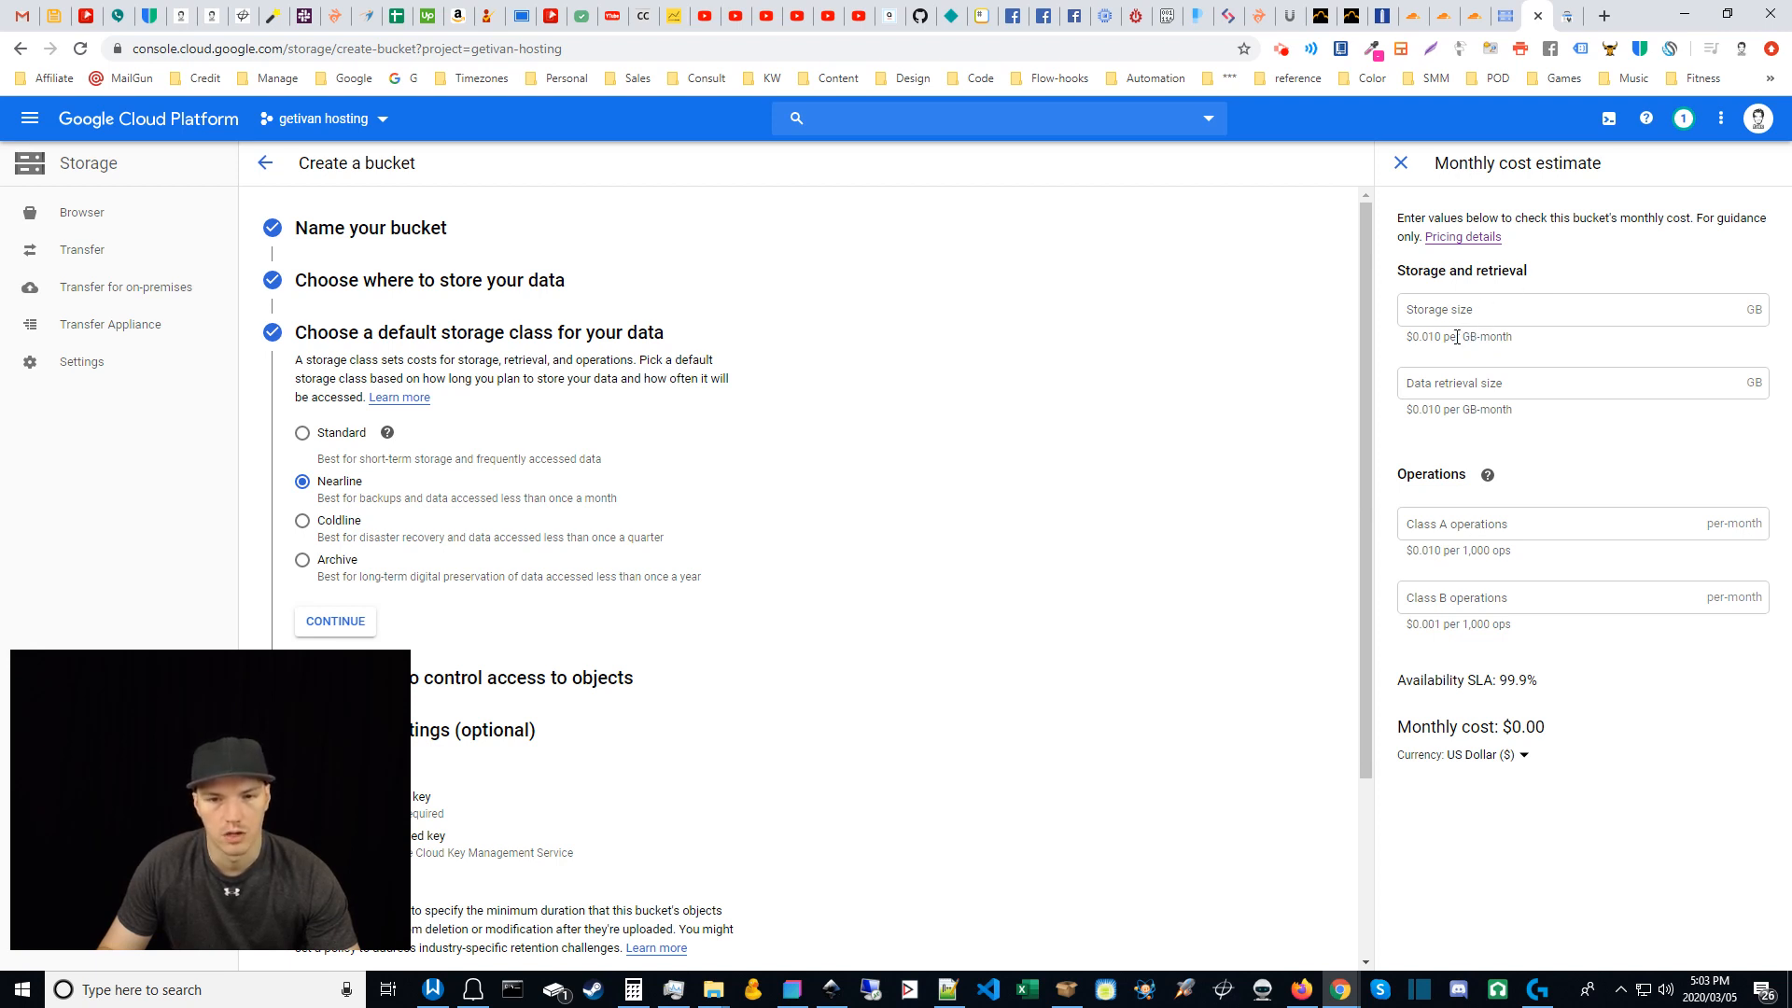
{"action": "left_click", "coordinate": [302, 442]}
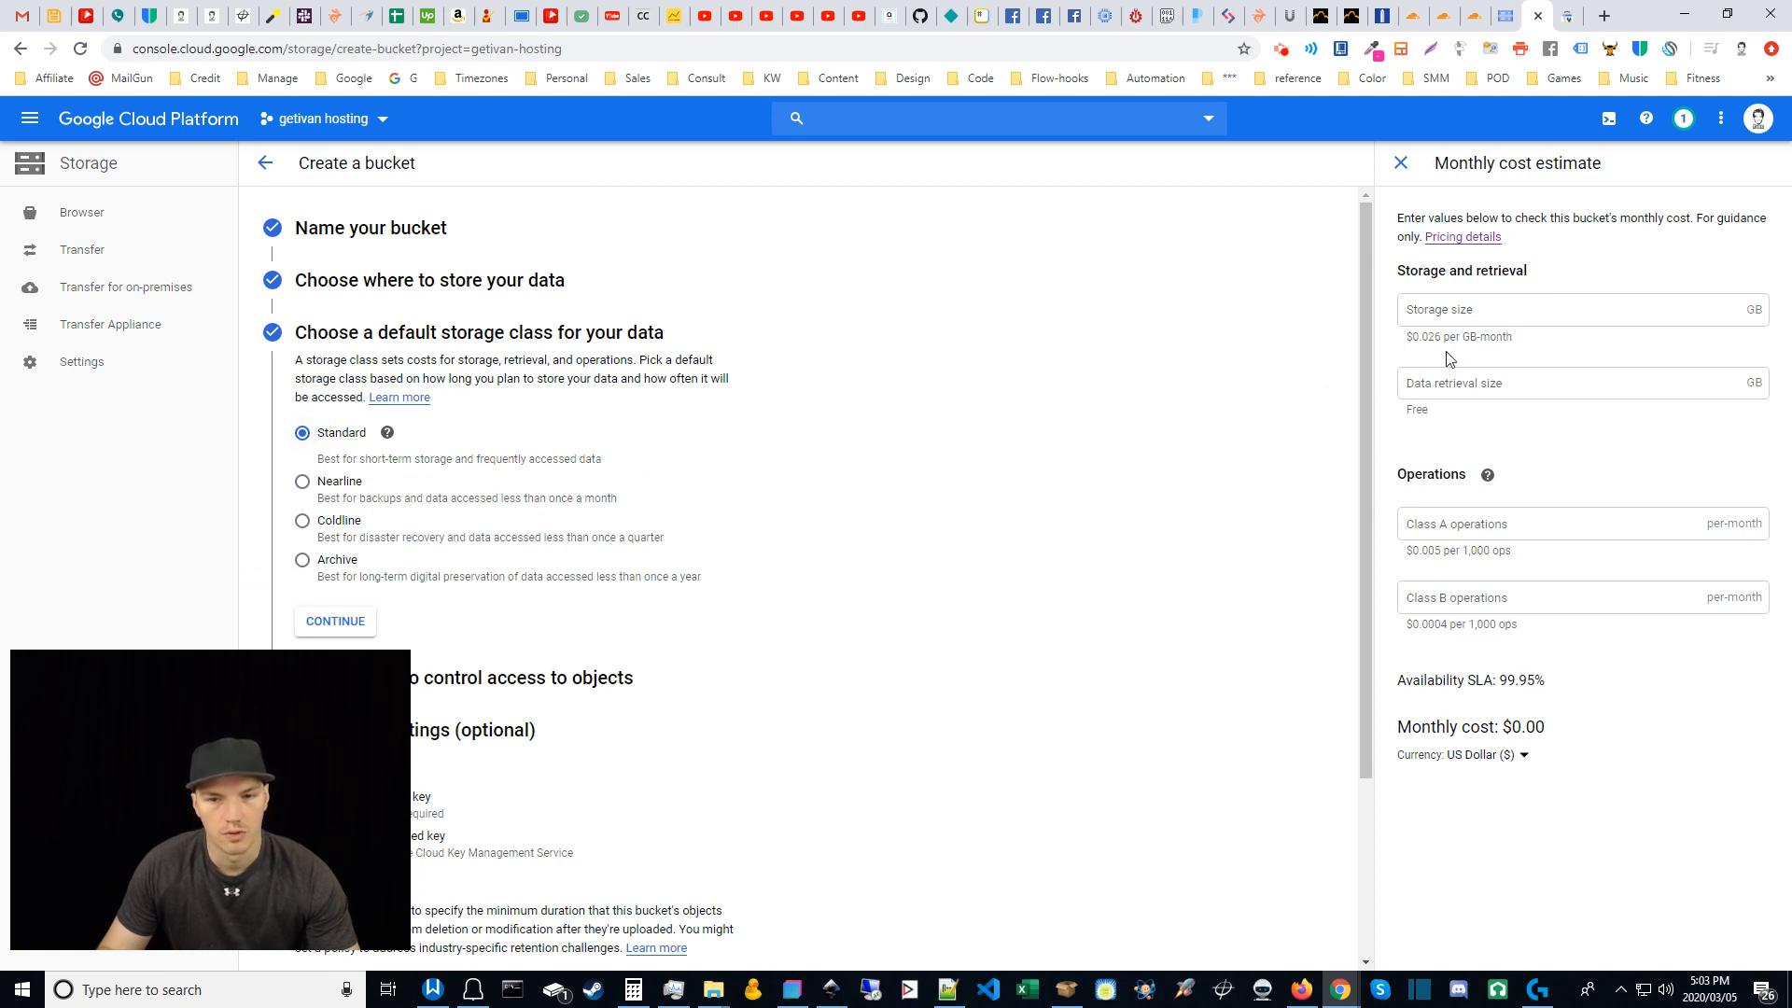
Step: Choose Nearline as the bucket's default storage class and accept Fine-grained access control for its objects
{"action": "left_click", "coordinate": [302, 487]}
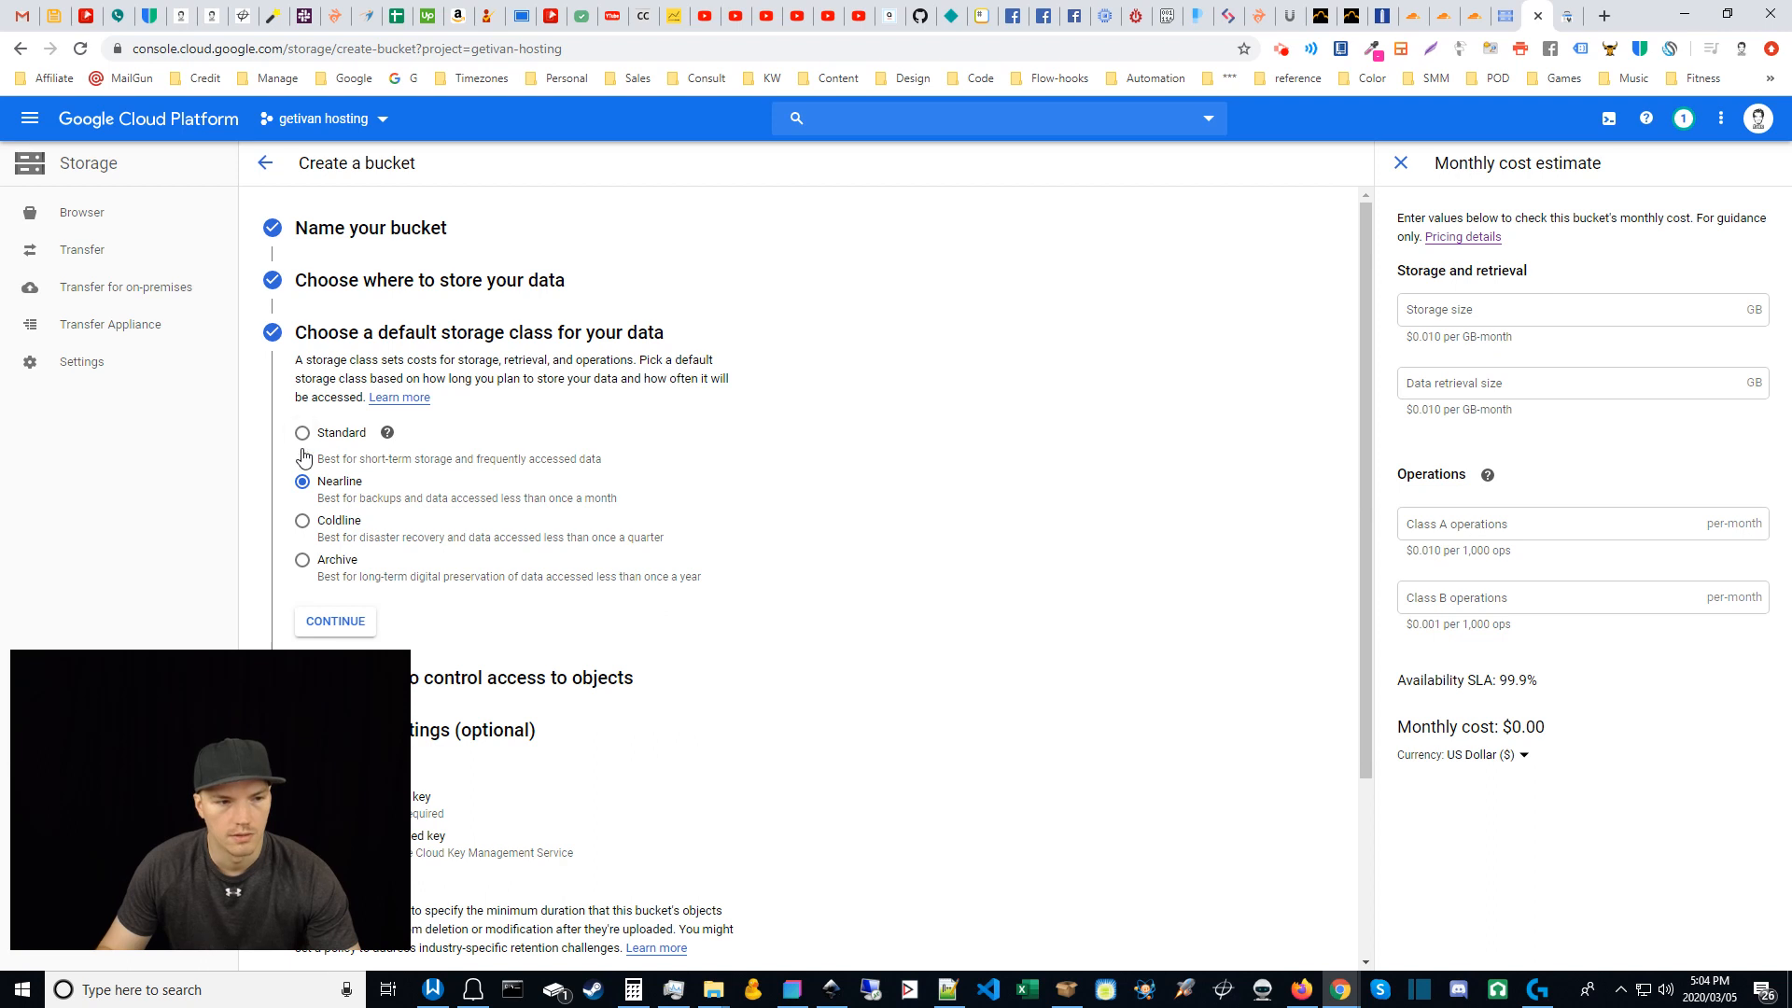
{"action": "left_click", "coordinate": [346, 618]}
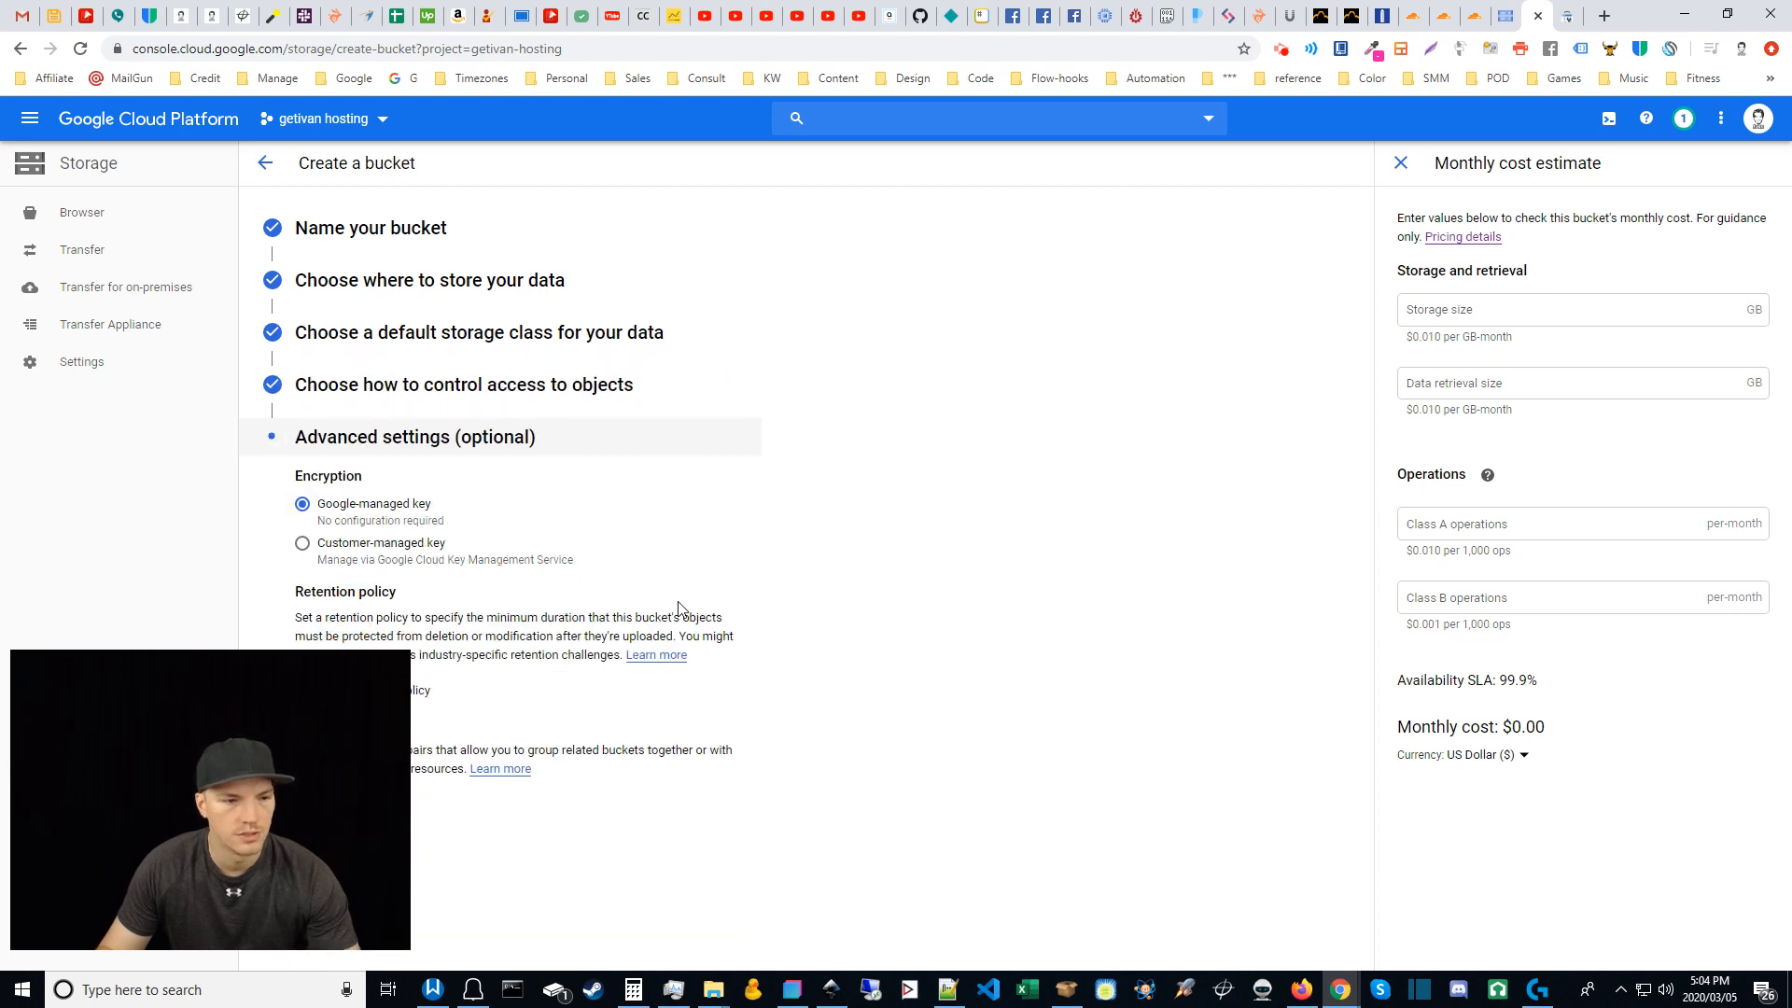
{"action": "left_click", "coordinate": [368, 386]}
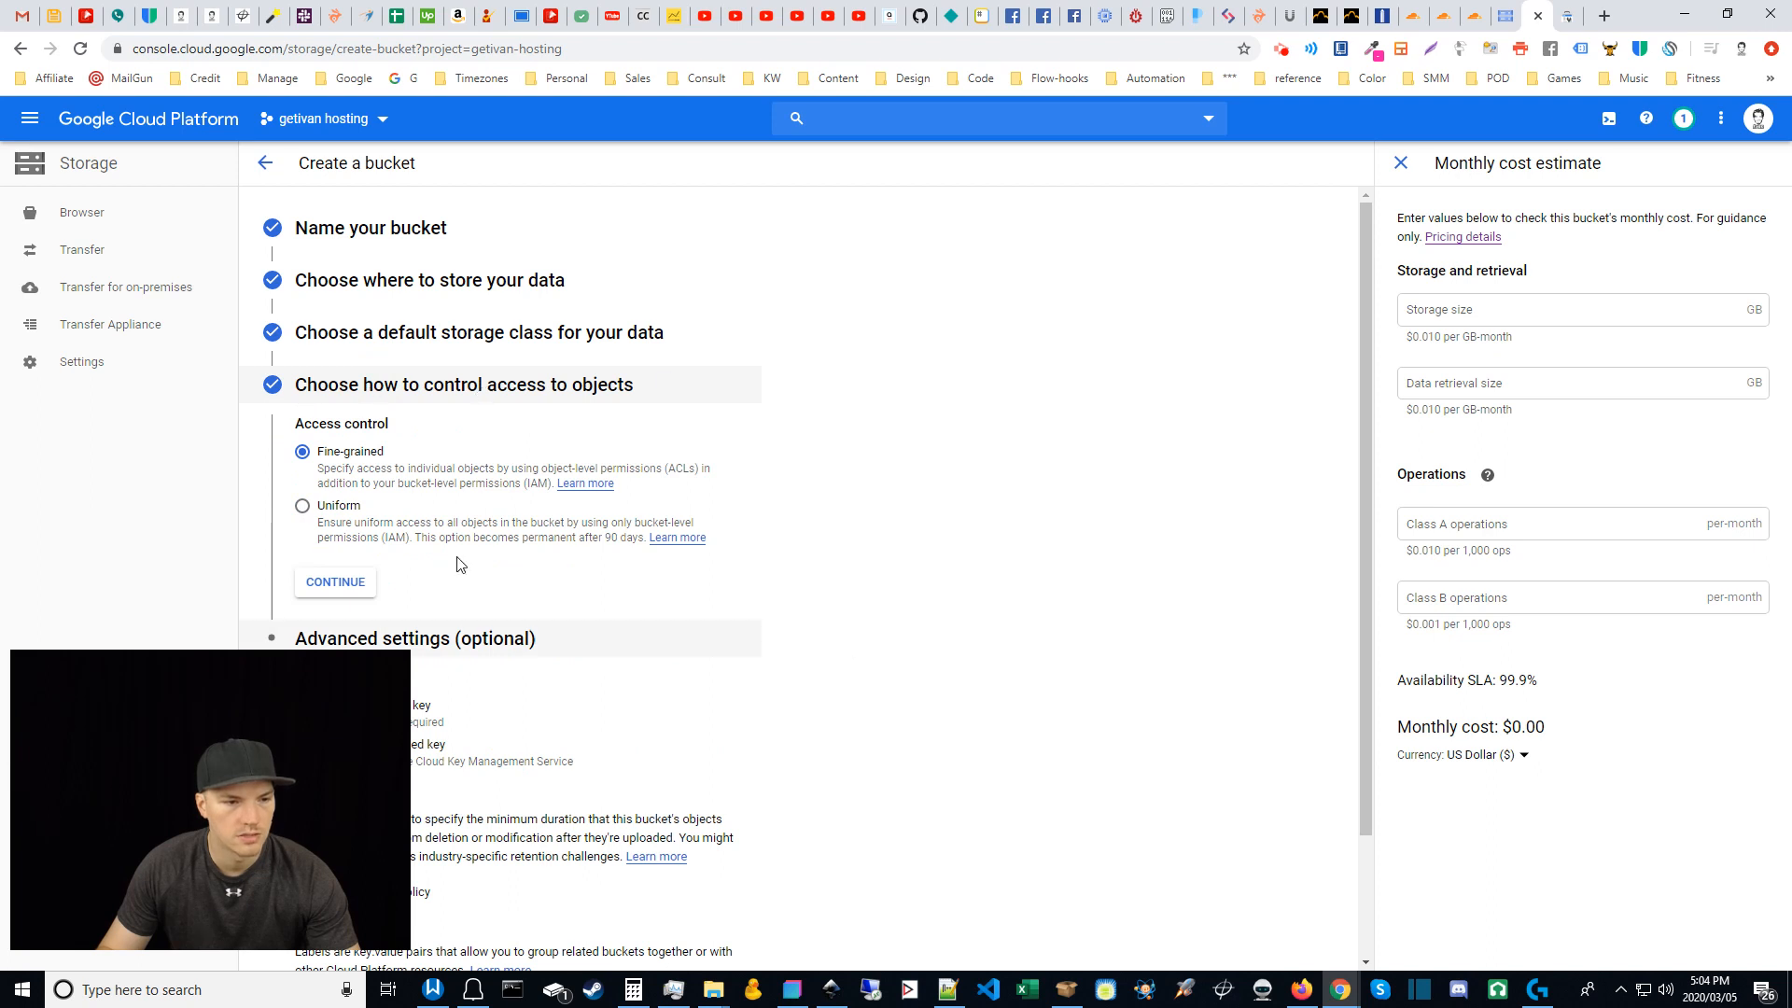
{"action": "left_click", "coordinate": [334, 582]}
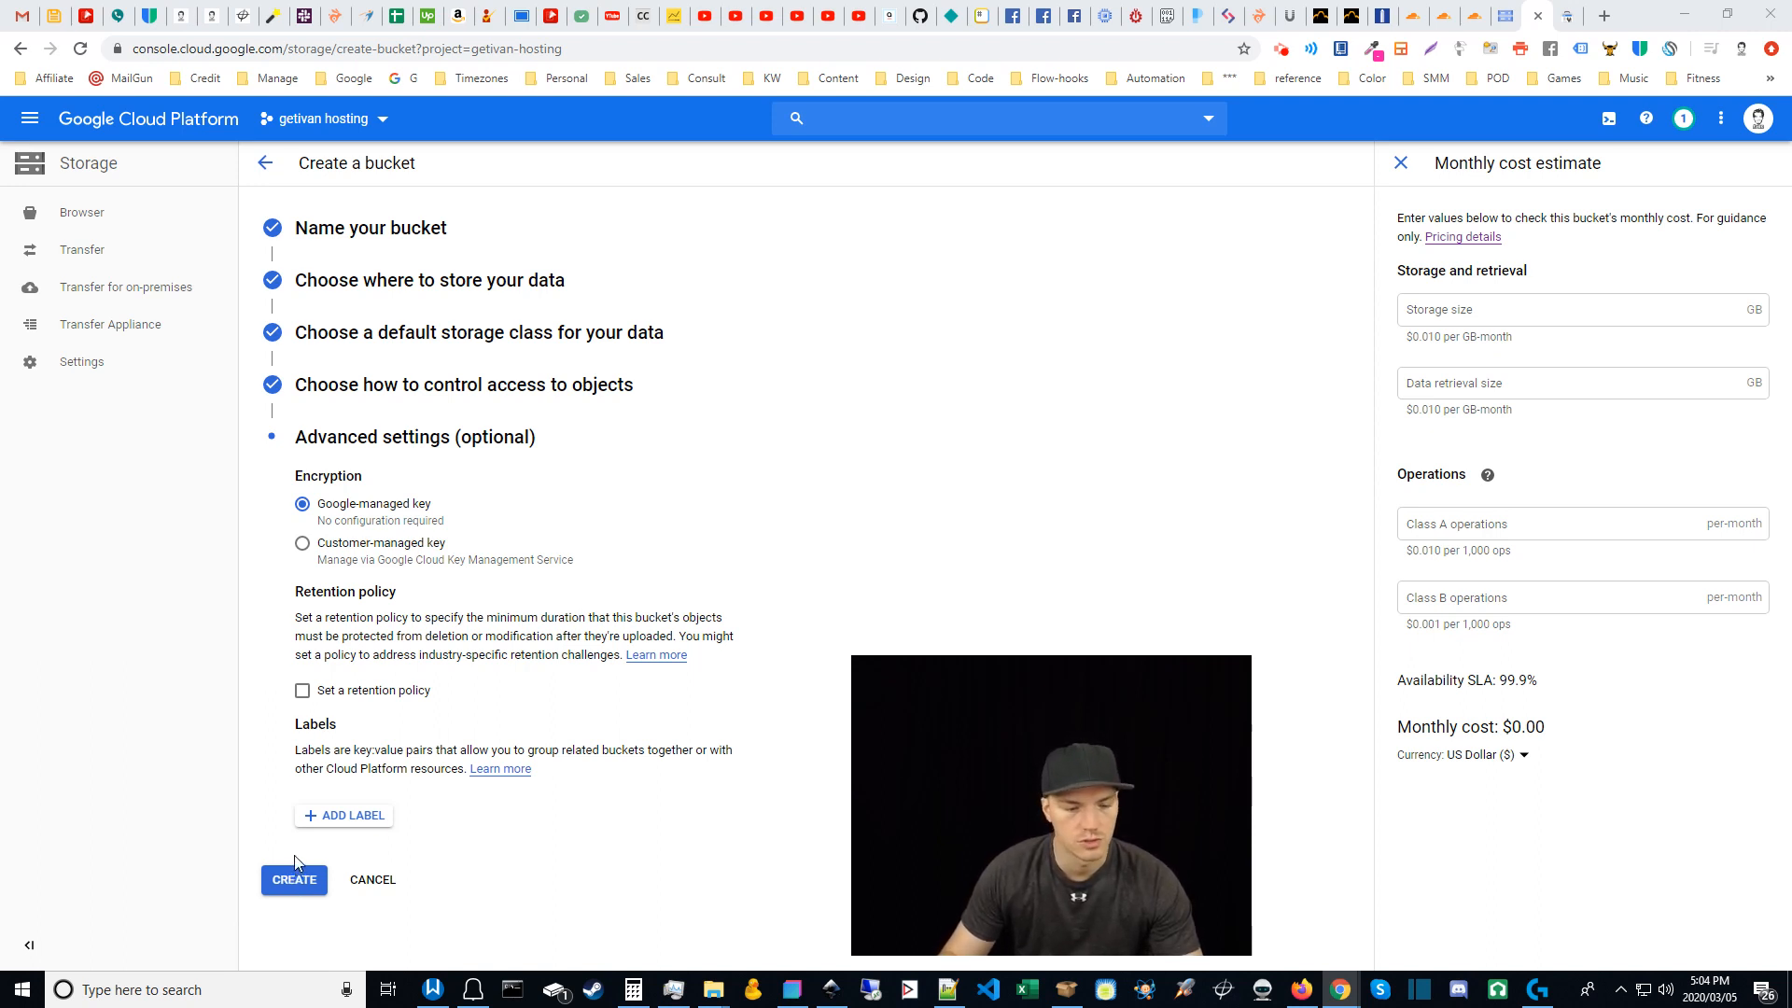
Step: Switch to Google Search Console and enter dojomaps.com as a new Domain property
{"action": "left_click", "coordinate": [1567, 11]}
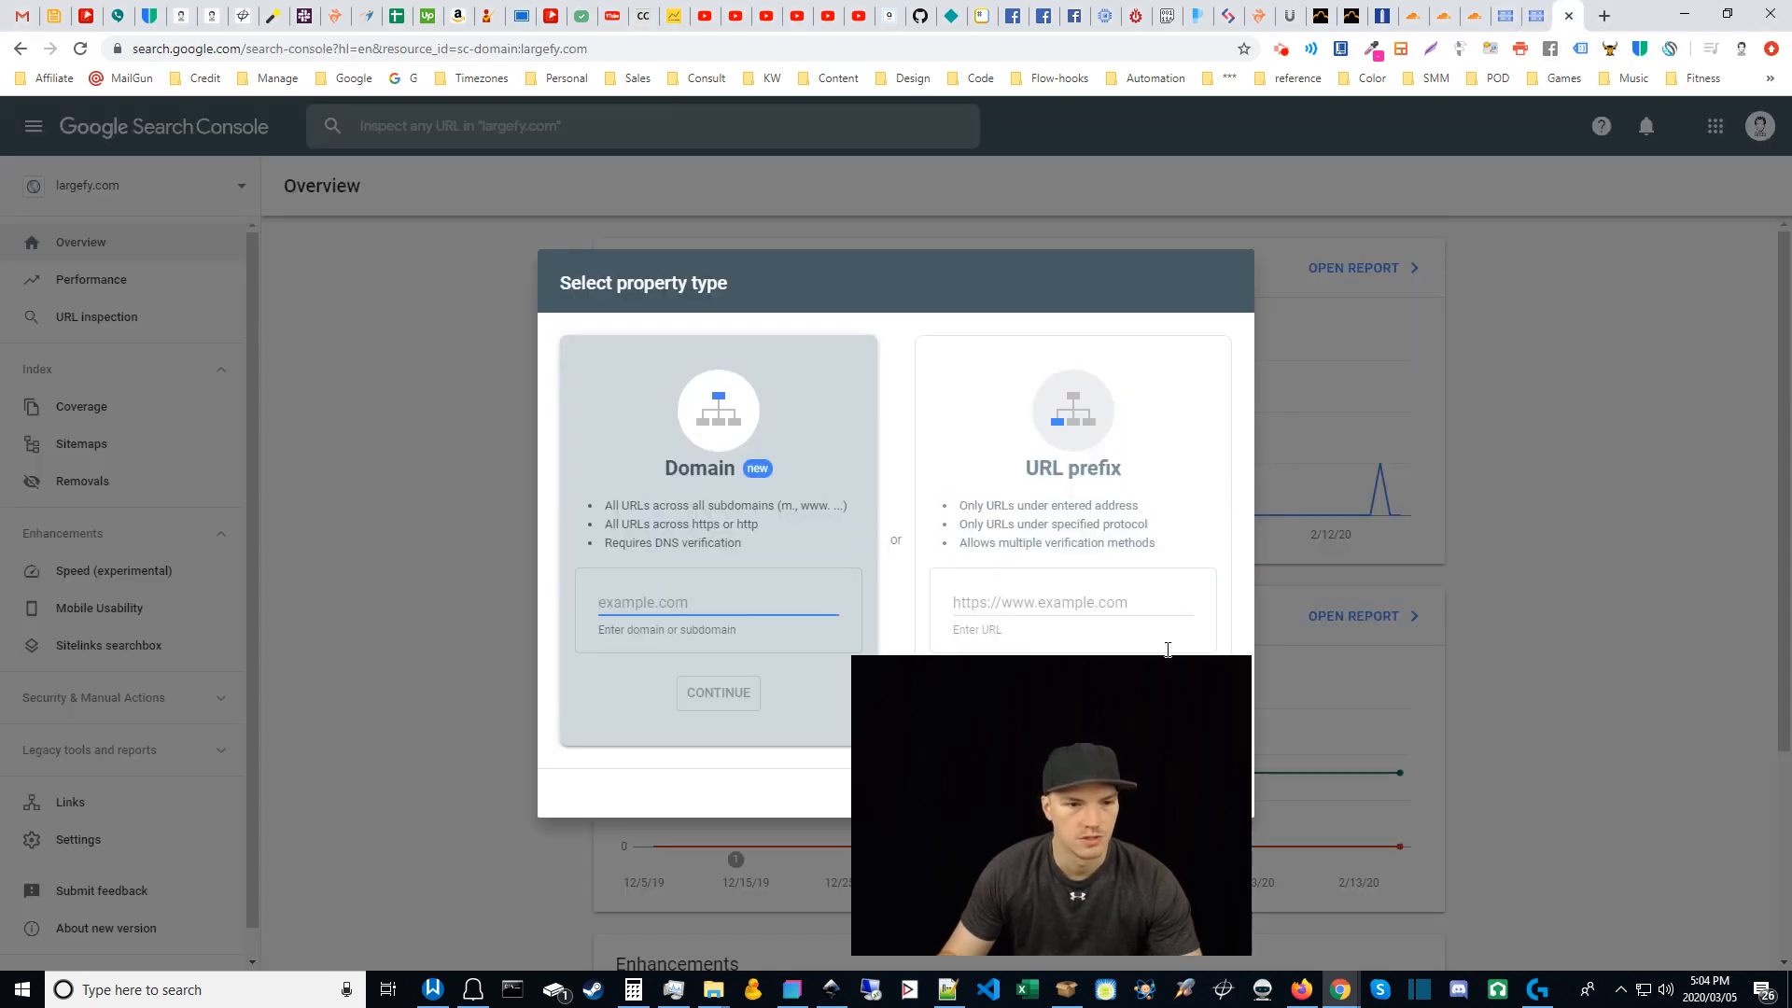
{"action": "left_click_drag", "start_coordinate": [1149, 808], "coordinate": [318, 814]}
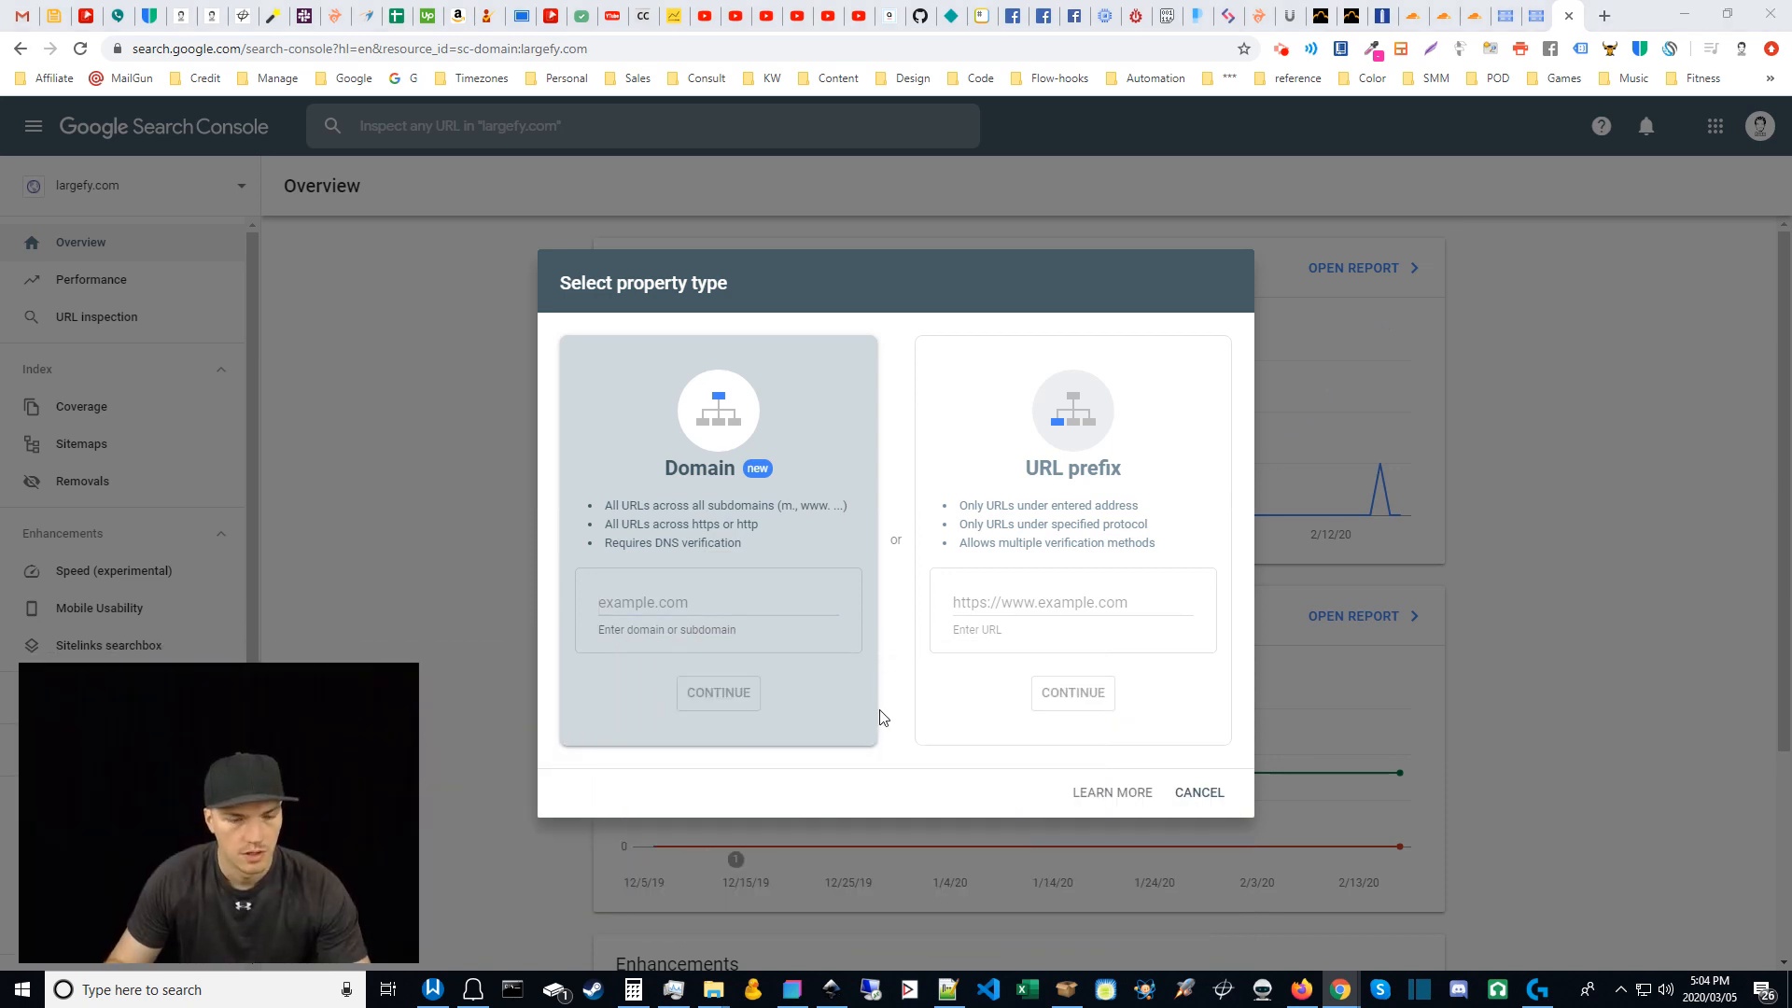
{"action": "left_click", "coordinate": [679, 604]}
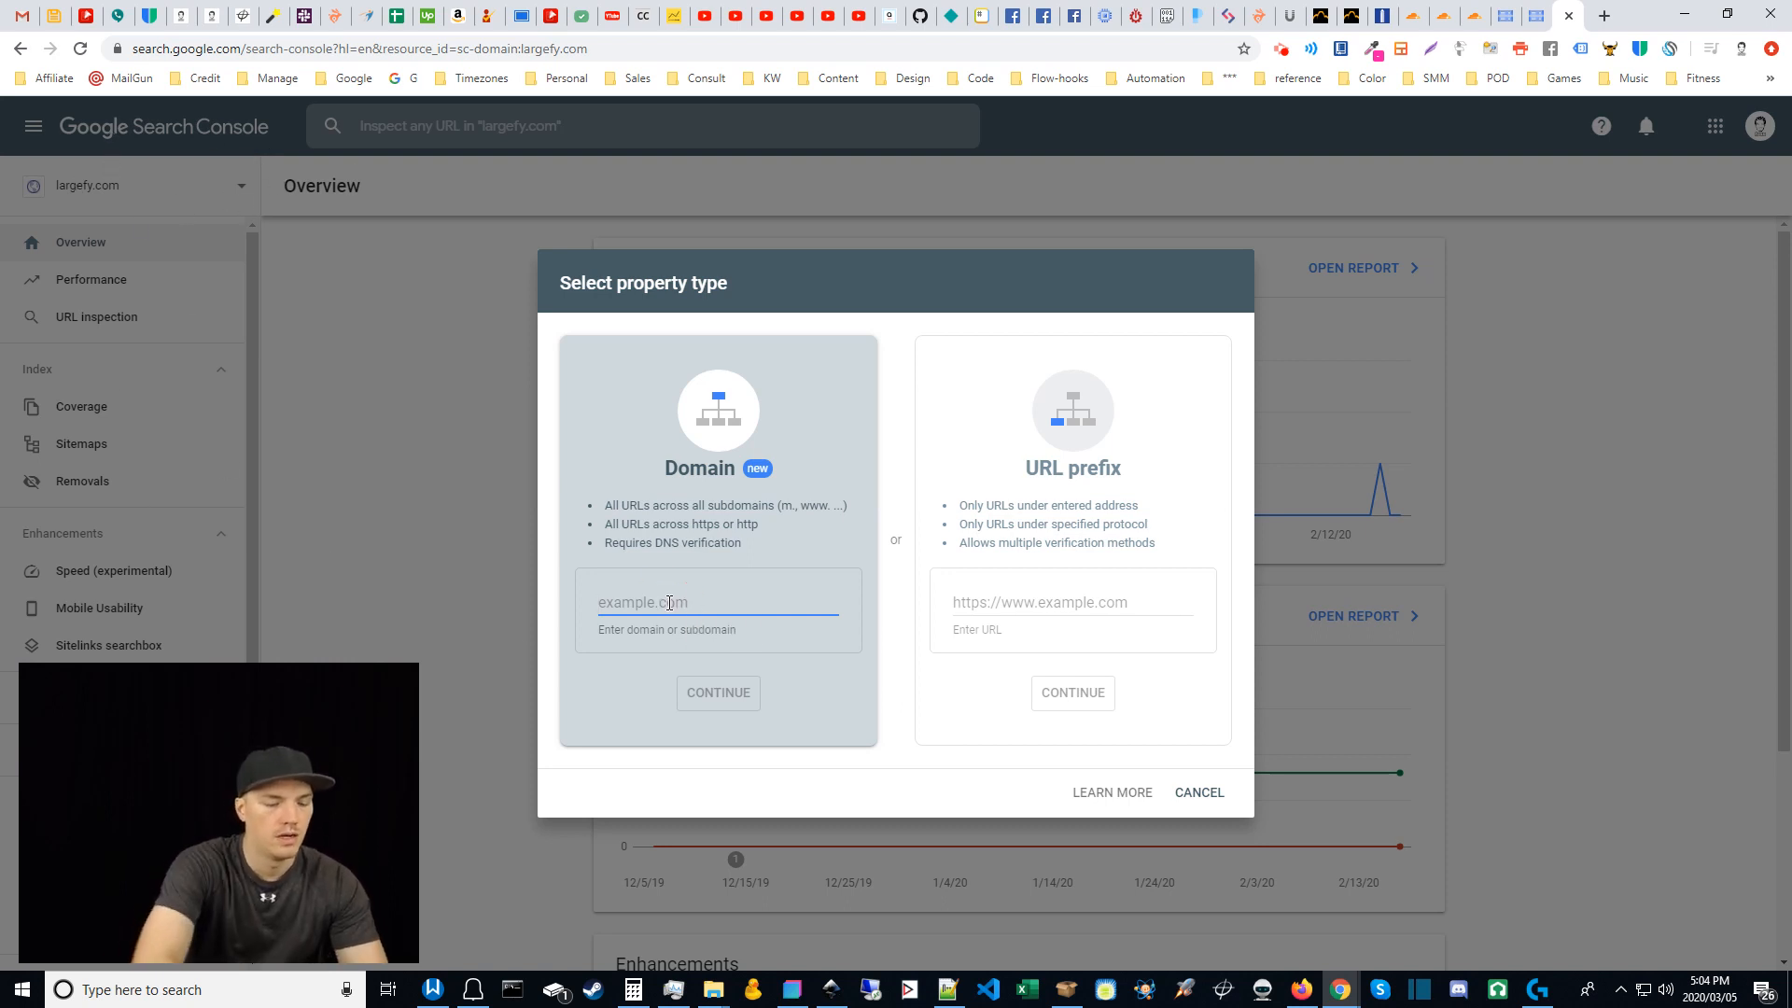
{"action": "type", "text": "dojomaps.com"}
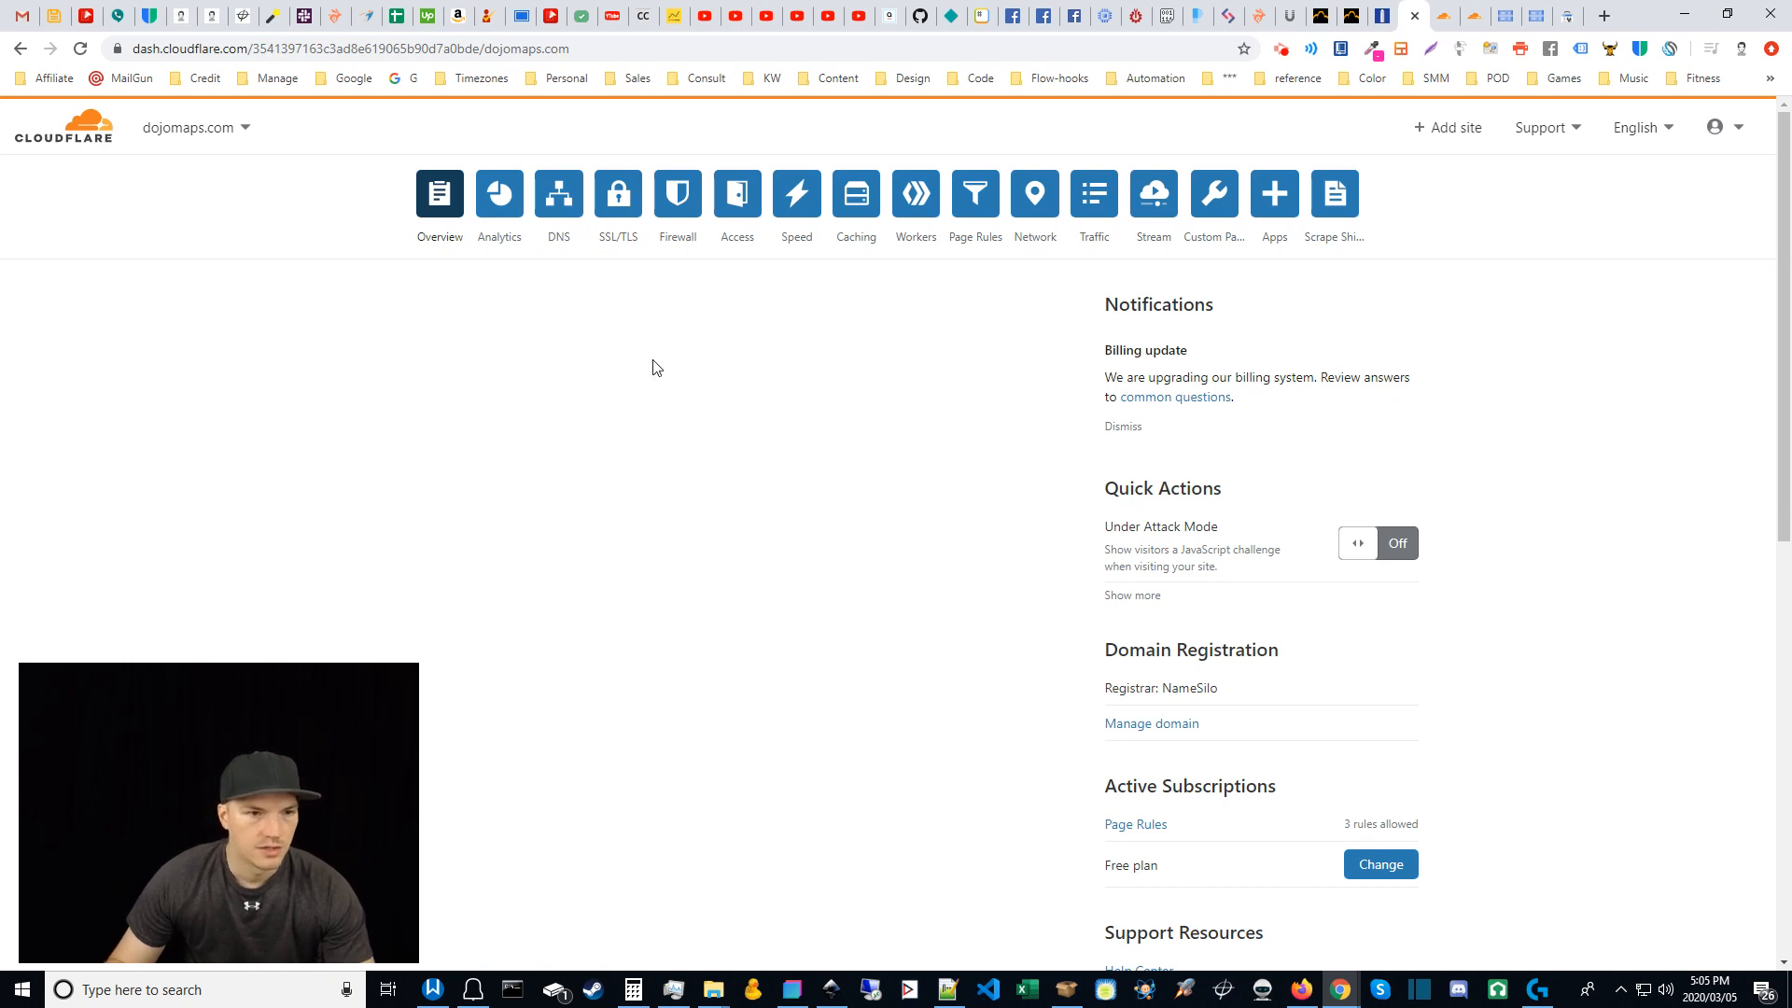
Step: In Cloudflare's DNS management for dojomaps.com, add a TXT record named @ containing the Google site verification code
{"action": "left_click", "coordinate": [558, 194]}
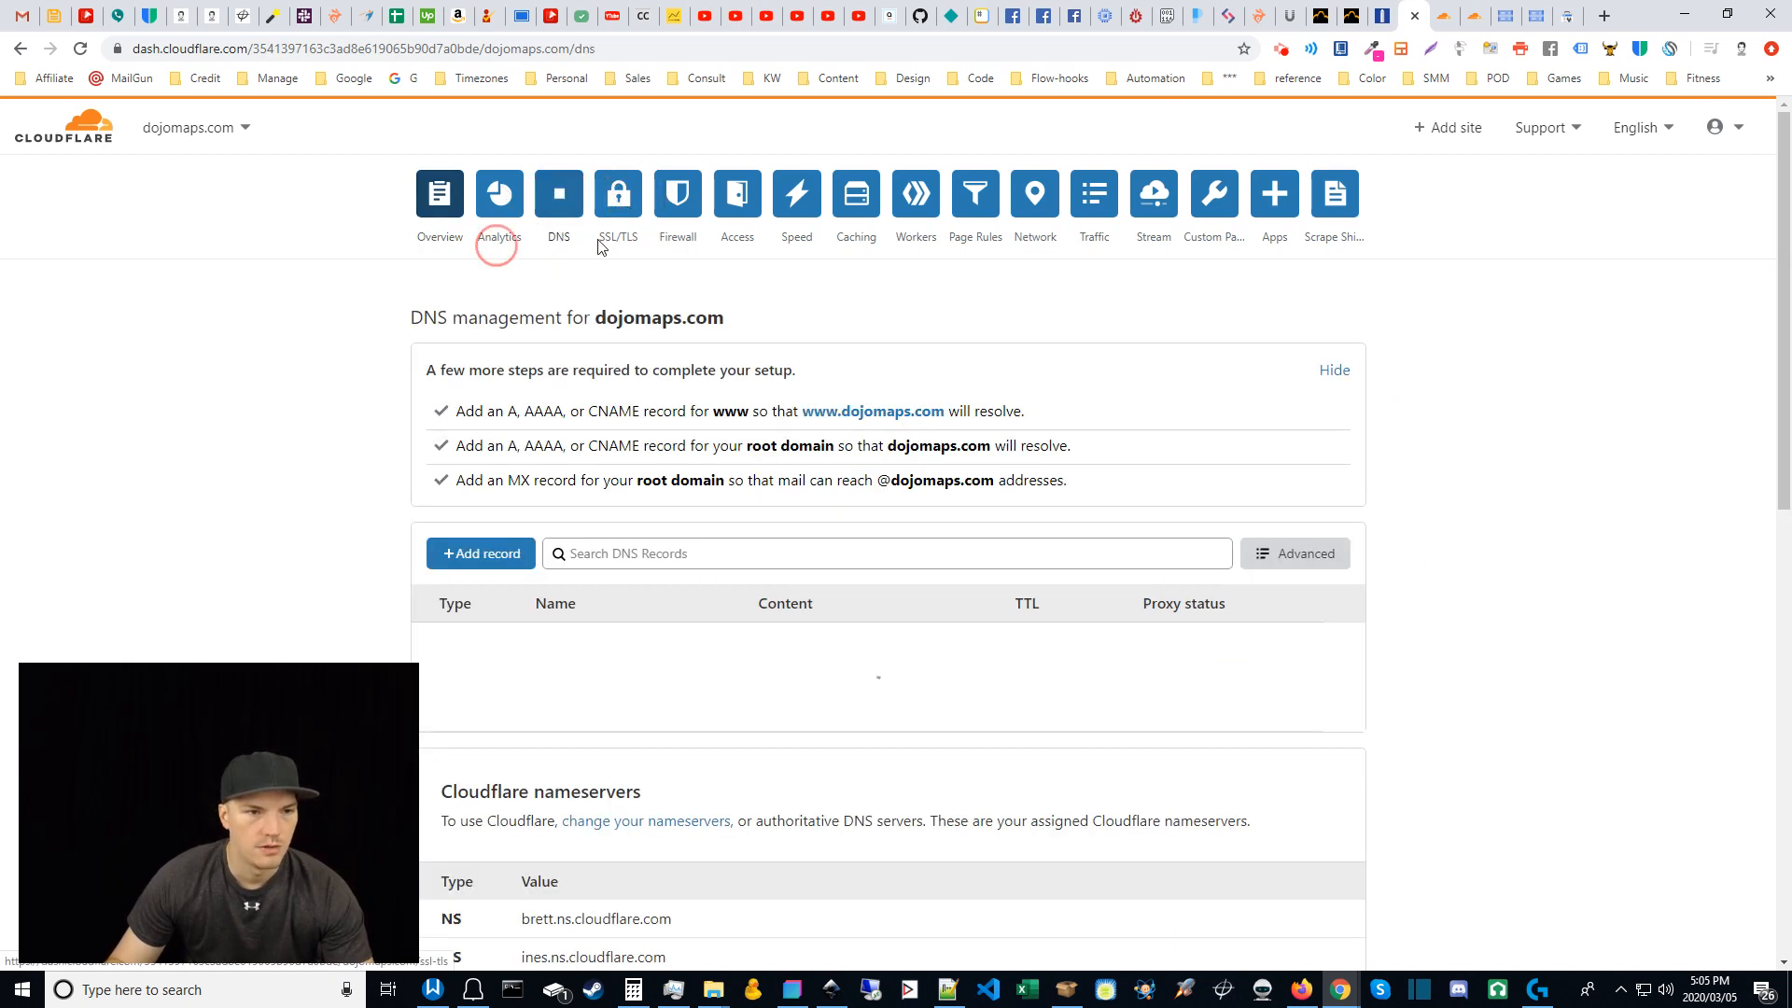
{"action": "left_click", "coordinate": [495, 560]}
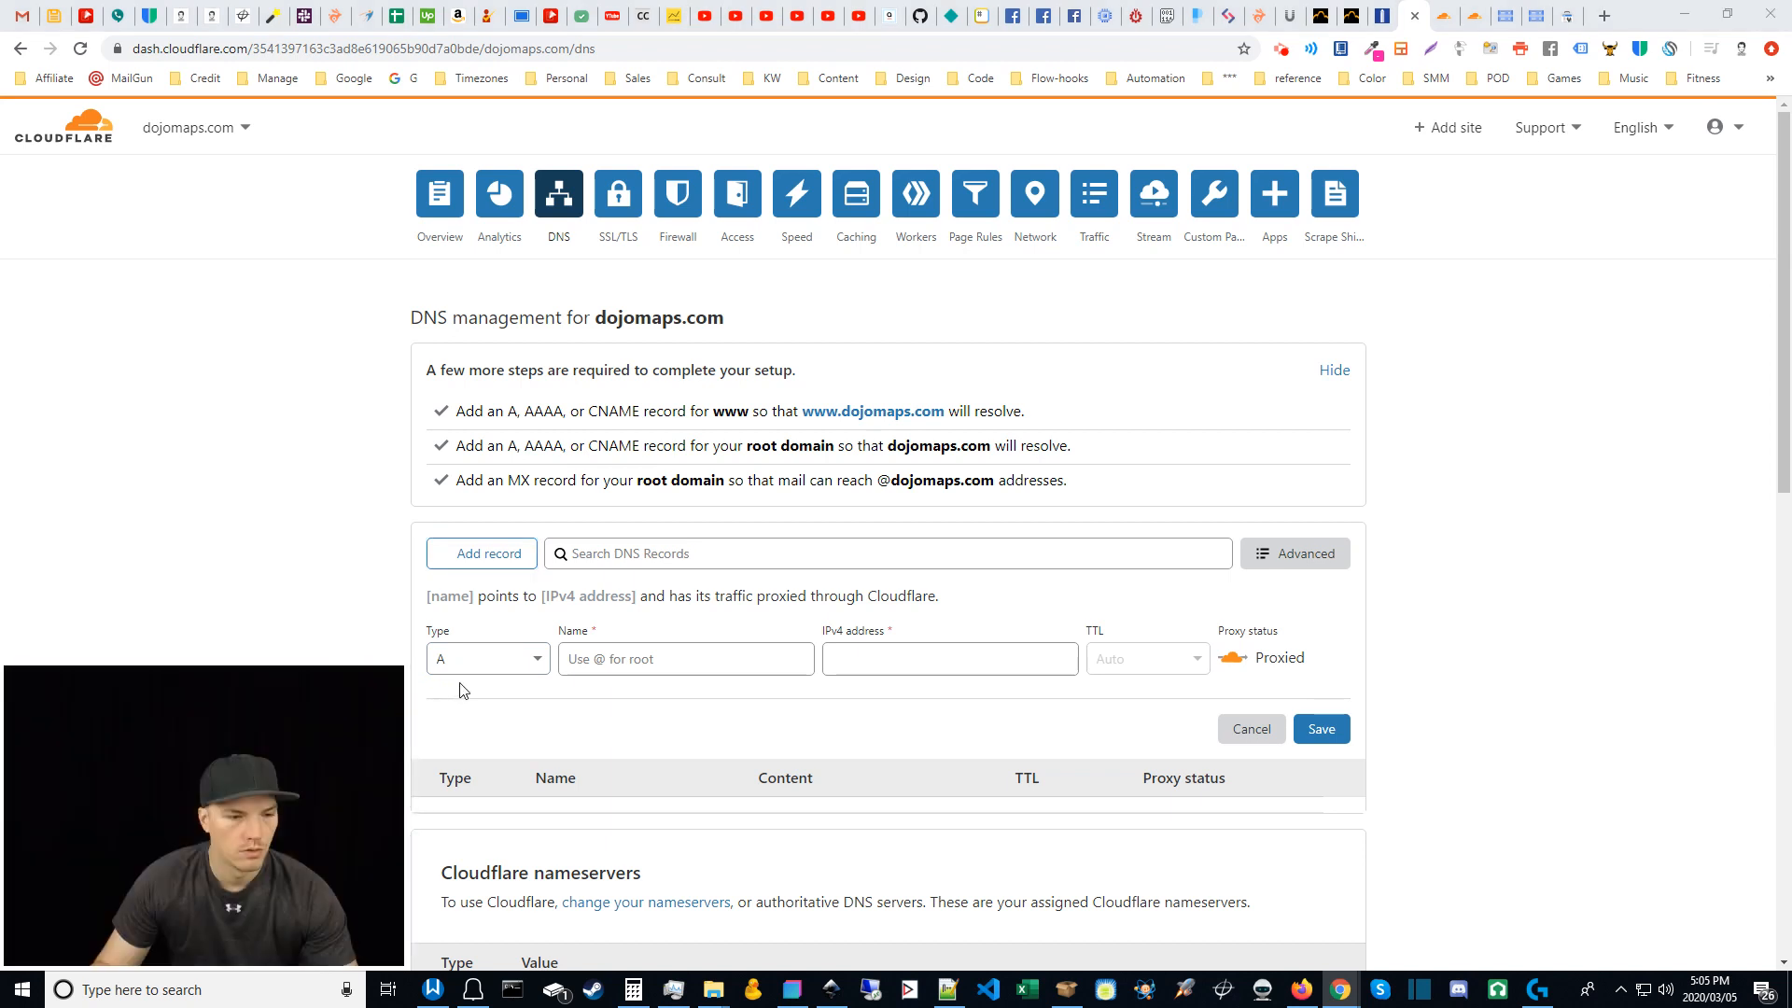
{"action": "left_click", "coordinate": [522, 669]}
{"action": "scroll", "coordinate": [481, 821], "scroll_direction": "down", "scroll_amount": 5}
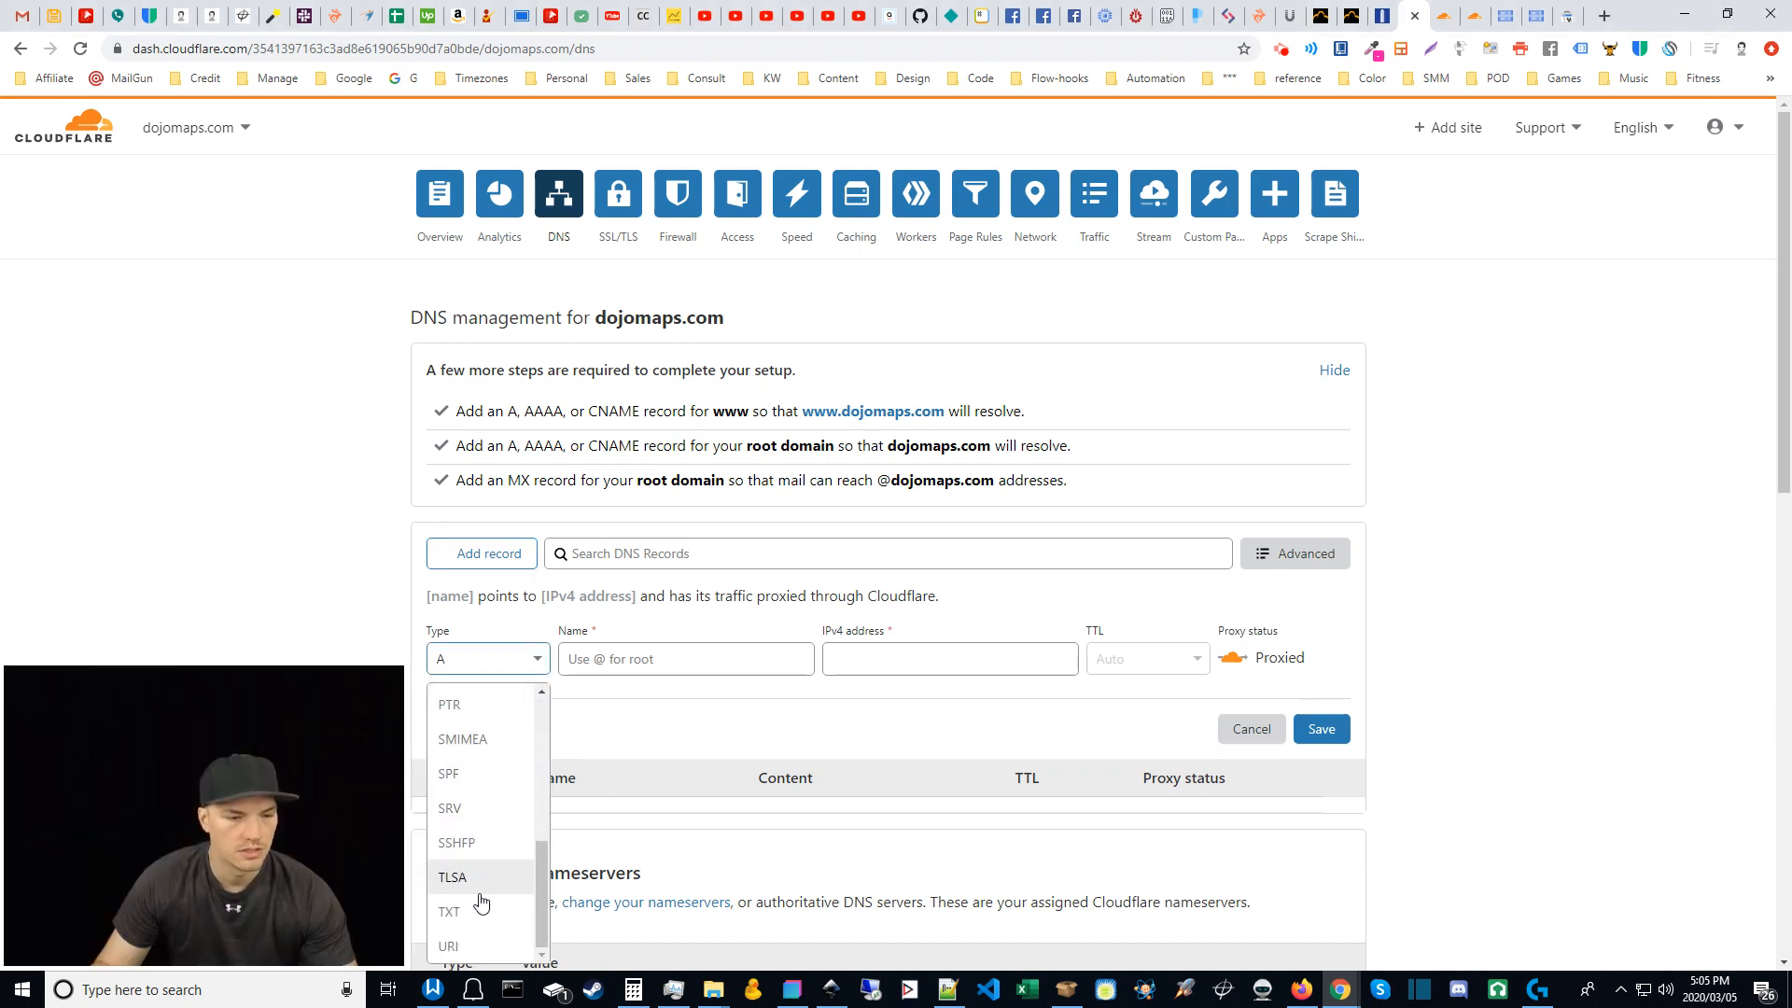
{"action": "left_click", "coordinate": [467, 924]}
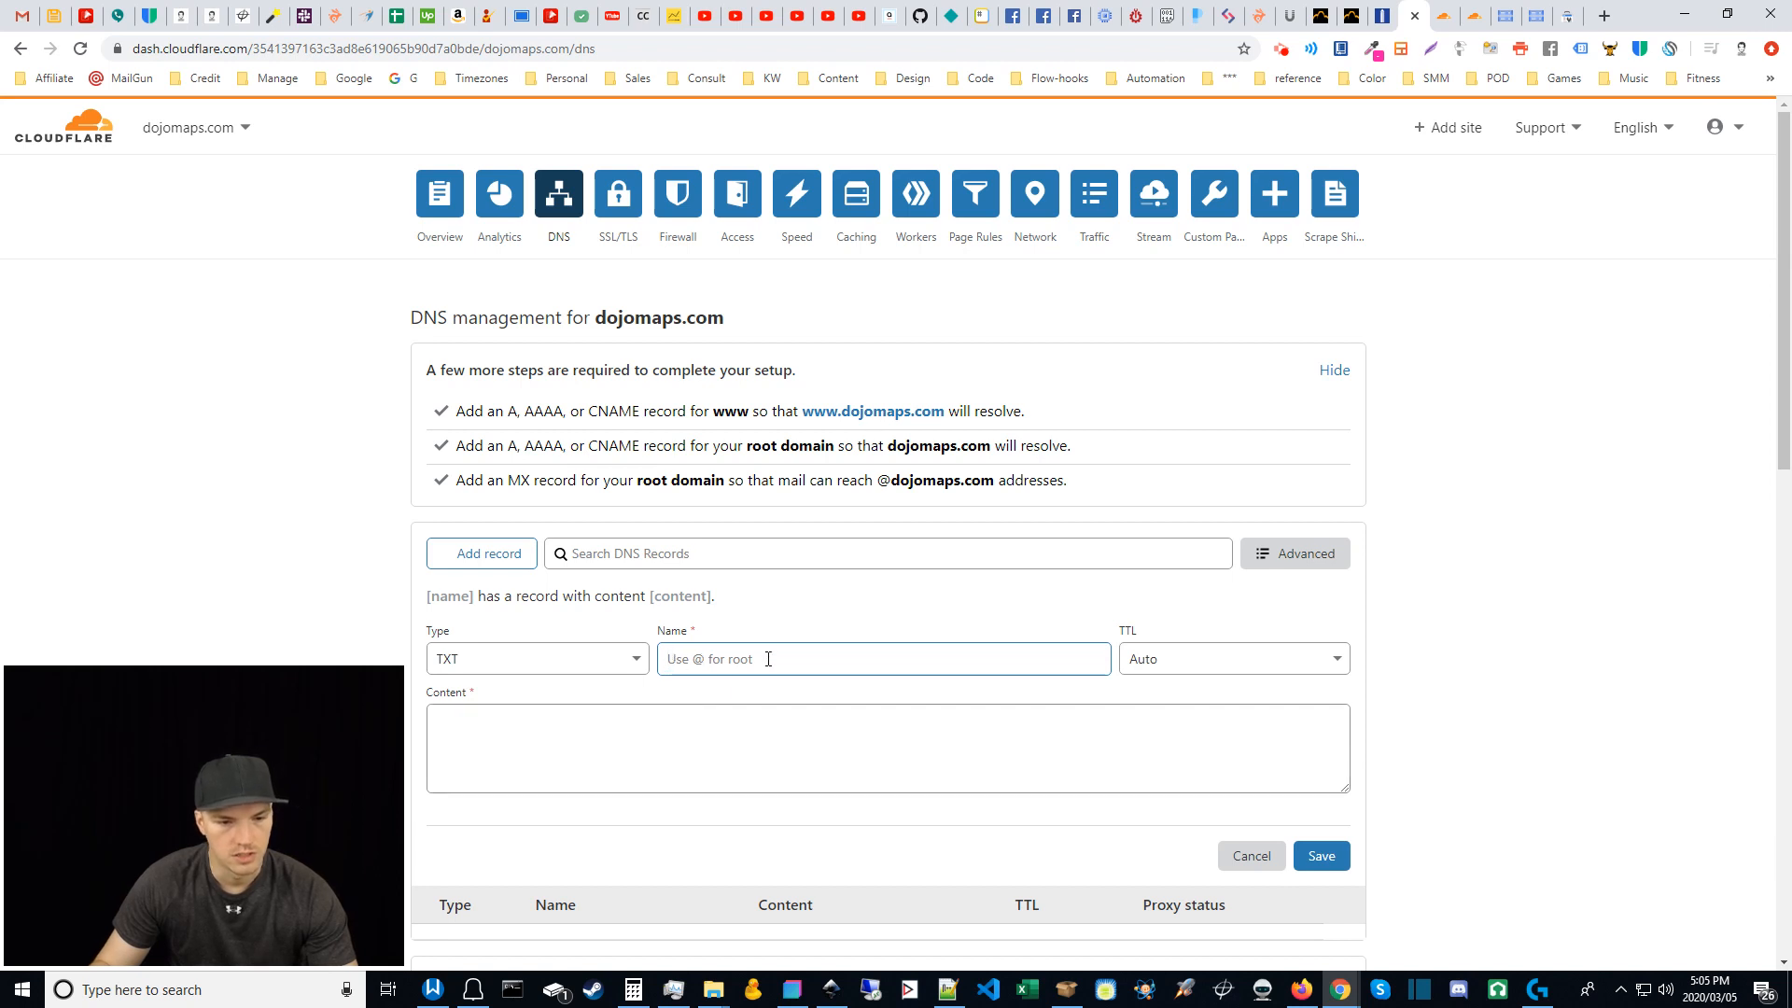
{"action": "type", "text": "@"}
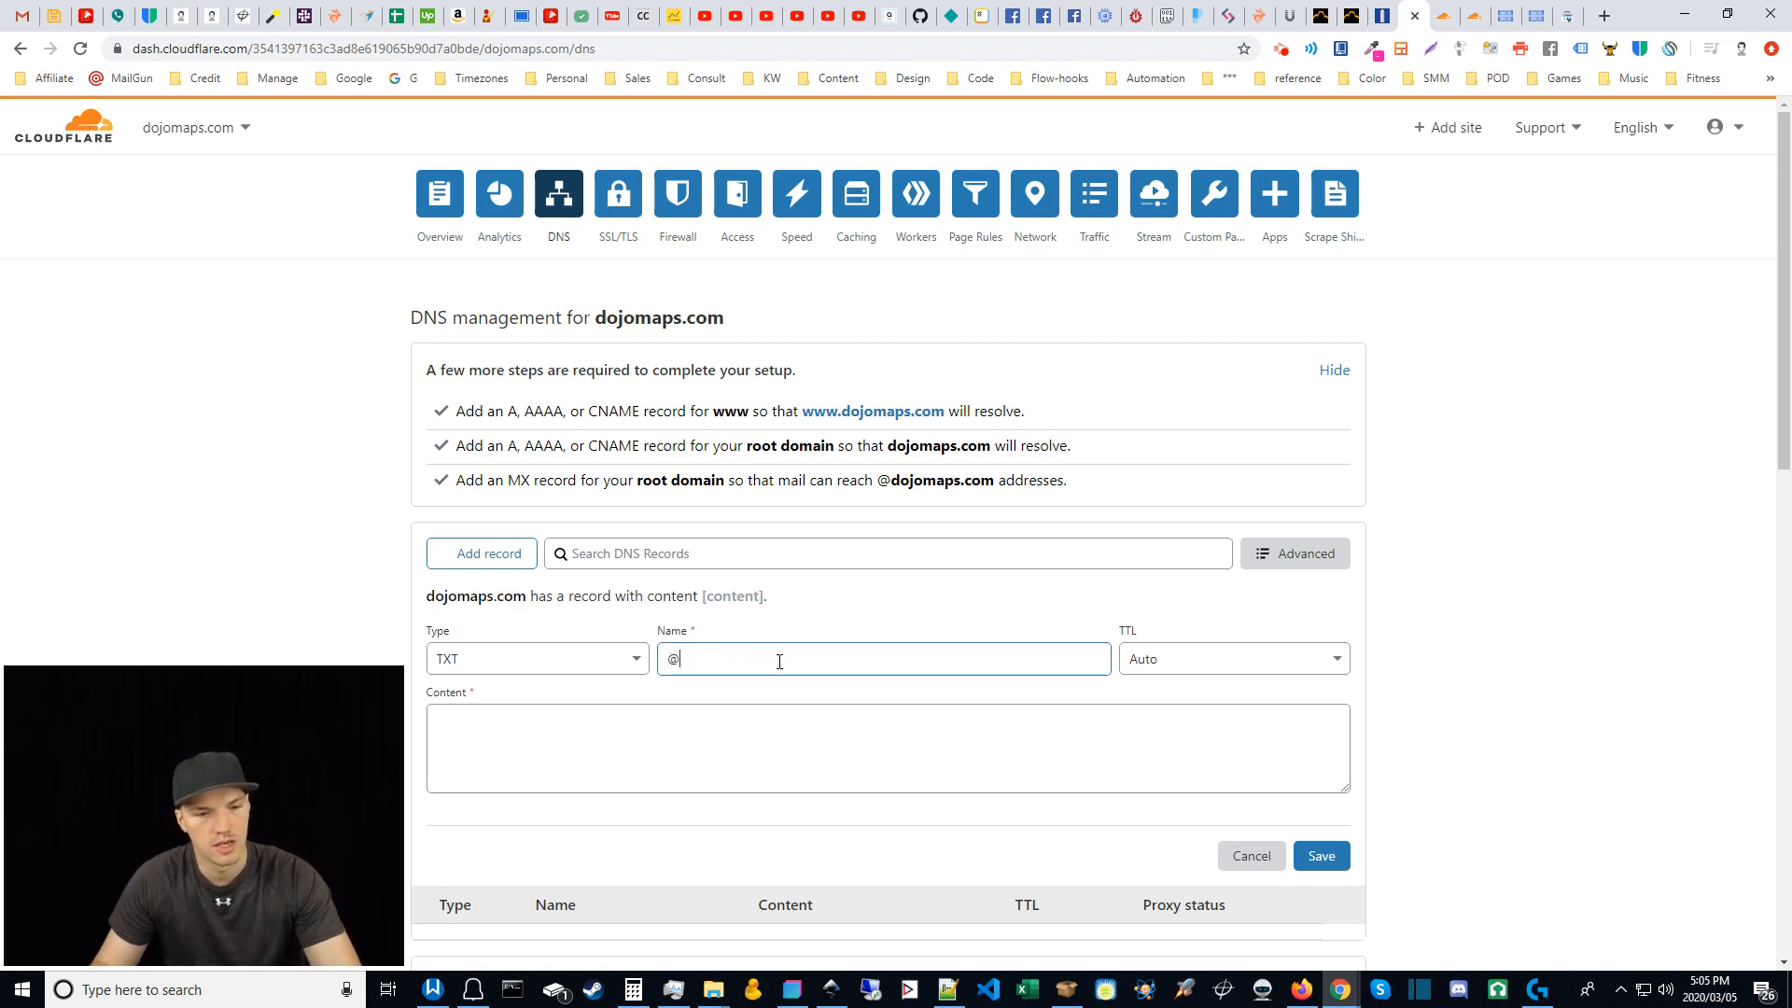
{"action": "left_click", "coordinate": [619, 740]}
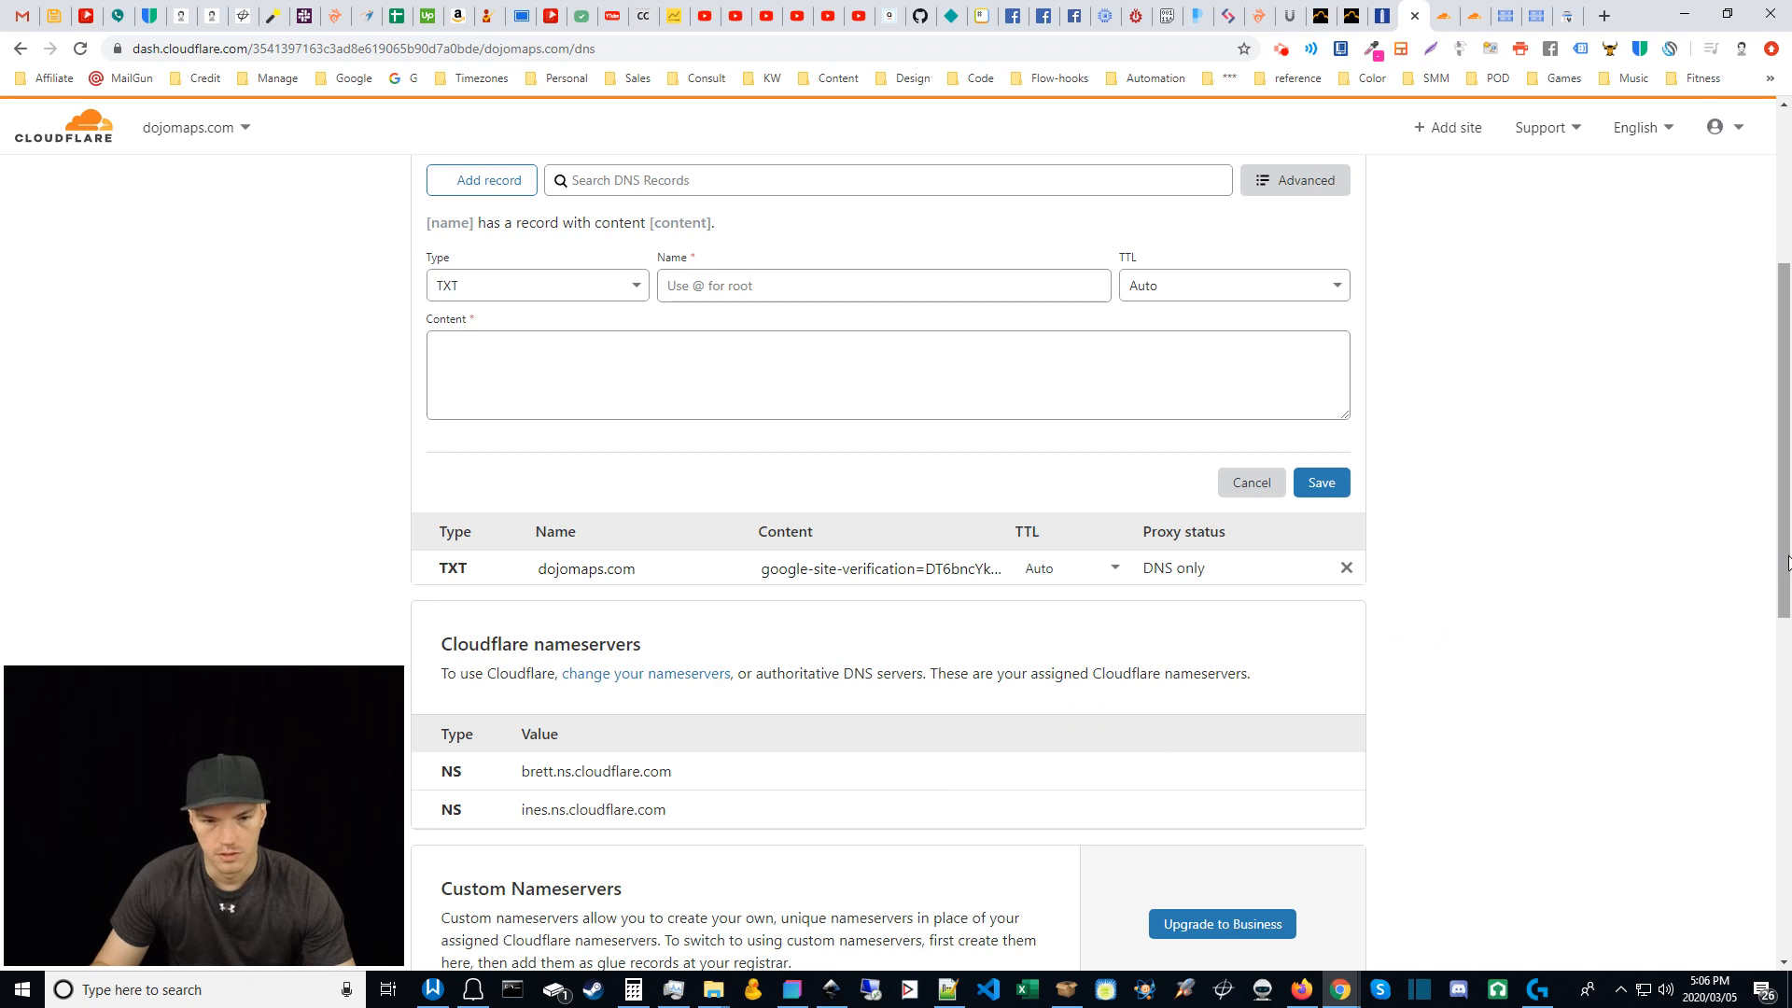
Step: Check the saved TXT record, return to Google Search Console and finish the domain ownership verification
{"action": "left_click_drag", "start_coordinate": [1787, 560], "coordinate": [1786, 490]}
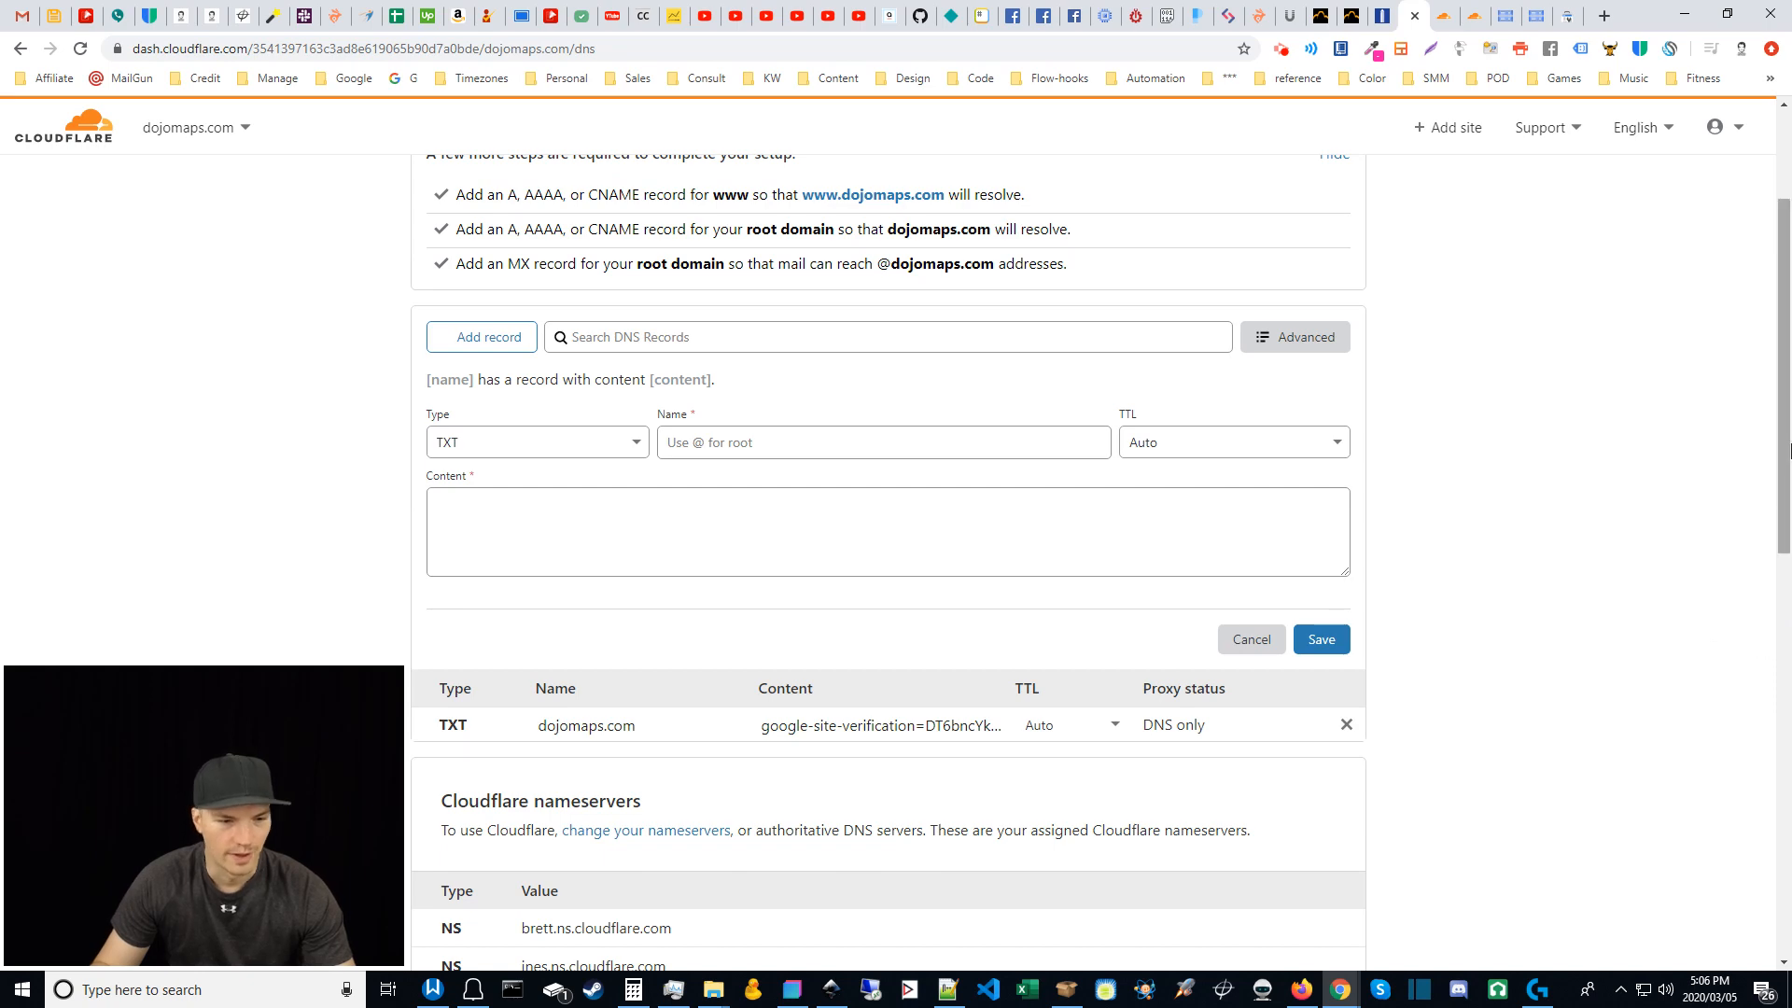
{"action": "left_click_drag", "start_coordinate": [1787, 464], "coordinate": [1784, 520]}
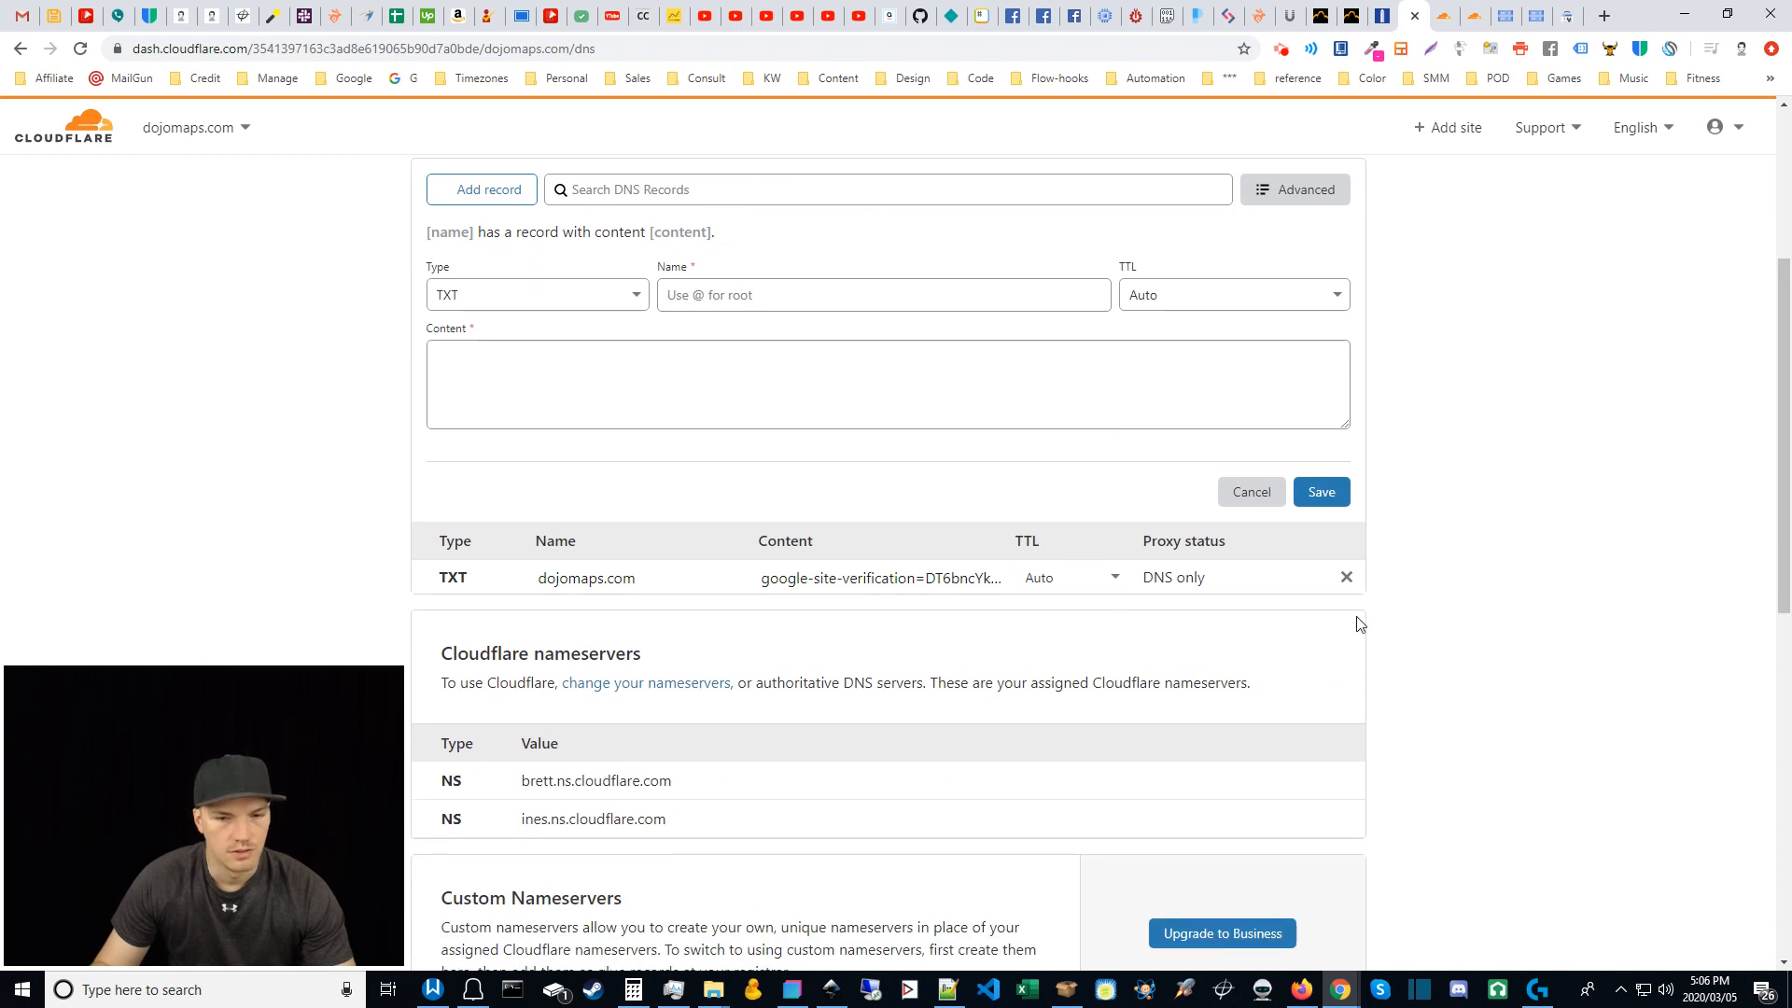
{"action": "left_click_drag", "start_coordinate": [1787, 567], "coordinate": [1785, 496]}
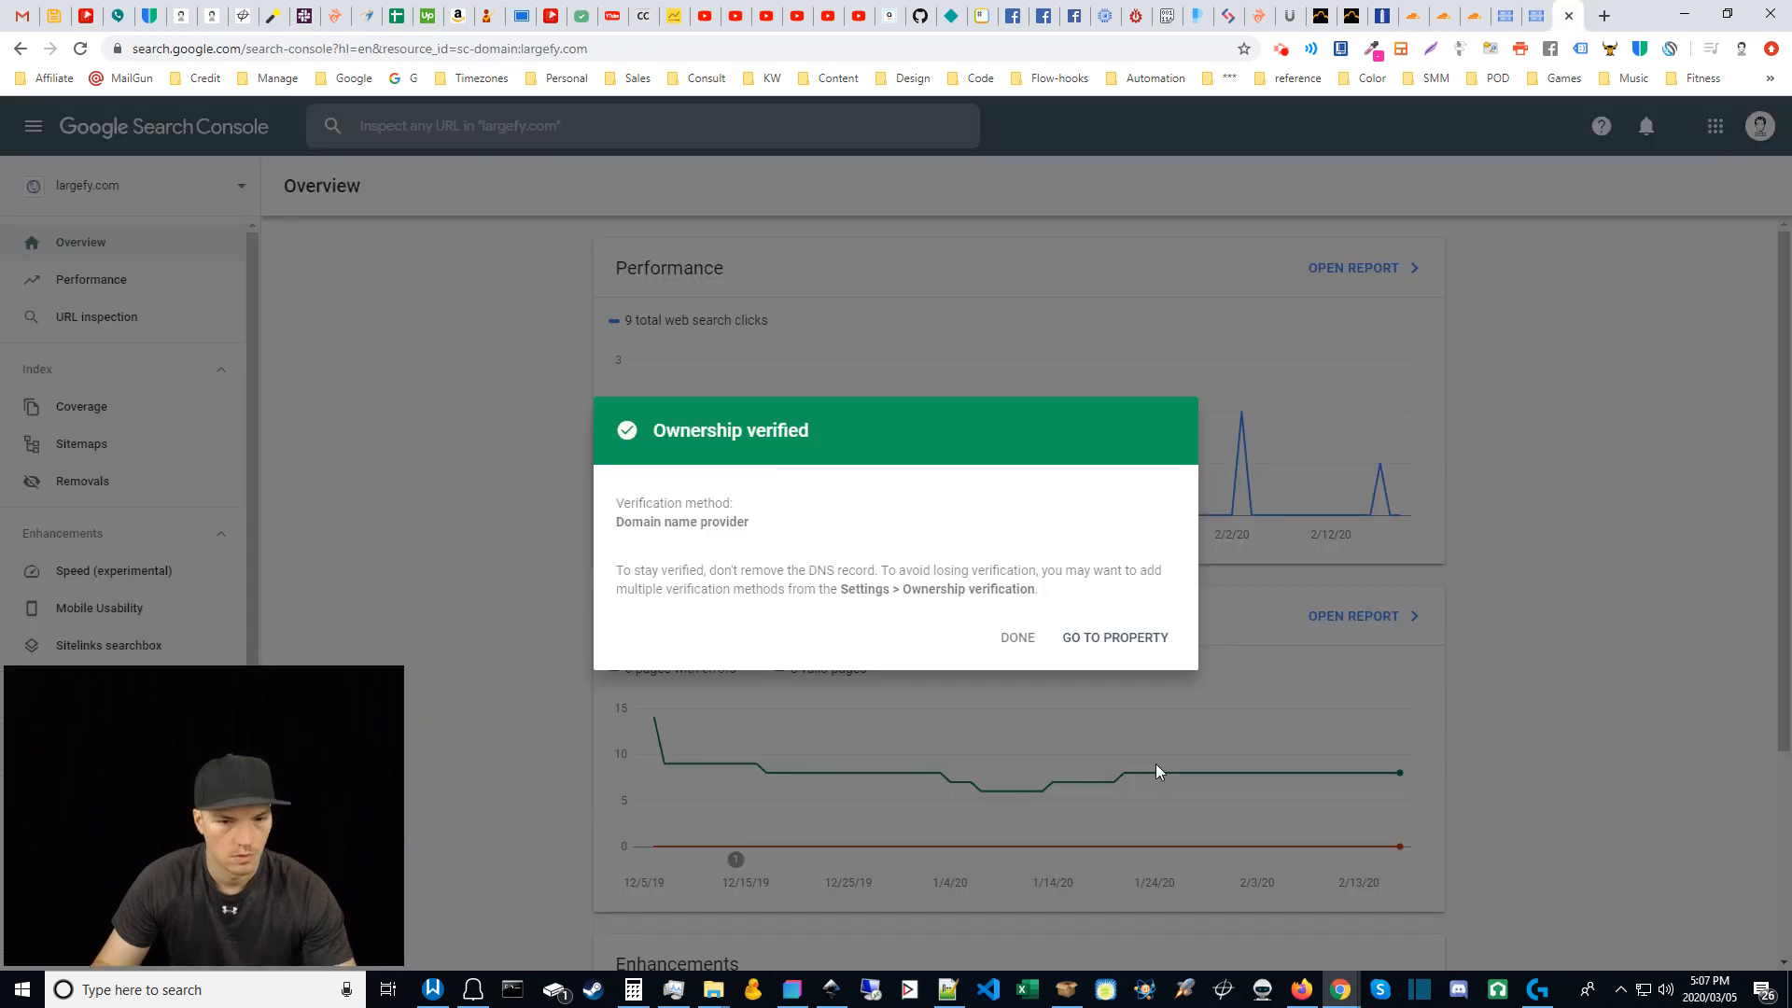
{"action": "left_click", "coordinate": [1019, 644]}
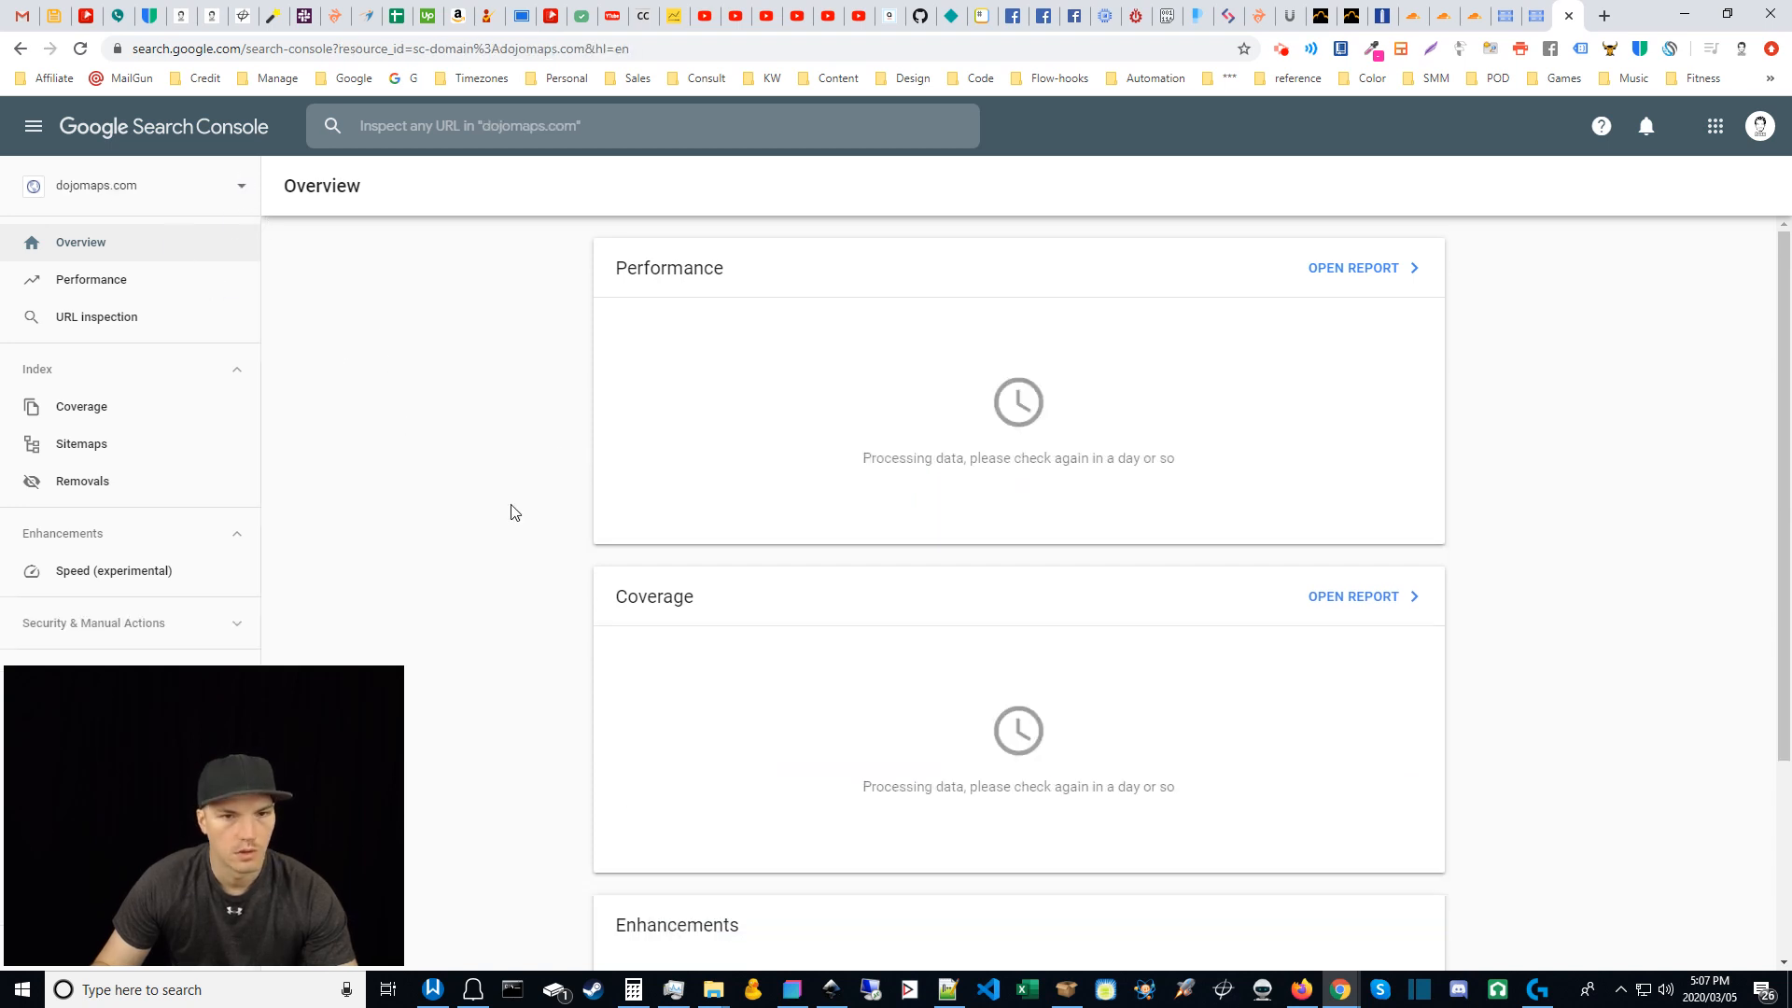
{"action": "left_click_drag", "start_coordinate": [194, 747], "coordinate": [481, 738]}
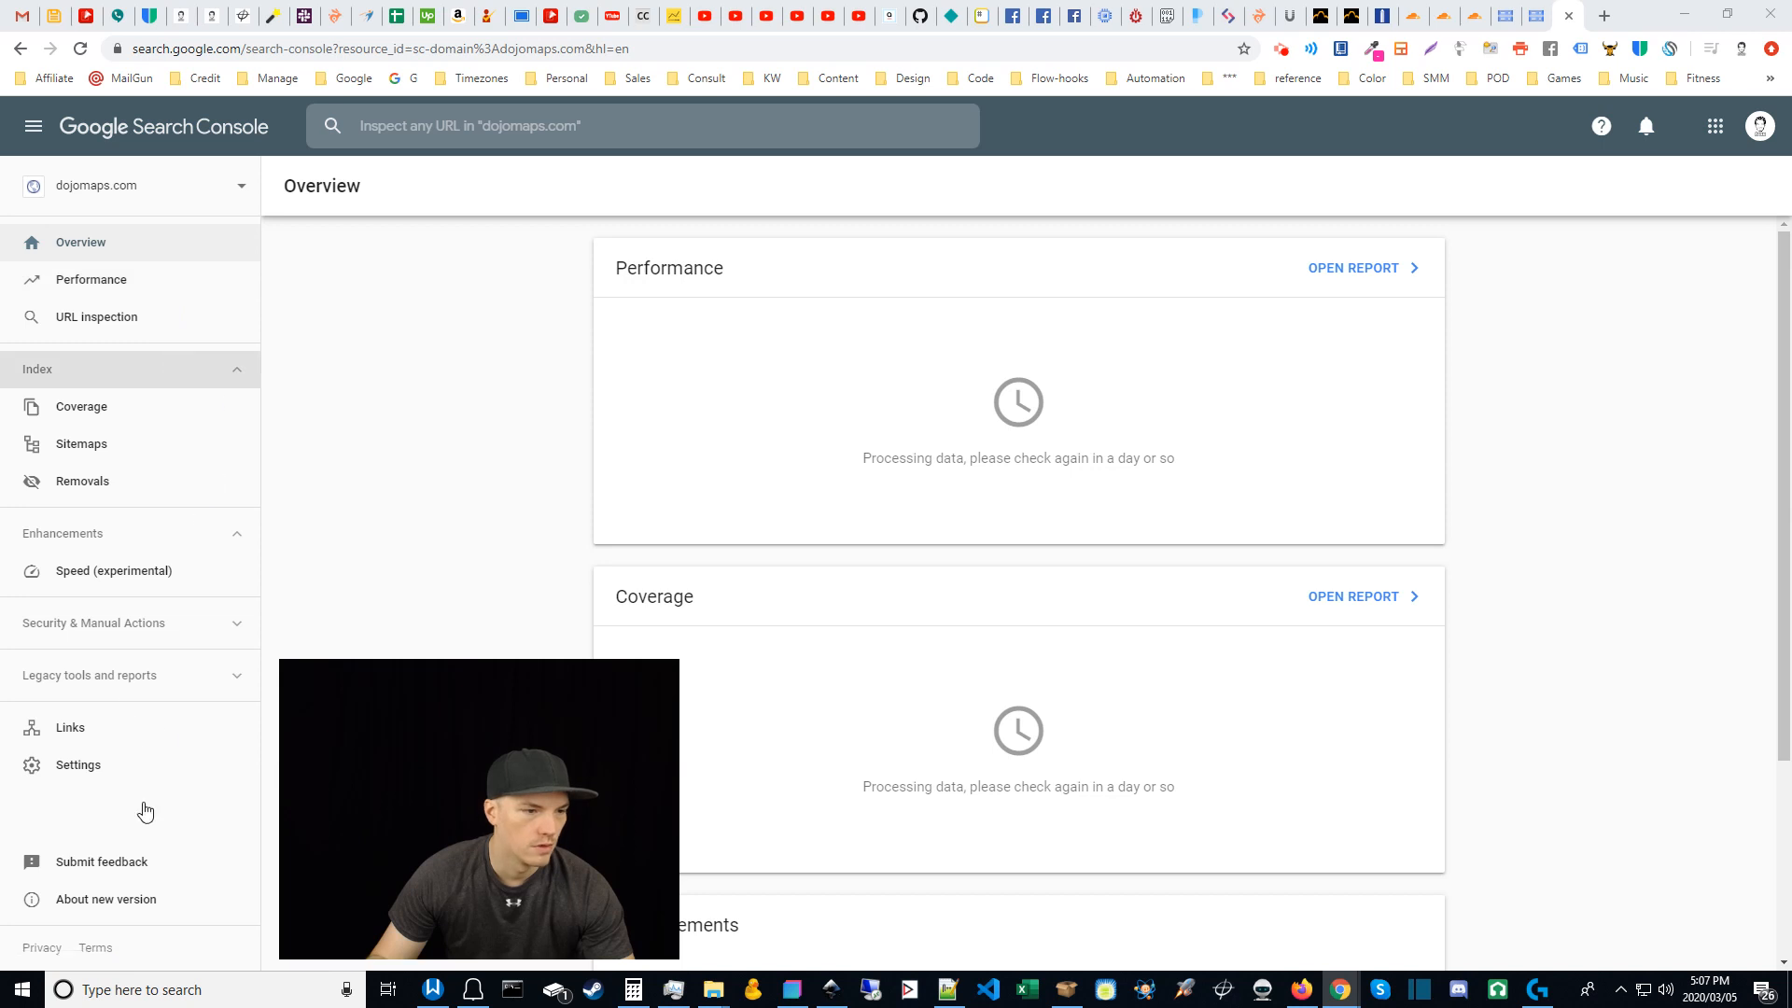
Step: Switch back to Google Cloud Platform and create the dojomaps.com bucket with the default advanced settings
{"action": "left_click", "coordinate": [1535, 11]}
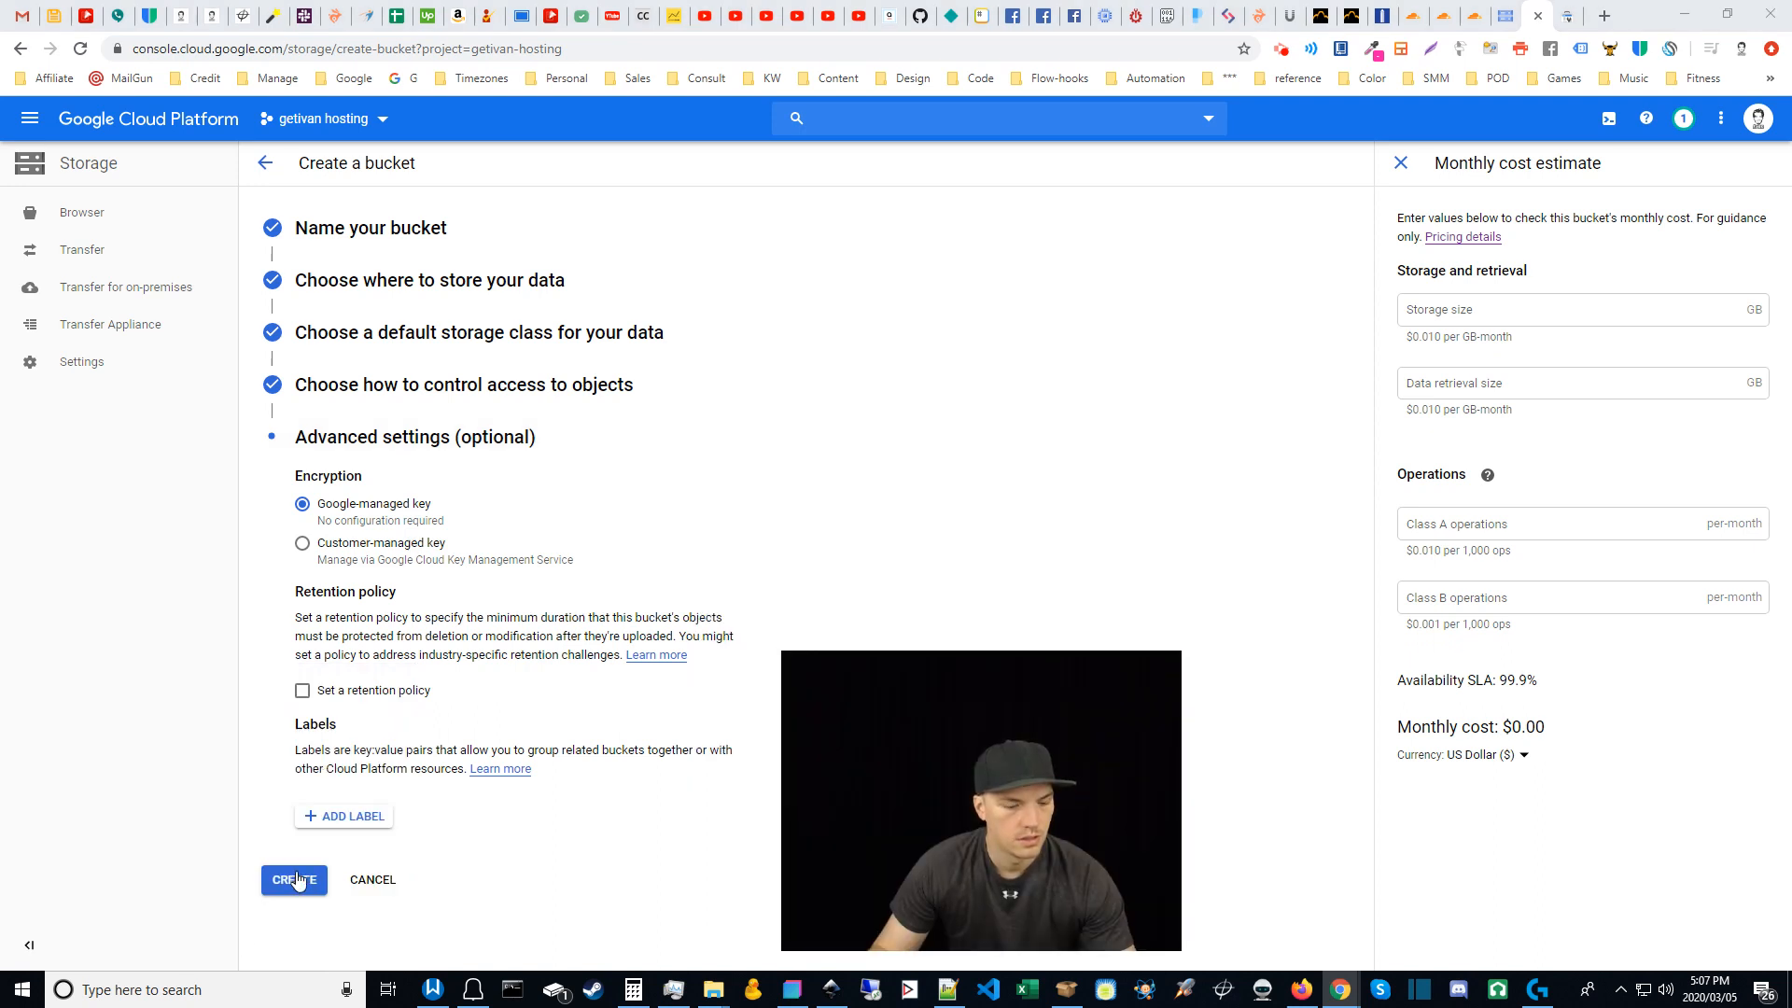
{"action": "left_click", "coordinate": [295, 879]}
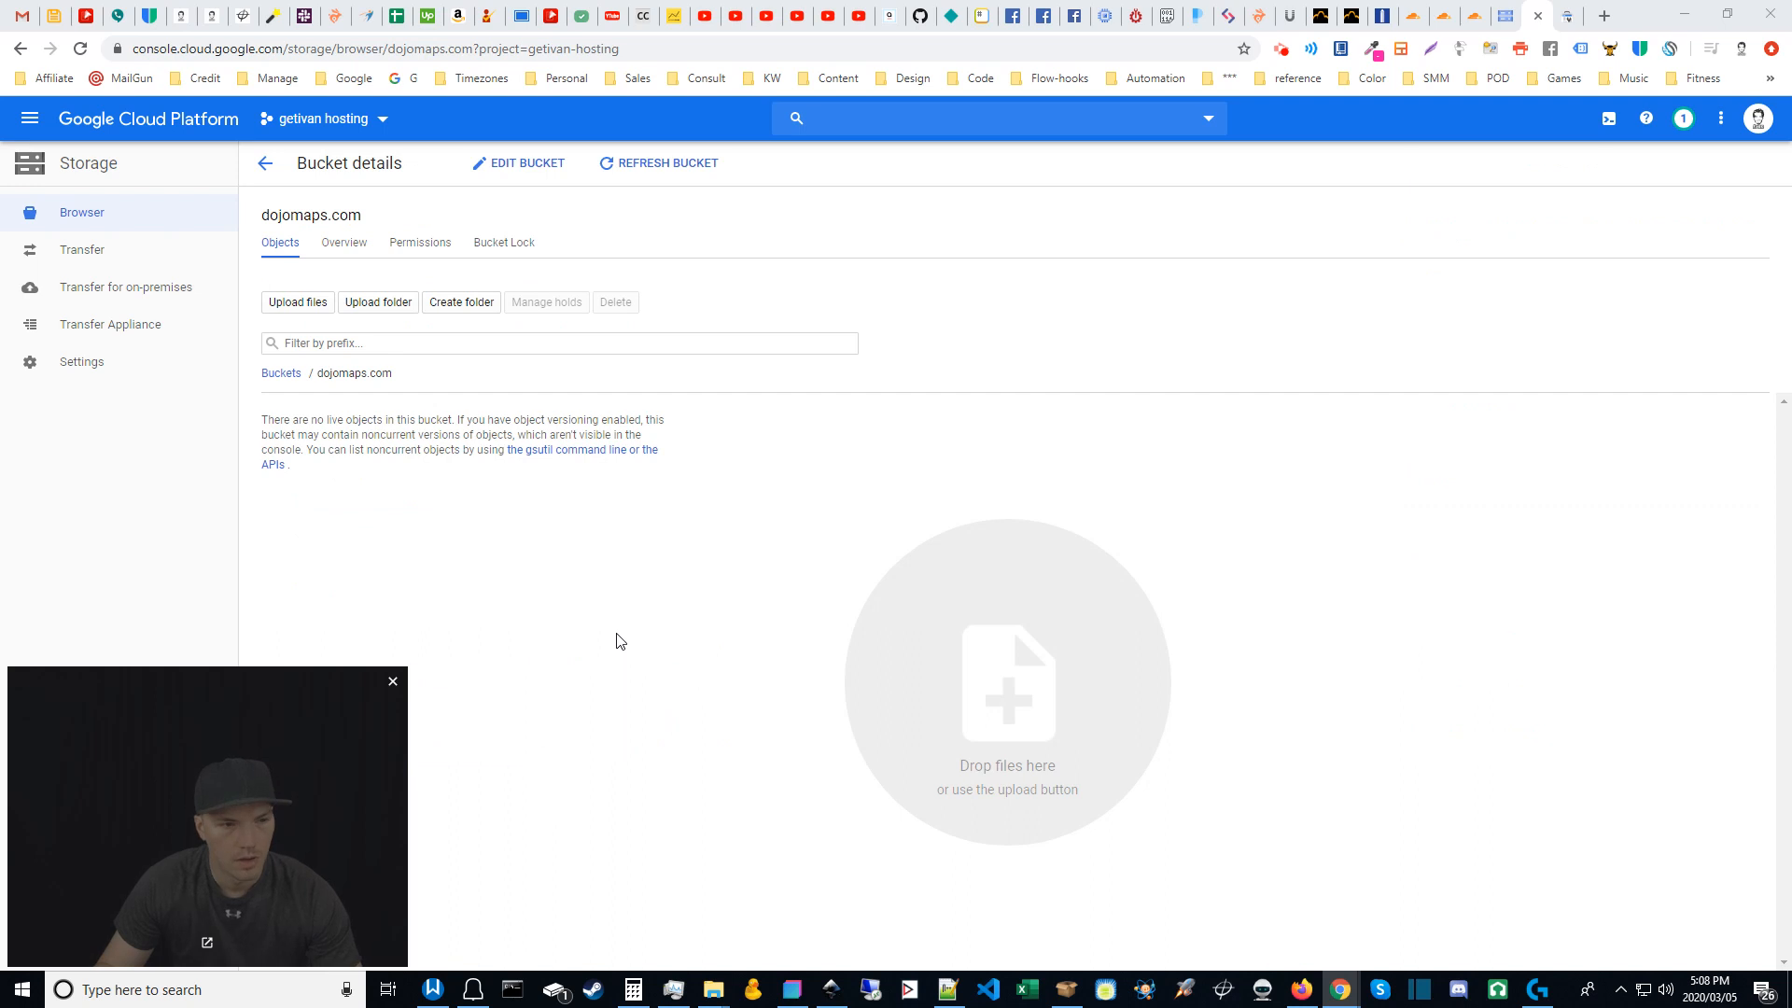
{"action": "left_click", "coordinate": [607, 744]}
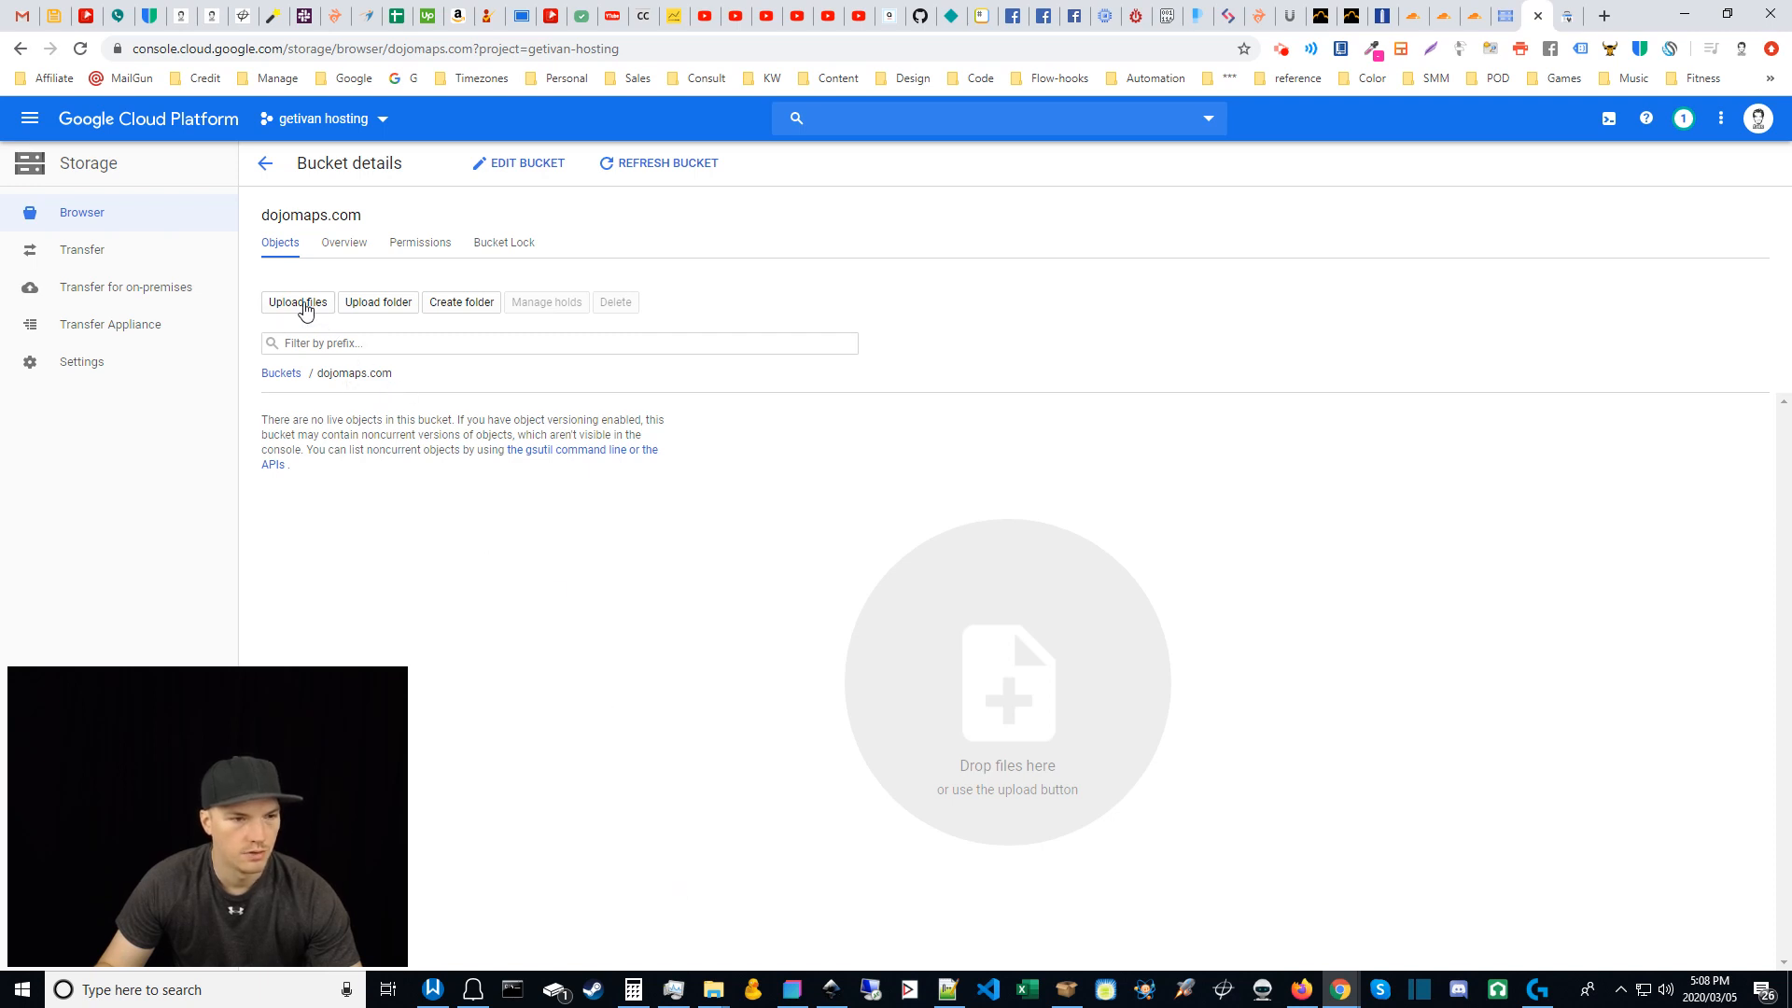
Step: Upload 404.html, cookie-policy.html, index.html, privacy-policy.html, sitemap.xml and tos.html from the 1template folder to the bucket
{"action": "left_click", "coordinate": [302, 308]}
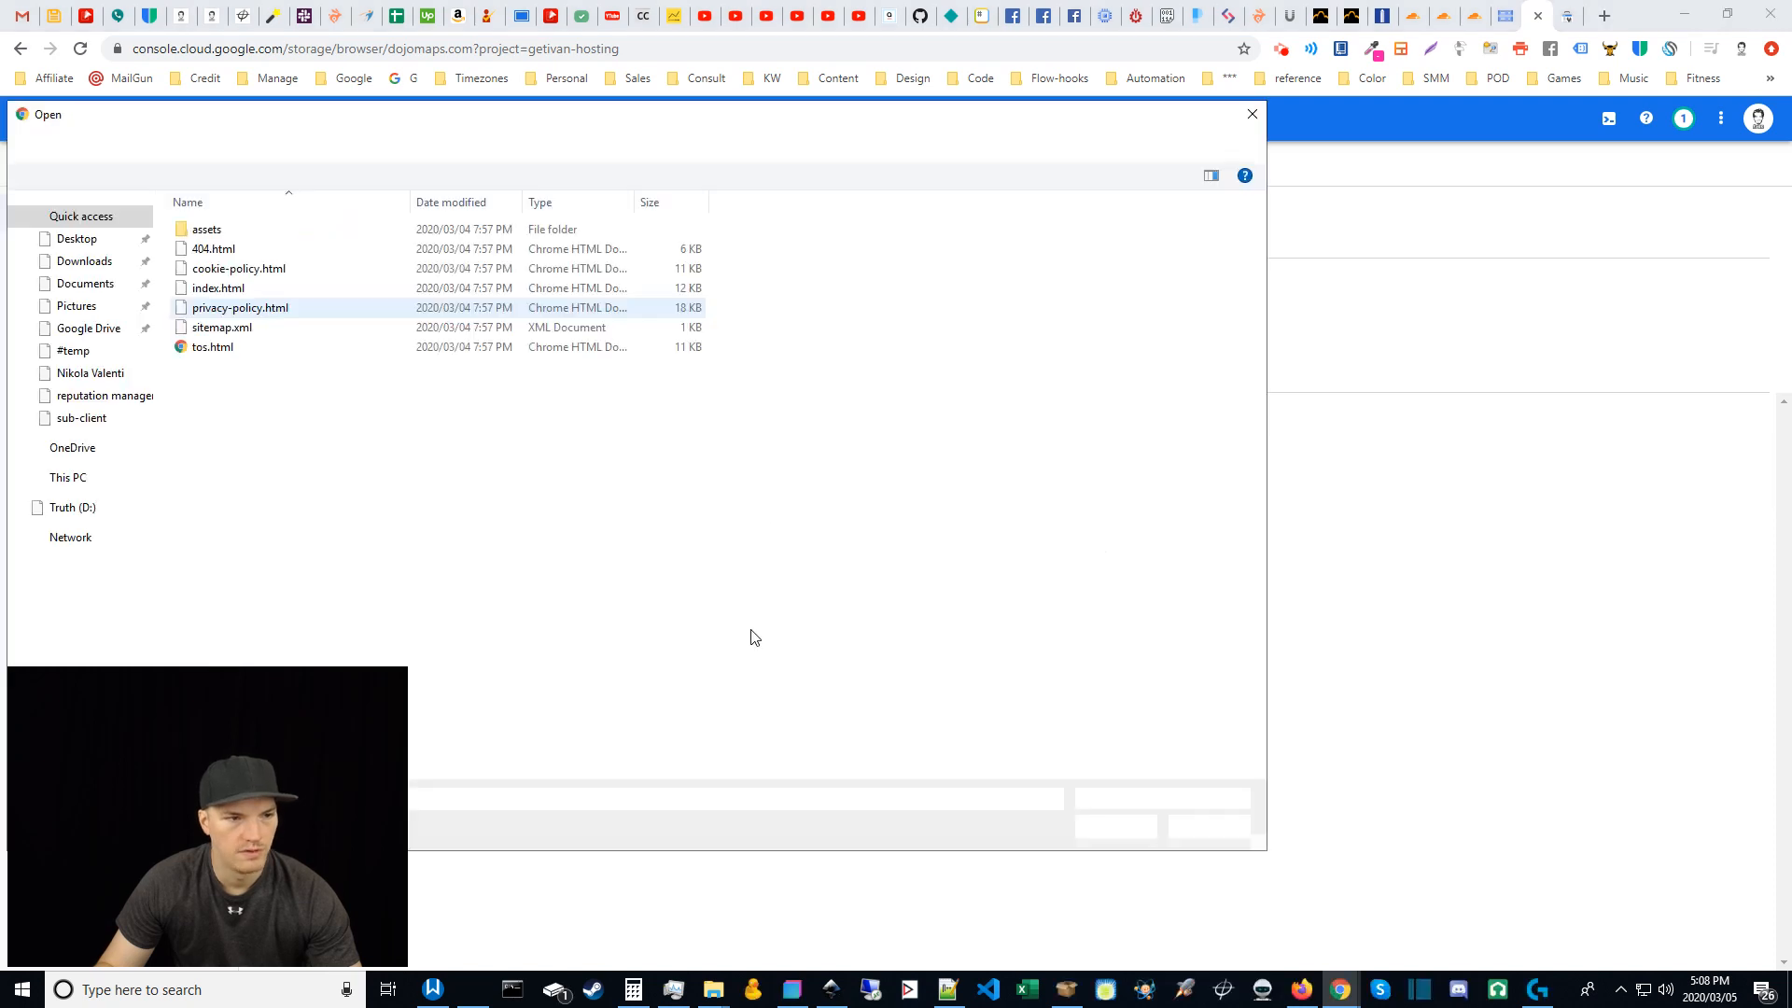
{"action": "left_click_drag", "start_coordinate": [744, 432], "coordinate": [187, 254]}
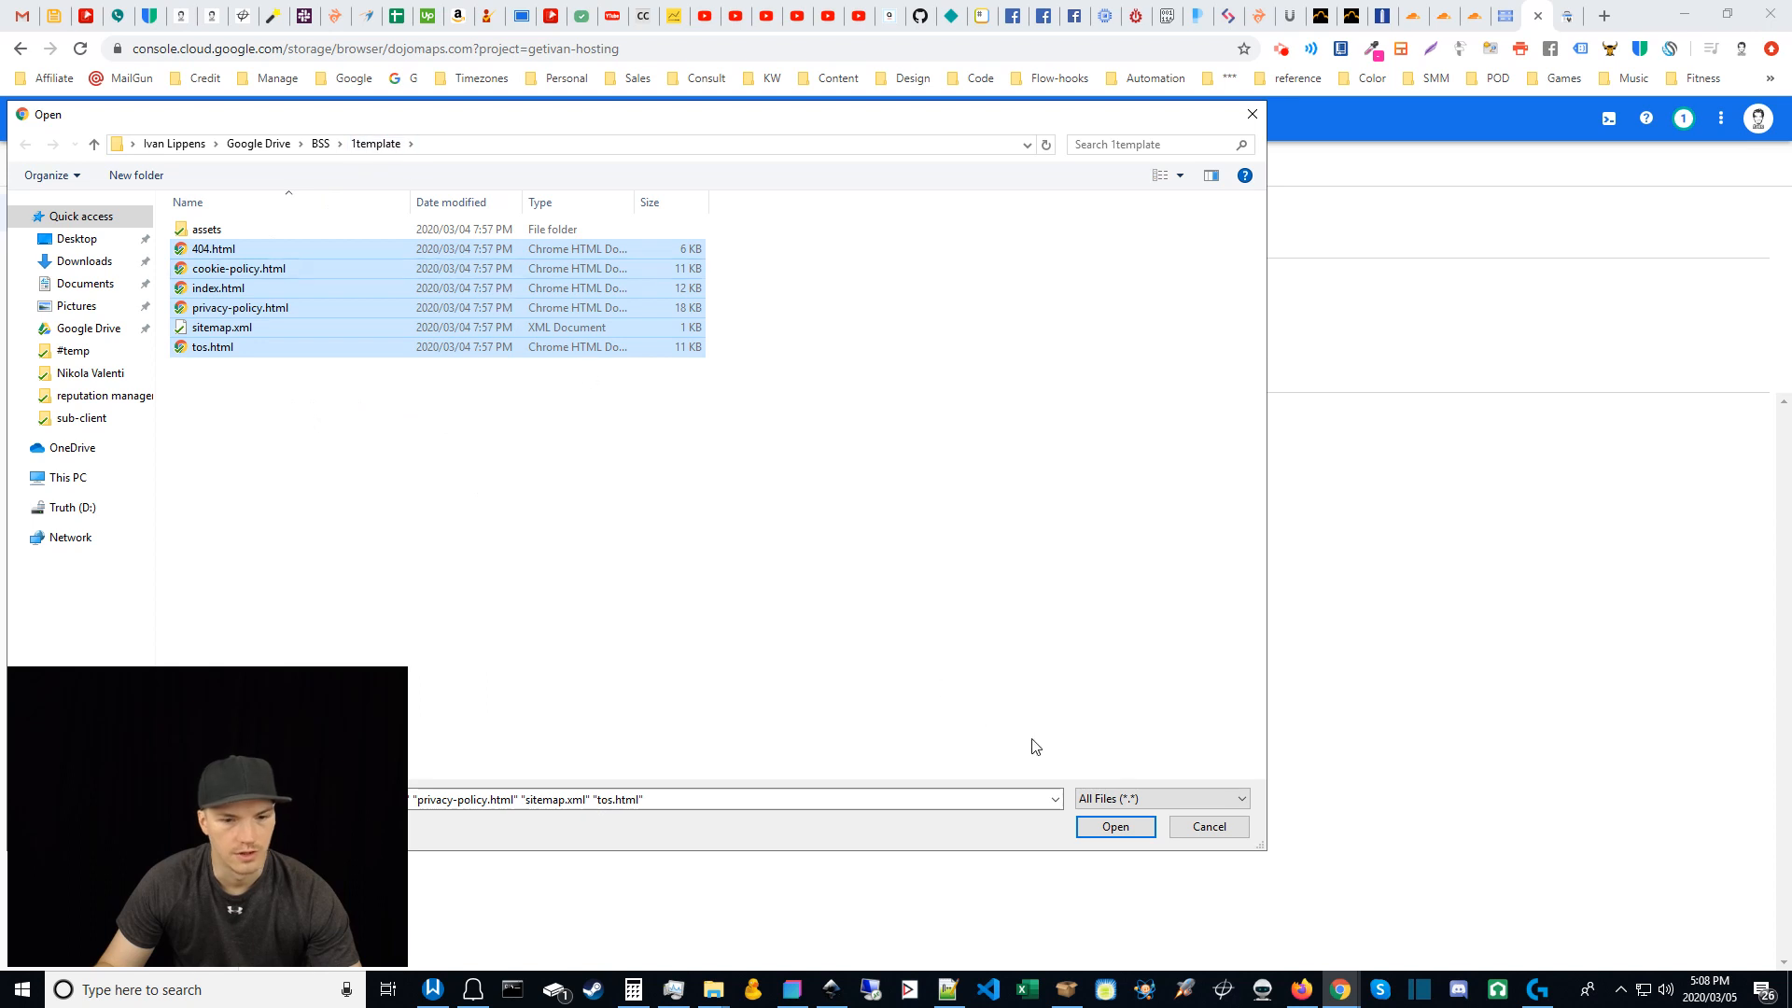
{"action": "left_click", "coordinate": [1107, 829]}
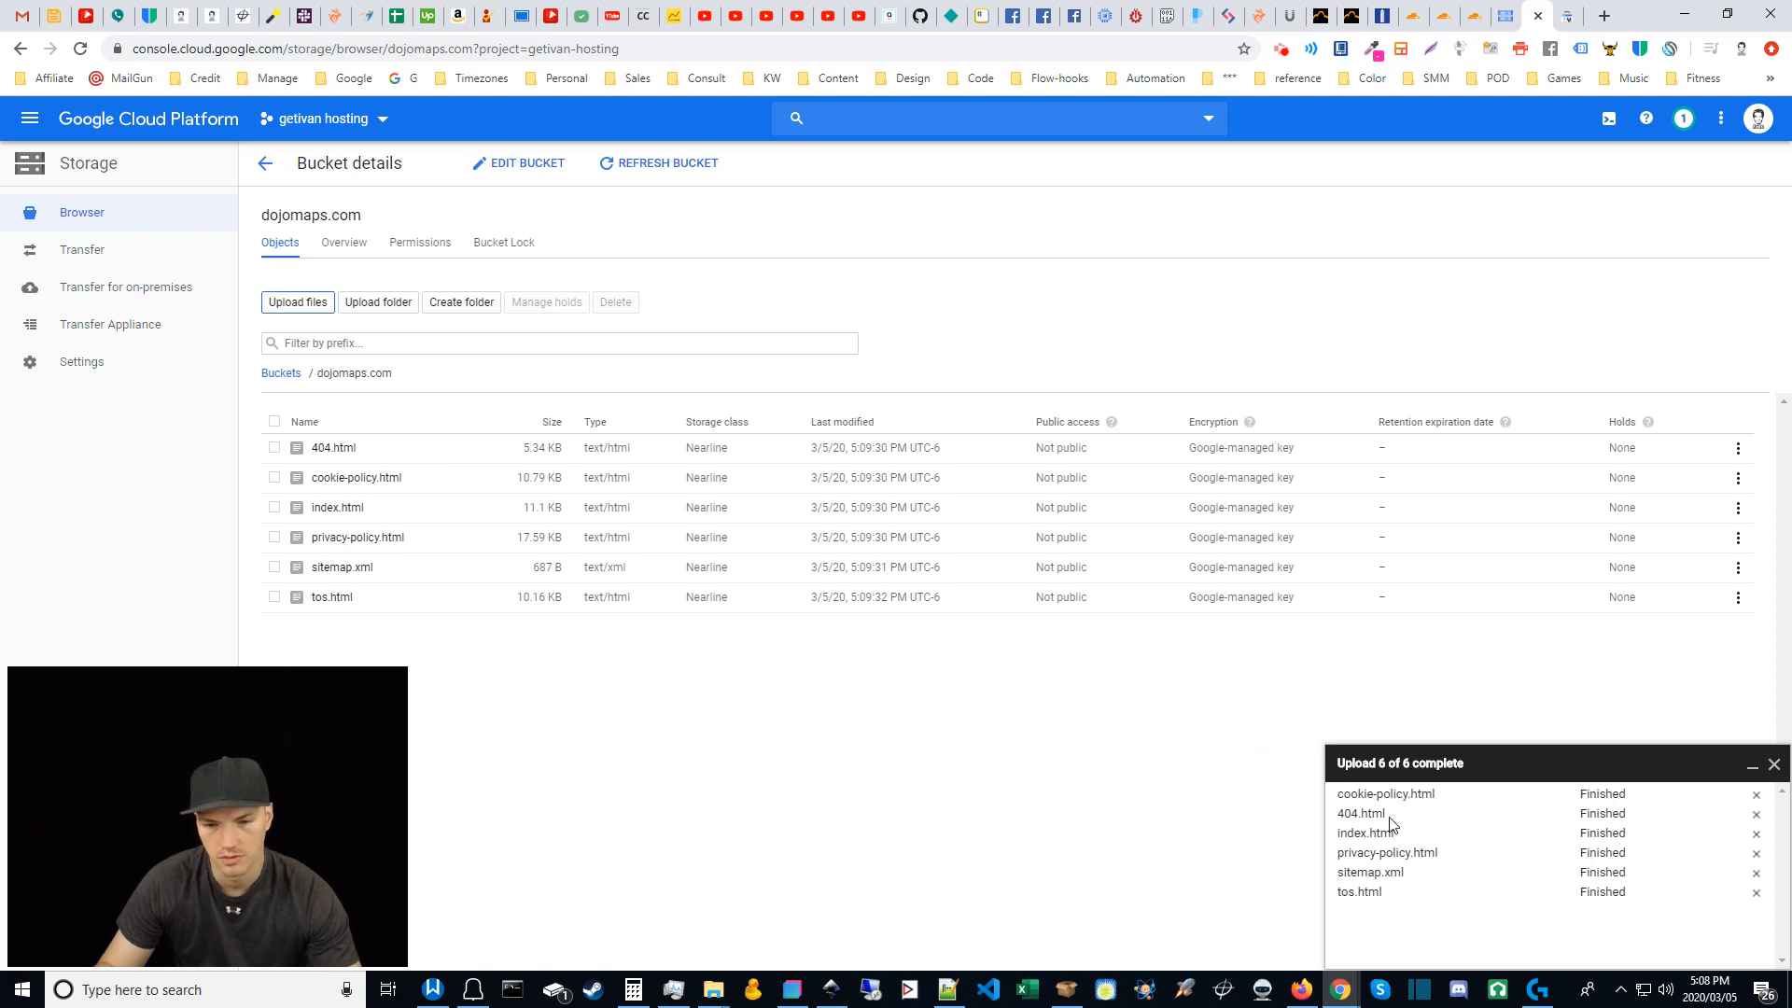
{"action": "left_click", "coordinate": [1774, 767]}
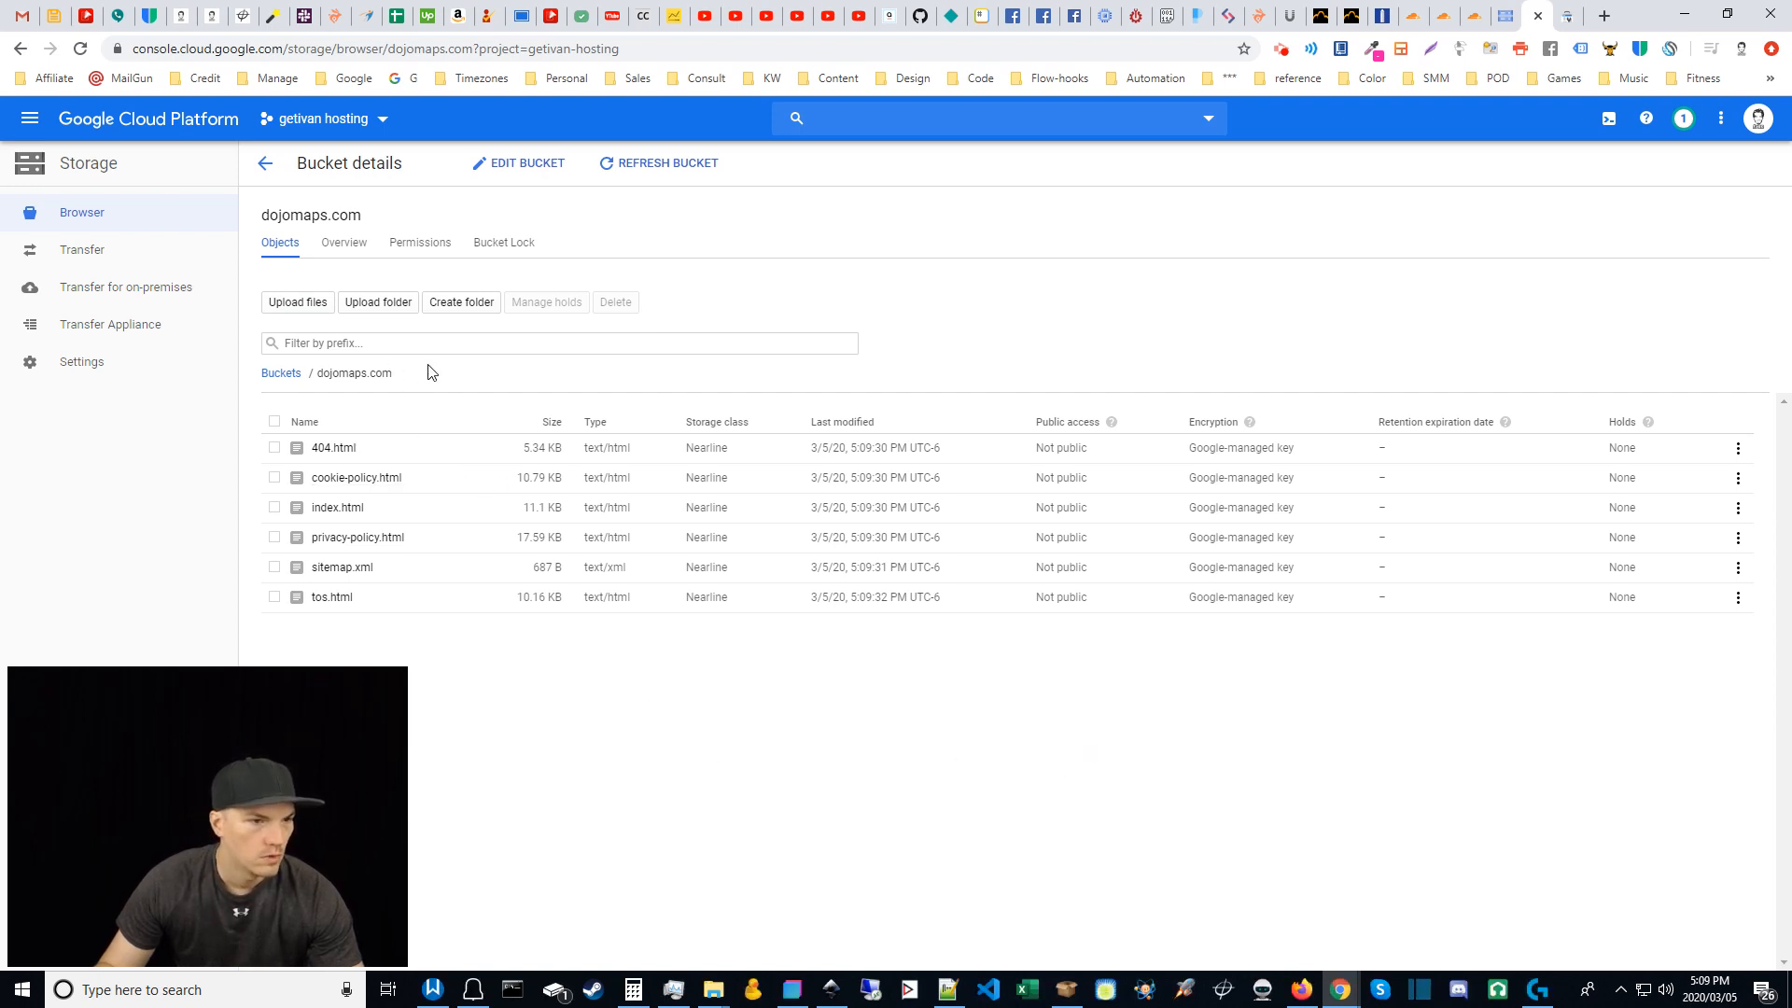
Step: Upload the assets folder from 1template to the dojomaps.com bucket and dismiss the upload summary
{"action": "left_click", "coordinate": [366, 306]}
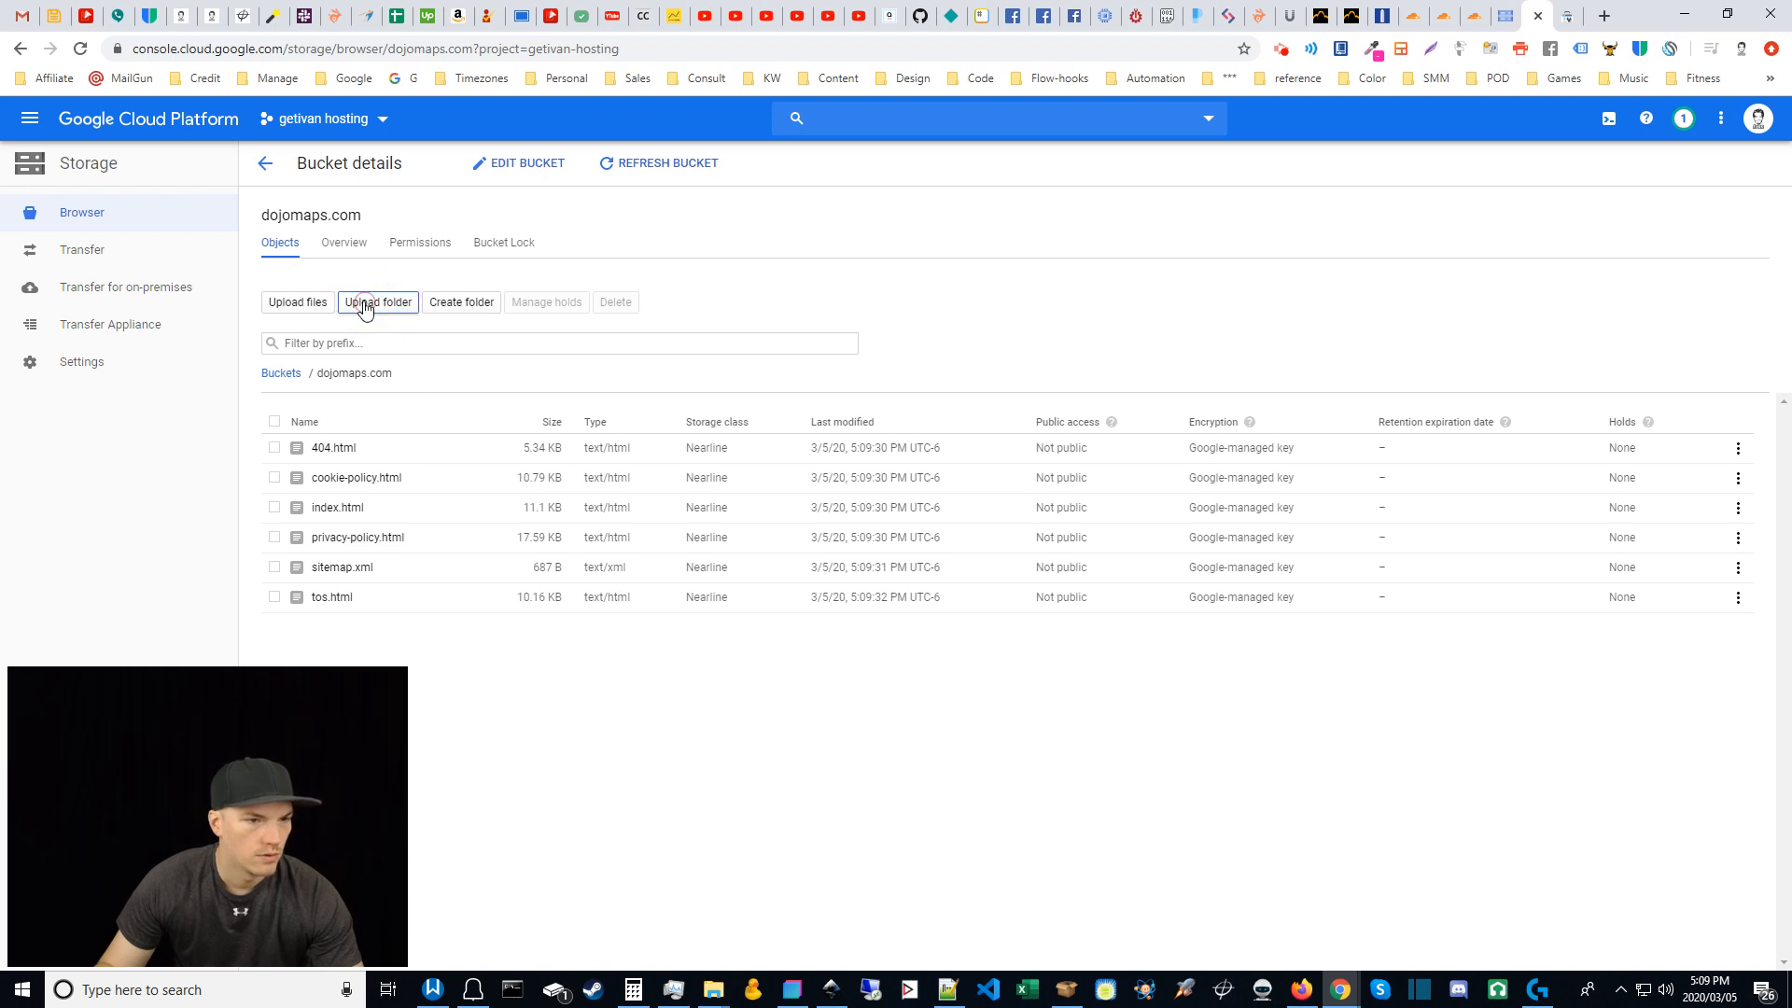
{"action": "left_click", "coordinate": [231, 232]}
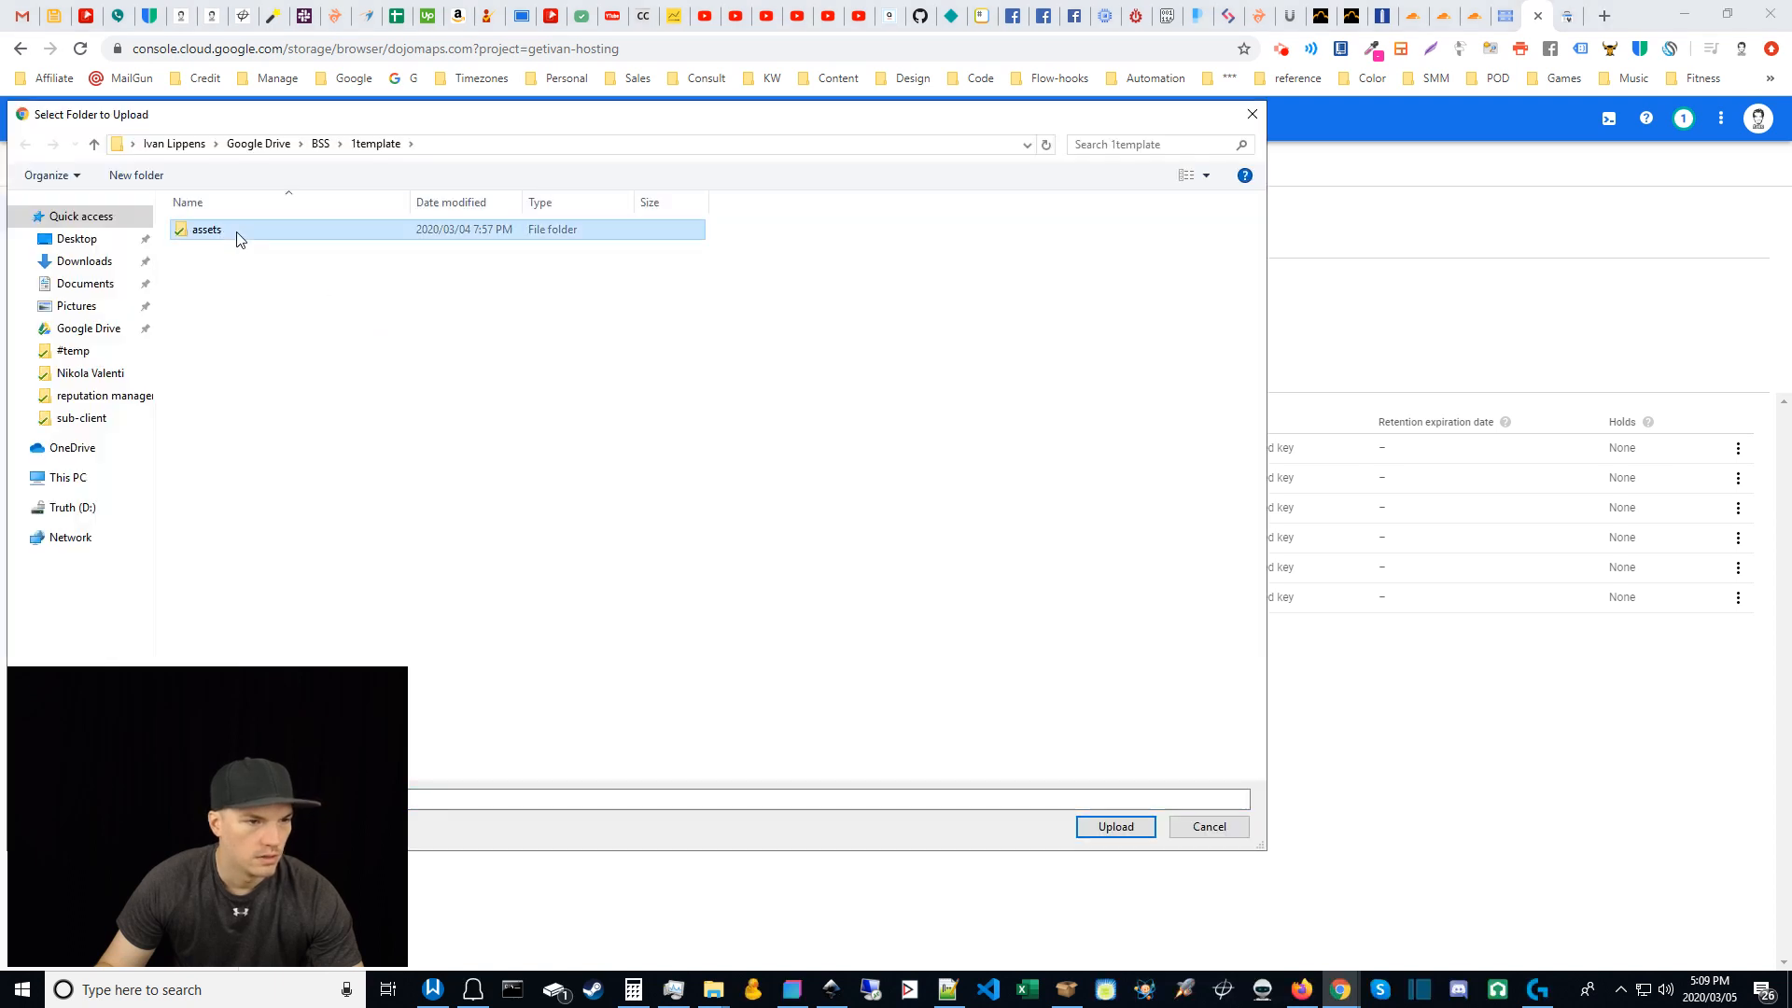
{"action": "left_click", "coordinate": [1116, 828]}
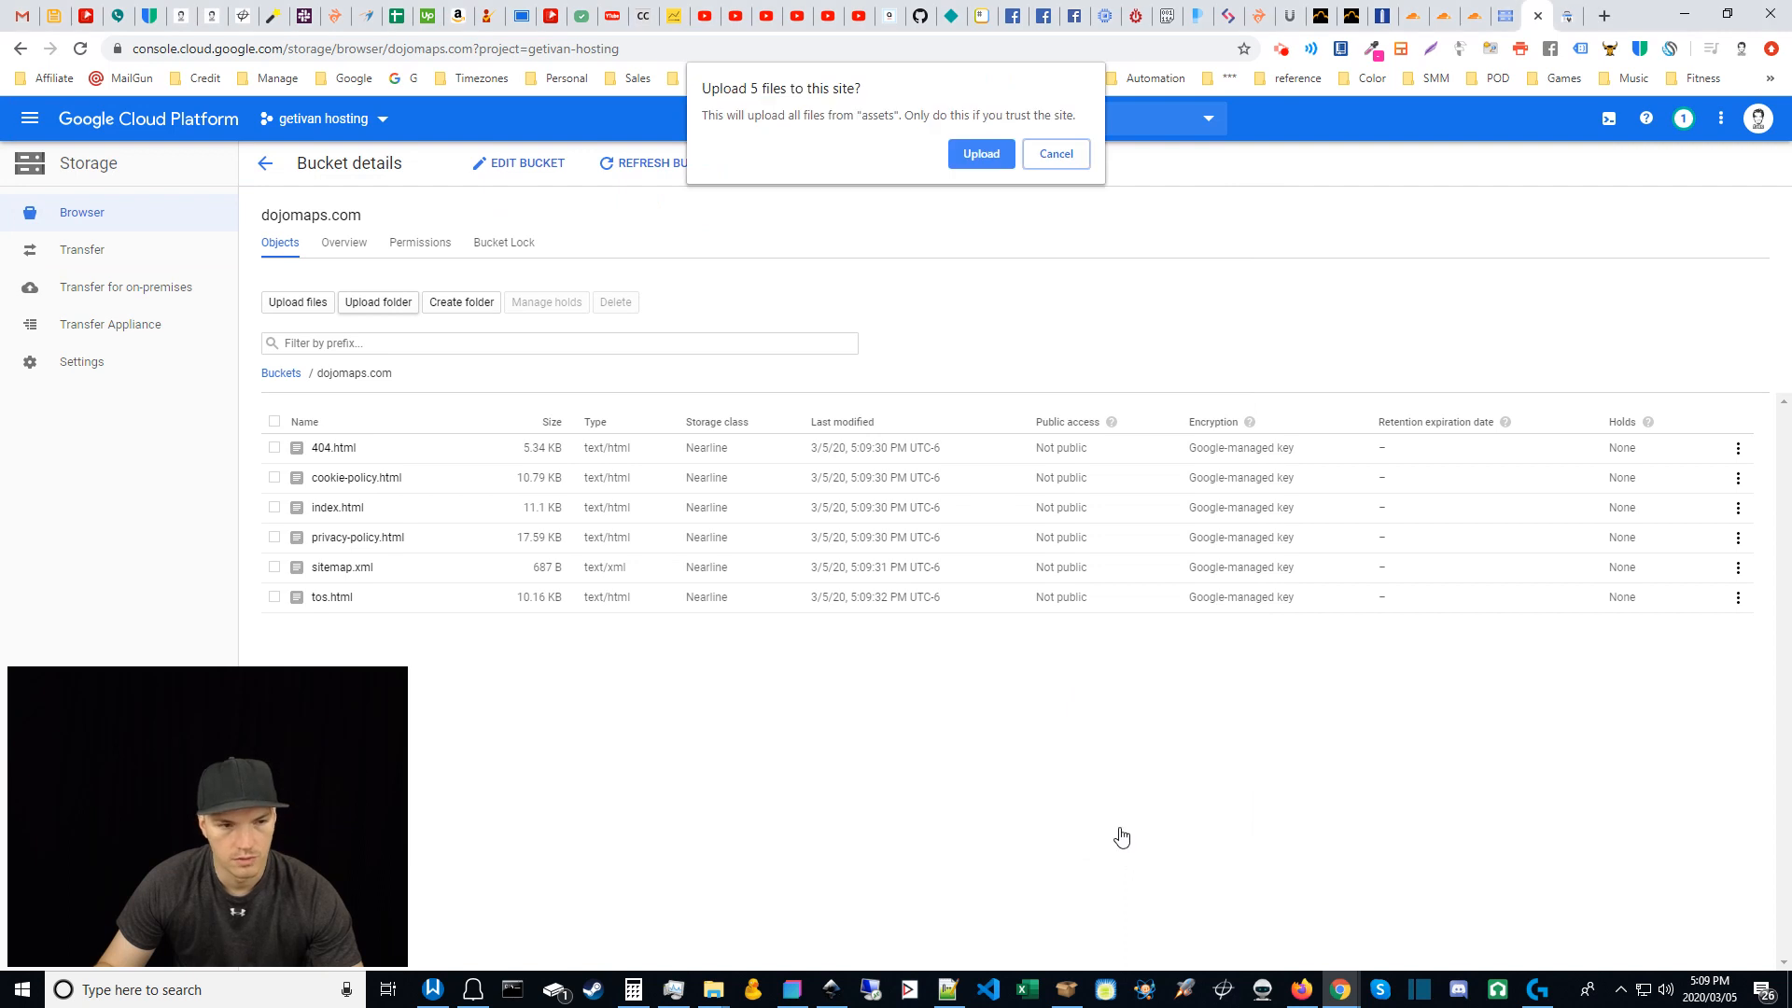
{"action": "left_click", "coordinate": [981, 154]}
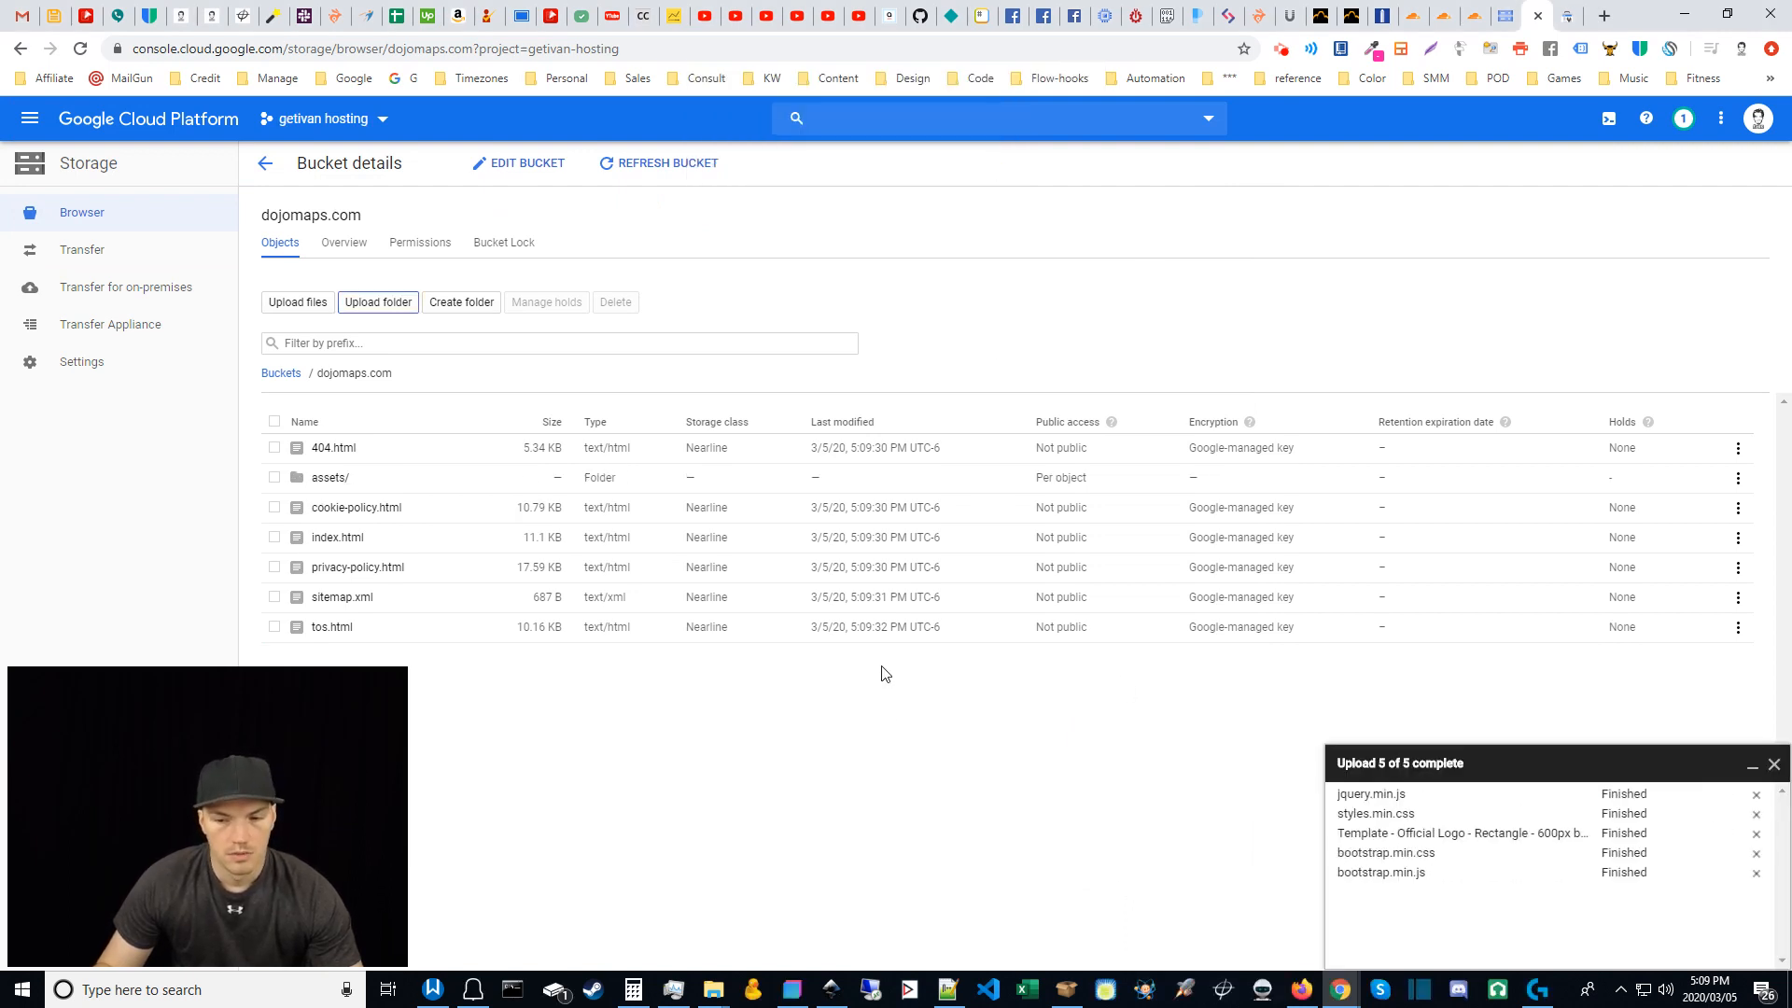
{"action": "left_click", "coordinate": [1774, 764]}
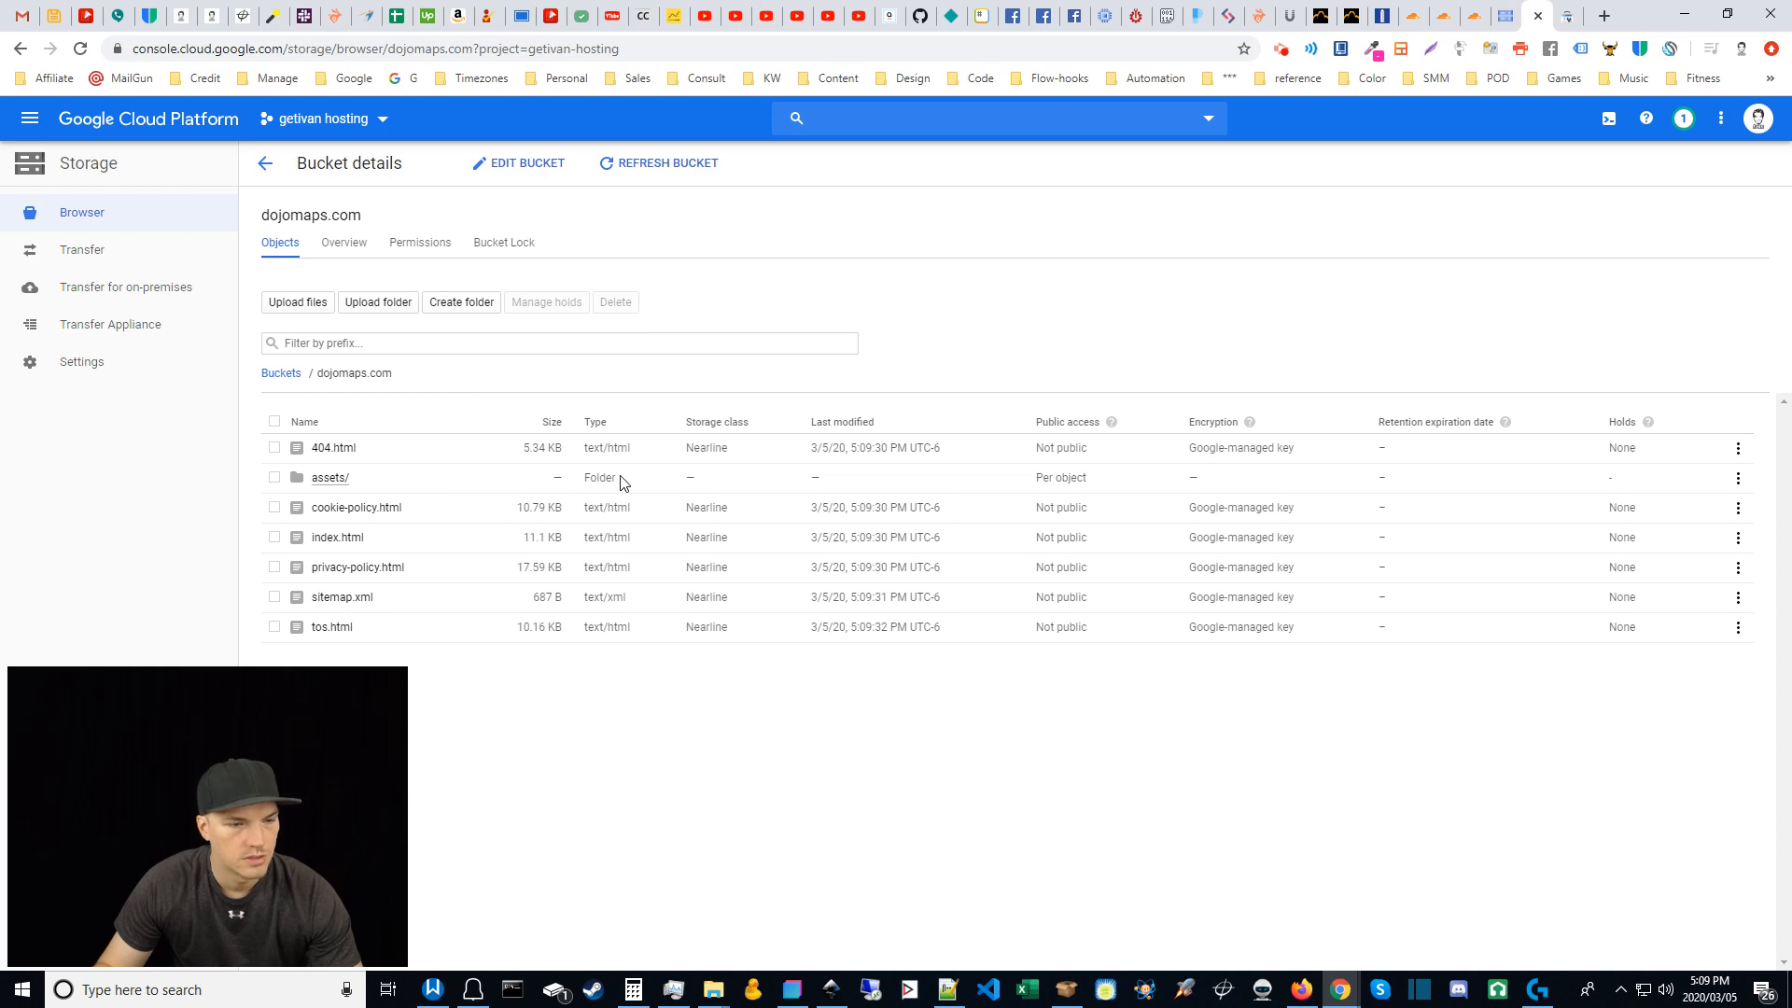
Step: Grant allUsers the Storage Object Viewer role in the dojomaps.com bucket's permissions and allow public access
{"action": "left_click", "coordinate": [420, 243]}
{"action": "left_click", "coordinate": [331, 390]}
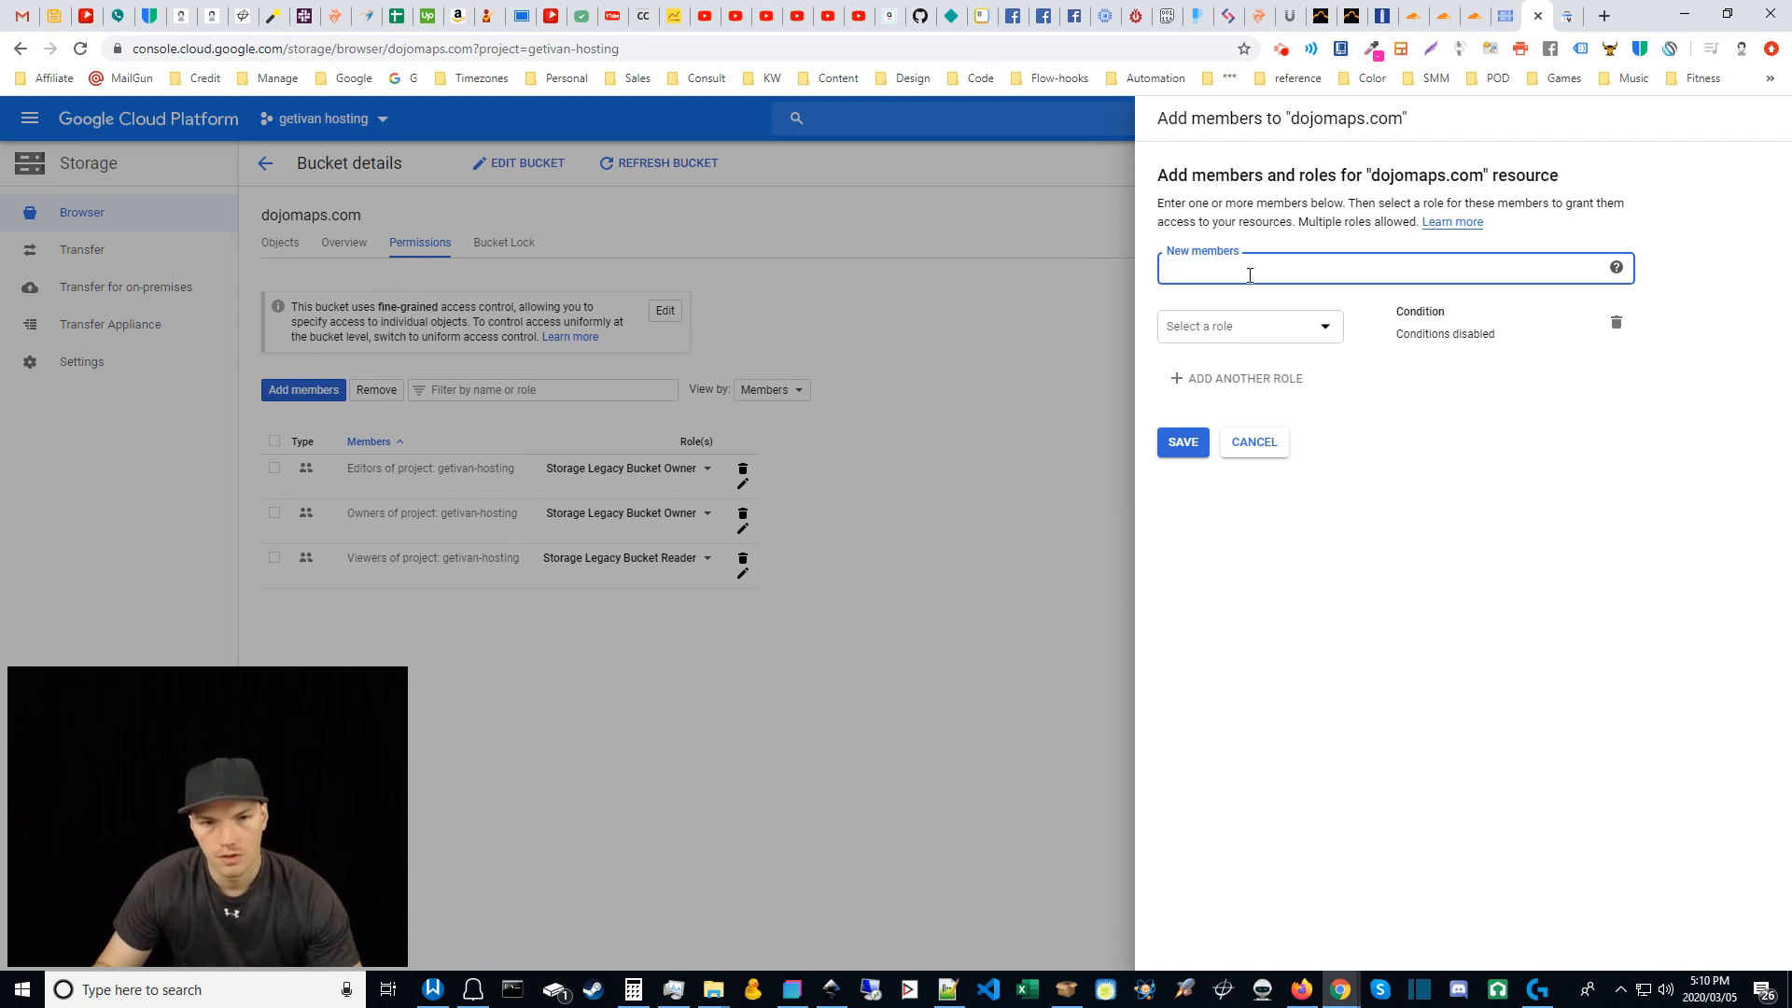
{"action": "left_click", "coordinate": [1218, 271]}
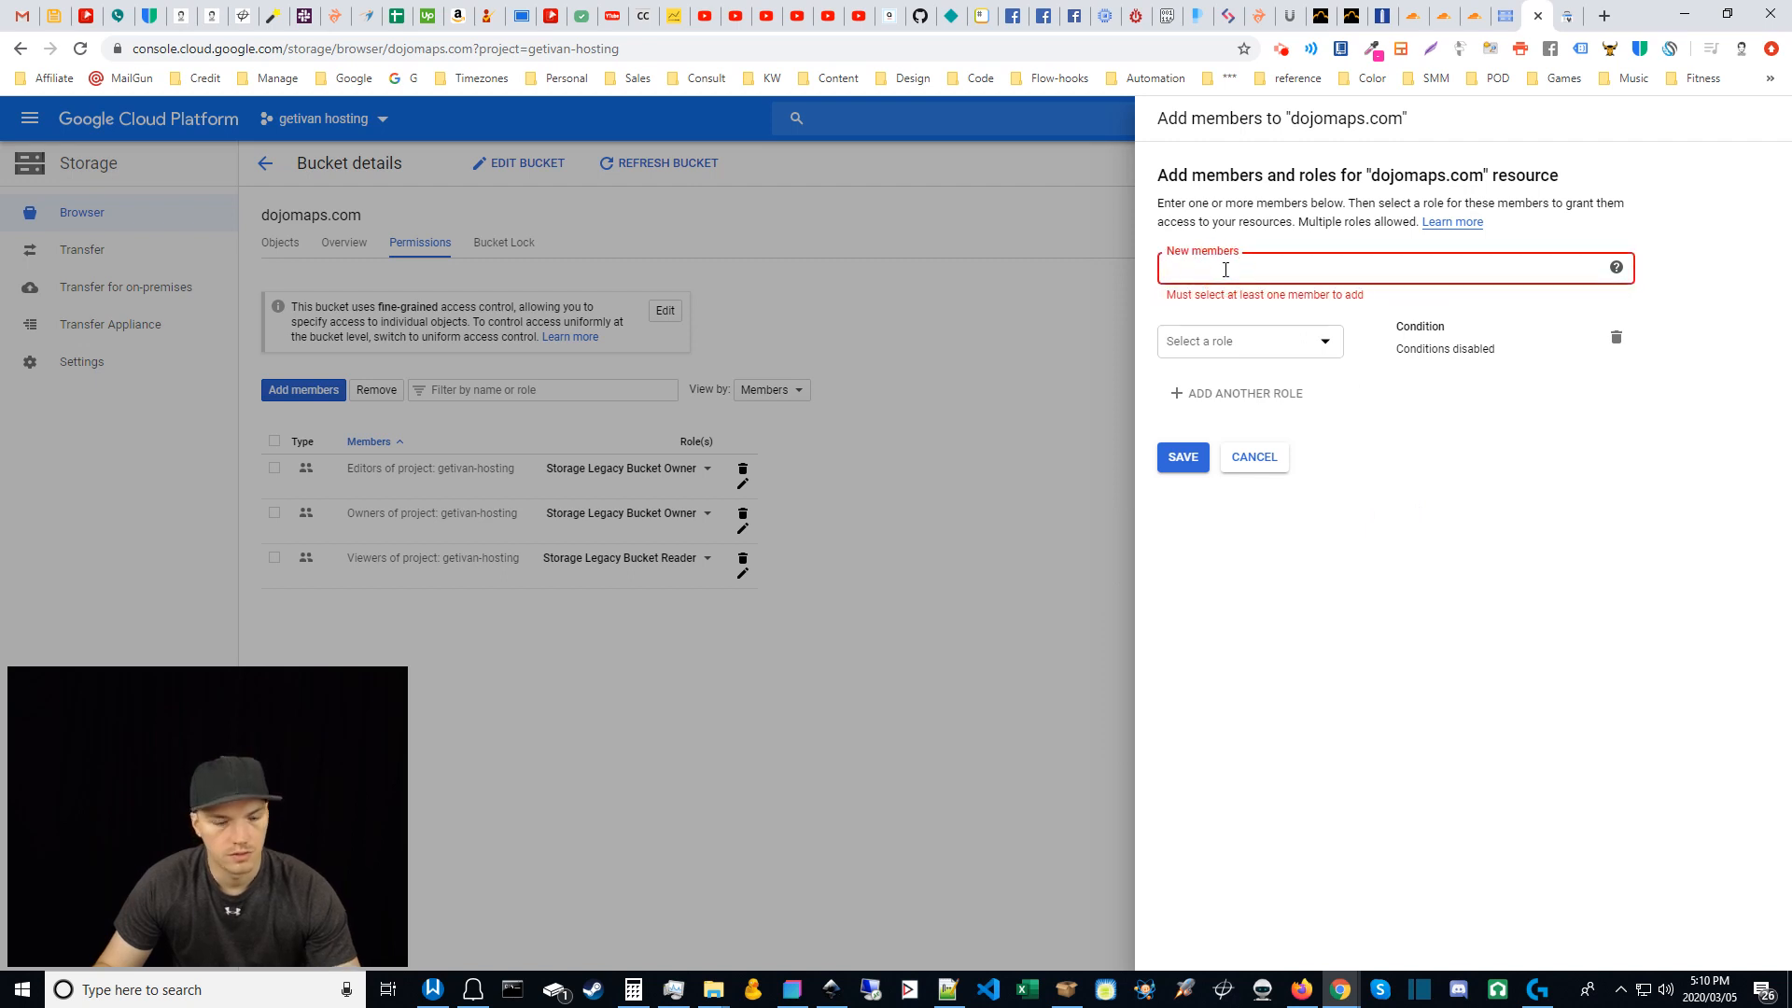
{"action": "type", "text": "a"}
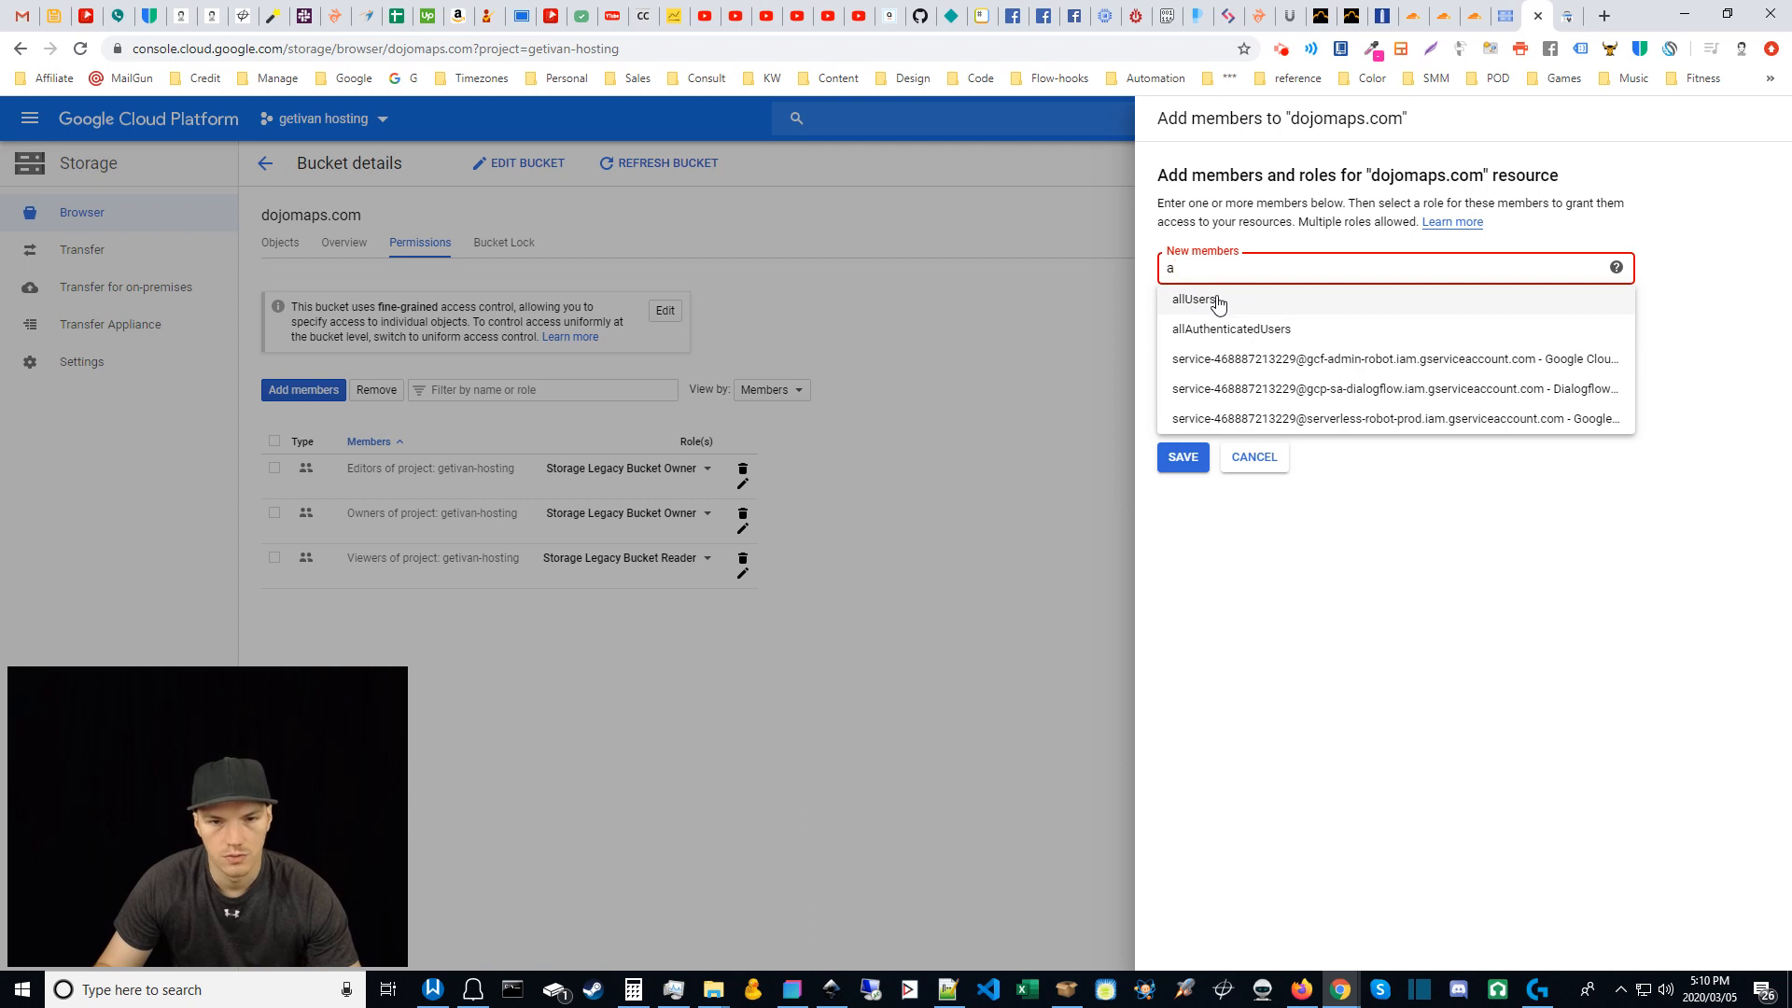
{"action": "left_click", "coordinate": [1217, 300]}
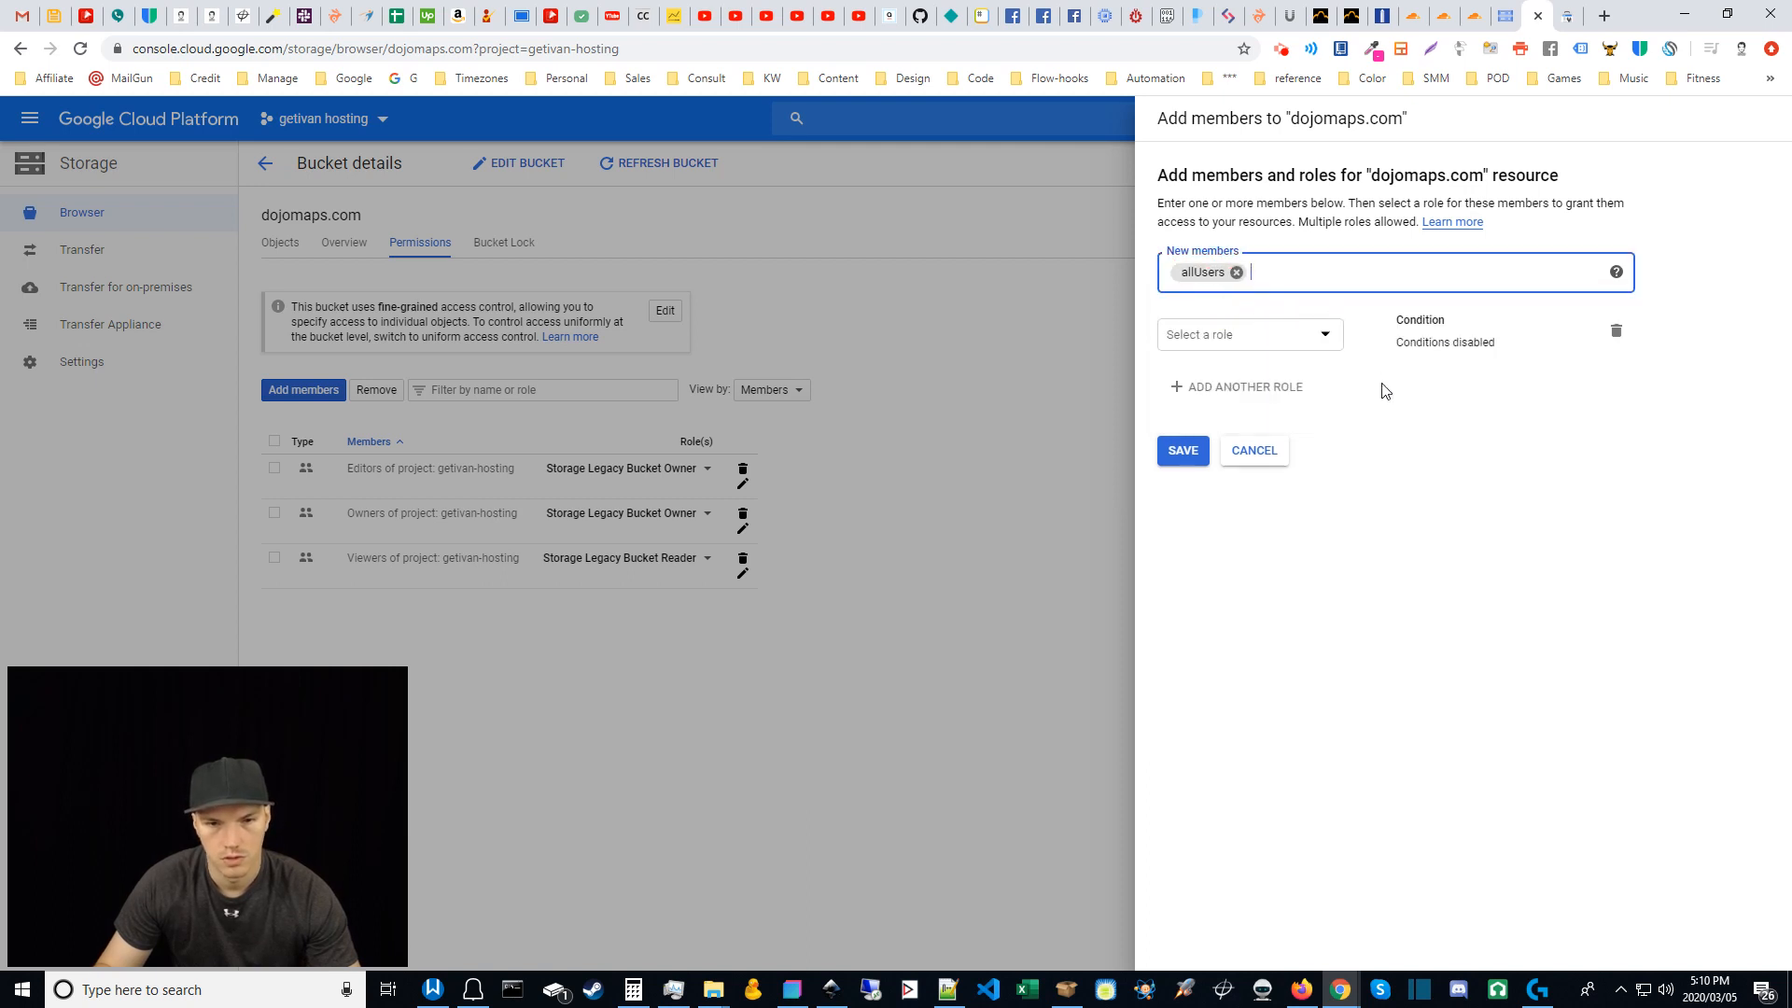
{"action": "left_click", "coordinate": [1324, 334]}
{"action": "left_click_drag", "start_coordinate": [1322, 412], "coordinate": [1319, 538]}
{"action": "mouse_move", "coordinate": [1230, 568]}
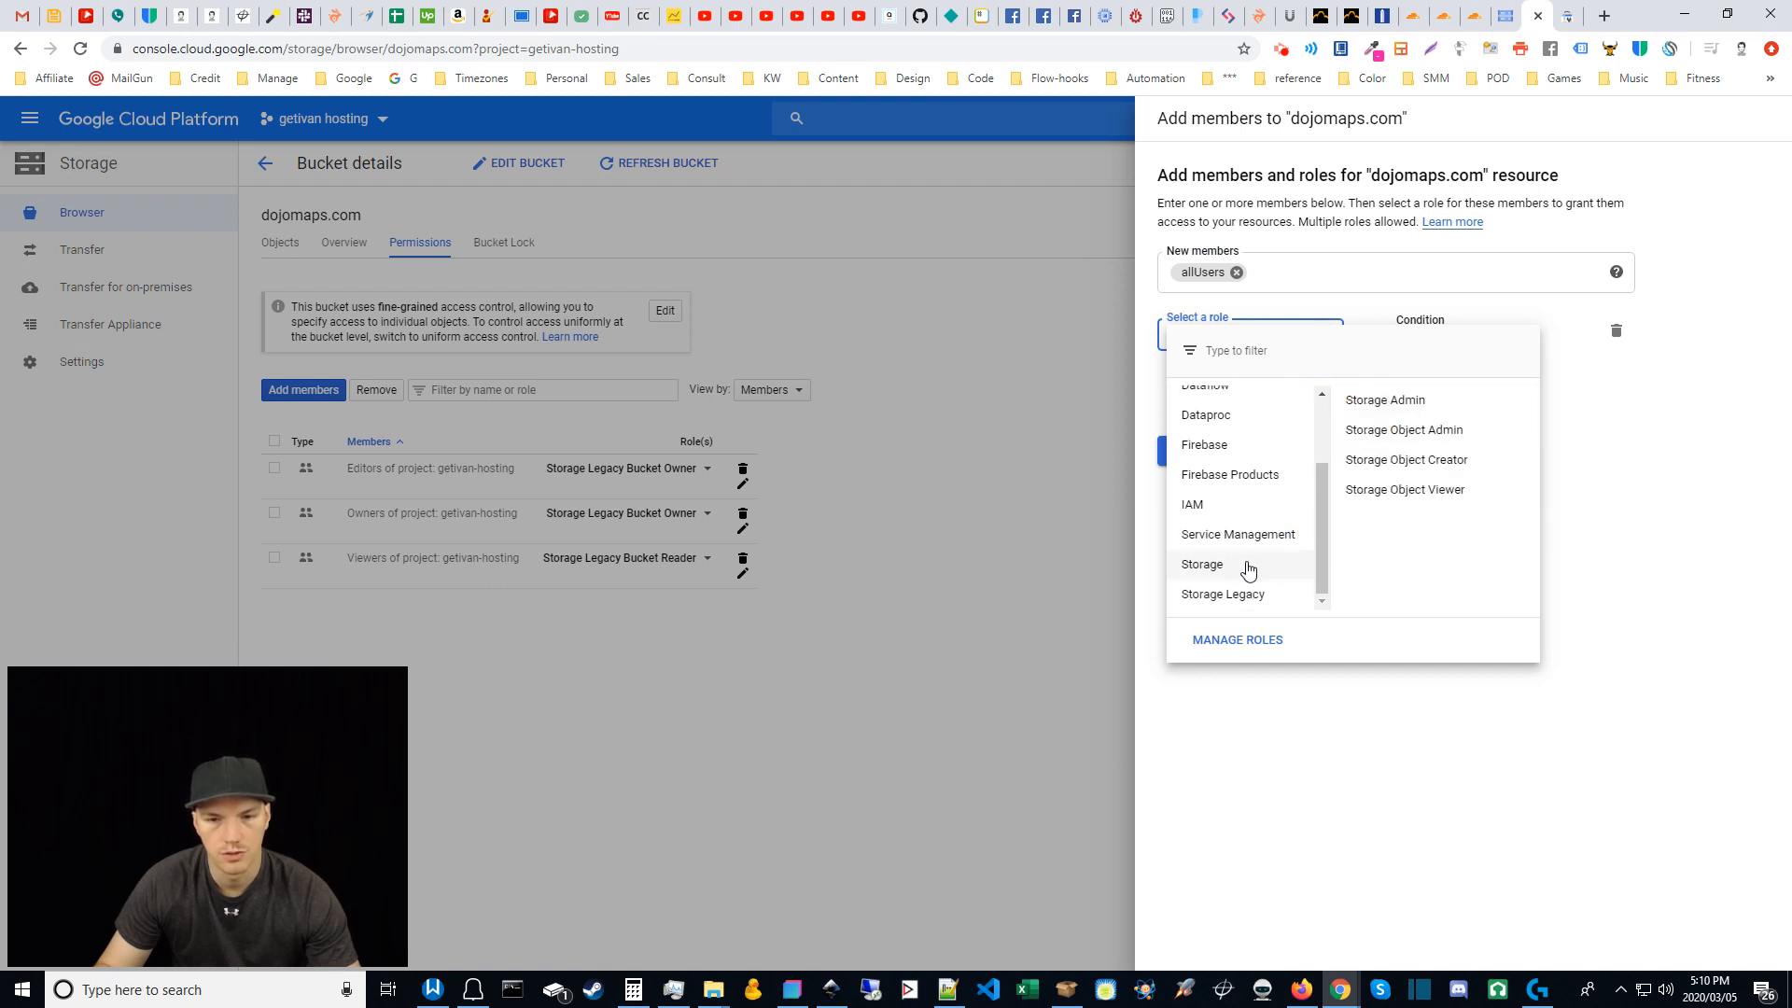
{"action": "left_click", "coordinate": [1415, 495]}
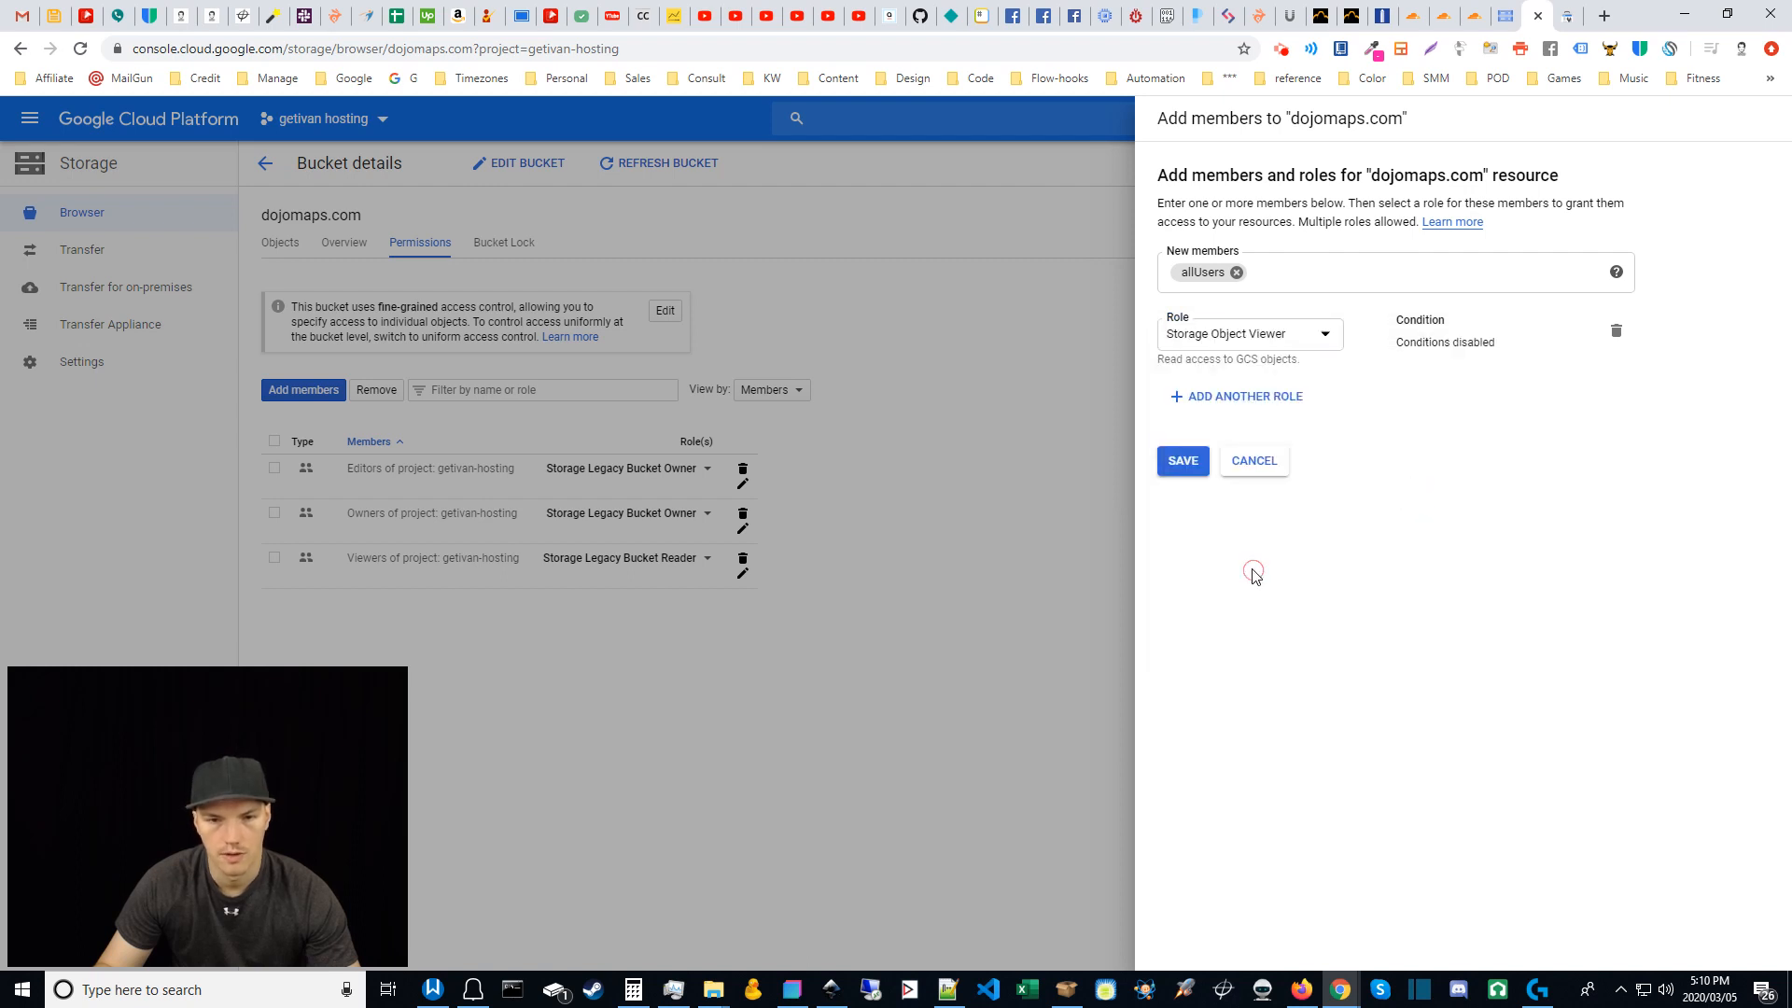
{"action": "left_click", "coordinate": [1183, 462]}
{"action": "left_click", "coordinate": [1185, 464]}
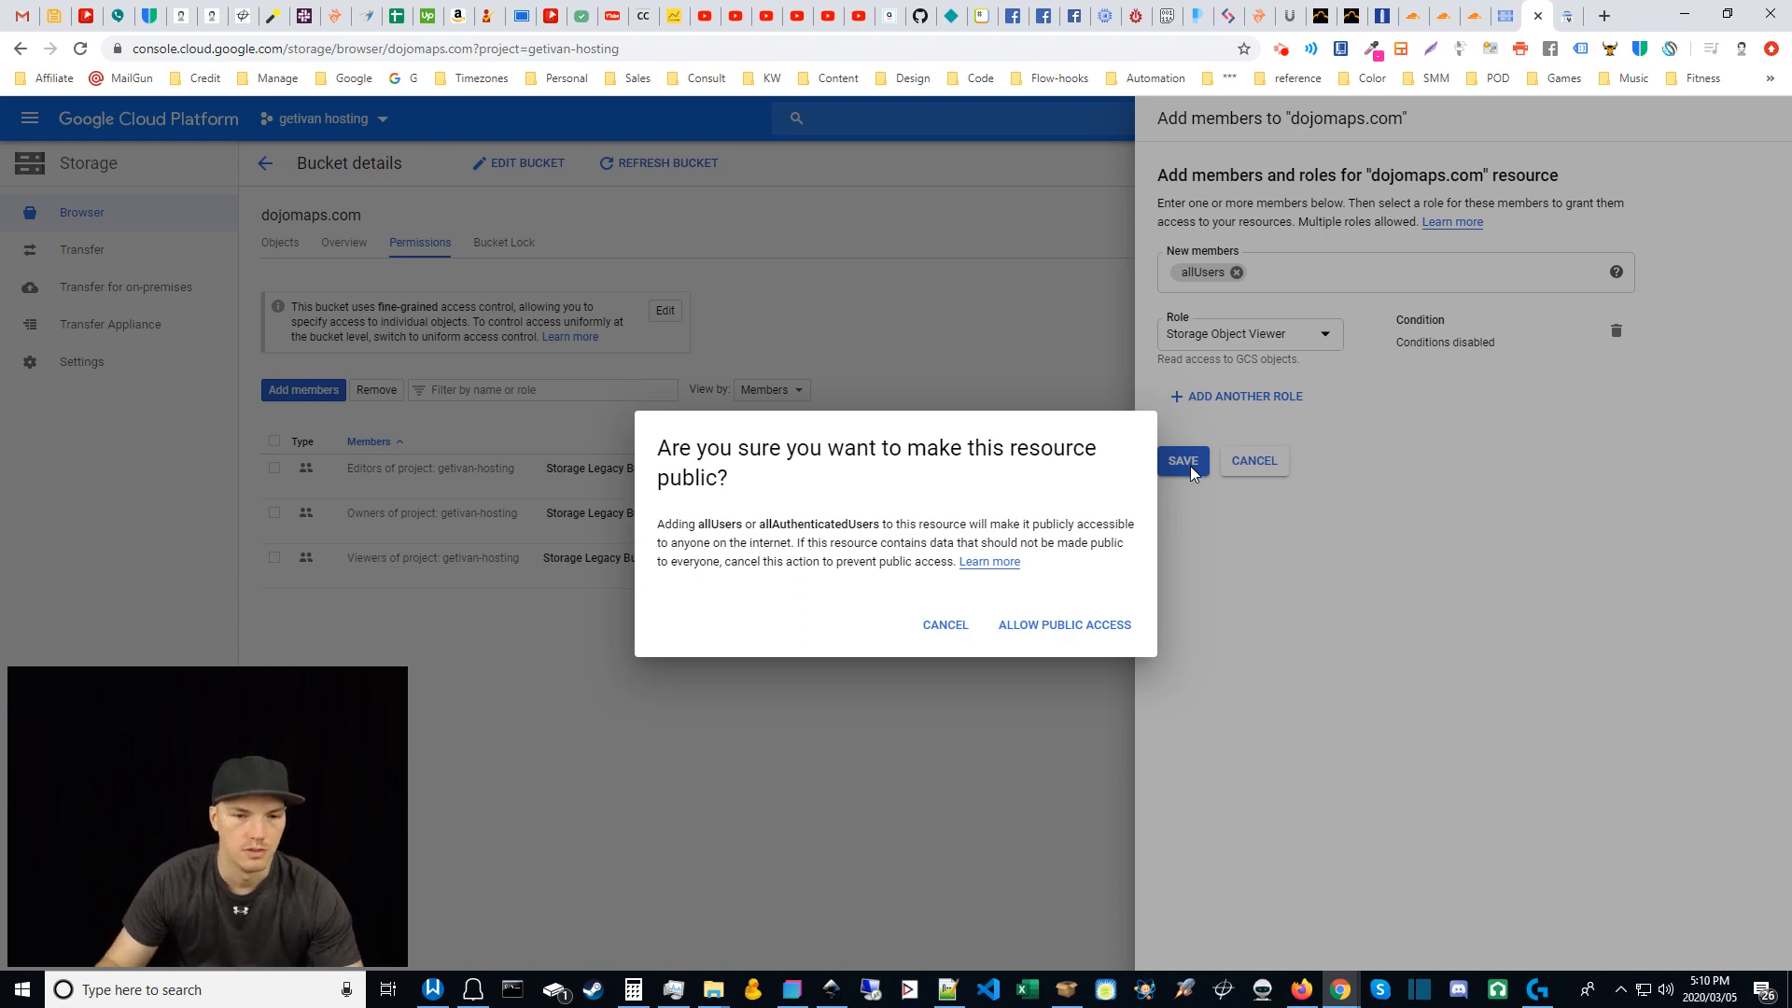
{"action": "left_click", "coordinate": [1070, 625]}
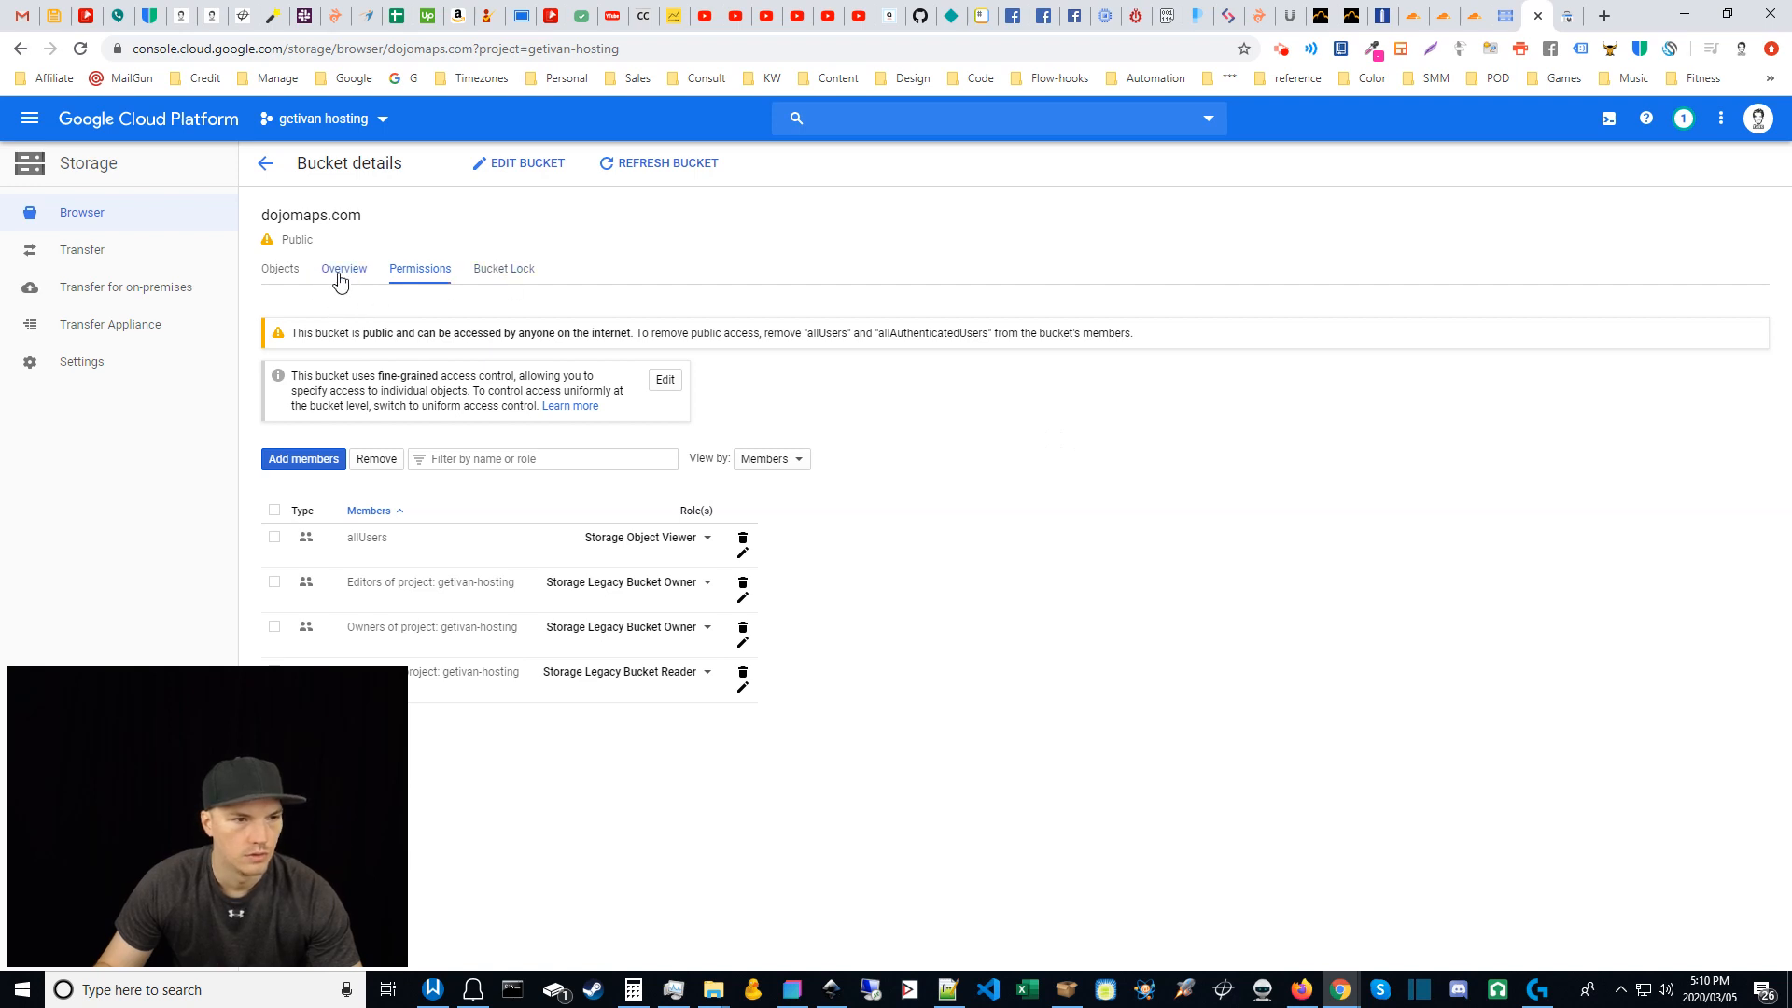
Step: Open the public link of index.html from the bucket's objects and copy the host storage.googleapis.com from its address
{"action": "left_click", "coordinate": [280, 269]}
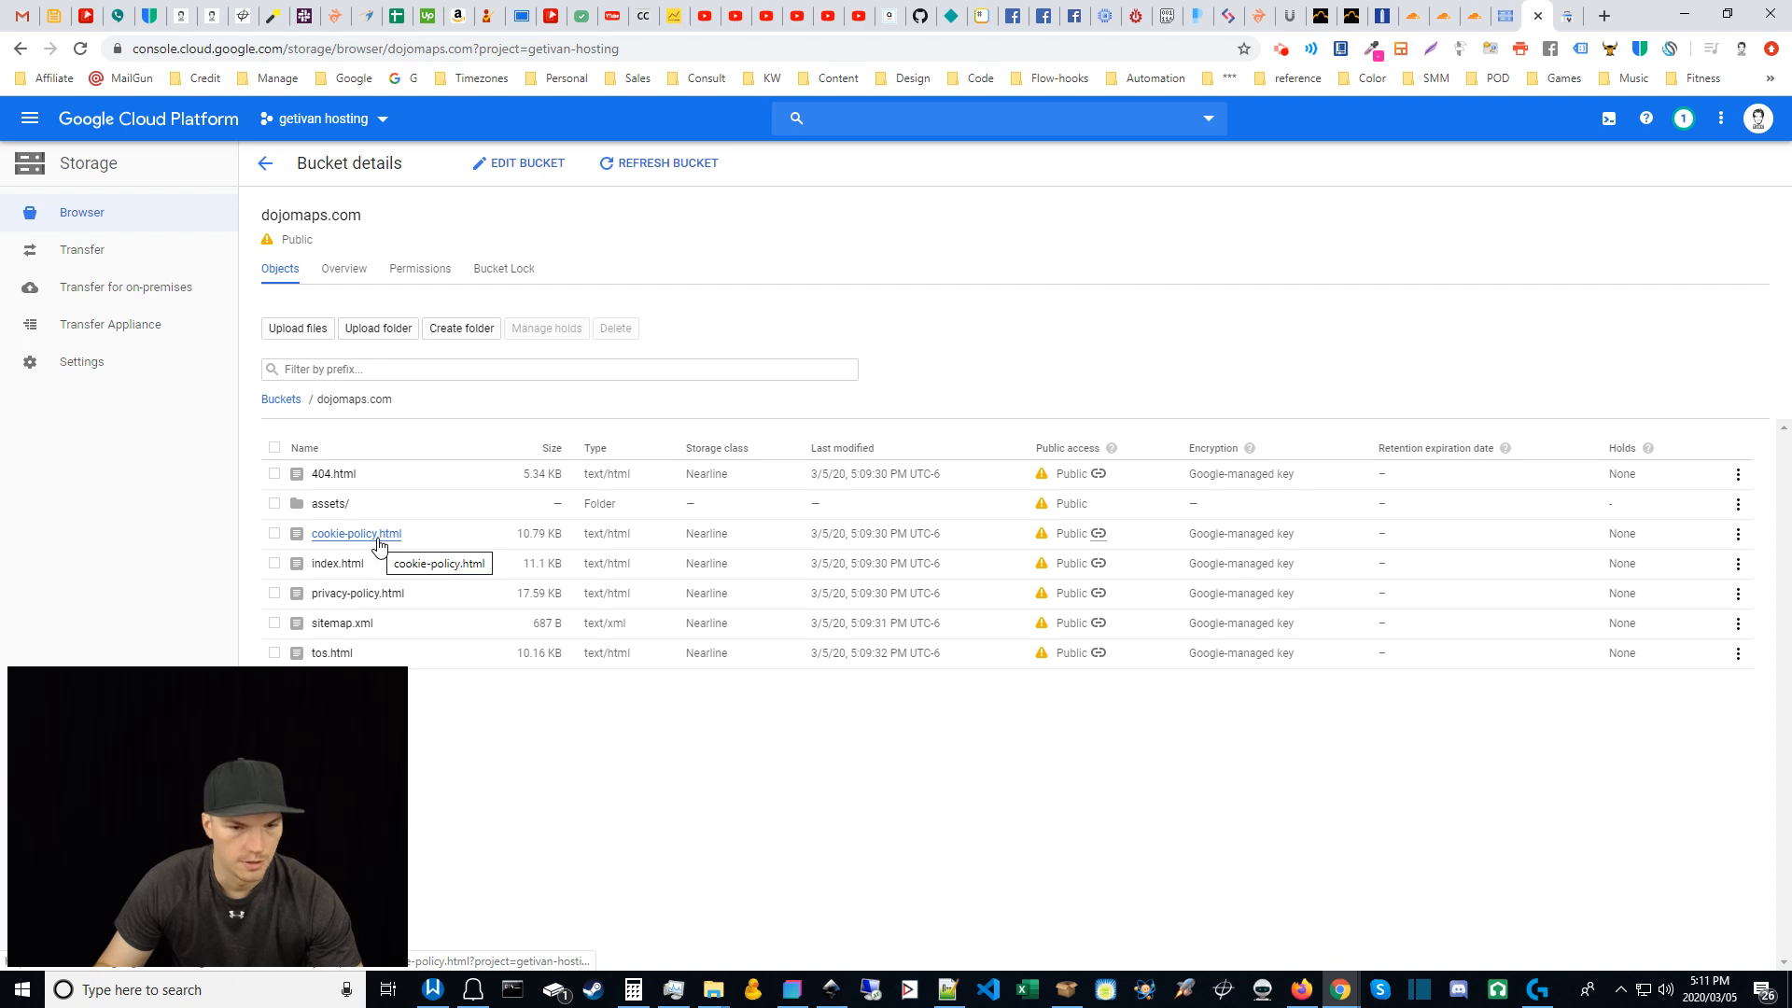
{"action": "left_click", "coordinate": [1098, 565]}
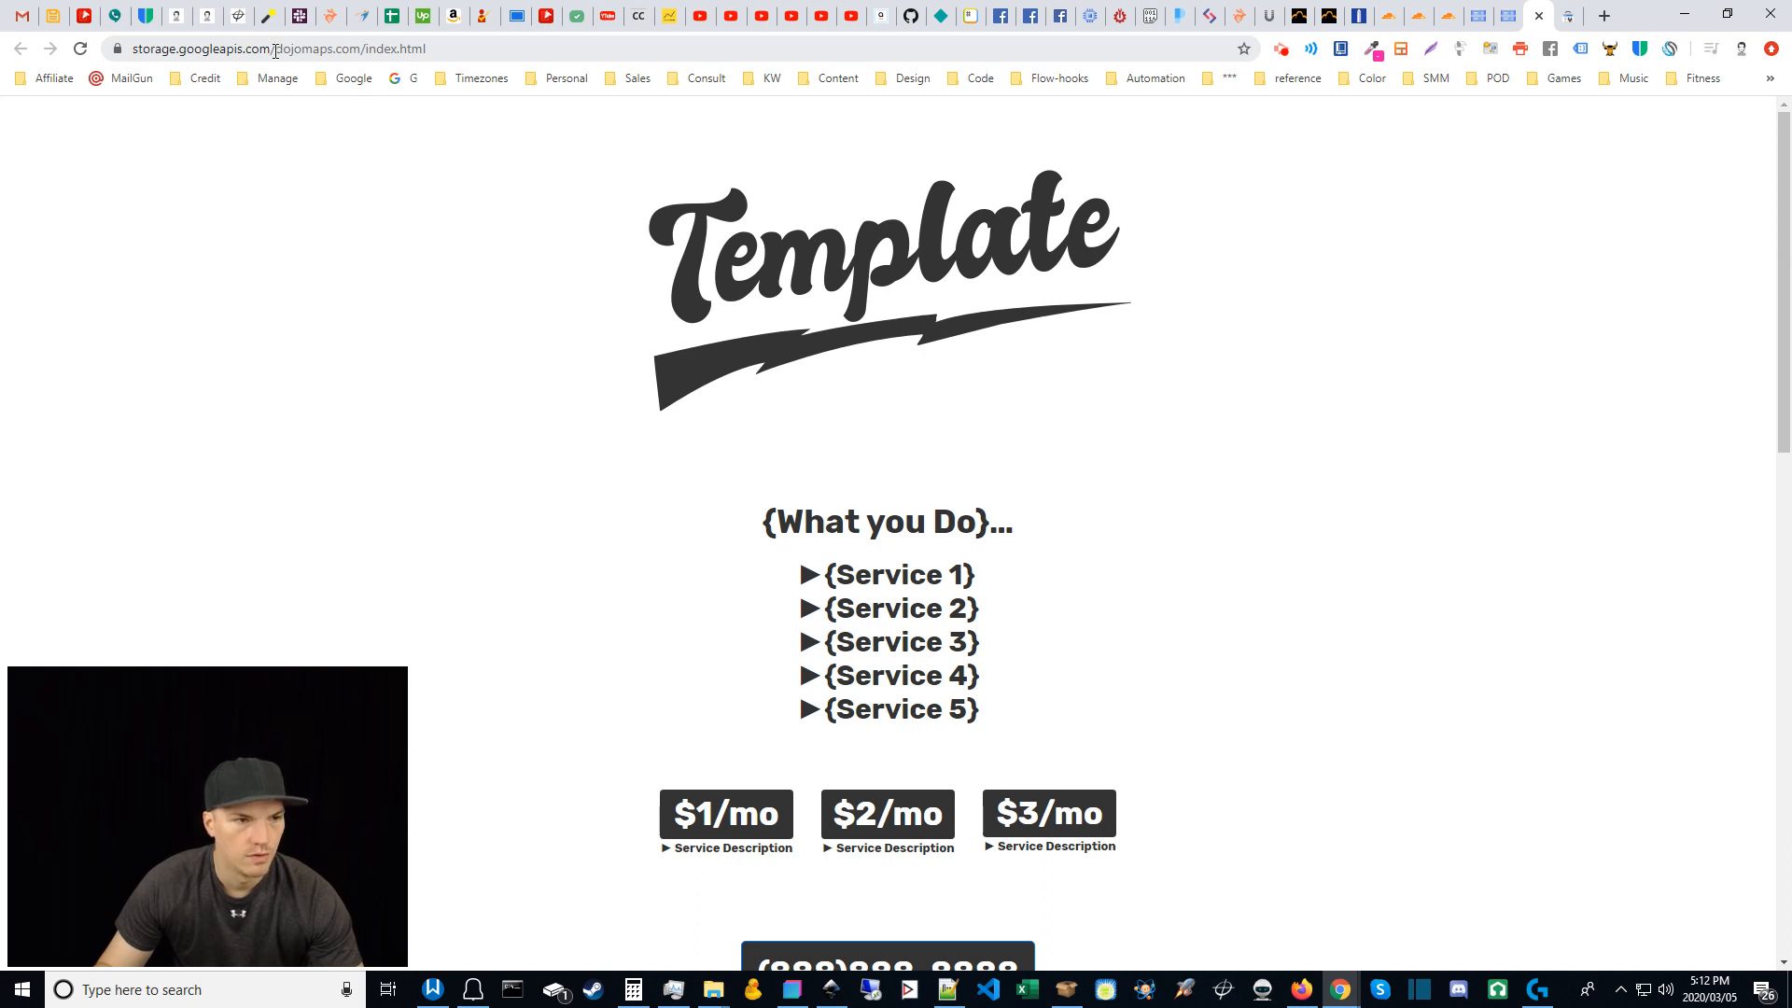
{"action": "left_click_drag", "start_coordinate": [272, 51], "coordinate": [134, 52]}
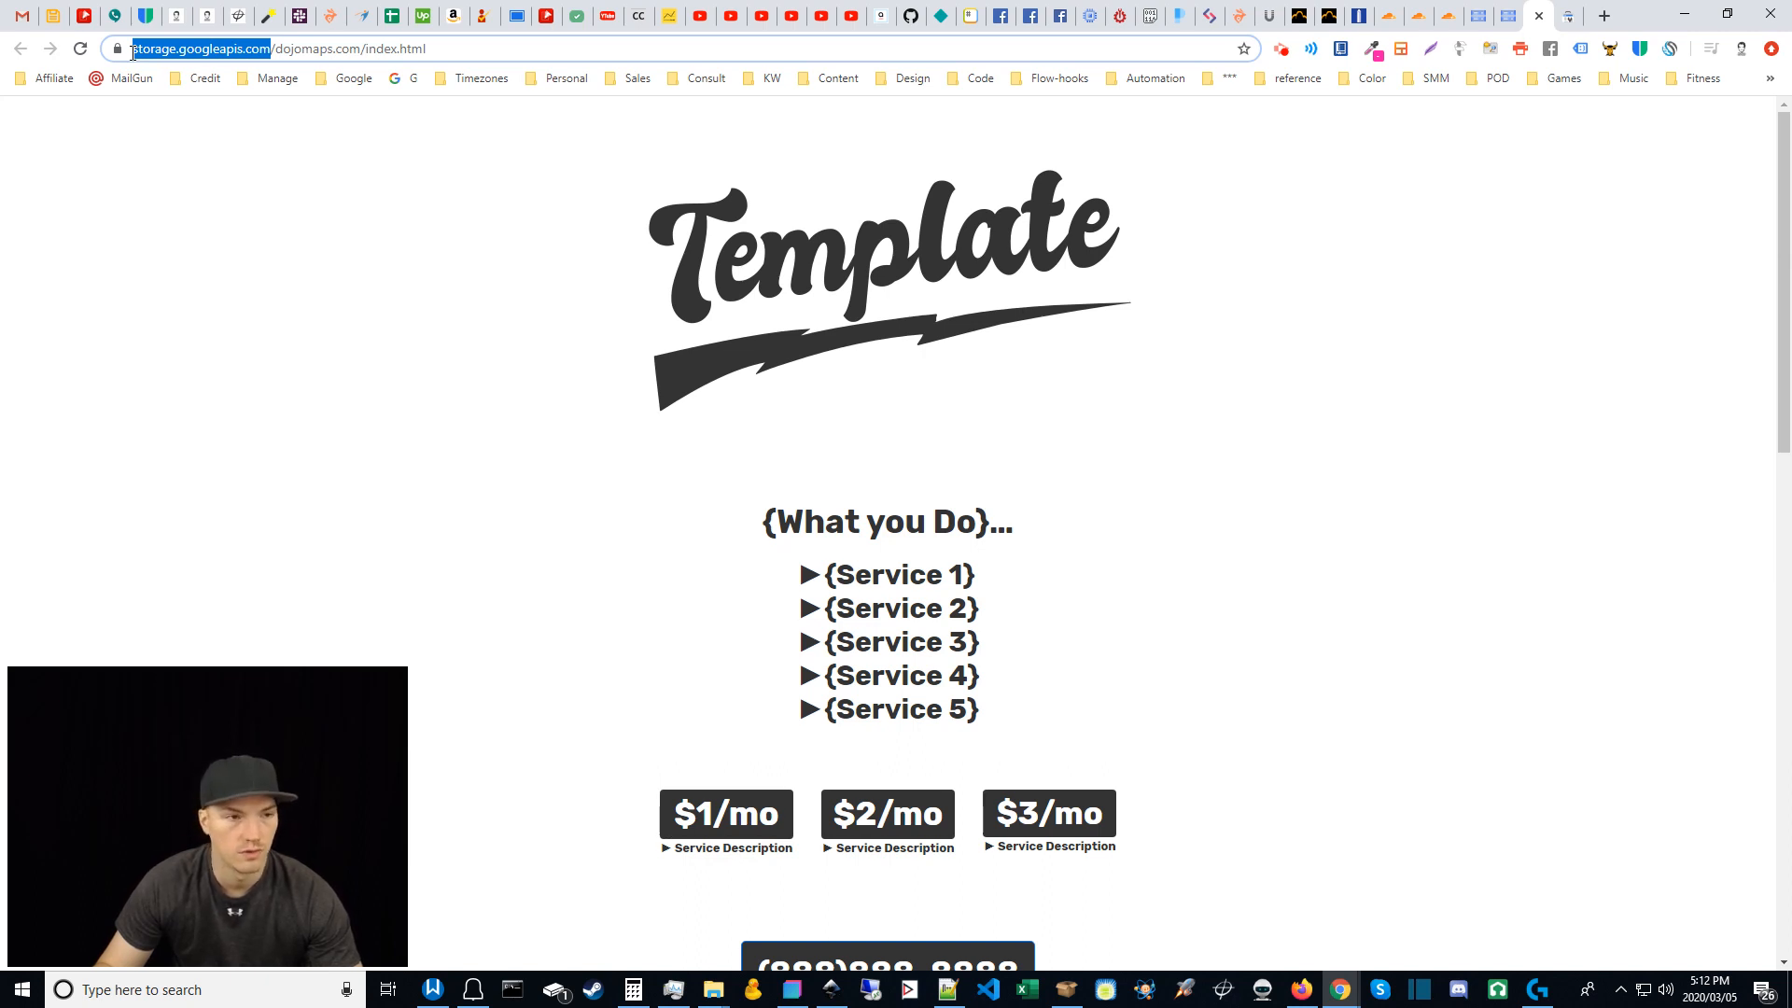
{"action": "left_click_drag", "start_coordinate": [132, 53], "coordinate": [318, 47]}
{"action": "key", "text": "ctrl+c"}
{"action": "left_click", "coordinate": [179, 51]}
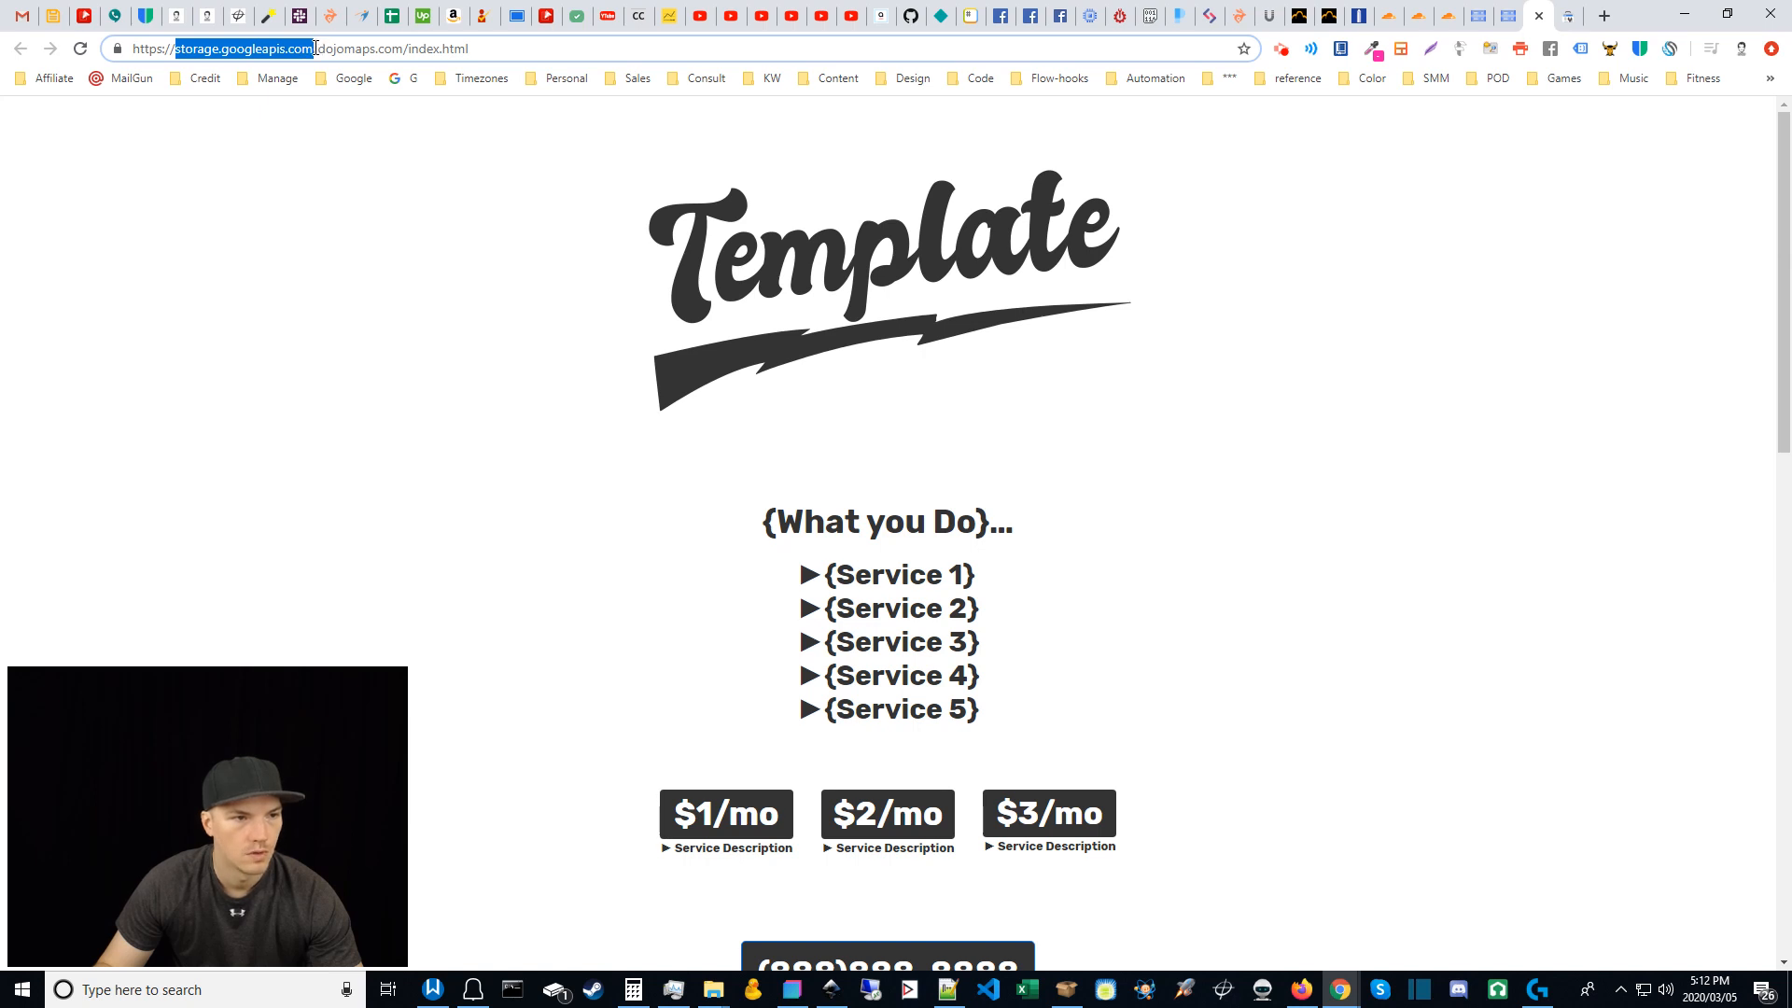
Step: Switch to Cloudflare's DNS management for dojomaps.com and start a new record of type CNAME
{"action": "left_click", "coordinate": [1391, 7]}
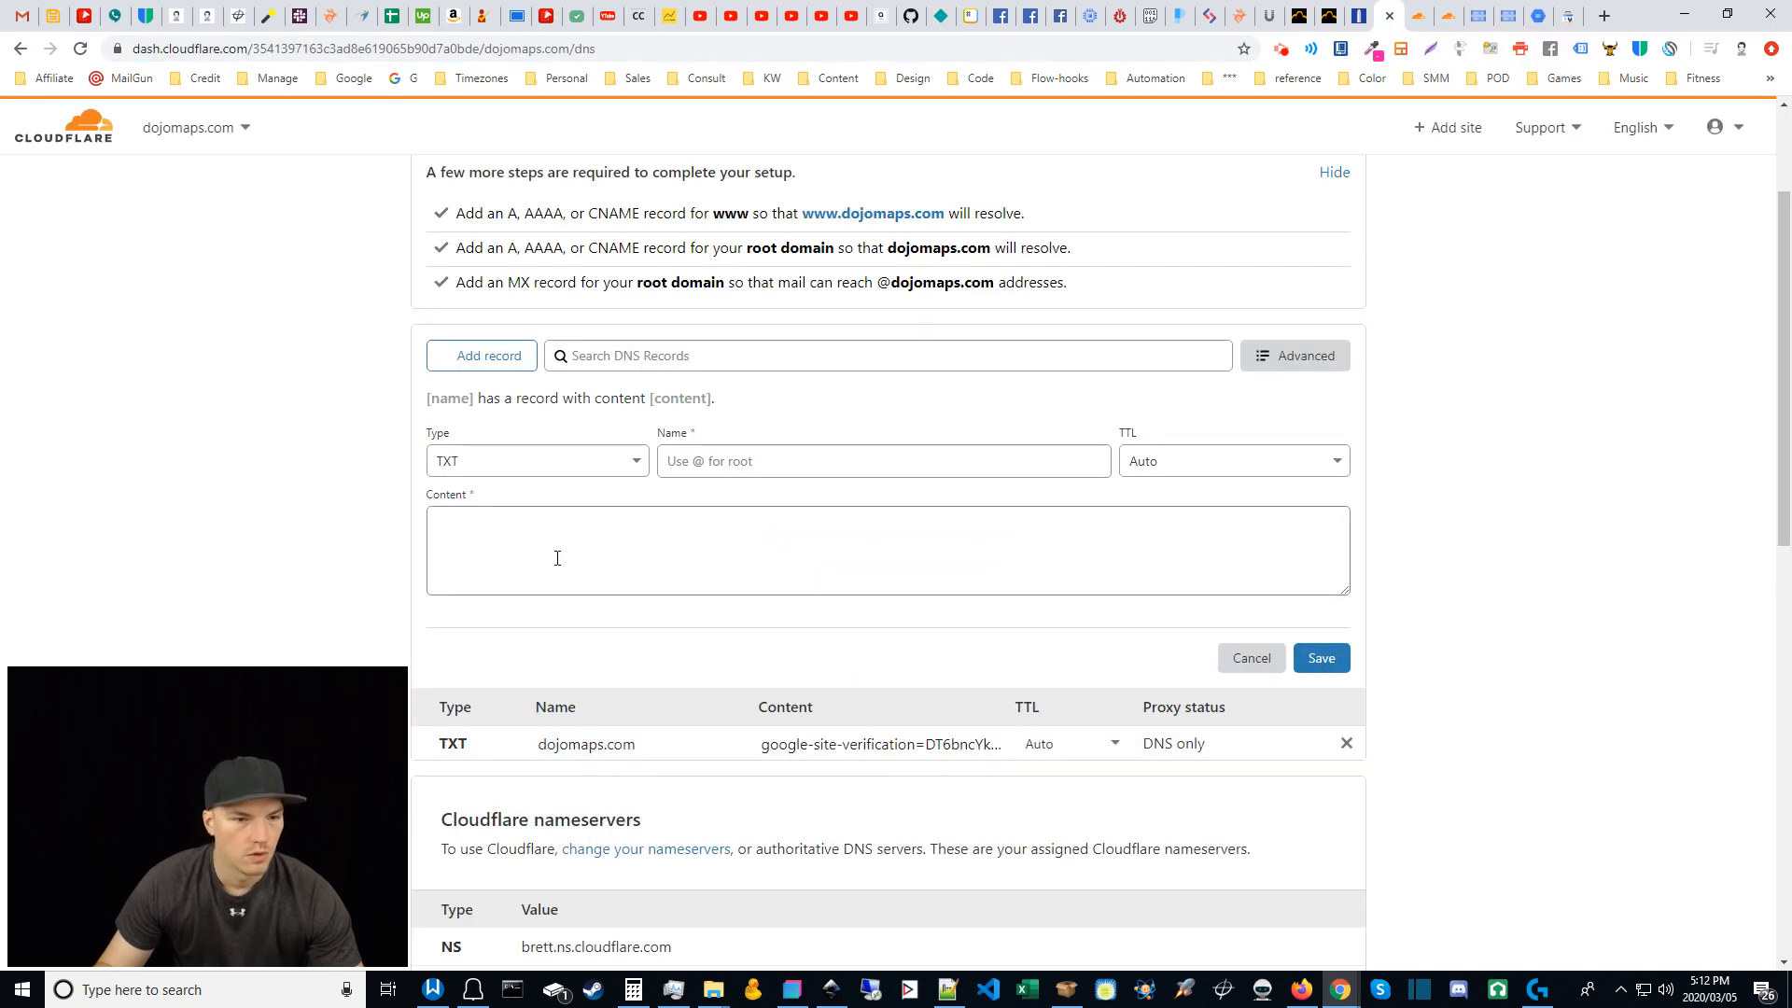
{"action": "left_click", "coordinate": [500, 358]}
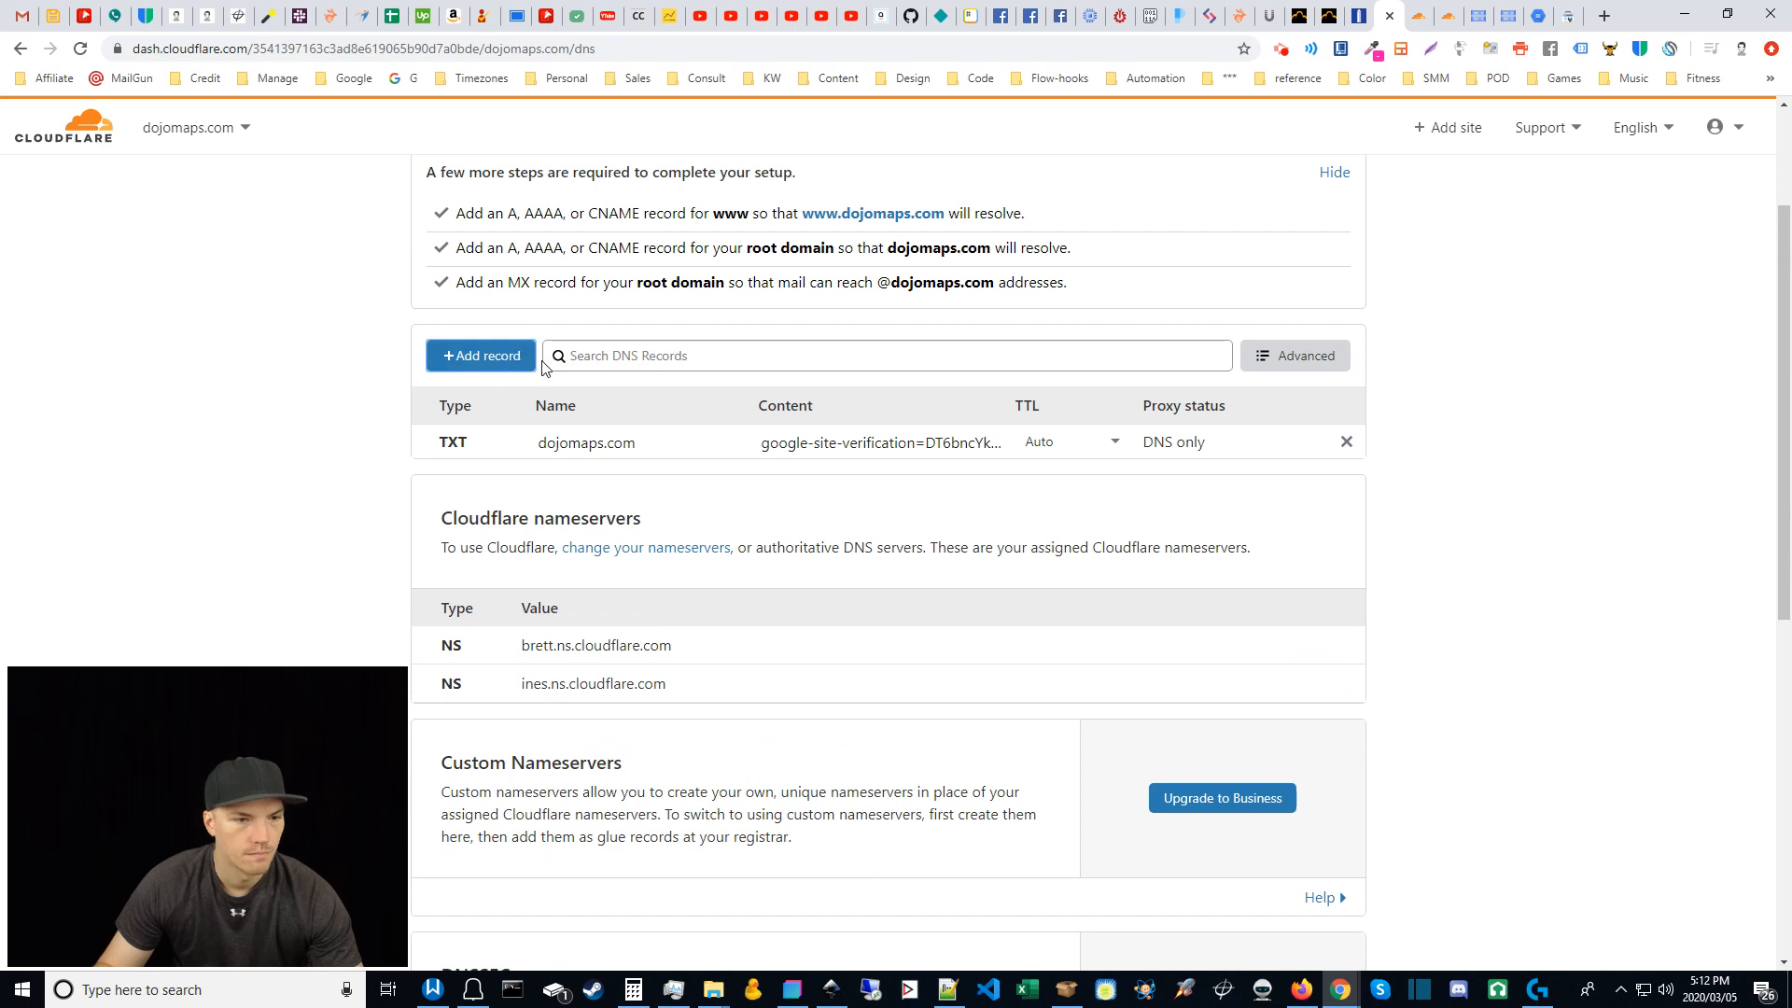
{"action": "left_click", "coordinate": [502, 362]}
{"action": "left_click", "coordinate": [633, 471]}
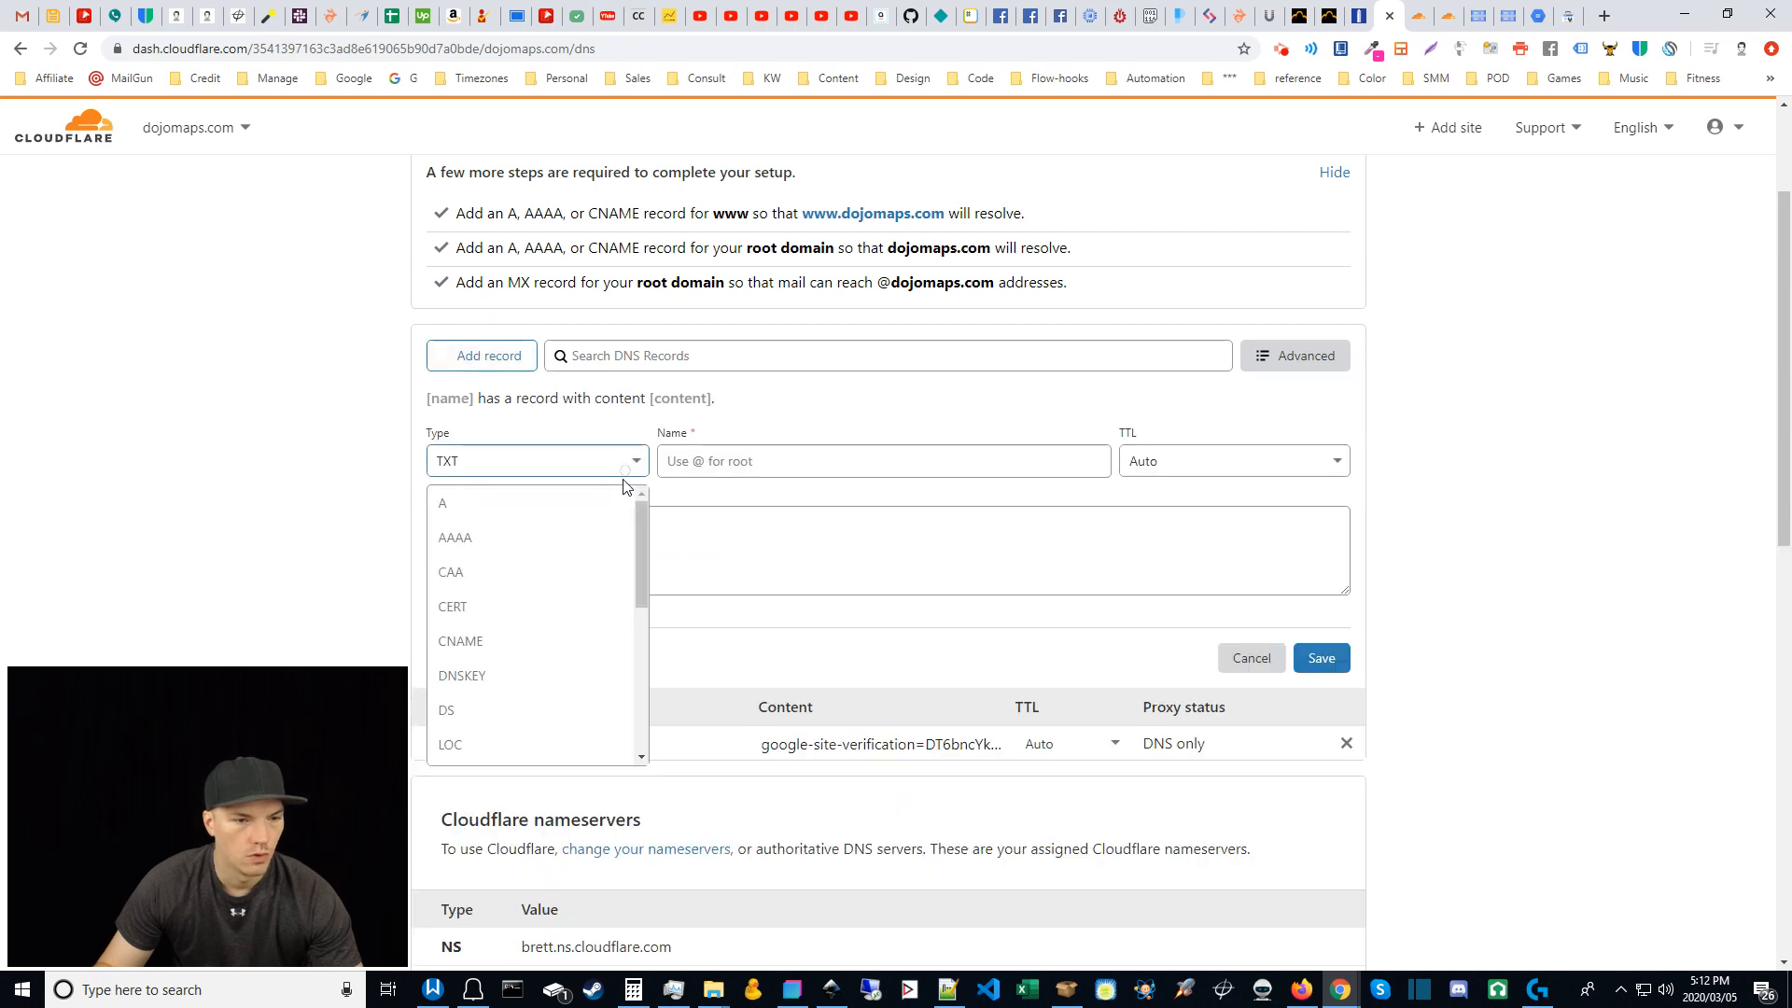
{"action": "left_click_drag", "start_coordinate": [642, 519], "coordinate": [638, 541]}
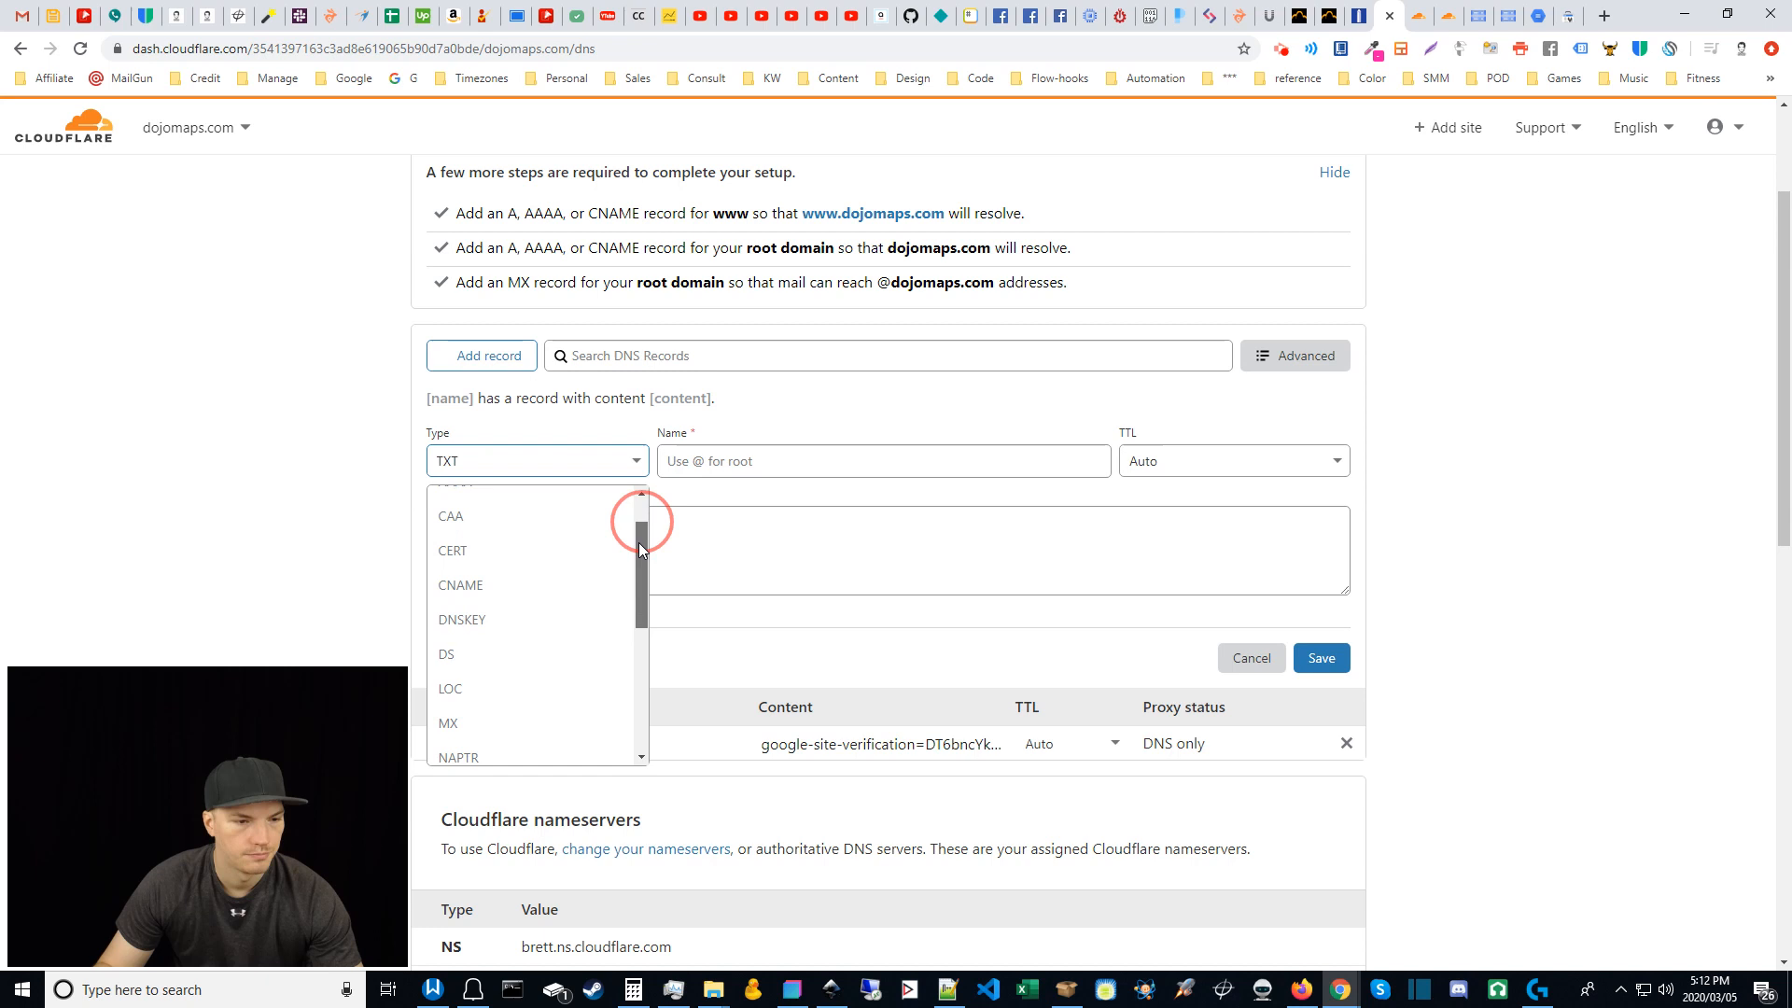
{"action": "left_click", "coordinate": [450, 585]}
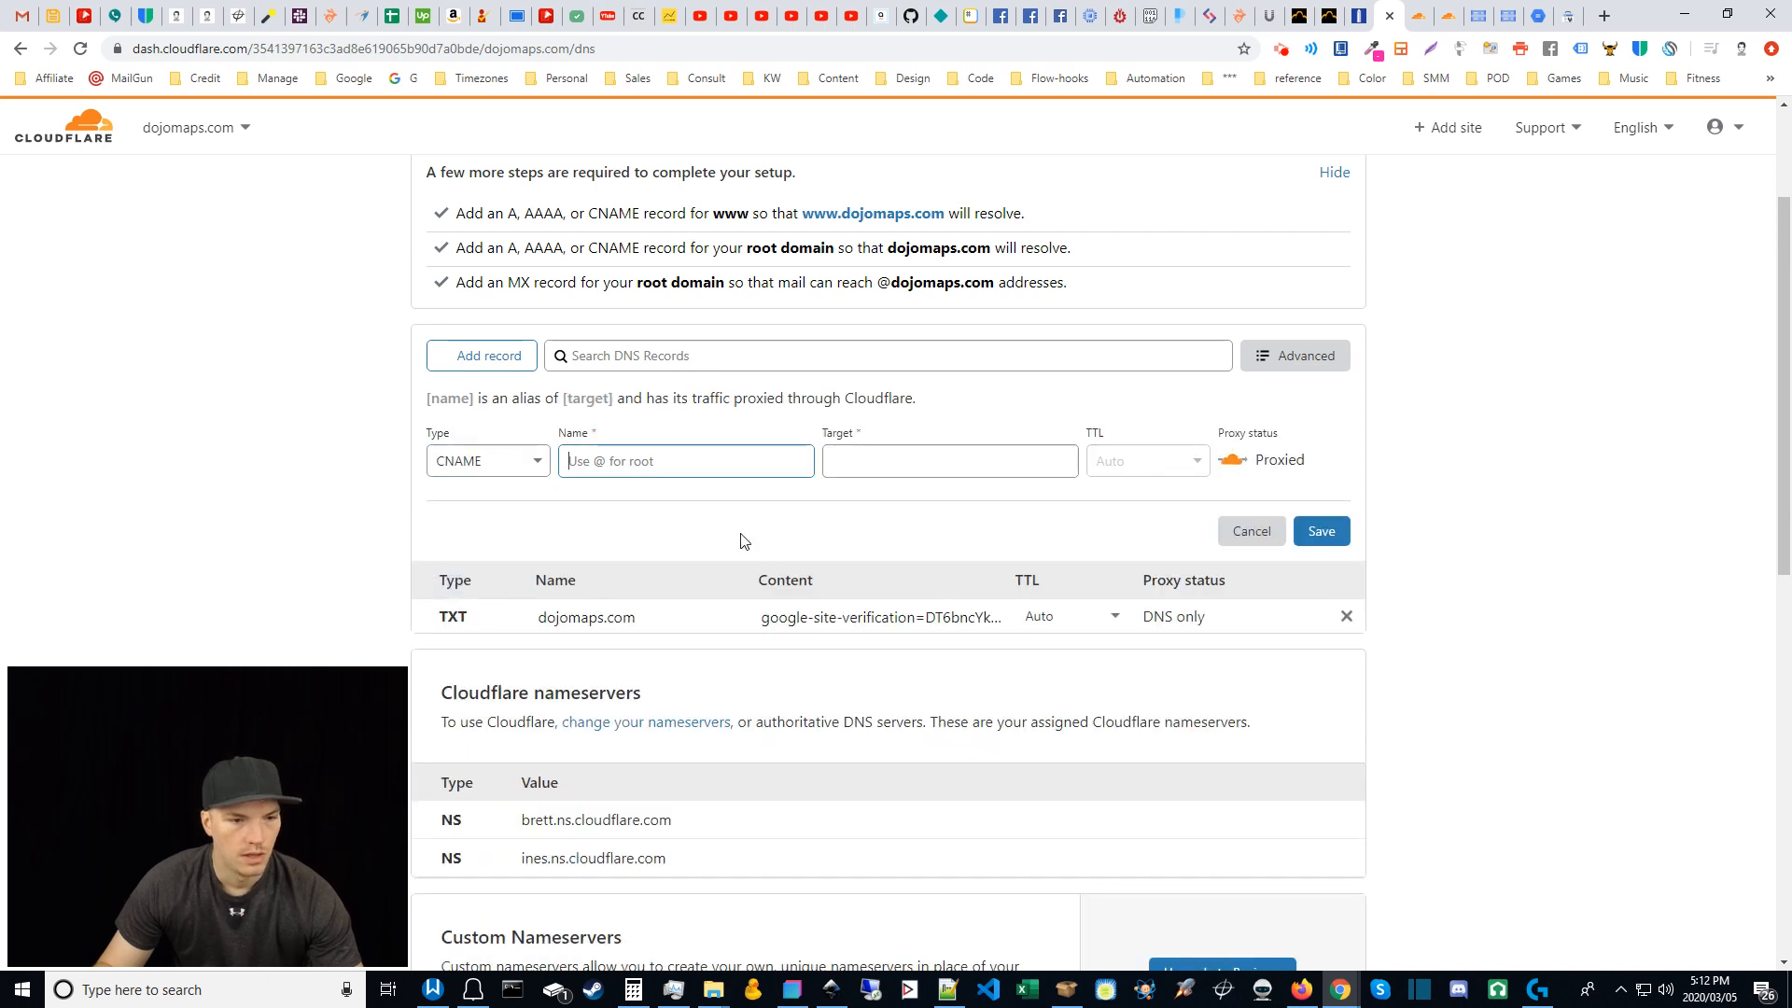
Step: Name the CNAME record @, paste storage.googleapis.com as its target and save it as Proxied
{"action": "left_click", "coordinate": [874, 453]}
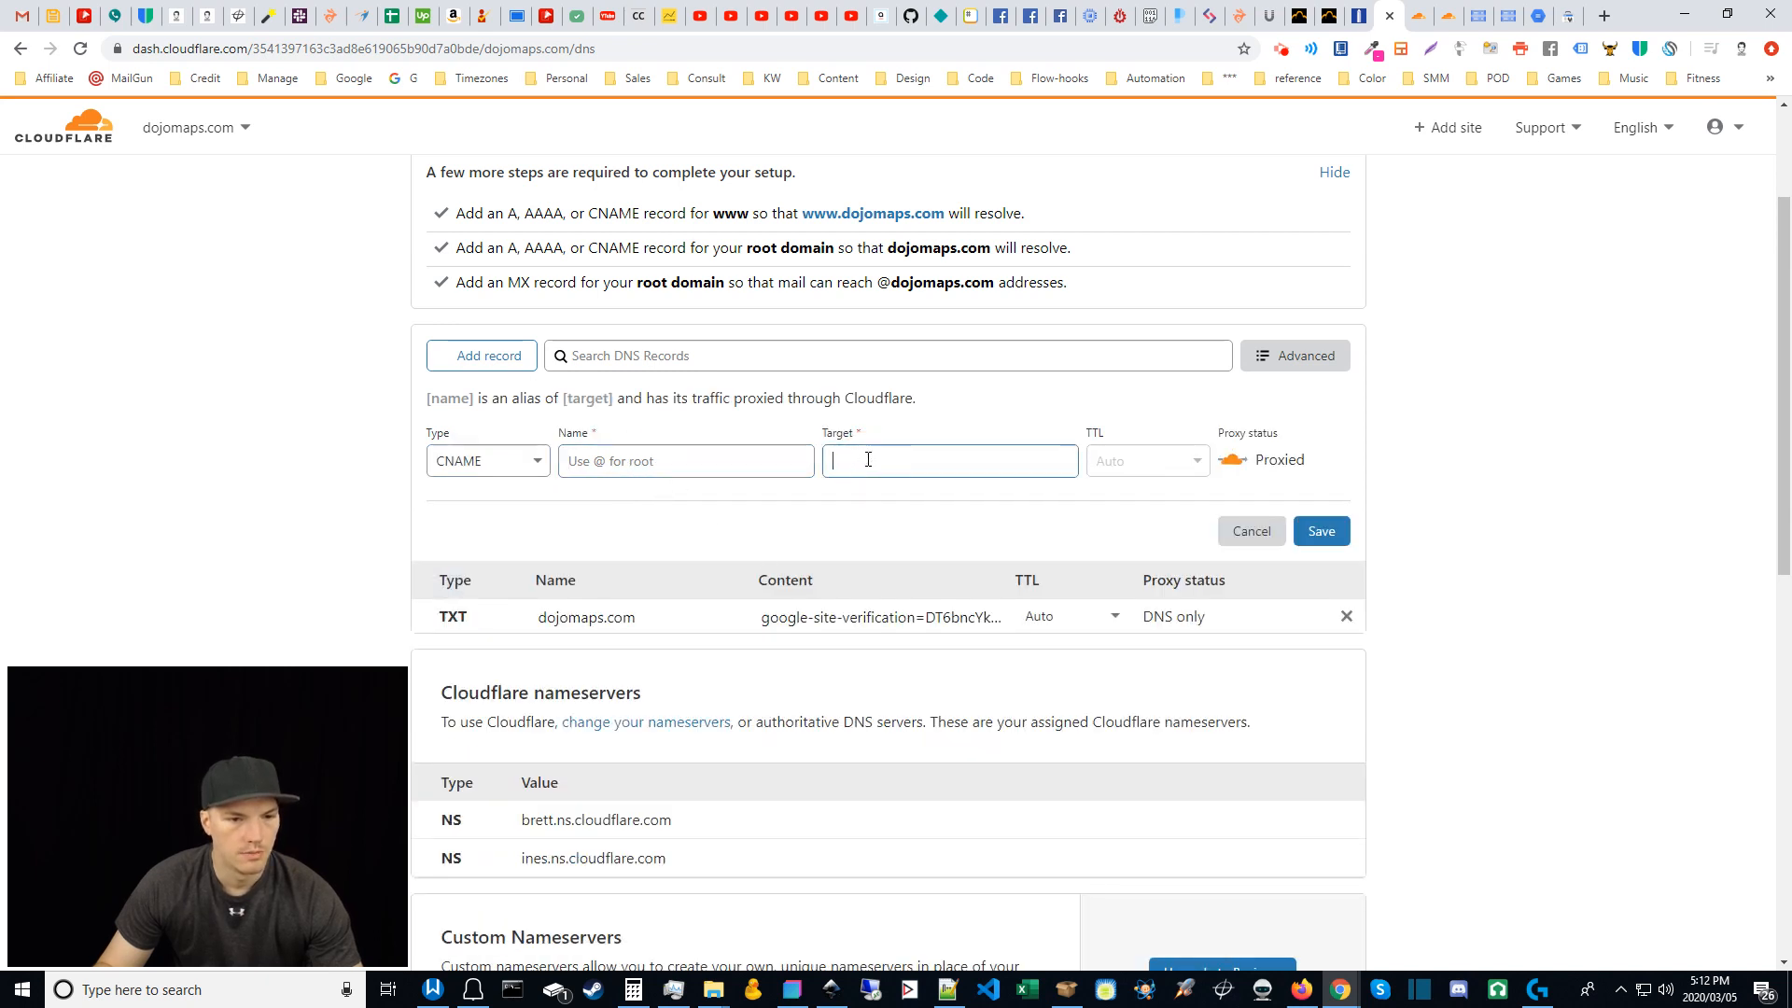
{"action": "left_click", "coordinate": [730, 462]}
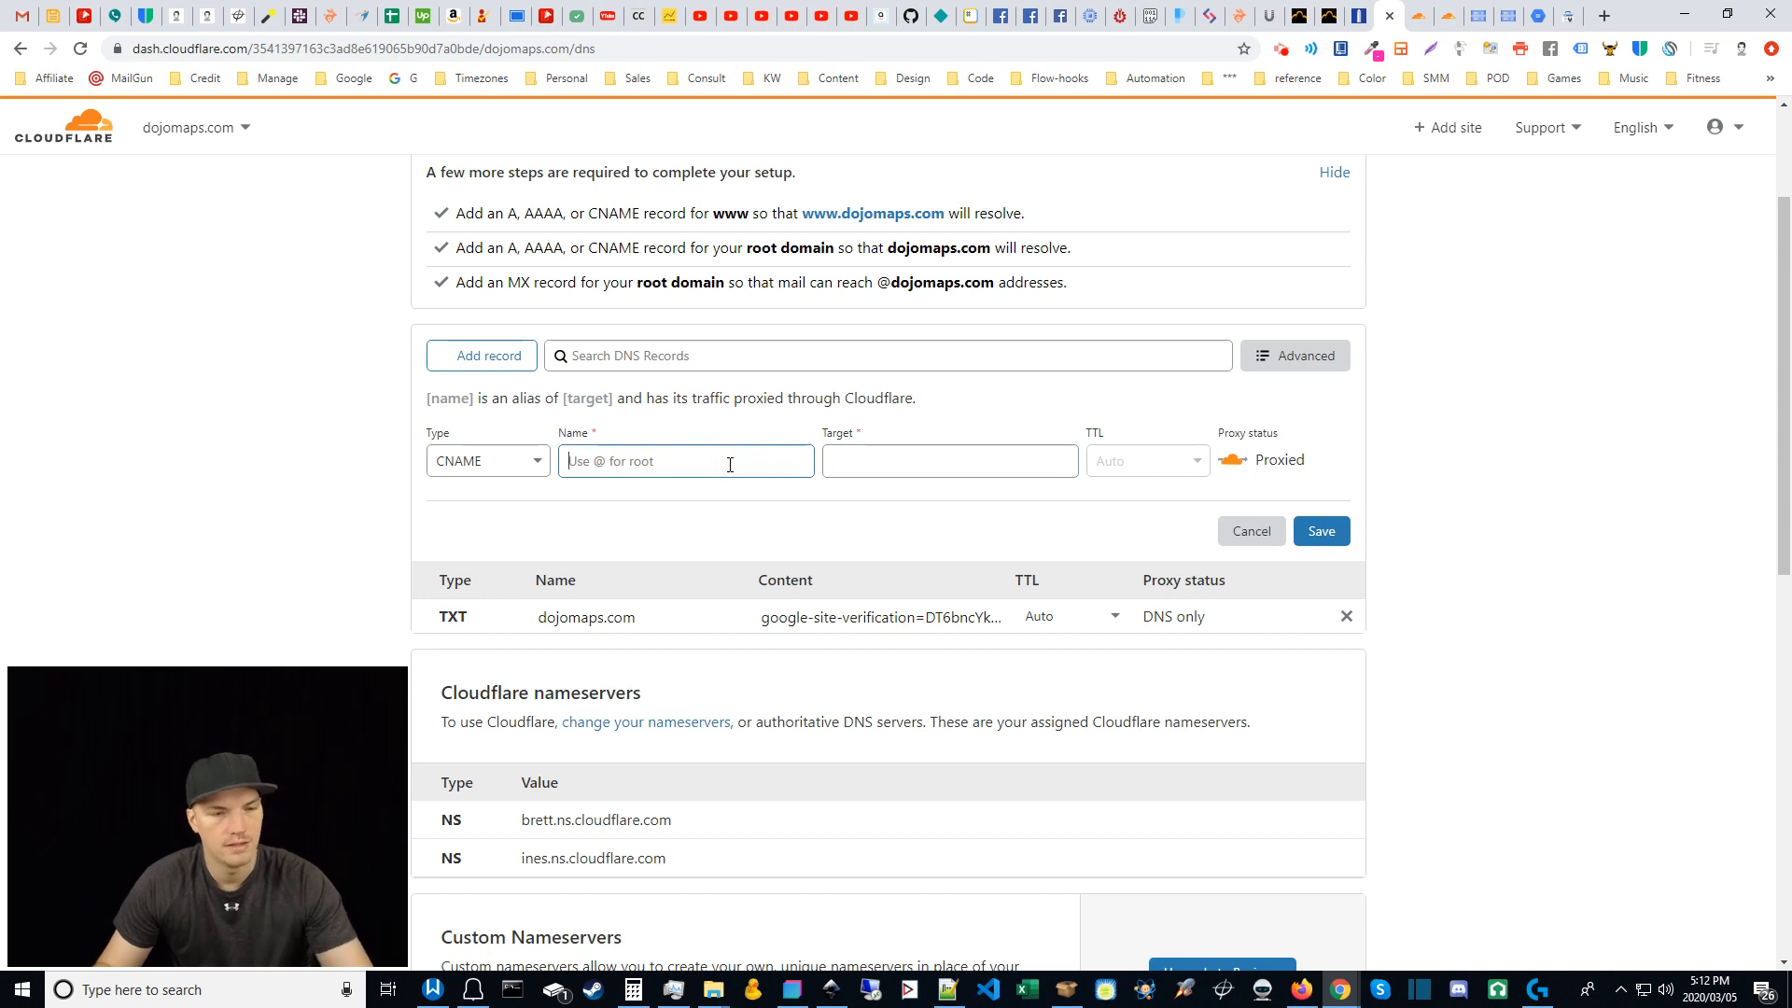
{"action": "type", "text": "@"}
{"action": "left_click", "coordinate": [864, 464]}
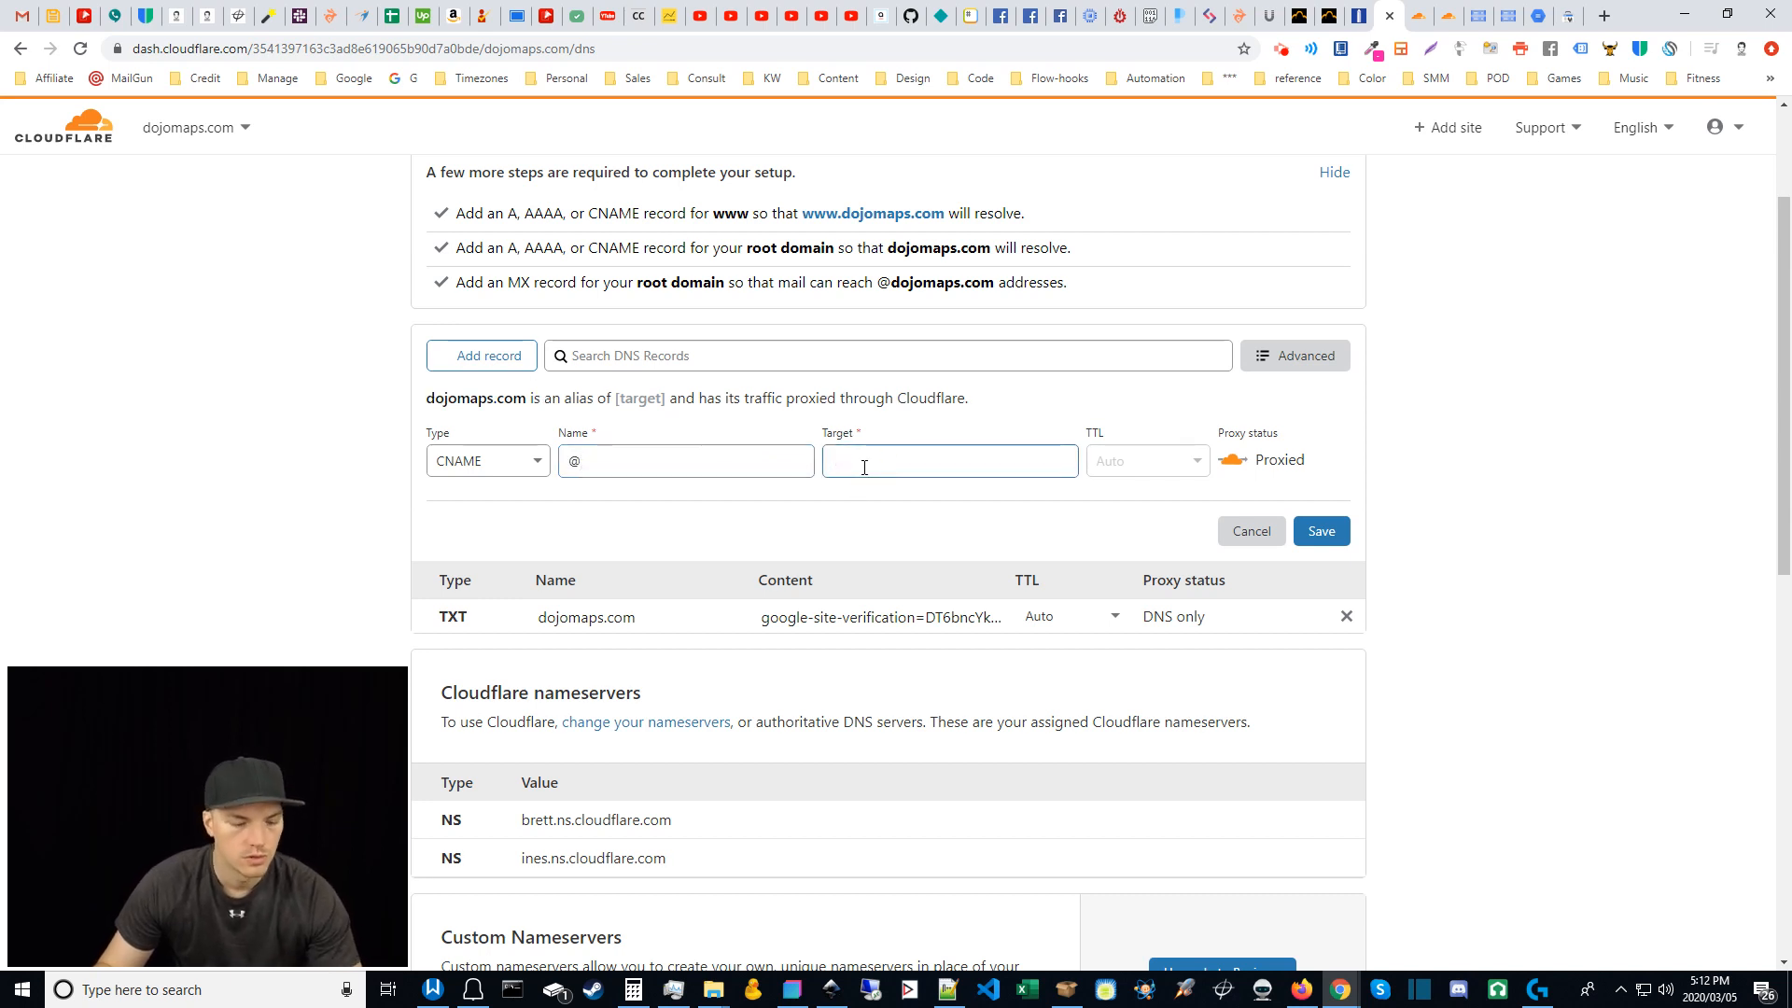
{"action": "key", "text": "ctrl+v"}
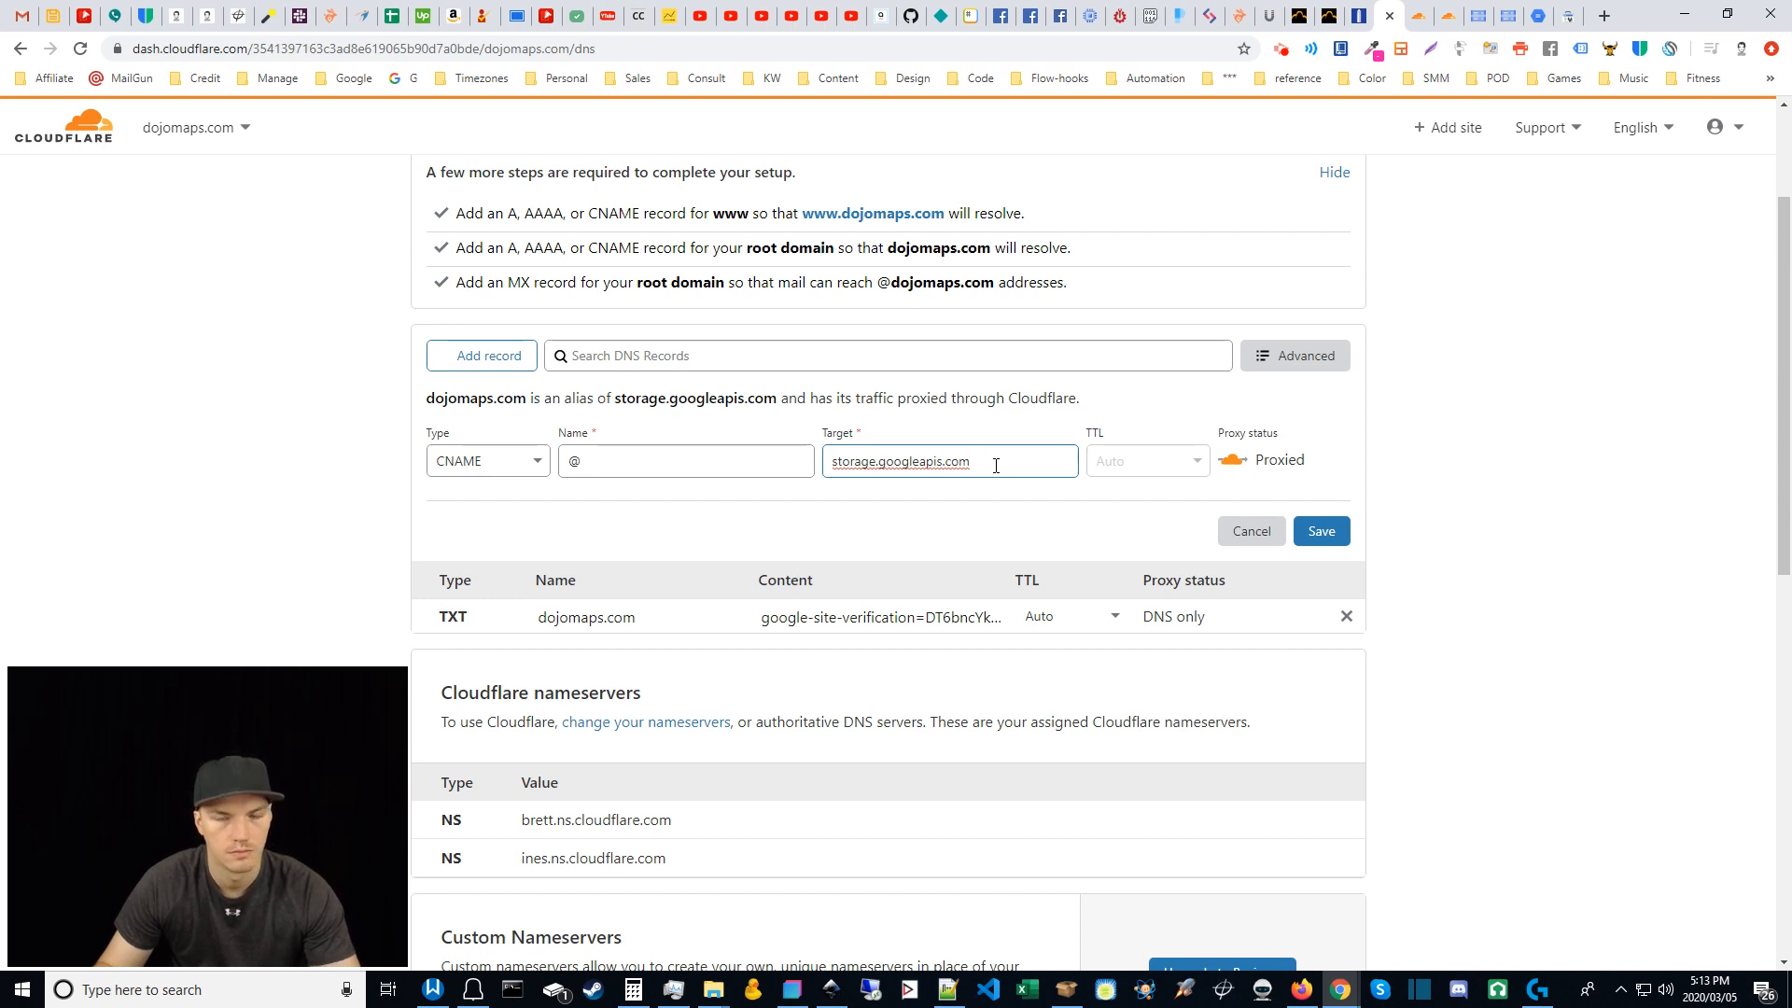
{"action": "left_click", "coordinate": [1444, 519]}
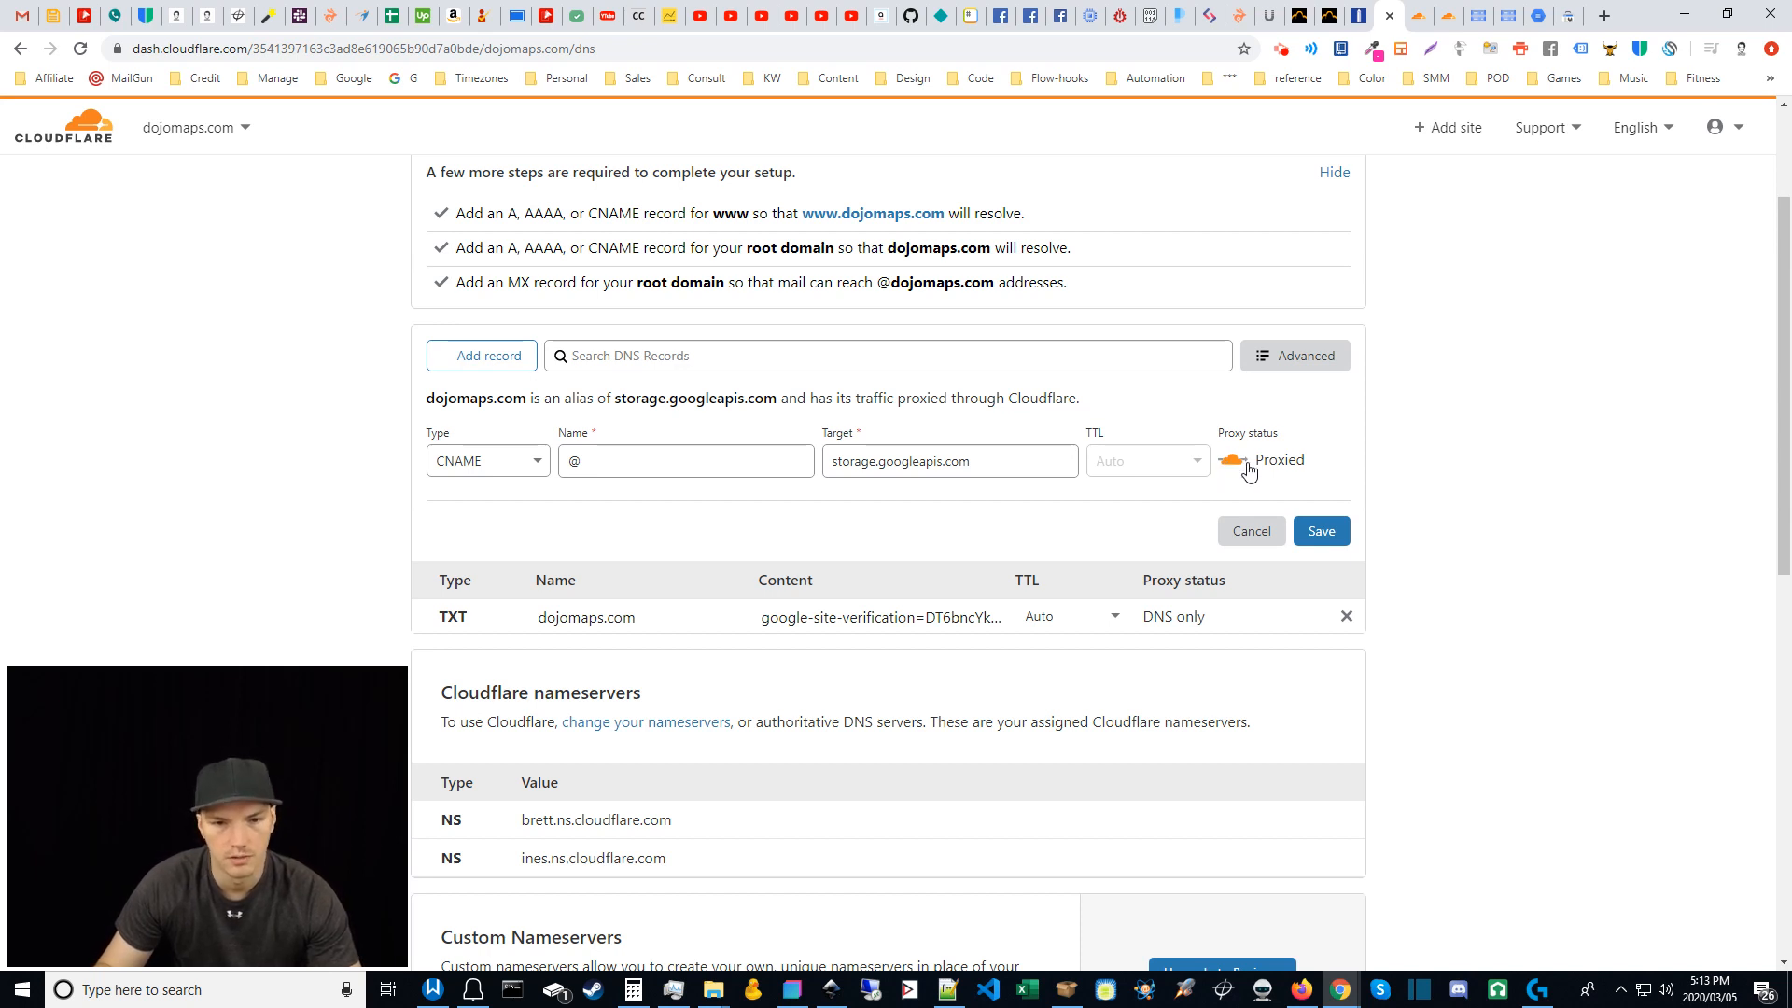
{"action": "left_click", "coordinate": [1329, 535]}
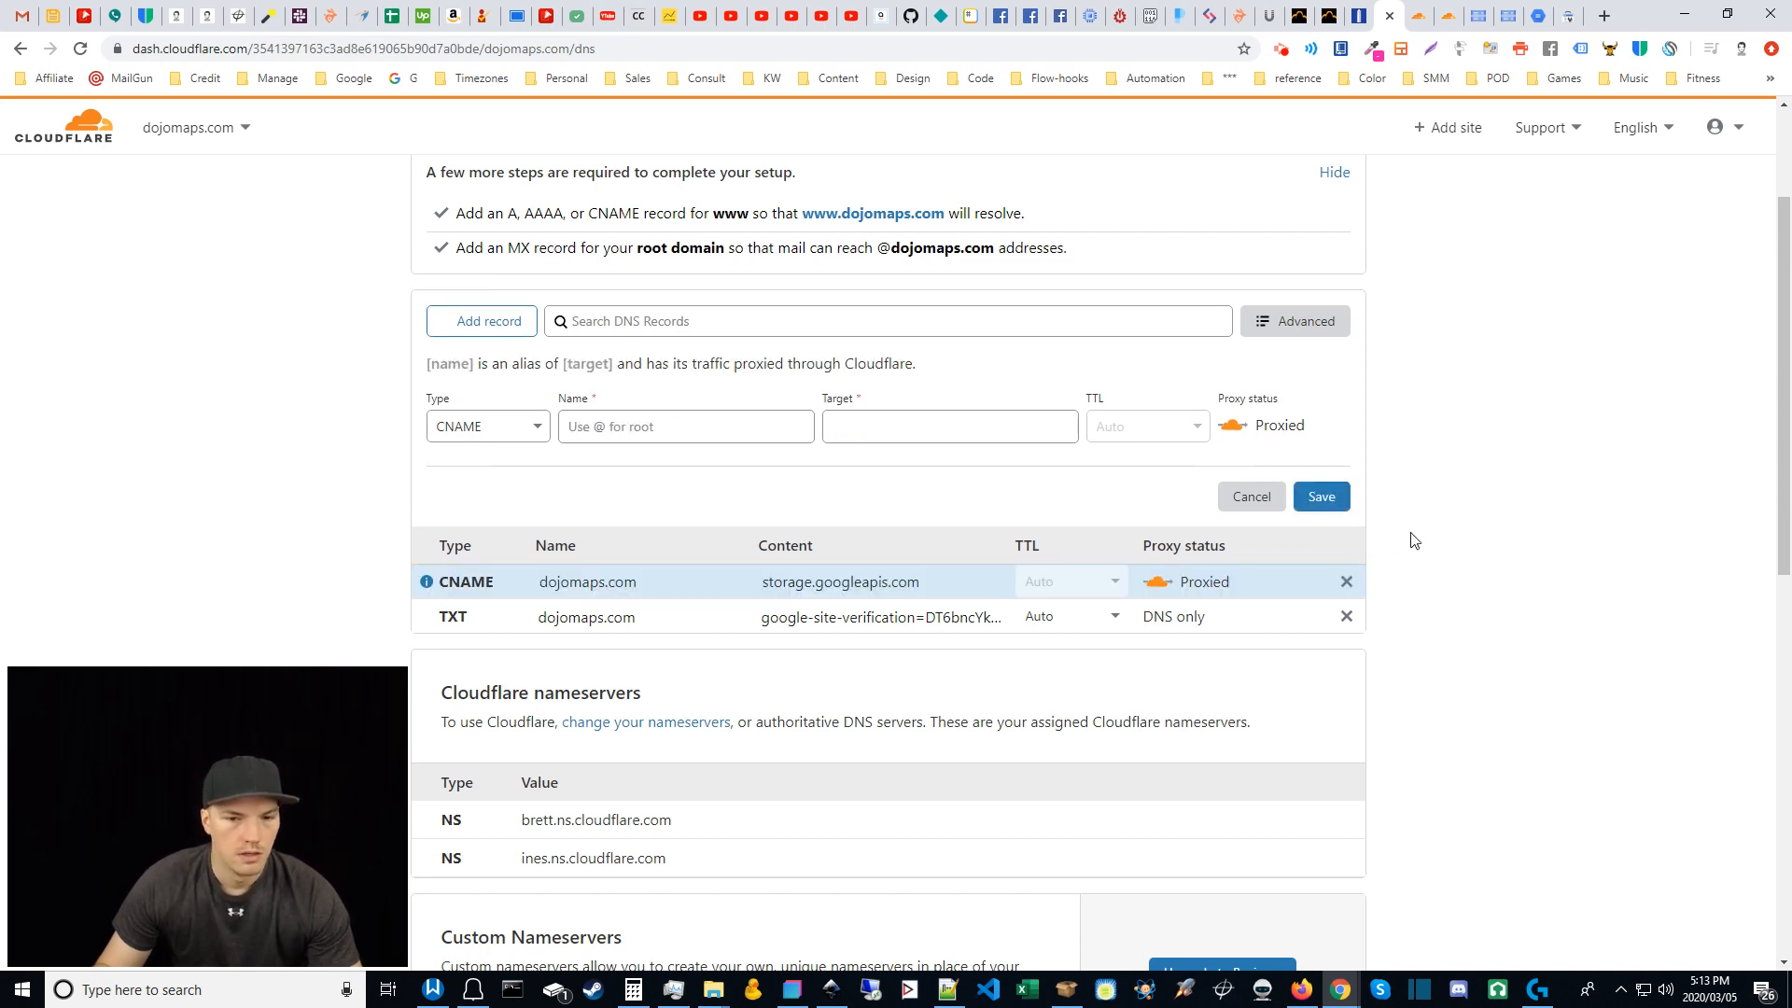
{"action": "left_click", "coordinate": [1442, 521]}
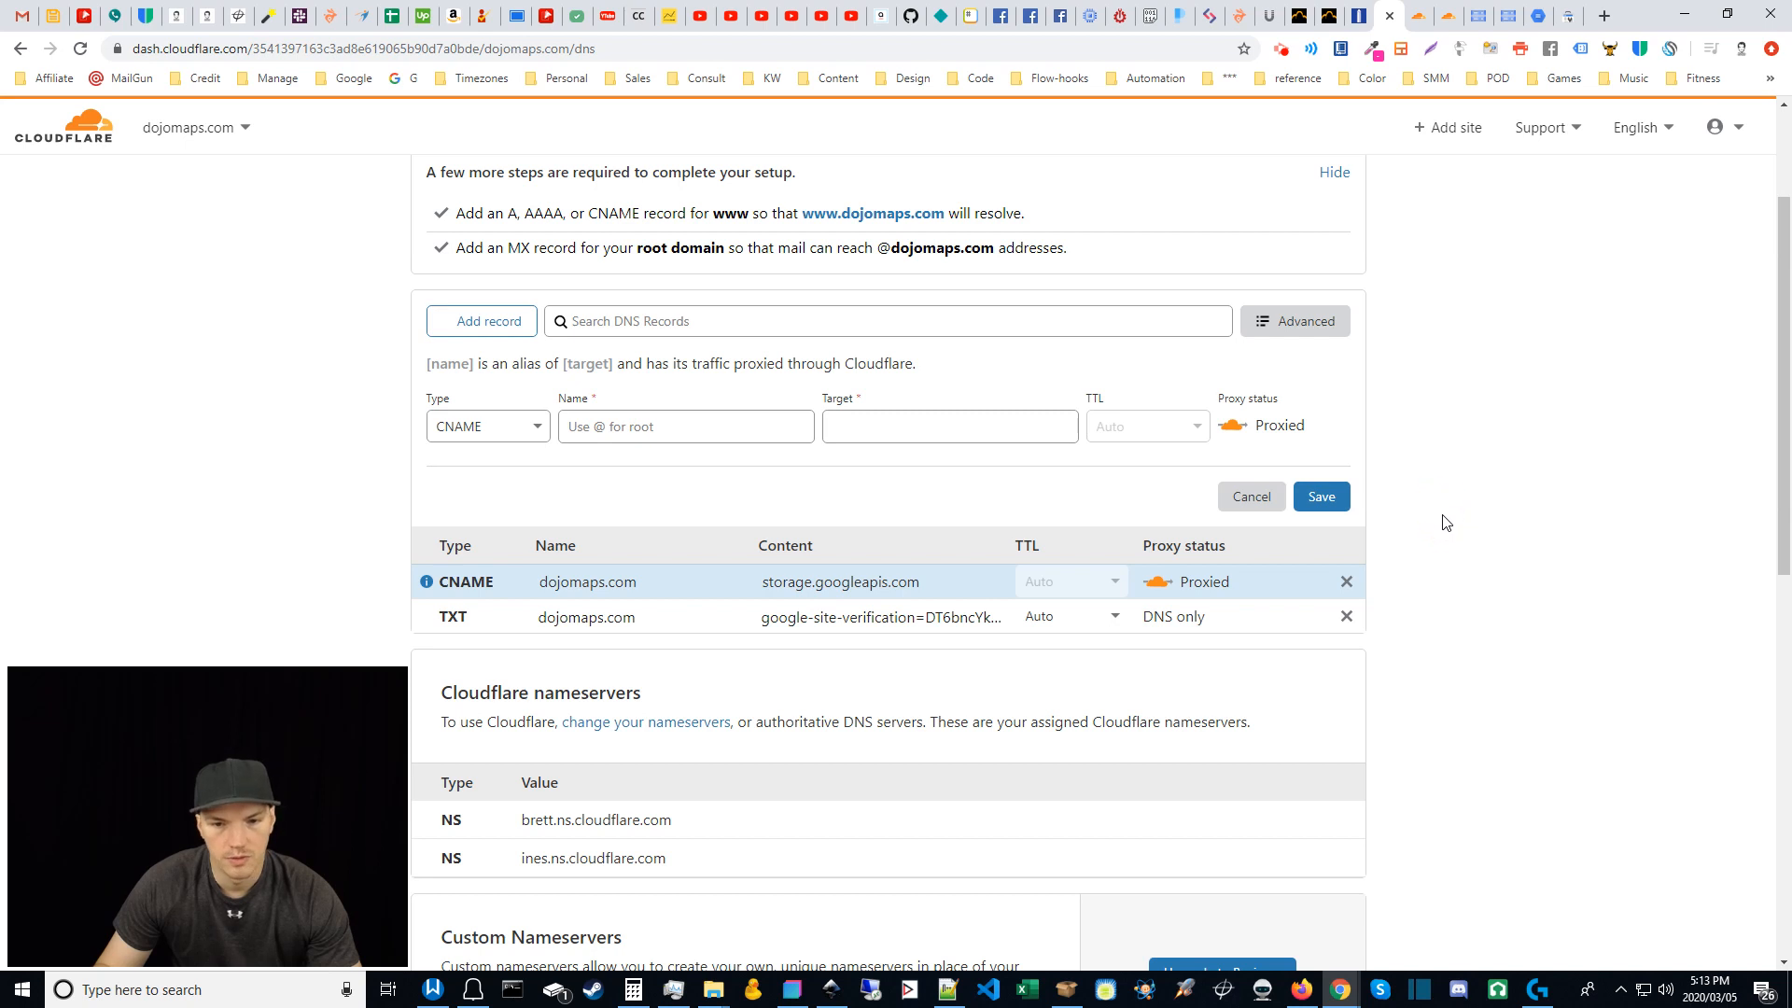
Step: Add and save a proxied A record named www with the IPv4 address 192.0.2.1
{"action": "scroll", "coordinate": [1785, 472], "scroll_direction": "up", "scroll_amount": 1}
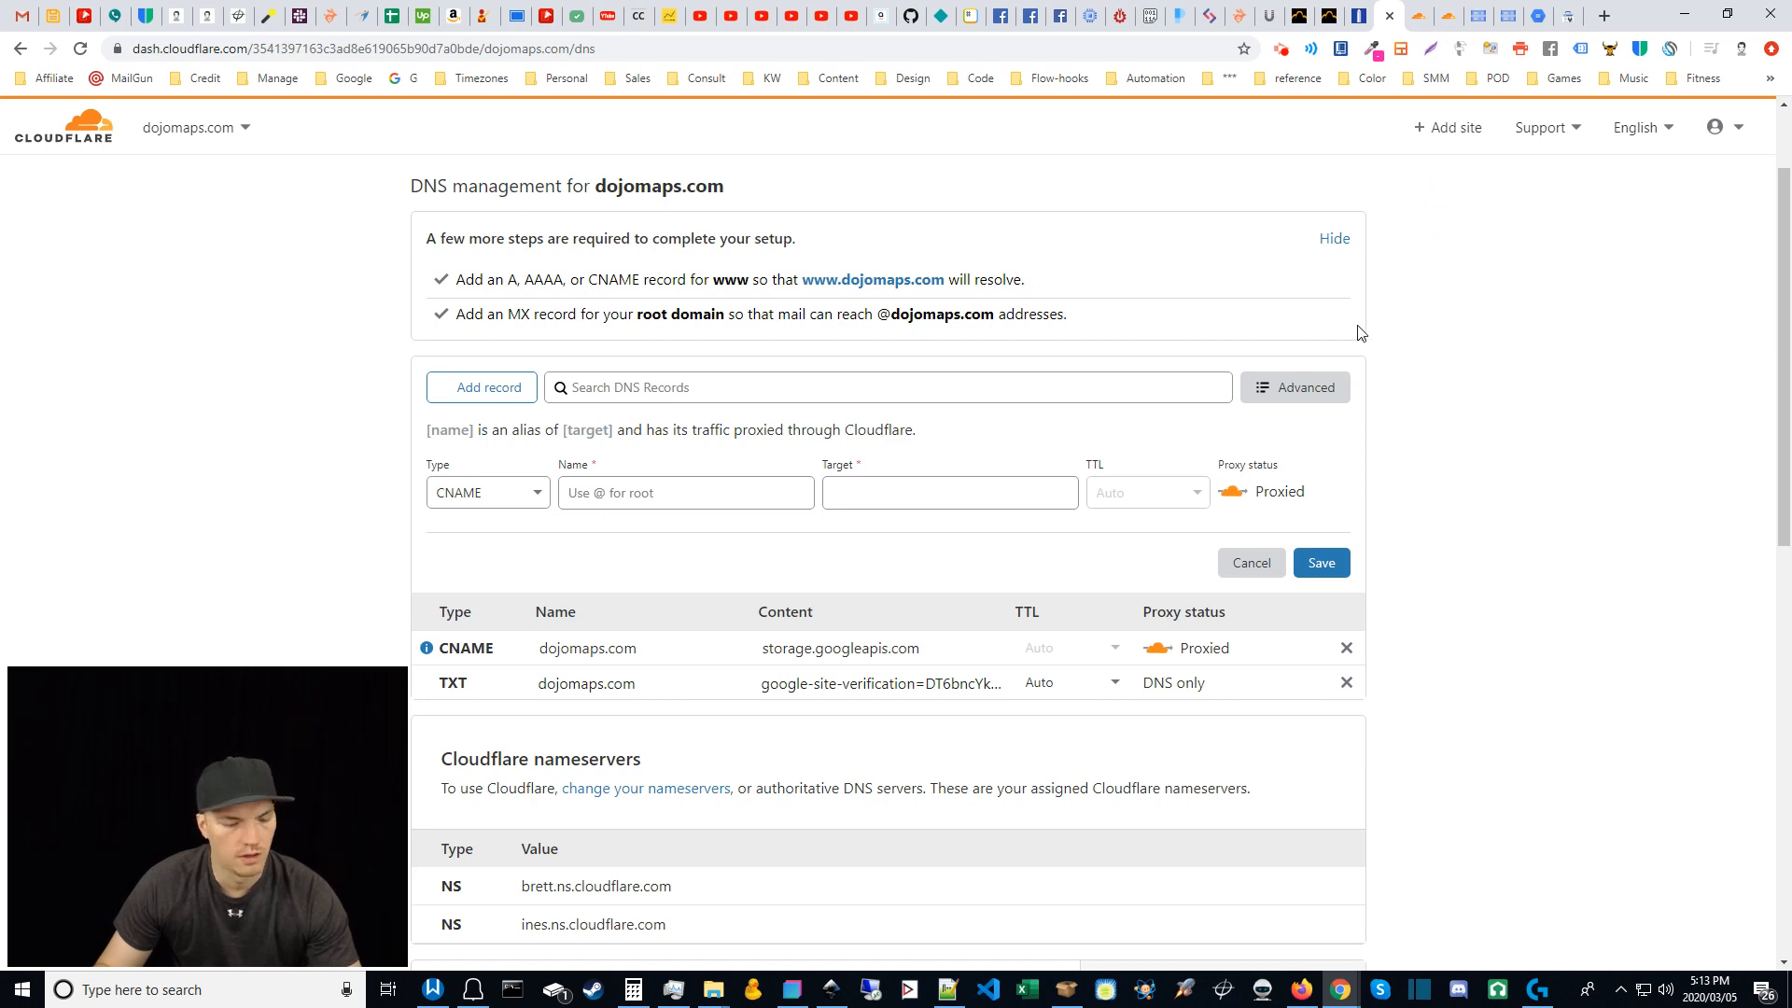
{"action": "left_click", "coordinate": [539, 491]}
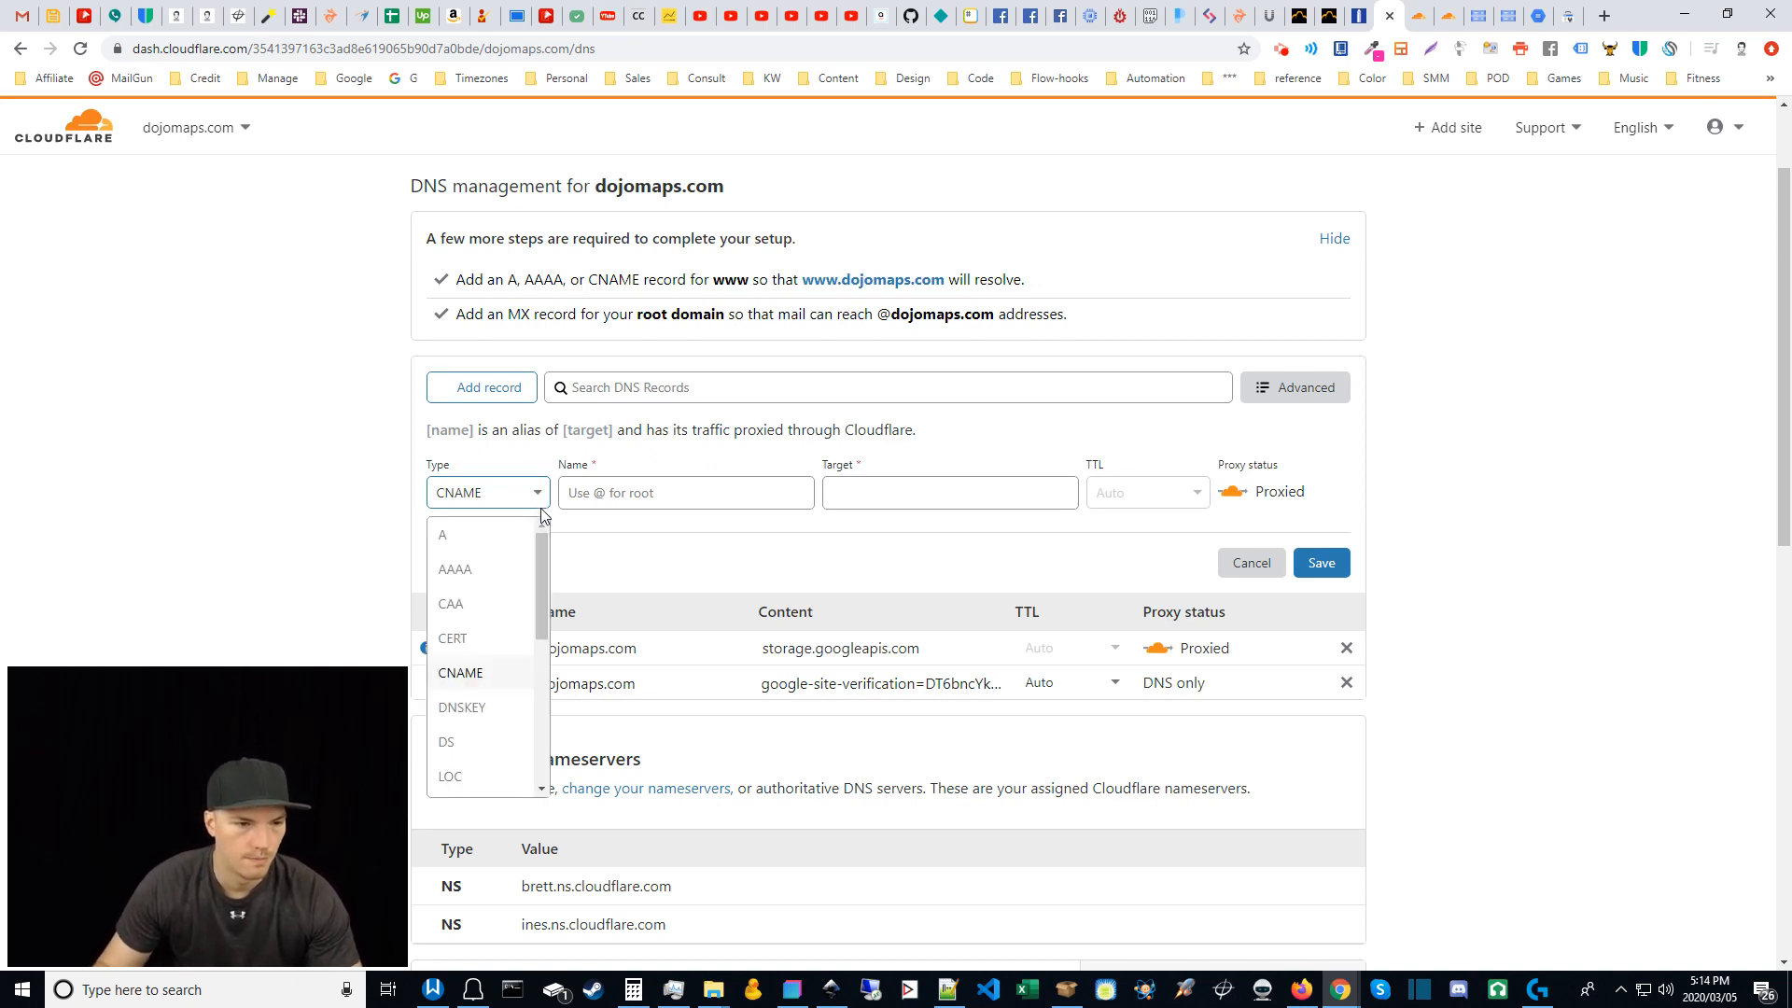
{"action": "left_click", "coordinate": [477, 538]}
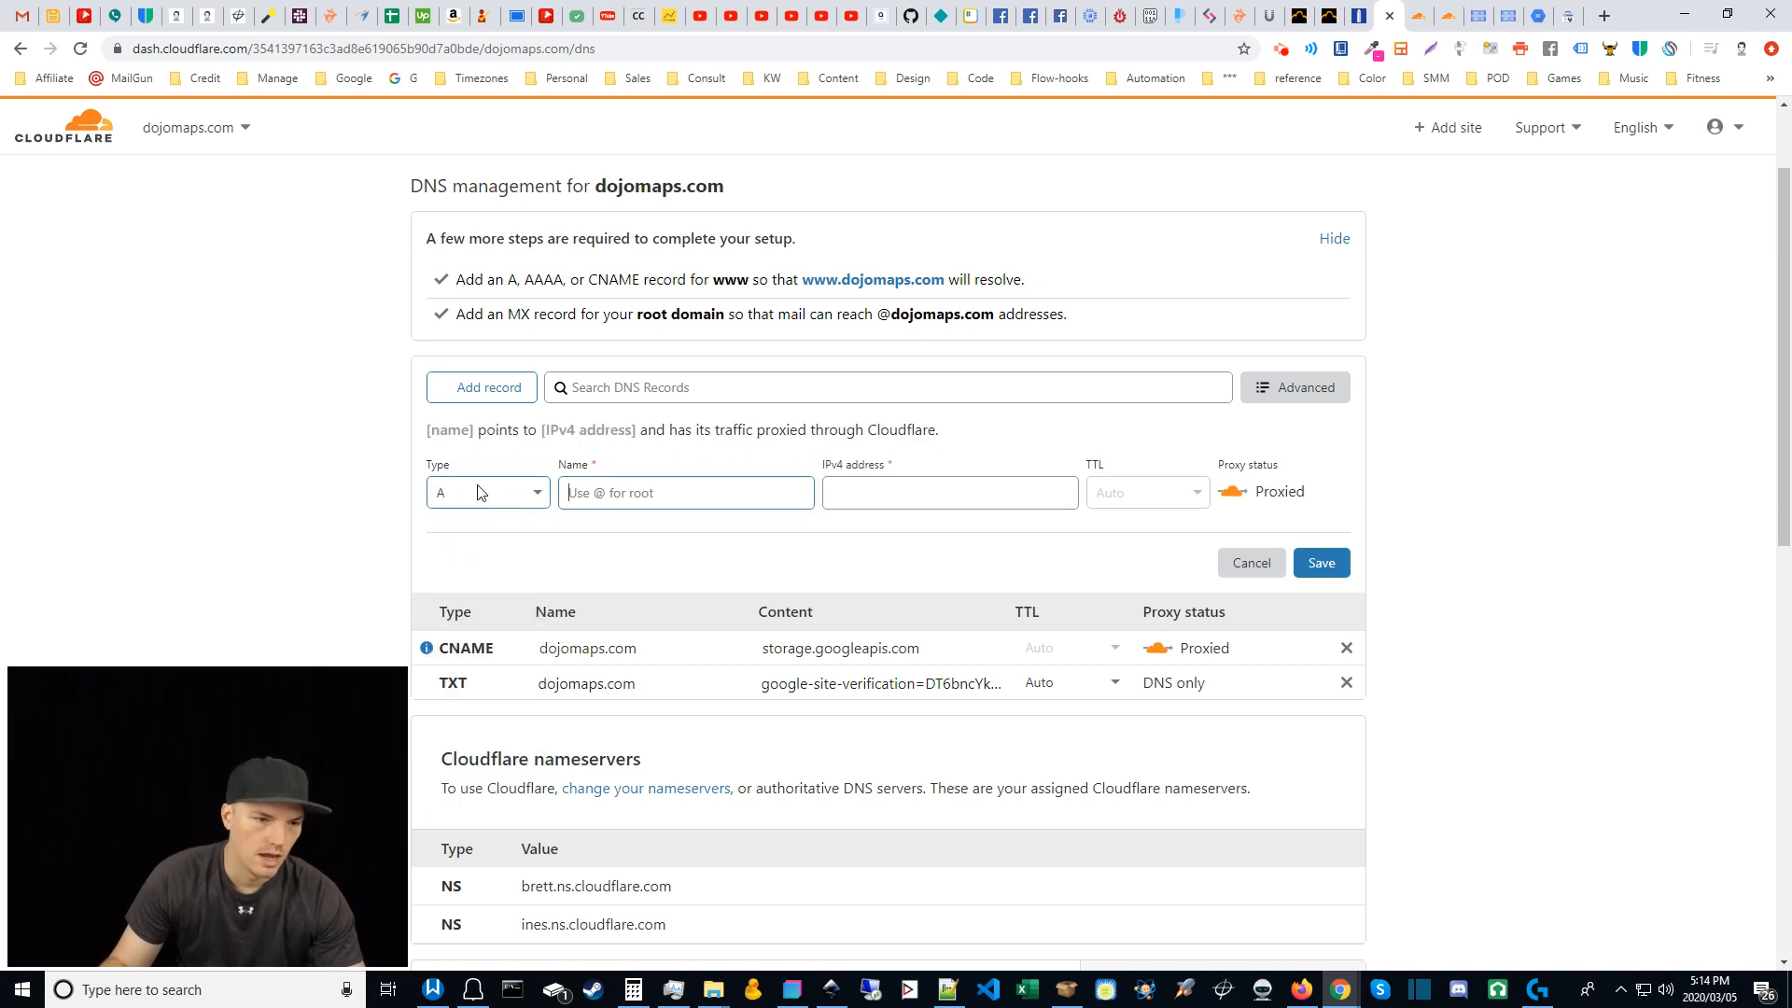
{"action": "type", "text": "www"}
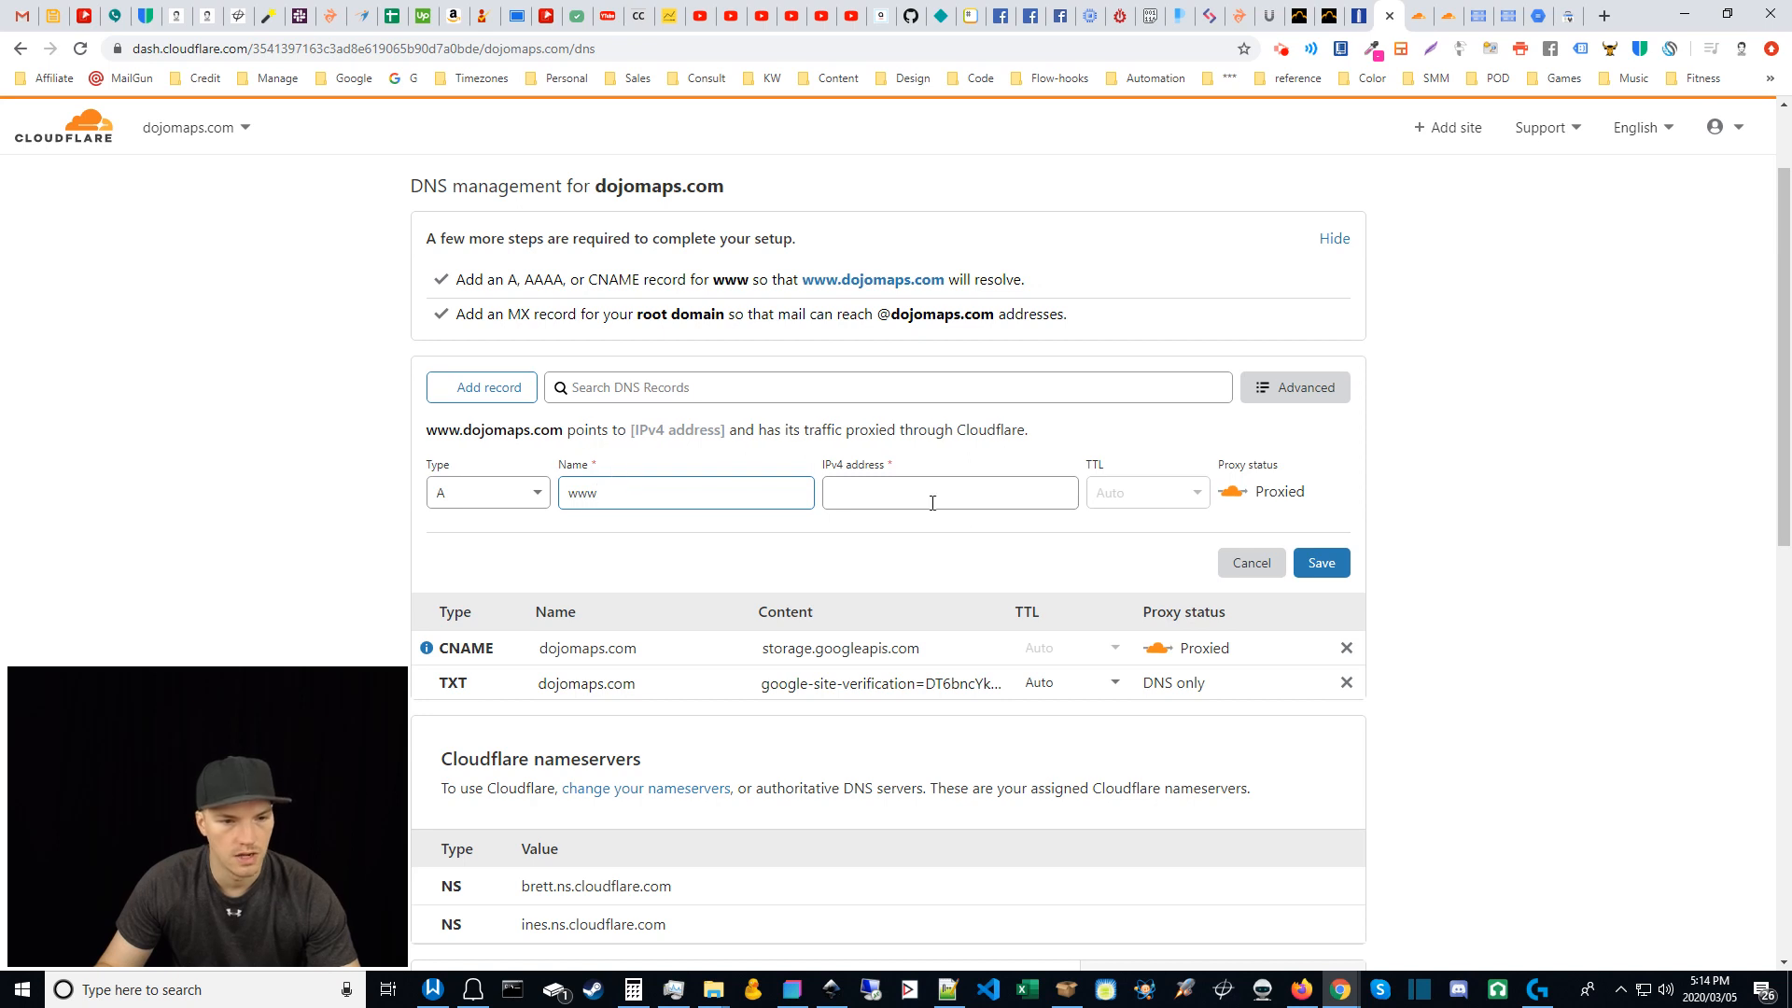
{"action": "left_click", "coordinate": [860, 501]}
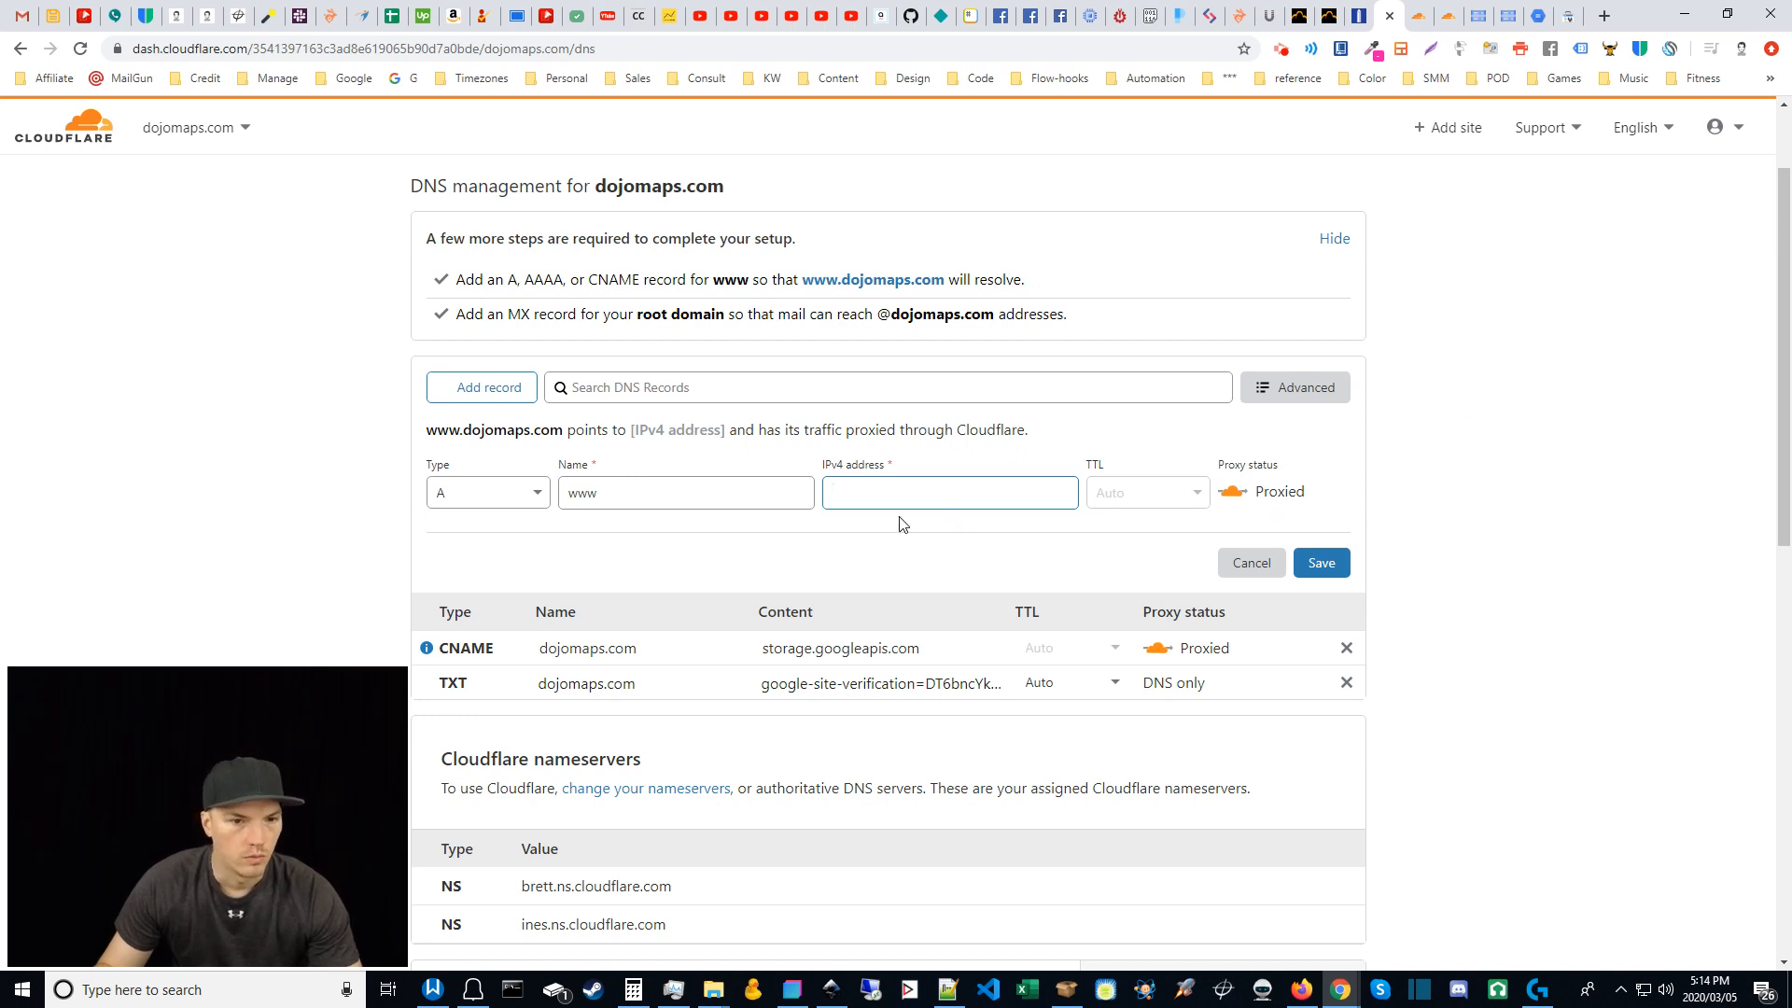
{"action": "type", "text": "192.0.2.1"}
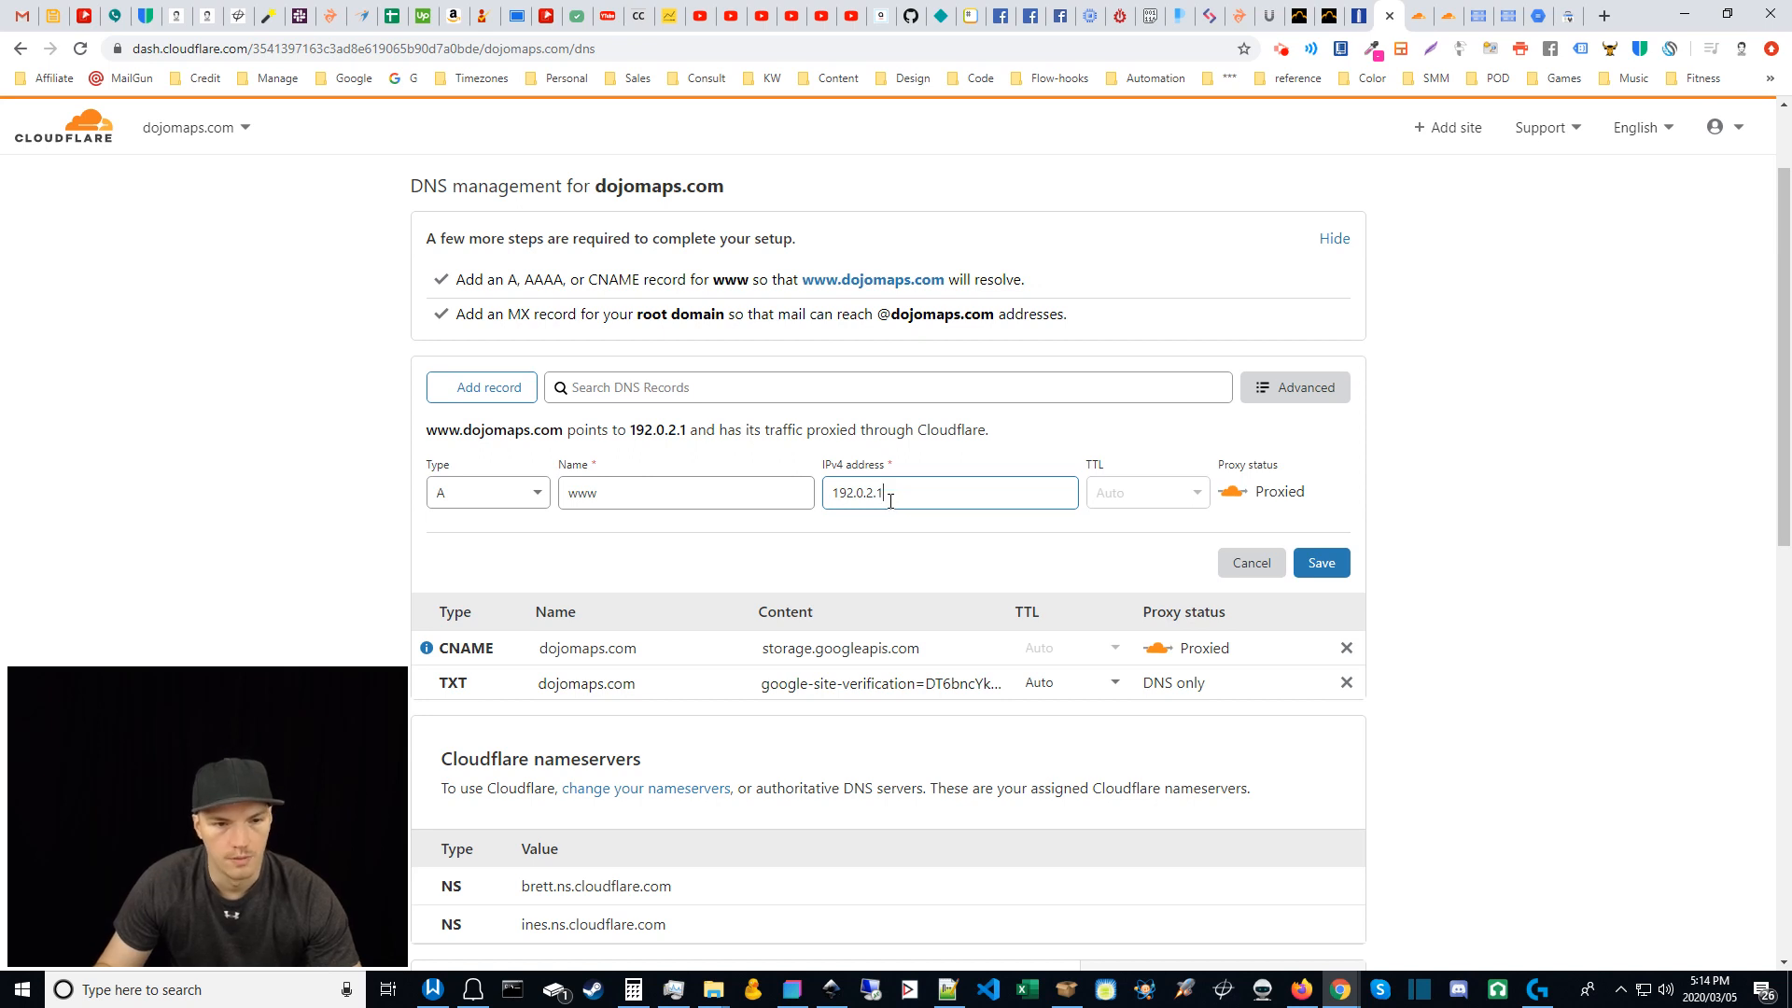
{"action": "double_click", "coordinate": [886, 493]}
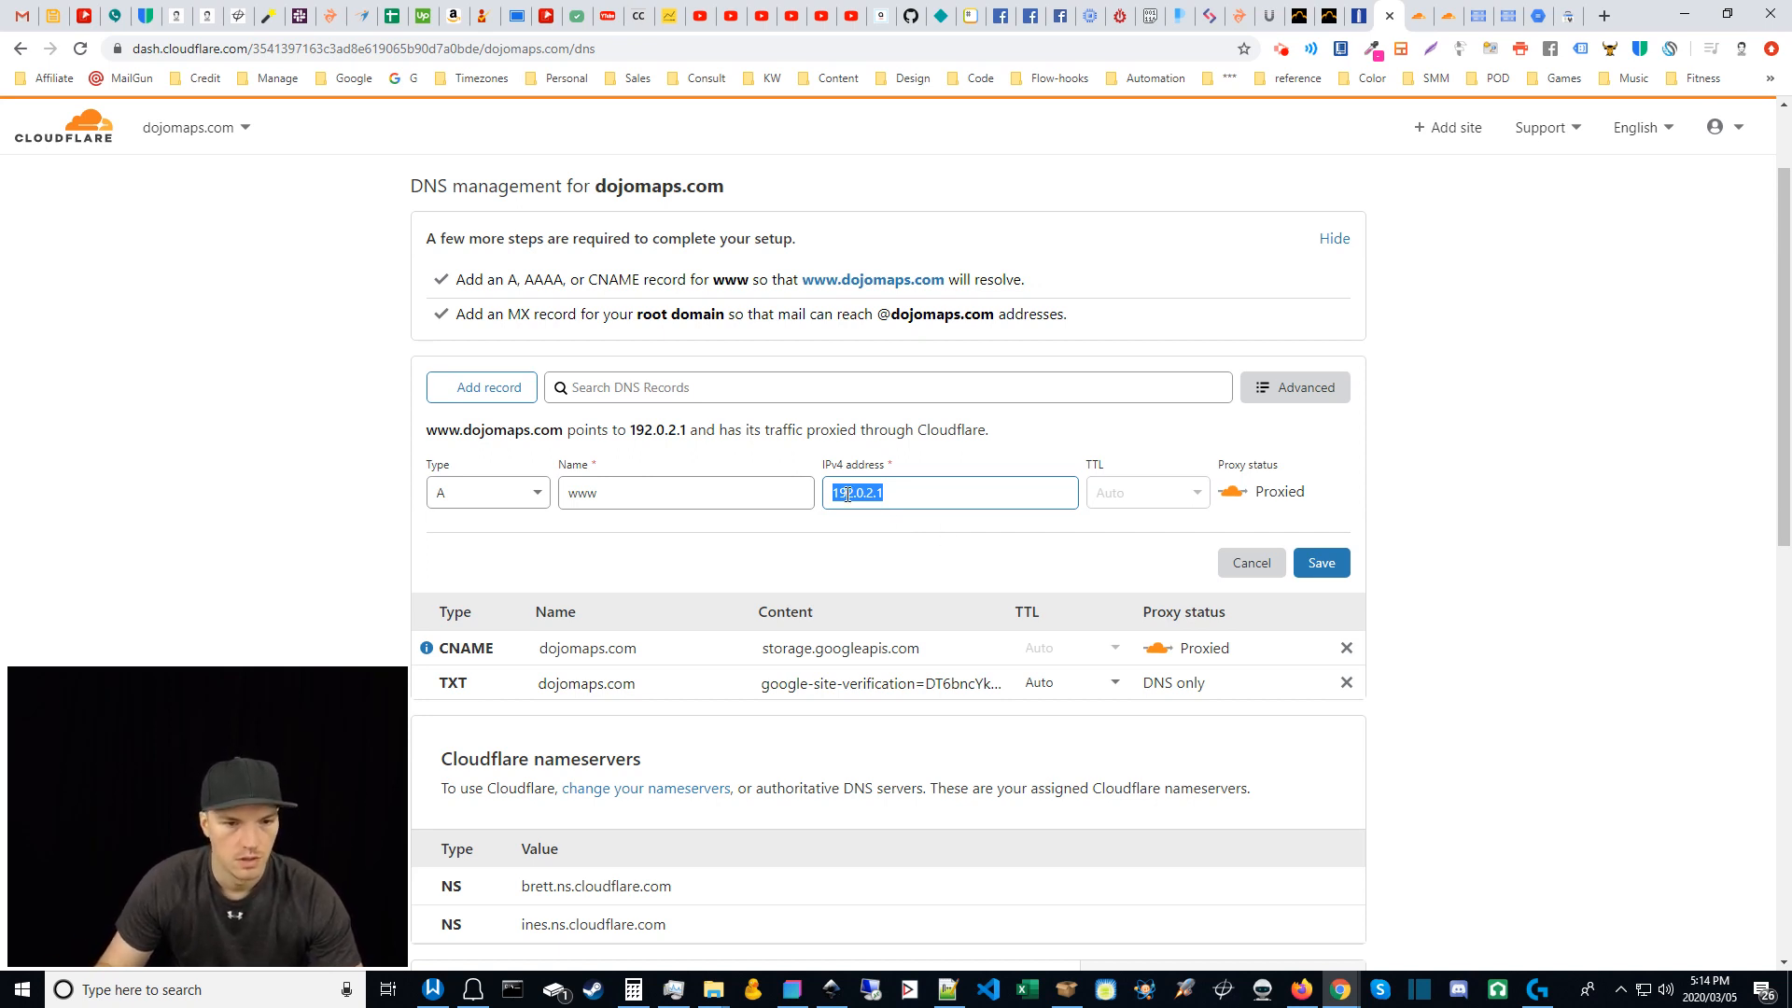
{"action": "left_click", "coordinate": [908, 493]}
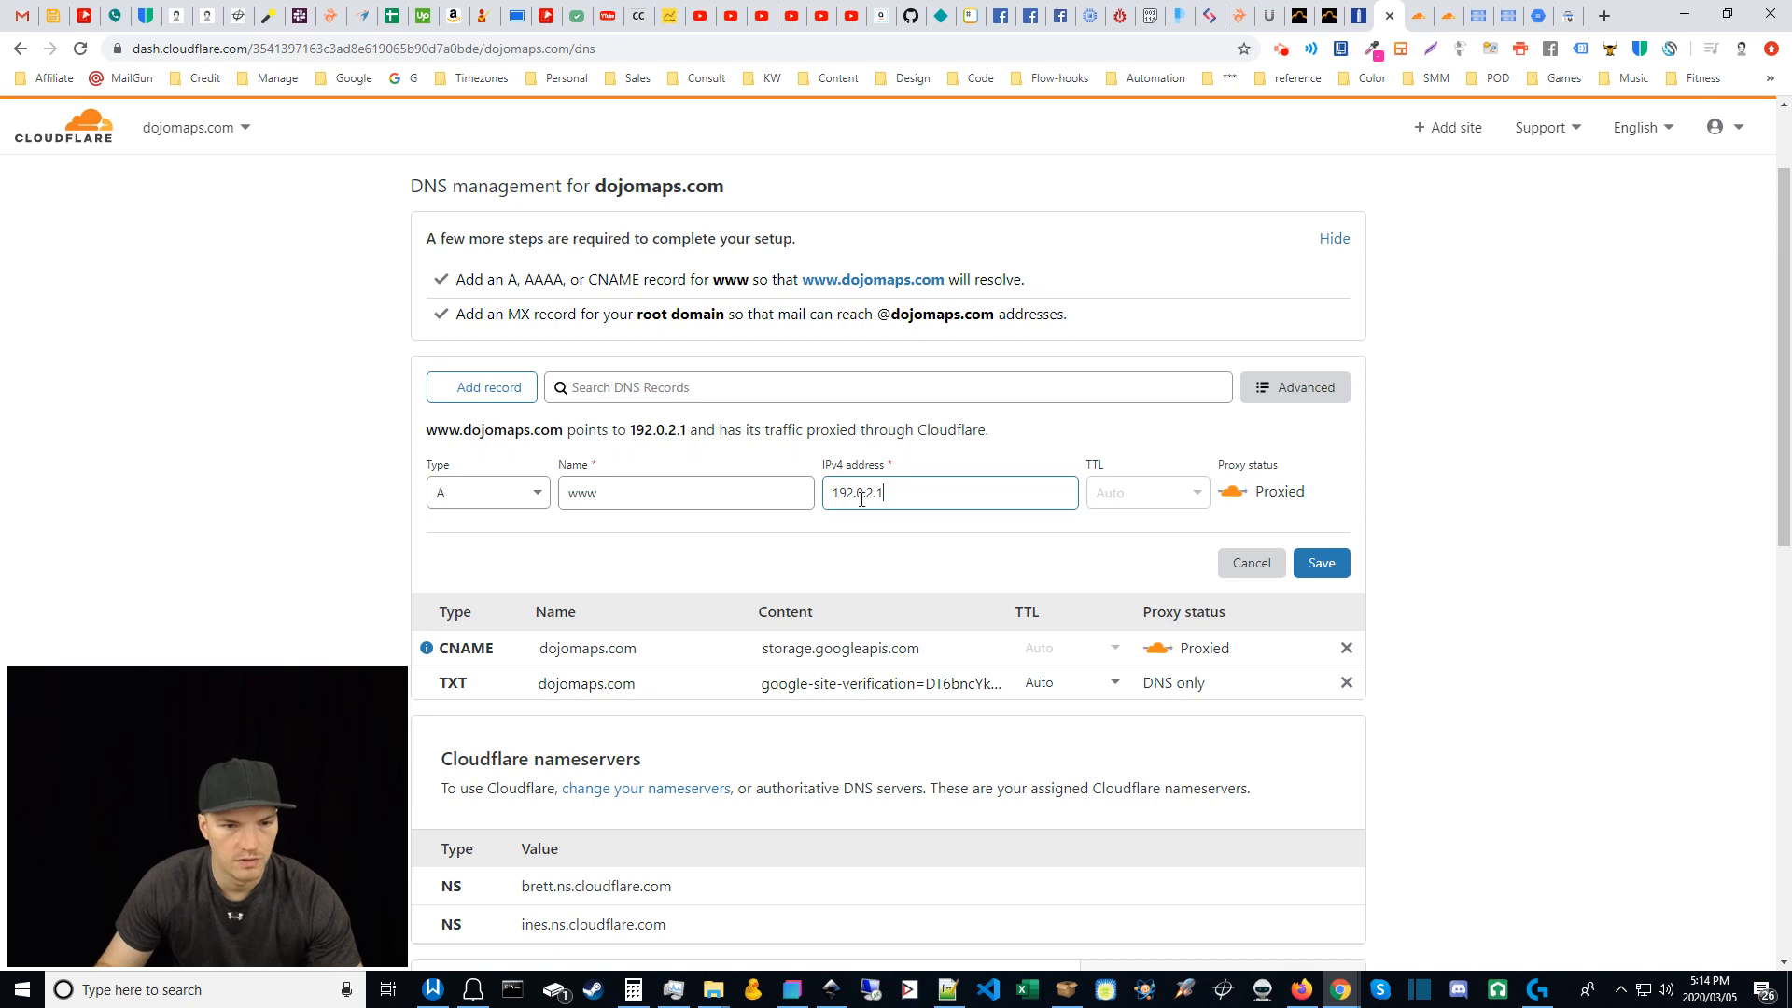
{"action": "left_click", "coordinate": [1094, 525]}
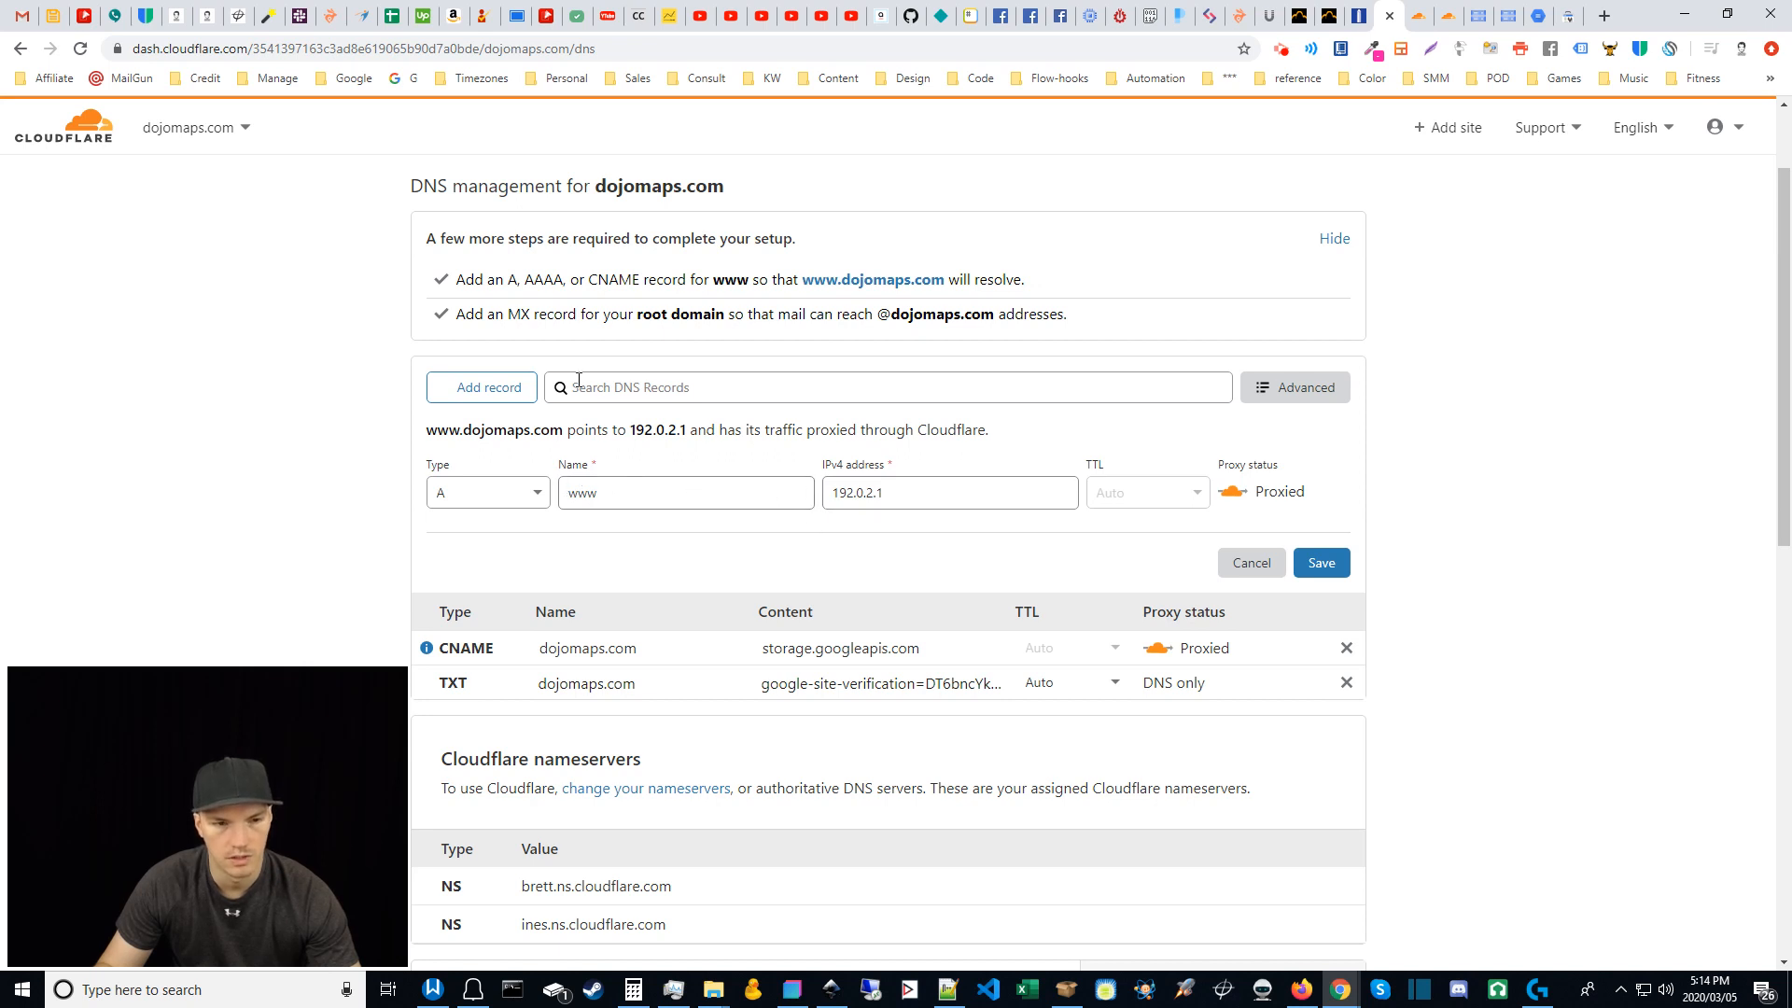
{"action": "left_click", "coordinate": [1320, 564]}
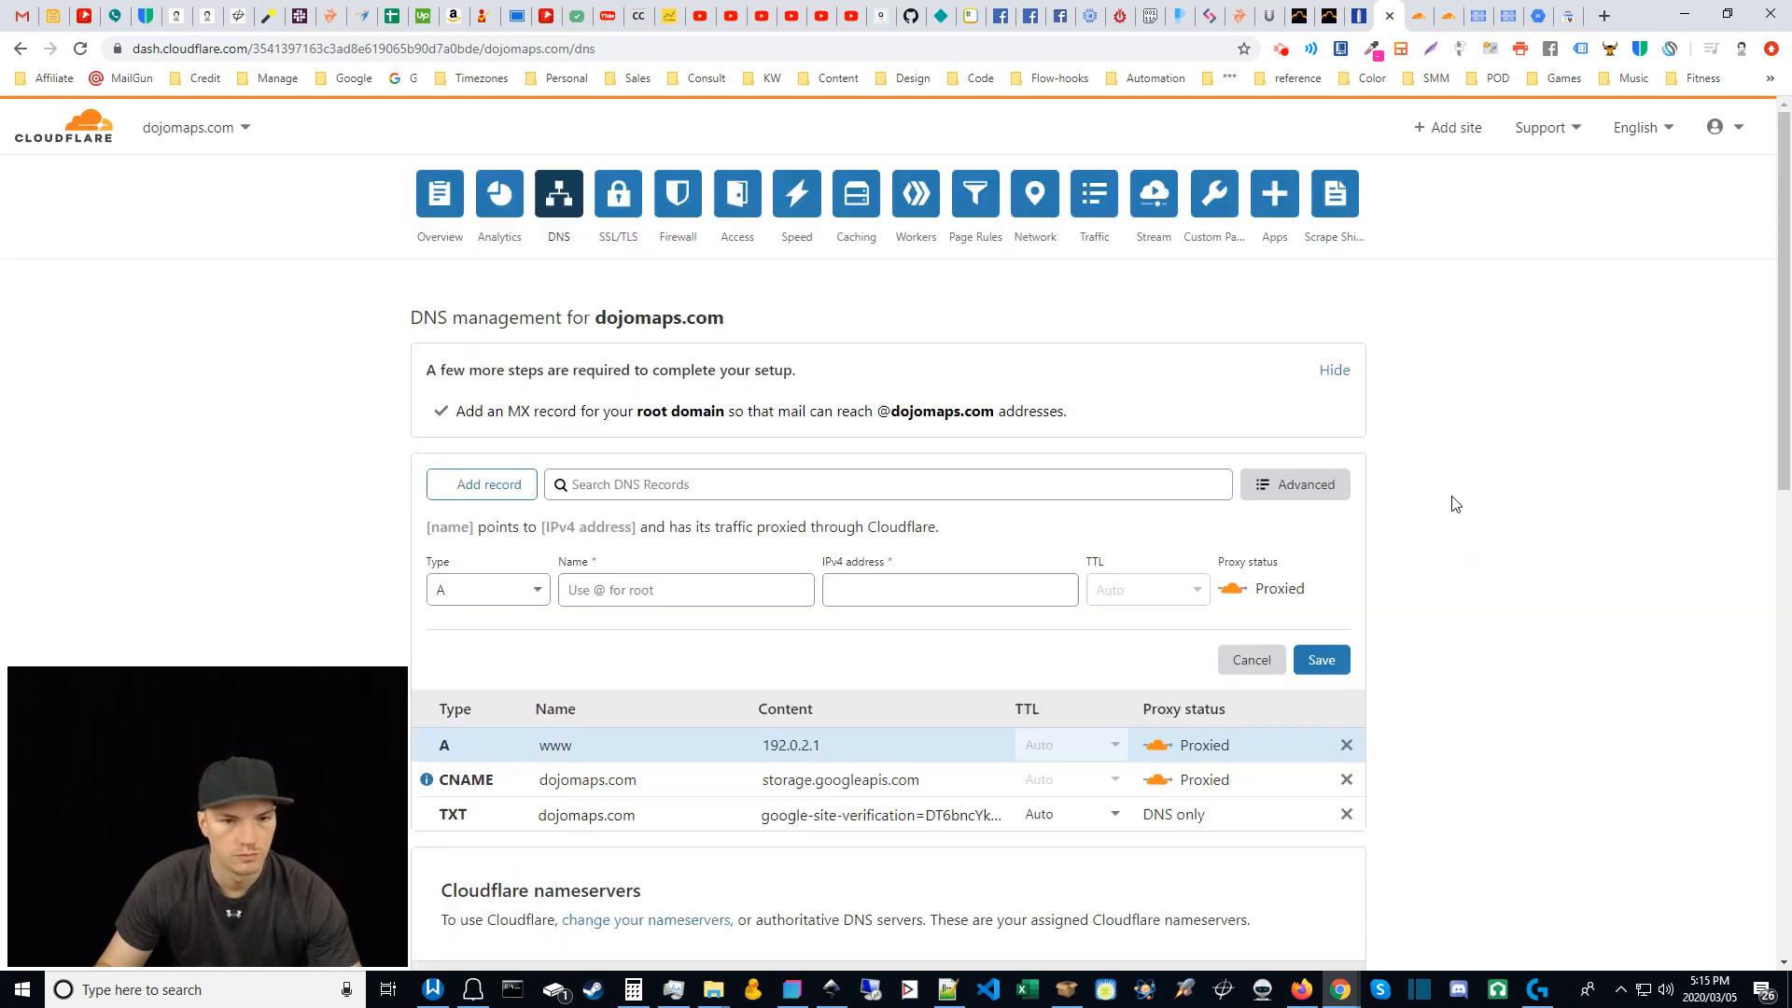
Step: Start a new page rule for dojomaps.com and choose Forwarding URL as its setting
{"action": "left_click", "coordinate": [977, 203]}
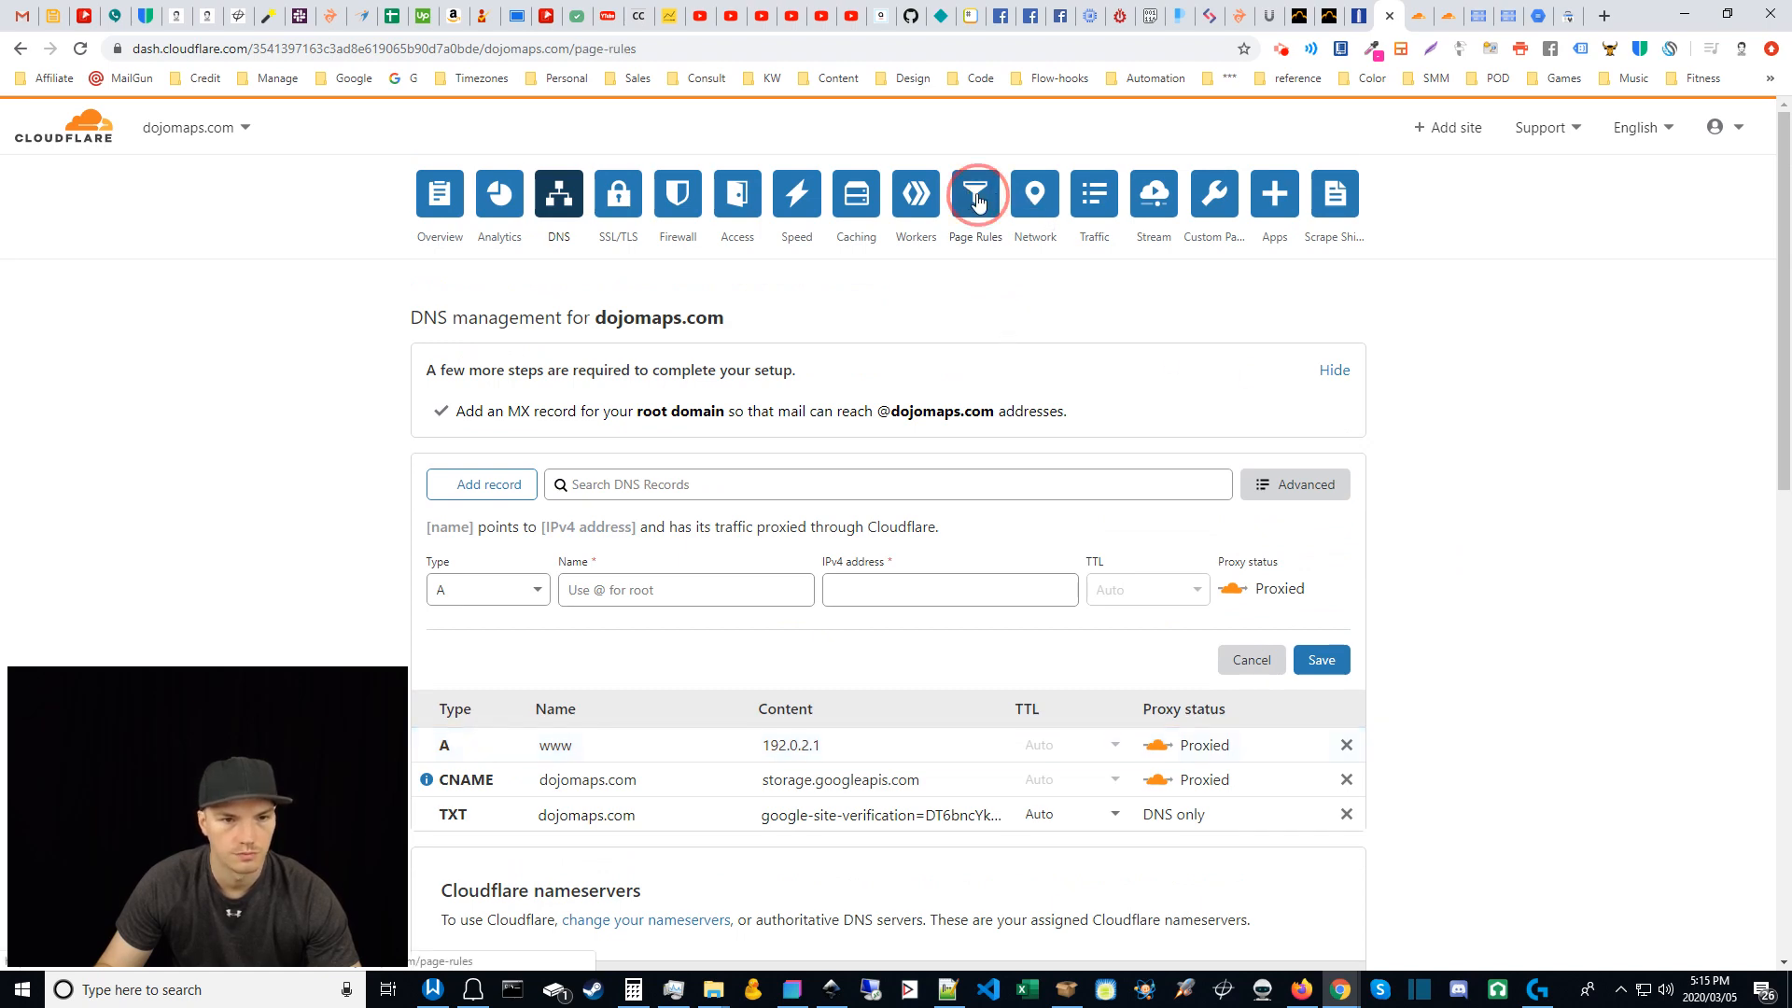
{"action": "scroll", "coordinate": [1437, 657], "scroll_direction": "down", "scroll_amount": 2}
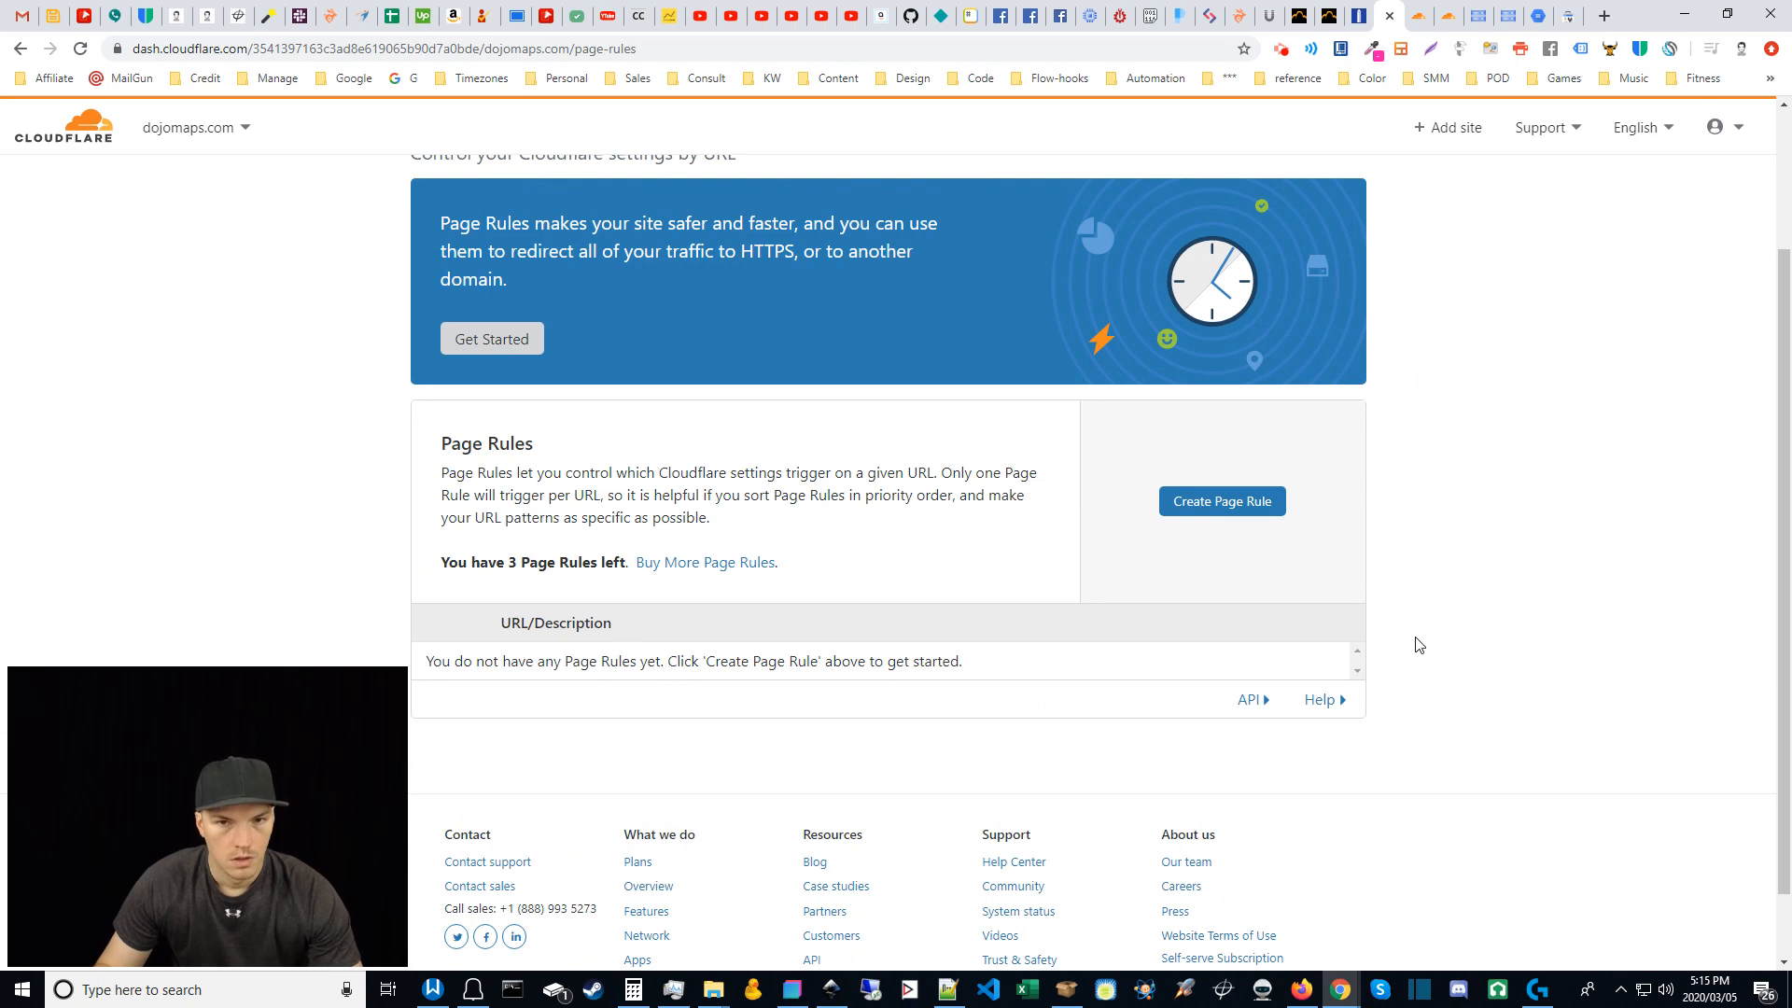
{"action": "left_click", "coordinate": [1228, 512]}
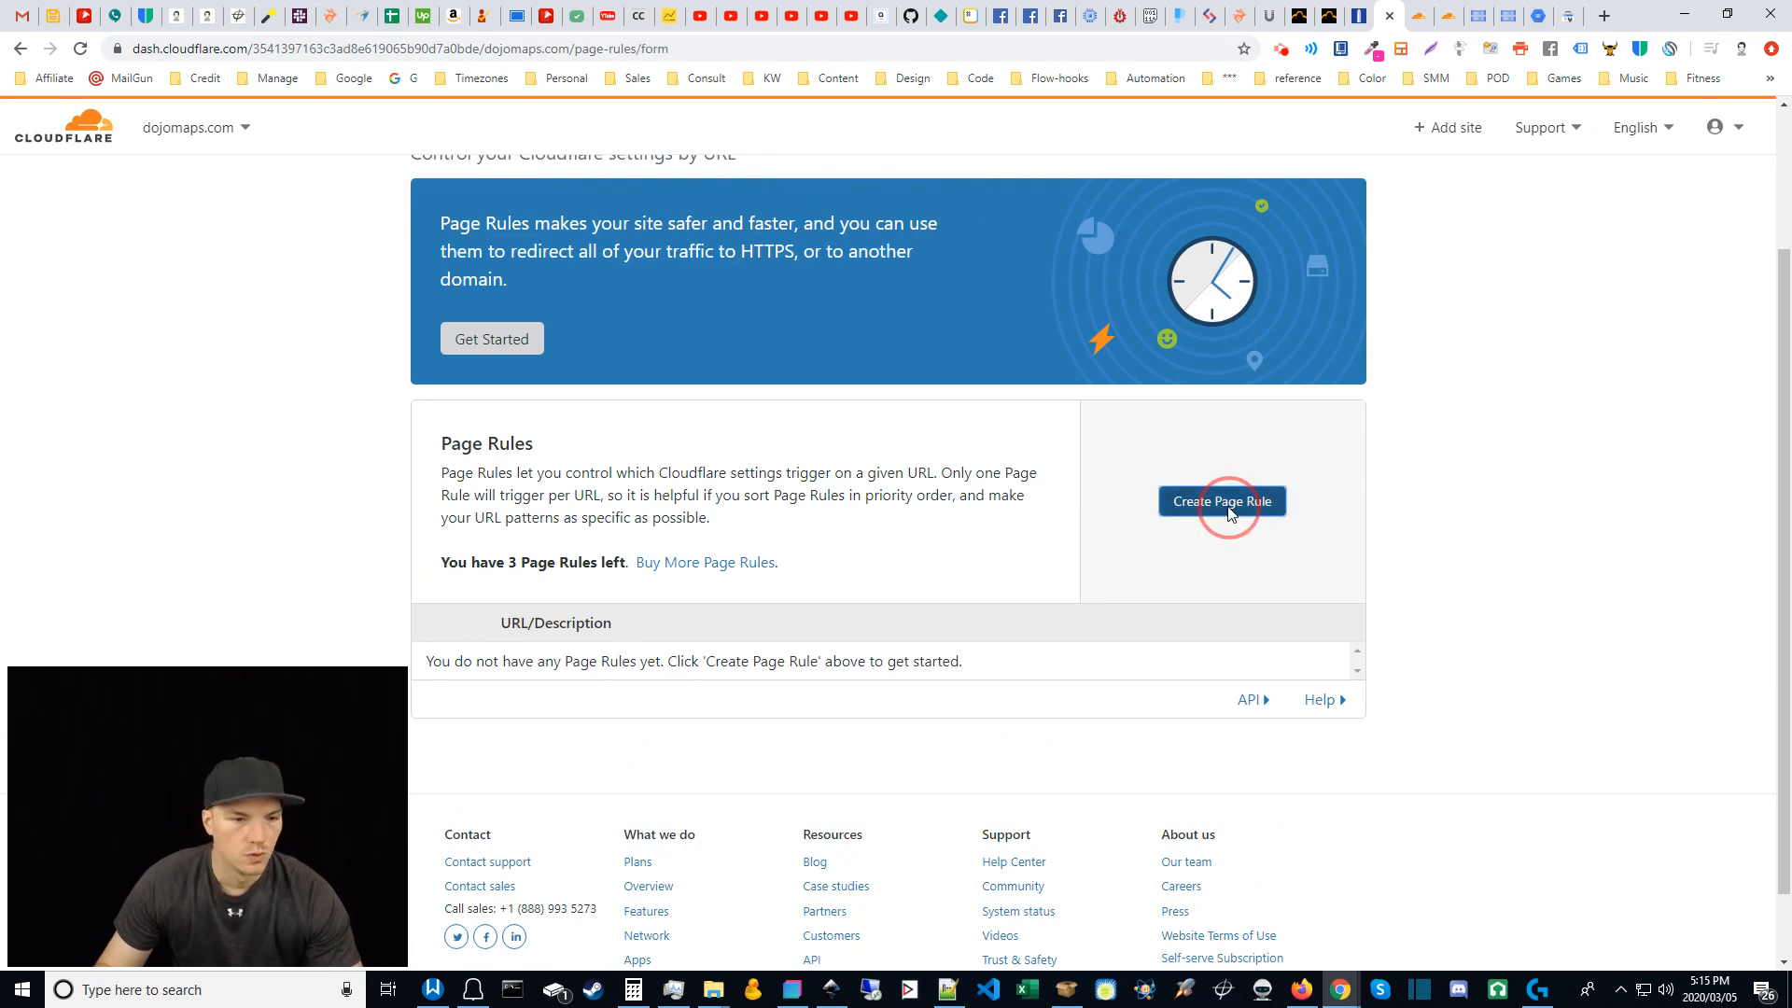
{"action": "left_click", "coordinate": [686, 556]}
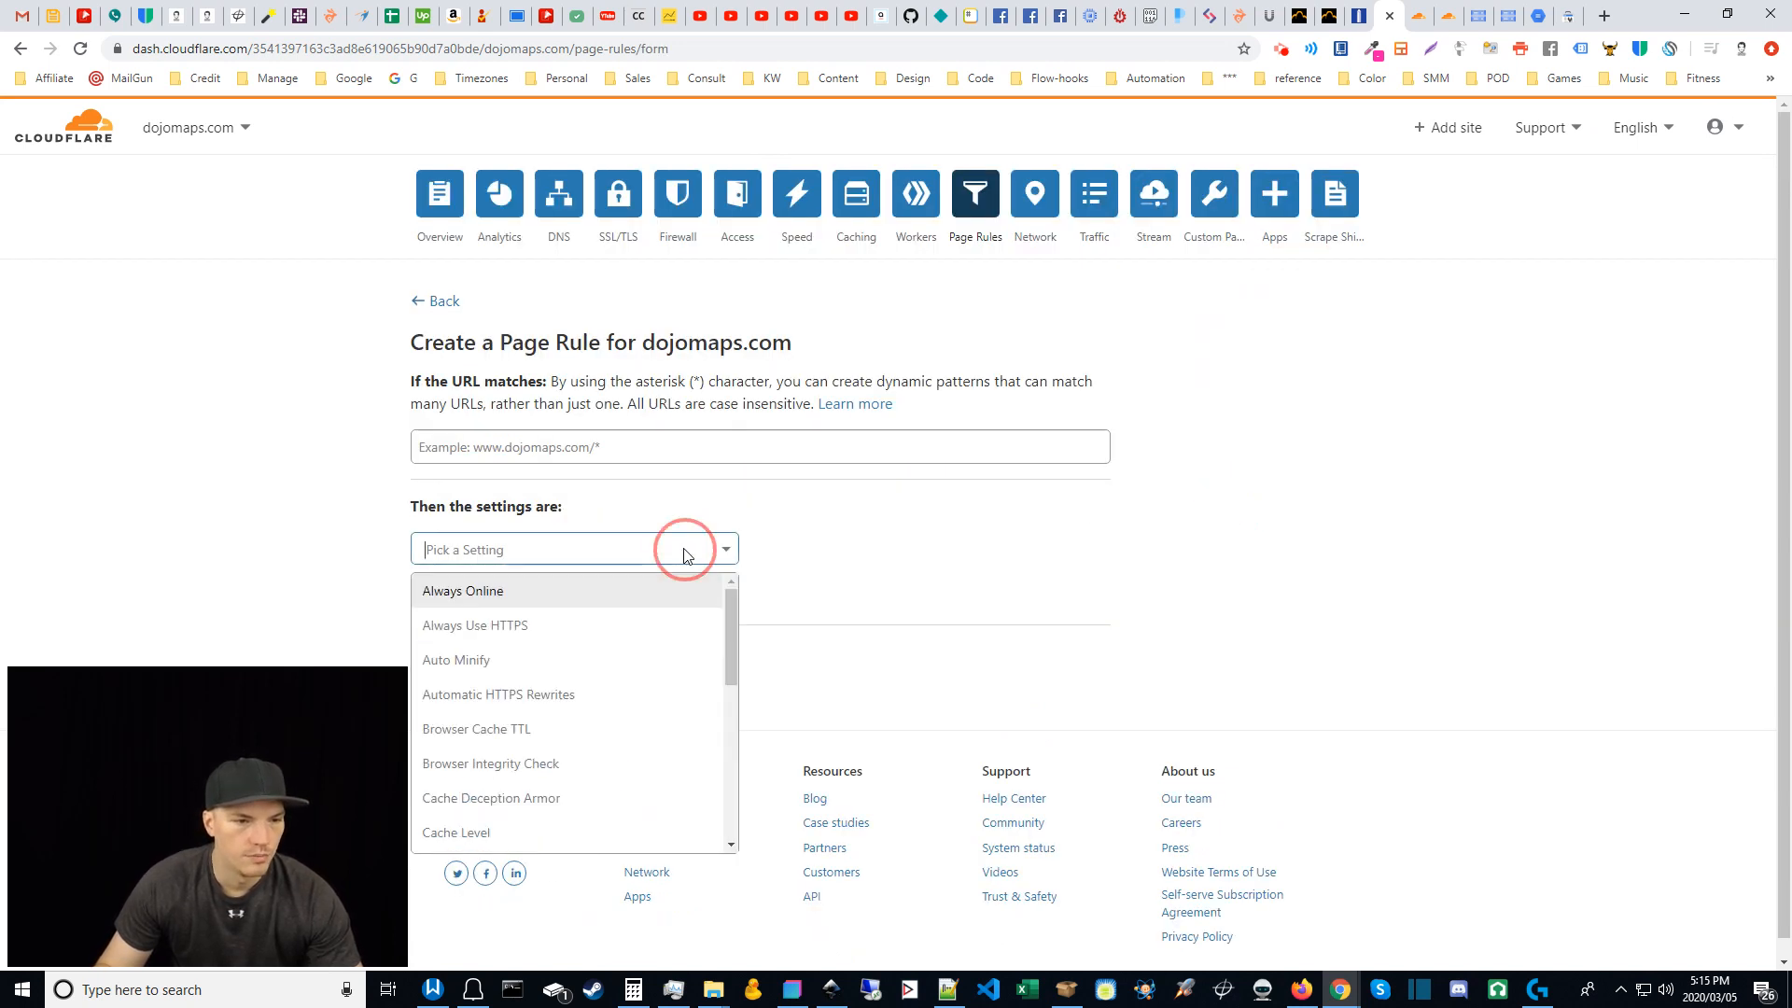
{"action": "left_click_drag", "start_coordinate": [733, 619], "coordinate": [745, 771]}
{"action": "left_click", "coordinate": [452, 659]}
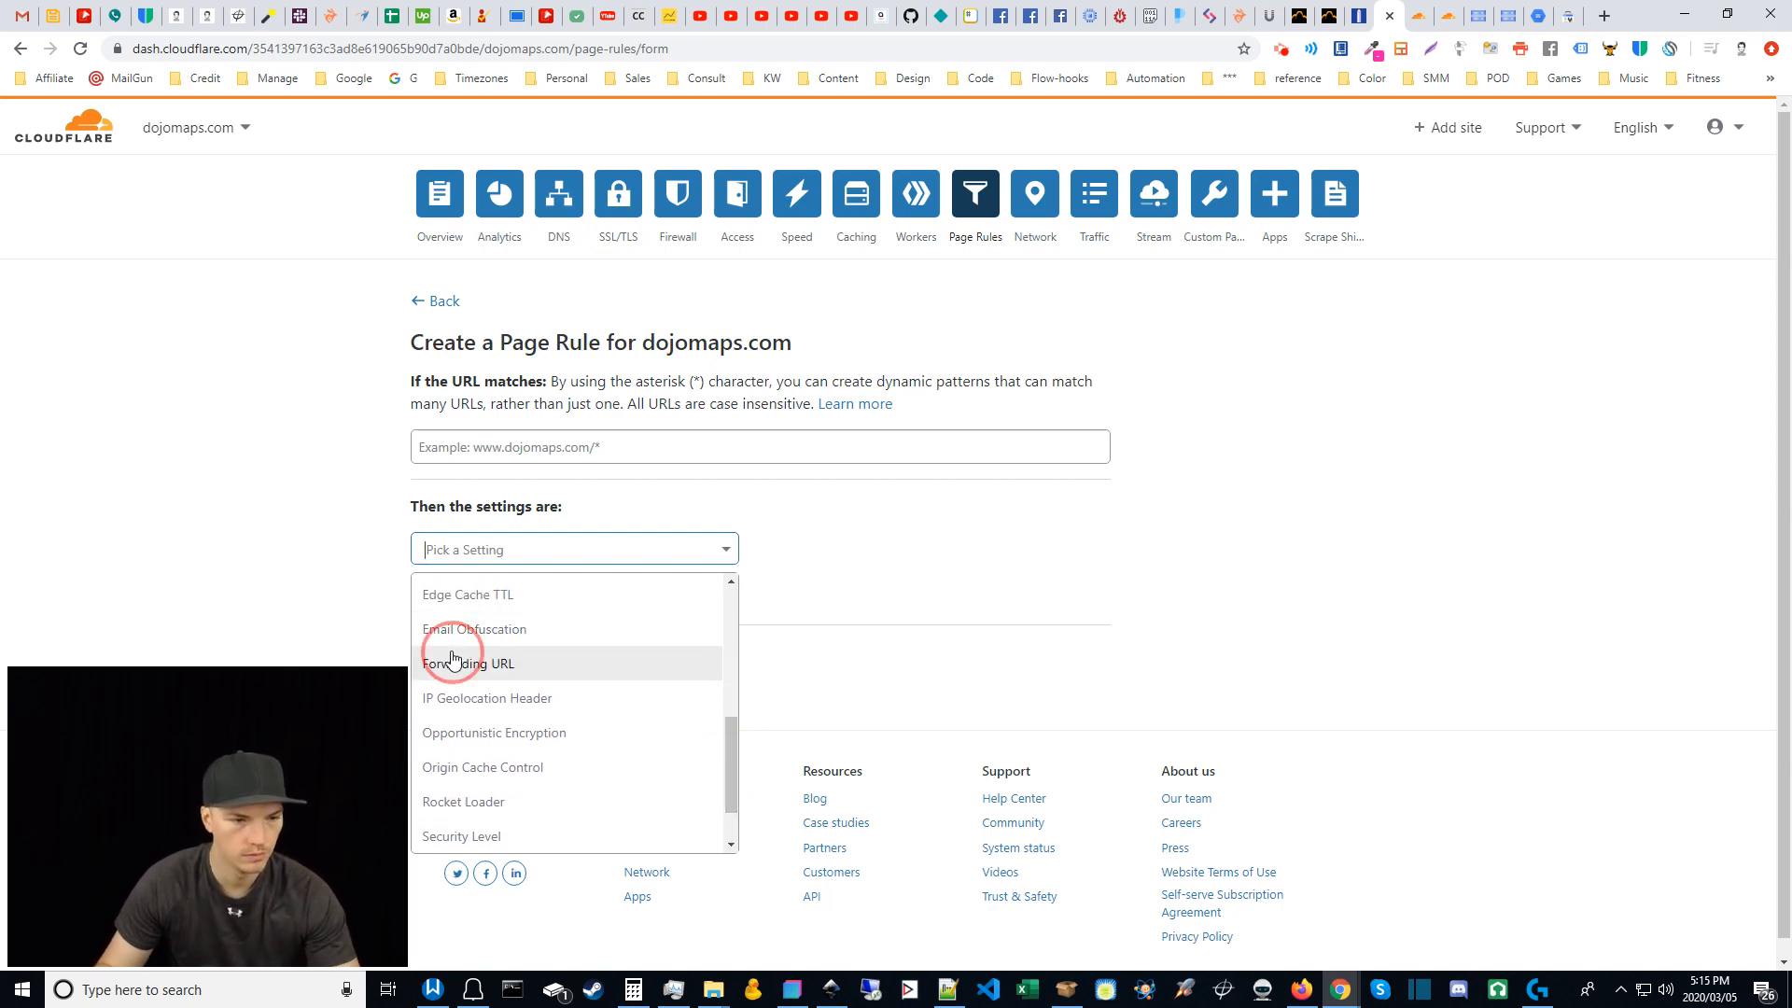
Step: Set the page rule's URL match pattern to *.dojomaps.com/*
{"action": "left_click", "coordinate": [637, 444]}
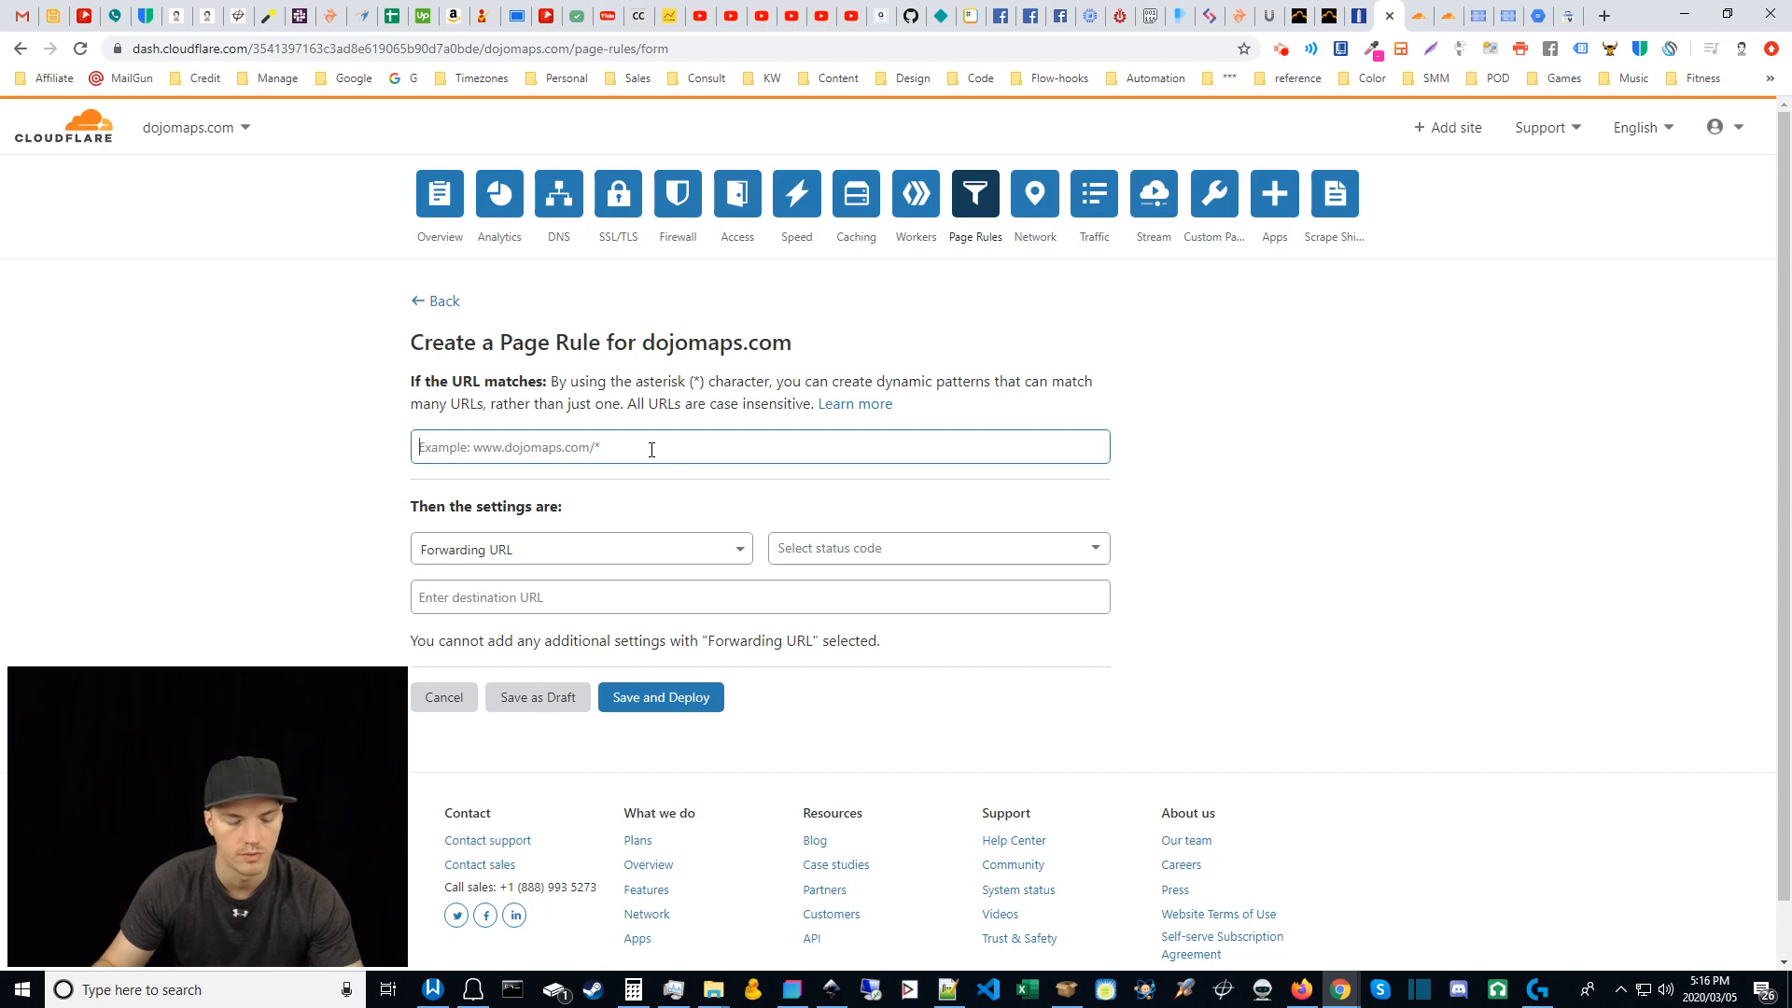
{"action": "type", "text": "*.largefy.com/*"}
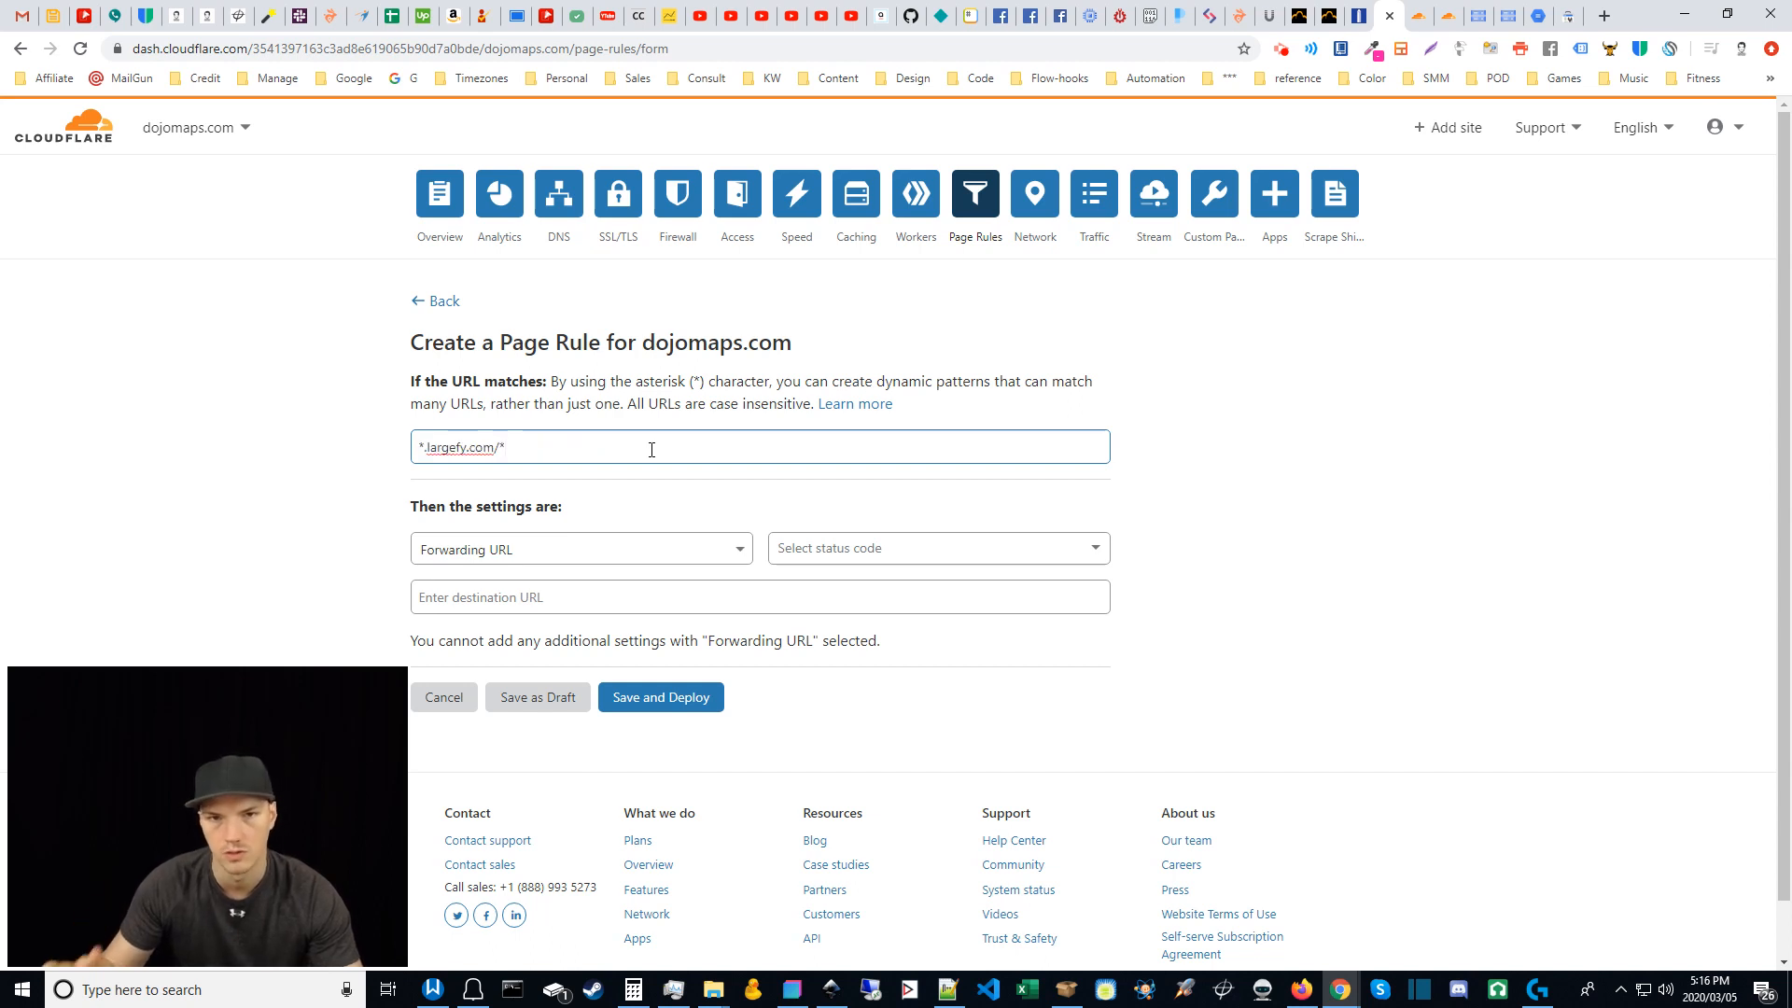
{"action": "left_click", "coordinate": [428, 447]}
{"action": "key", "text": "BackSpace"}
{"action": "left_click_drag", "start_coordinate": [427, 447], "coordinate": [468, 449]}
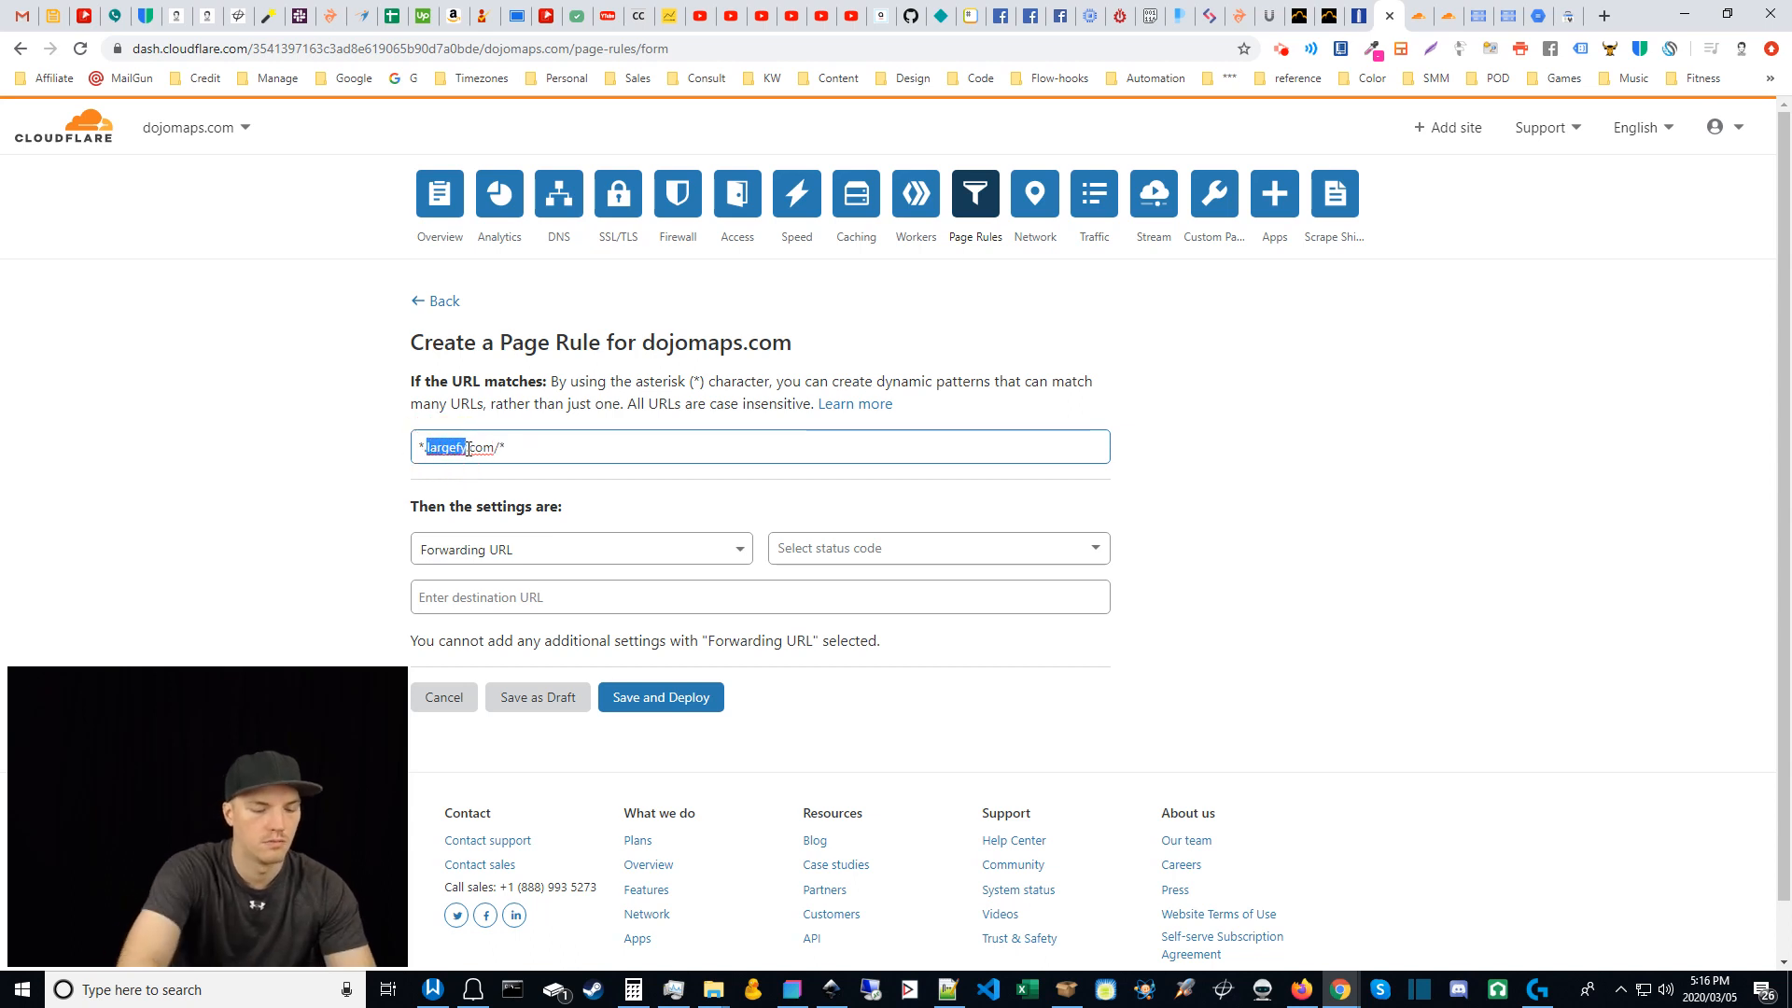
{"action": "type", "text": "dojomaps"}
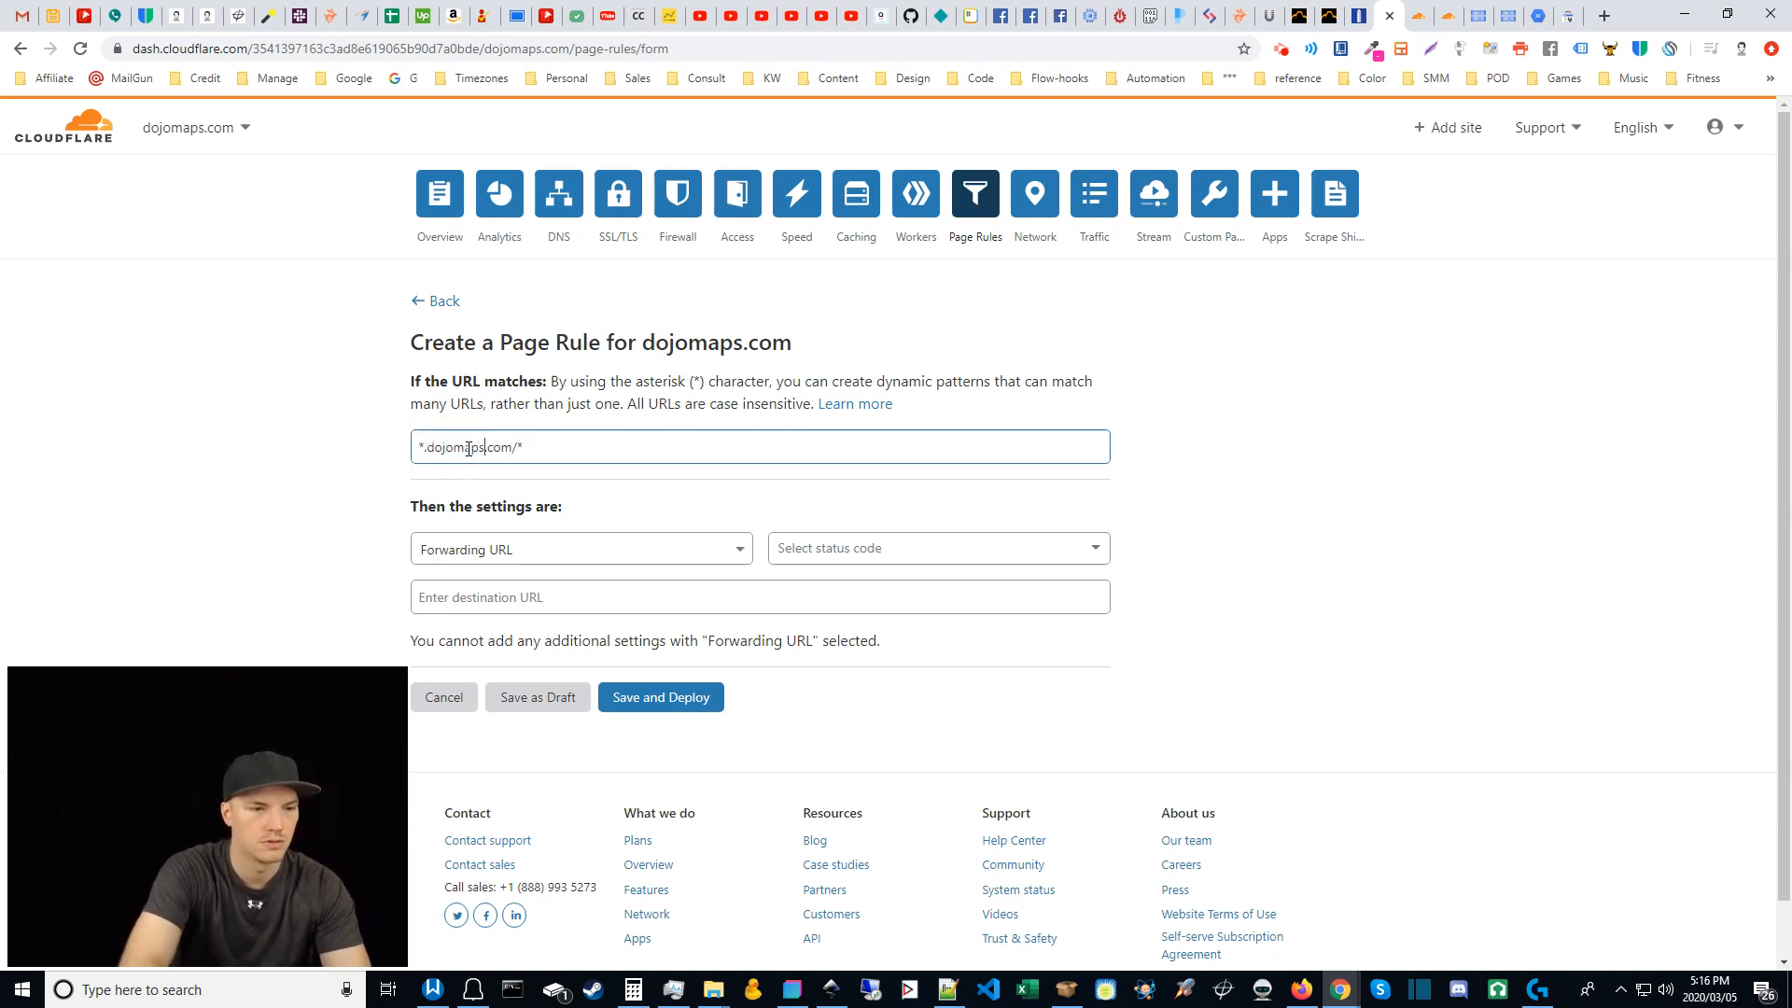
Step: Examine the leading and trailing asterisk wildcards in the page rule's URL match pattern
{"action": "left_click", "coordinate": [556, 447]}
{"action": "left_click_drag", "start_coordinate": [424, 450], "coordinate": [403, 446]}
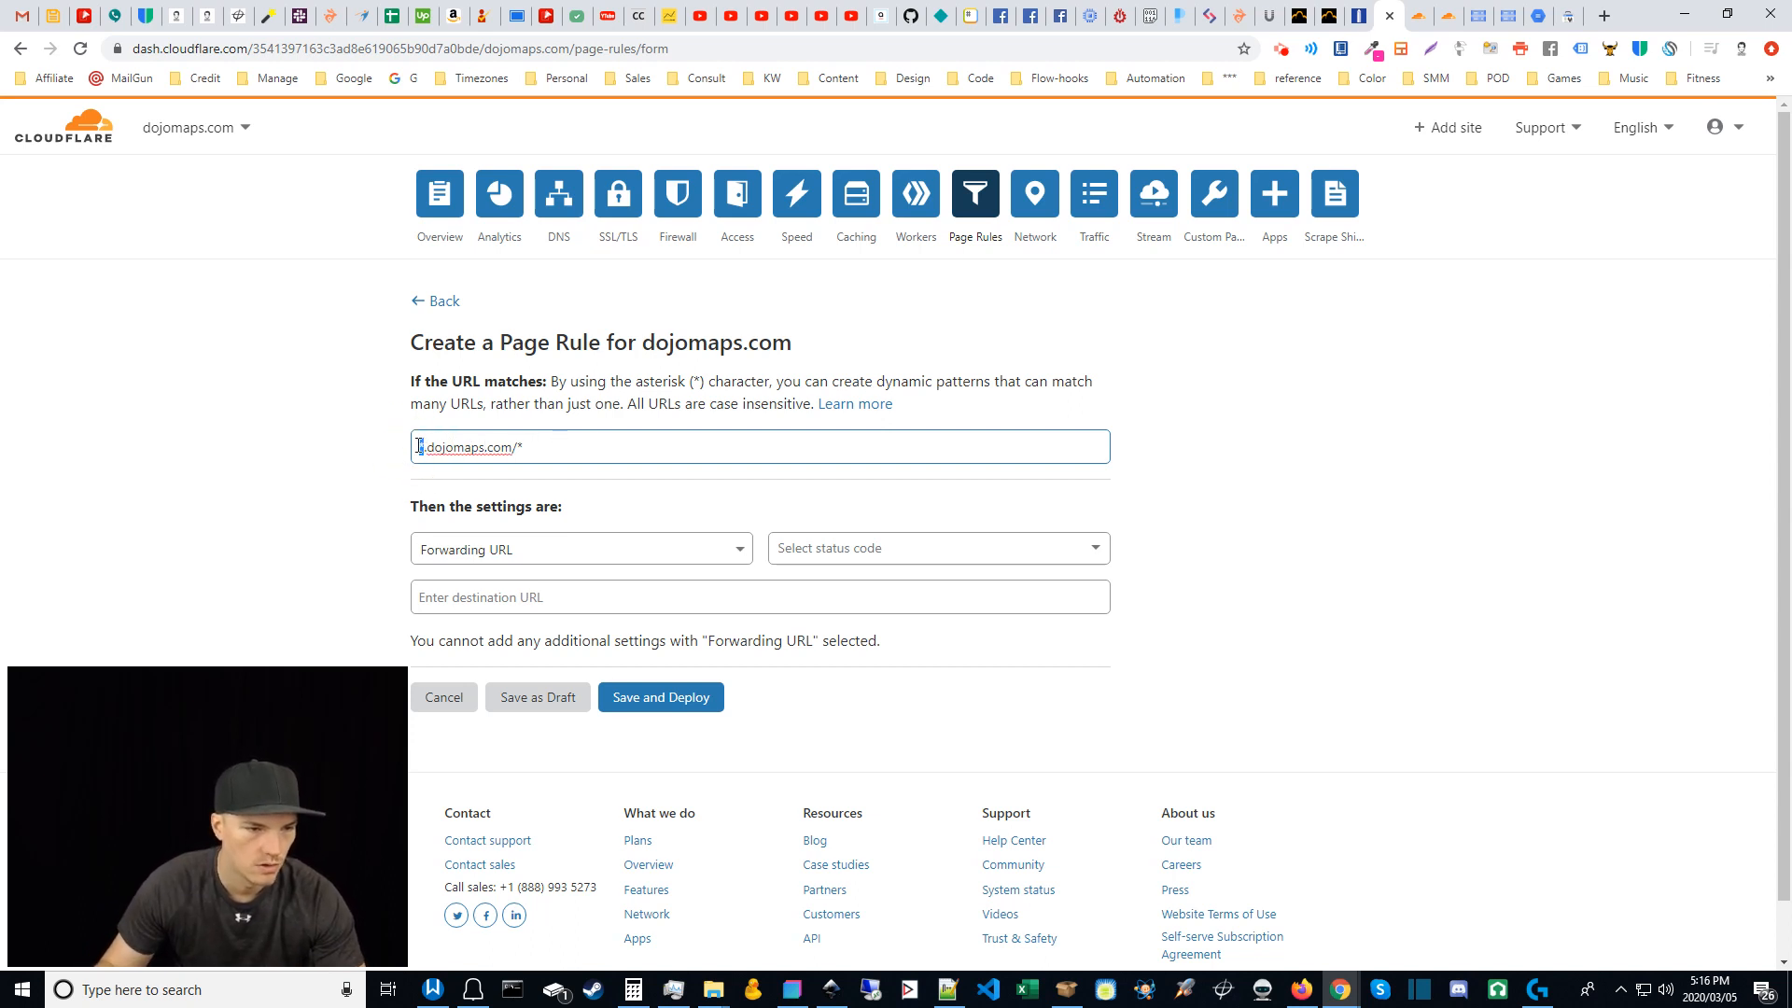
{"action": "left_click", "coordinate": [422, 447]}
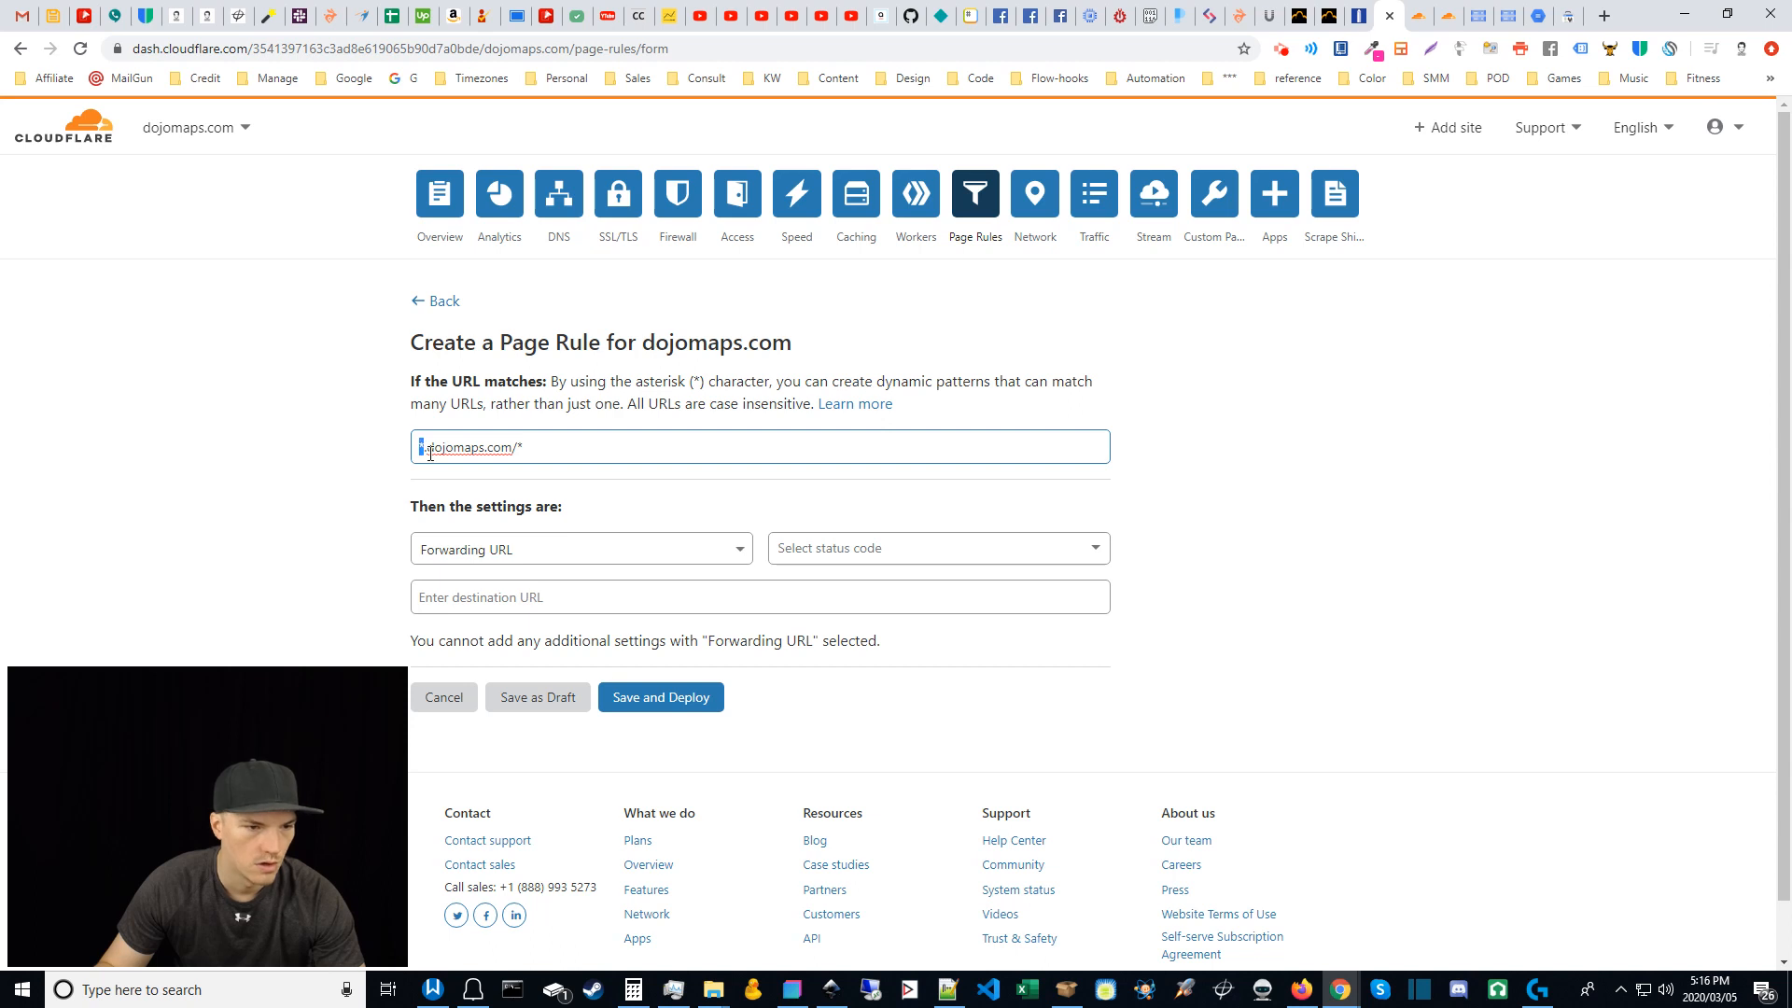
{"action": "left_click", "coordinate": [520, 446]}
{"action": "left_click_drag", "start_coordinate": [519, 446], "coordinate": [543, 449]}
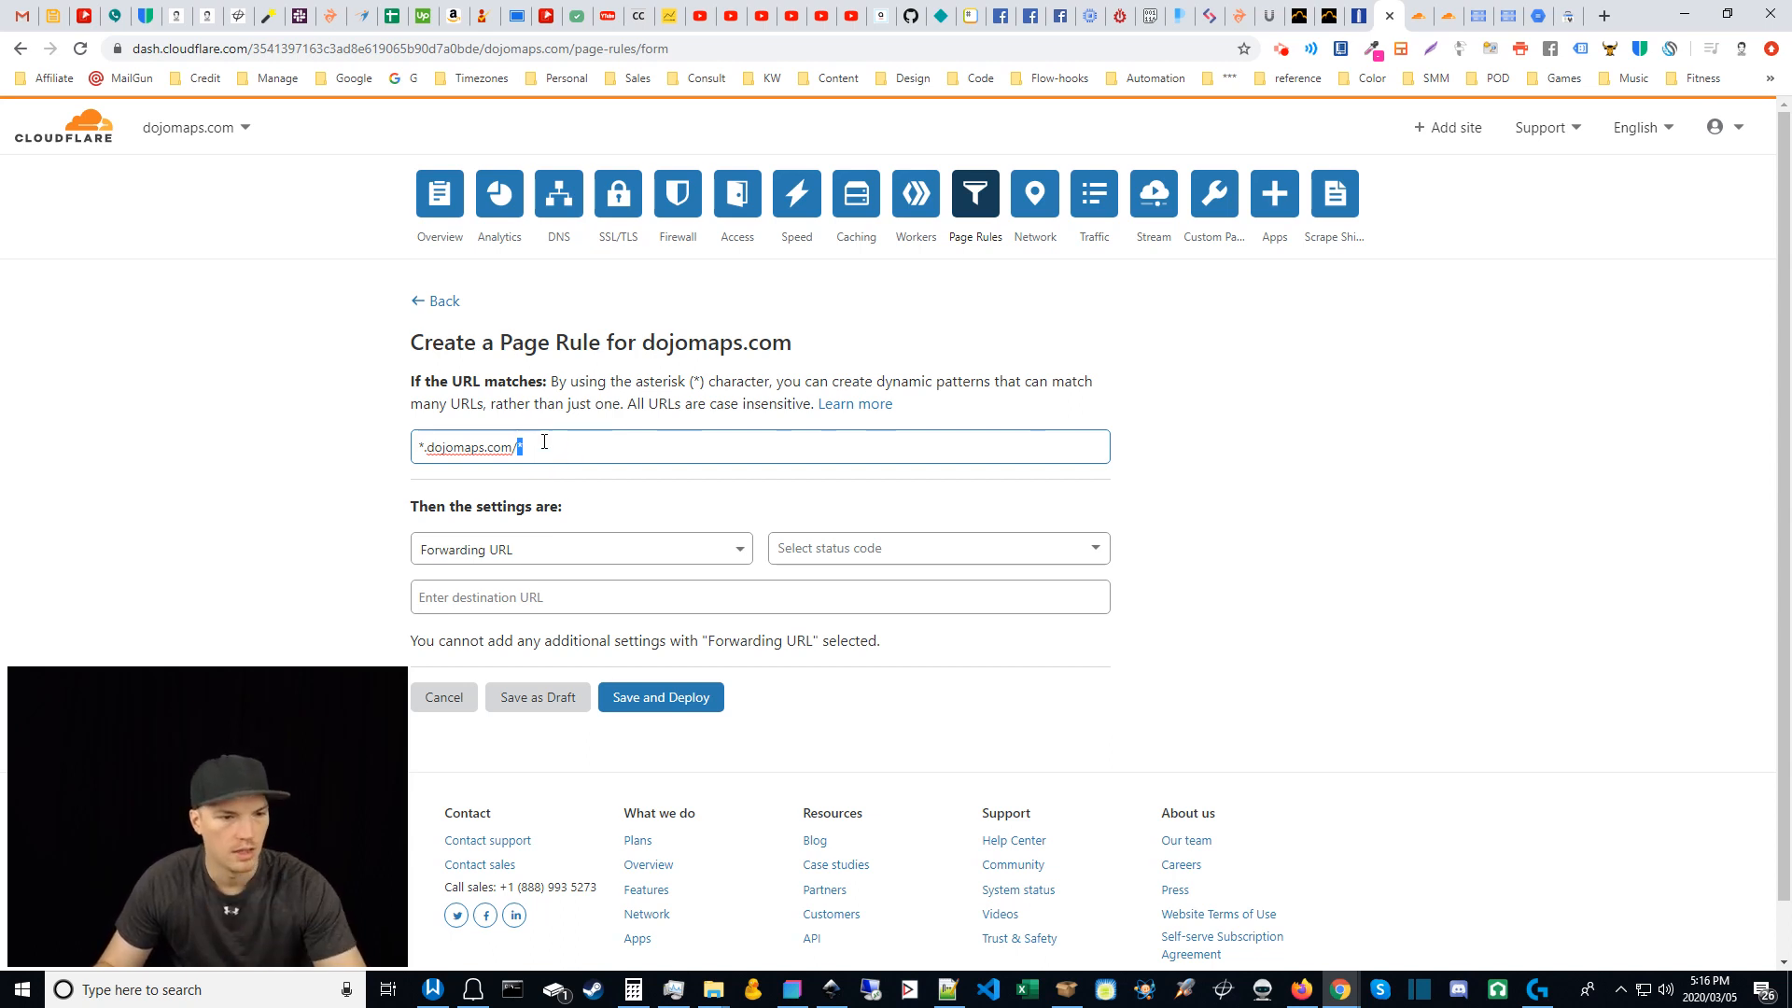
{"action": "left_click", "coordinate": [551, 451]}
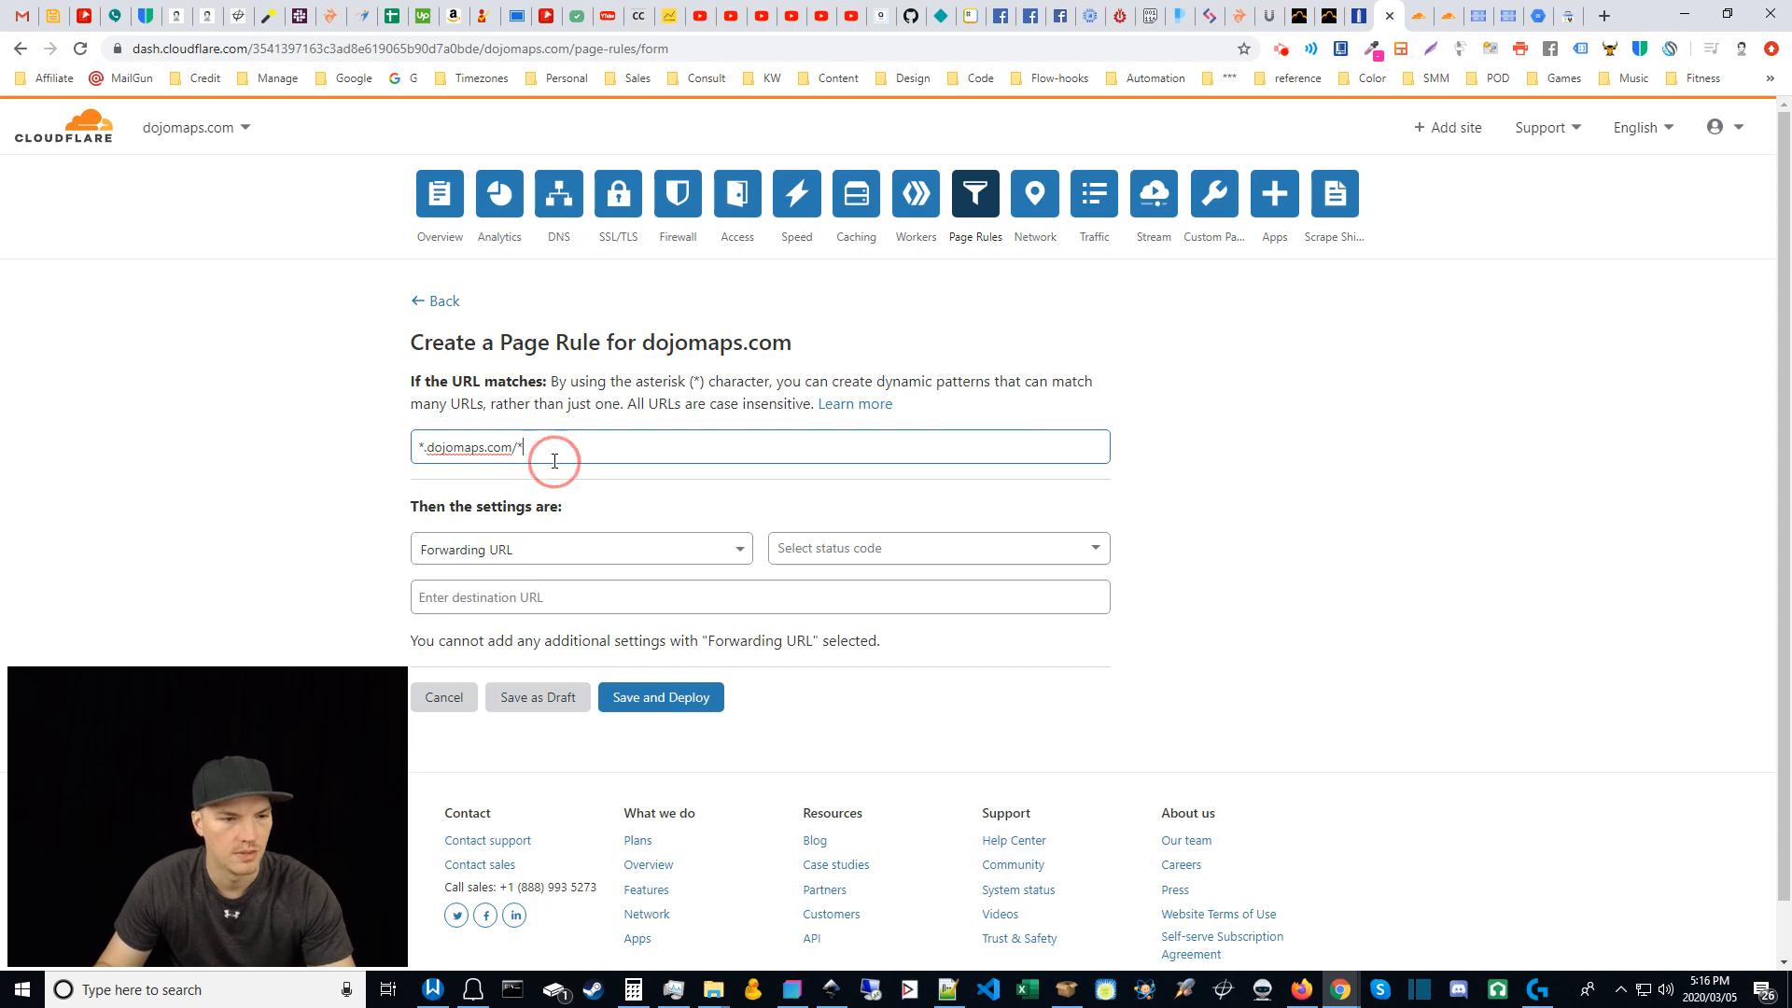
{"action": "left_click", "coordinate": [417, 446]}
{"action": "type", "text": "*."}
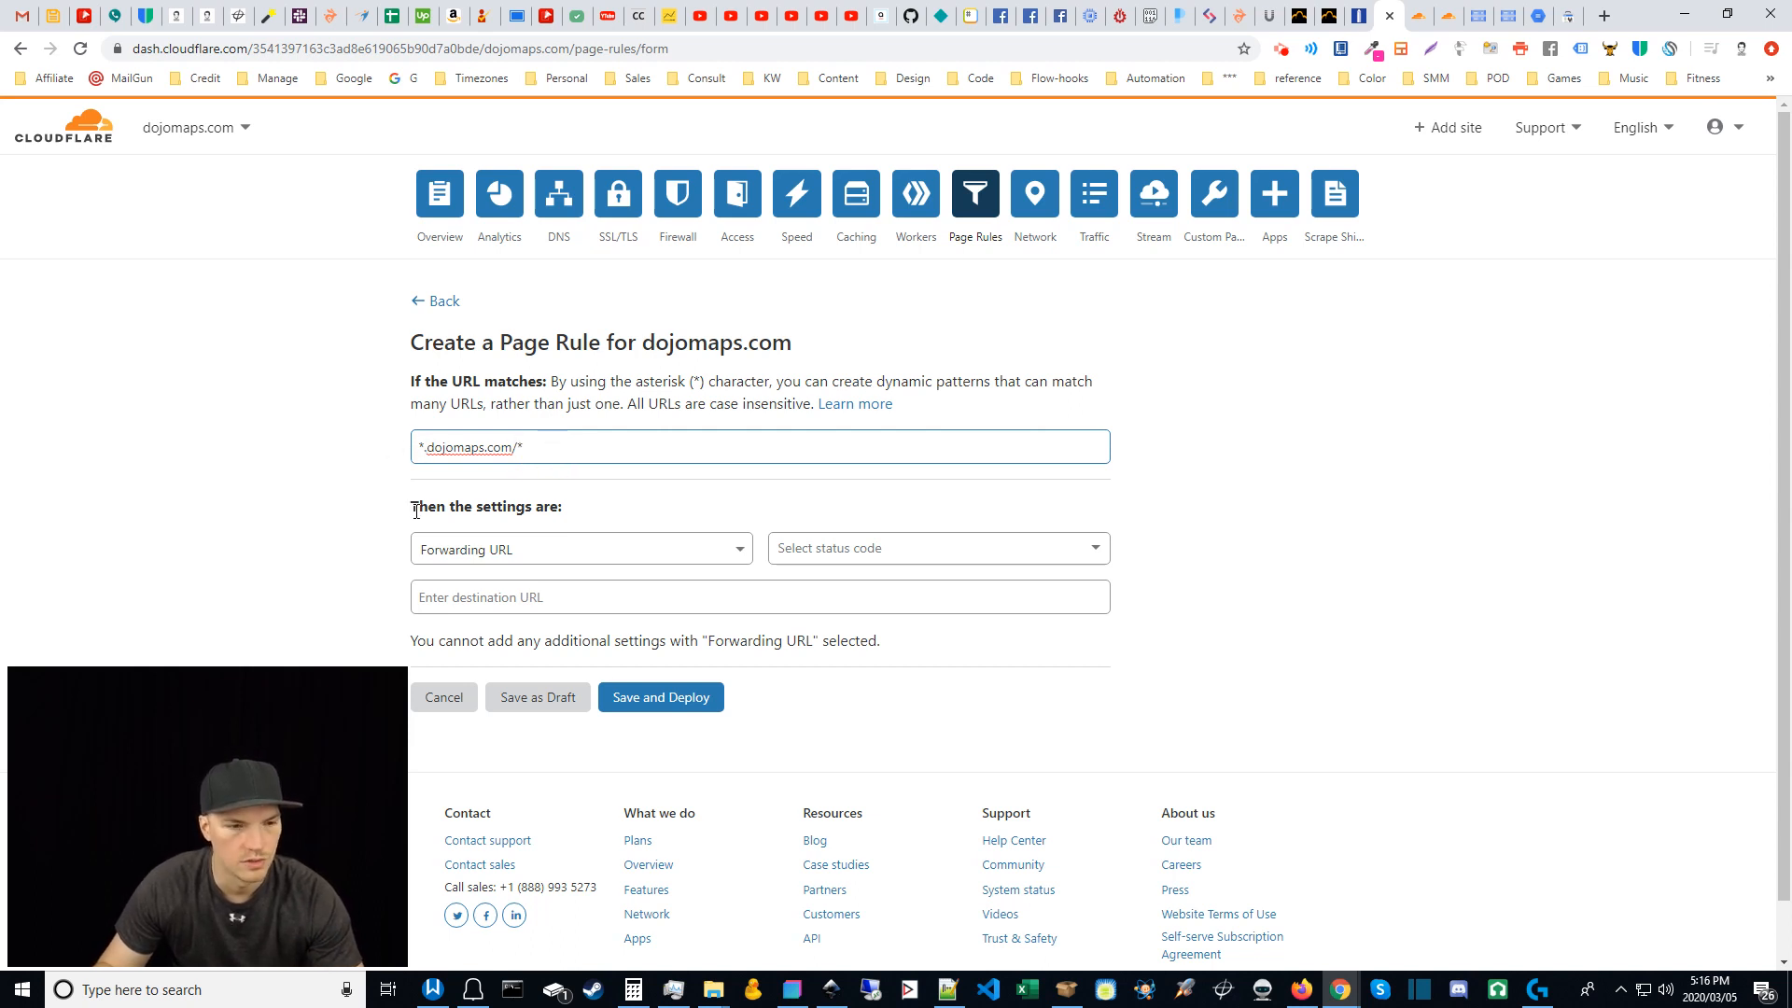
{"action": "double_click", "coordinate": [520, 446]}
{"action": "left_click", "coordinate": [540, 445]}
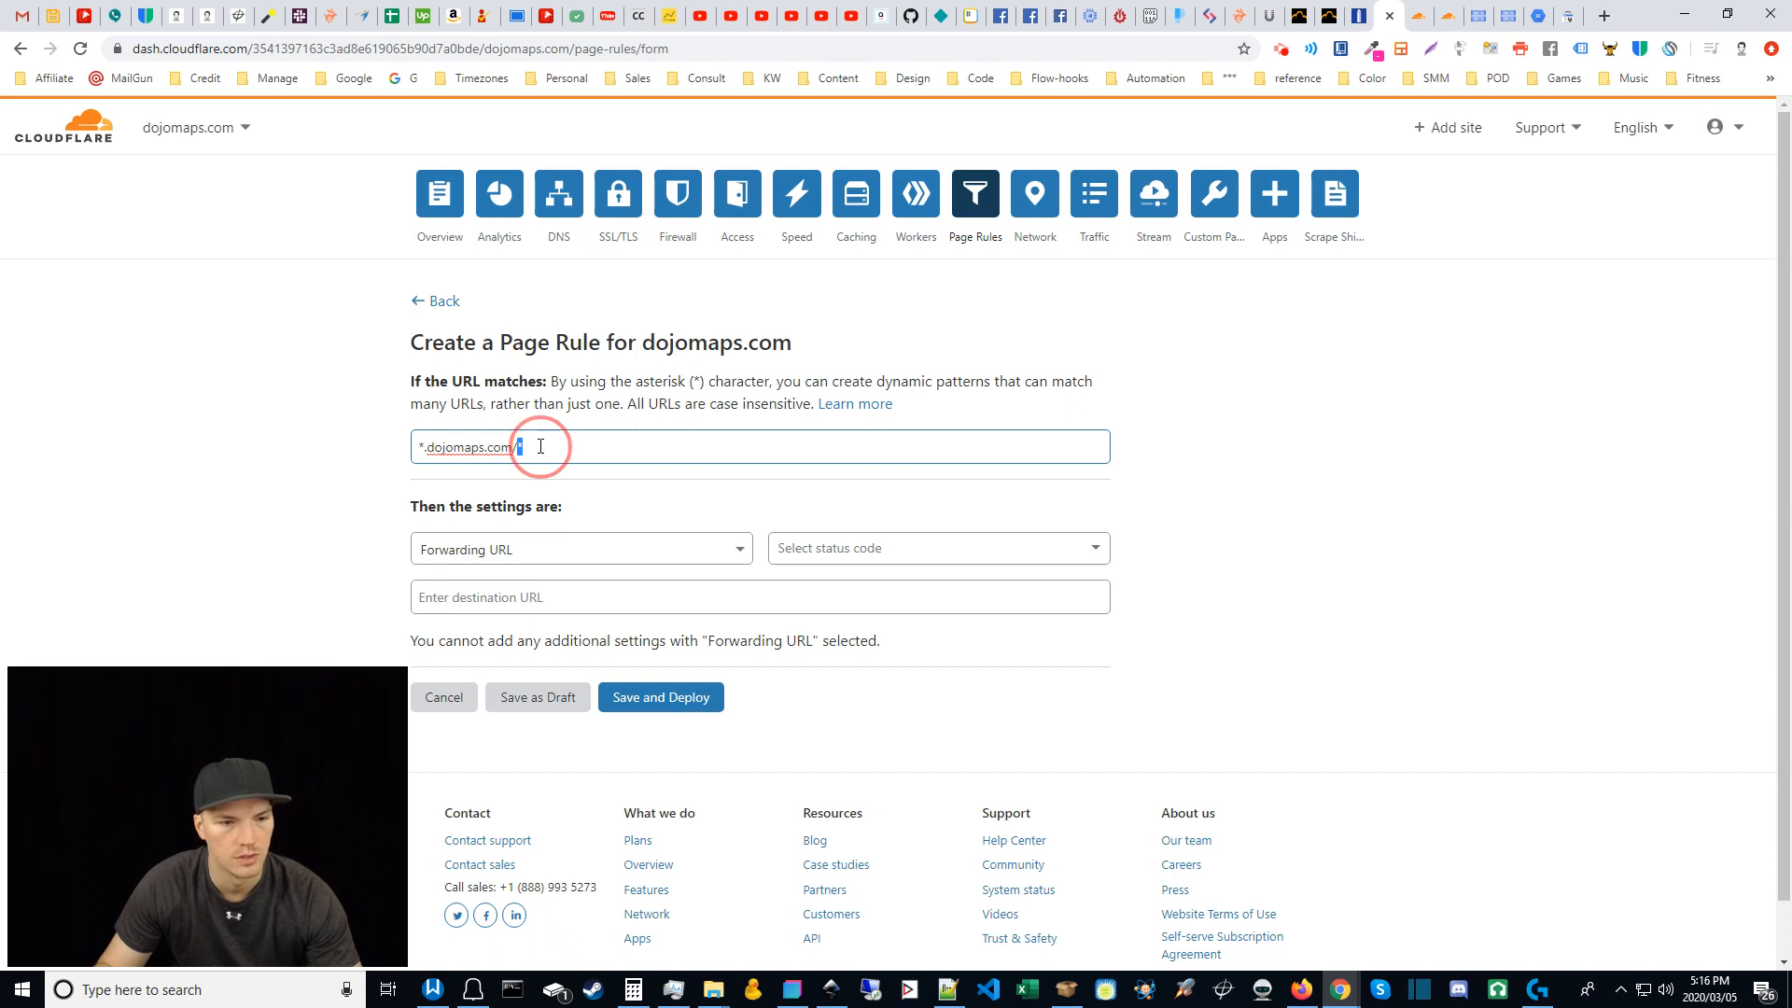
{"action": "left_click", "coordinate": [542, 594]}
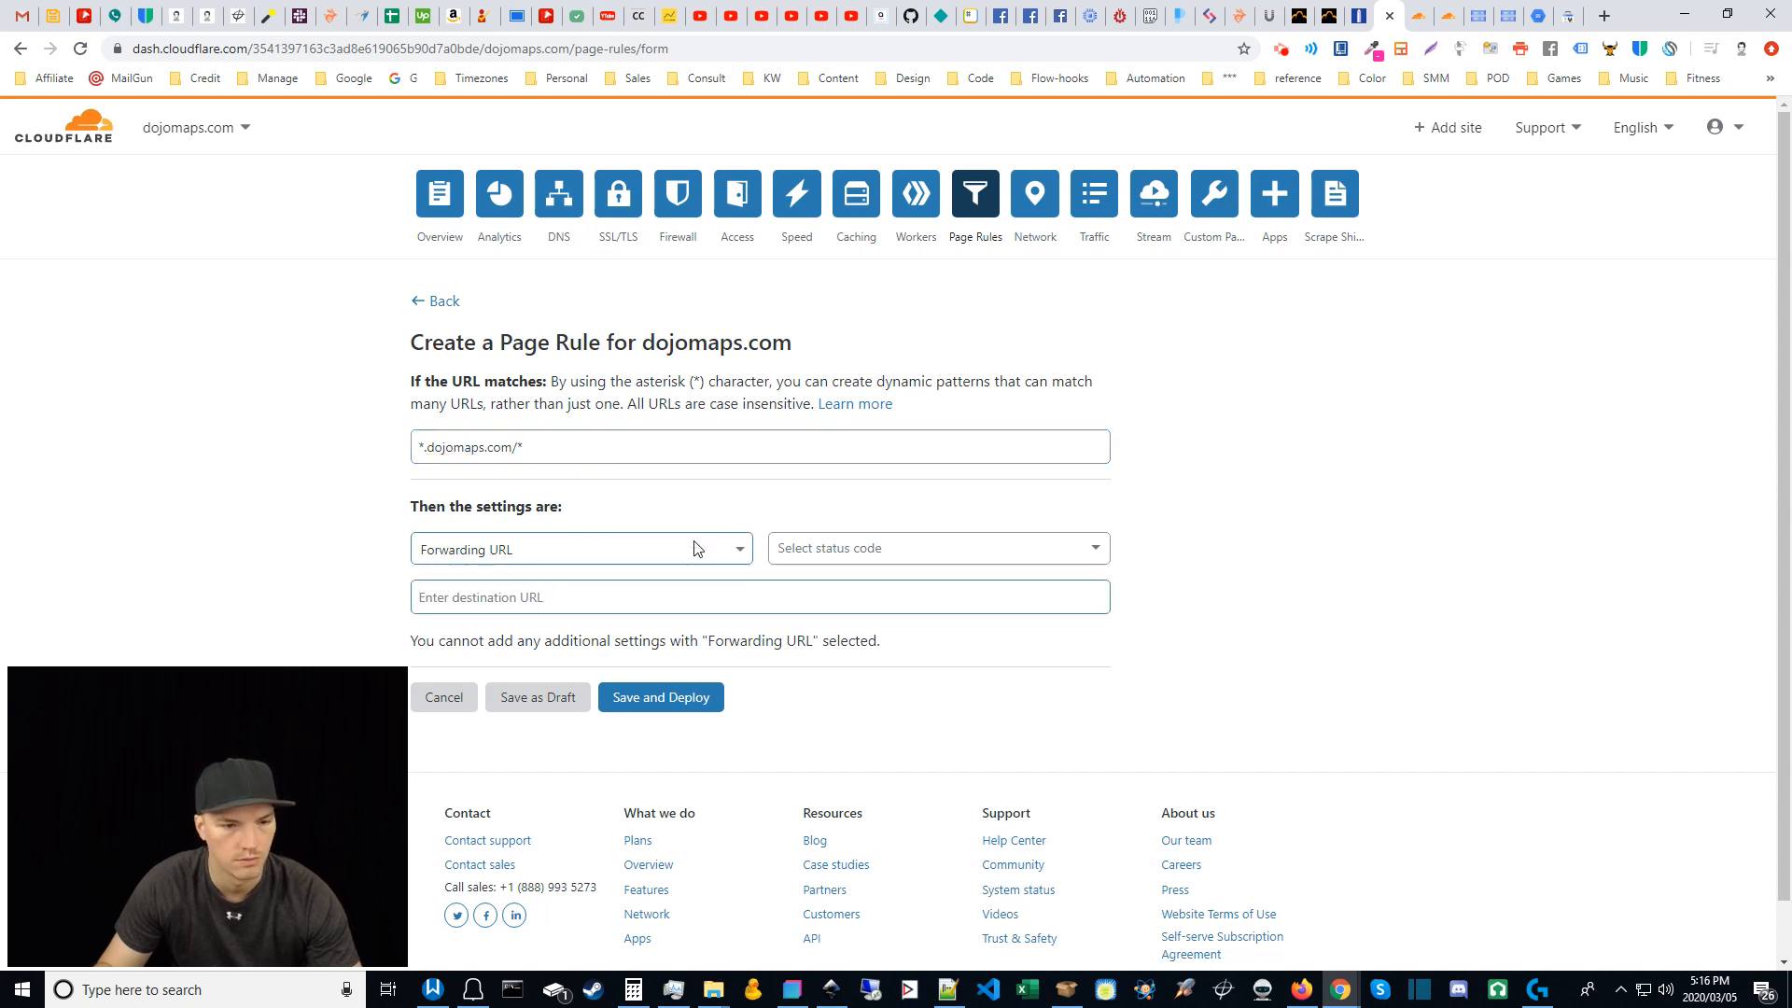
{"action": "left_click", "coordinate": [954, 551]}
{"action": "left_click", "coordinate": [808, 589]}
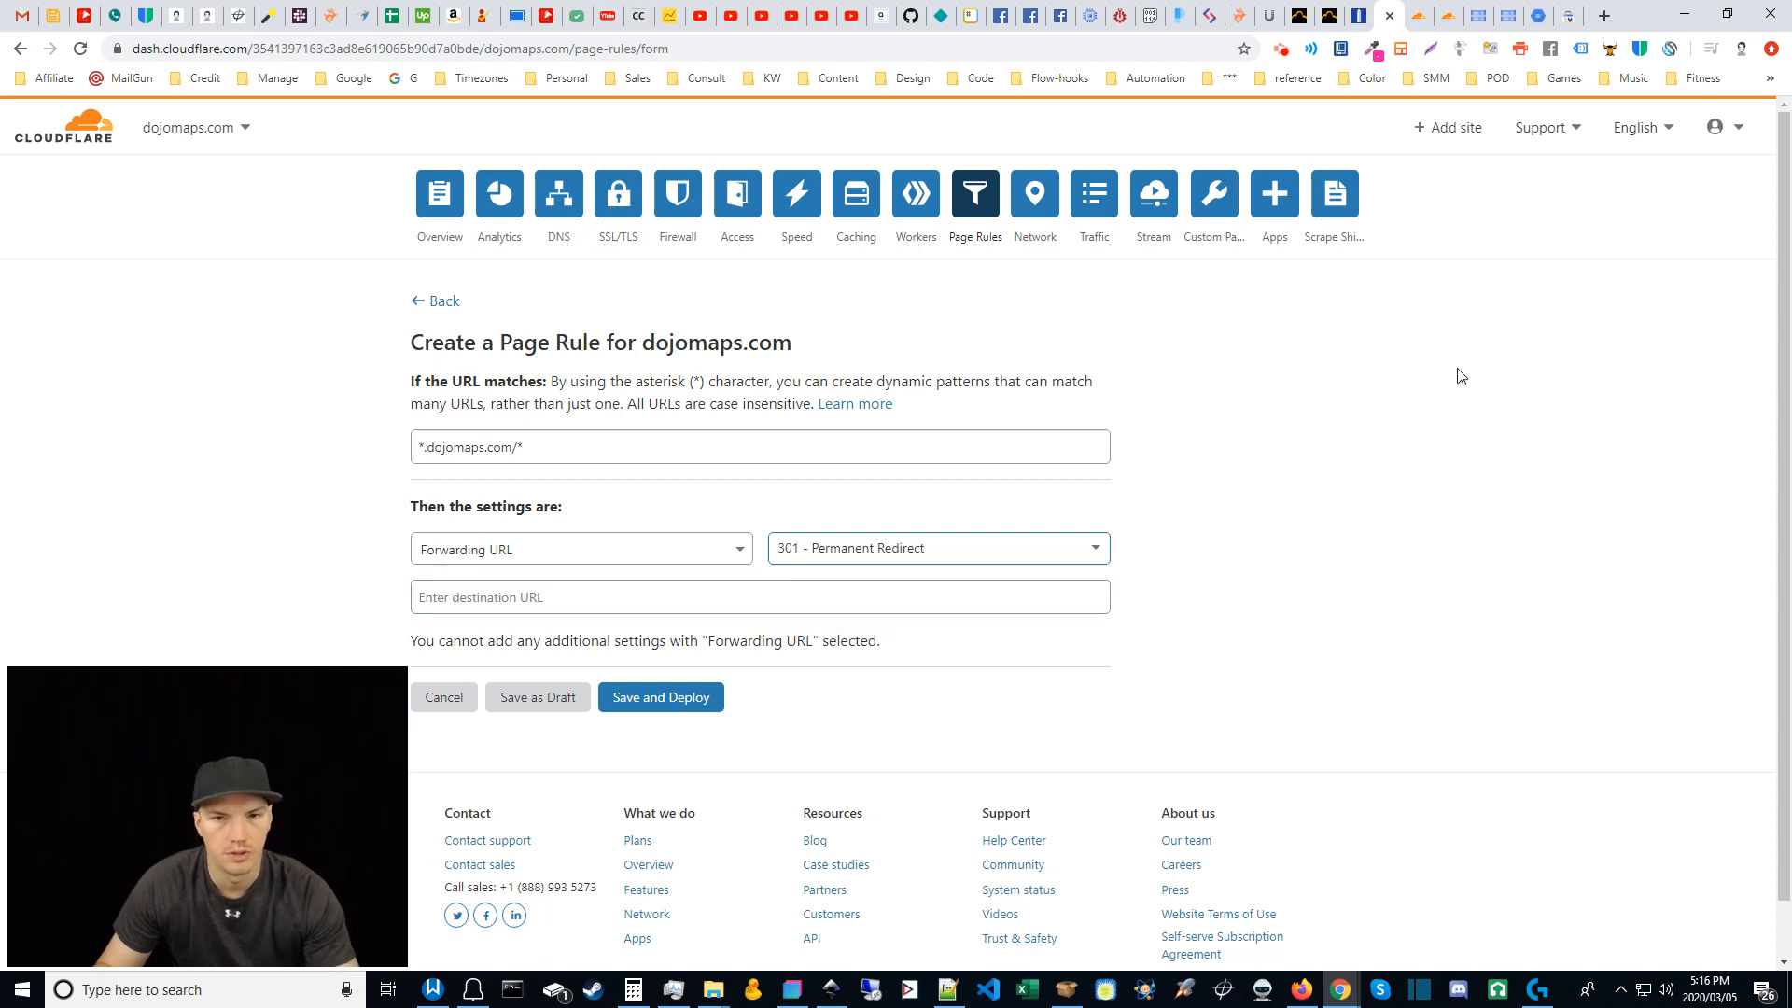
{"action": "left_click", "coordinate": [560, 594]}
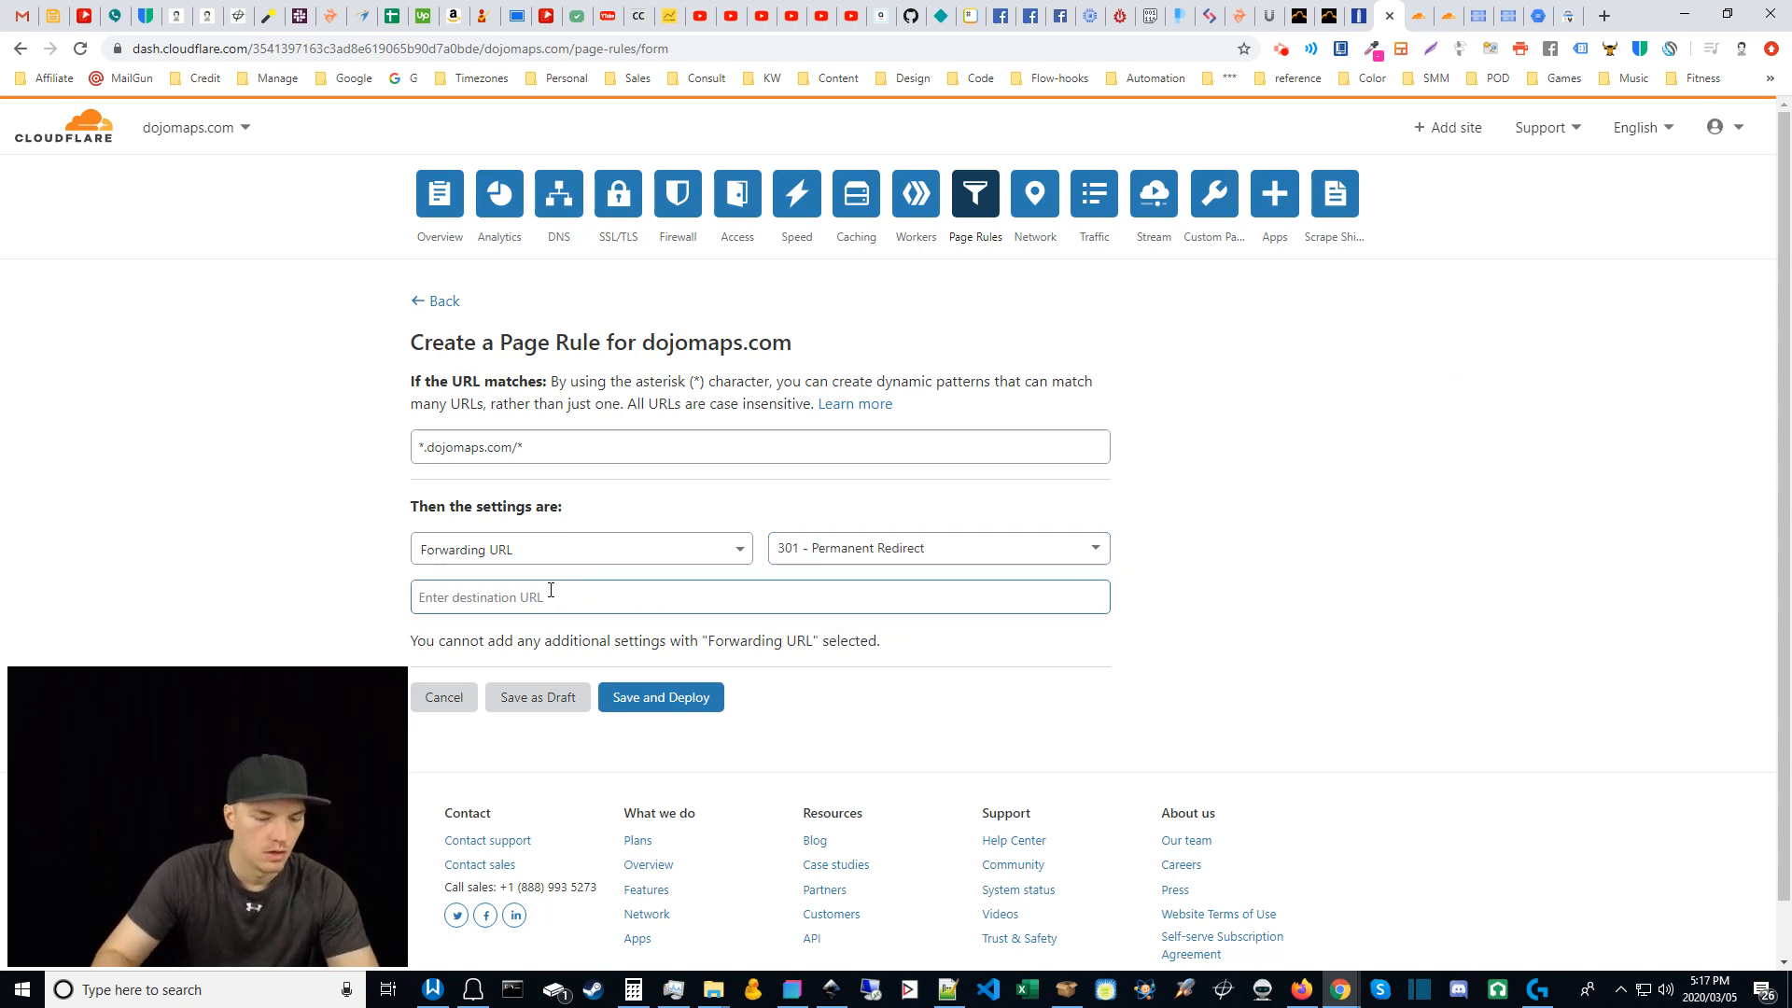
{"action": "type", "text": "https"}
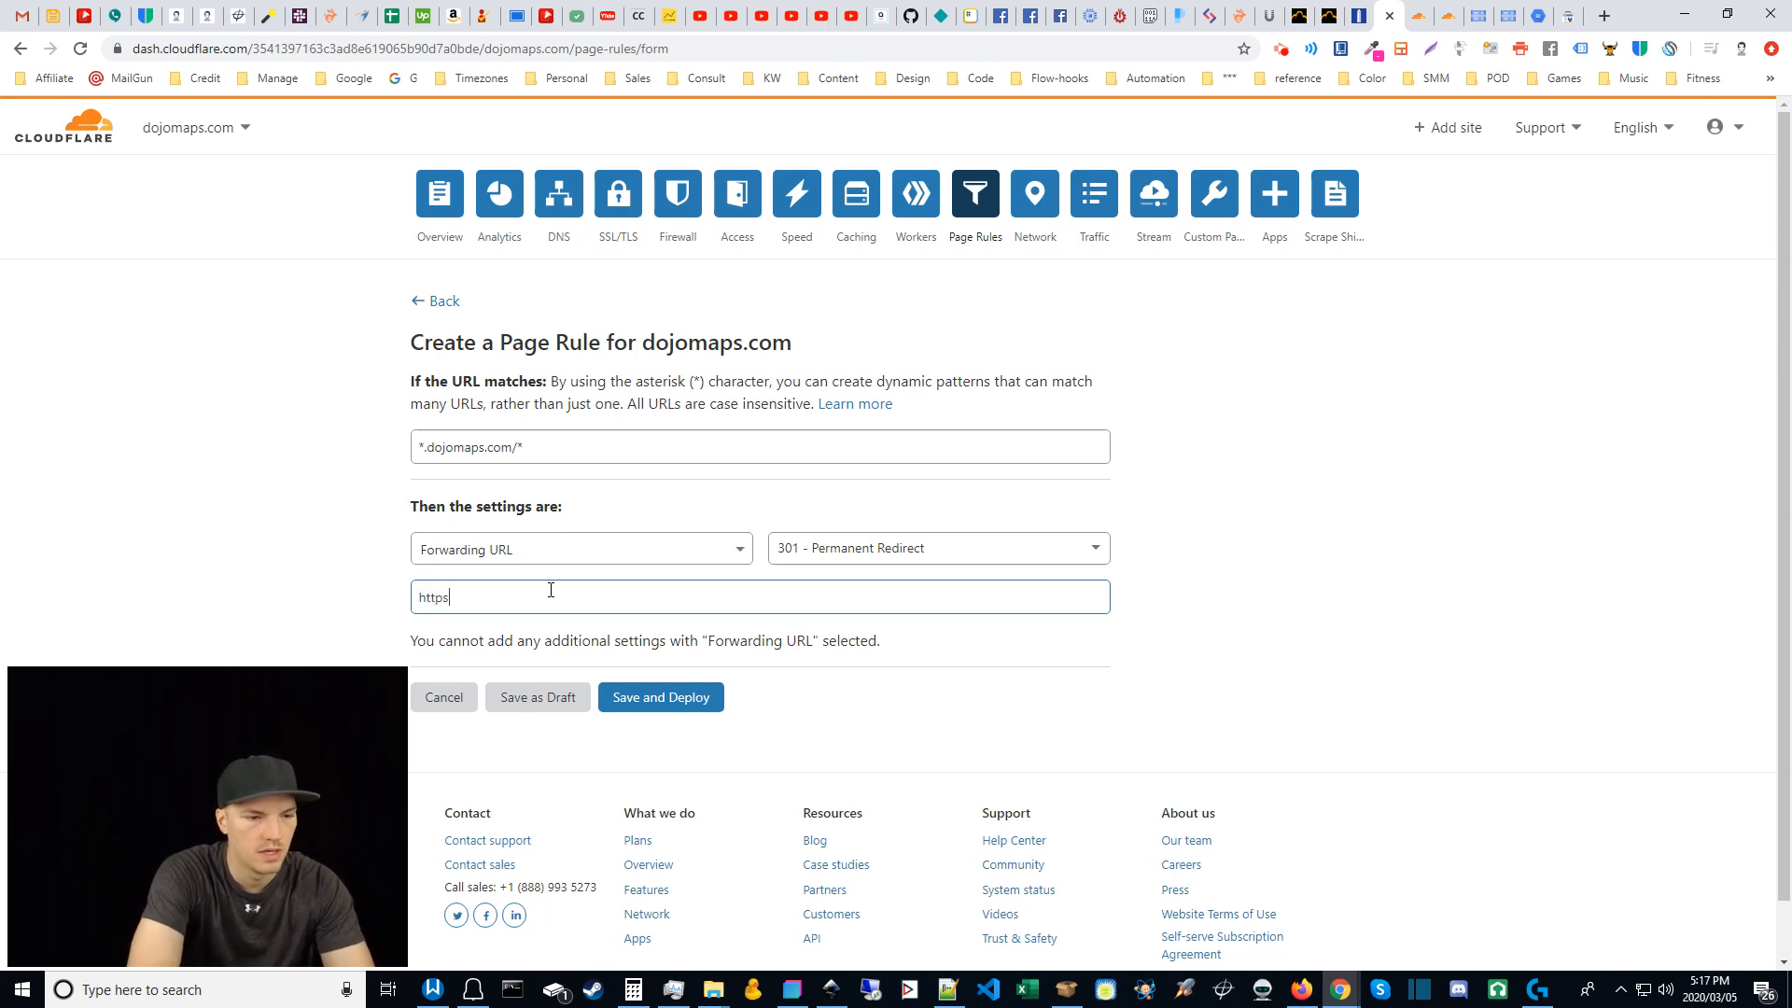
{"action": "type", "text": "://d"}
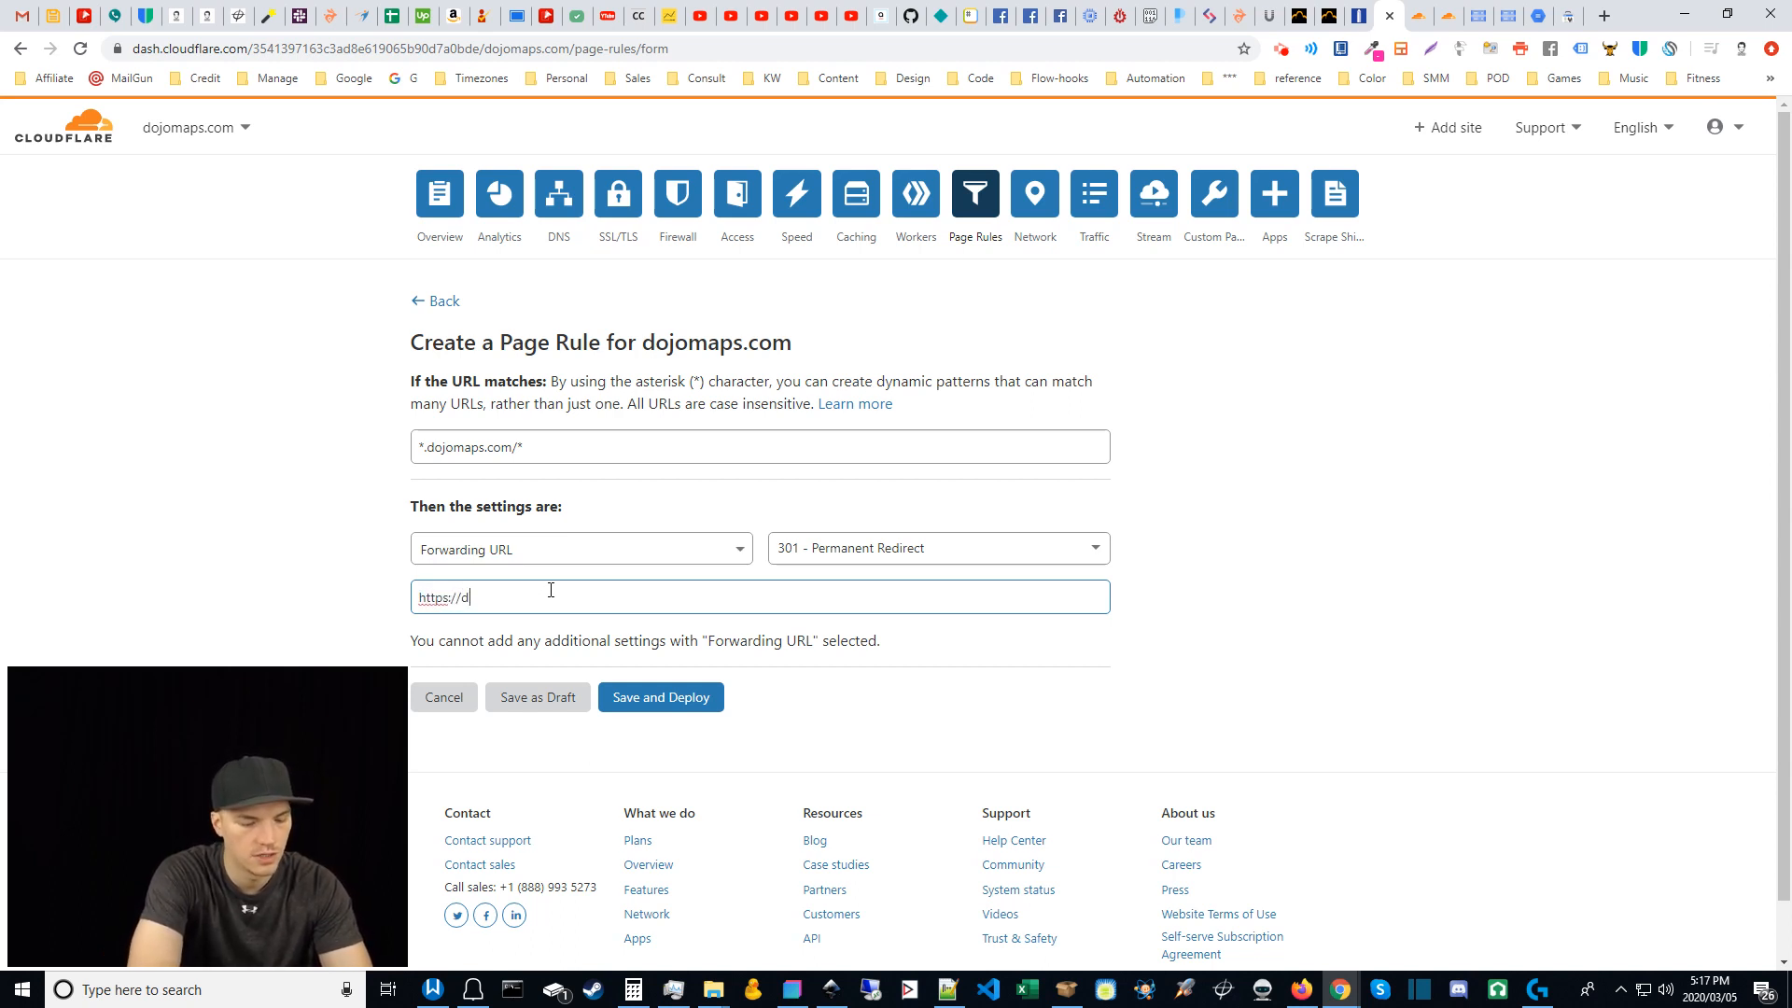
{"action": "type", "text": "ojomaps."}
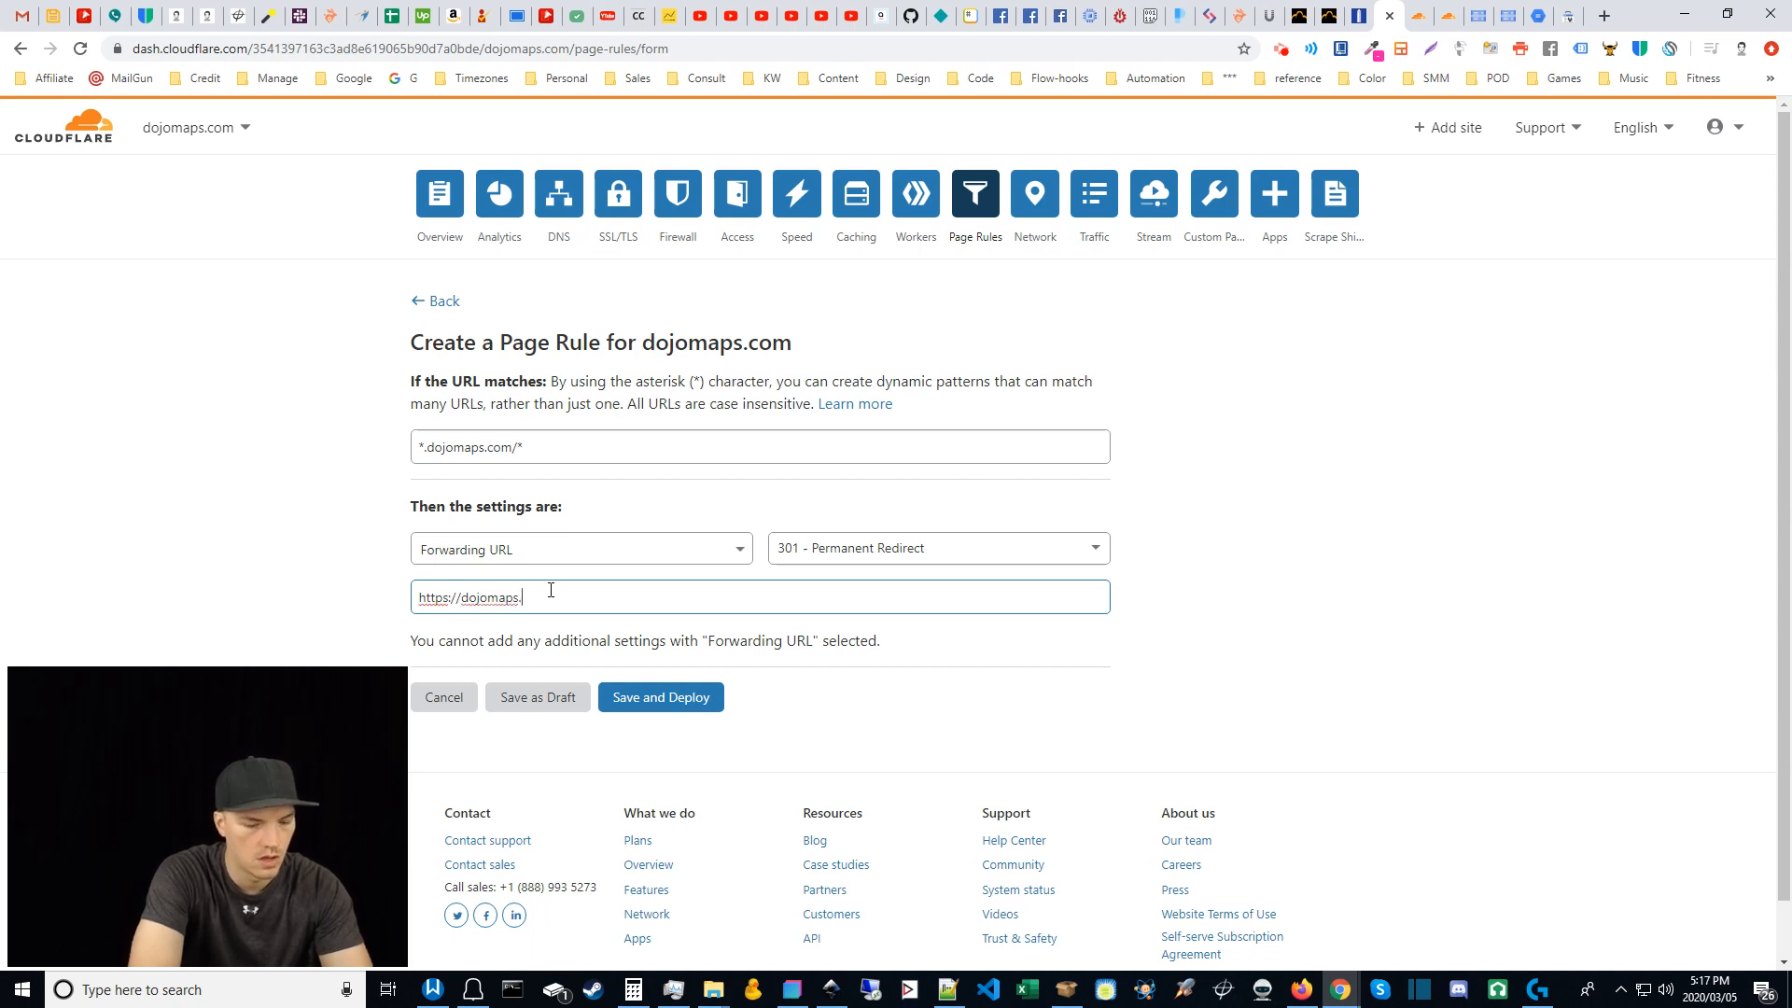
{"action": "type", "text": "com/"}
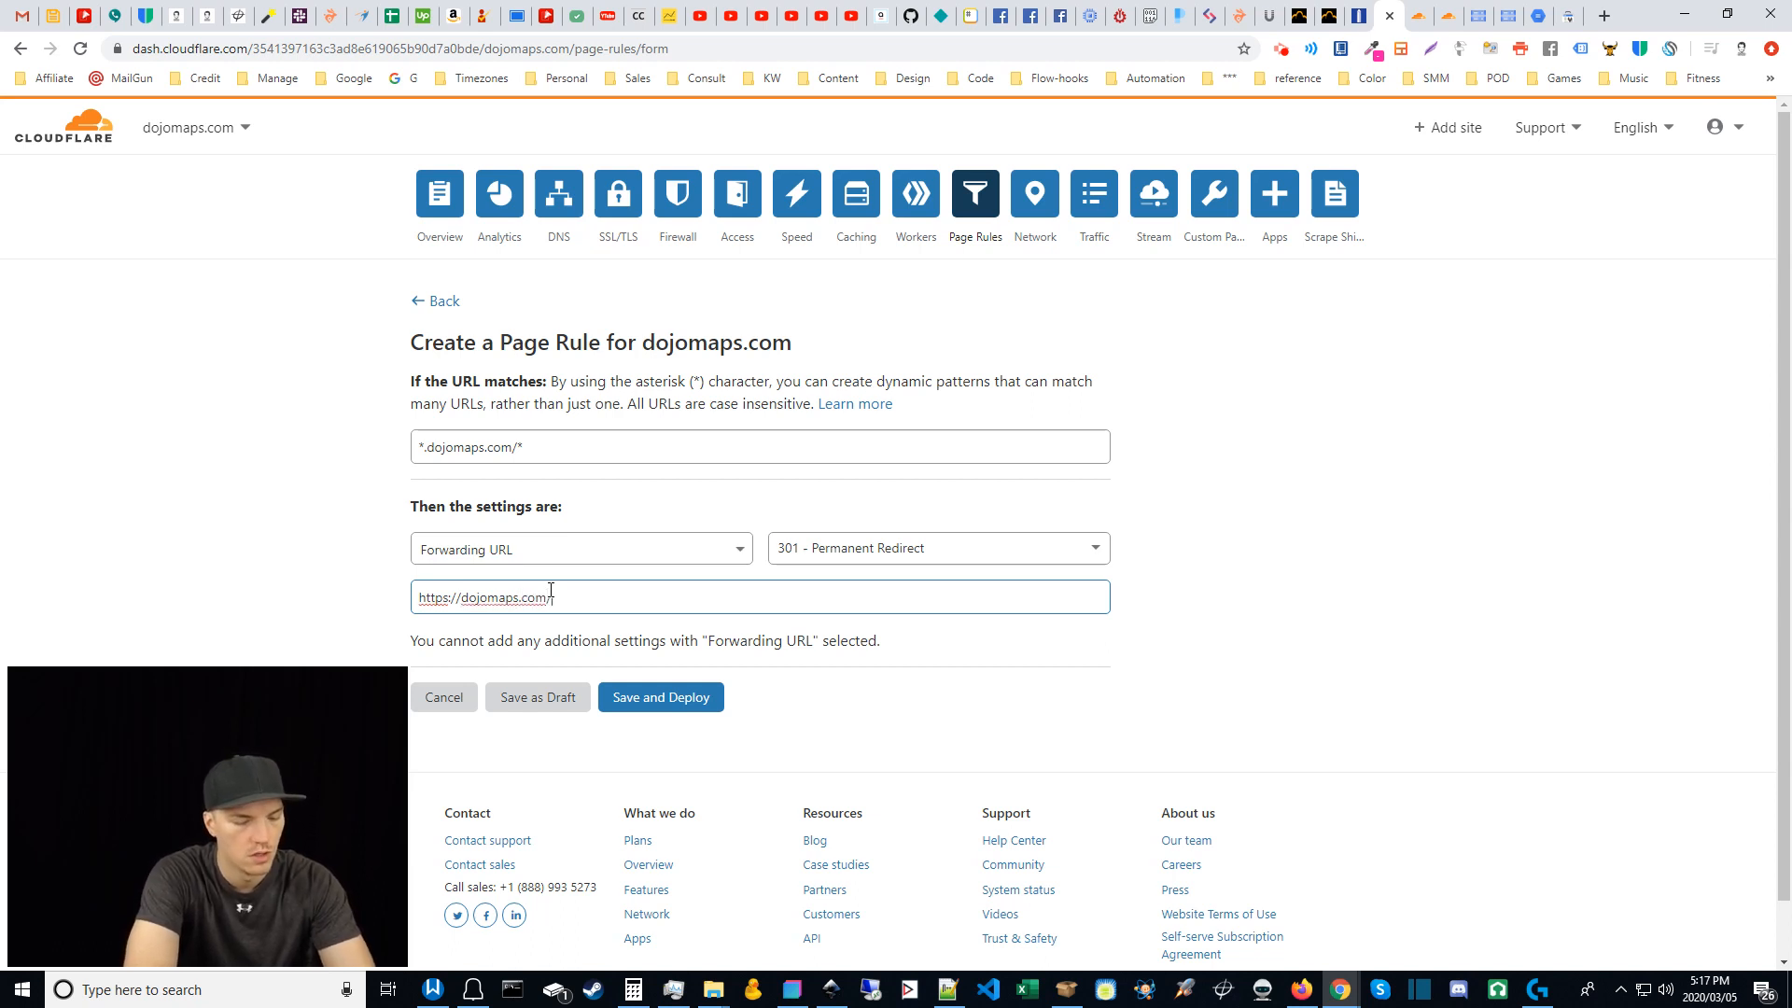
{"action": "type", "text": "$2"}
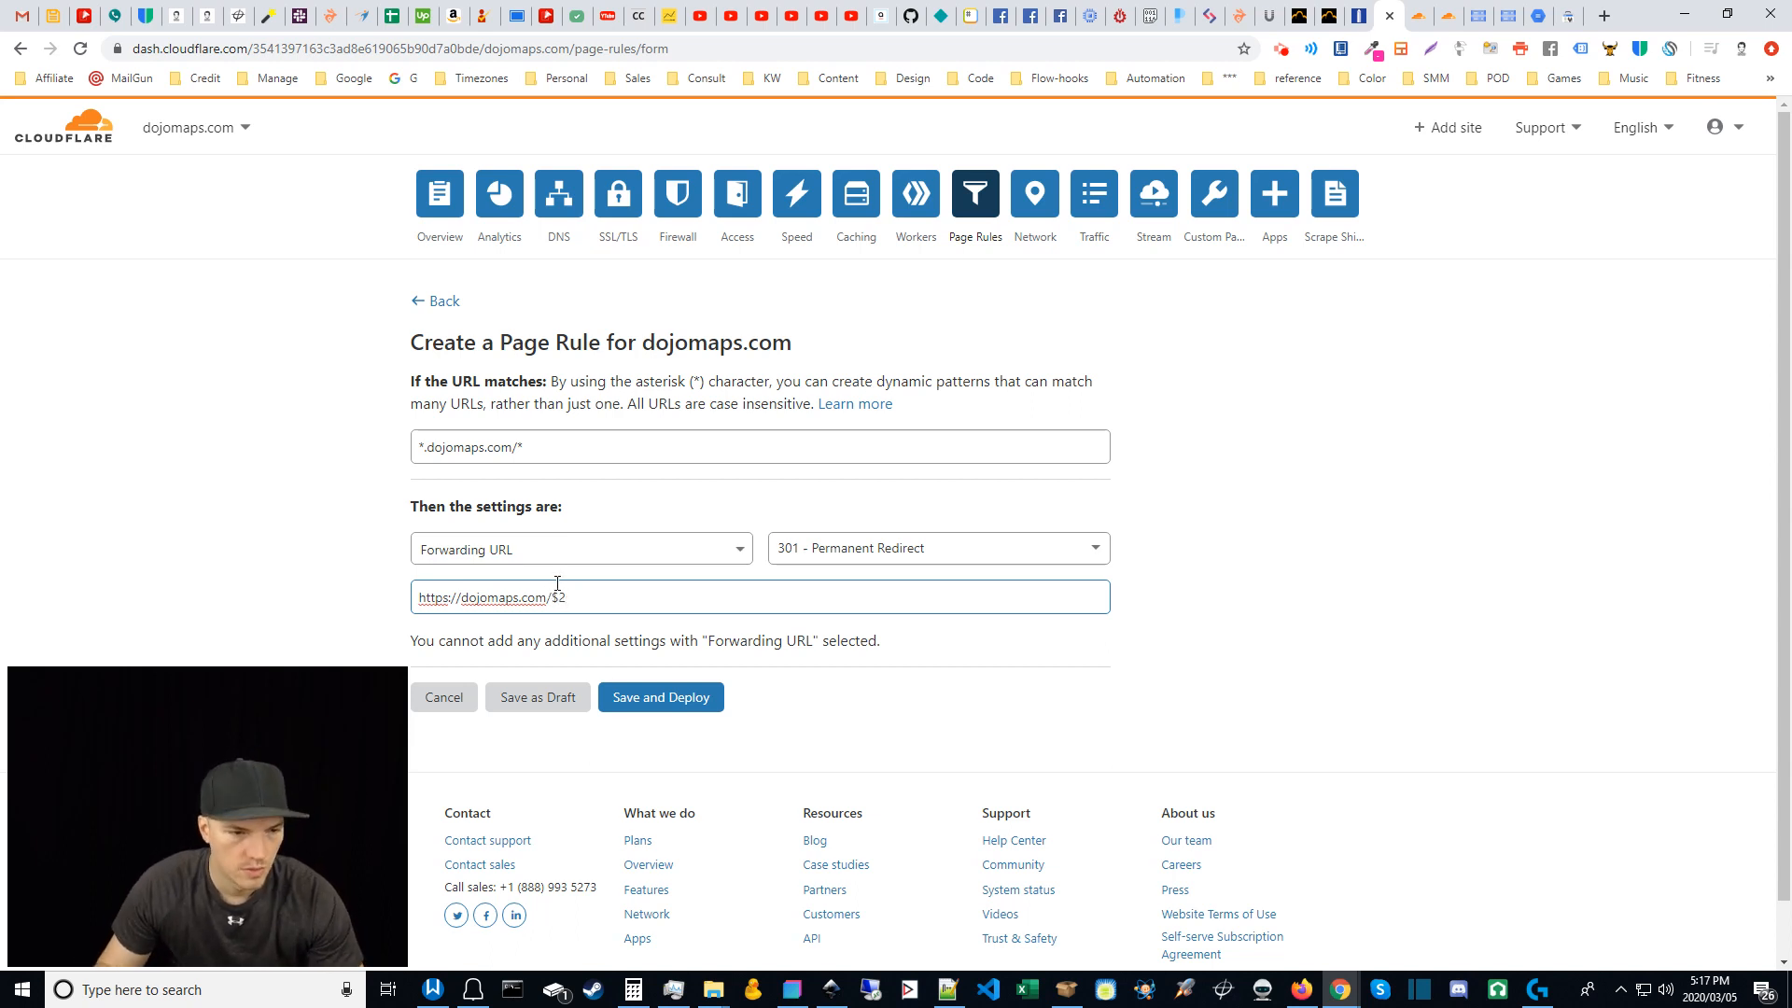
Step: Compare the $2 placeholder in the destination URL with the second wildcard of the match pattern
{"action": "double_click", "coordinate": [559, 594]}
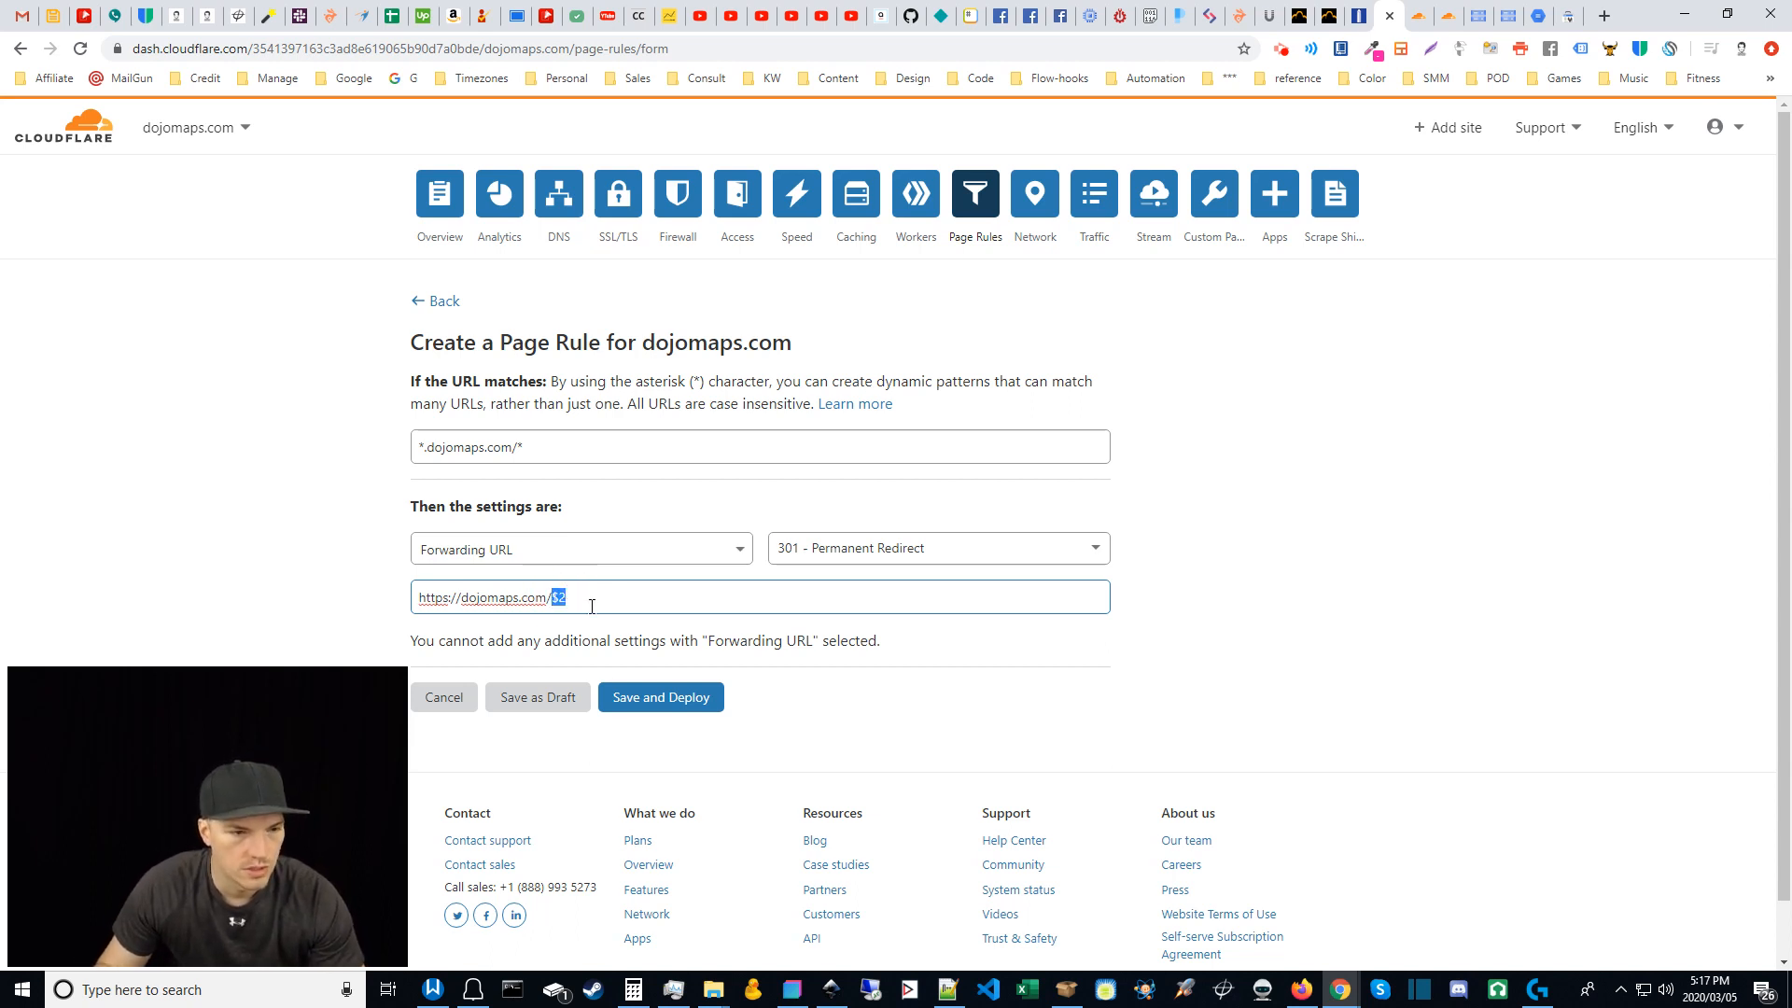
{"action": "double_click", "coordinate": [519, 447]}
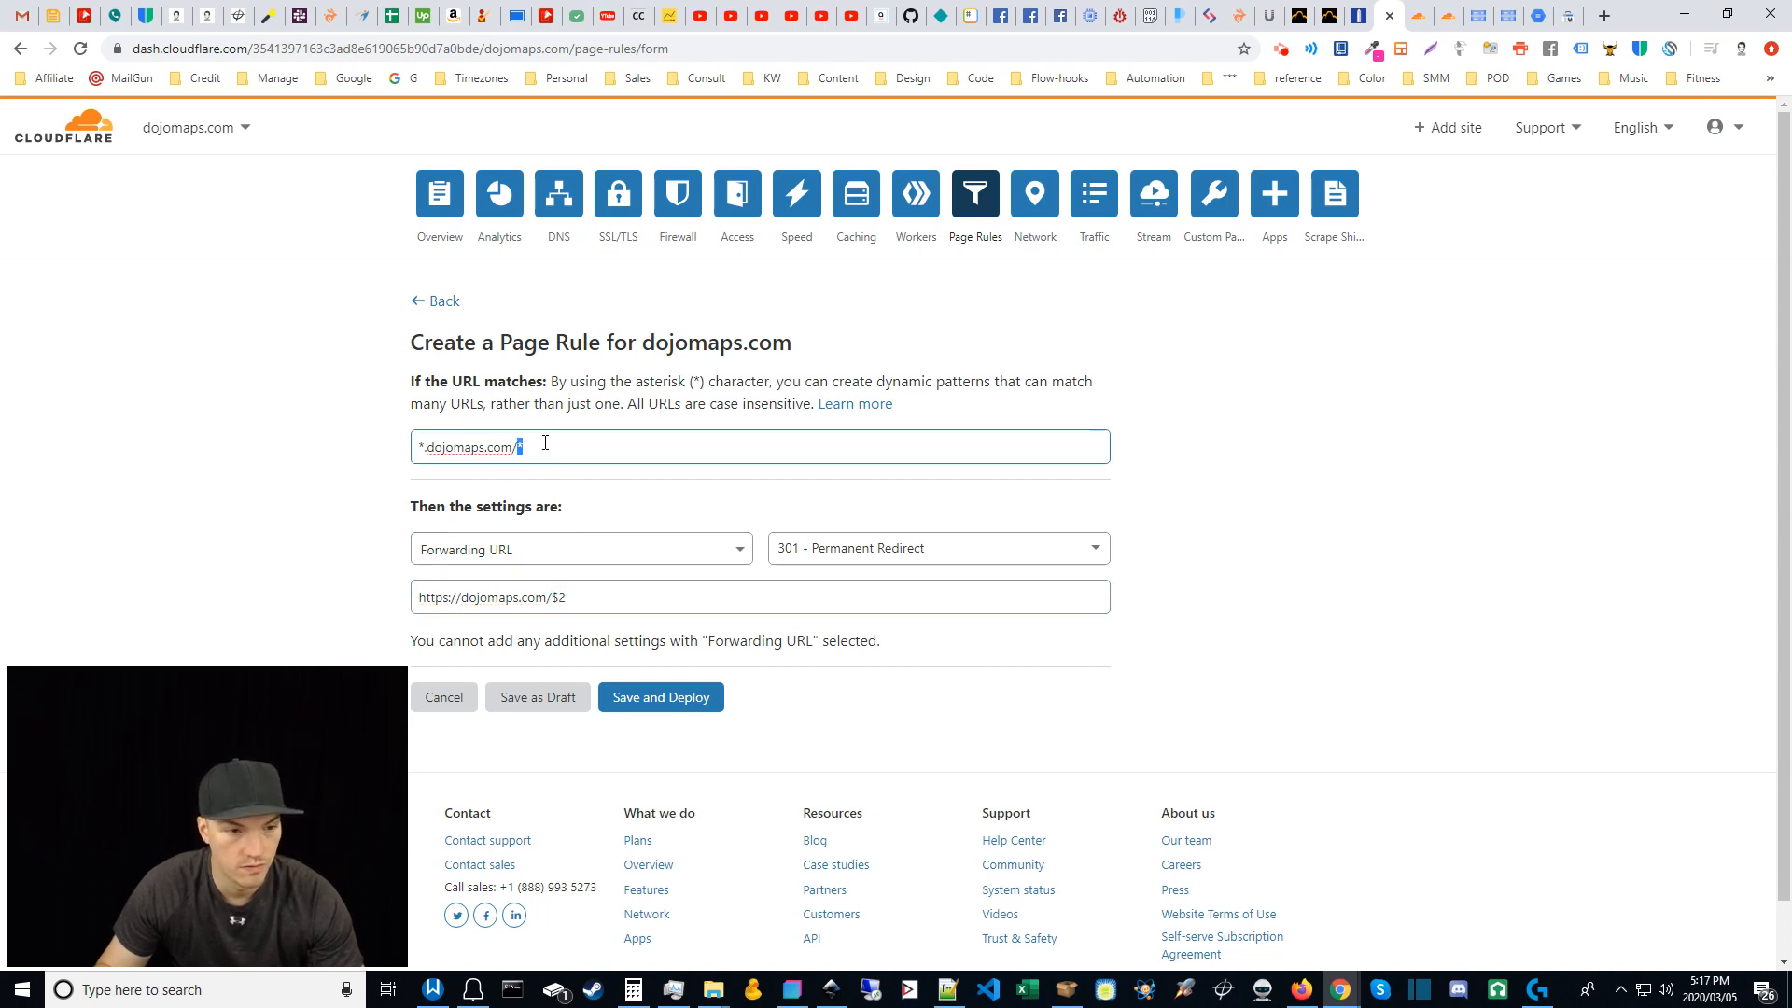
{"action": "left_click", "coordinate": [569, 606]}
{"action": "left_click", "coordinate": [311, 481]}
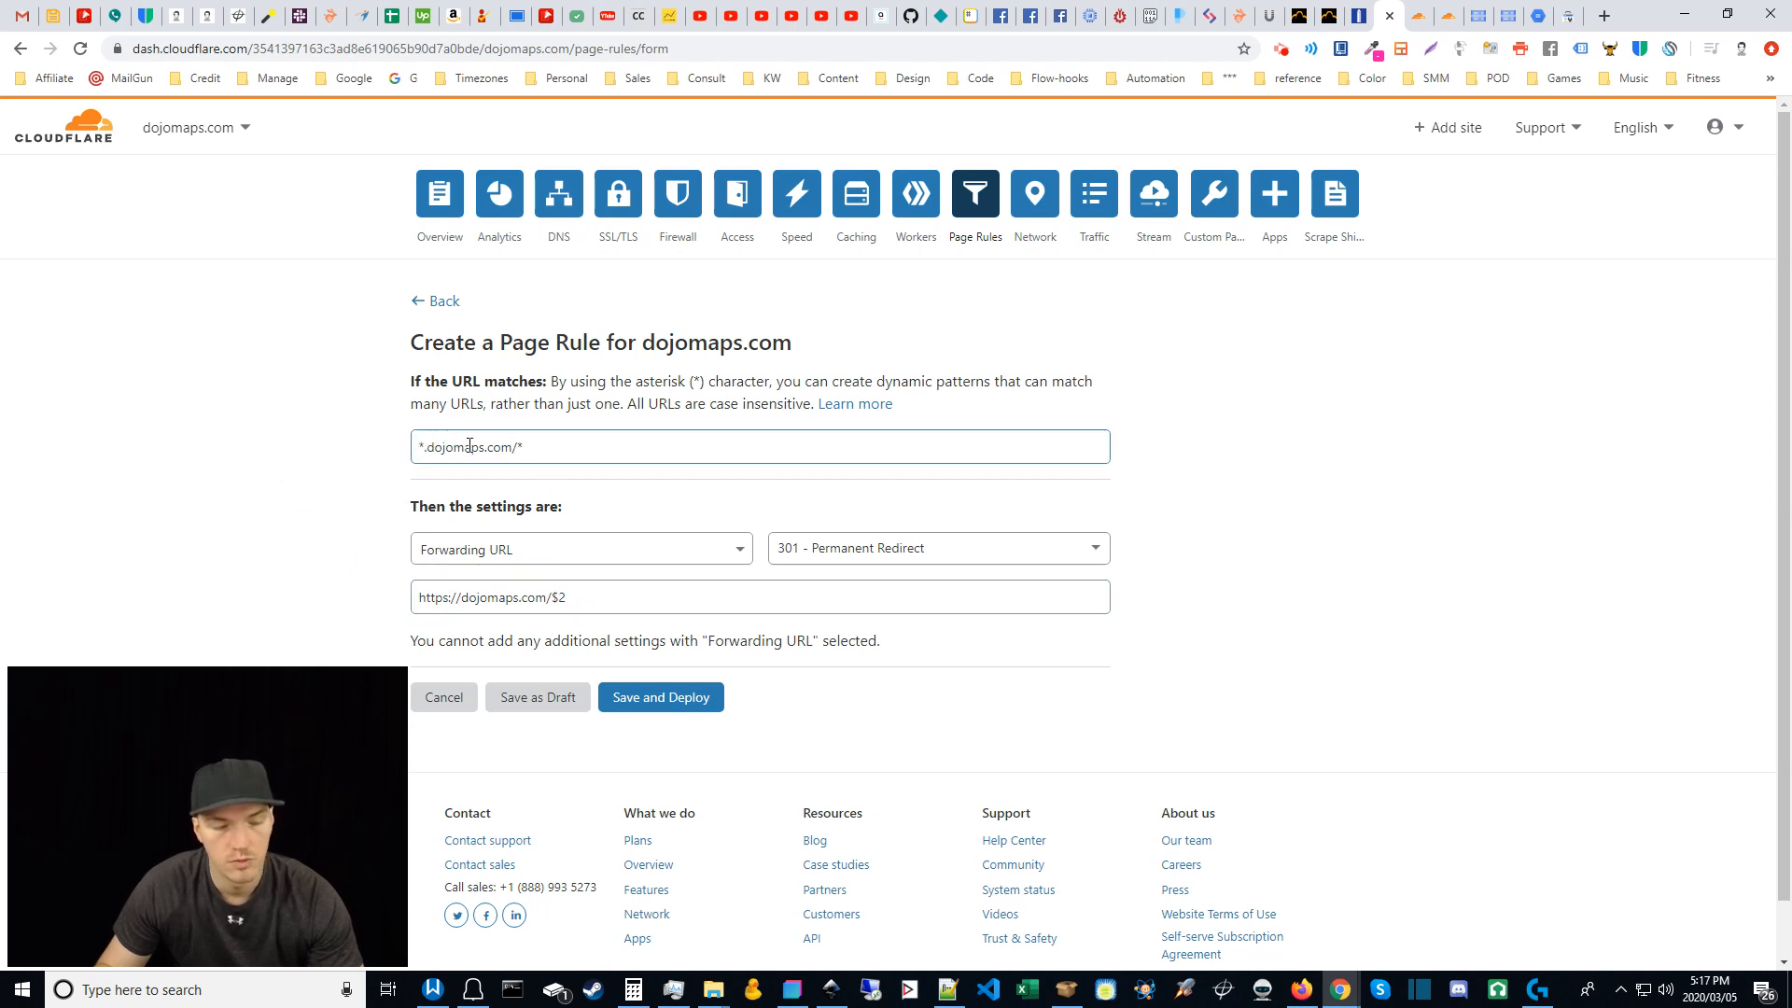
{"action": "left_click", "coordinate": [425, 599]}
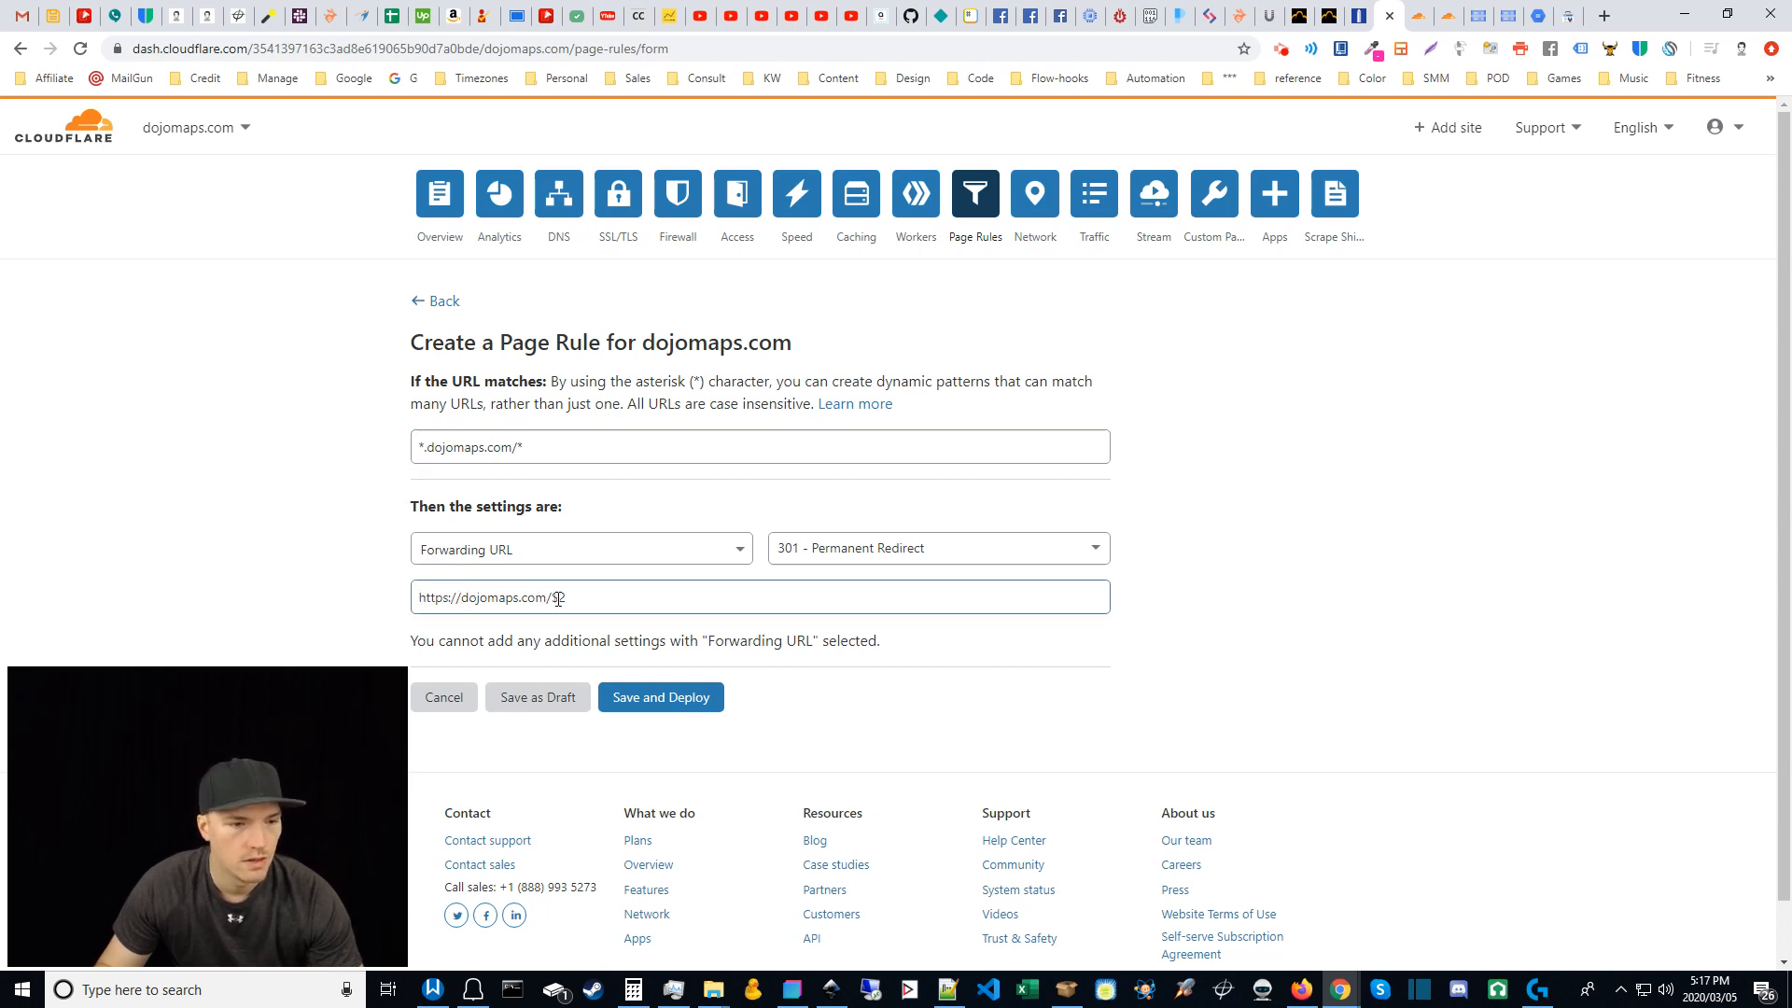
{"action": "double_click", "coordinate": [565, 446]}
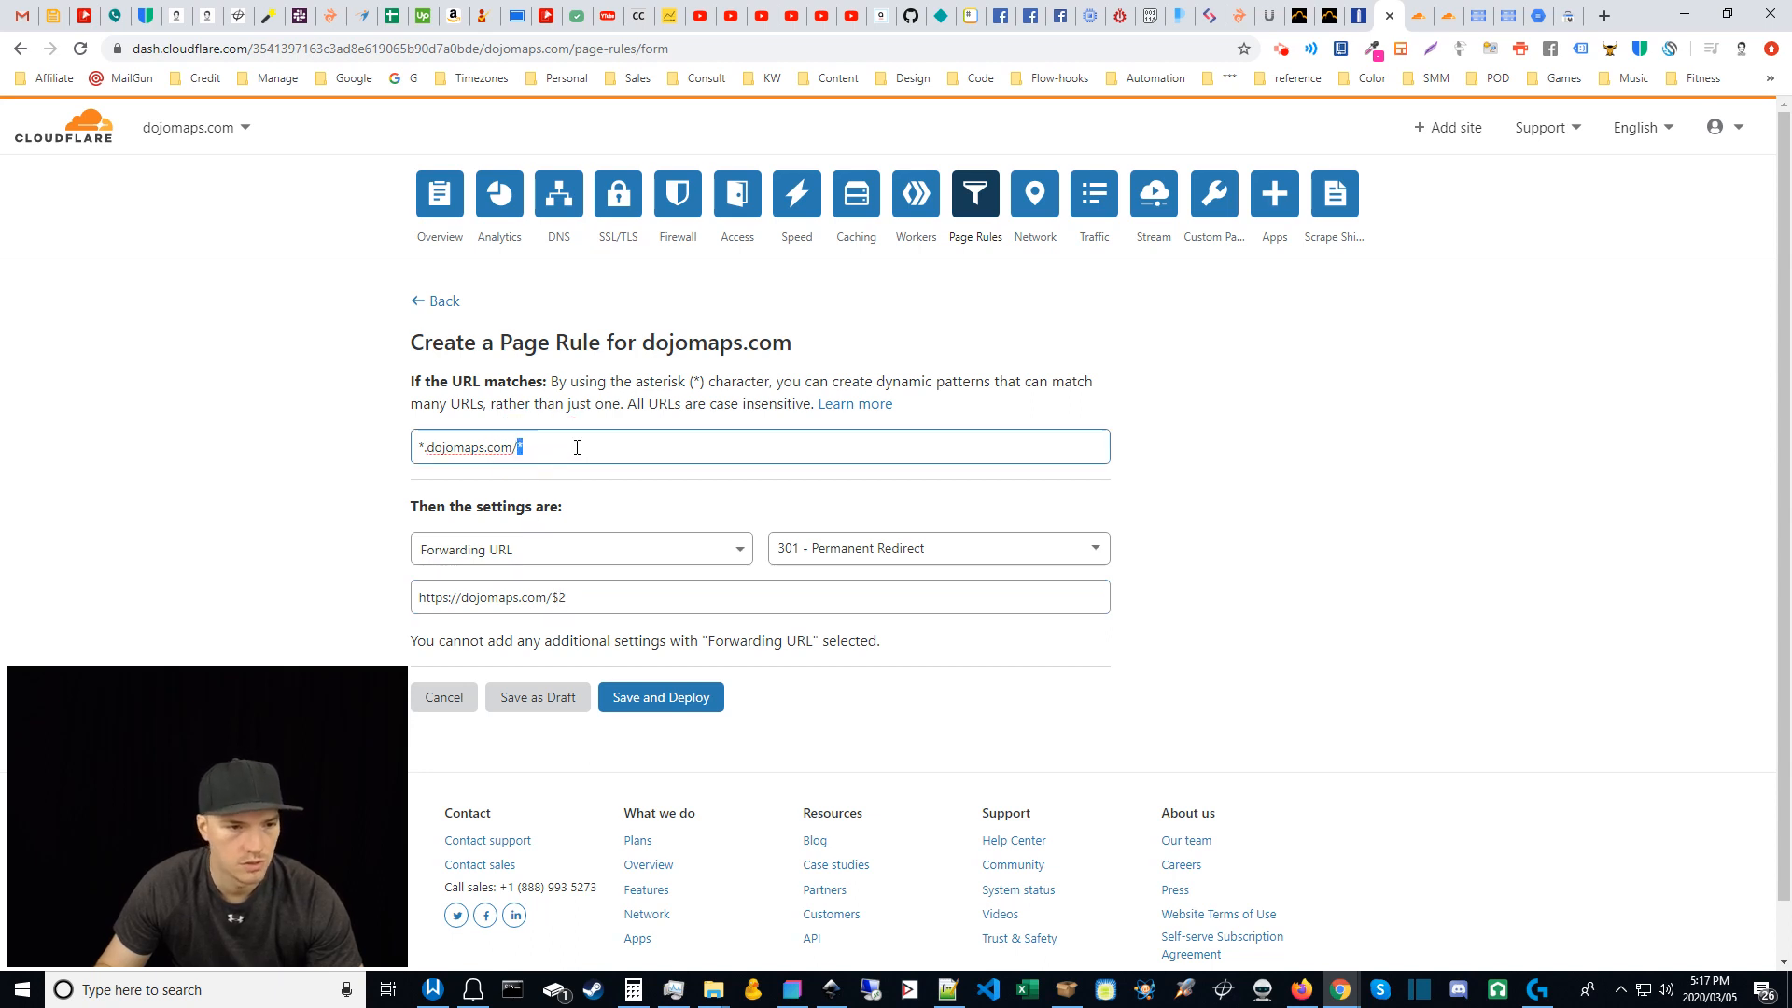
{"action": "left_click", "coordinate": [556, 598]}
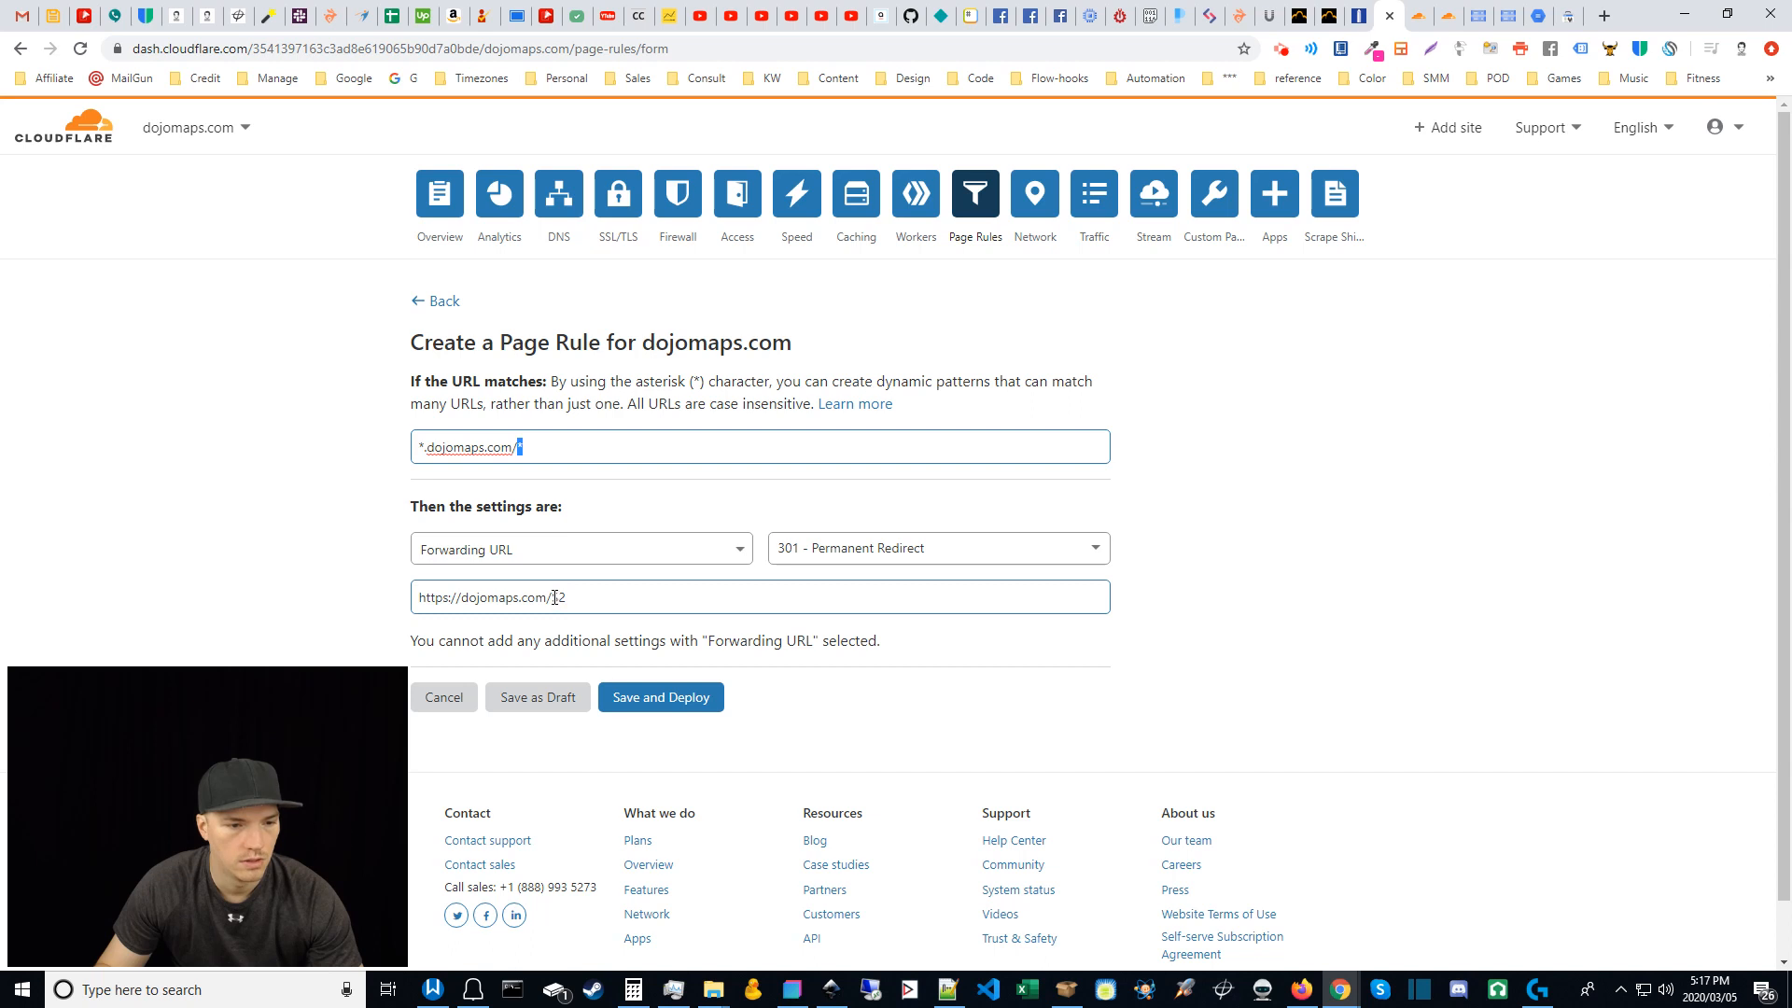
{"action": "double_click", "coordinate": [573, 594]}
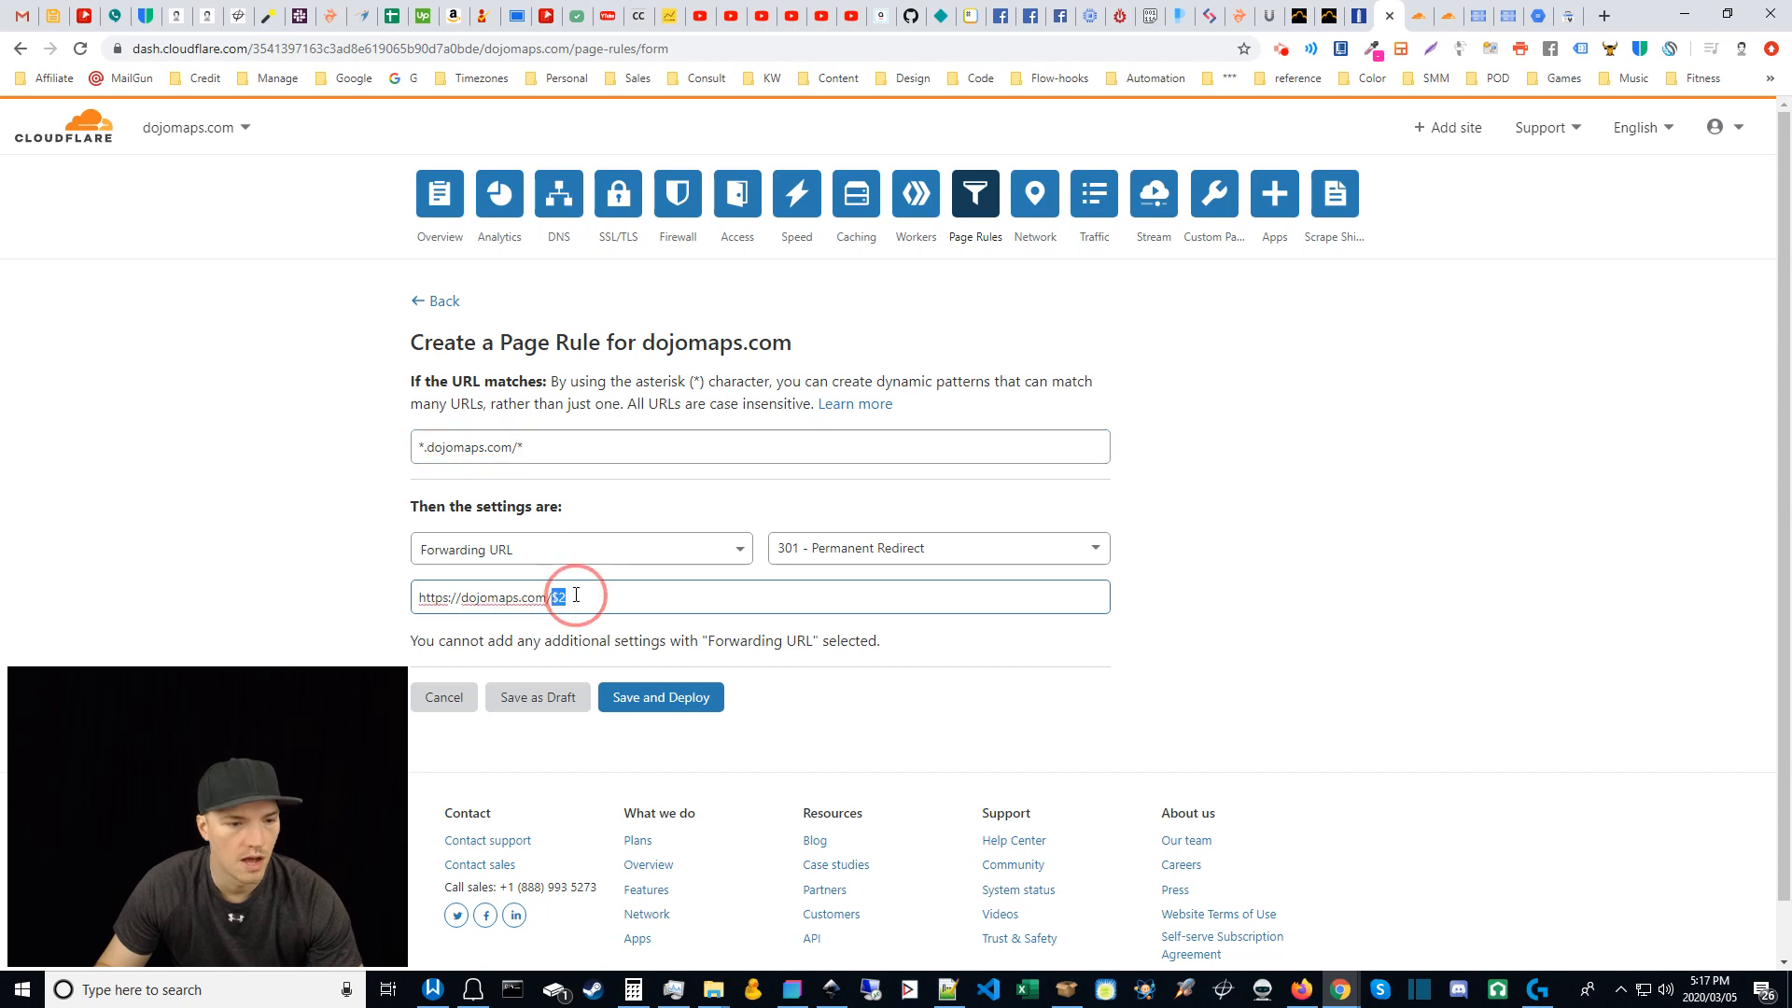
{"action": "left_click", "coordinate": [1252, 563]}
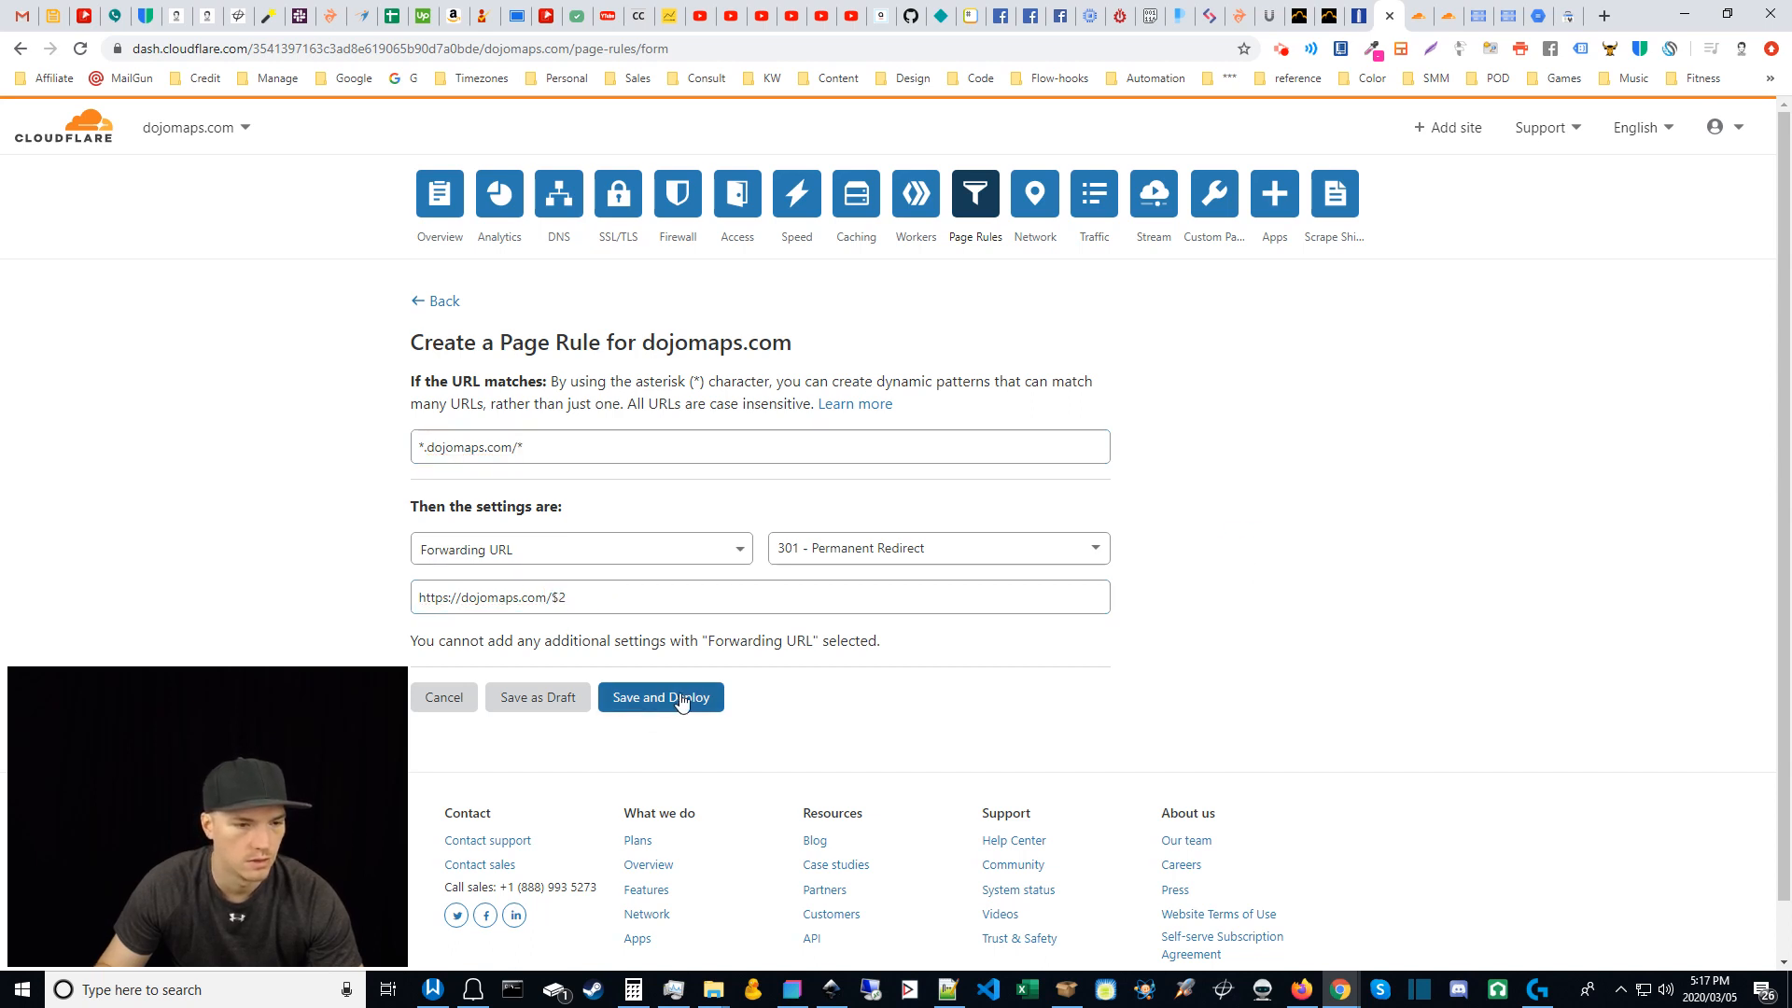
Step: Save and deploy the forwarding page rule and review its entry in the rule list
{"action": "left_click", "coordinate": [682, 700]}
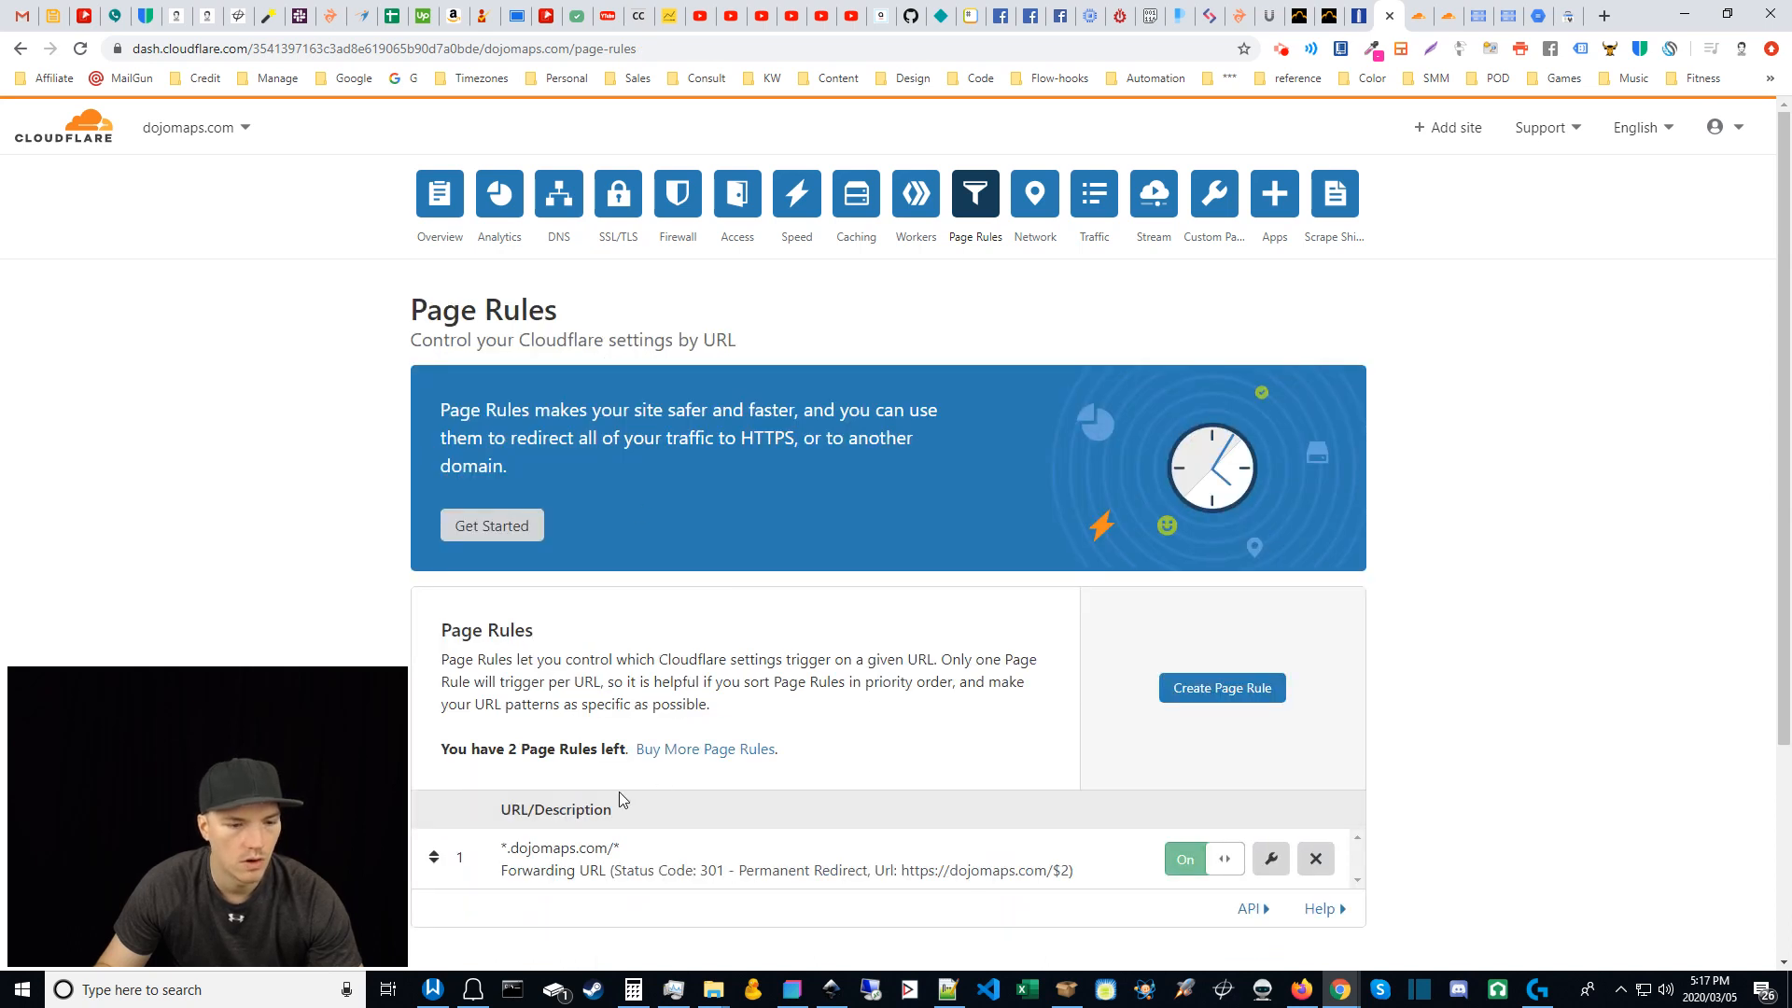
{"action": "double_click", "coordinate": [505, 846]}
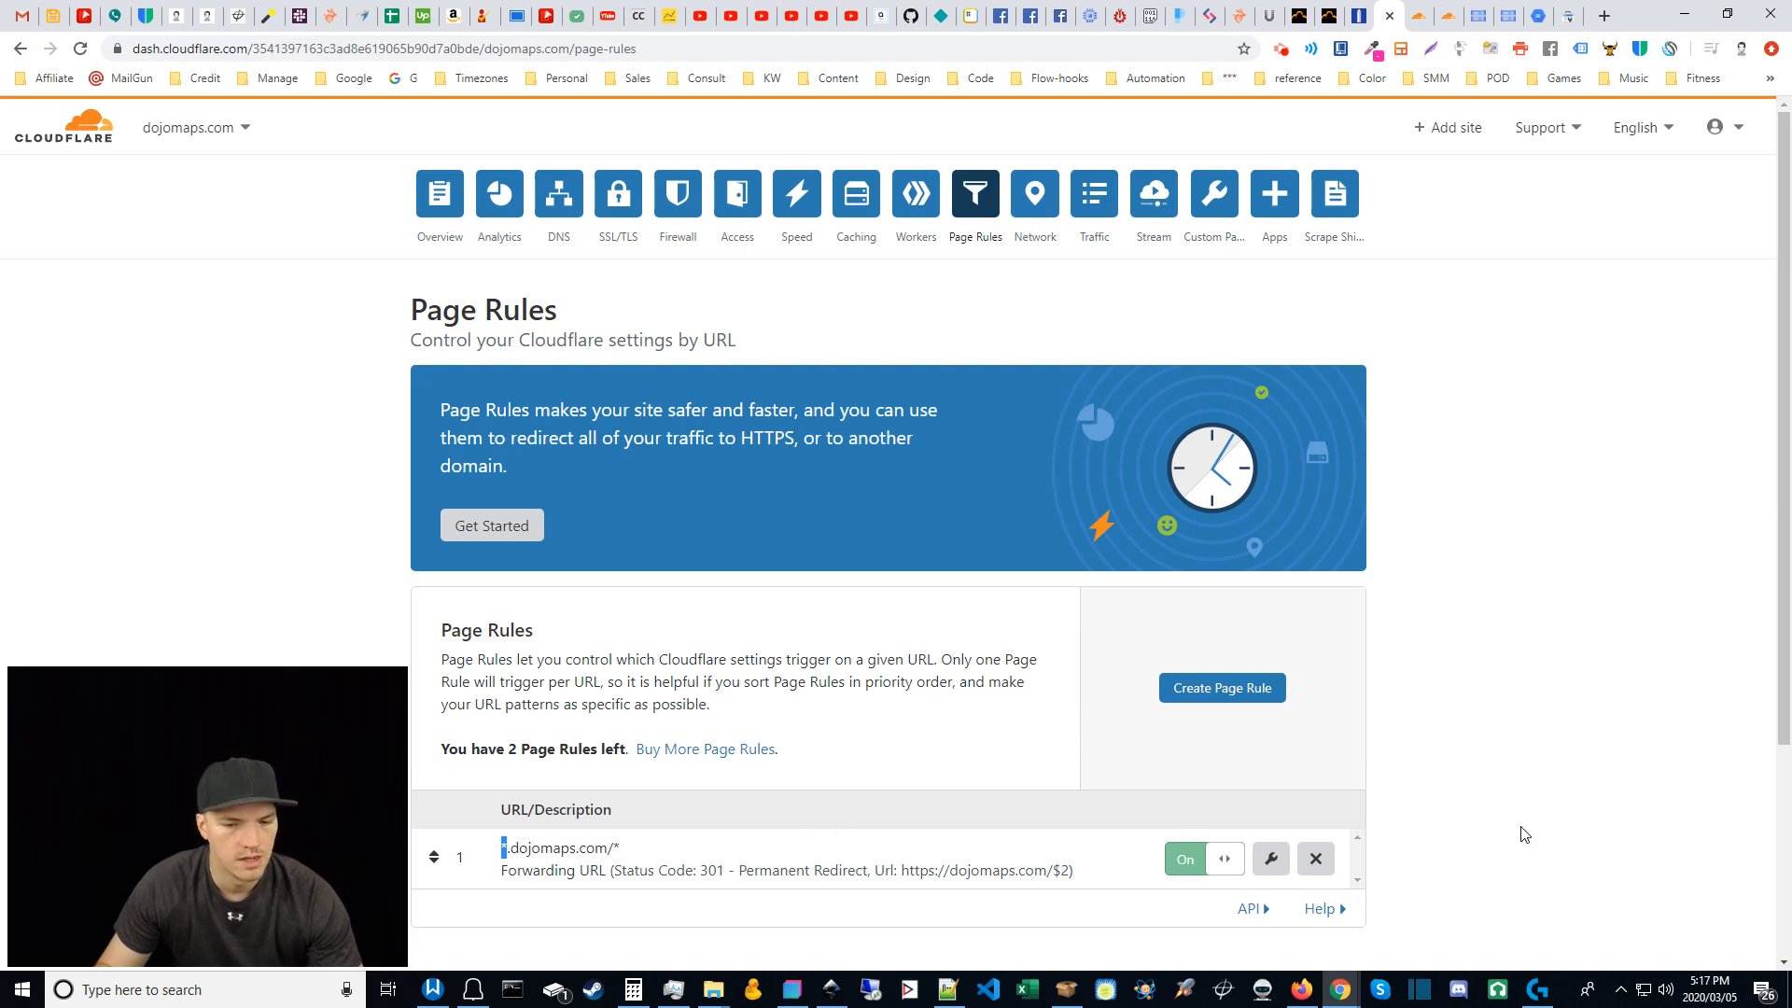
{"action": "scroll", "coordinate": [1420, 887], "scroll_direction": "down", "scroll_amount": 3}
{"action": "scroll", "coordinate": [1419, 886], "scroll_direction": "up", "scroll_amount": 1}
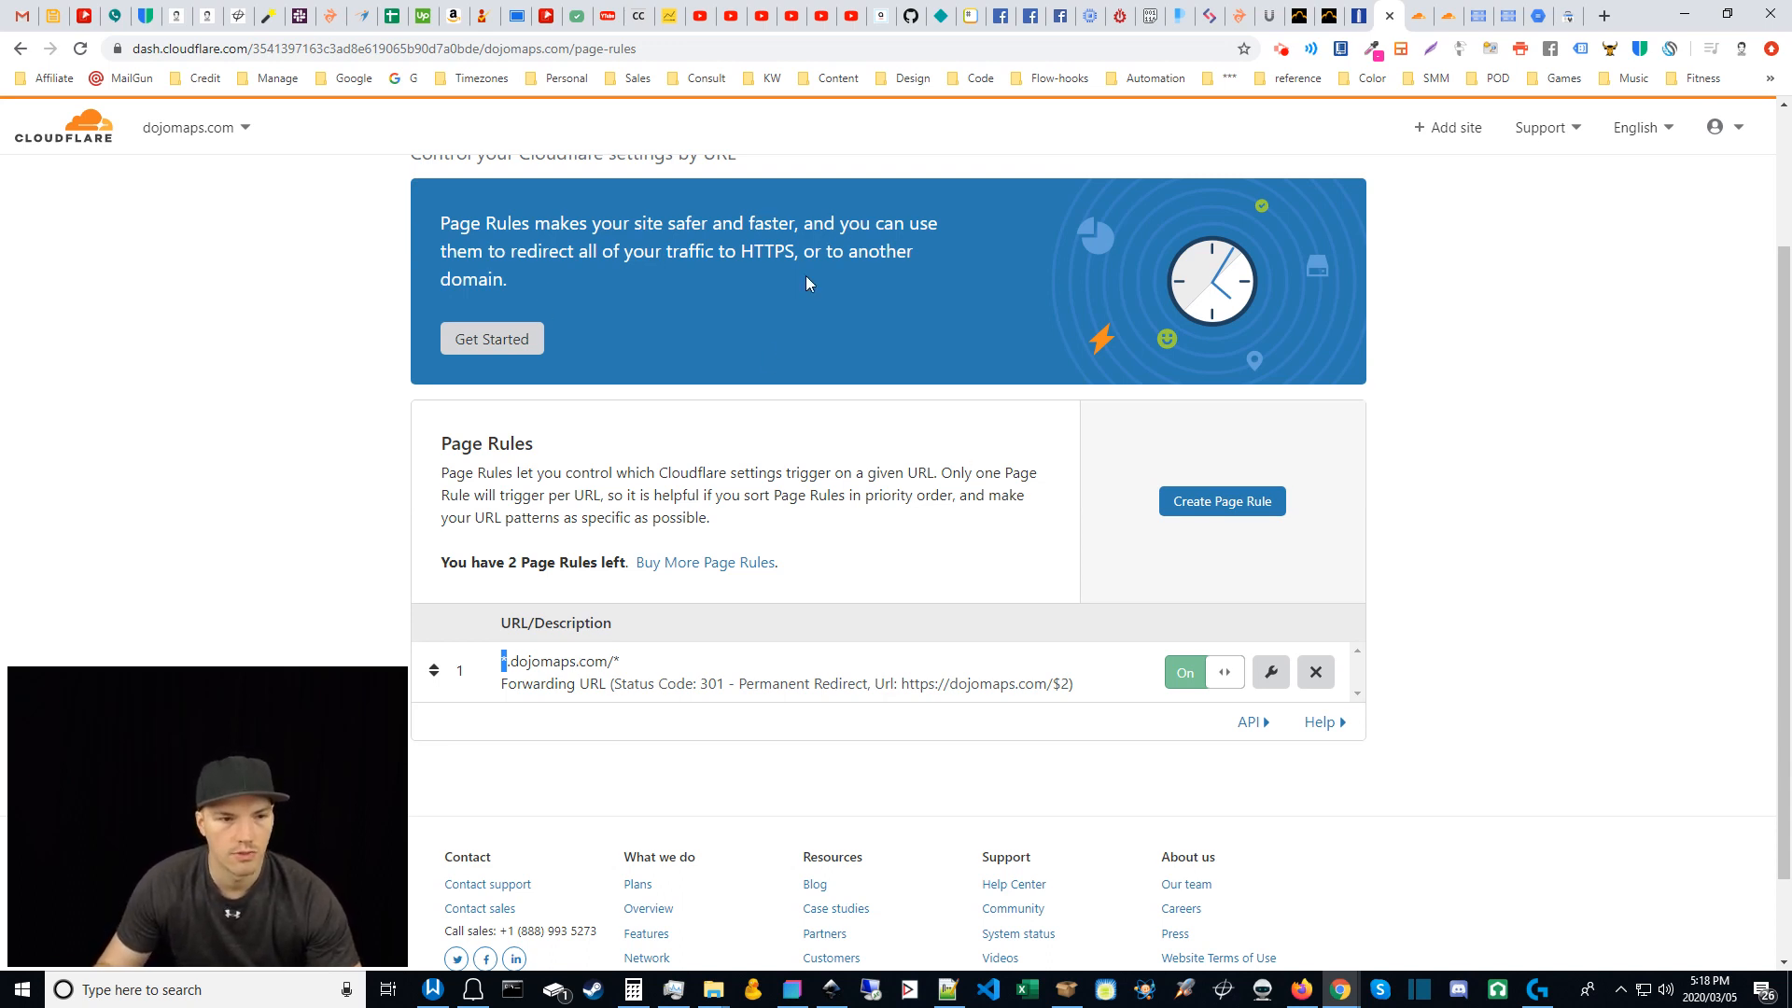
{"action": "left_click", "coordinate": [1469, 600]}
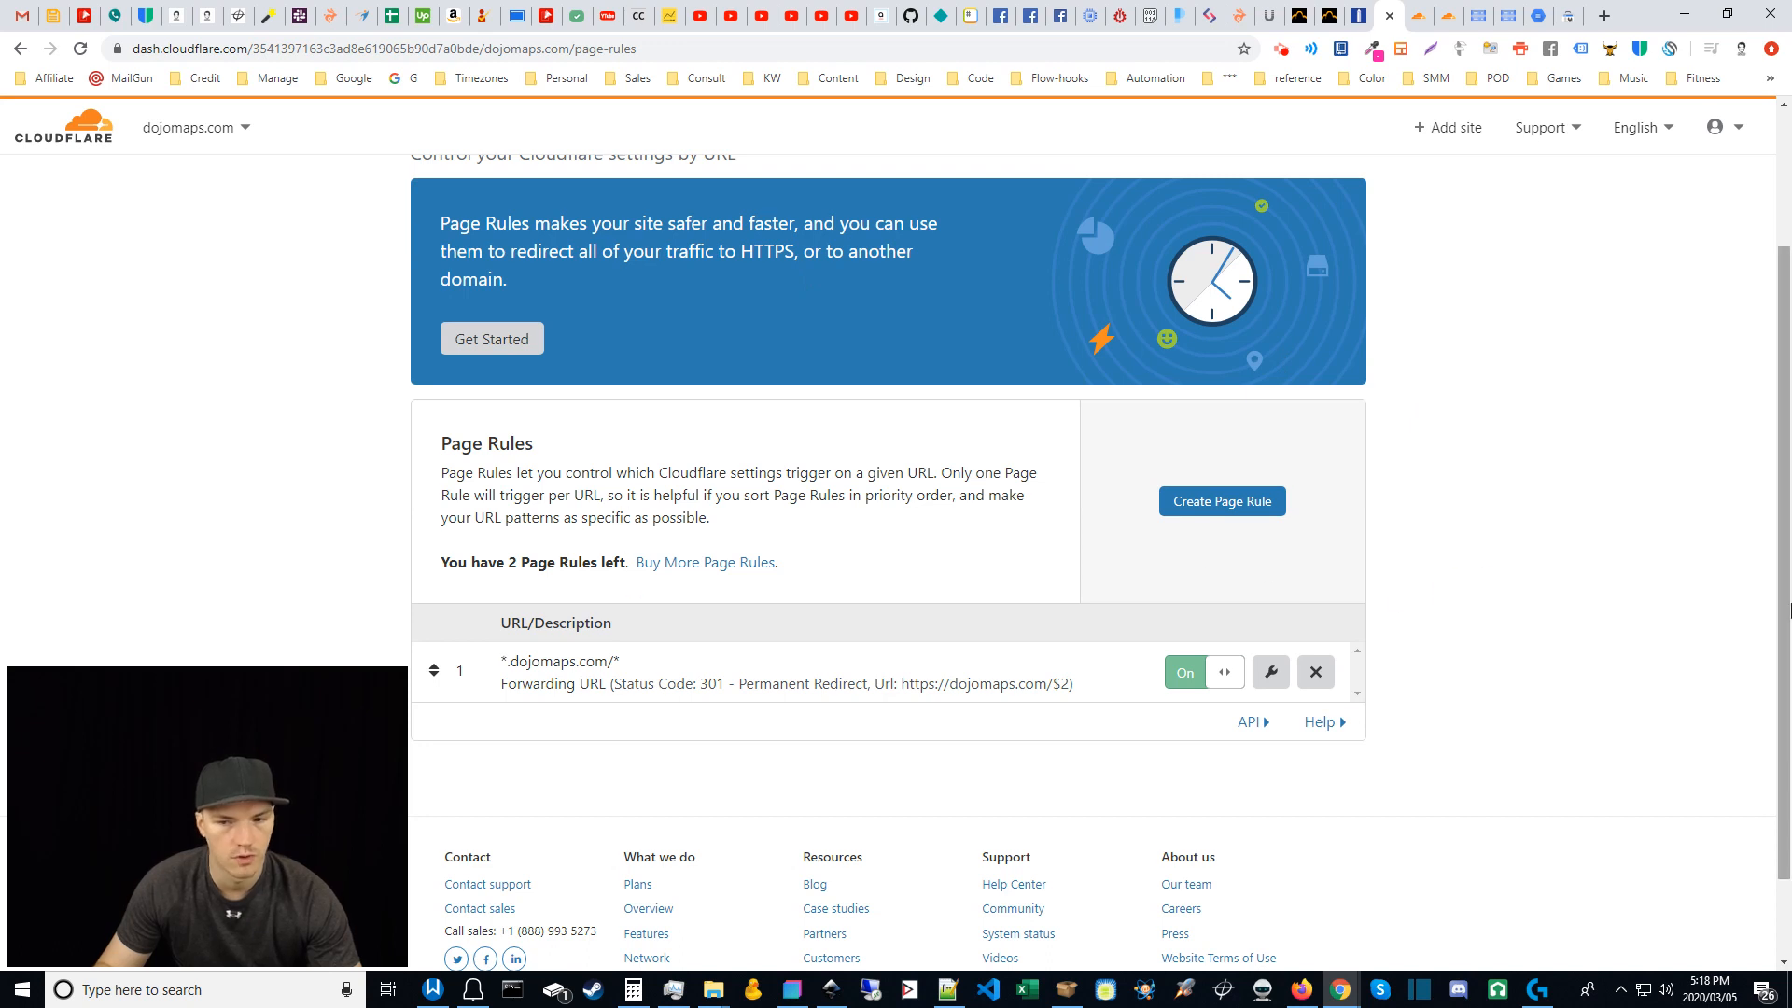
Step: Set the SSL/TLS encryption mode for dojomaps.com to Full
{"action": "left_click_drag", "start_coordinate": [1784, 588], "coordinate": [1758, 529]}
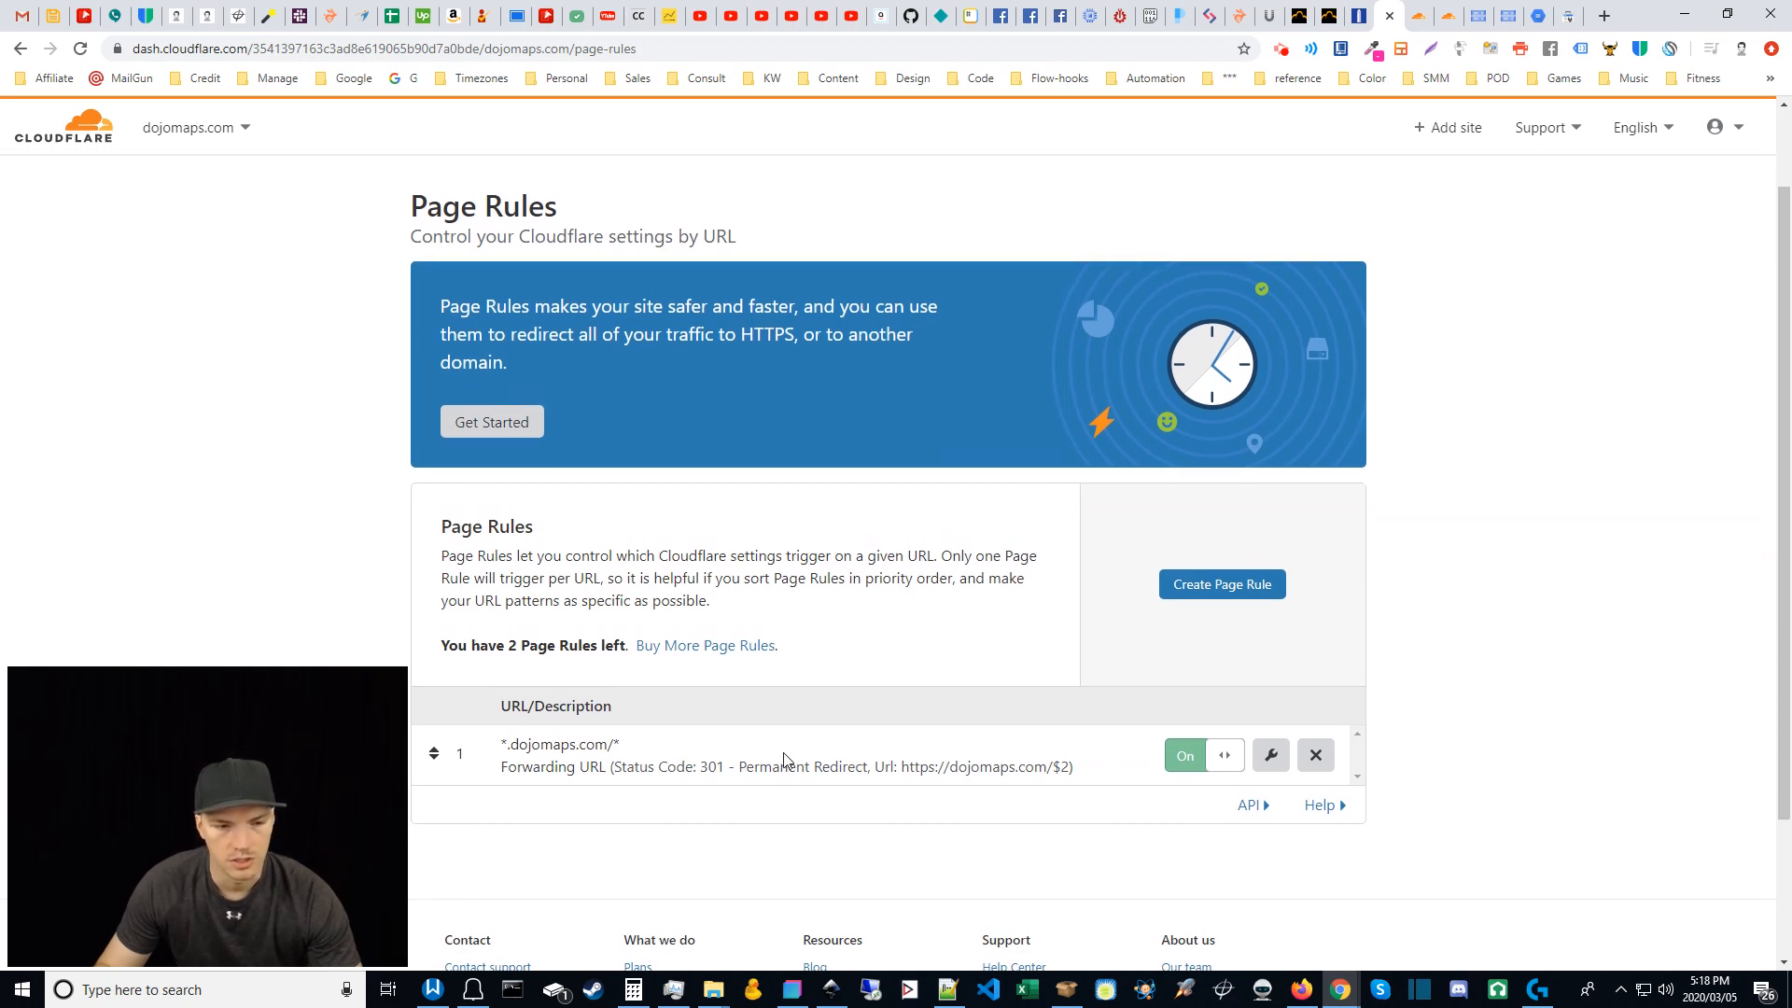
{"action": "scroll", "coordinate": [812, 486], "scroll_direction": "up", "scroll_amount": 2}
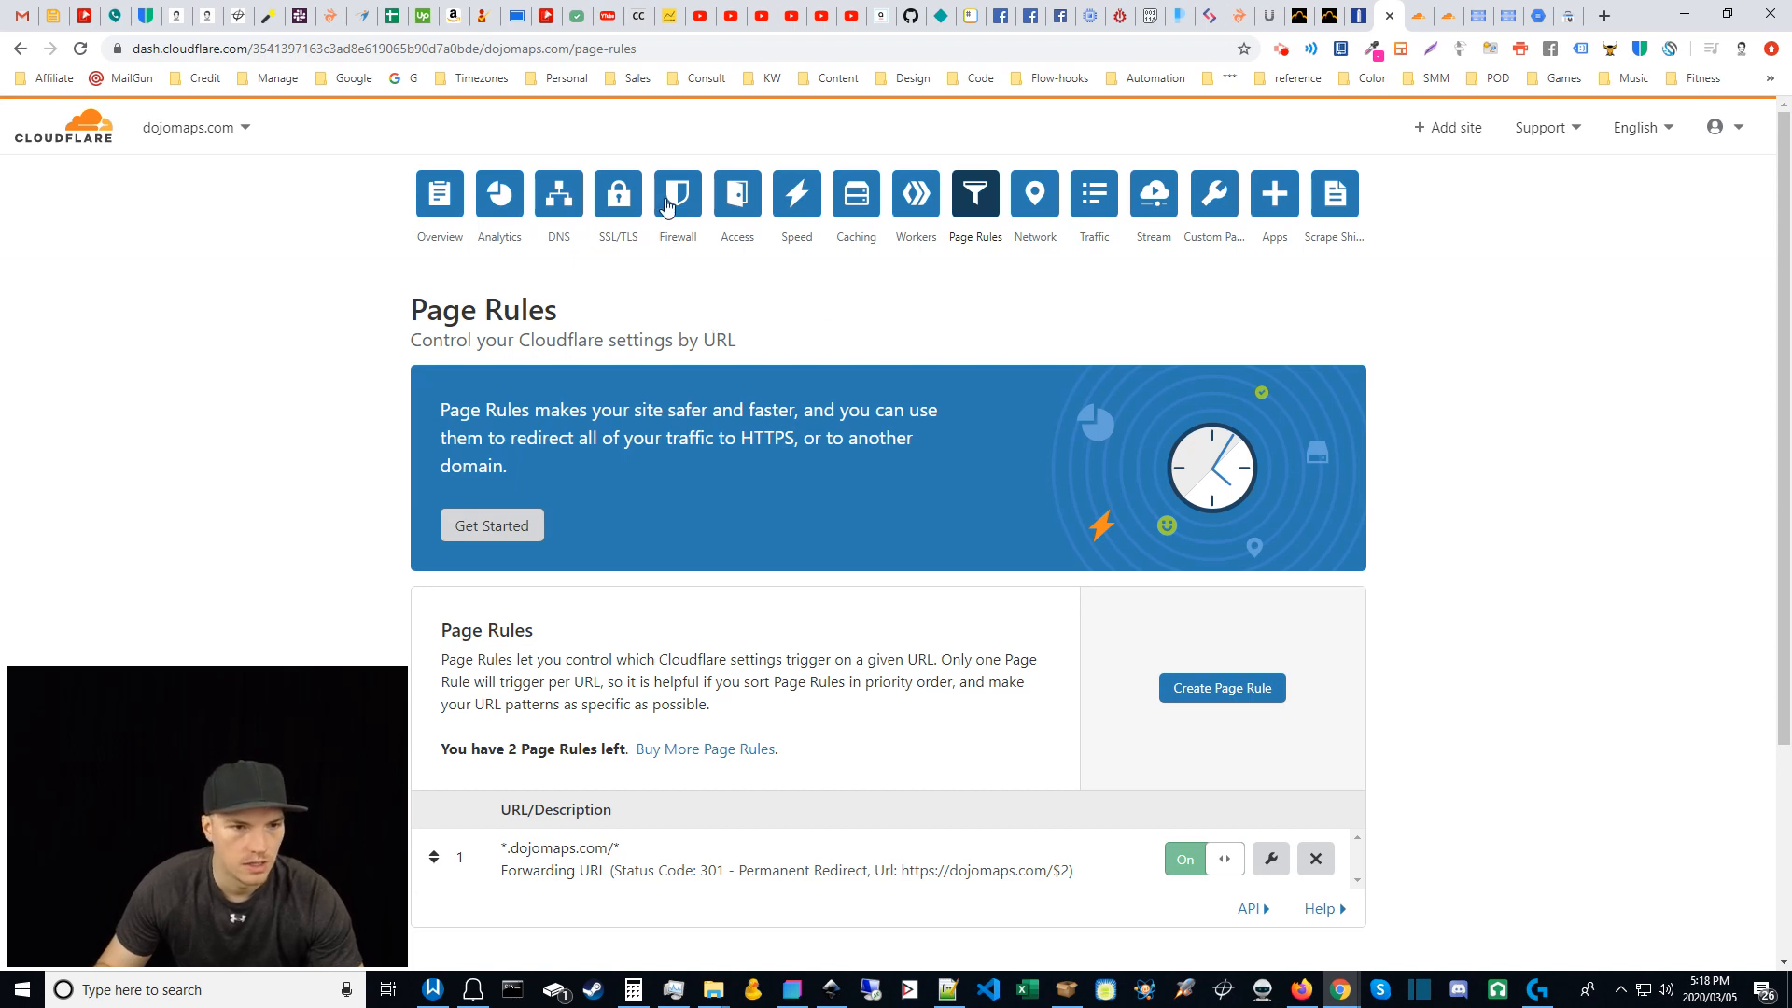
{"action": "left_click", "coordinate": [625, 207]}
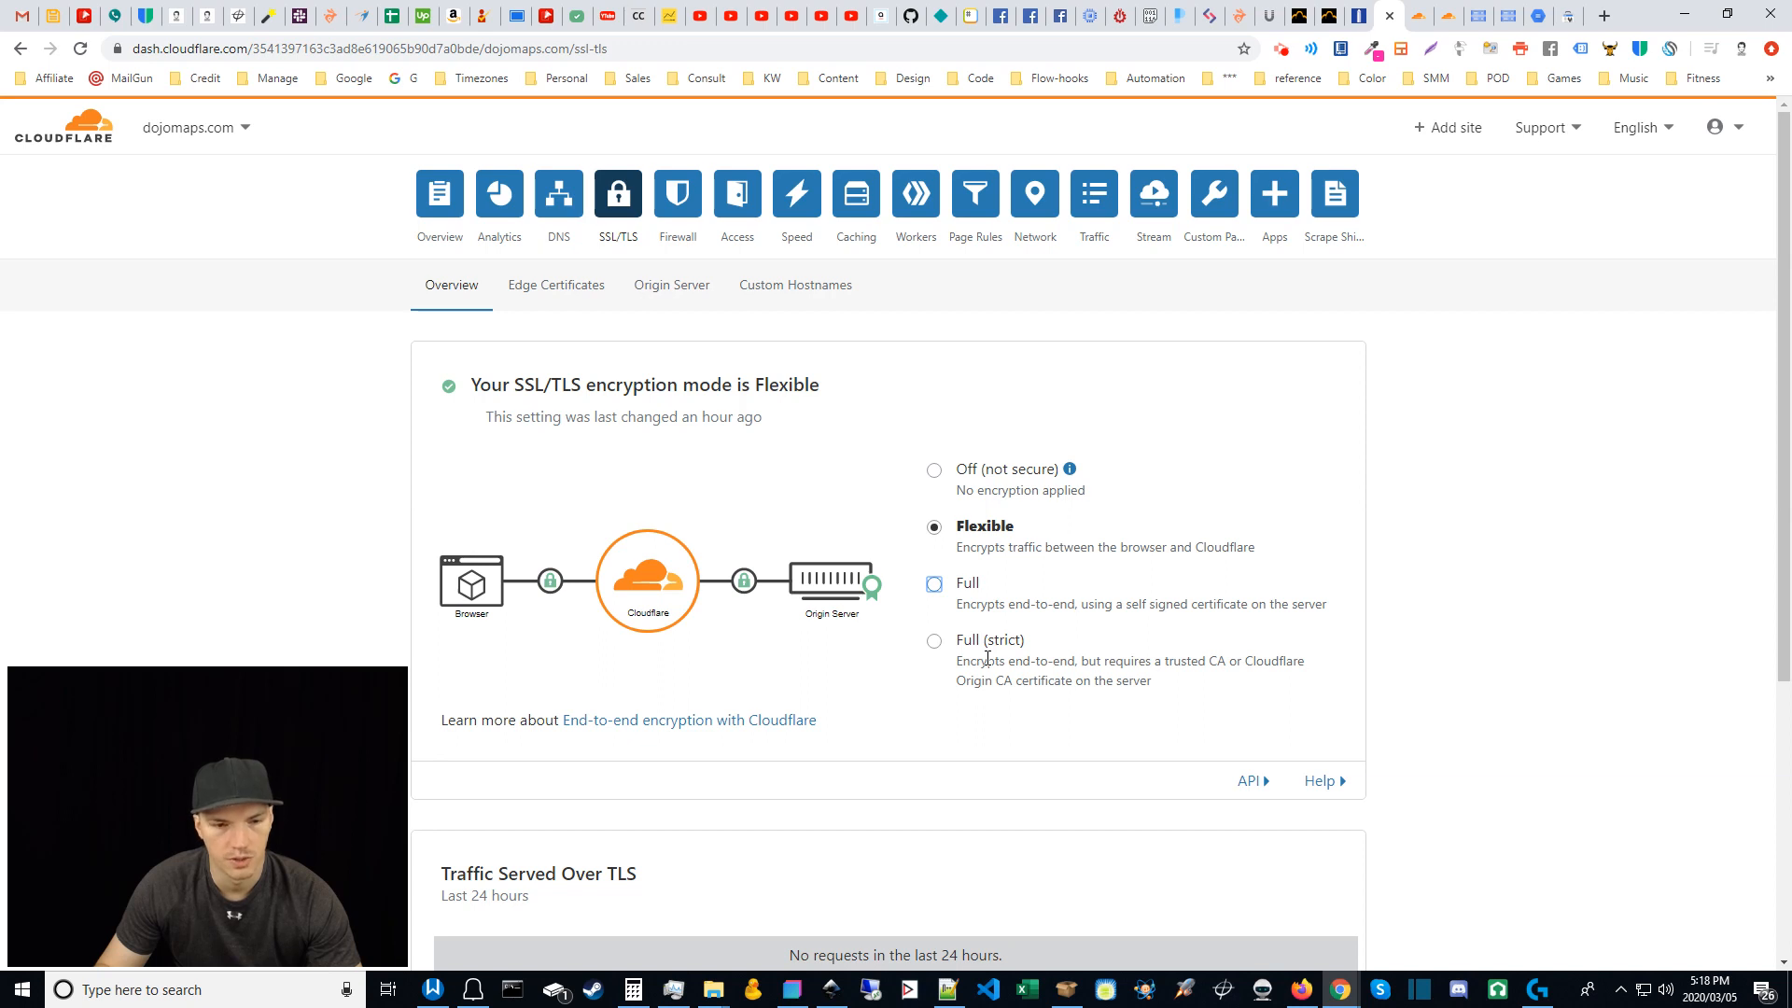
{"action": "left_click", "coordinate": [934, 586]}
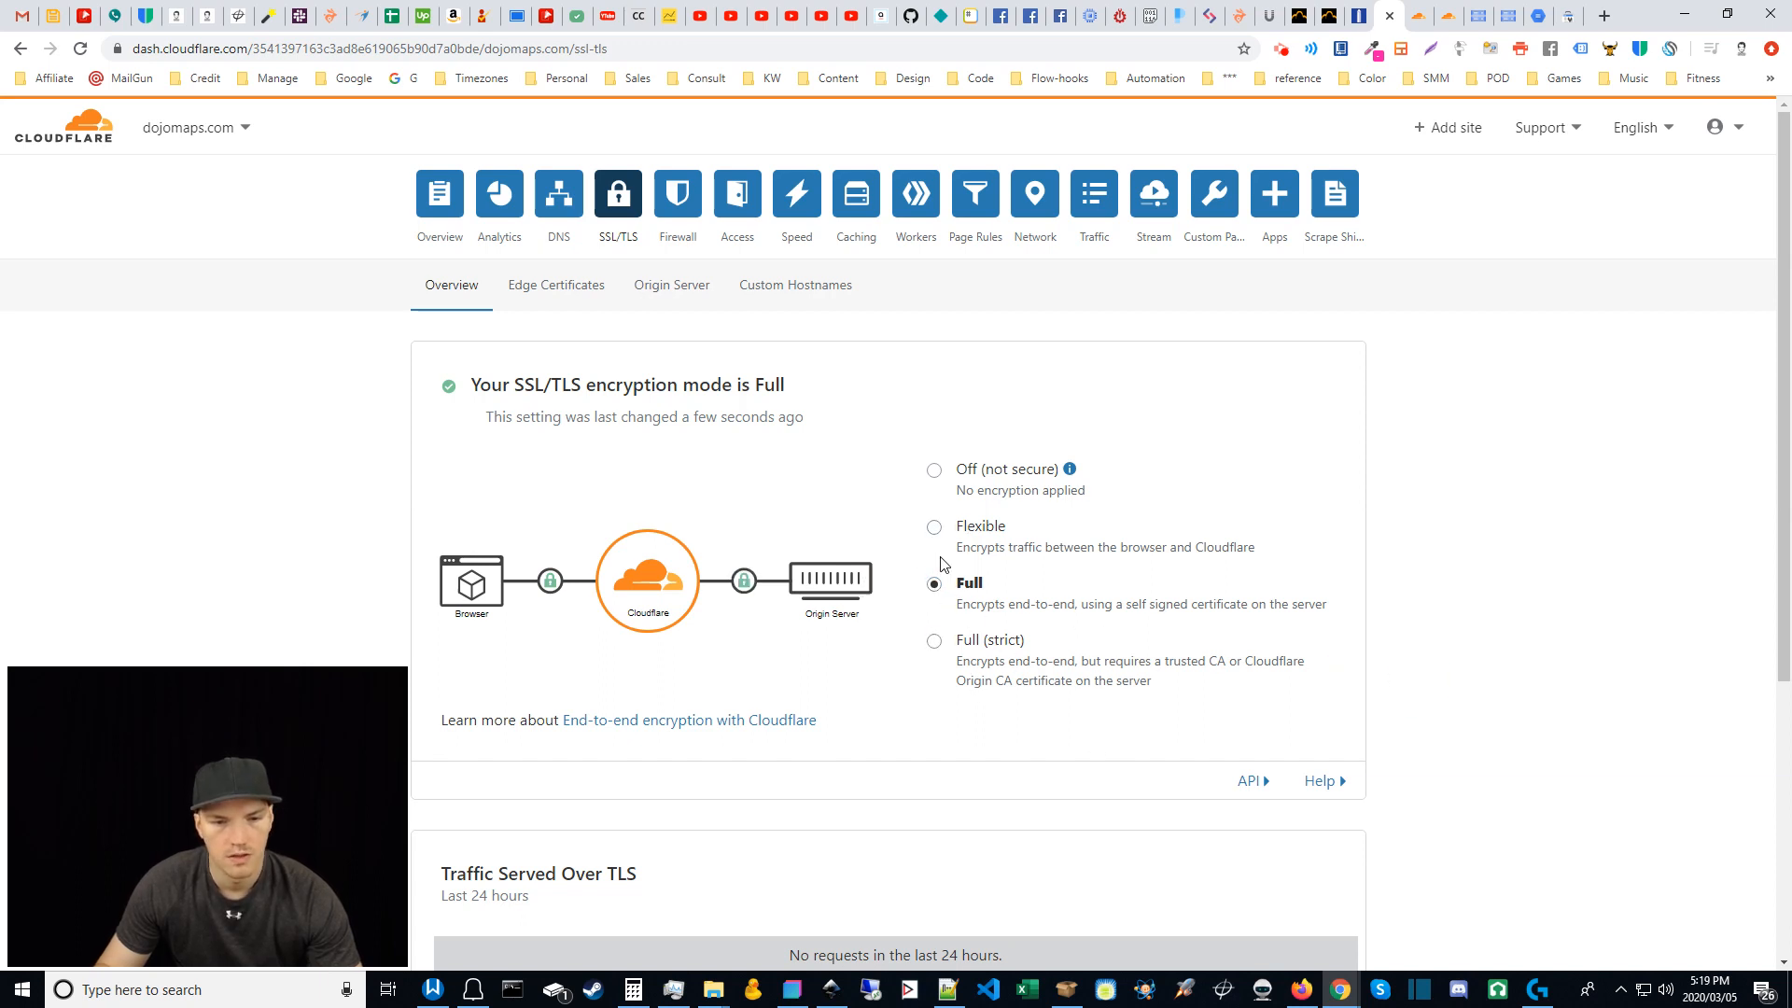
Step: Turn on Always Use HTTPS in the domain's edge certificate settings
{"action": "left_click_drag", "start_coordinate": [1784, 488], "coordinate": [1644, 420]}
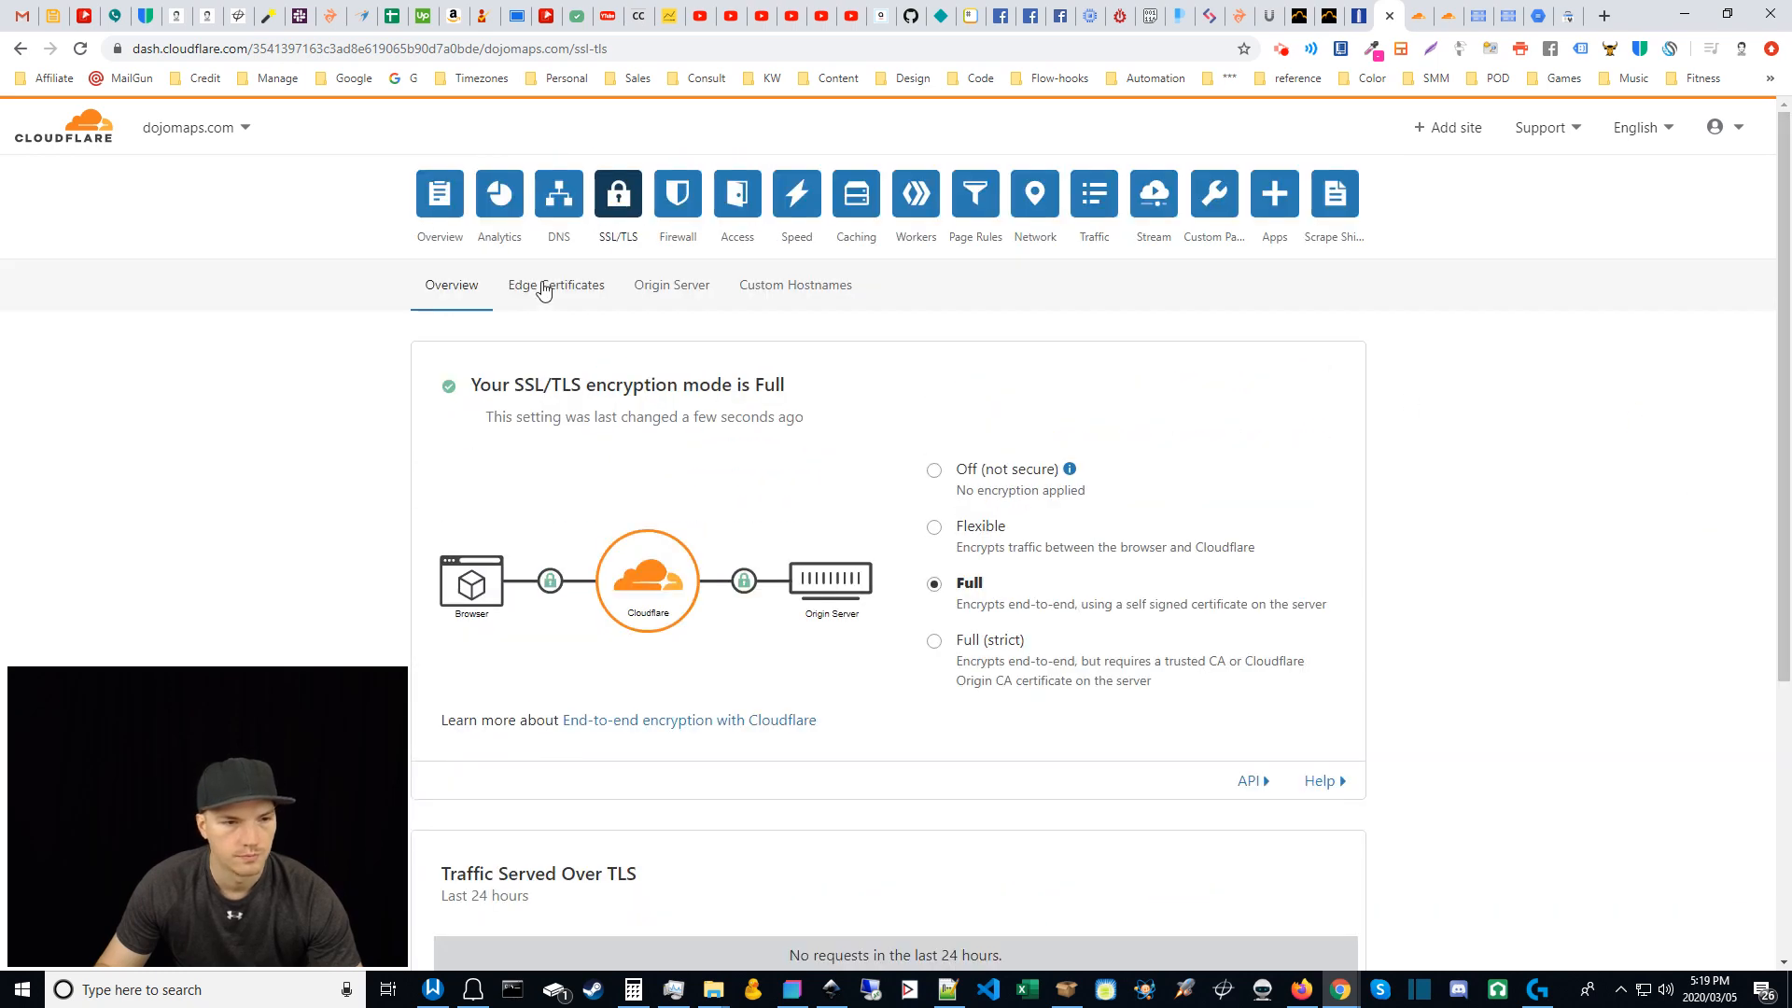
{"action": "left_click", "coordinate": [567, 300]}
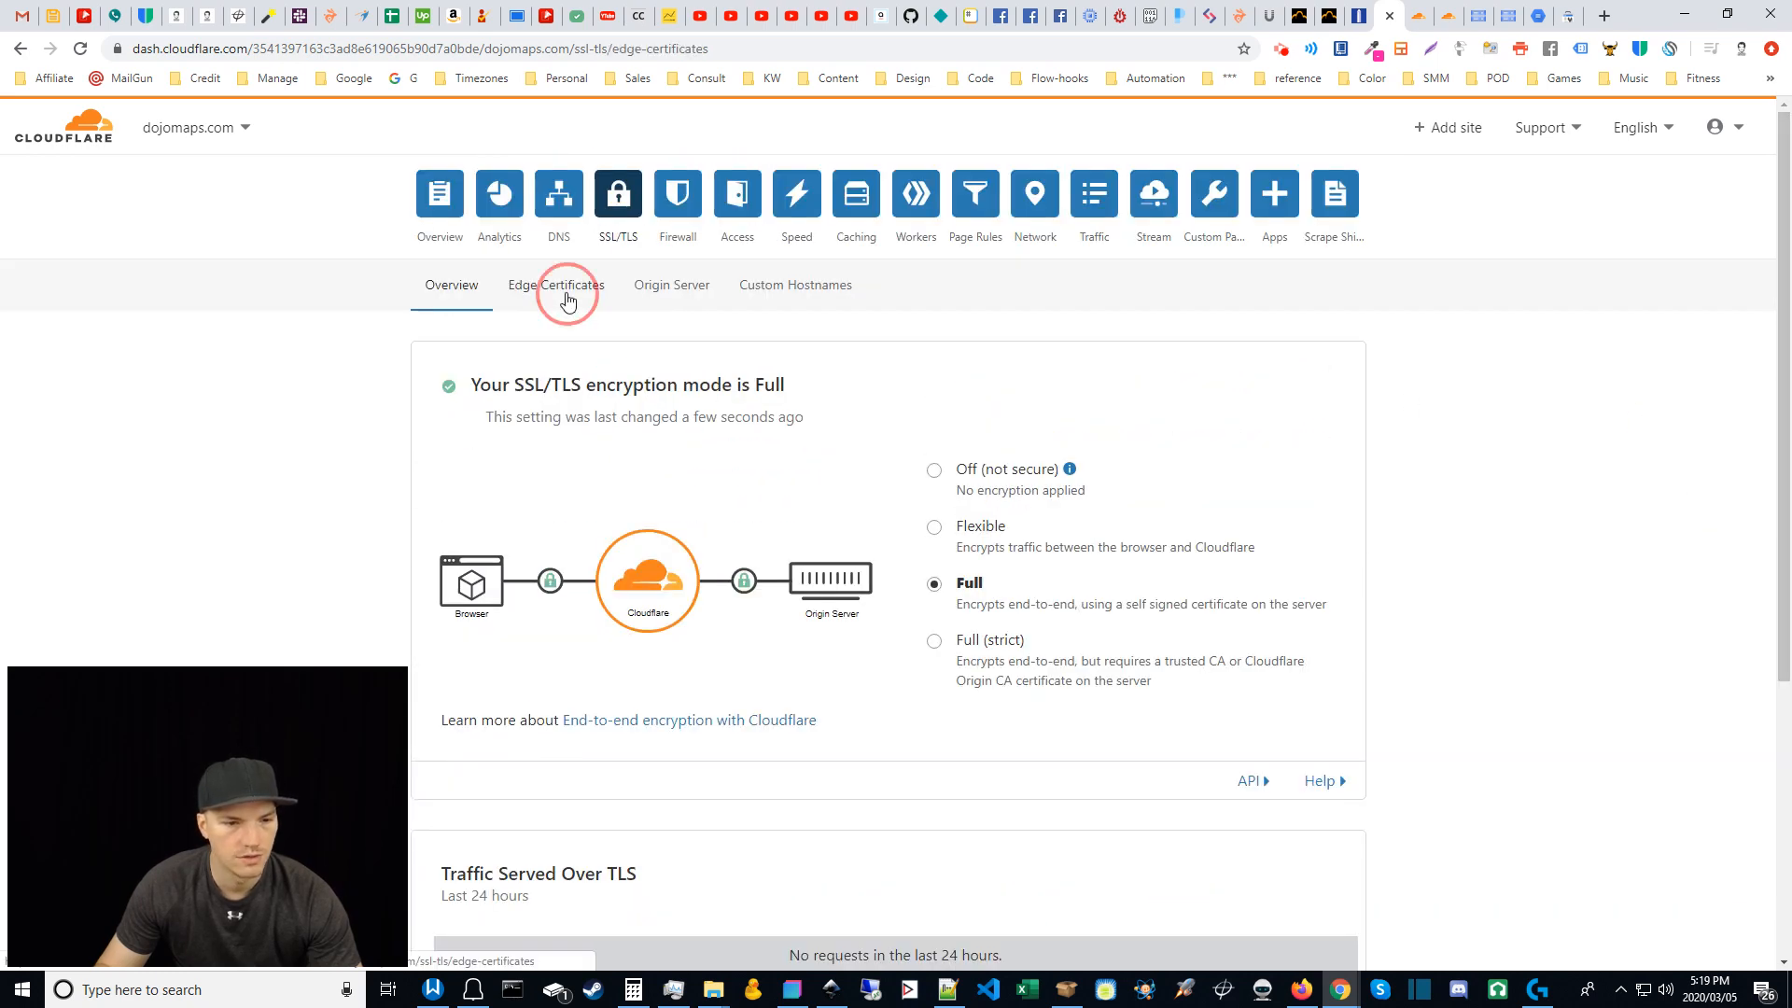
{"action": "scroll", "coordinate": [1475, 715], "scroll_direction": "down", "scroll_amount": 3}
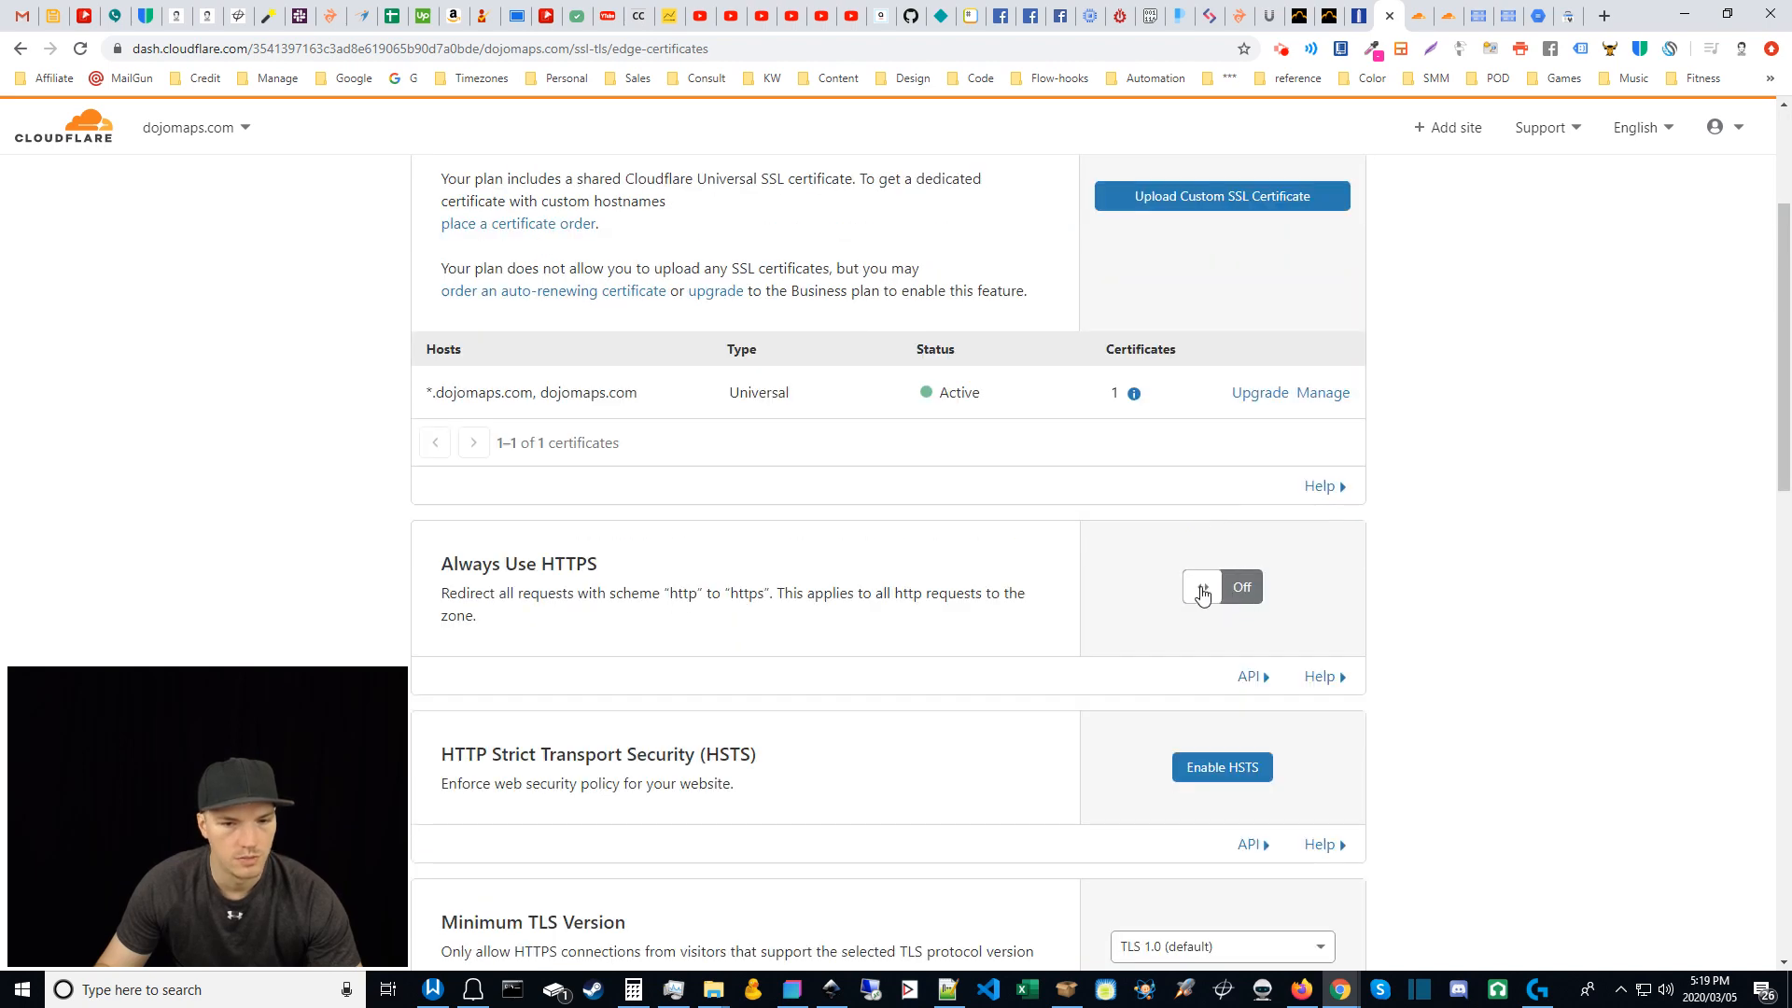
{"action": "left_click", "coordinate": [1205, 594]}
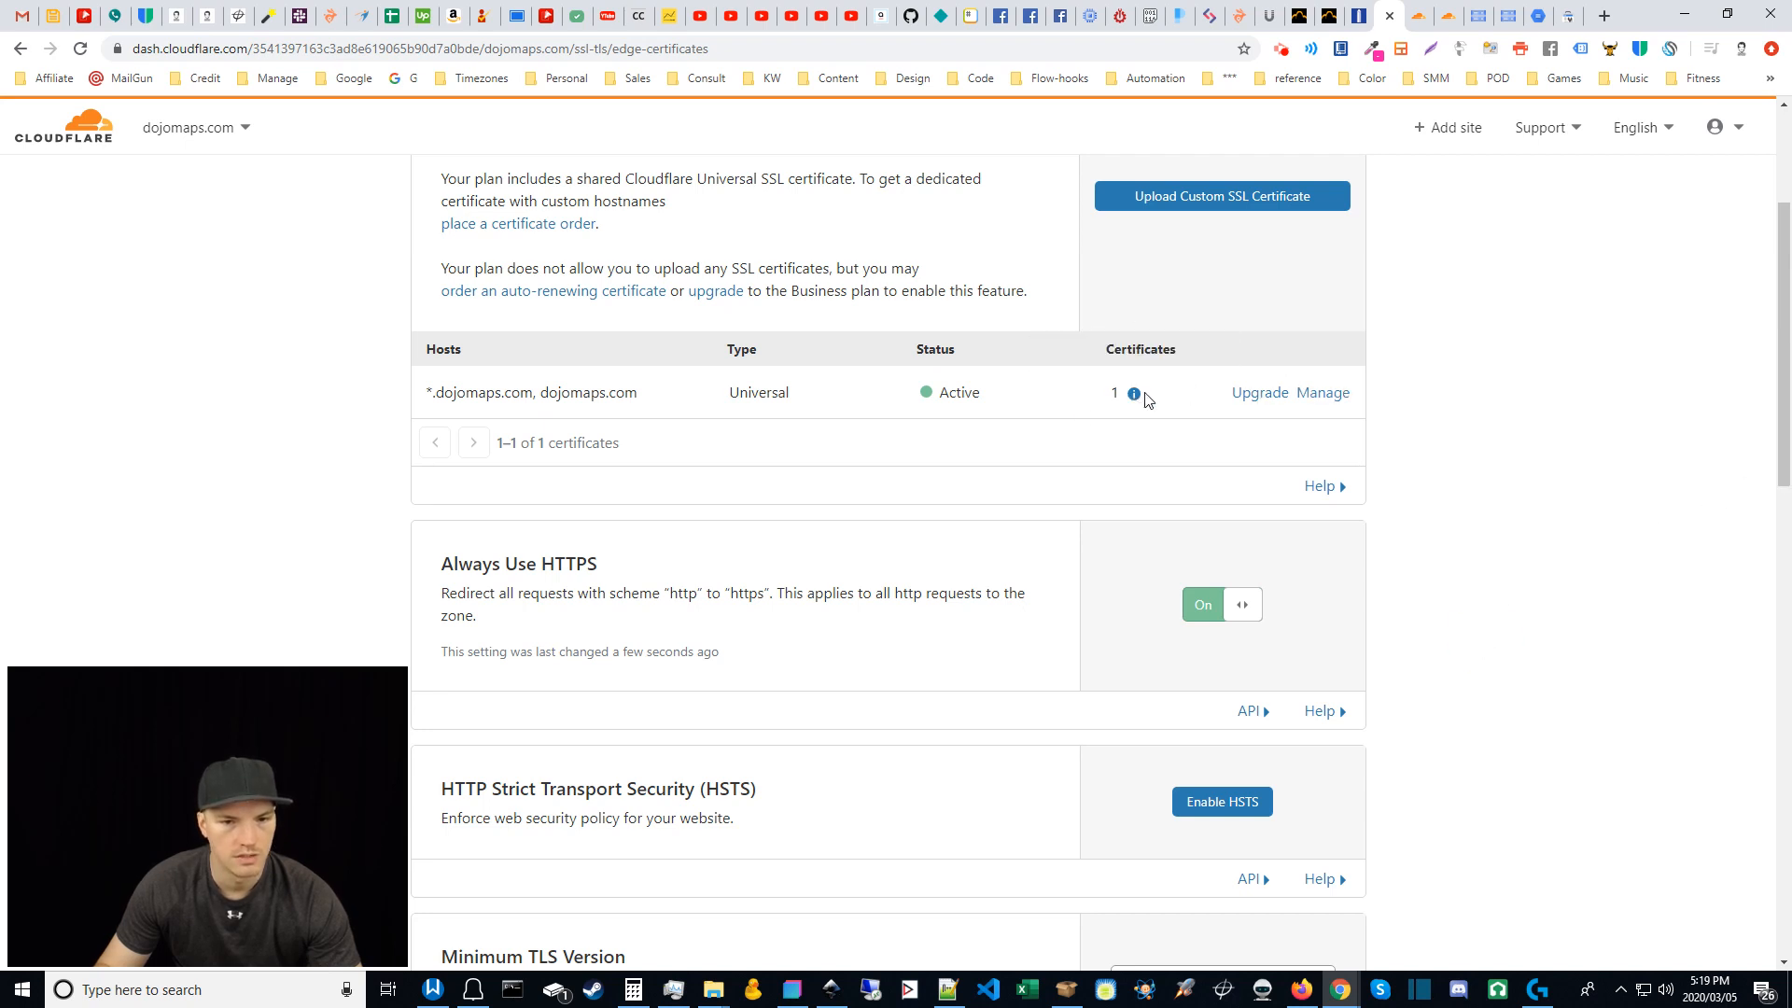
Step: Review the universal certificate's entry and the remaining edge certificate settings, including TLS 1.3 and Automatic HTTPS Rewrites
{"action": "mouse_move", "coordinate": [1133, 396]}
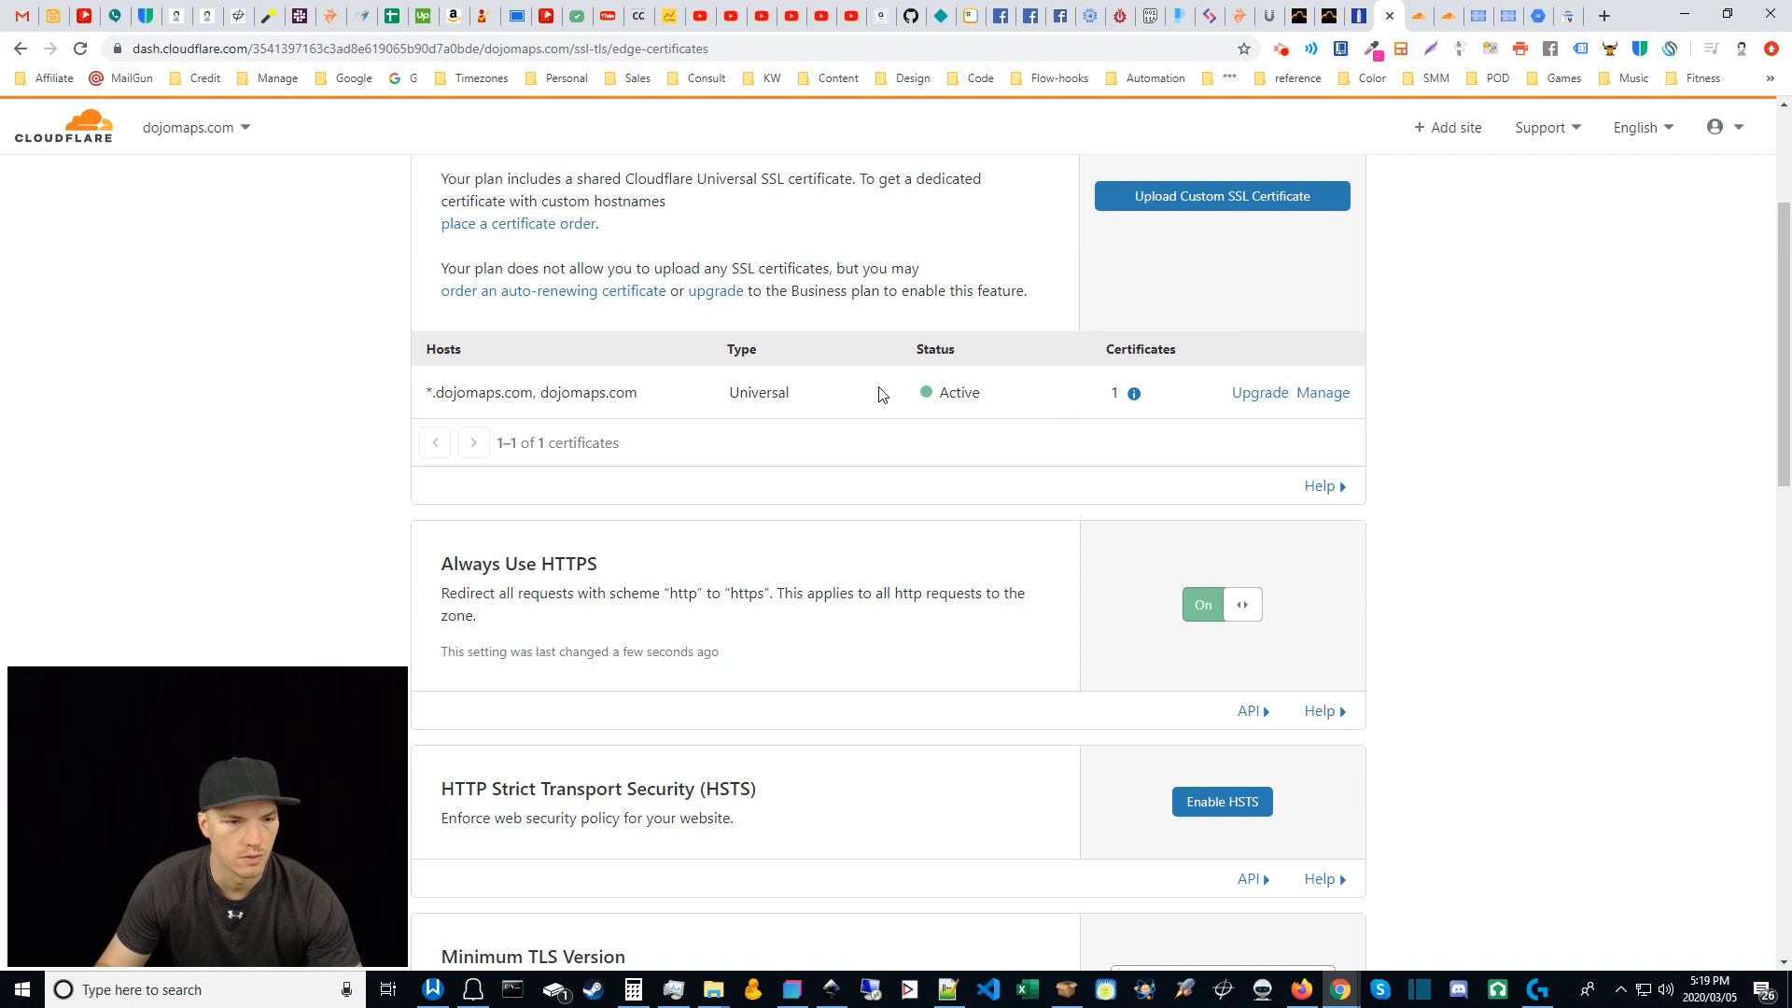
{"action": "left_click_drag", "start_coordinate": [1782, 404], "coordinate": [1788, 756]}
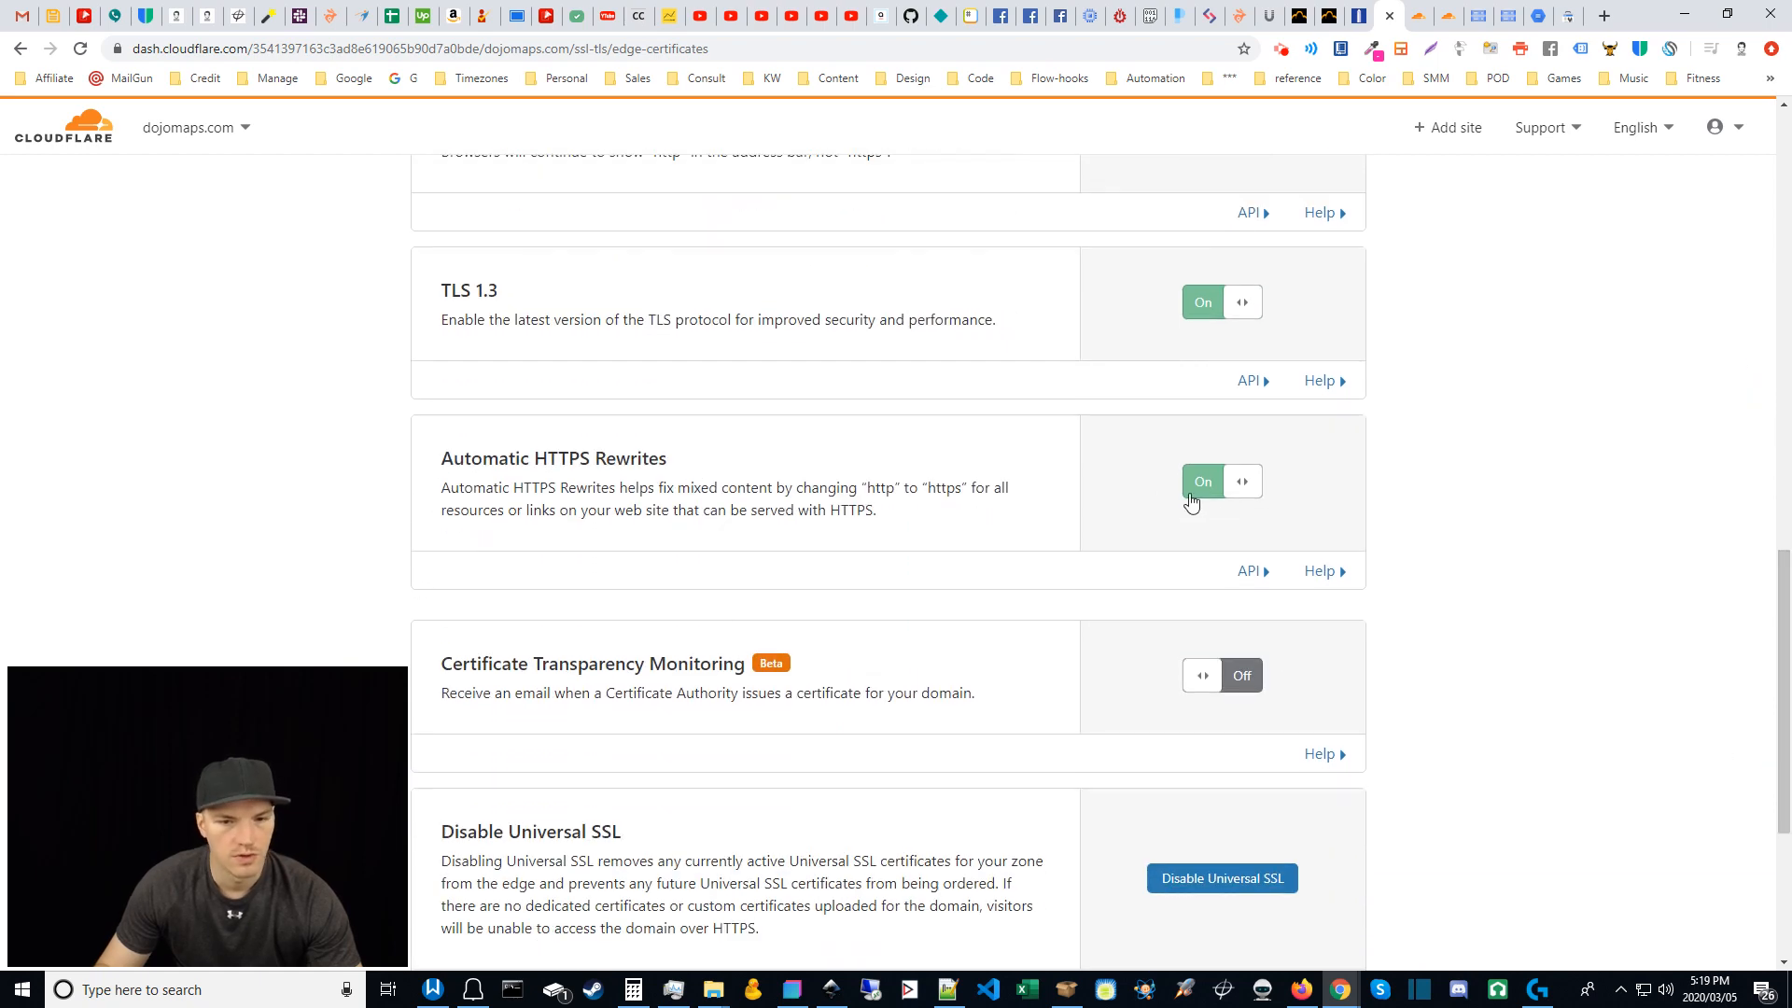
{"action": "left_click_drag", "start_coordinate": [1787, 737], "coordinate": [1714, 283]}
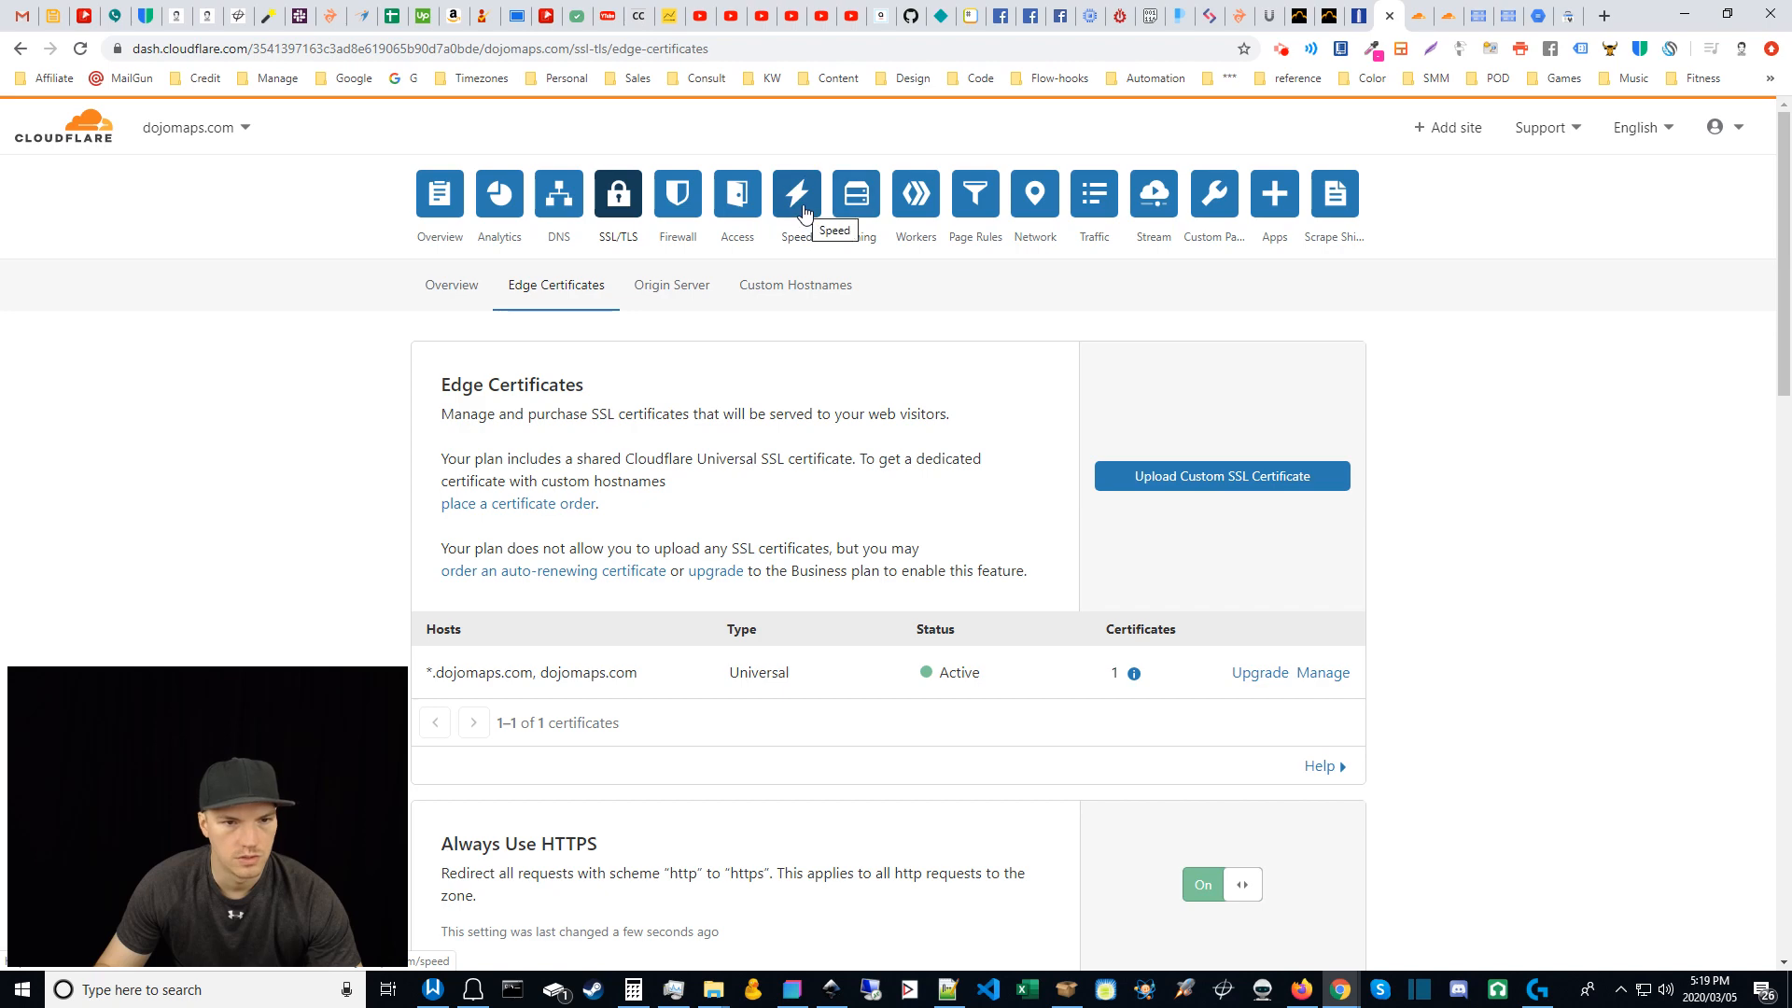
Step: Examine the site's caching settings, including the purge options, caching level and the available Browser Cache TTL durations
{"action": "left_click", "coordinate": [858, 207]}
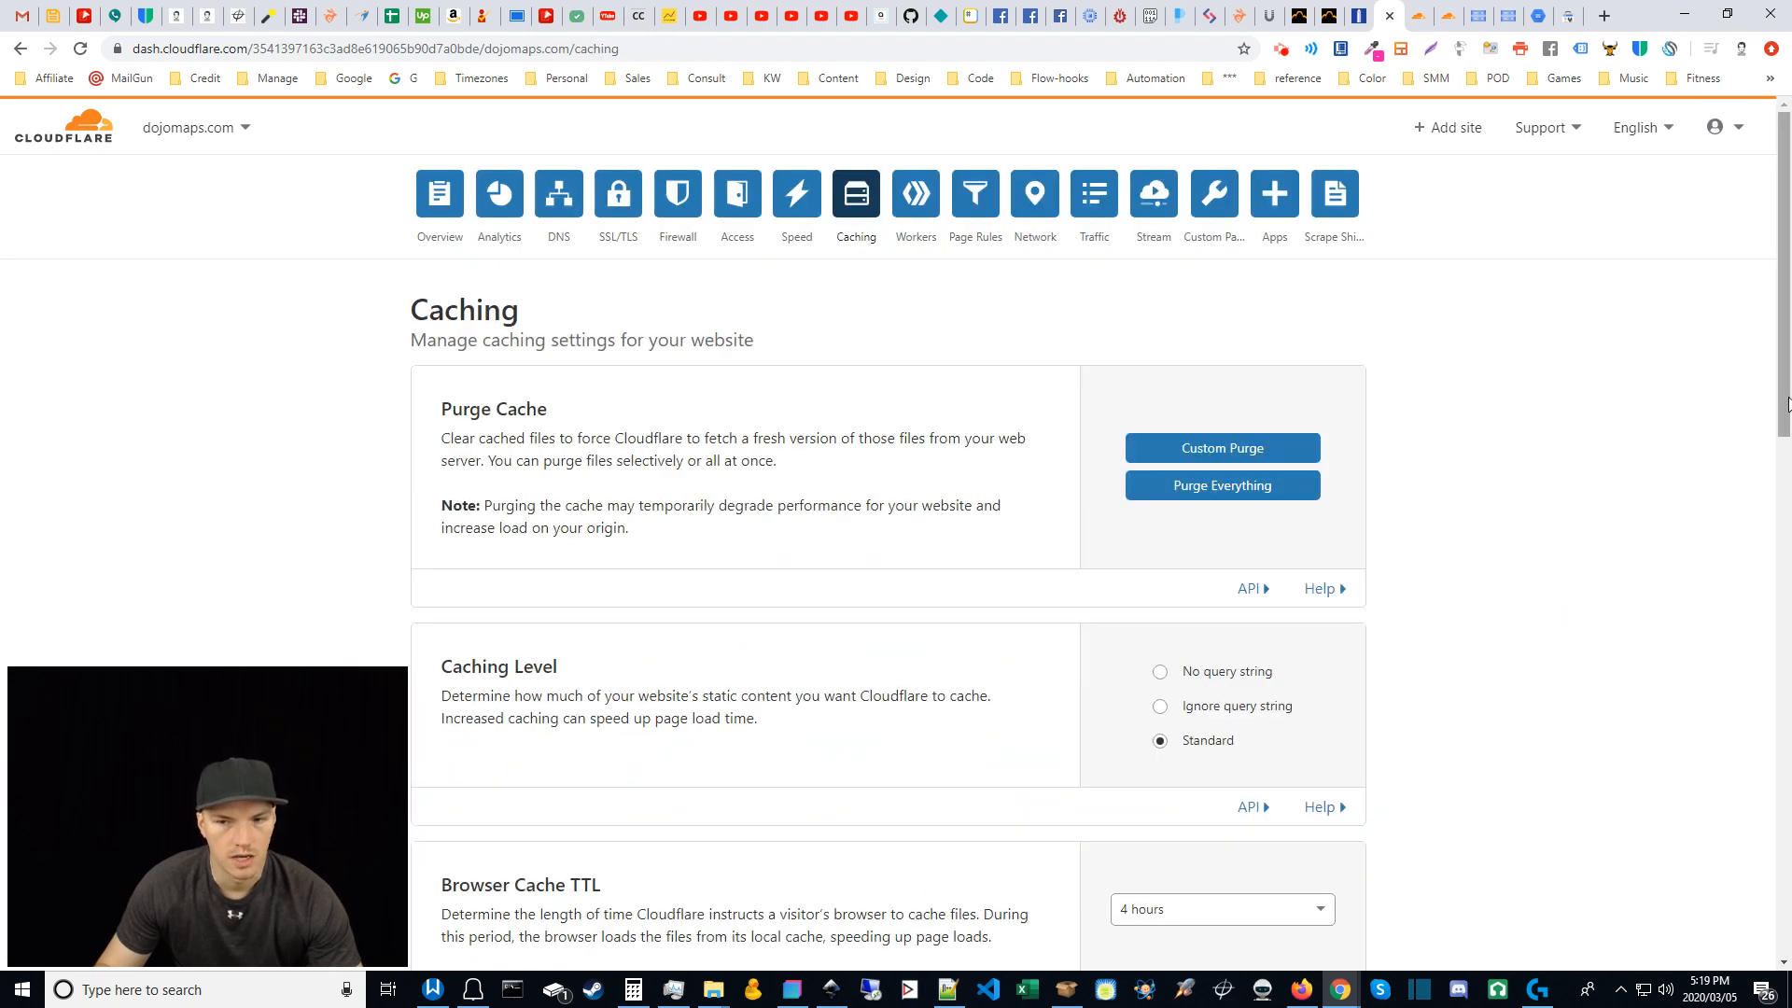
{"action": "scroll", "coordinate": [1307, 523], "scroll_direction": "down", "scroll_amount": 2}
{"action": "scroll", "coordinate": [1537, 539], "scroll_direction": "up", "scroll_amount": 2}
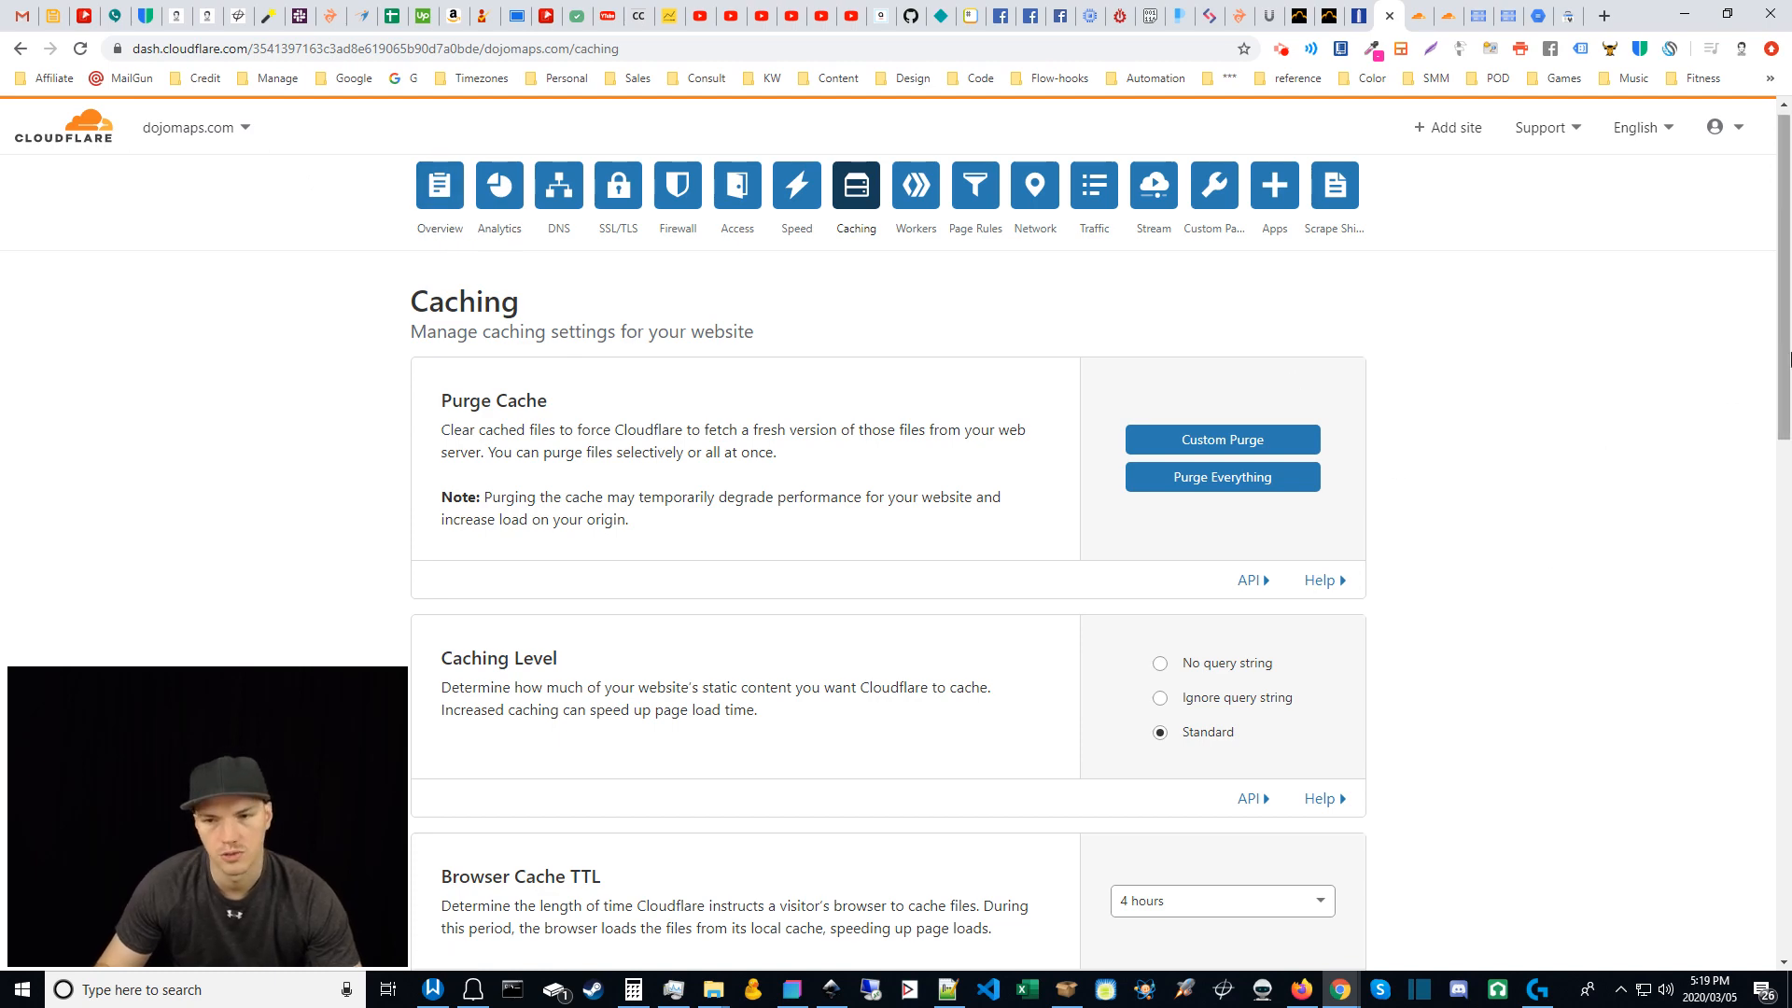
{"action": "left_click_drag", "start_coordinate": [1783, 359], "coordinate": [1766, 523]}
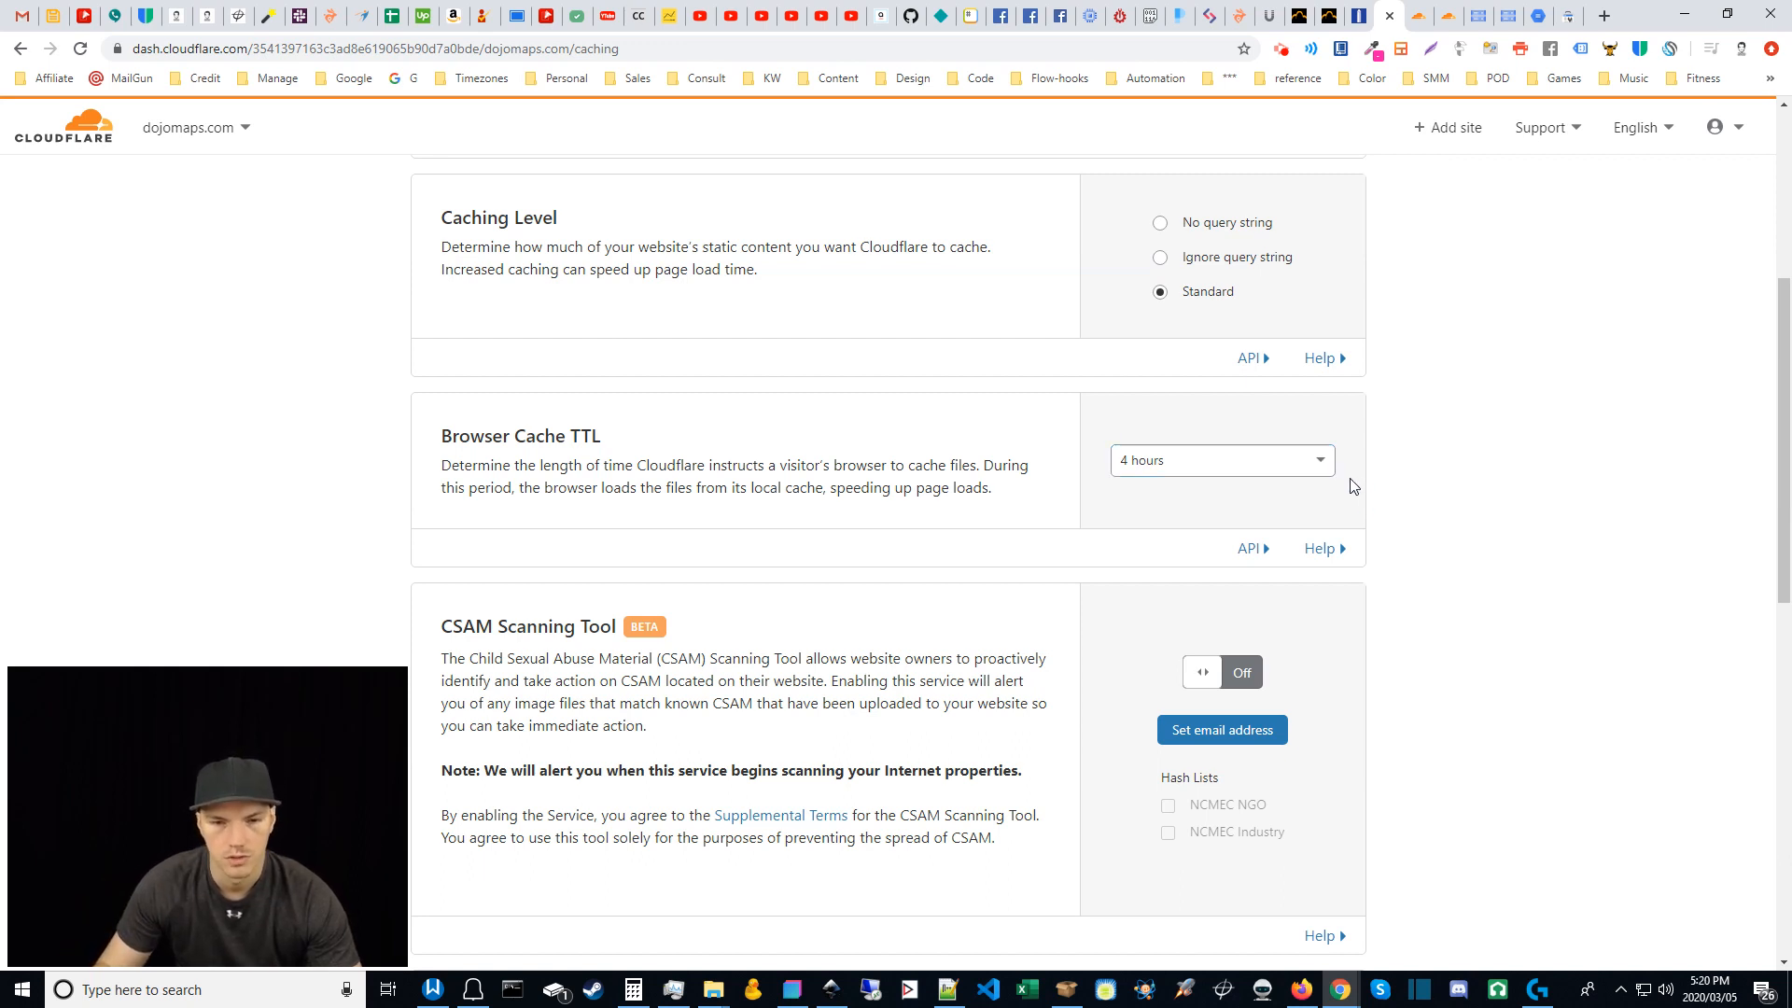
{"action": "left_click", "coordinate": [1321, 465]}
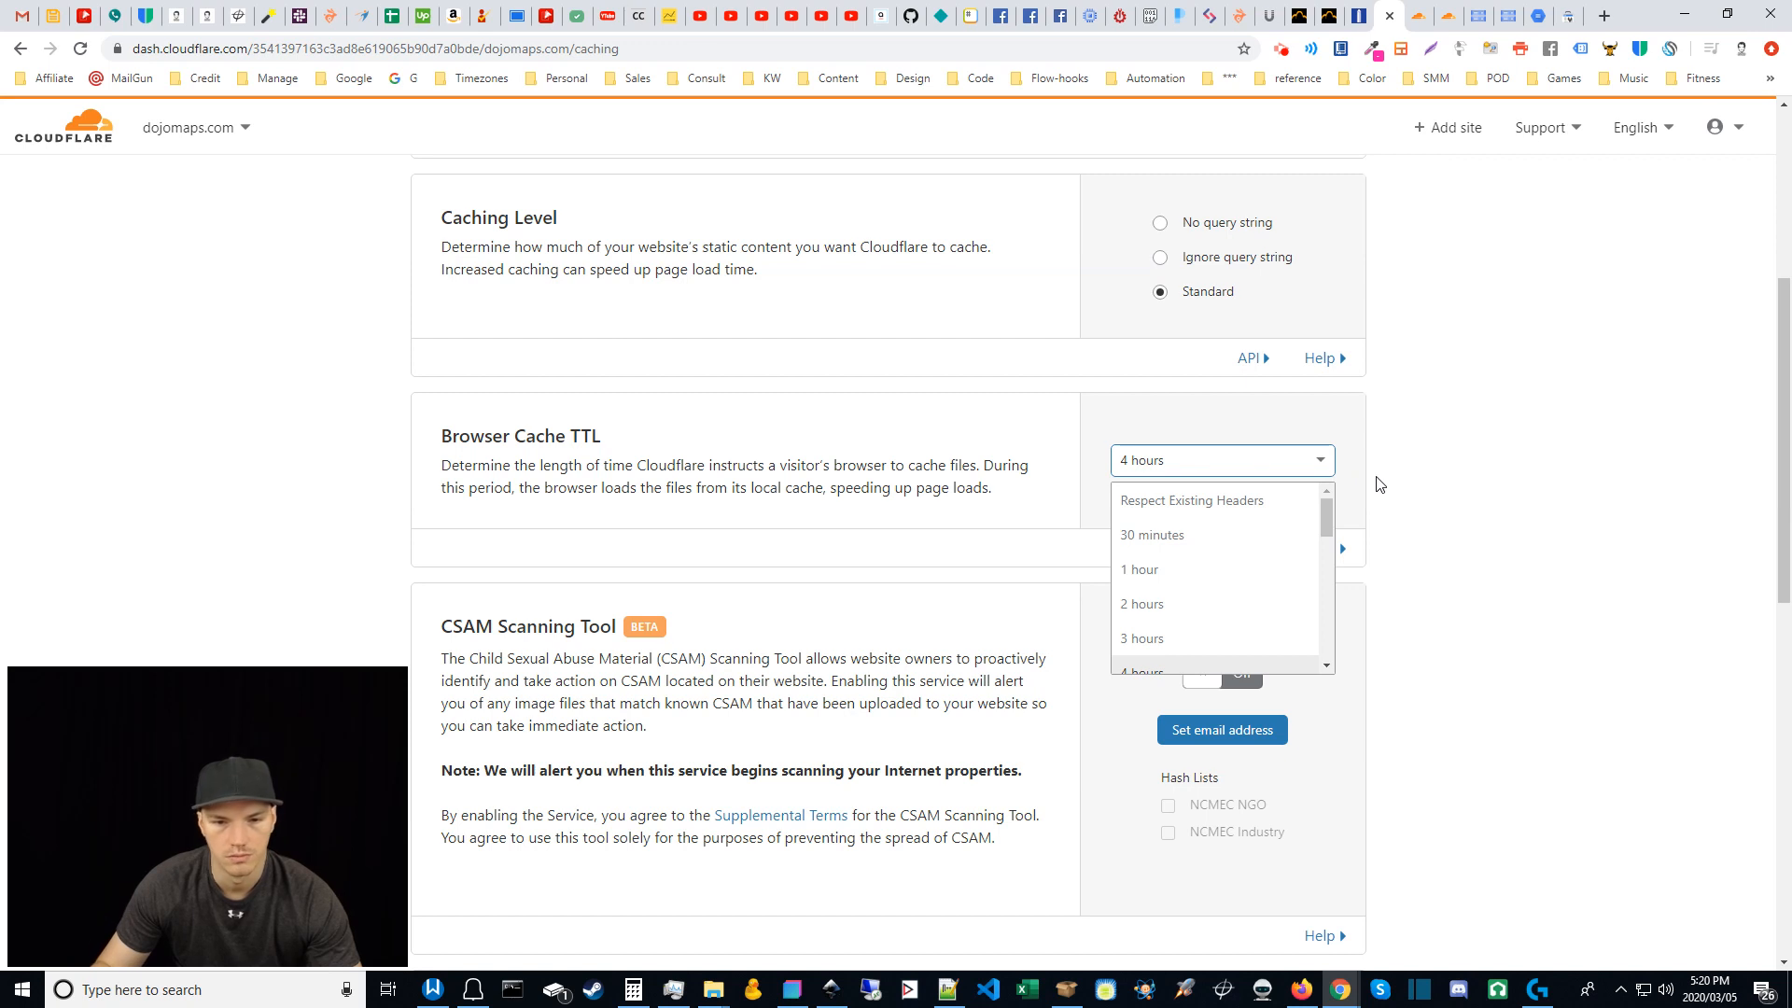
{"action": "left_click", "coordinate": [1420, 490]}
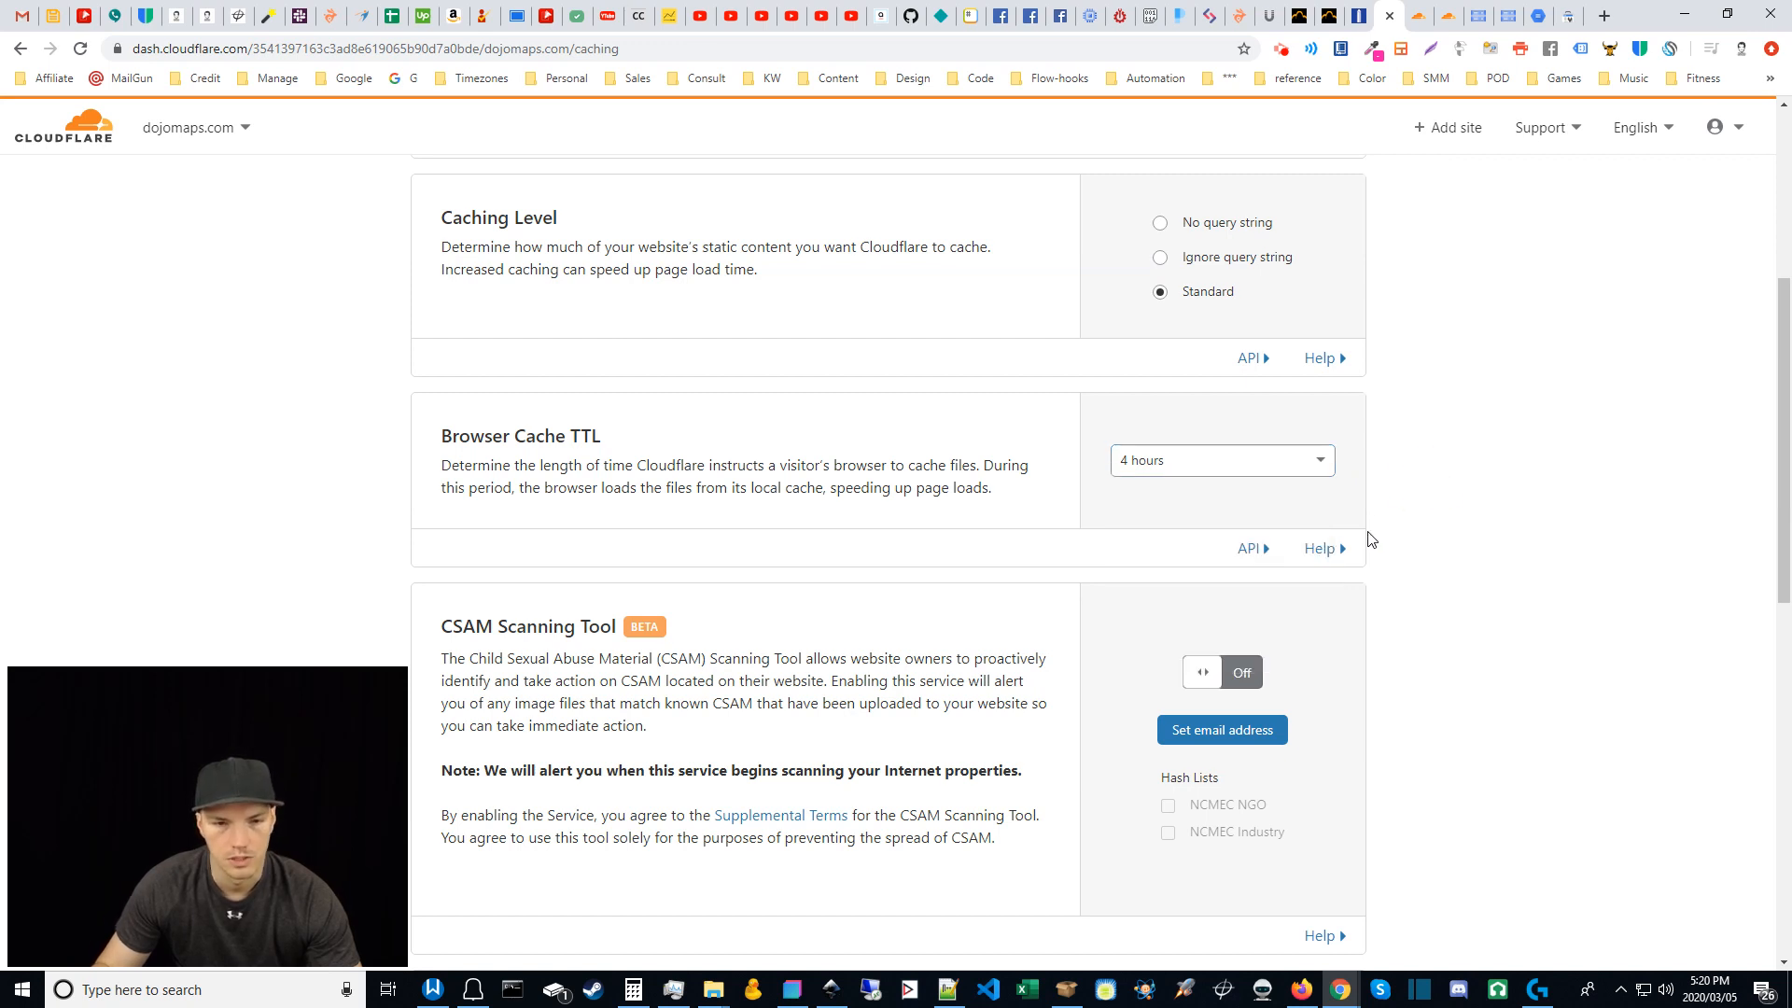
{"action": "left_click", "coordinate": [1320, 463]}
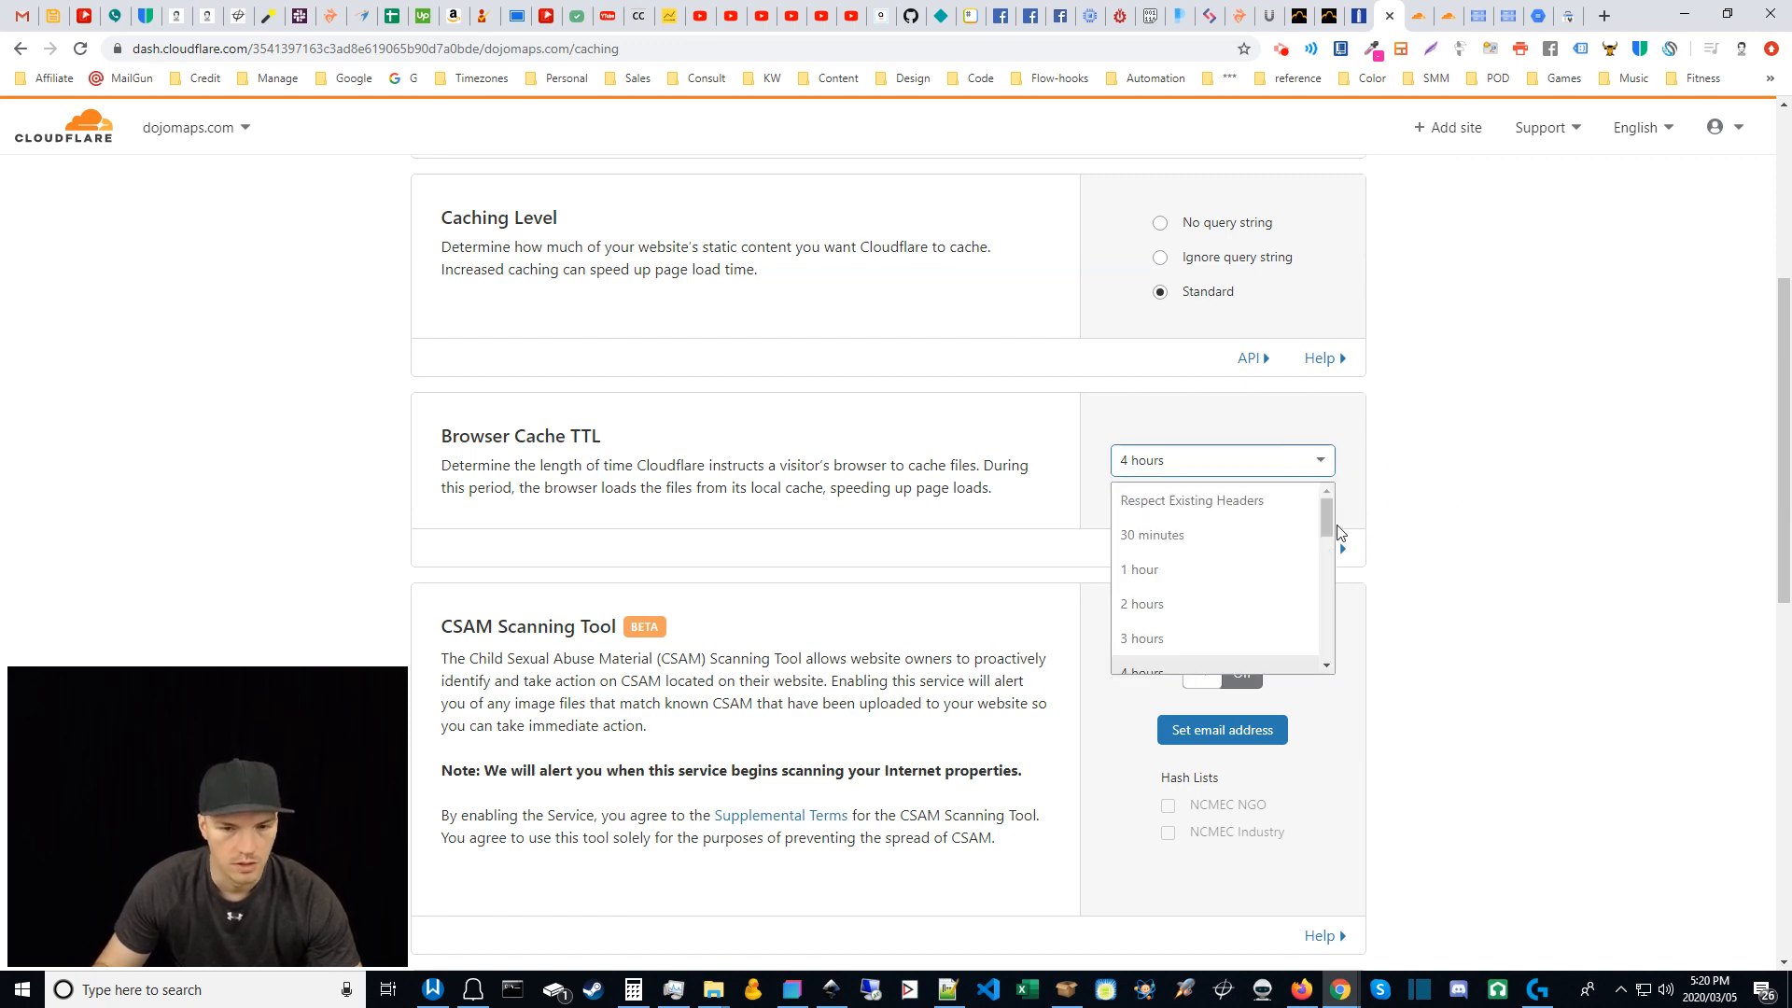
{"action": "mouse_move", "coordinate": [1326, 523]}
{"action": "left_mouse_down"}
{"action": "mouse_move", "coordinate": [1325, 585]}
{"action": "mouse_move", "coordinate": [1324, 558]}
{"action": "left_mouse_up"}
{"action": "left_click", "coordinate": [1497, 560]}
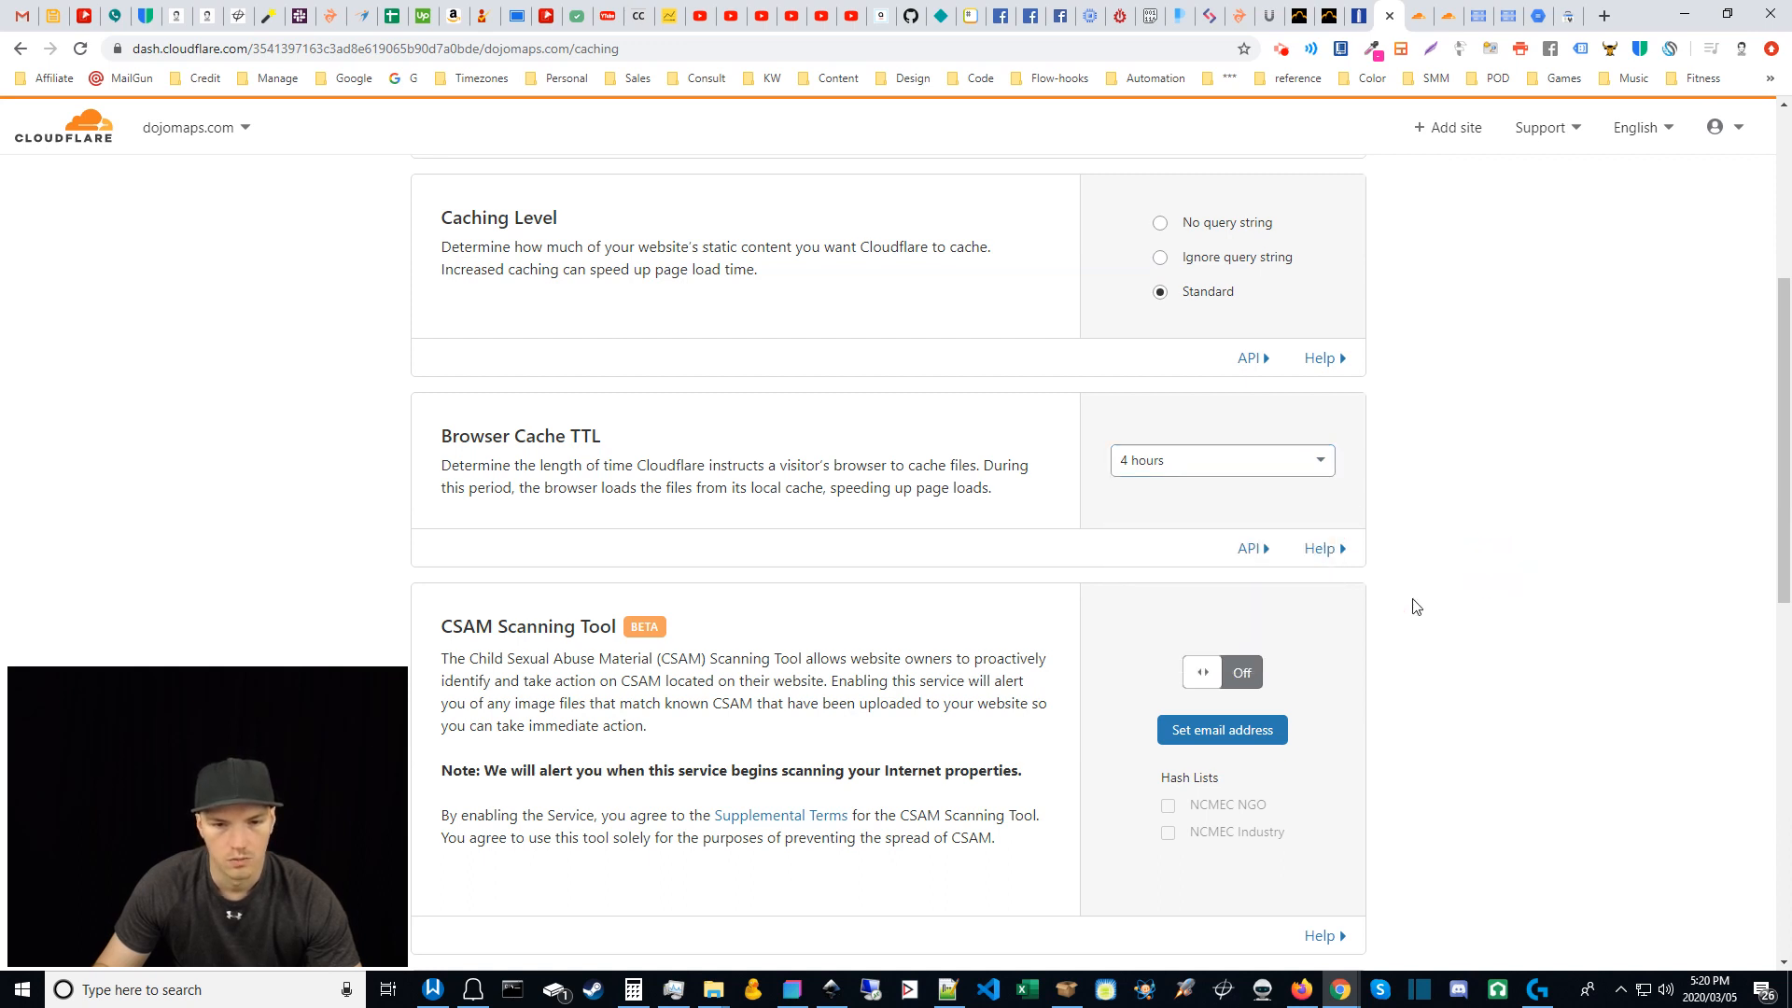
{"action": "left_click_drag", "start_coordinate": [1778, 538], "coordinate": [1789, 359]}
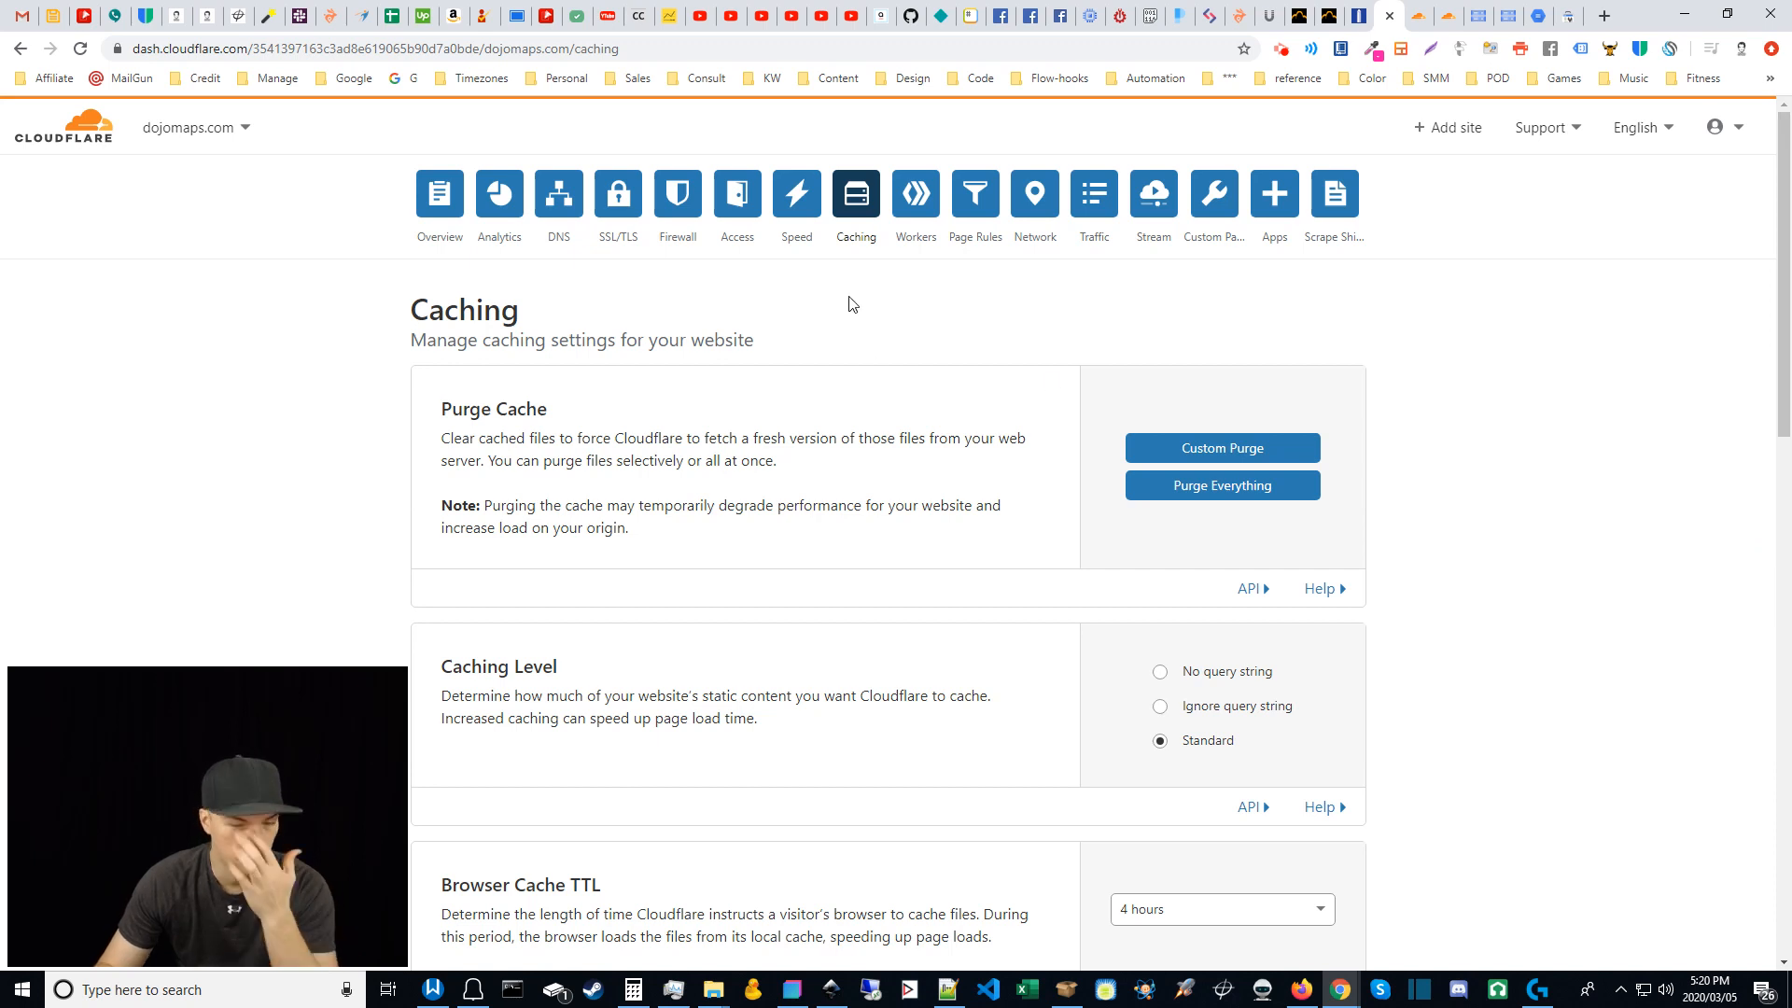
Step: Review the domain's overview and expand its quick actions to find the Purge Cache and Development Mode controls
{"action": "left_click", "coordinate": [431, 204]}
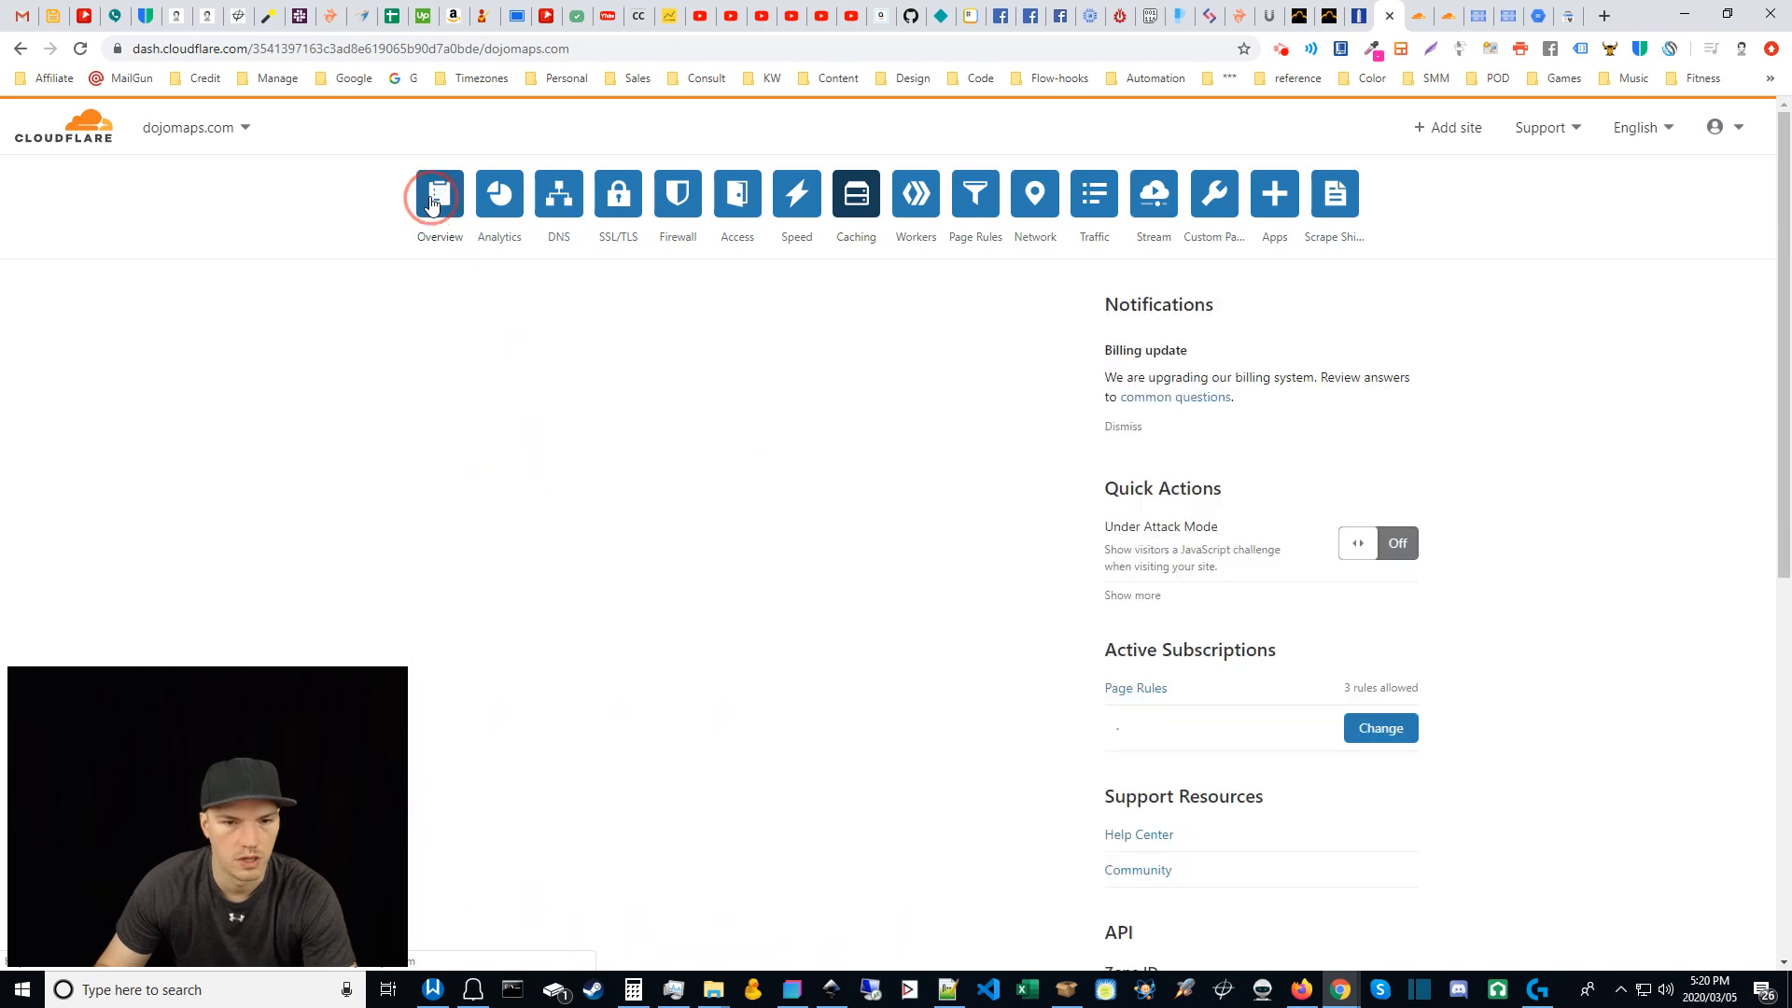
{"action": "scroll", "coordinate": [1633, 588], "scroll_direction": "down", "scroll_amount": 4}
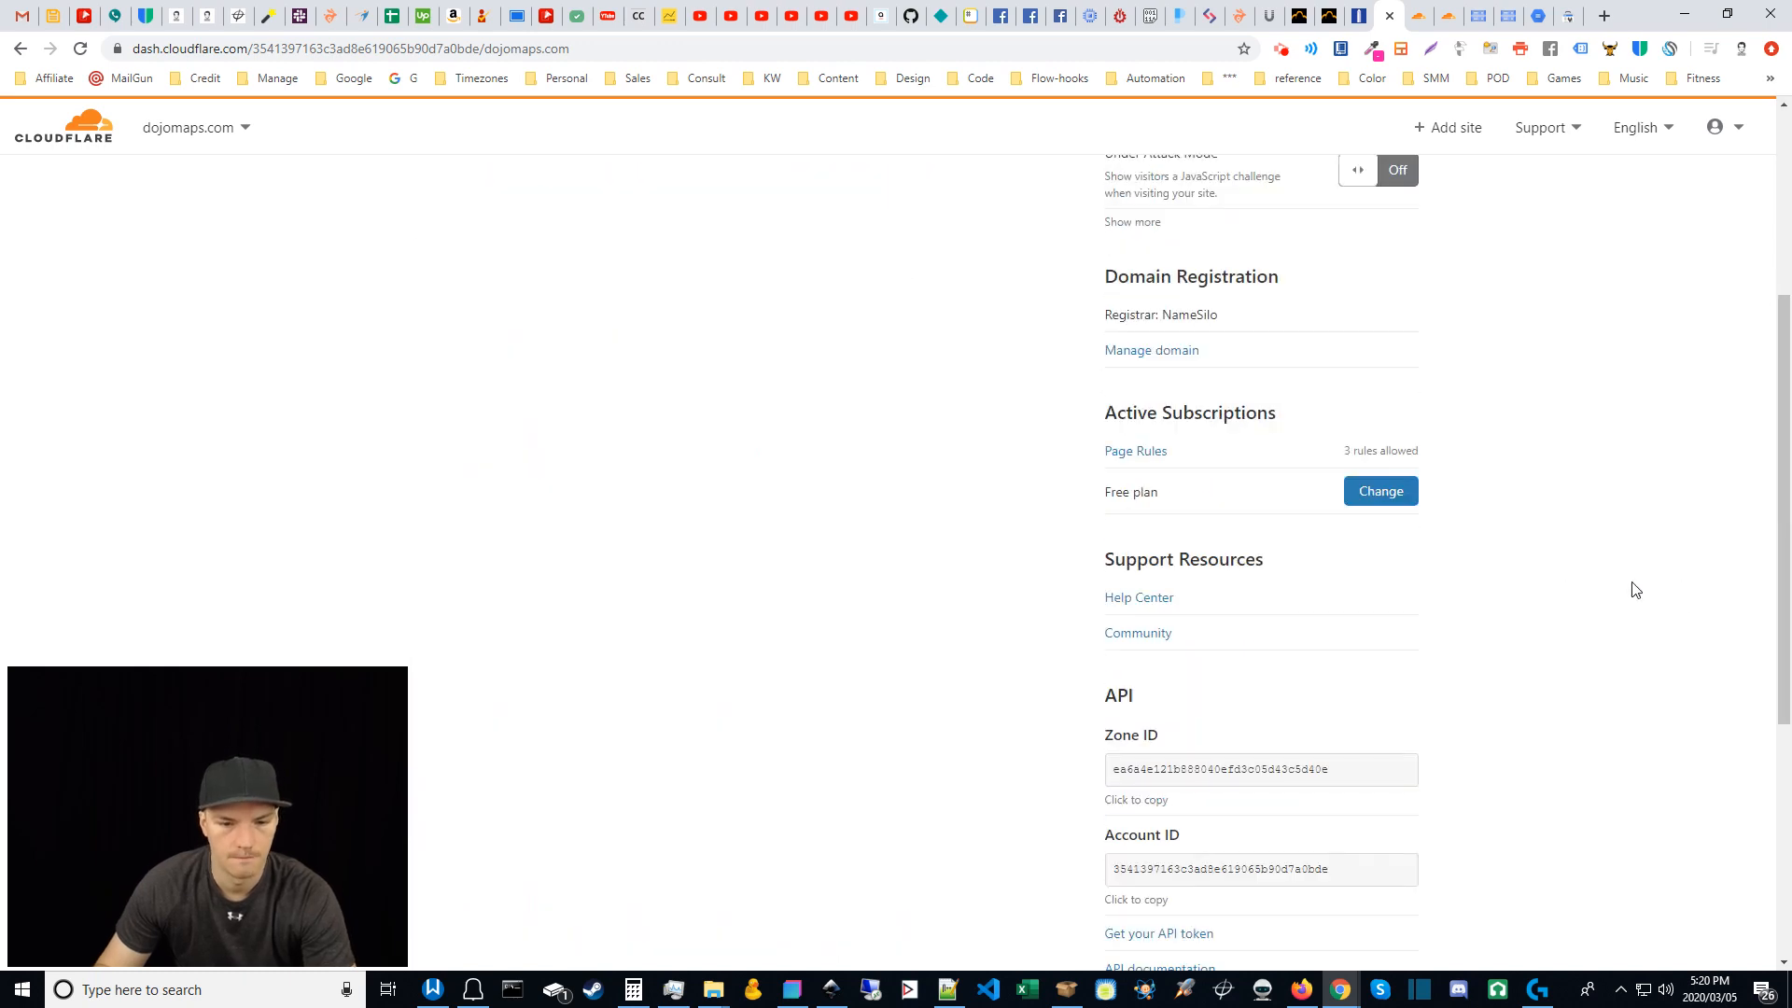
{"action": "scroll", "coordinate": [1633, 588], "scroll_direction": "up", "scroll_amount": 4}
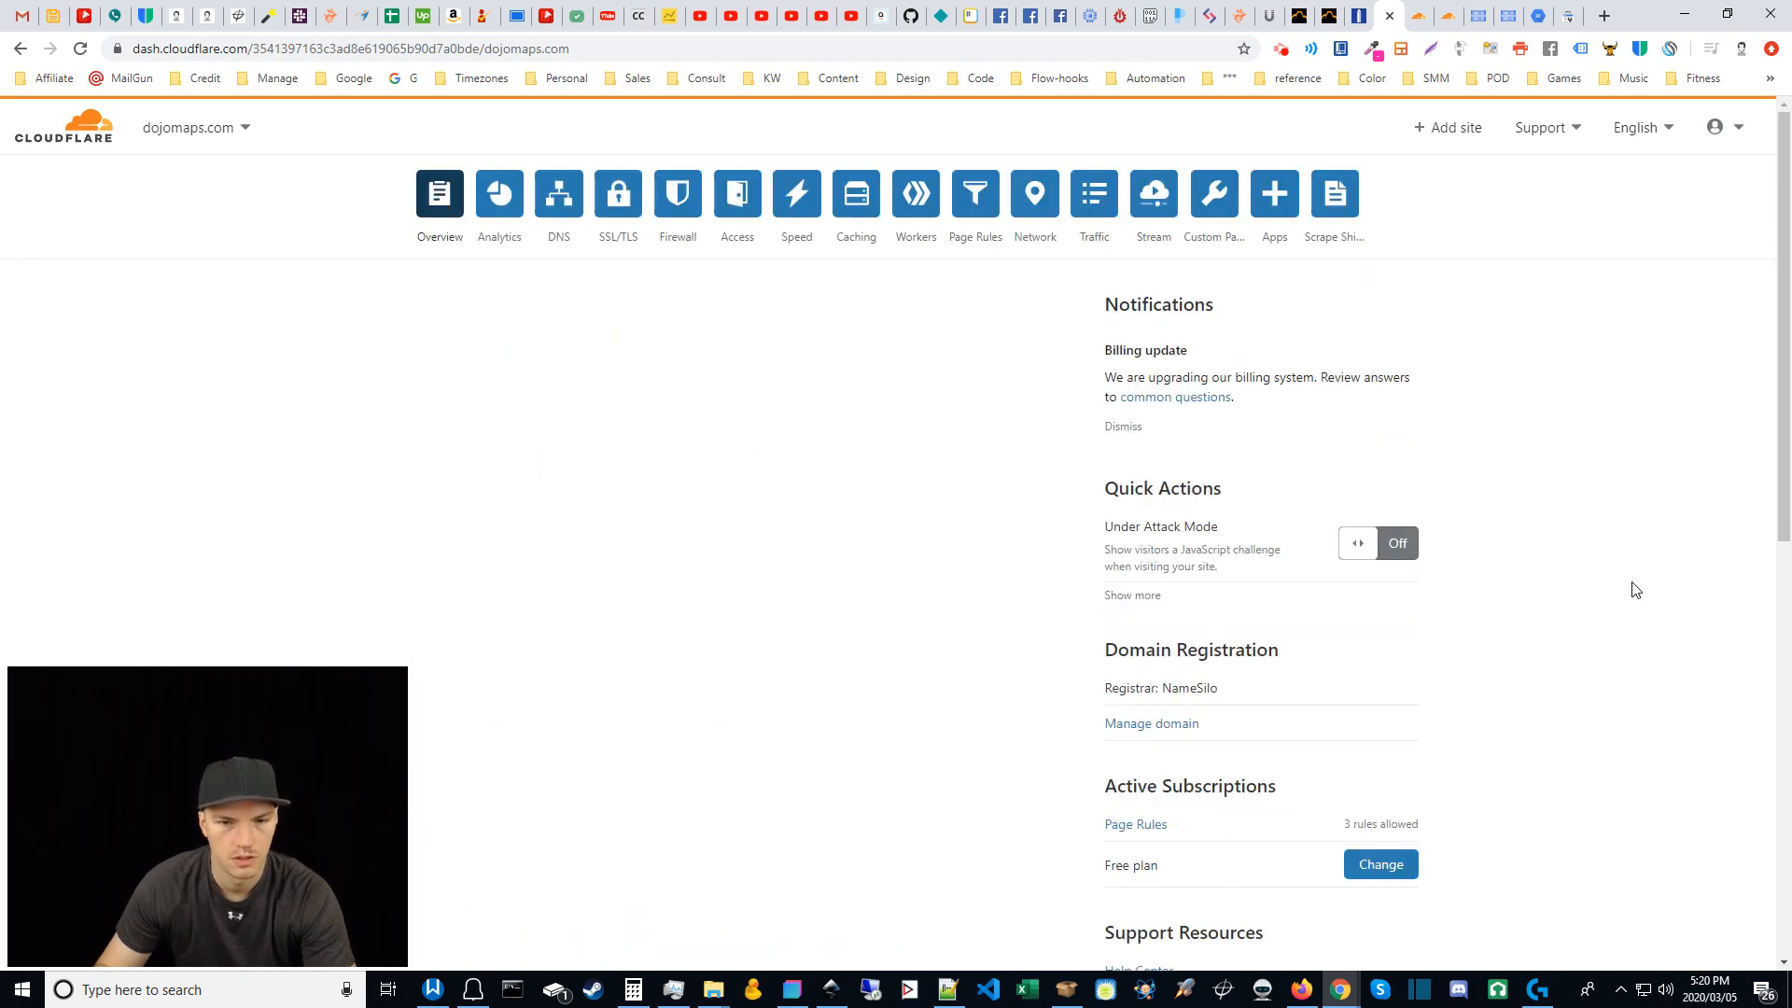
{"action": "scroll", "coordinate": [1635, 590], "scroll_direction": "down", "scroll_amount": 2}
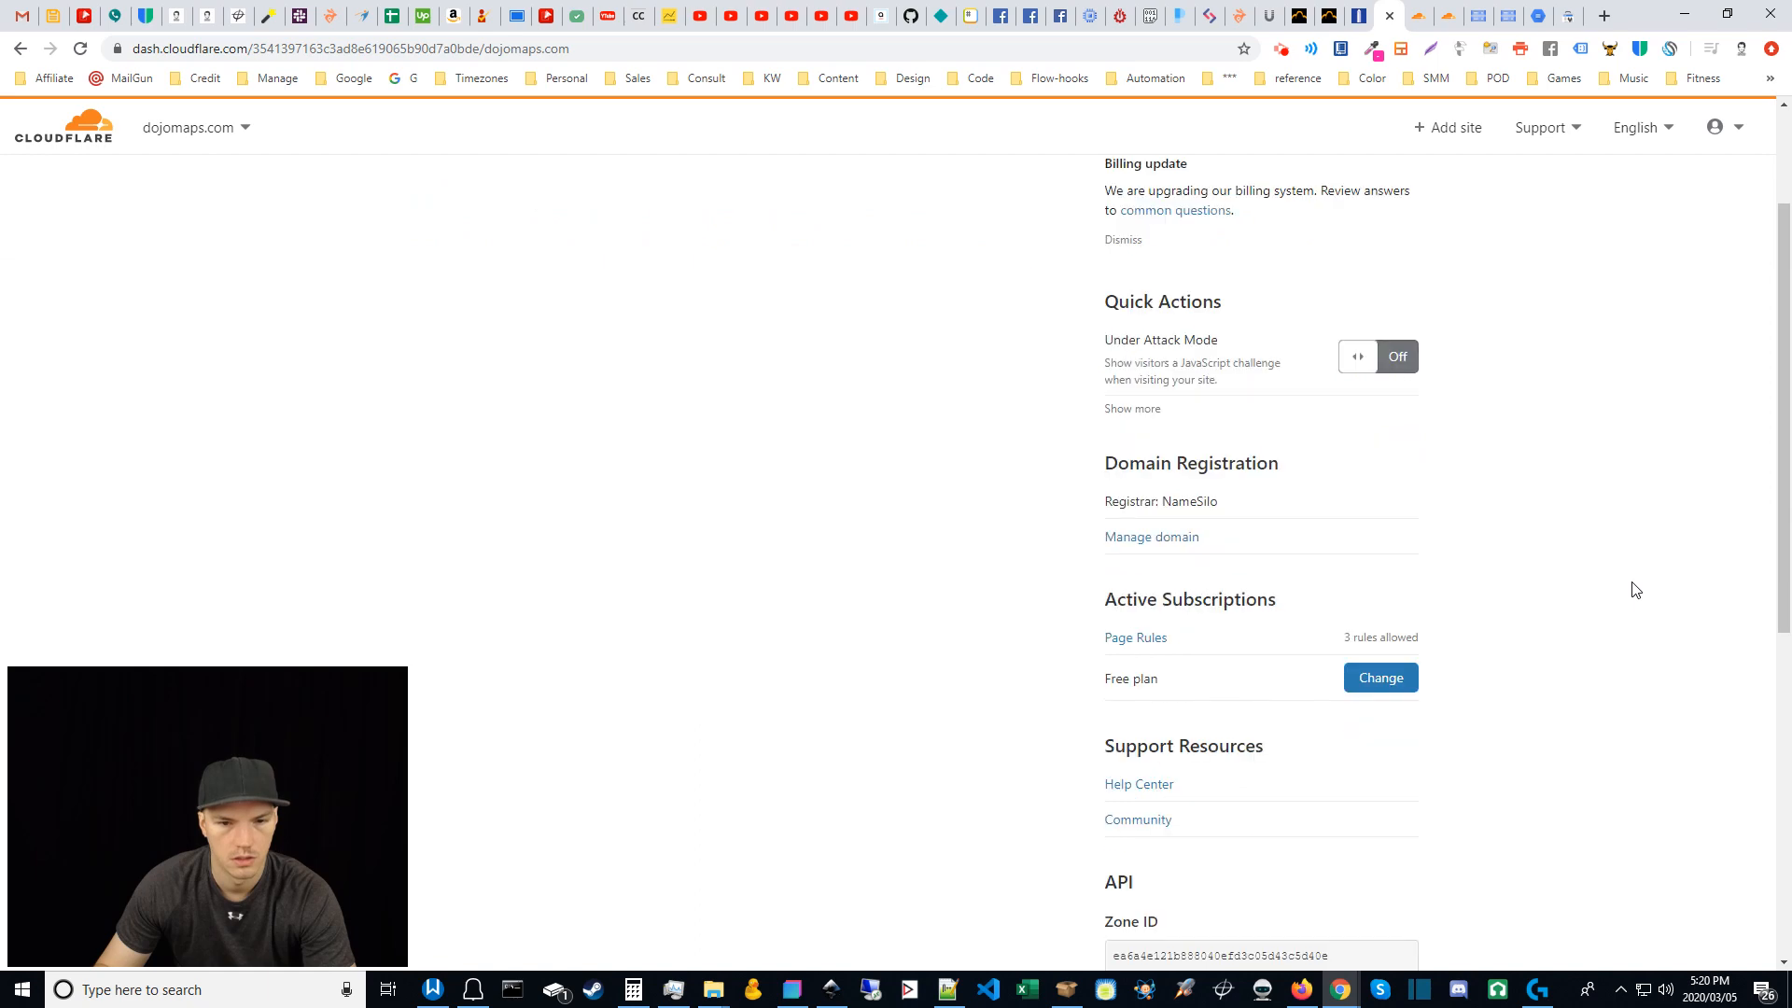
{"action": "scroll", "coordinate": [1635, 590], "scroll_direction": "down", "scroll_amount": 6}
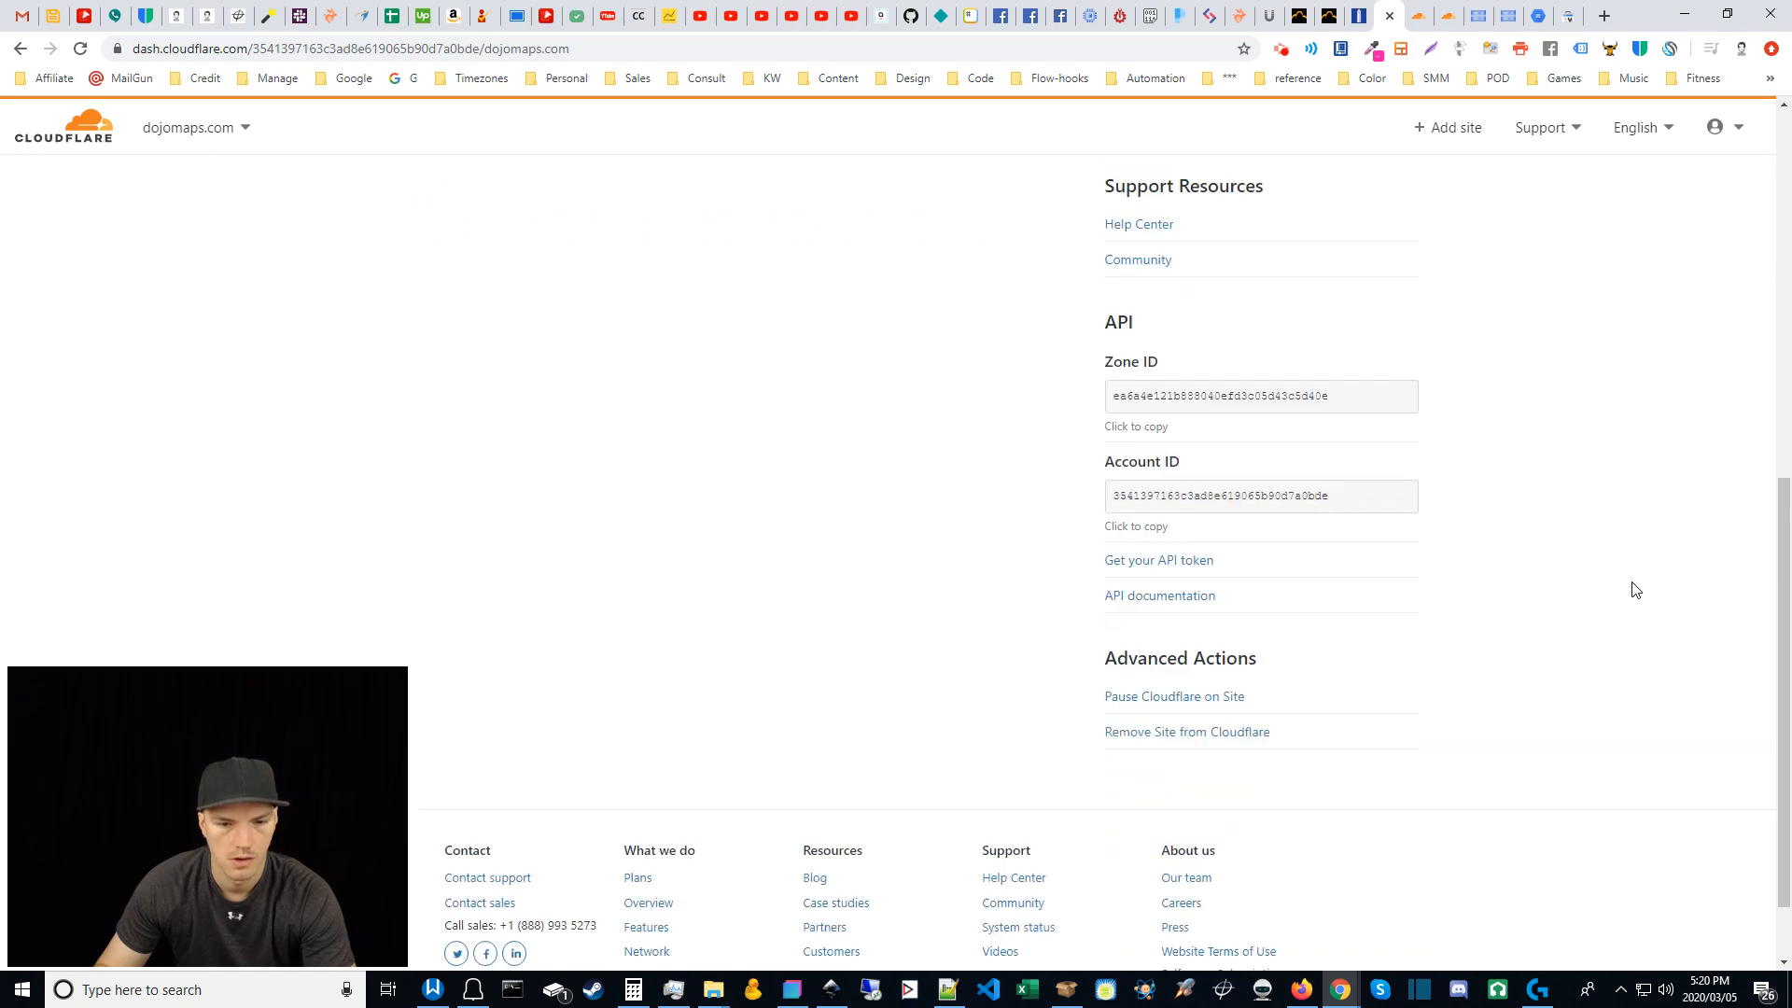
{"action": "left_click_drag", "start_coordinate": [1786, 632], "coordinate": [1787, 630]}
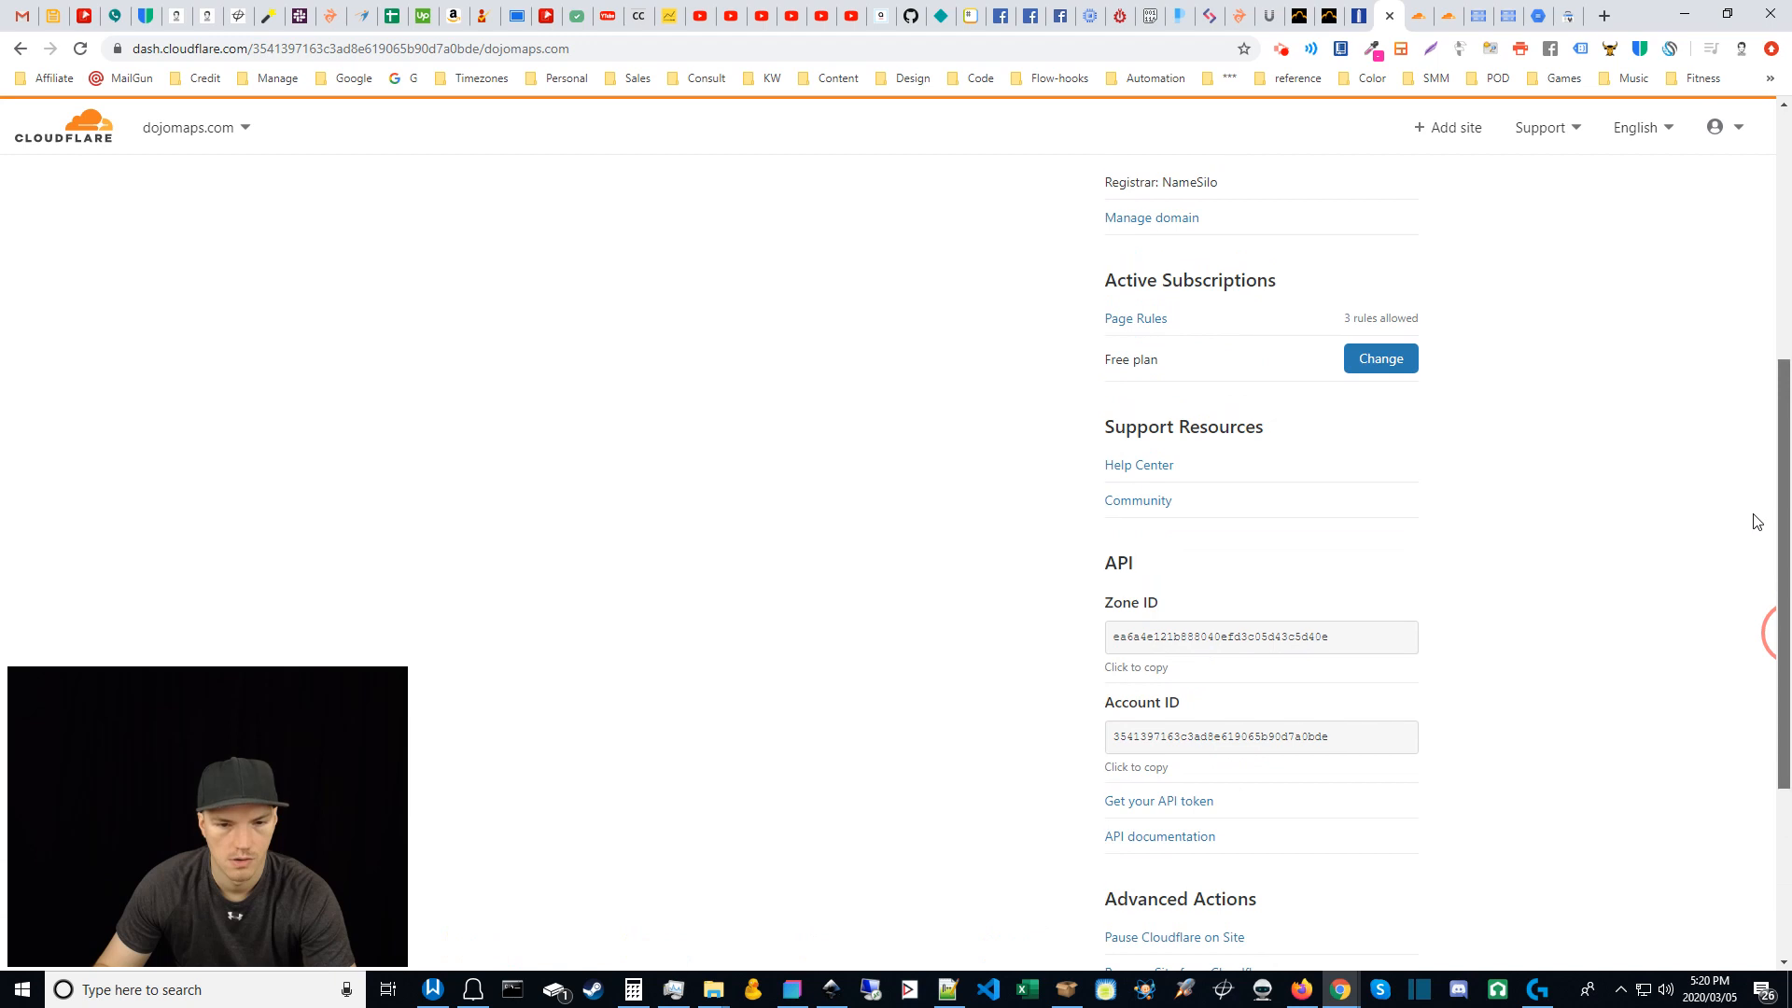
{"action": "scroll", "coordinate": [1759, 503], "scroll_direction": "up", "scroll_amount": 1}
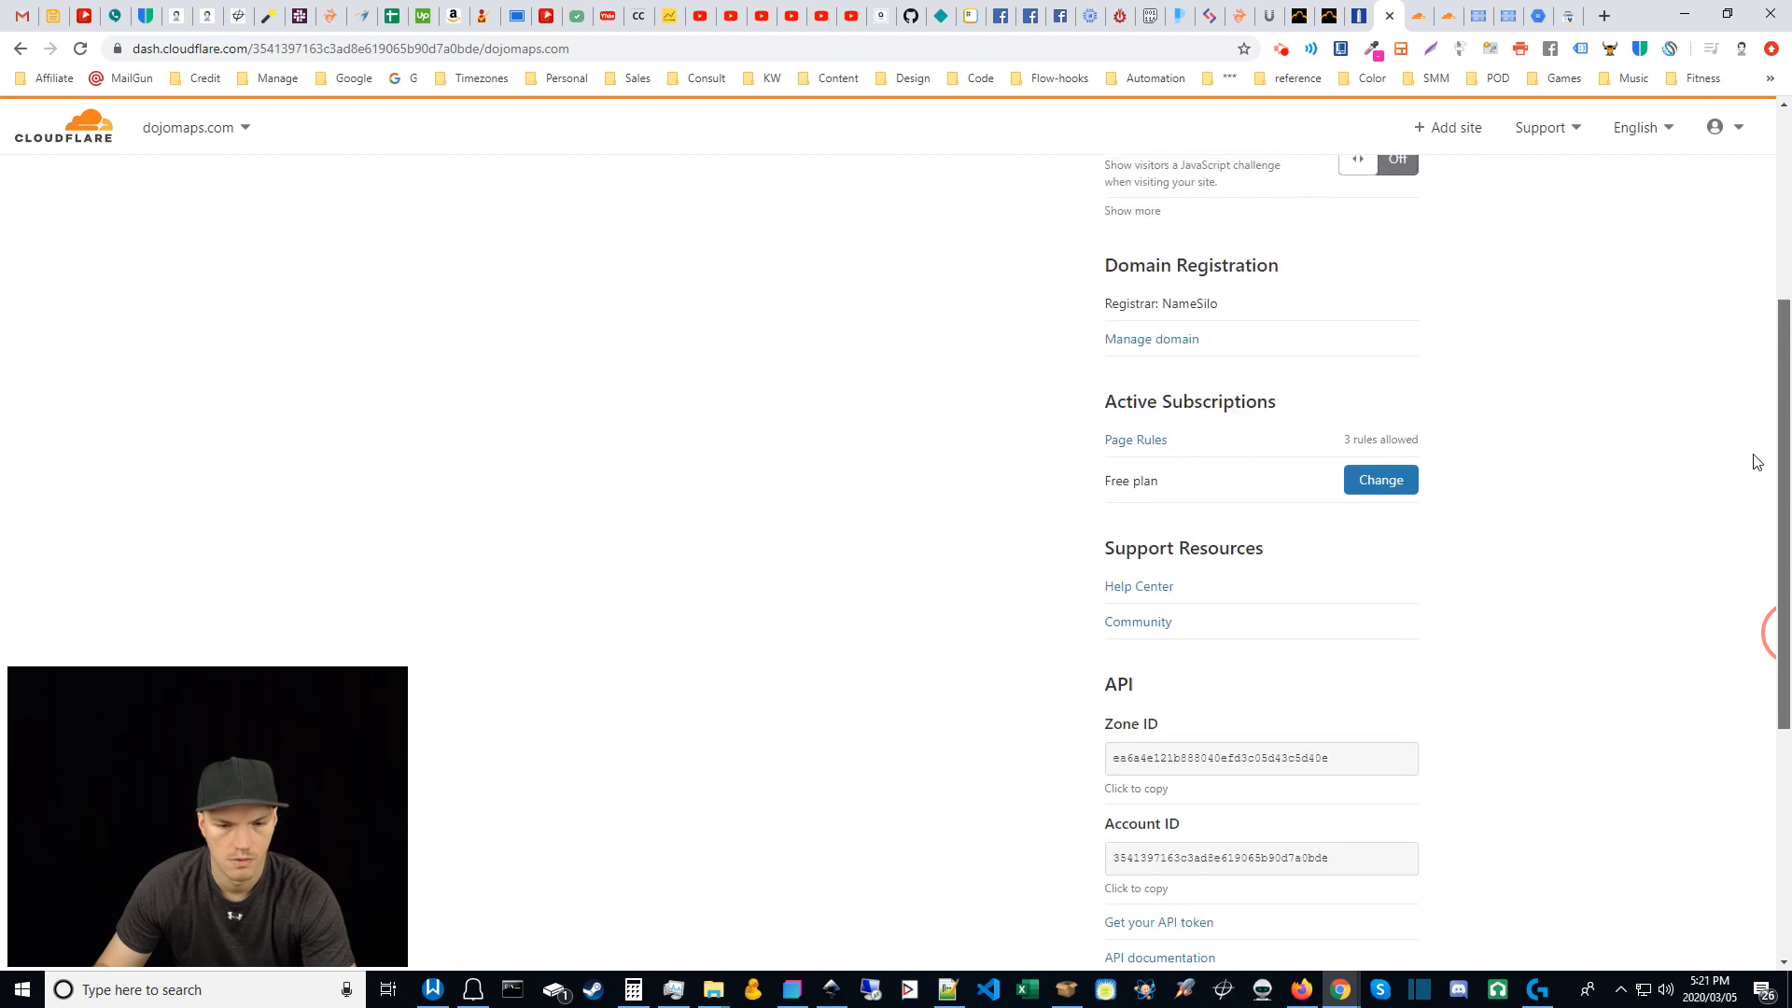
{"action": "scroll", "coordinate": [1760, 463], "scroll_direction": "up", "scroll_amount": 2}
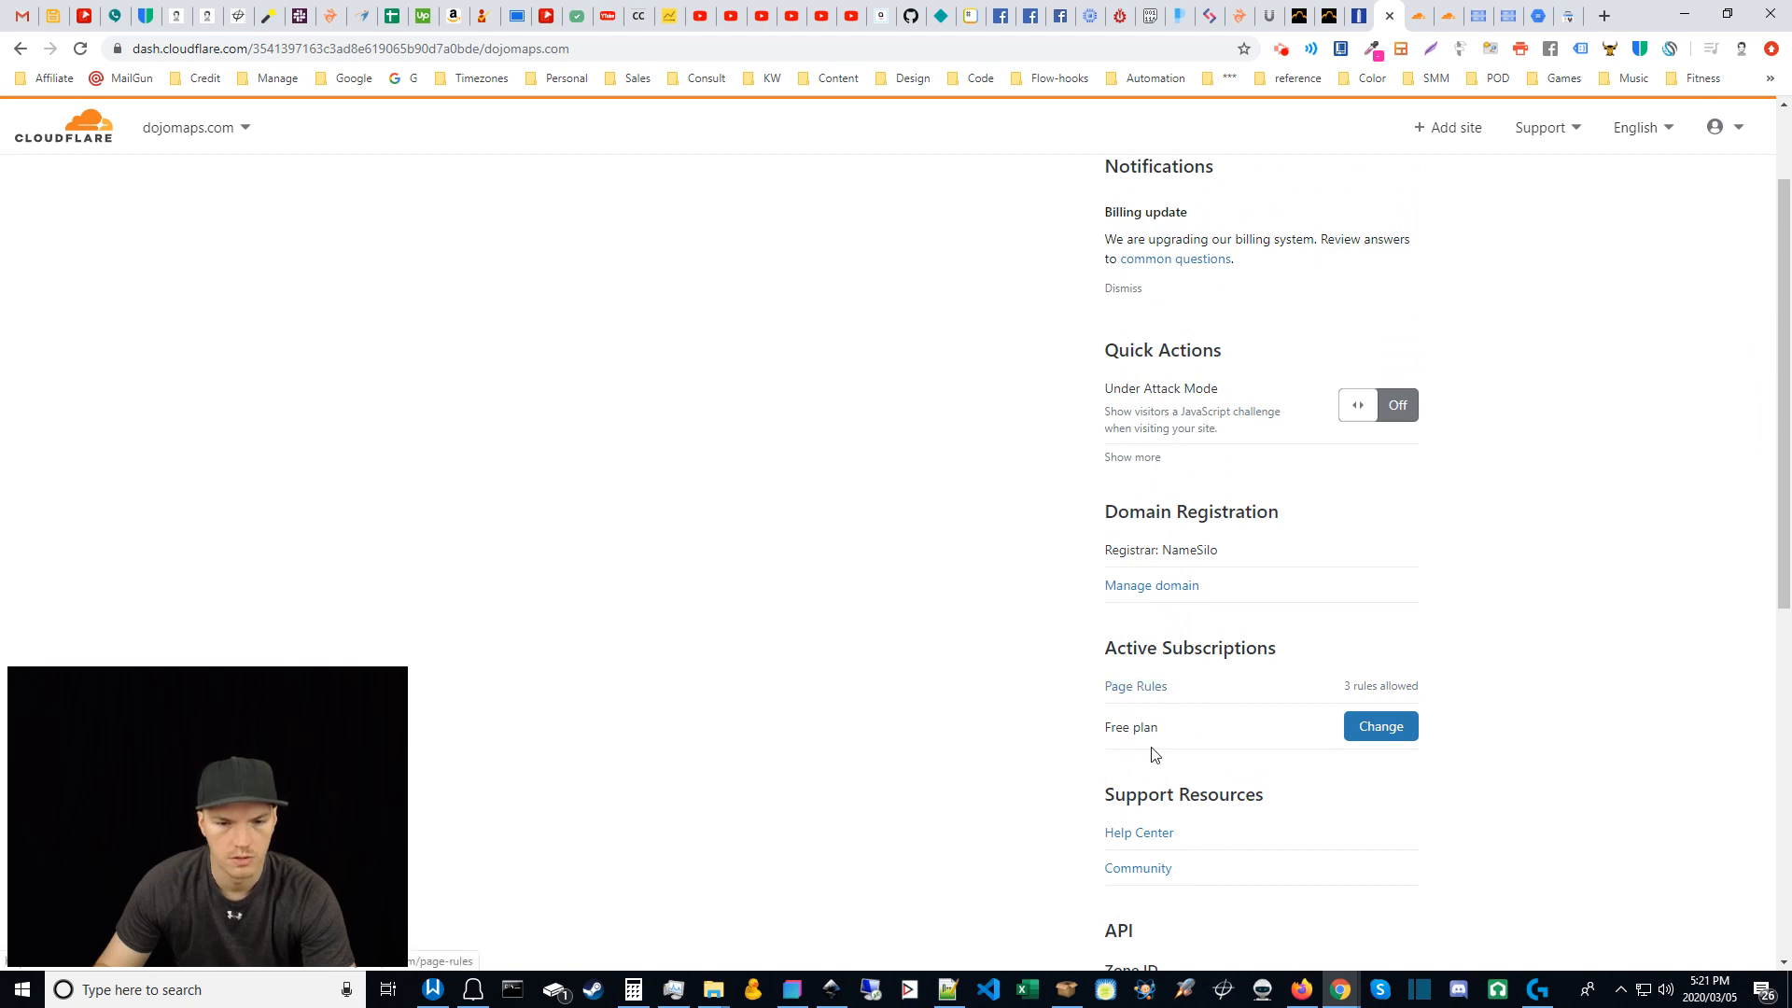
{"action": "left_click", "coordinate": [1135, 455]}
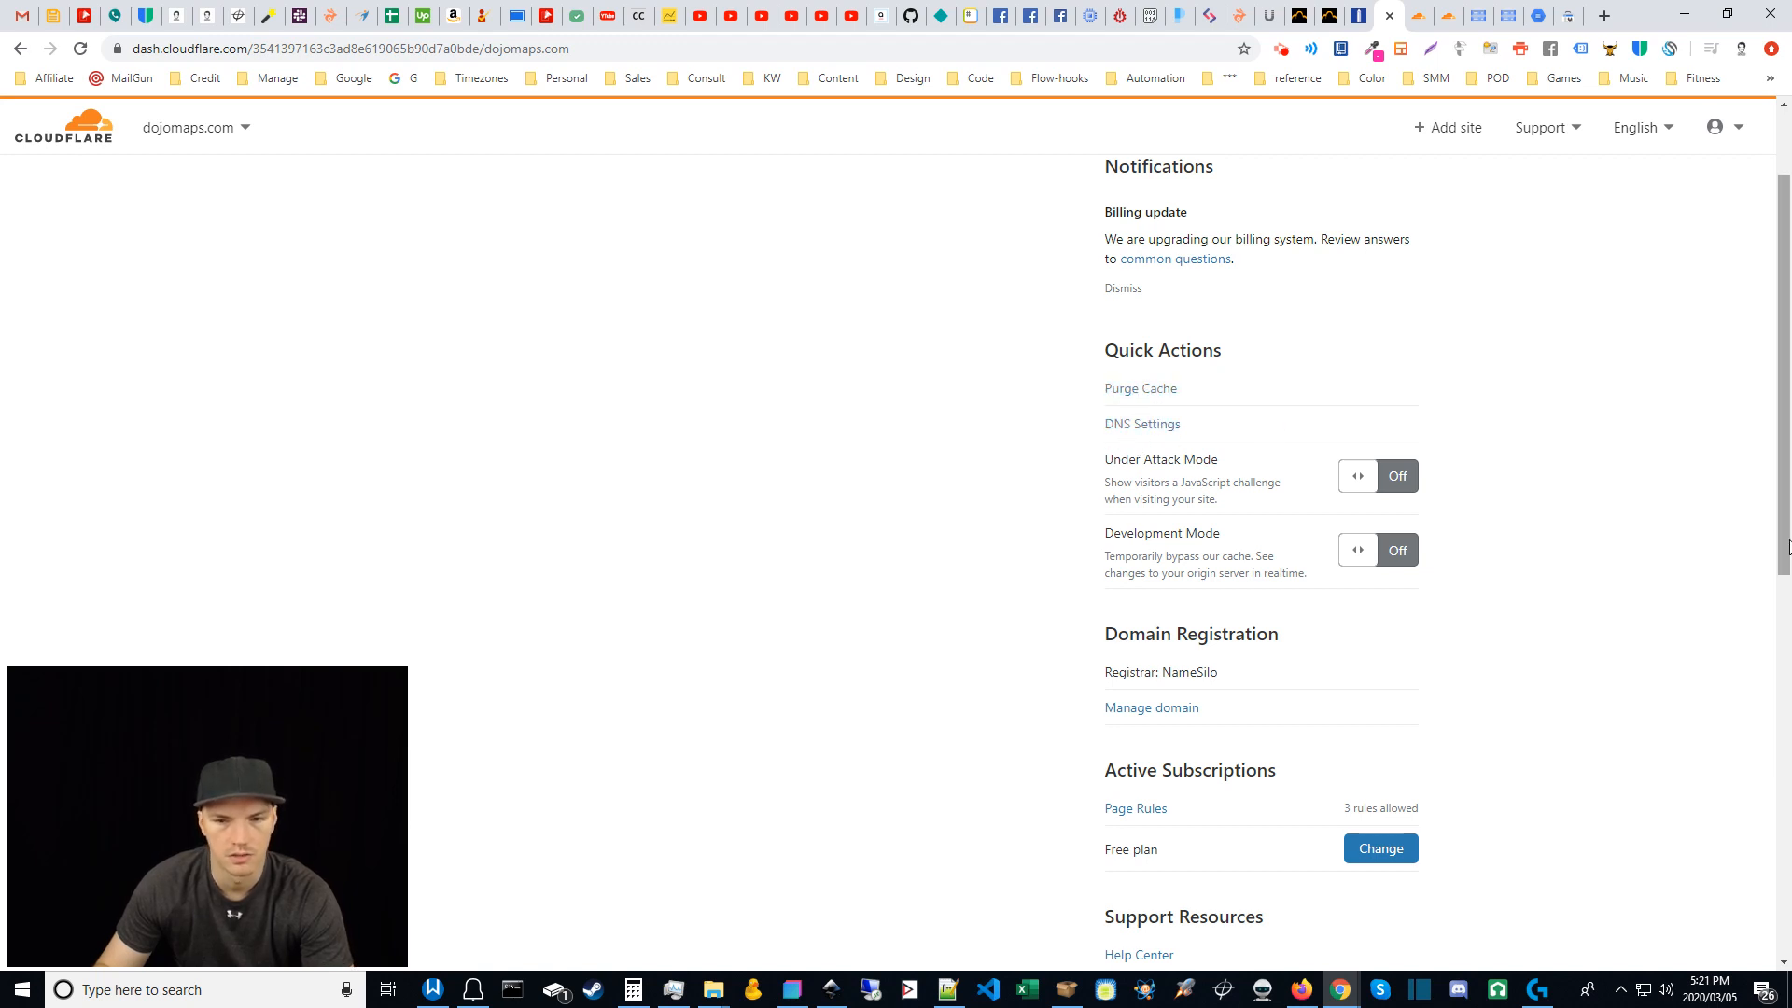
{"action": "left_click_drag", "start_coordinate": [1787, 546], "coordinate": [1786, 465]}
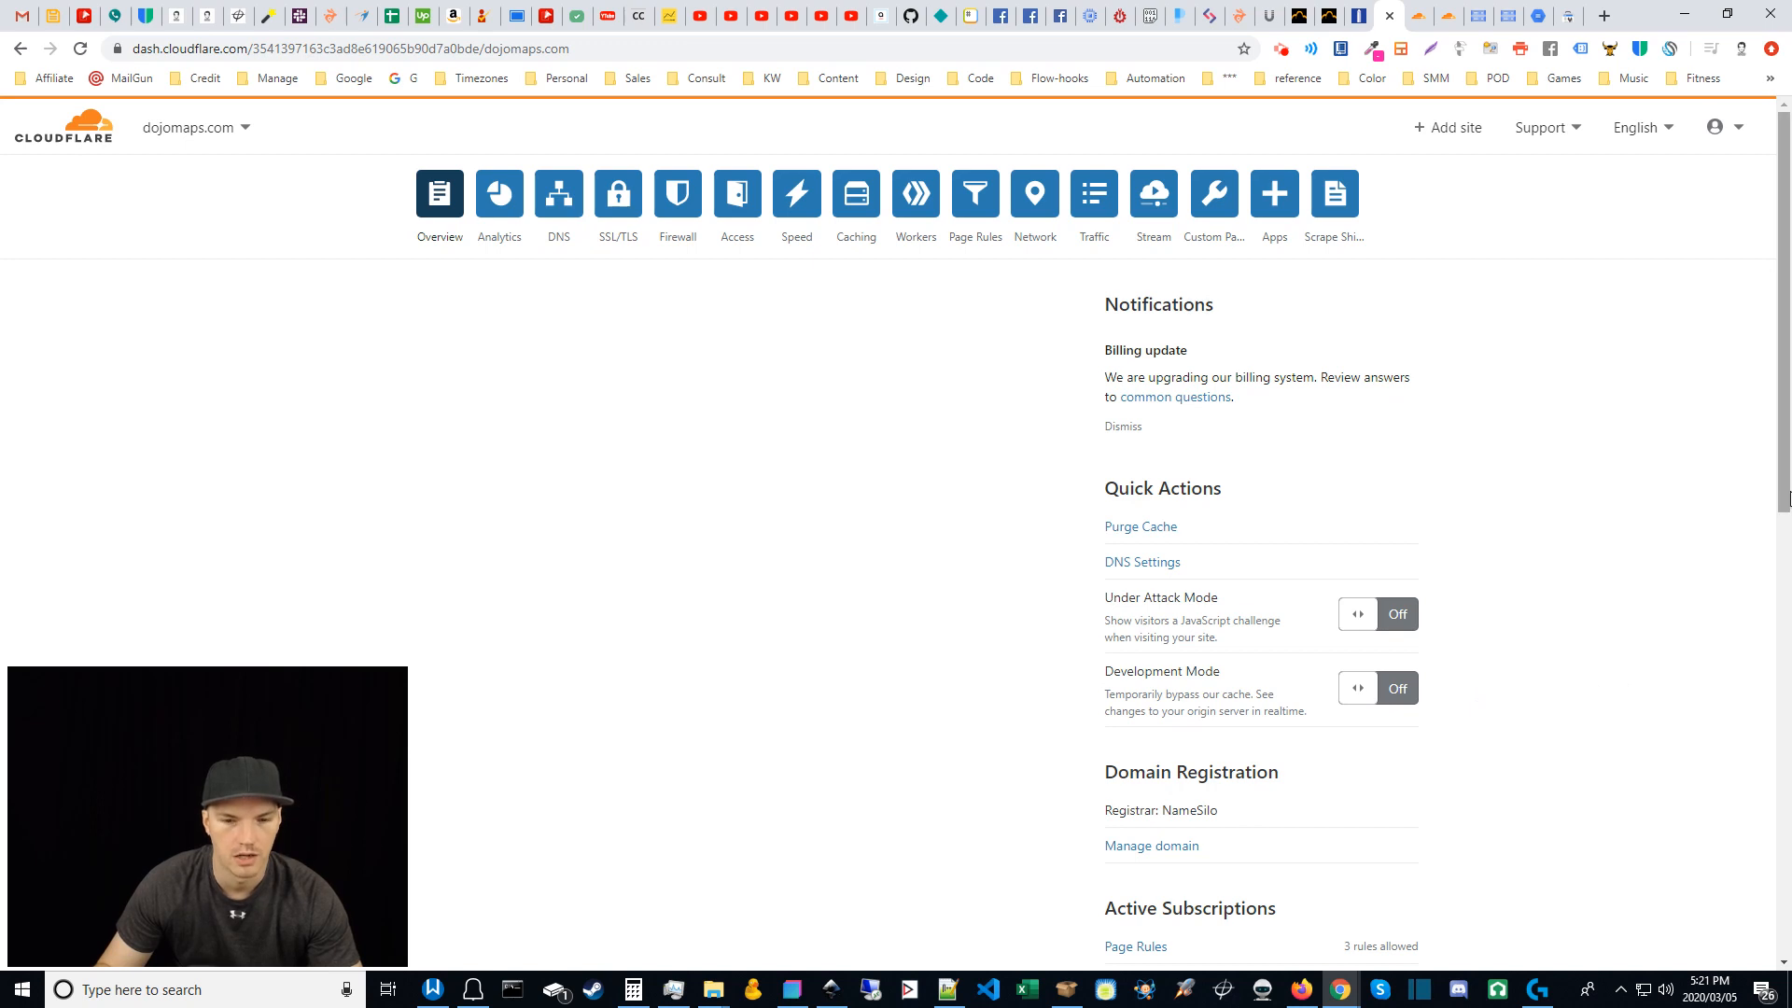
Step: Examine the Speed optimization settings for the site, including Auto Minify, Brotli, AMP Real URL and Mobile Redirect
{"action": "left_click_drag", "start_coordinate": [1787, 488], "coordinate": [1782, 472]}
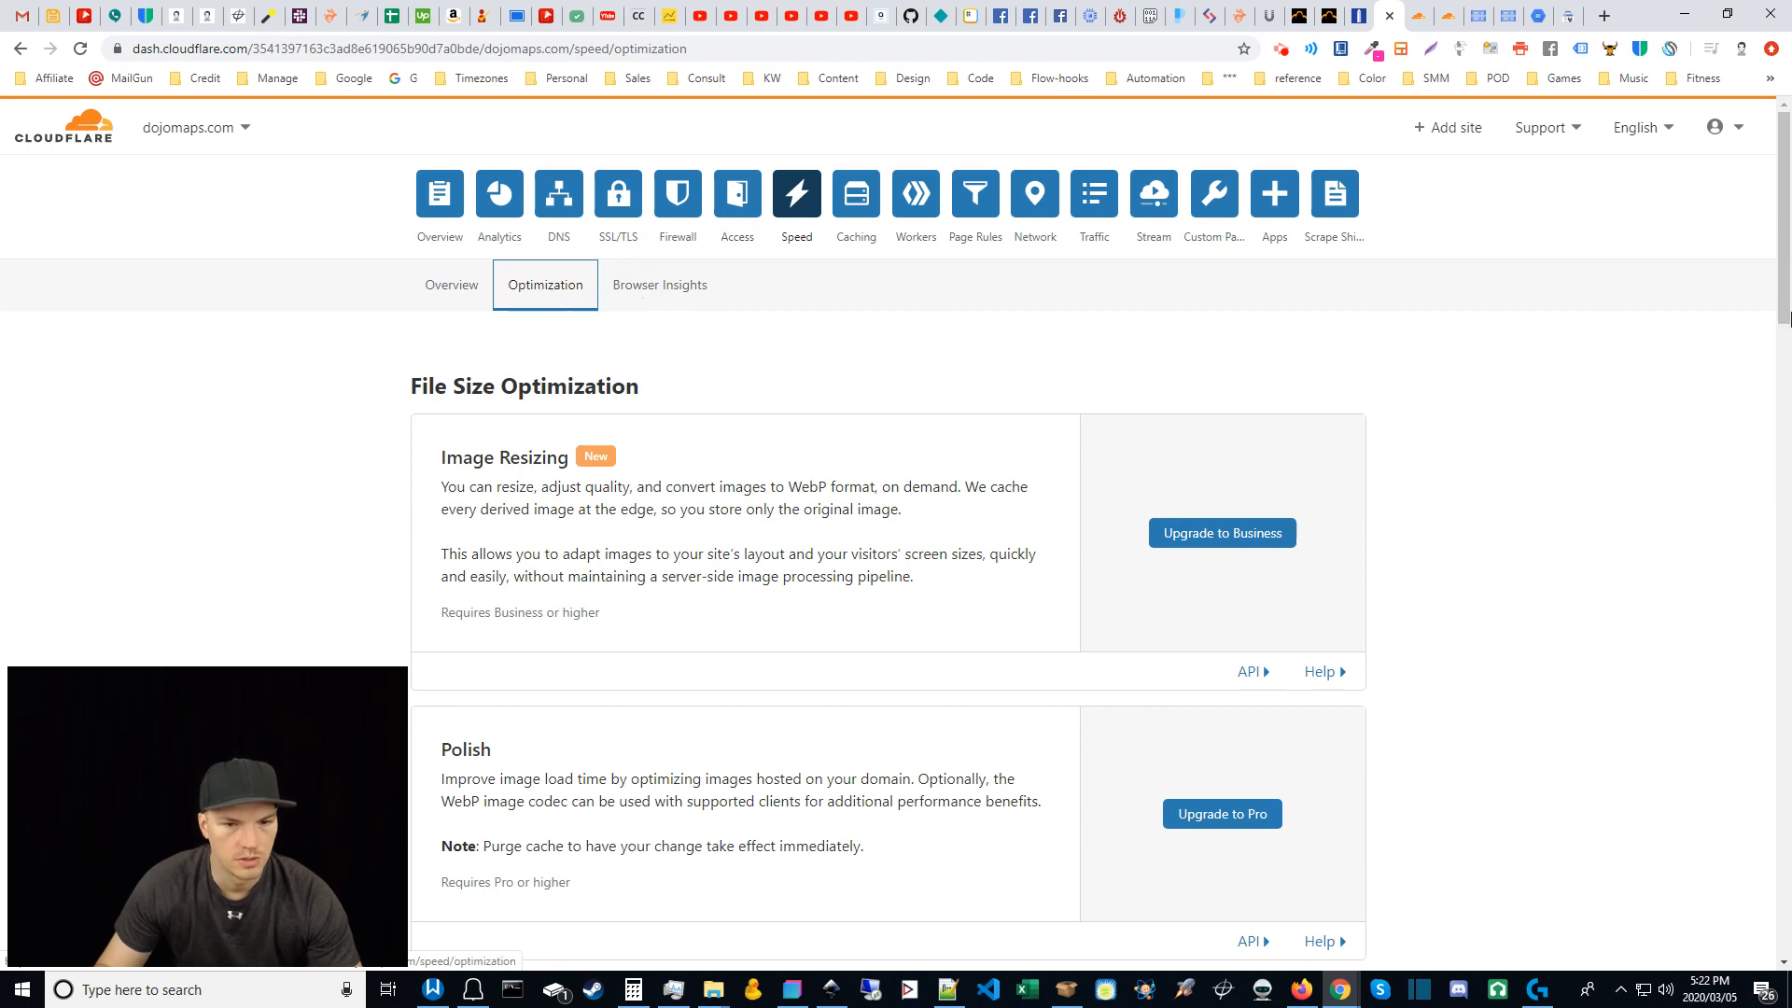
{"action": "left_click_drag", "start_coordinate": [1780, 262], "coordinate": [1779, 437]}
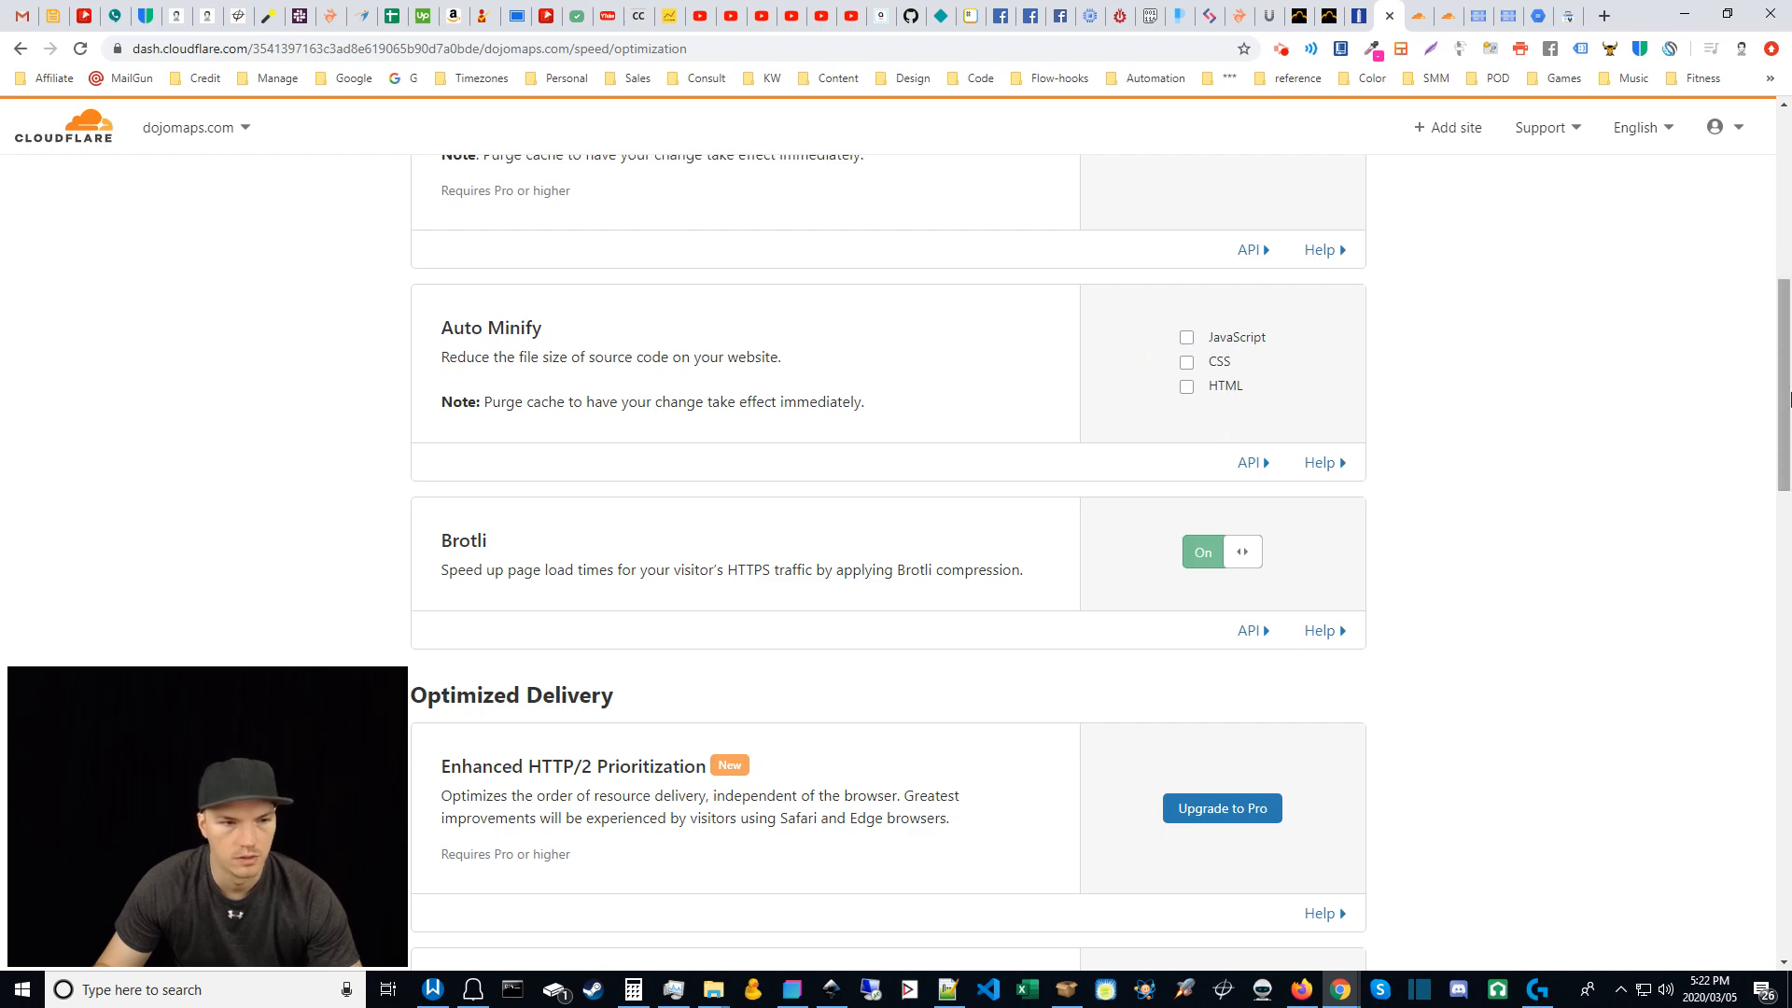
{"action": "left_click_drag", "start_coordinate": [1787, 399], "coordinate": [1775, 831]}
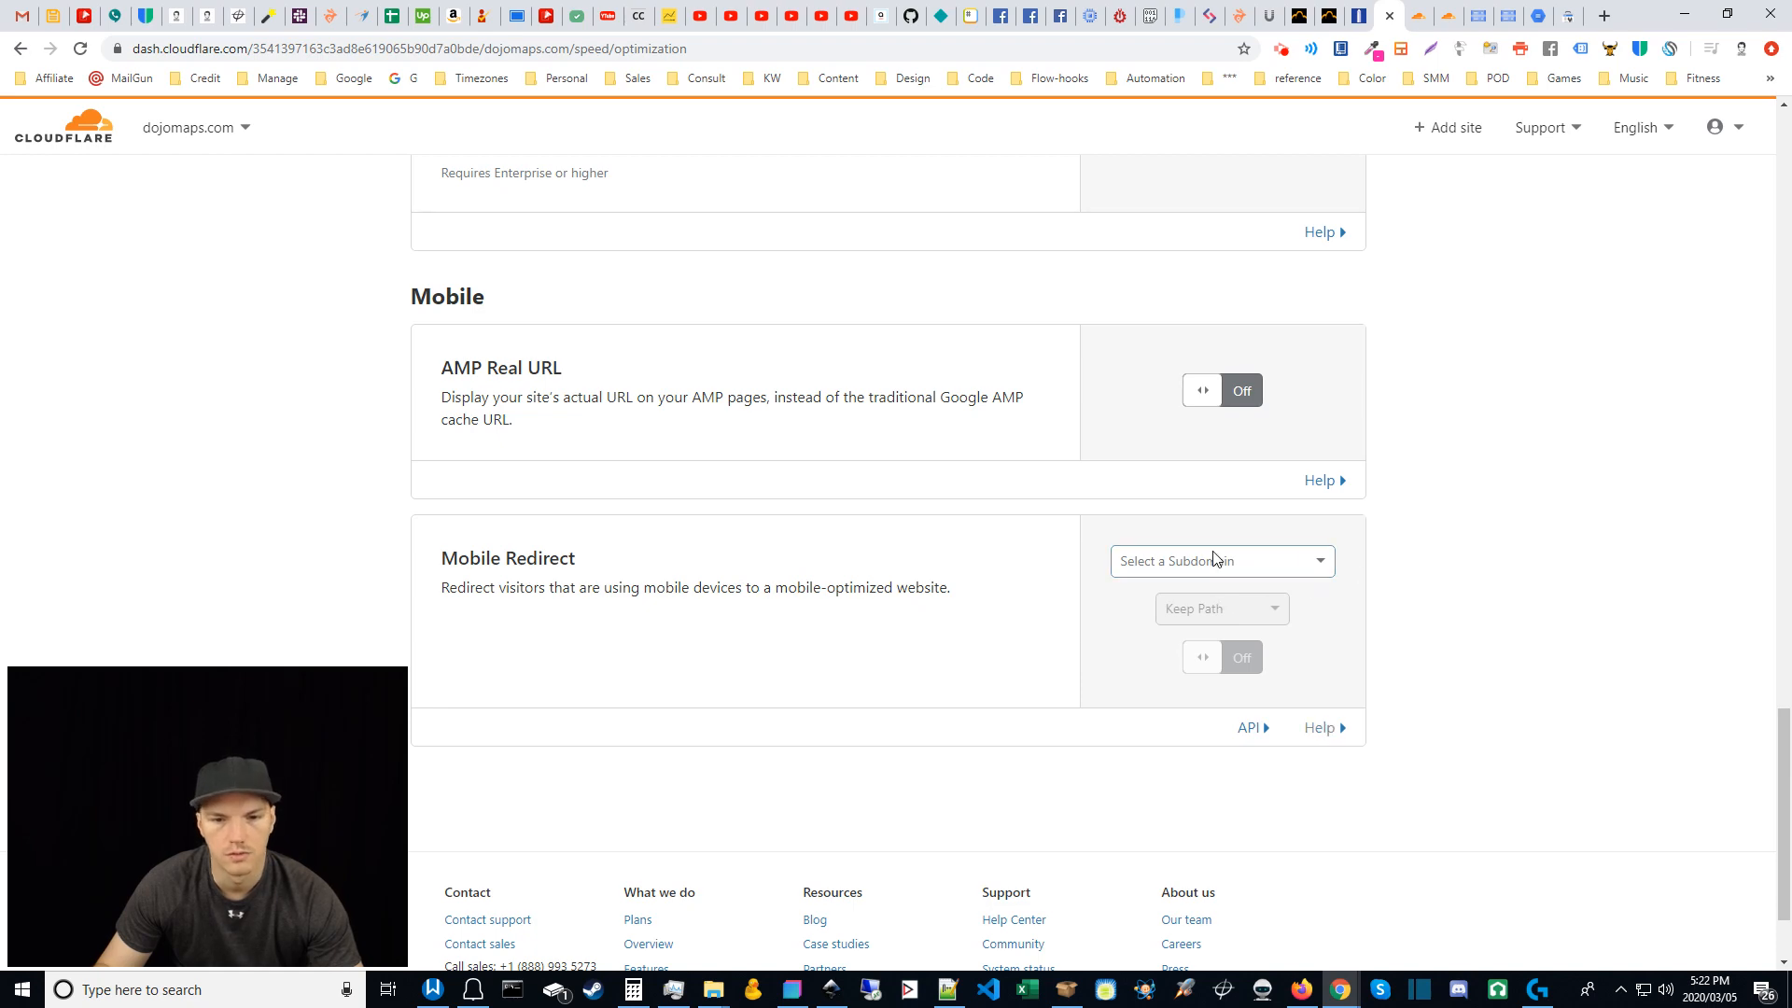
Step: Turn on HTTP/3 (with QUIC) in the site's network settings and review the neighbouring options
{"action": "left_click_drag", "start_coordinate": [1775, 749], "coordinate": [1775, 140]}
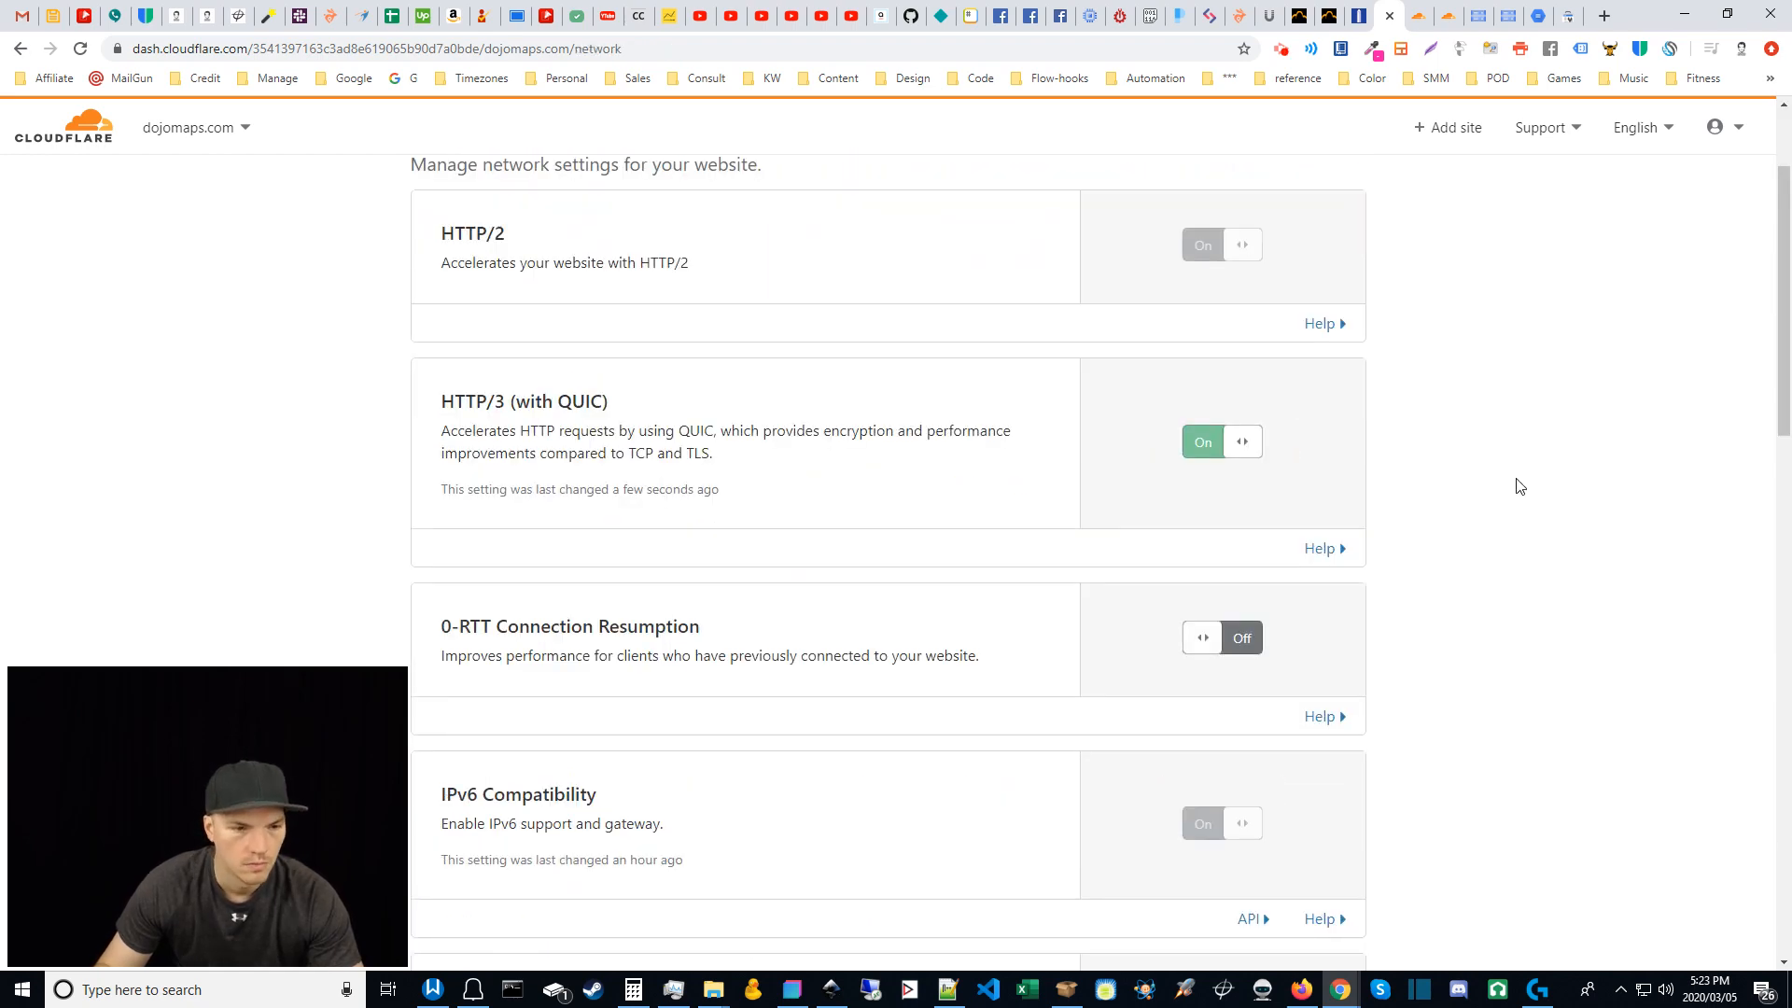
{"action": "left_click_drag", "start_coordinate": [1788, 390], "coordinate": [1787, 297]}
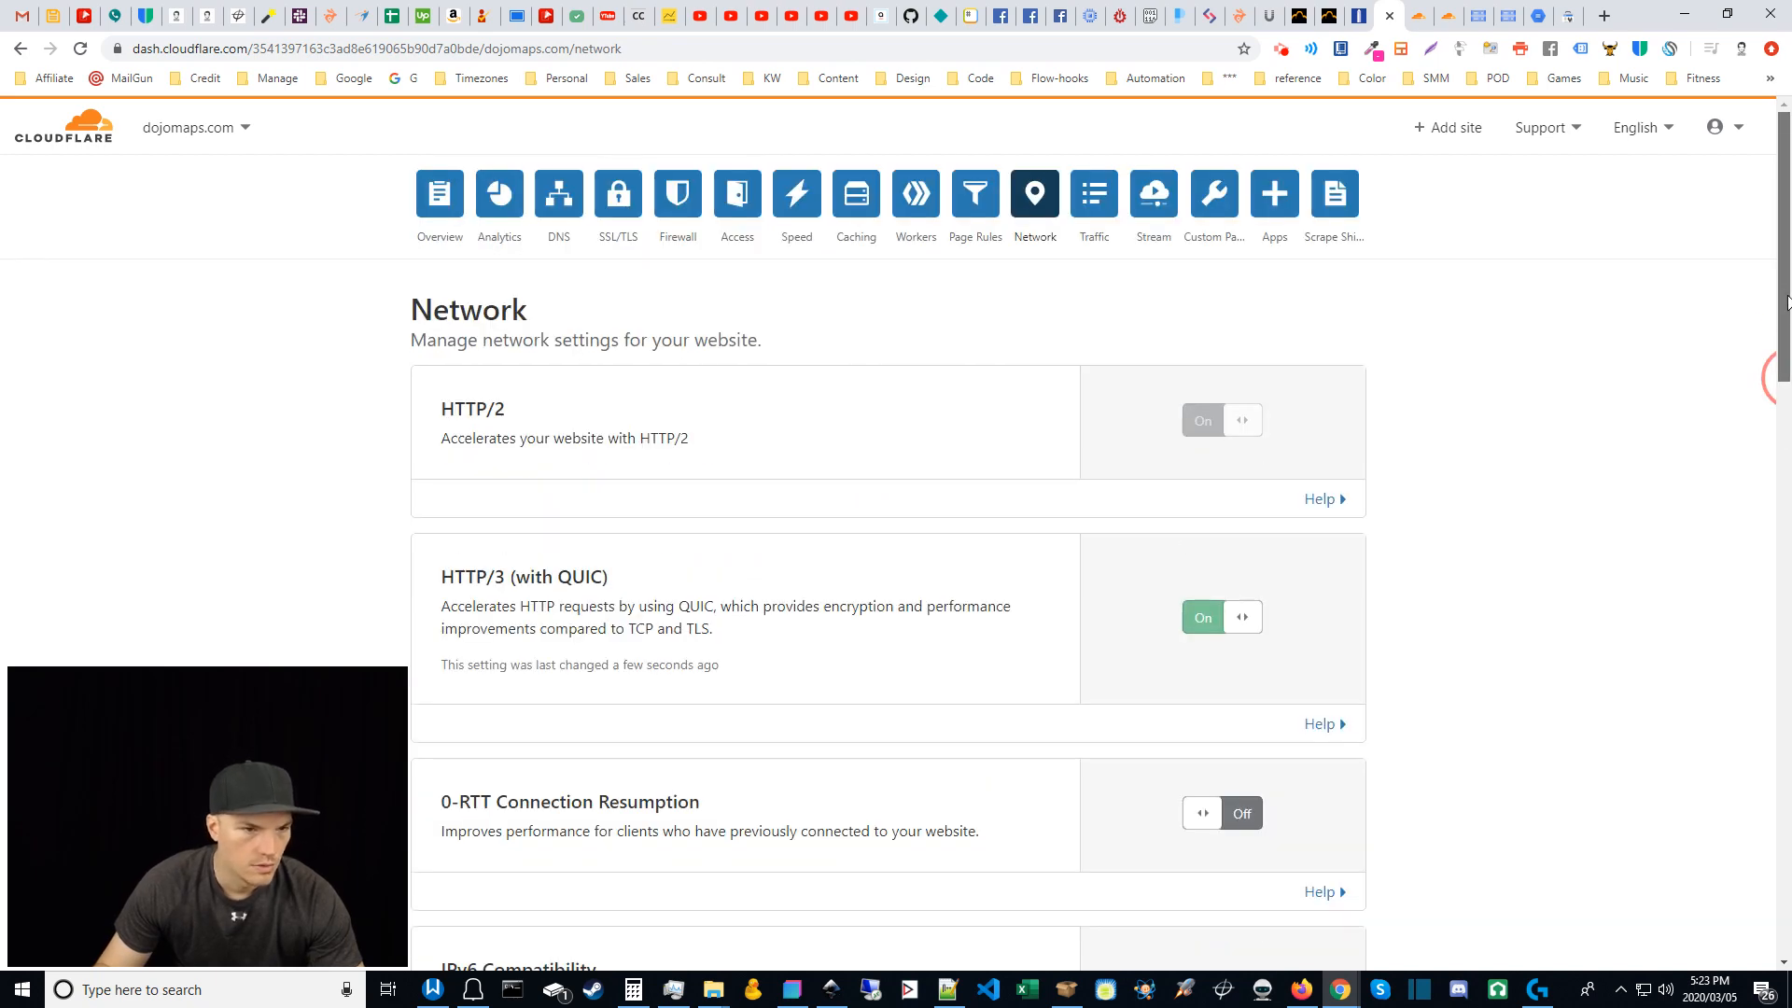
{"action": "scroll", "coordinate": [949, 567], "scroll_direction": "down", "scroll_amount": 1}
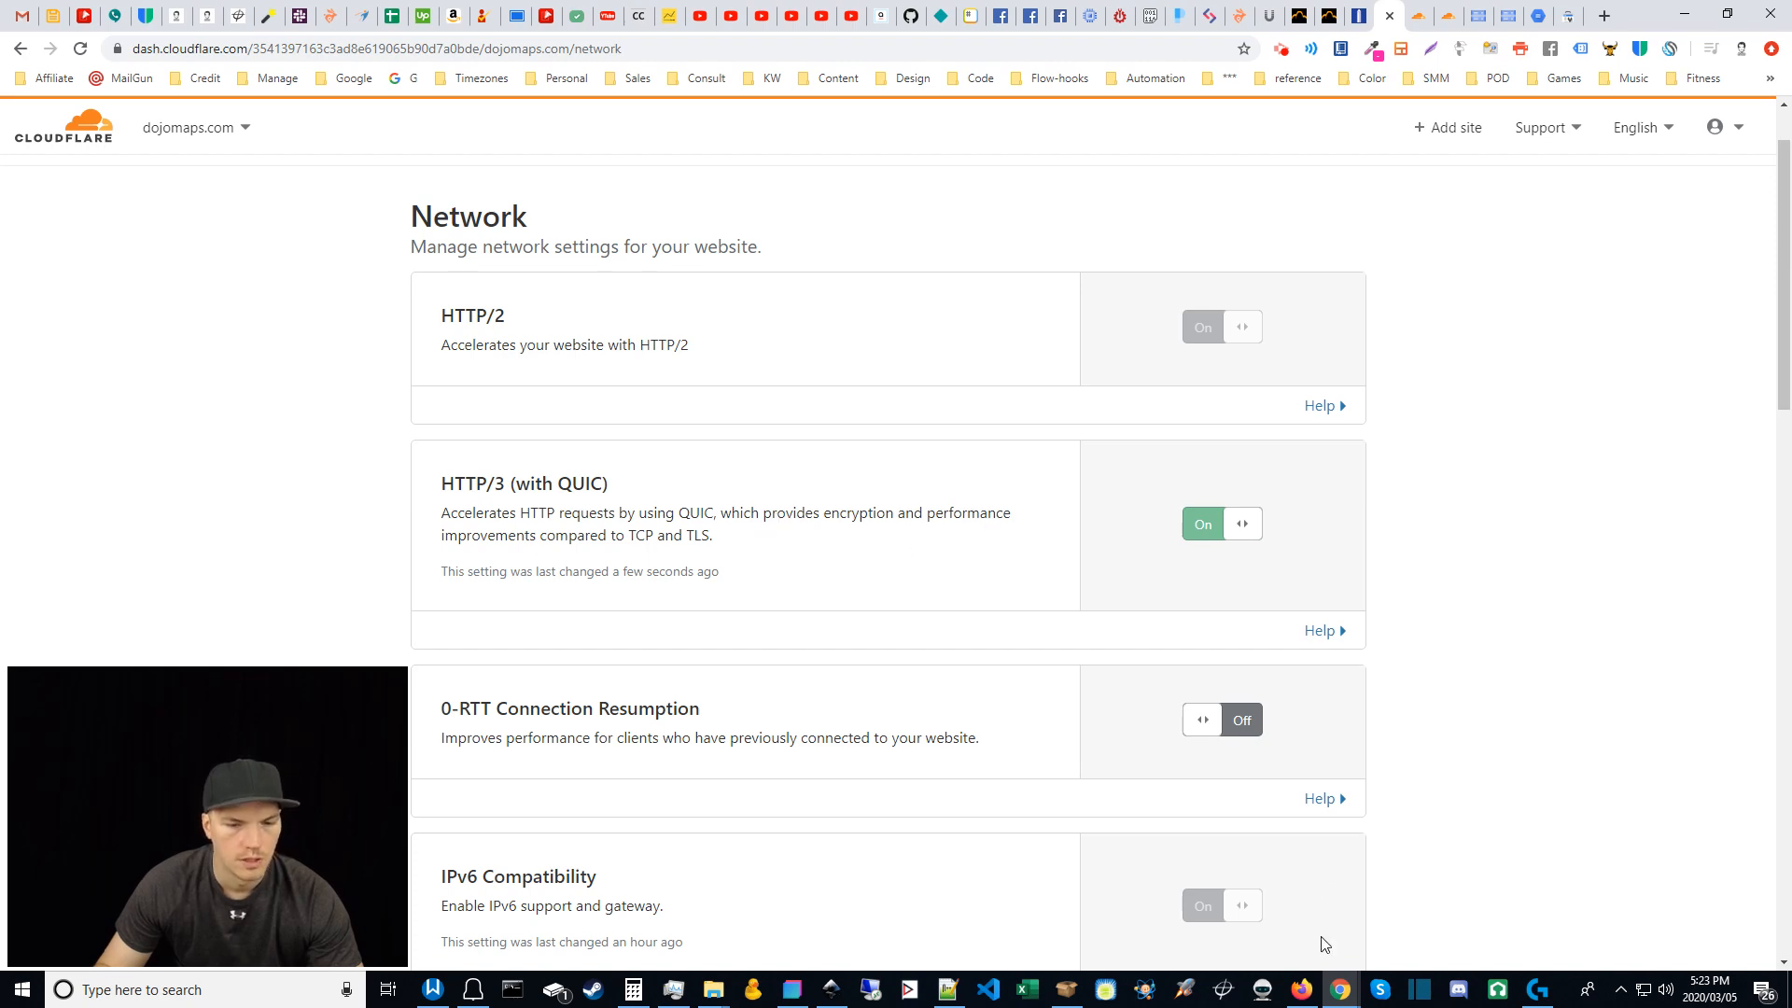
Step: Examine the remaining network settings and the Scrape Shield options for email obfuscation, server-side excludes and hotlink protection
{"action": "mouse_move", "coordinate": [1776, 369]}
{"action": "left_mouse_down"}
{"action": "mouse_move", "coordinate": [1773, 488]}
{"action": "mouse_move", "coordinate": [1772, 399]}
{"action": "left_mouse_up"}
{"action": "left_click_drag", "start_coordinate": [1786, 320], "coordinate": [1736, 414]}
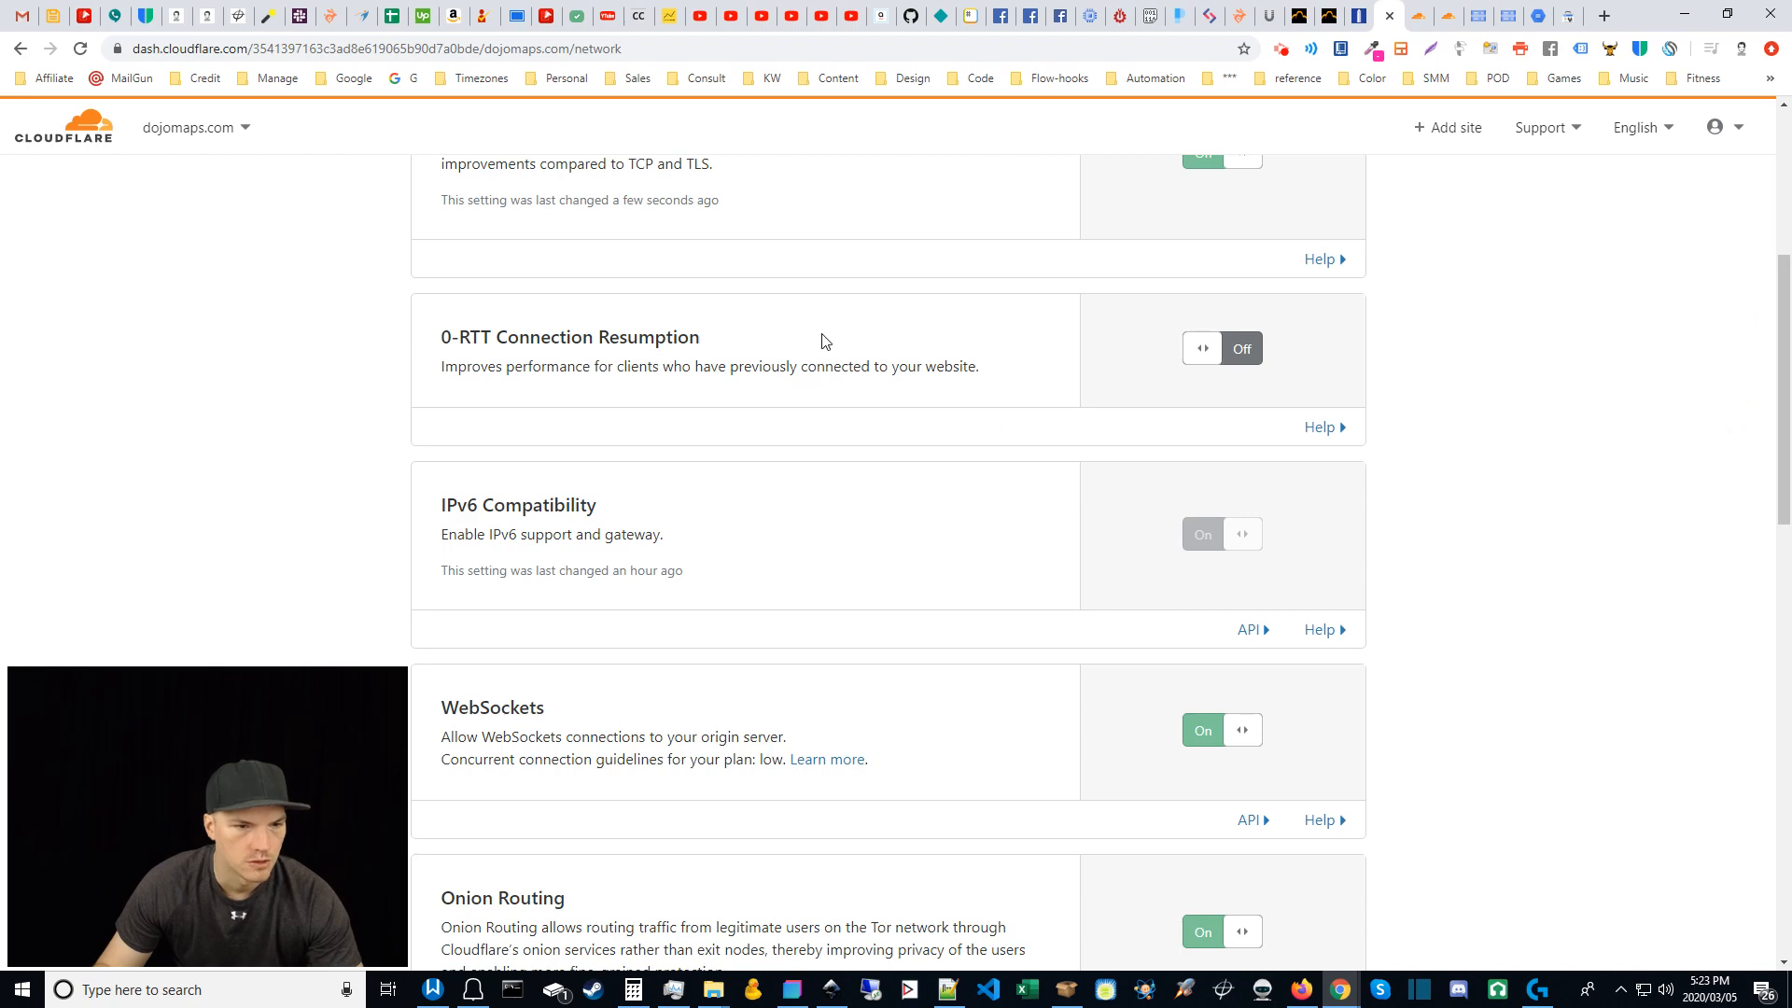
{"action": "left_click_drag", "start_coordinate": [1783, 480], "coordinate": [1778, 168]}
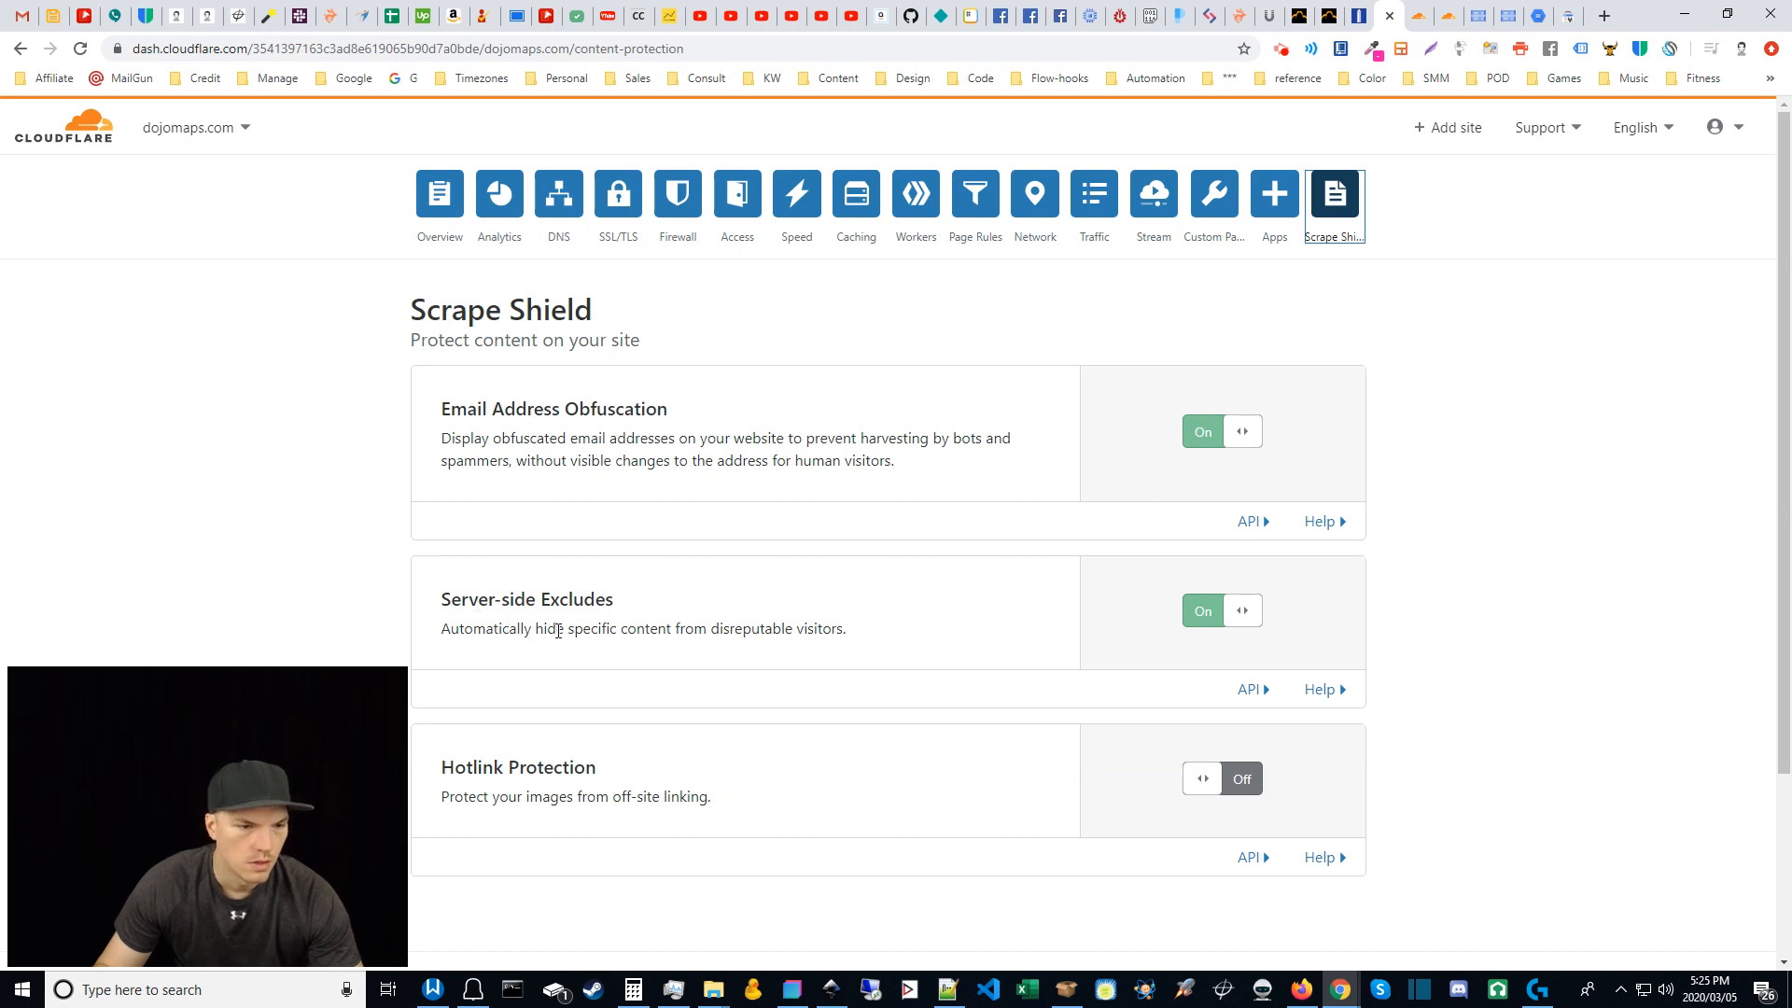
{"action": "scroll", "coordinate": [780, 792], "scroll_direction": "down", "scroll_amount": 1}
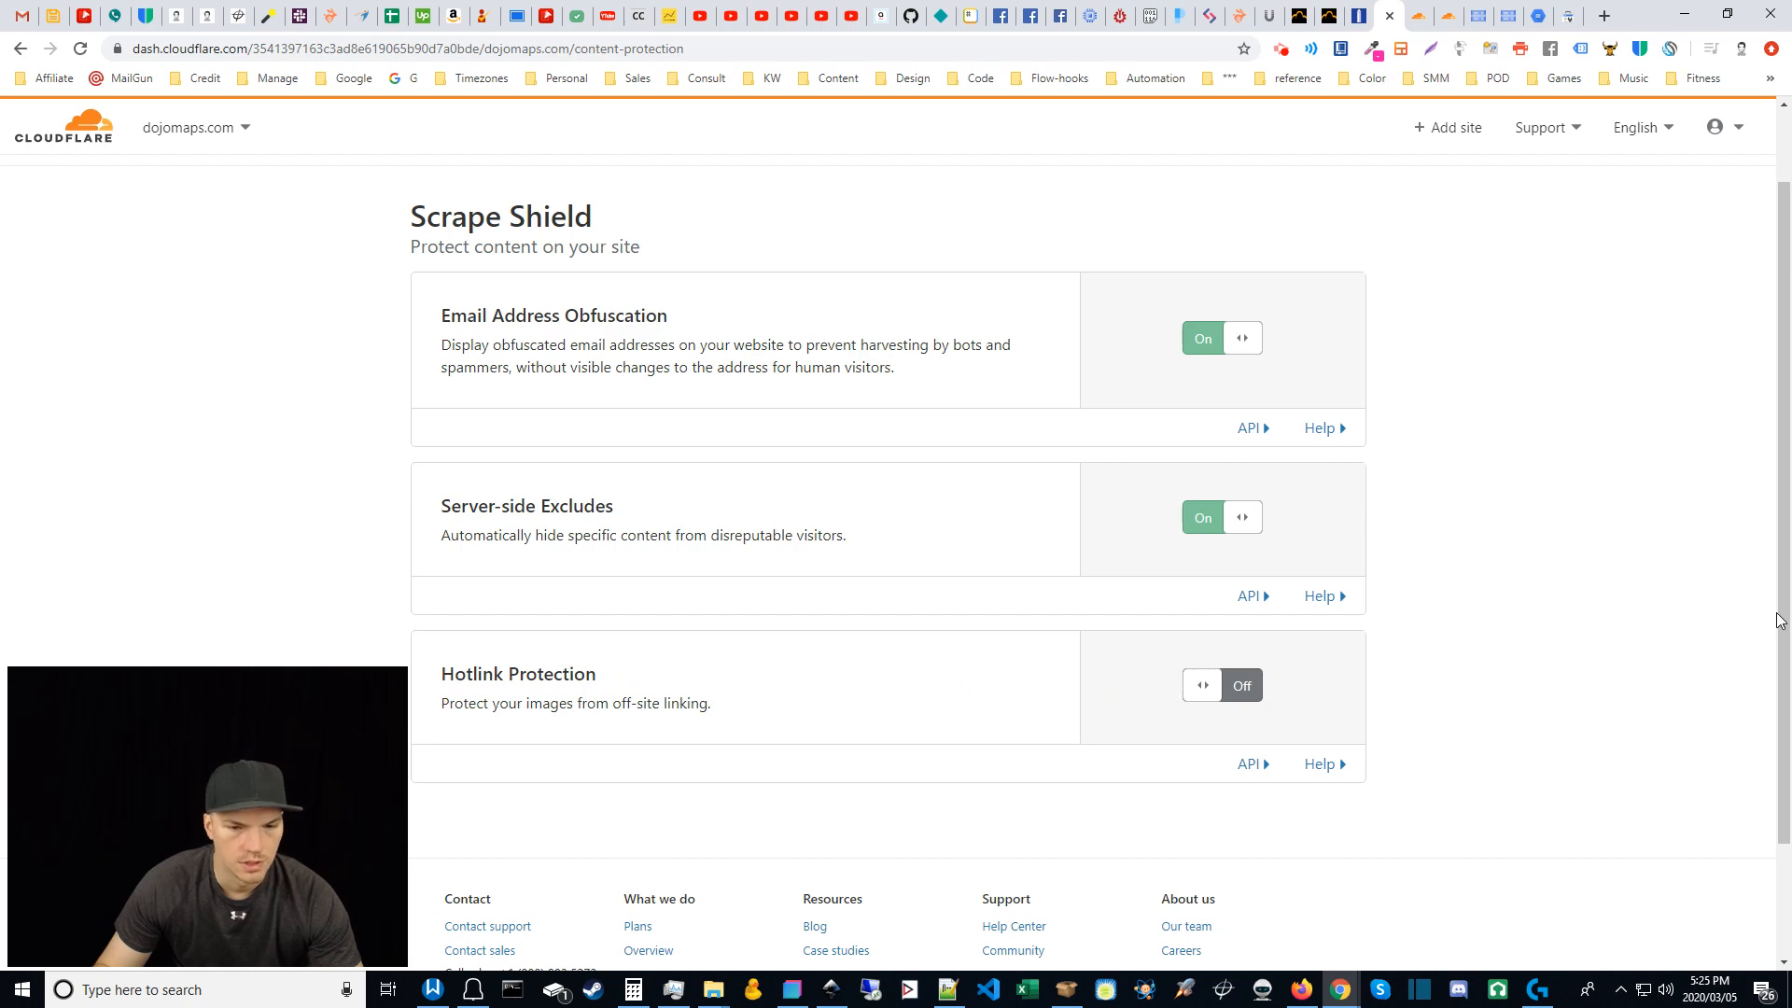
{"action": "left_click_drag", "start_coordinate": [1782, 666], "coordinate": [1783, 407]}
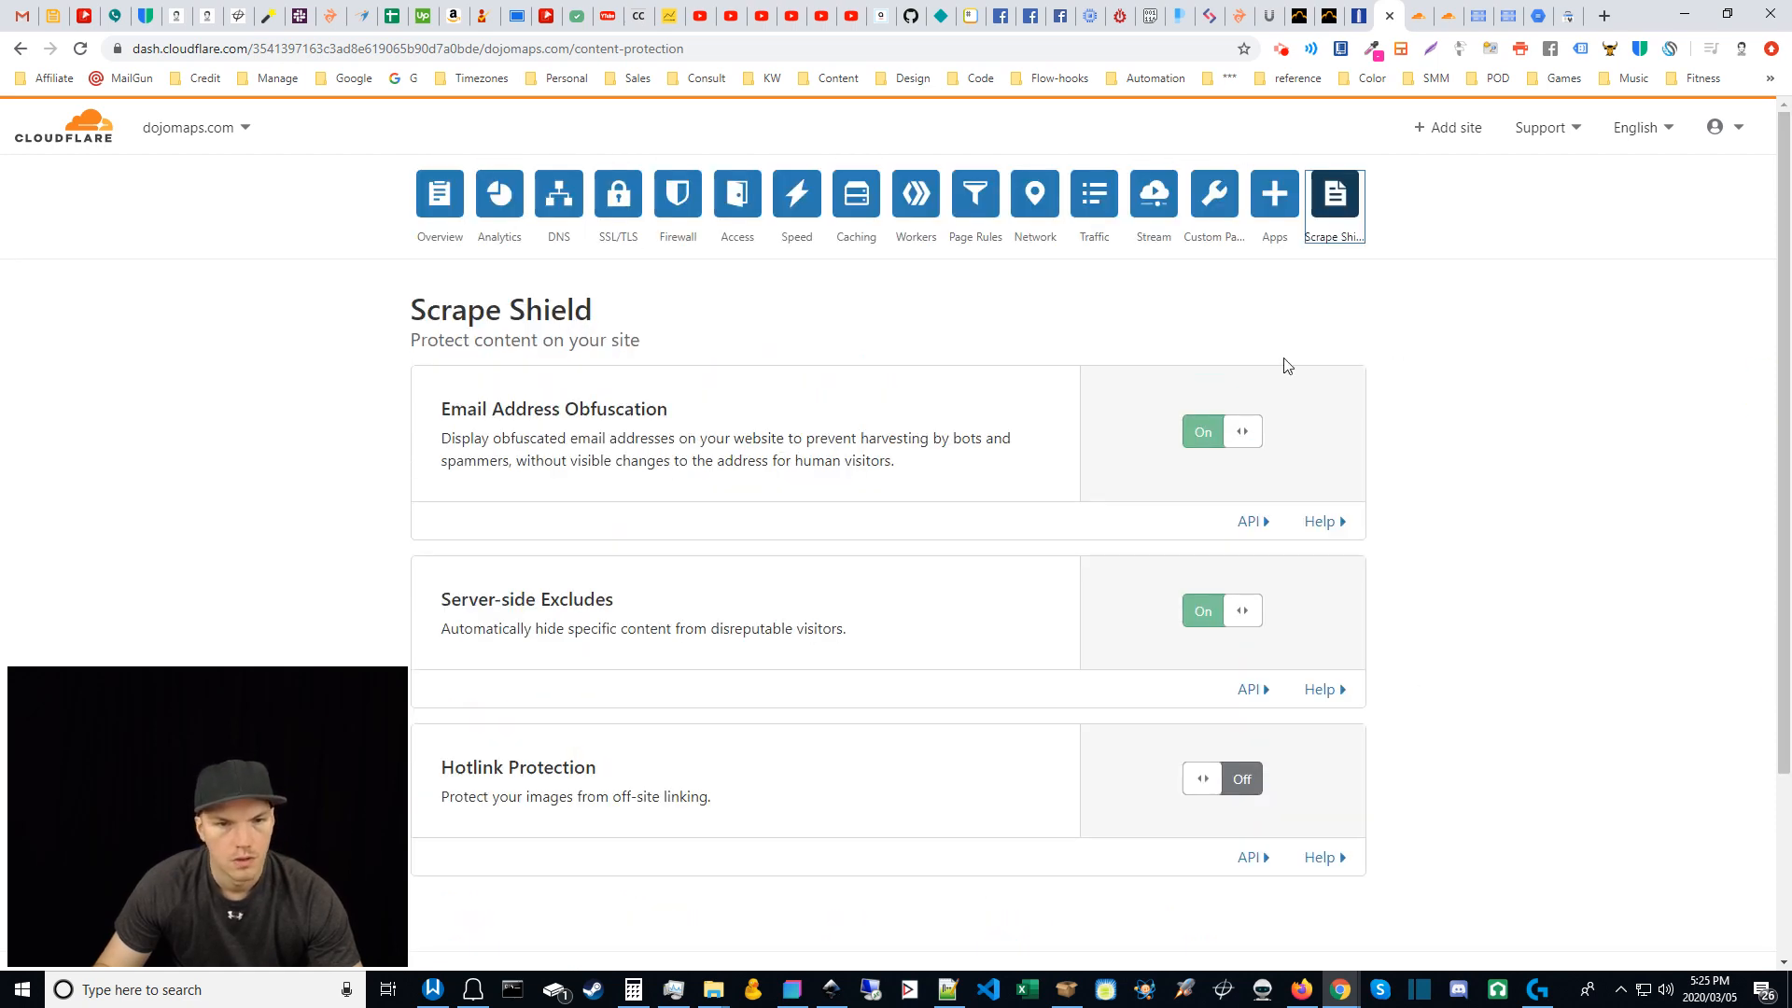
Step: Switch to the Firefox private window and load dojomaps.com to test the live site
{"action": "left_click", "coordinate": [1301, 989]}
{"action": "left_click", "coordinate": [1067, 16]}
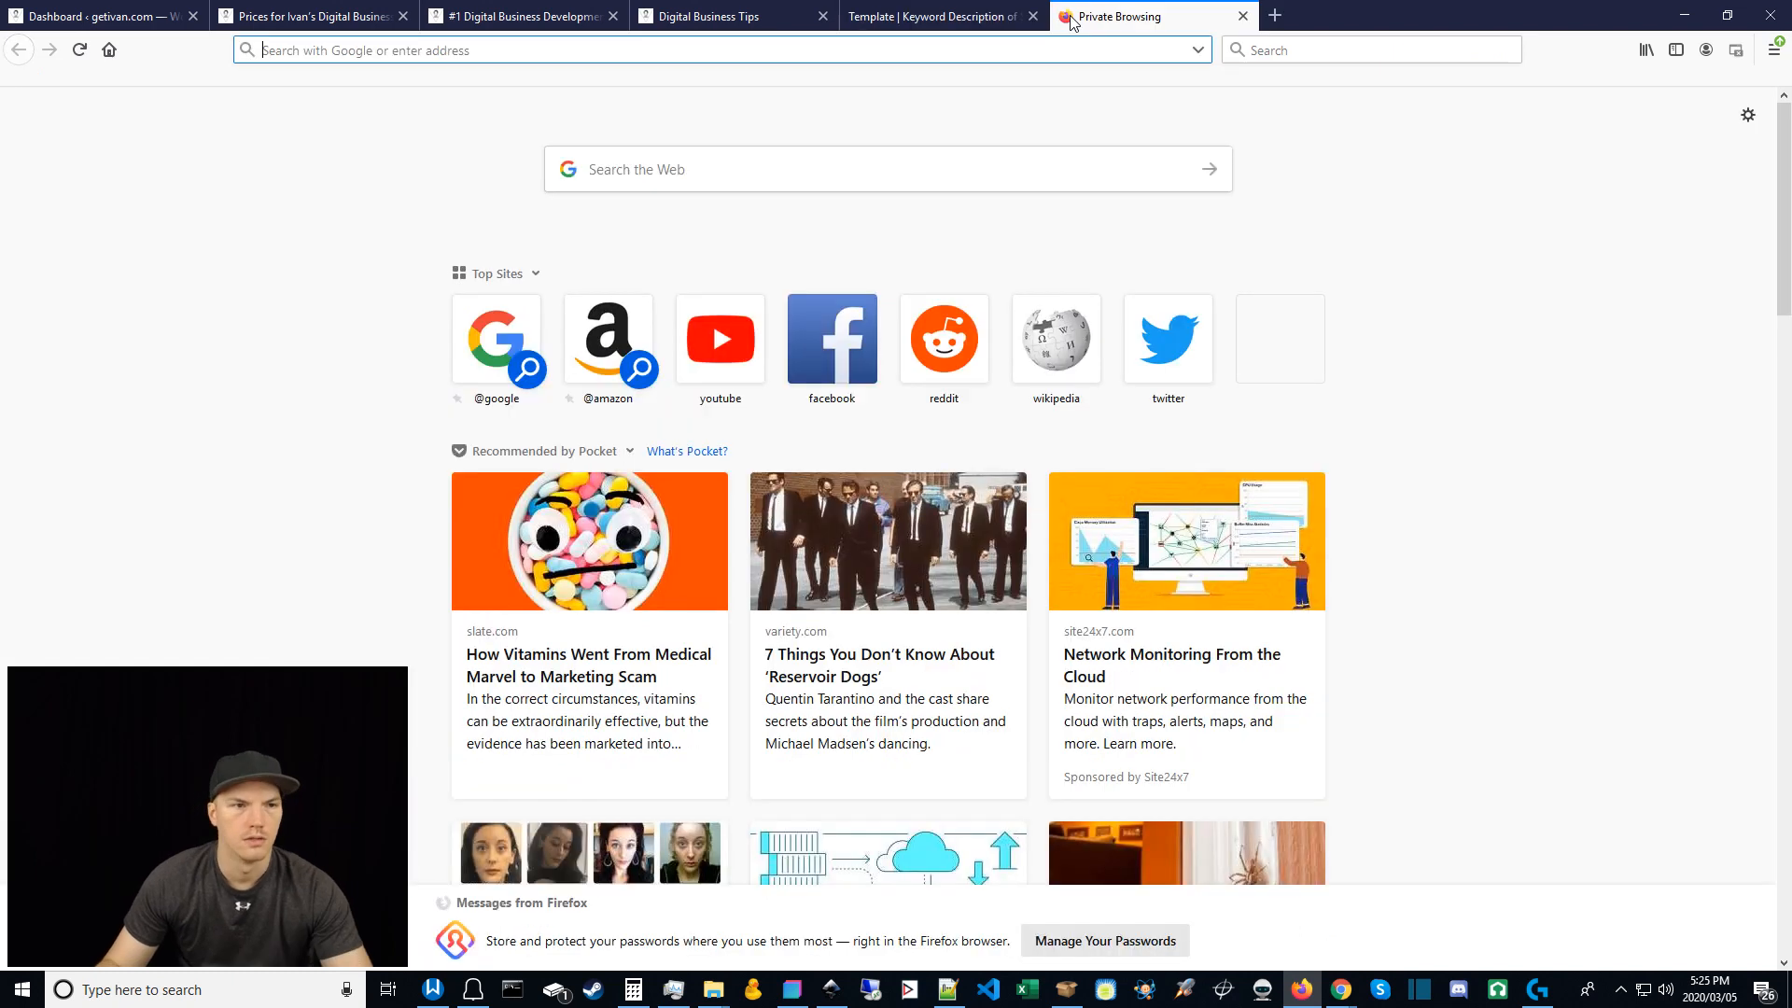
{"action": "type", "text": "dojomaps.com"}
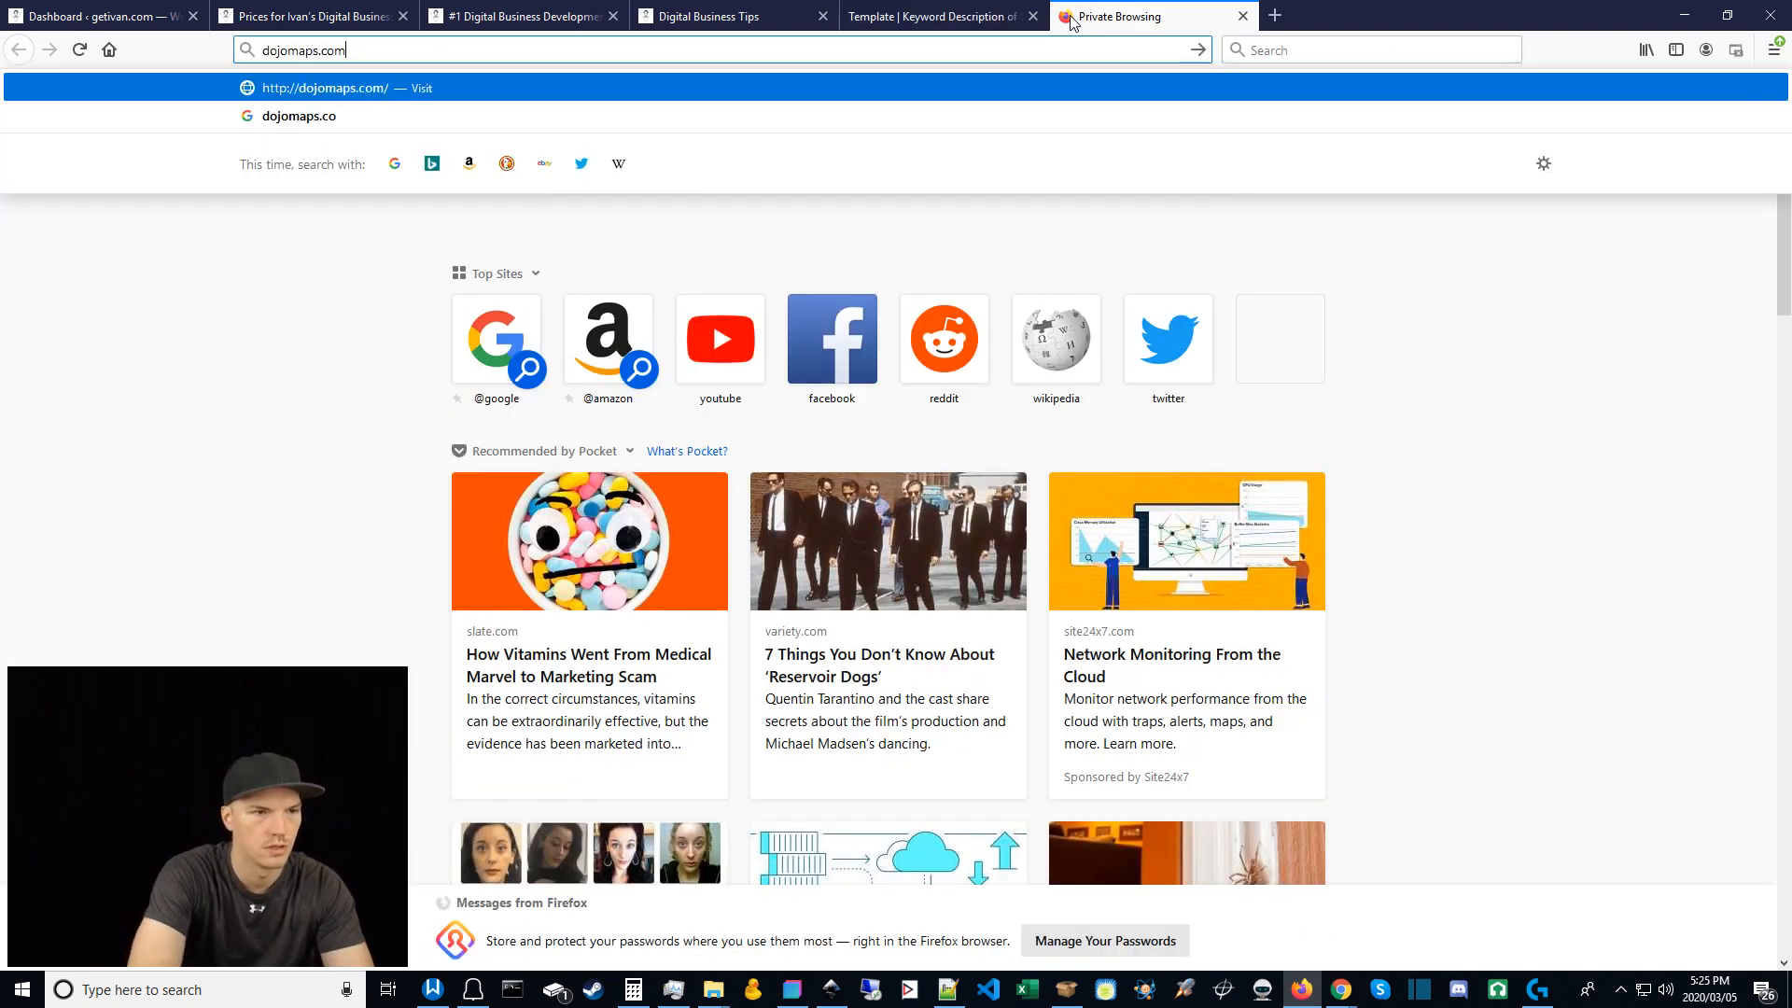
{"action": "key", "text": "Return"}
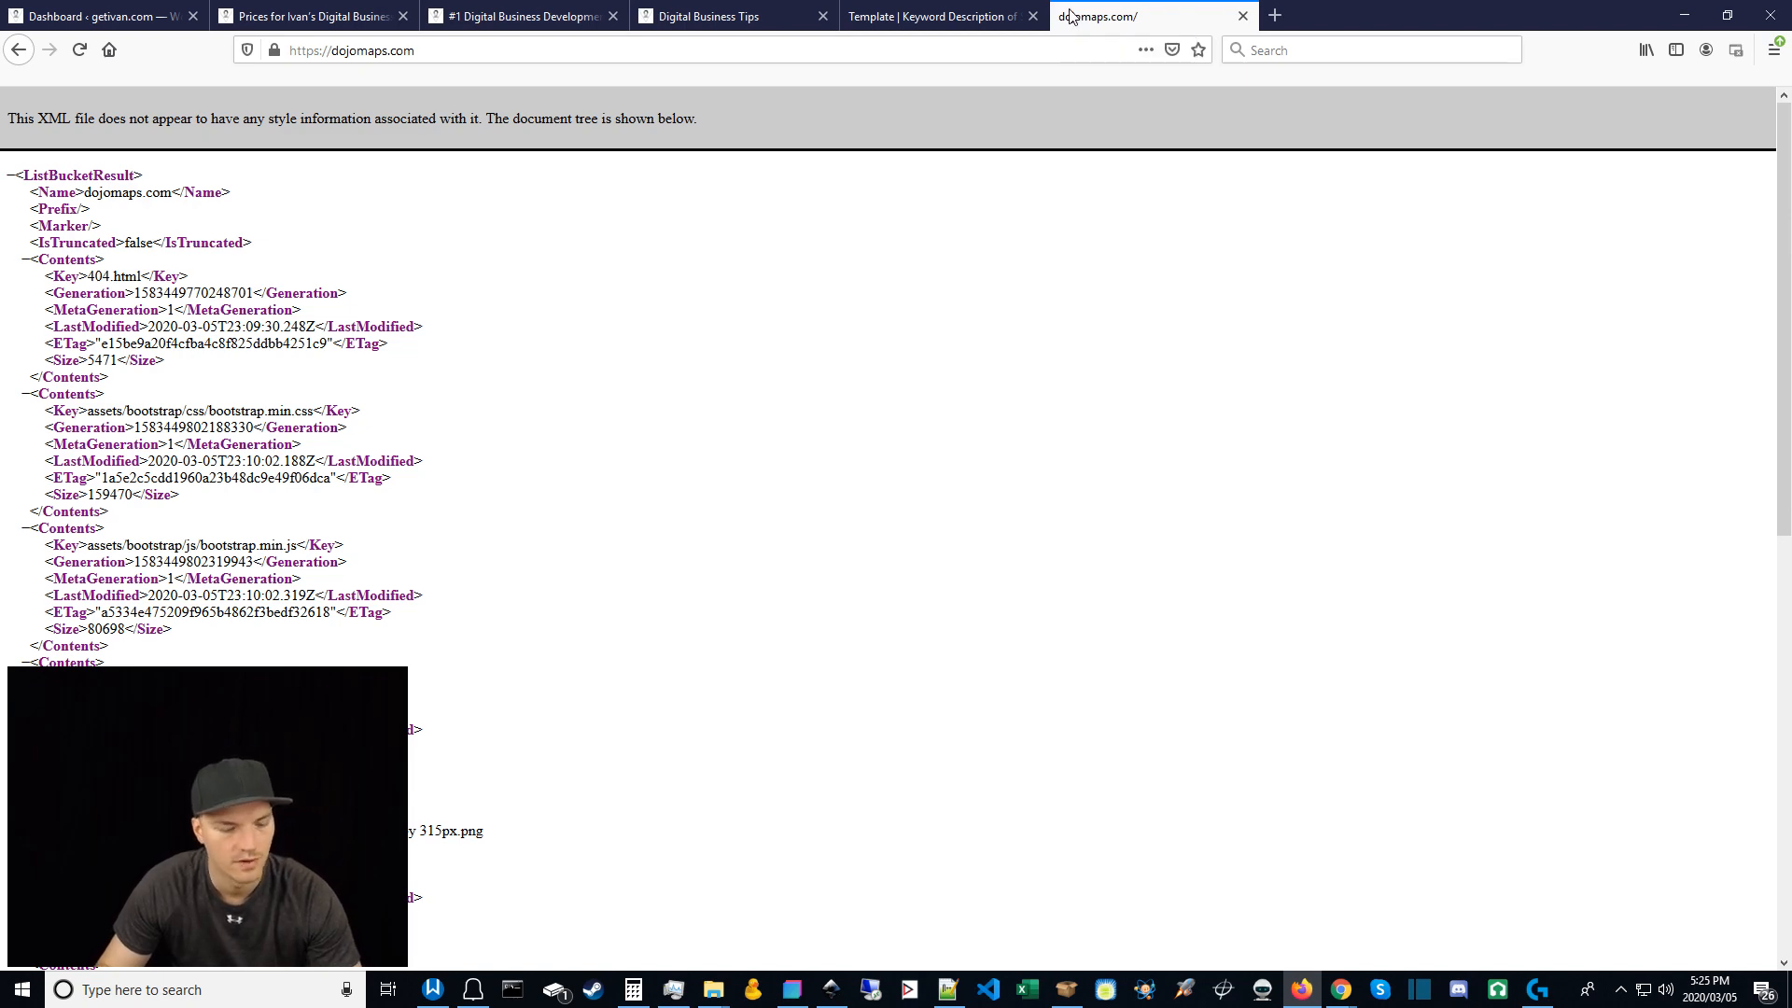
{"action": "left_click", "coordinate": [1685, 21]}
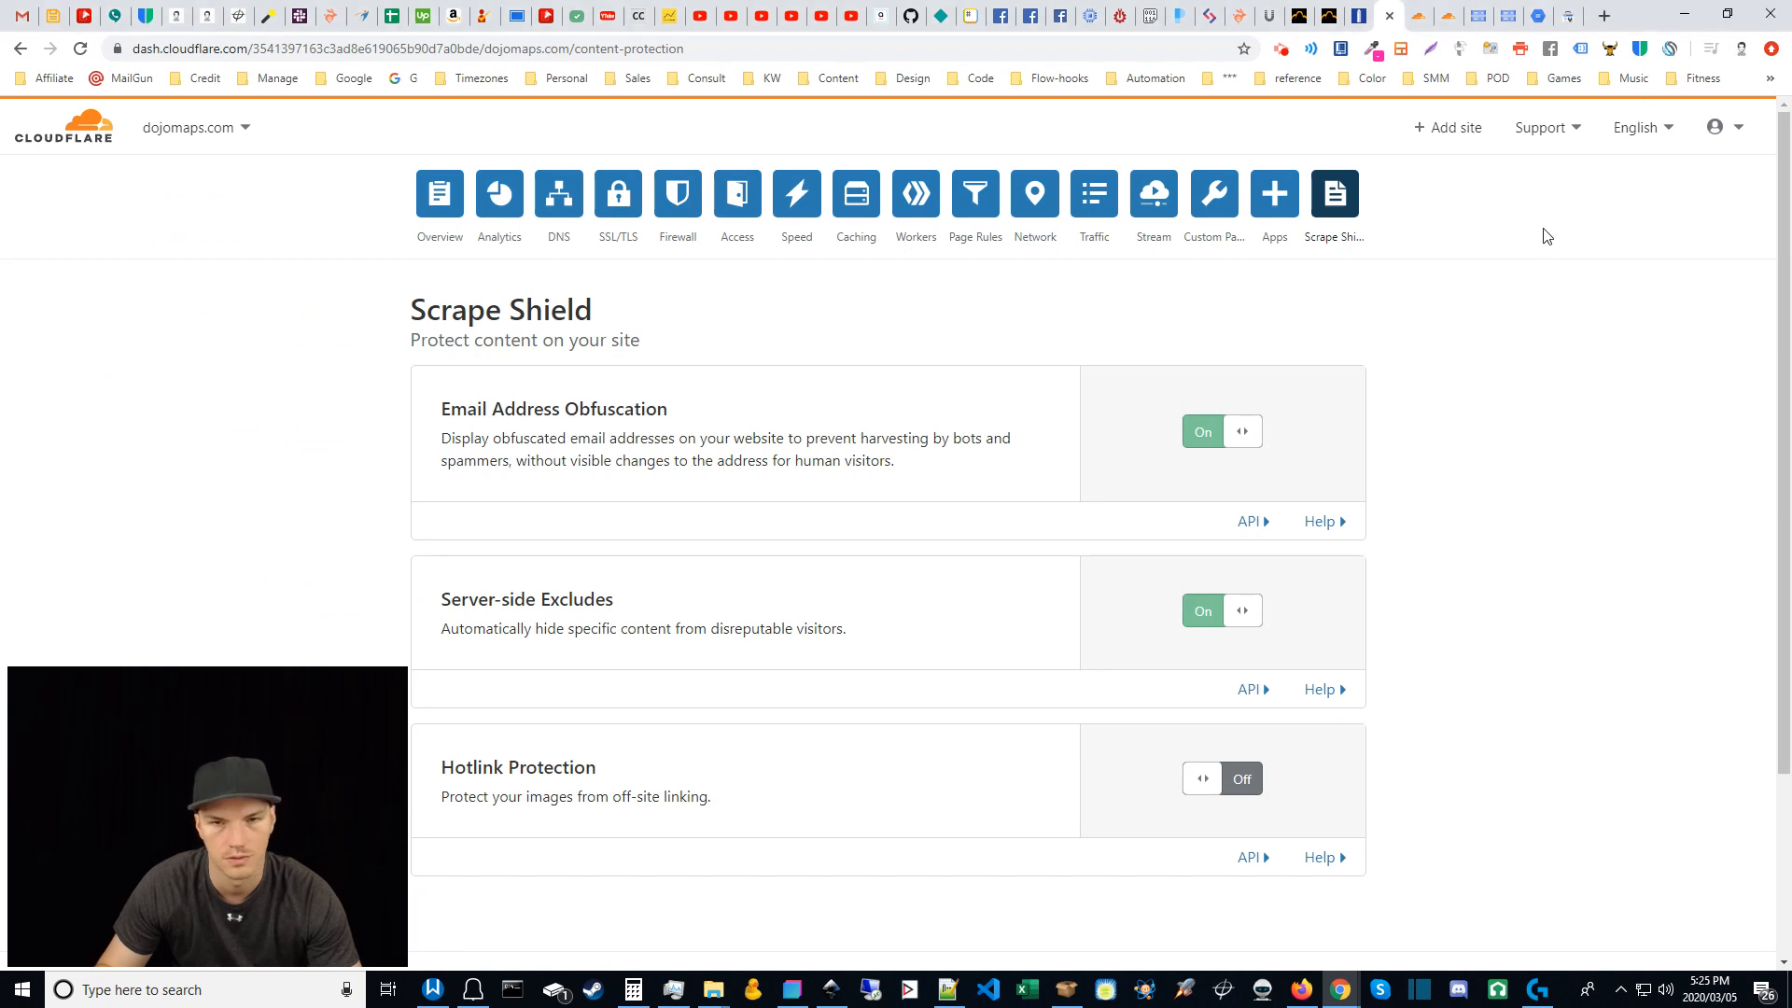
Step: Review the dojomaps.com bucket's edit options in Google Cloud Storage, including its advanced encryption settings
{"action": "left_click", "coordinate": [1506, 11]}
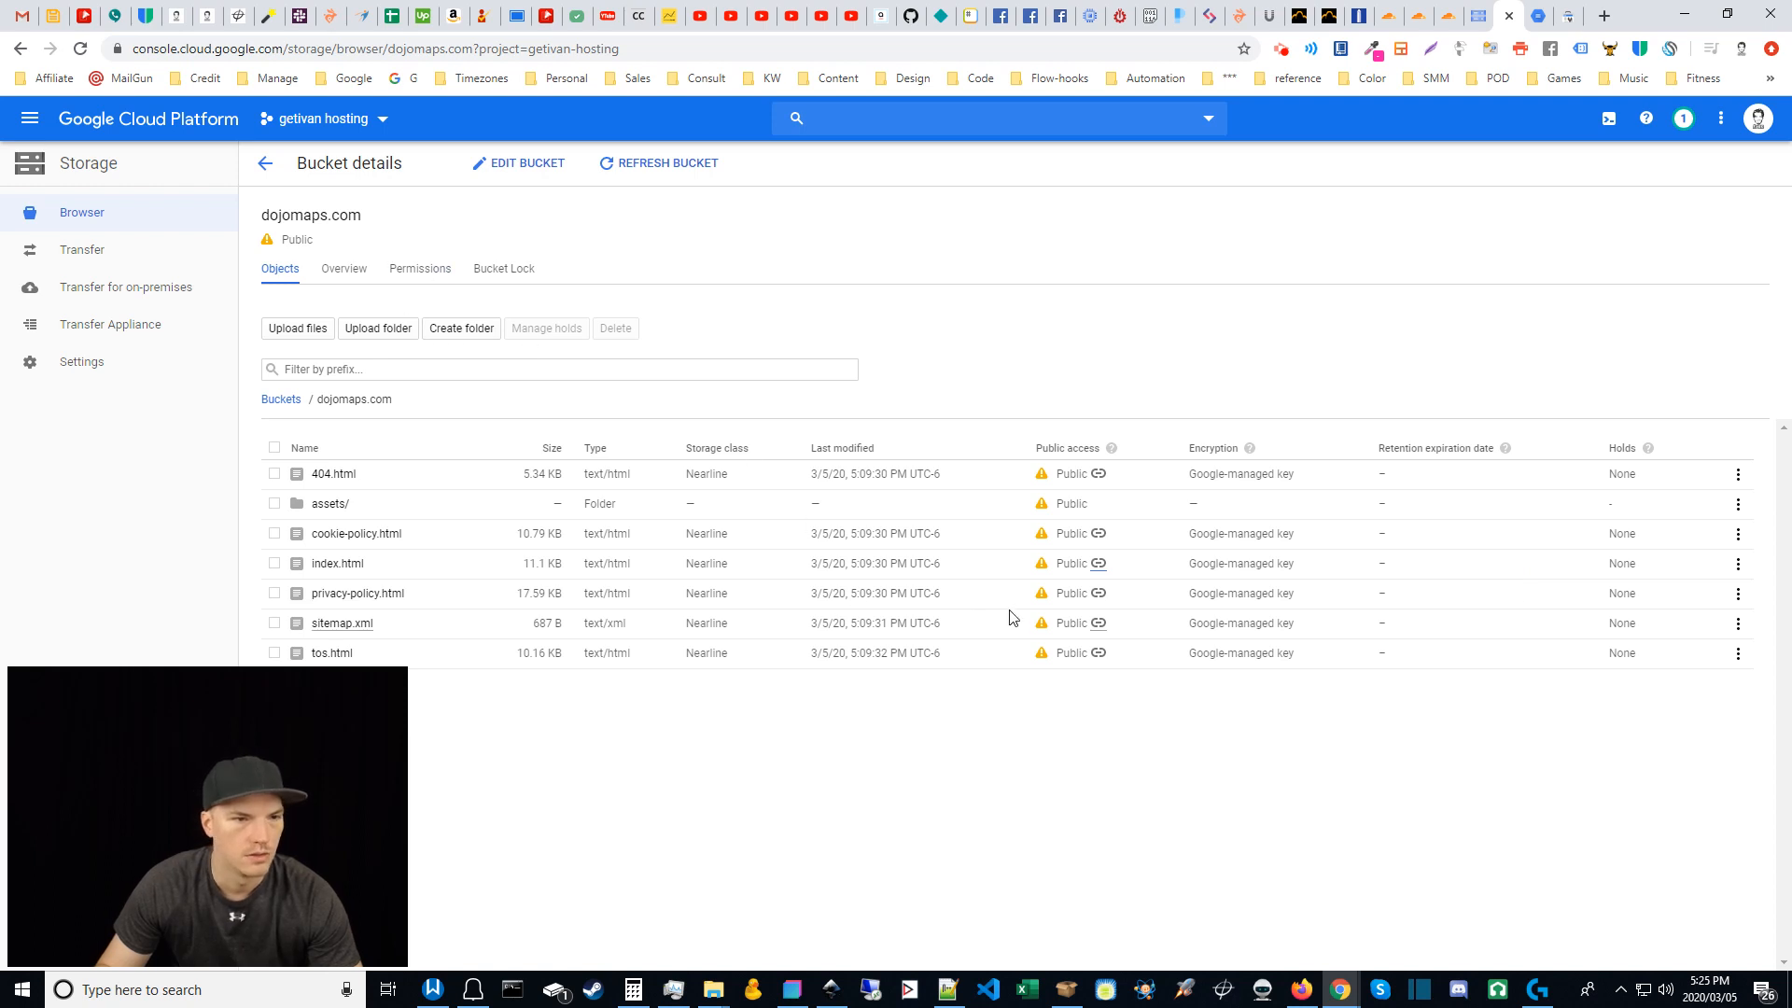
{"action": "left_click", "coordinate": [519, 168]}
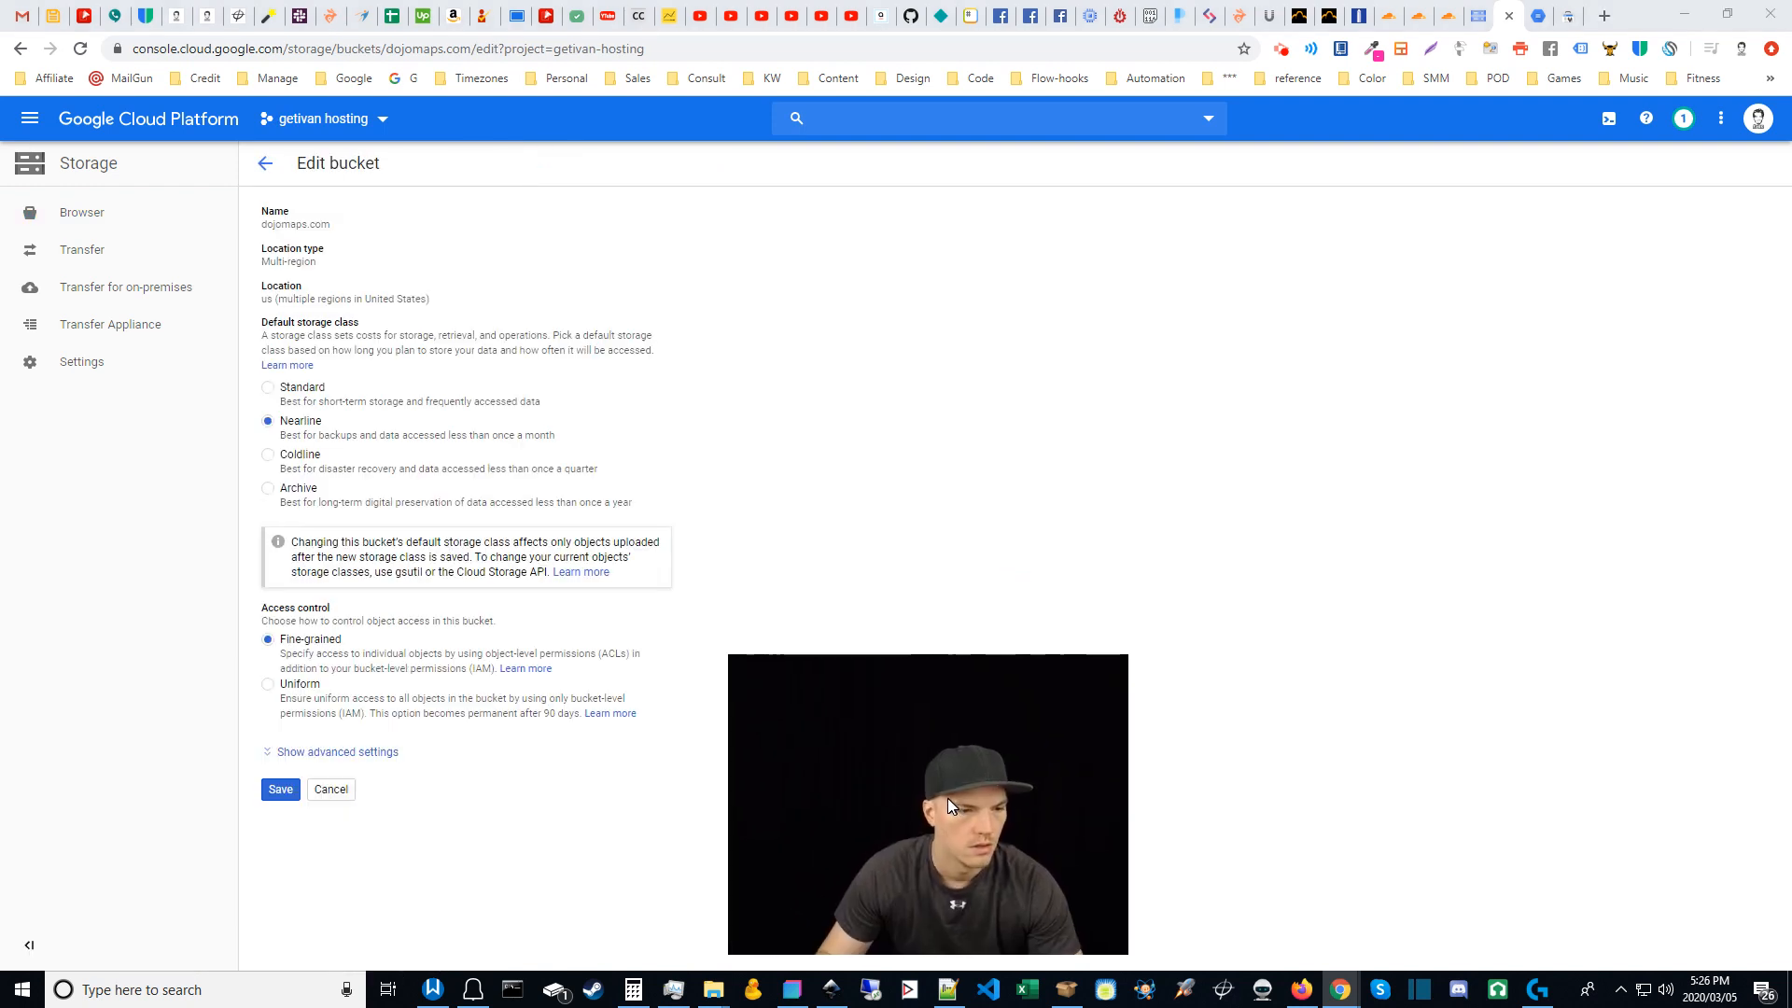
{"action": "left_click", "coordinate": [312, 755]}
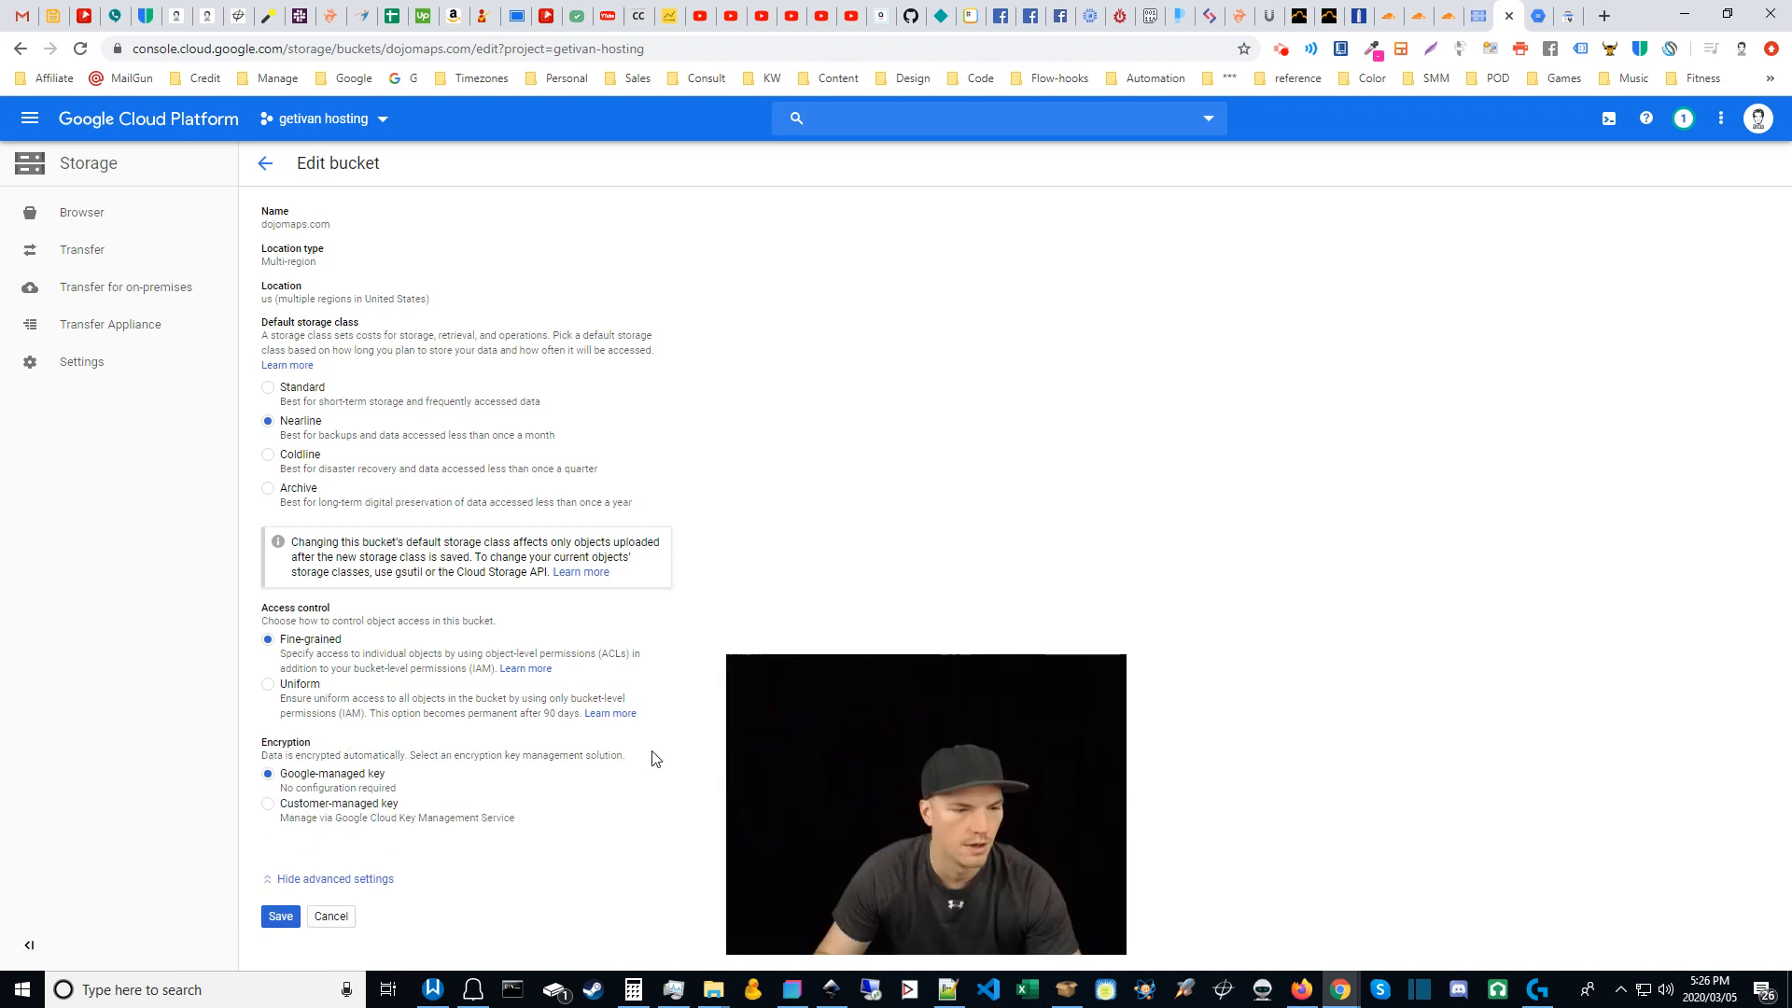
{"action": "left_click", "coordinate": [268, 170]}
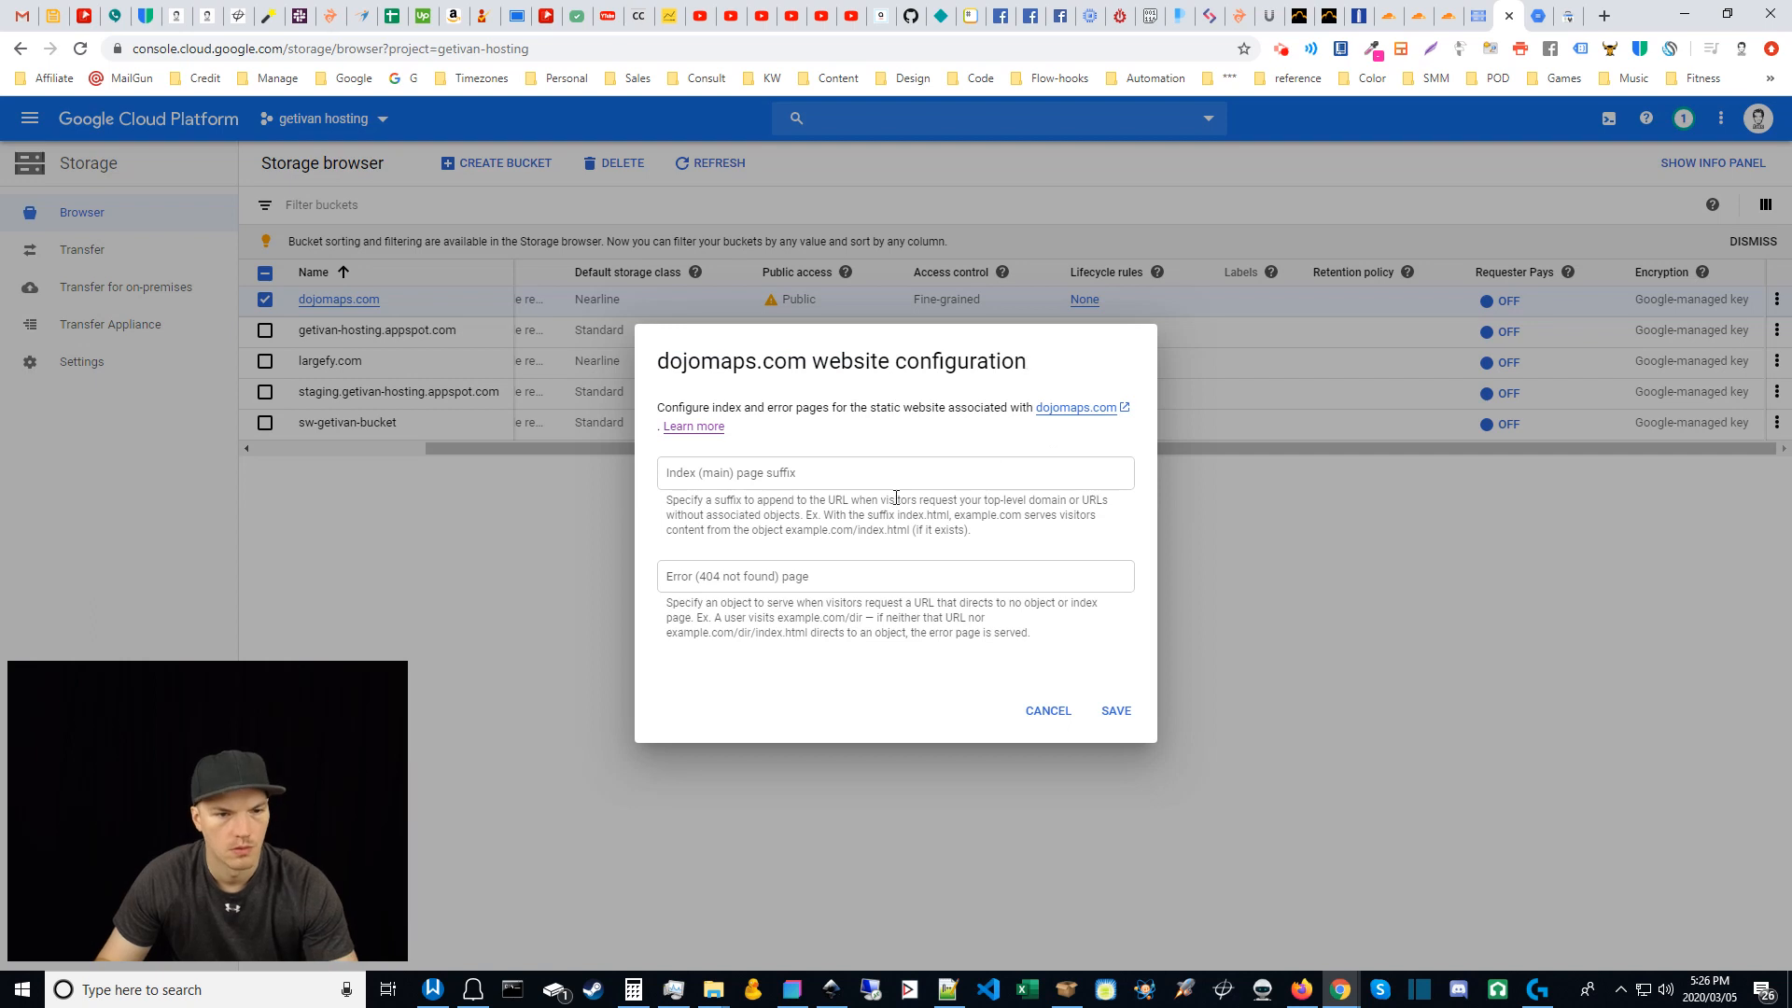
Step: Save the dojomaps.com bucket's website configuration with index.html as the main page suffix and 404.html as the error page
{"action": "left_click", "coordinate": [854, 484]}
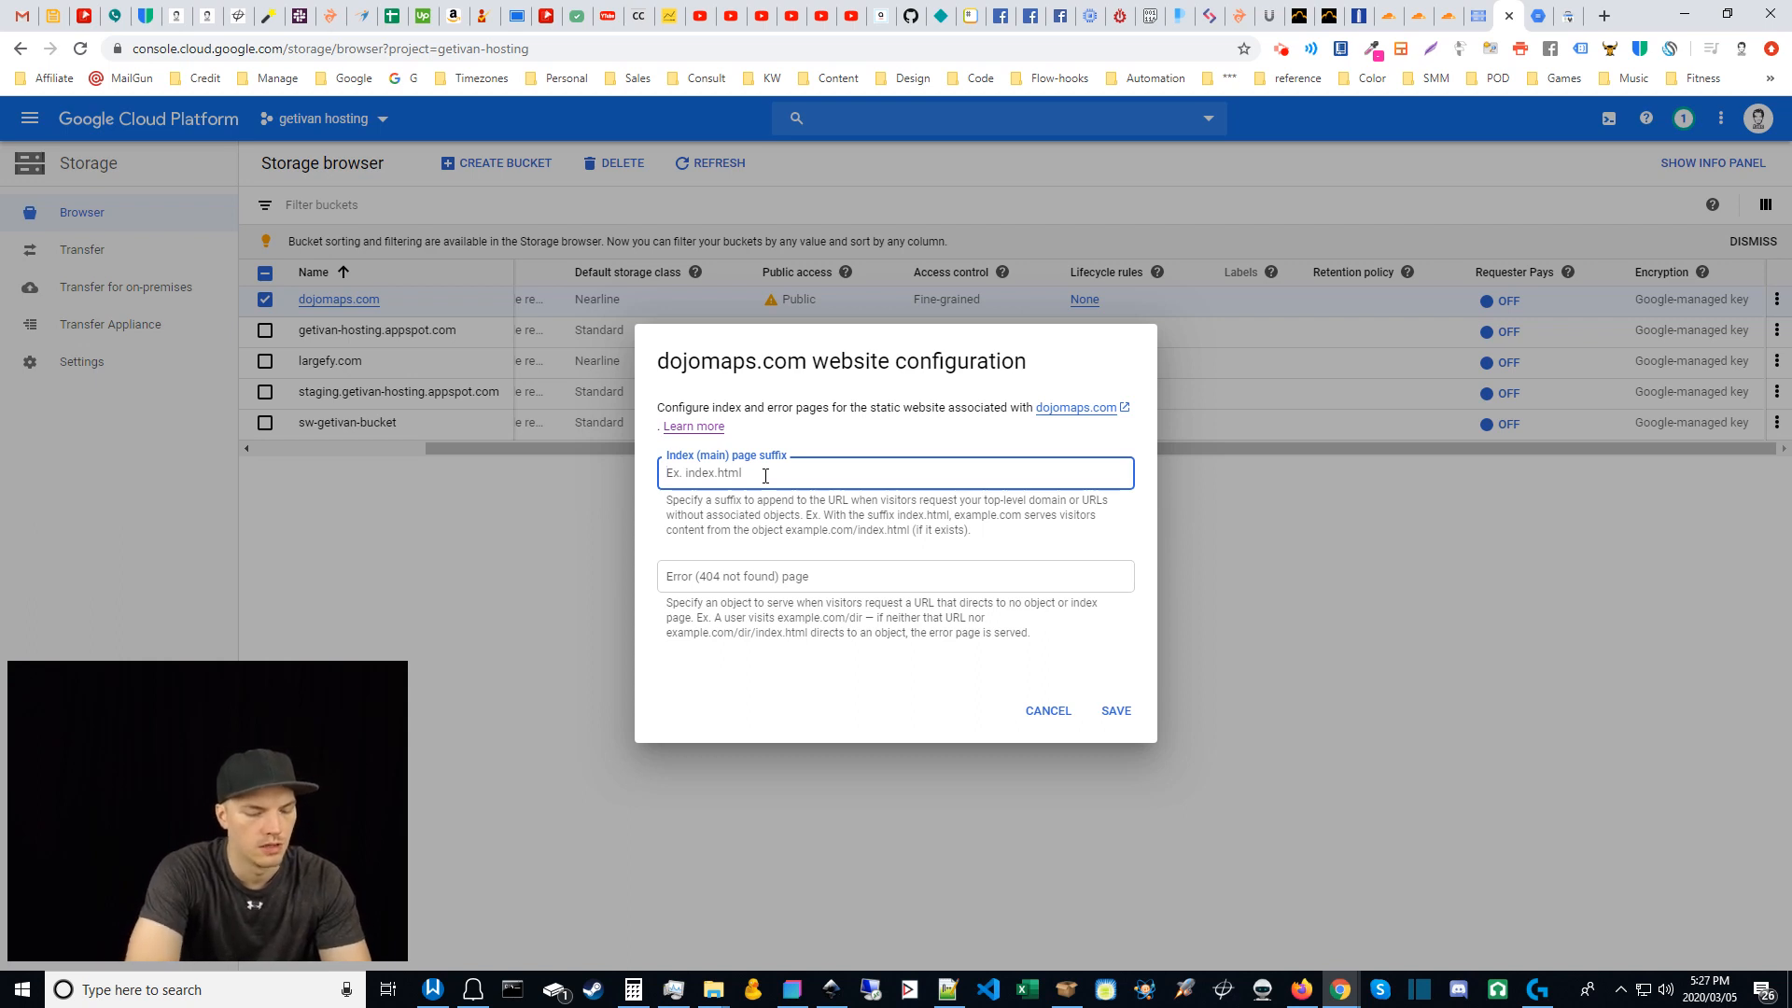
{"action": "type", "text": "index.html"}
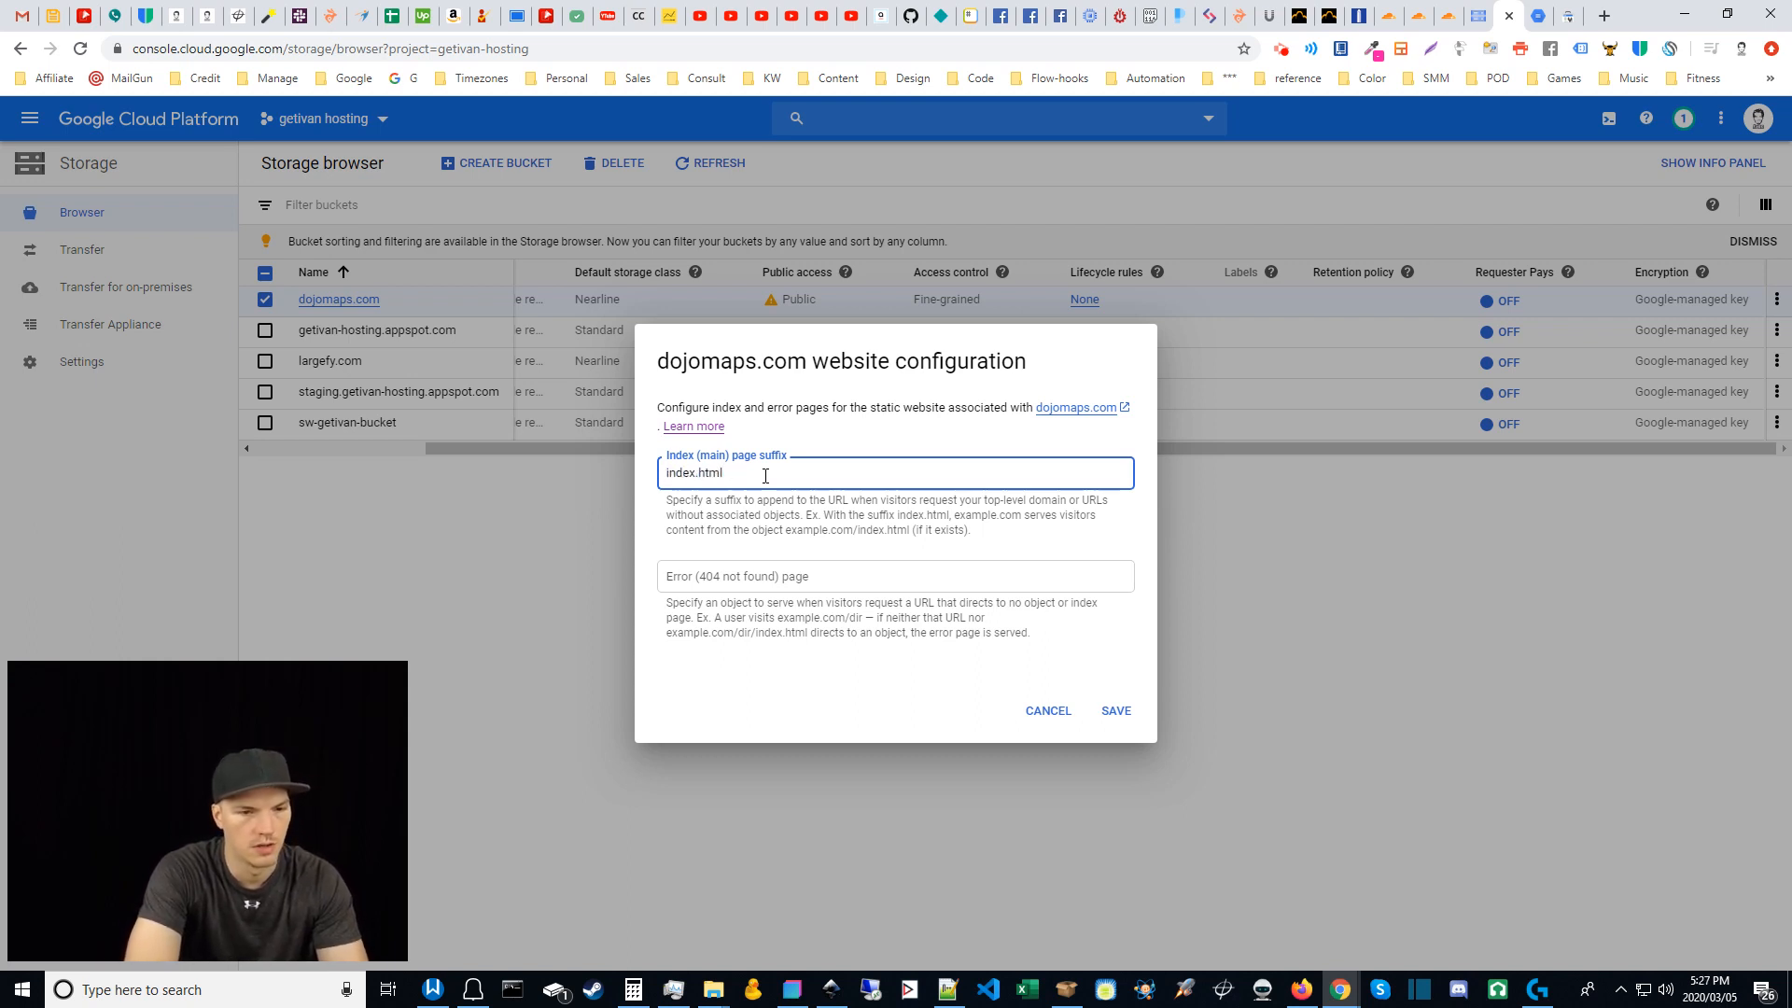
{"action": "key", "text": "Tab"}
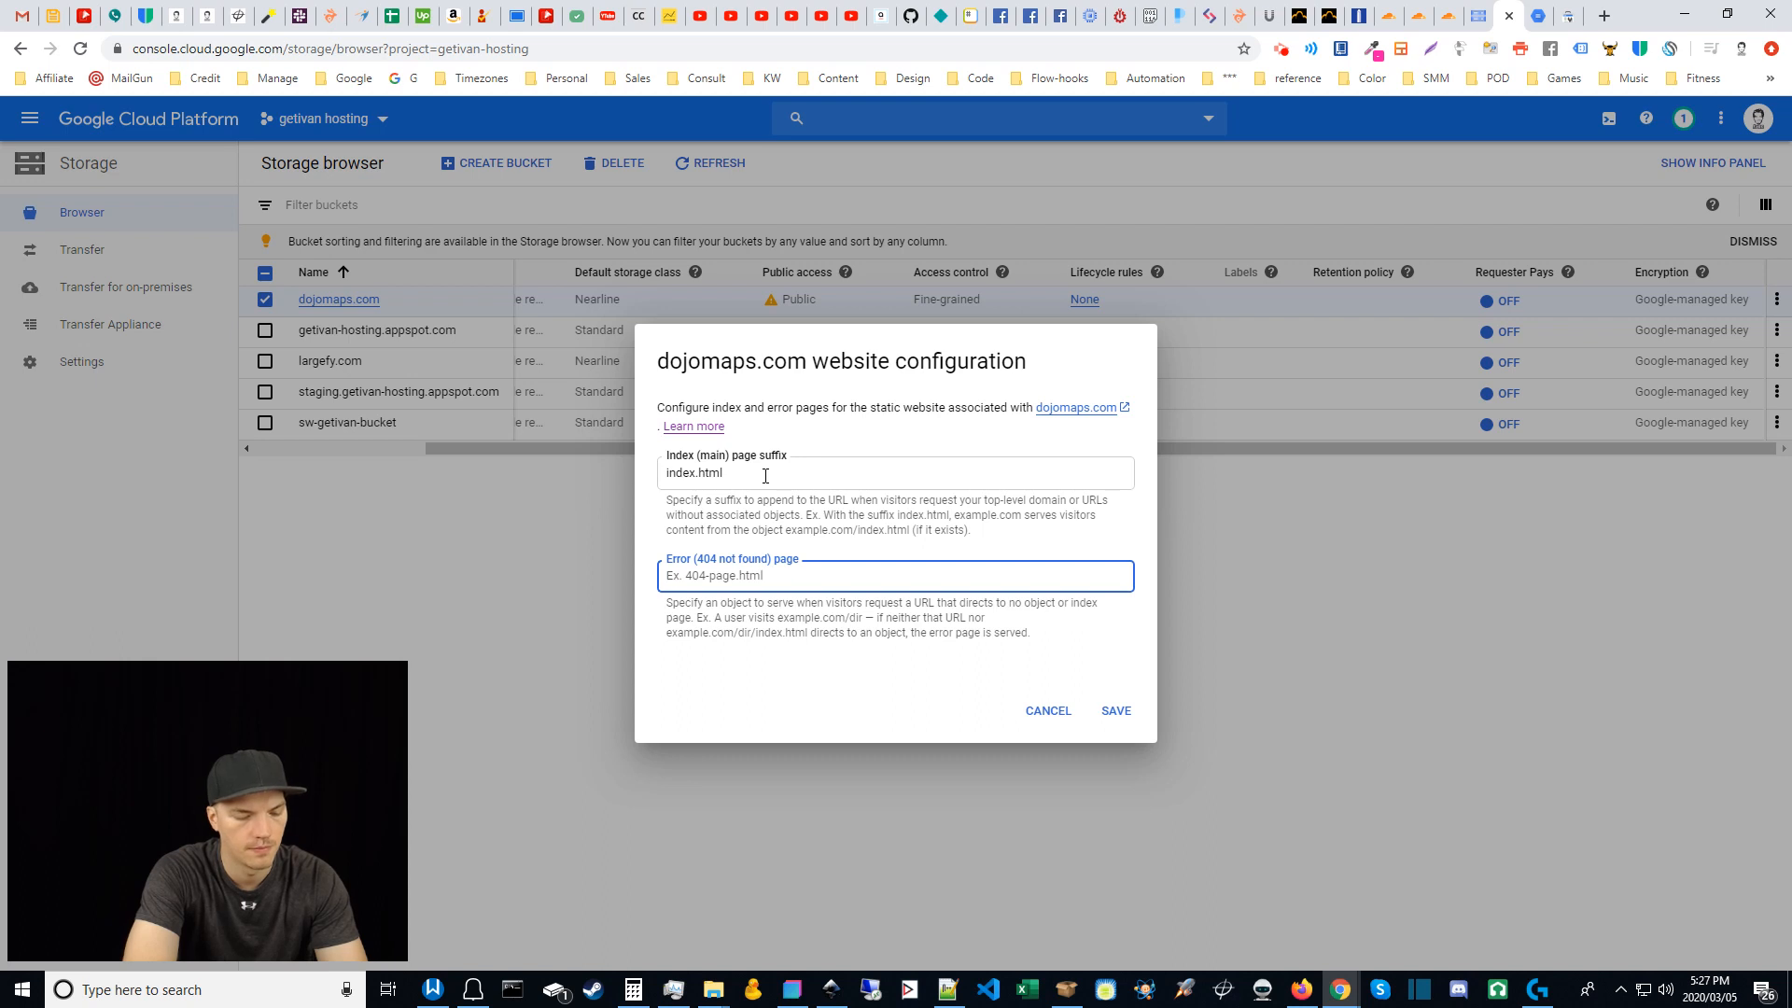
{"action": "type", "text": "404.html"}
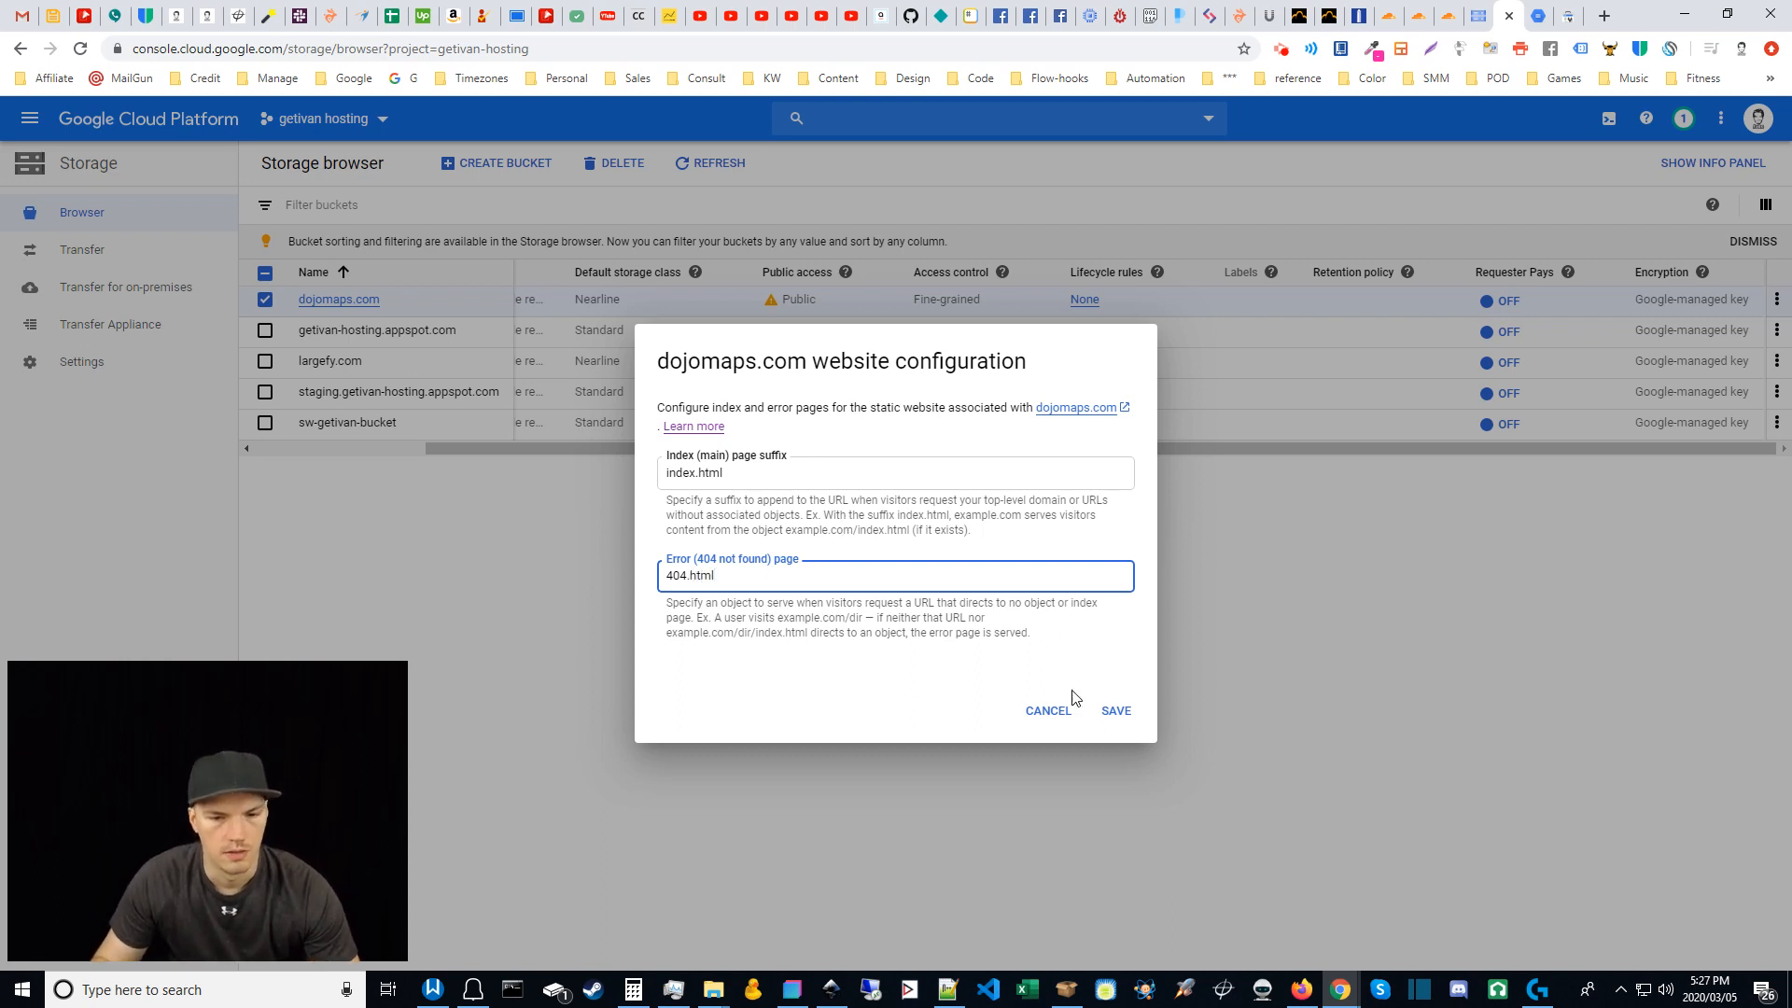
{"action": "left_click", "coordinate": [1116, 711]}
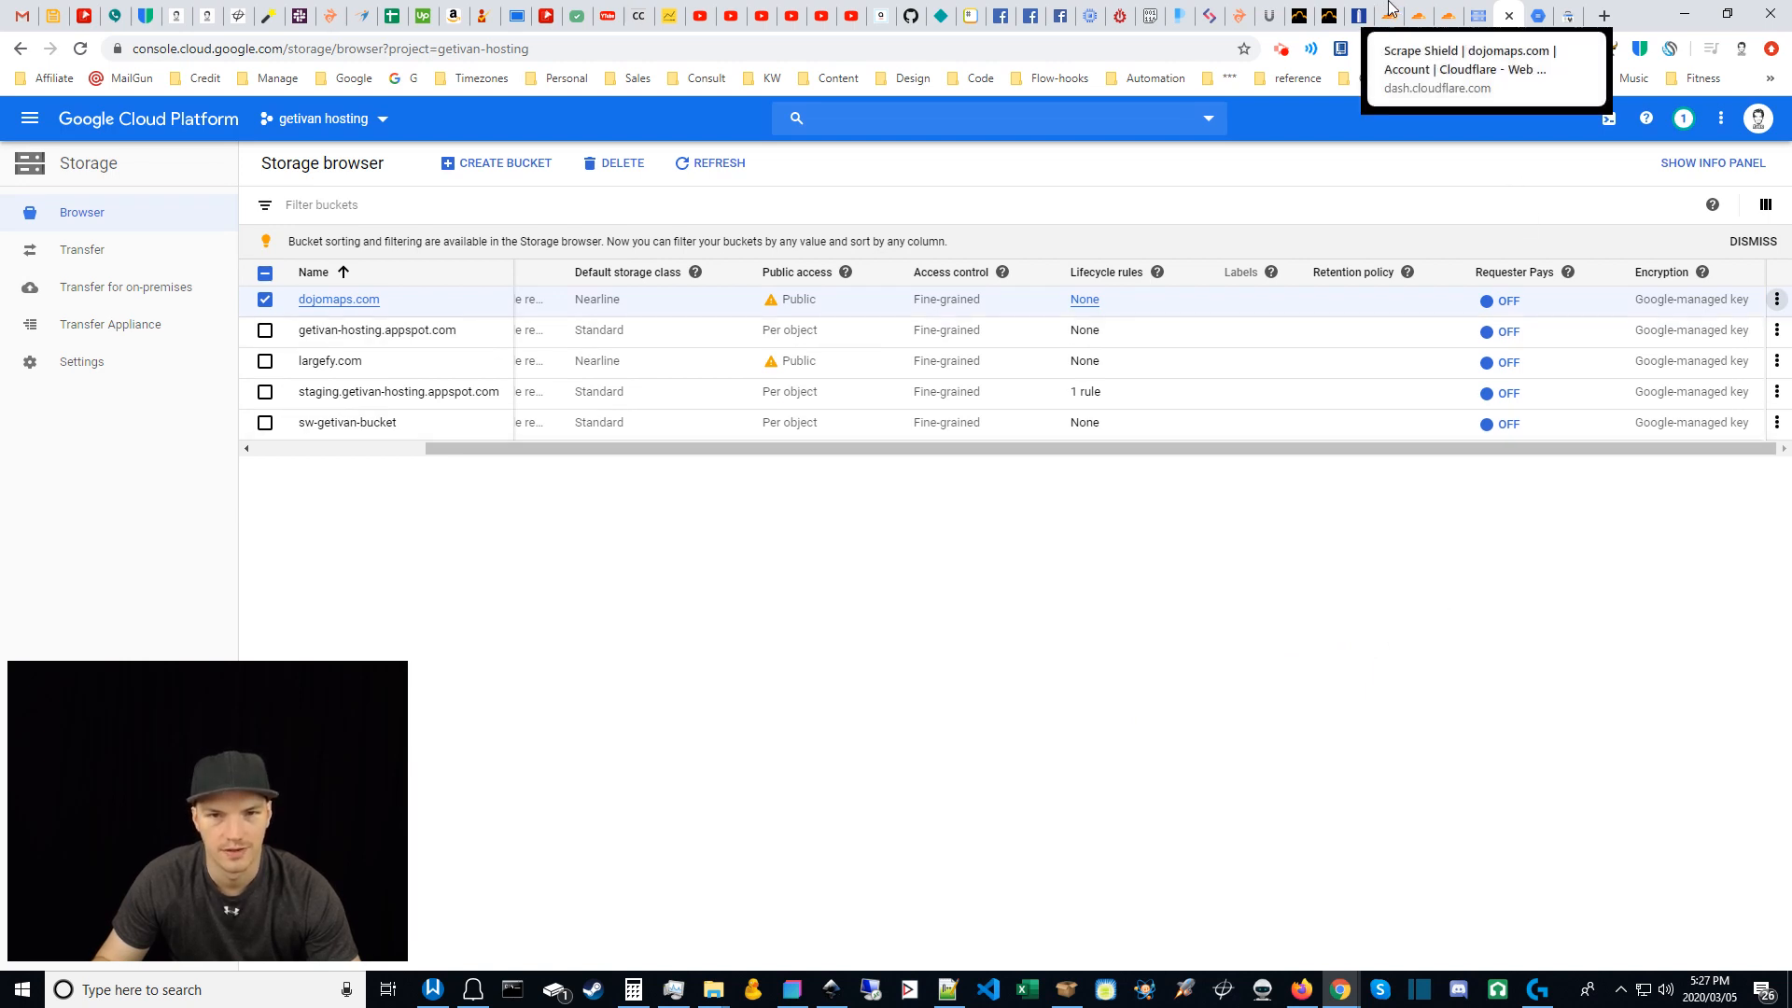
Step: Reload dojomaps.com in Firefox and look through the homepage down to its site navigation
{"action": "left_click", "coordinate": [1387, 16]}
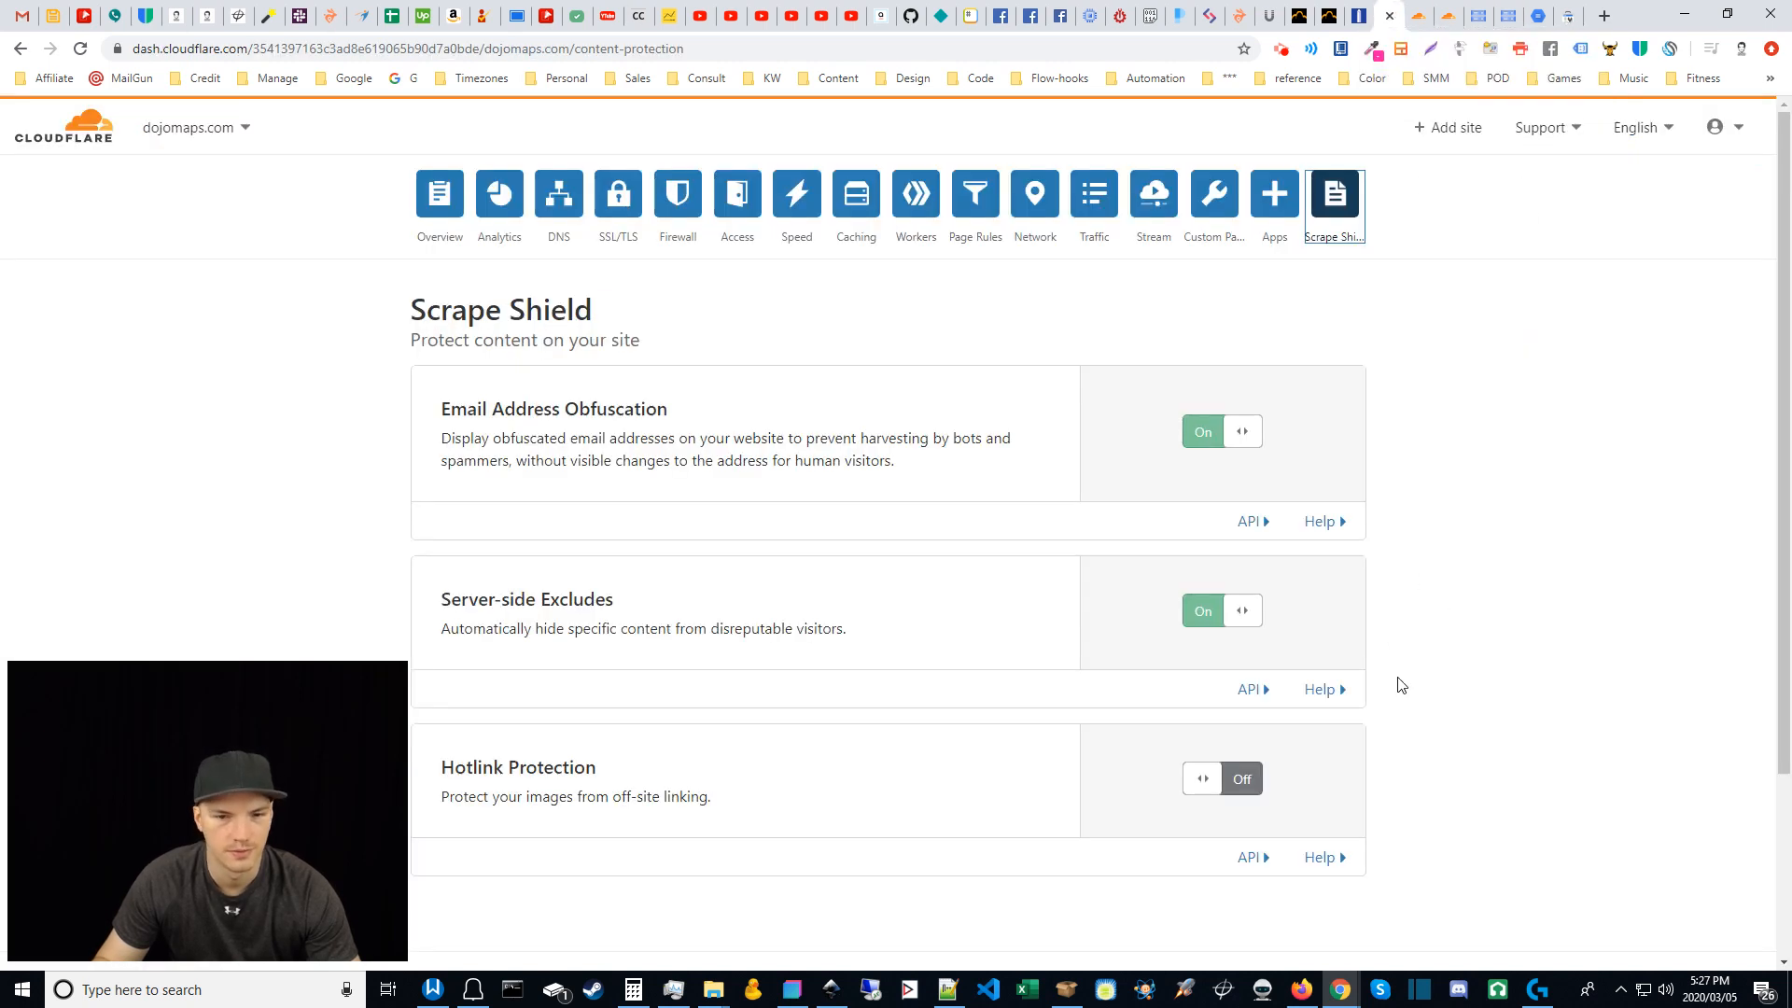
{"action": "left_click", "coordinate": [1301, 989]}
{"action": "left_click", "coordinate": [457, 50]}
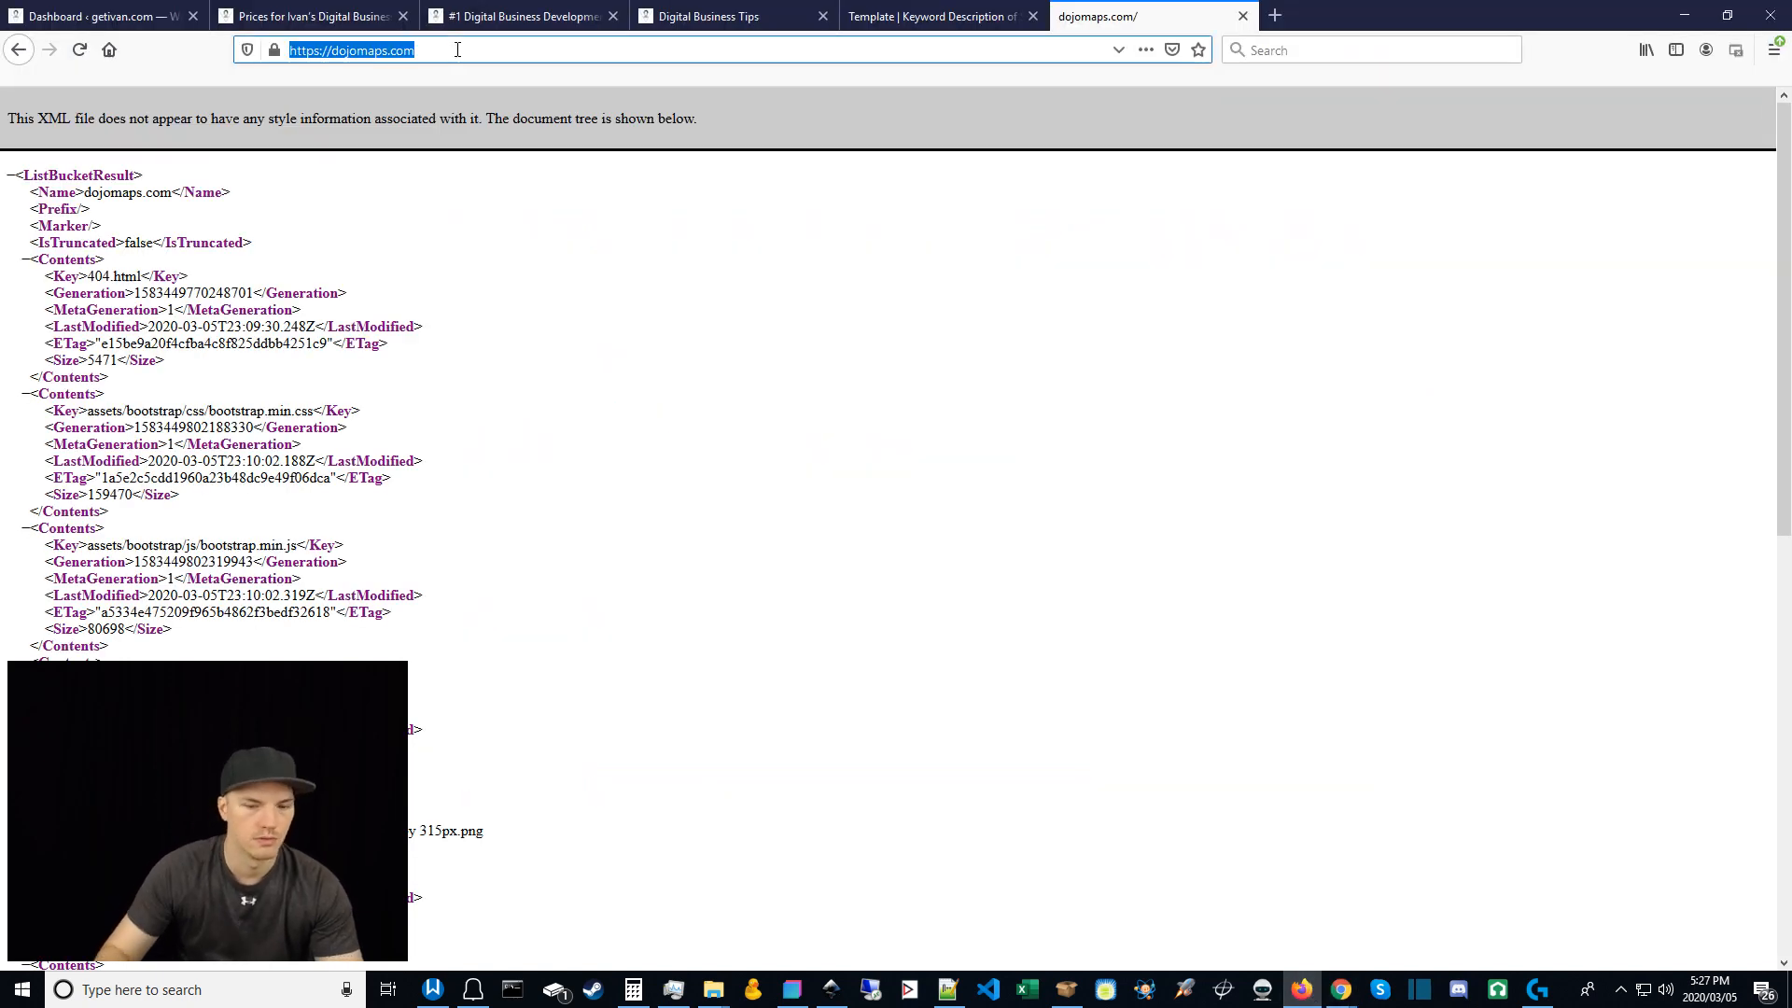
{"action": "key", "text": "Return"}
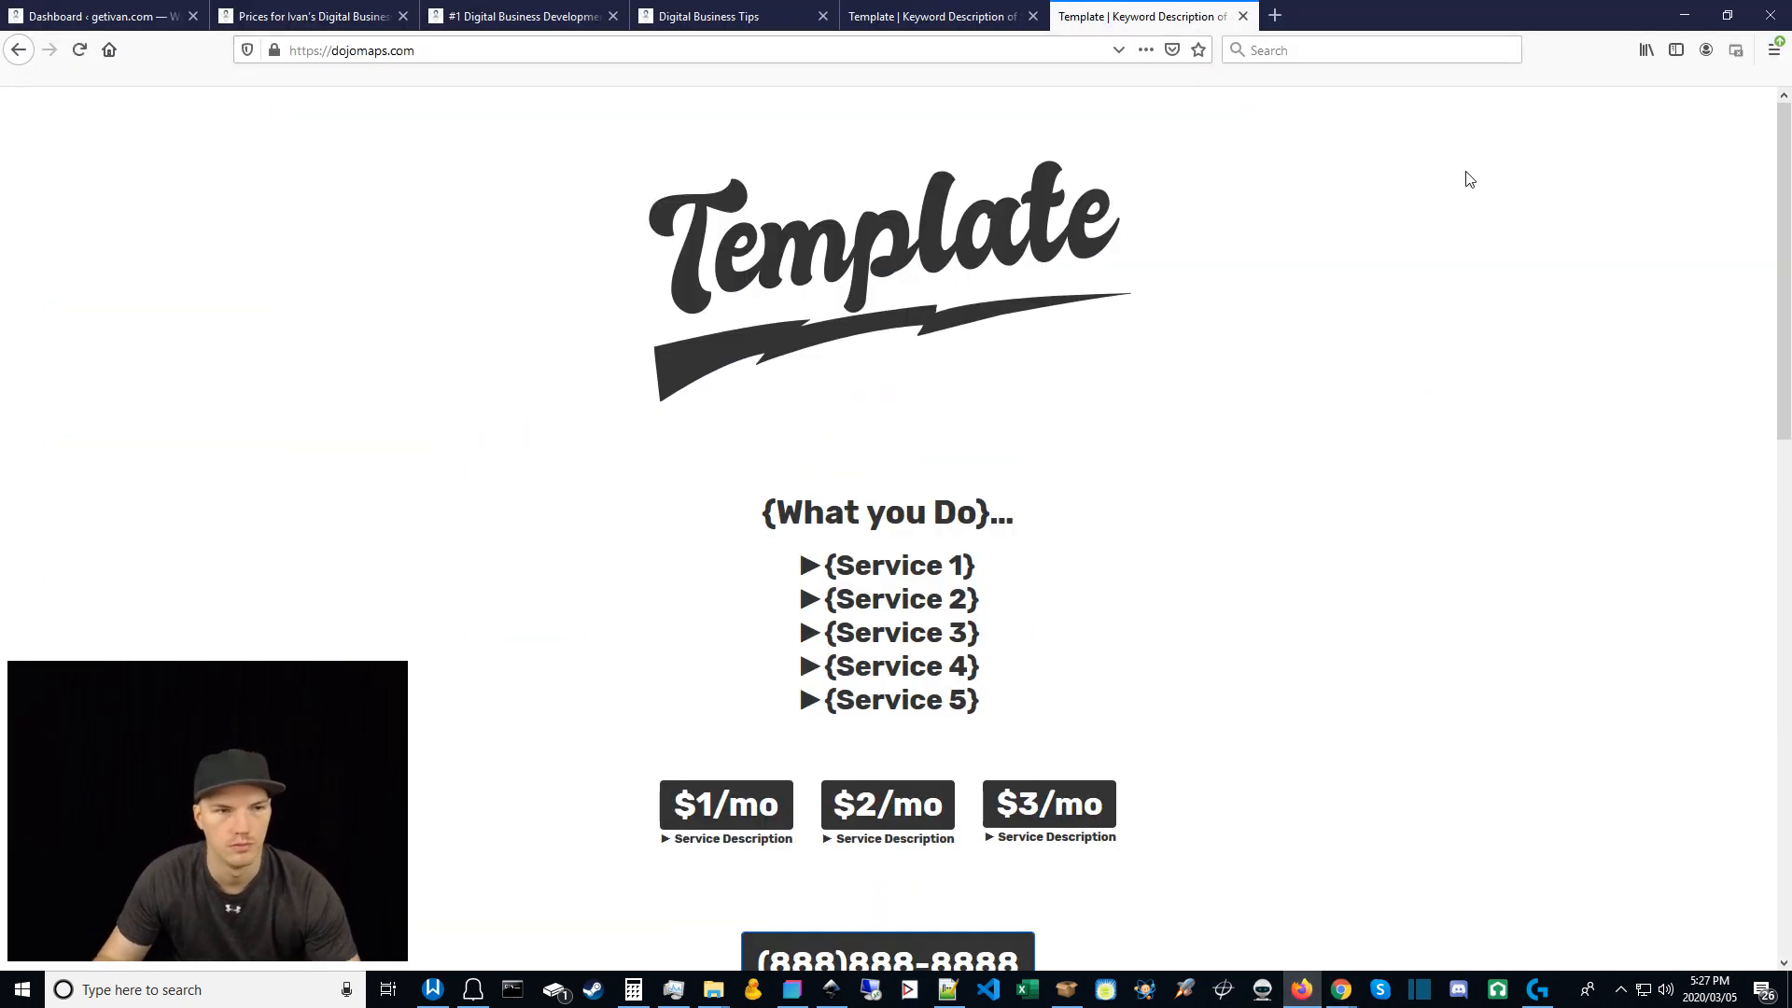
{"action": "left_click_drag", "start_coordinate": [1789, 233], "coordinate": [1787, 755]}
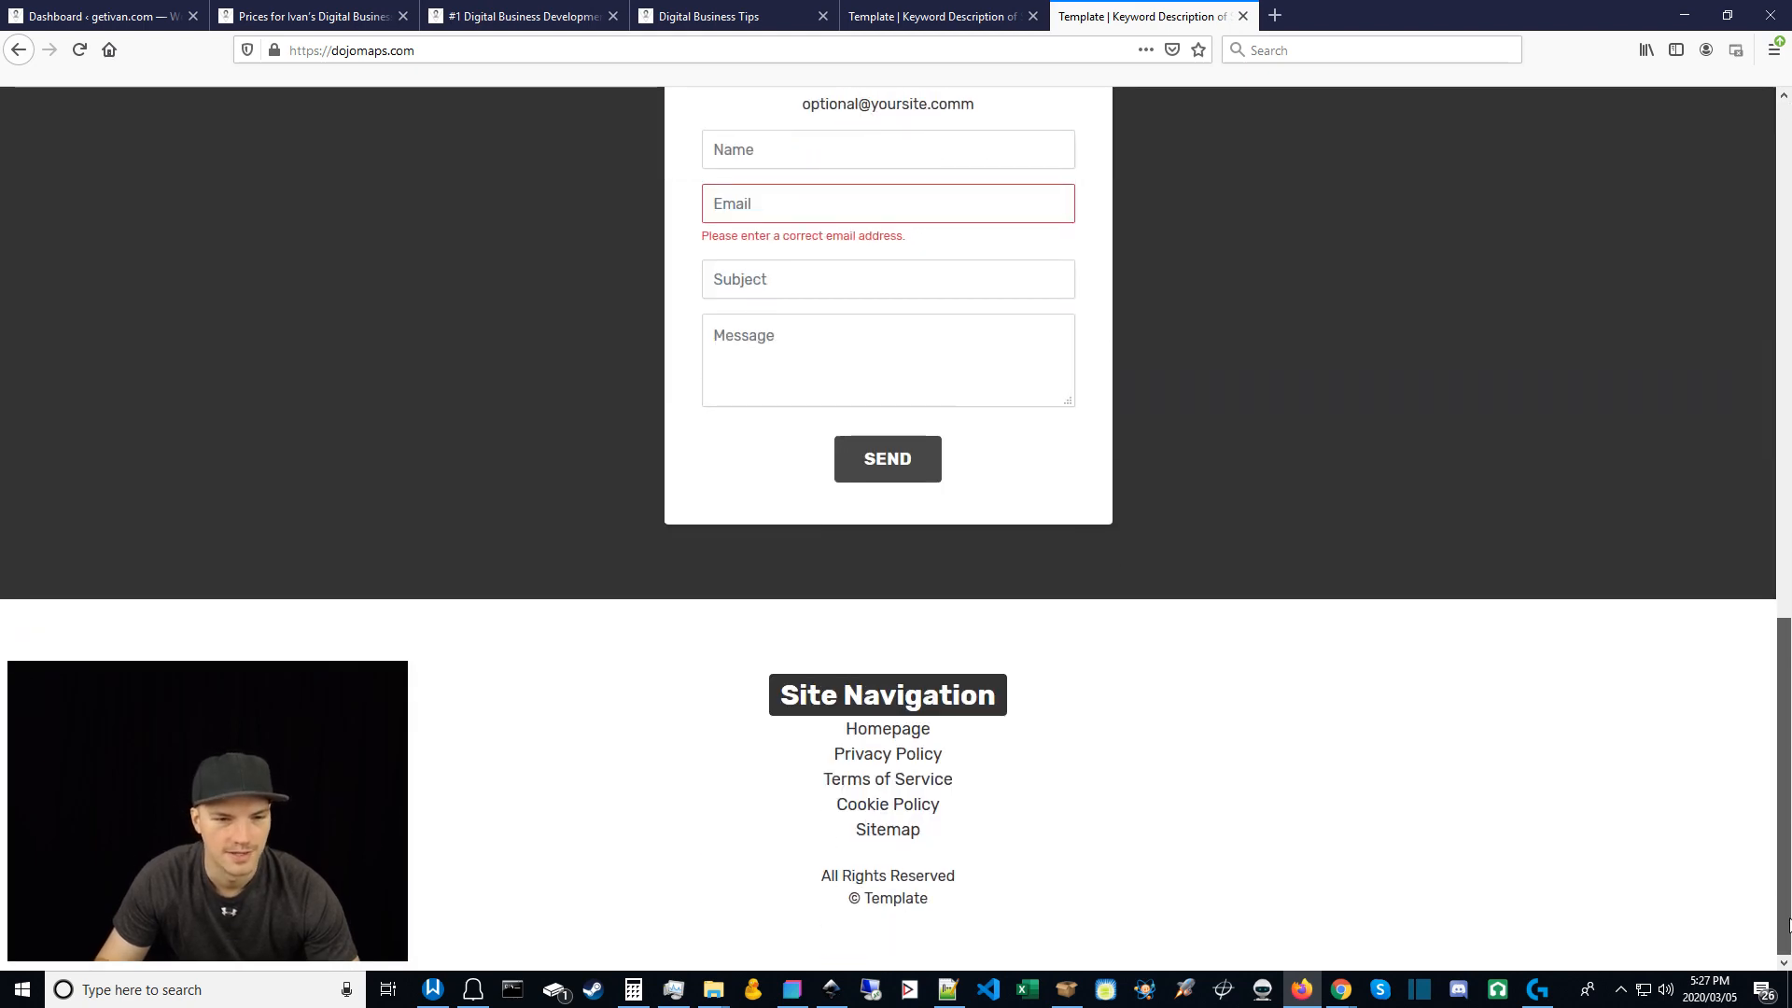
Step: Check the live Privacy Policy and Terms of Service pages, and inspect the site's connection security information
{"action": "left_click", "coordinate": [894, 761]}
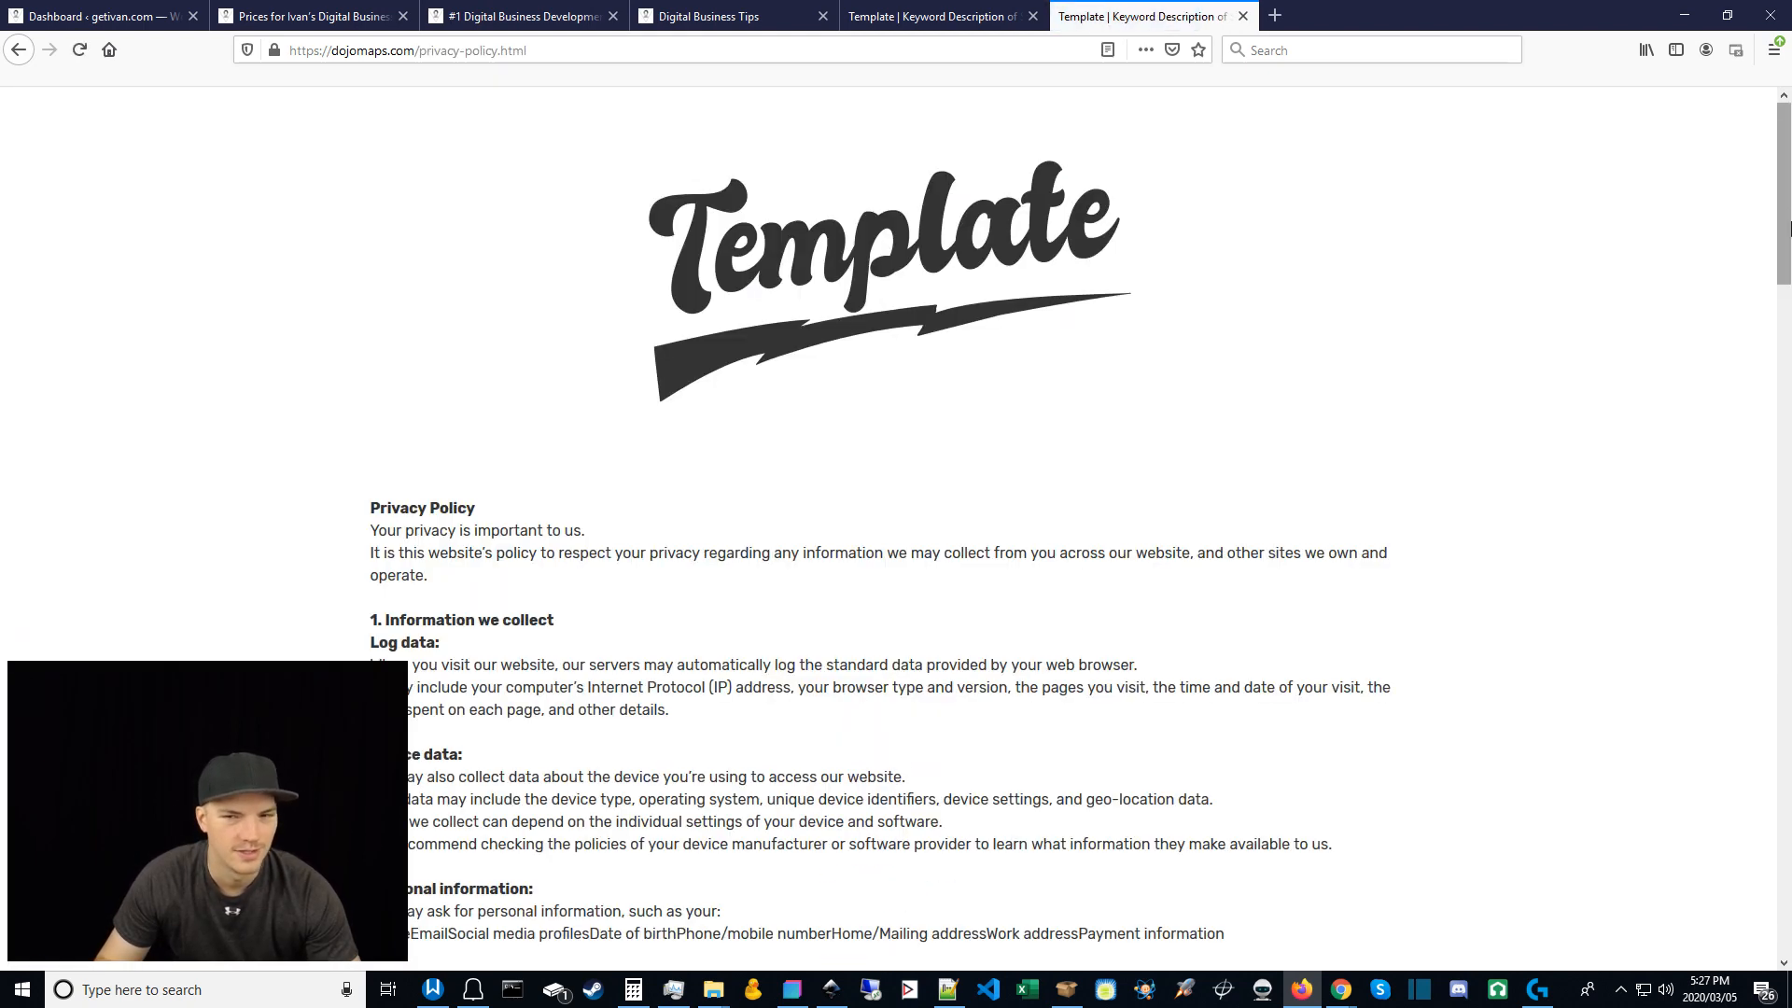
{"action": "scroll", "coordinate": [894, 761], "scroll_direction": "down", "scroll_amount": 20}
{"action": "left_click", "coordinate": [860, 781]}
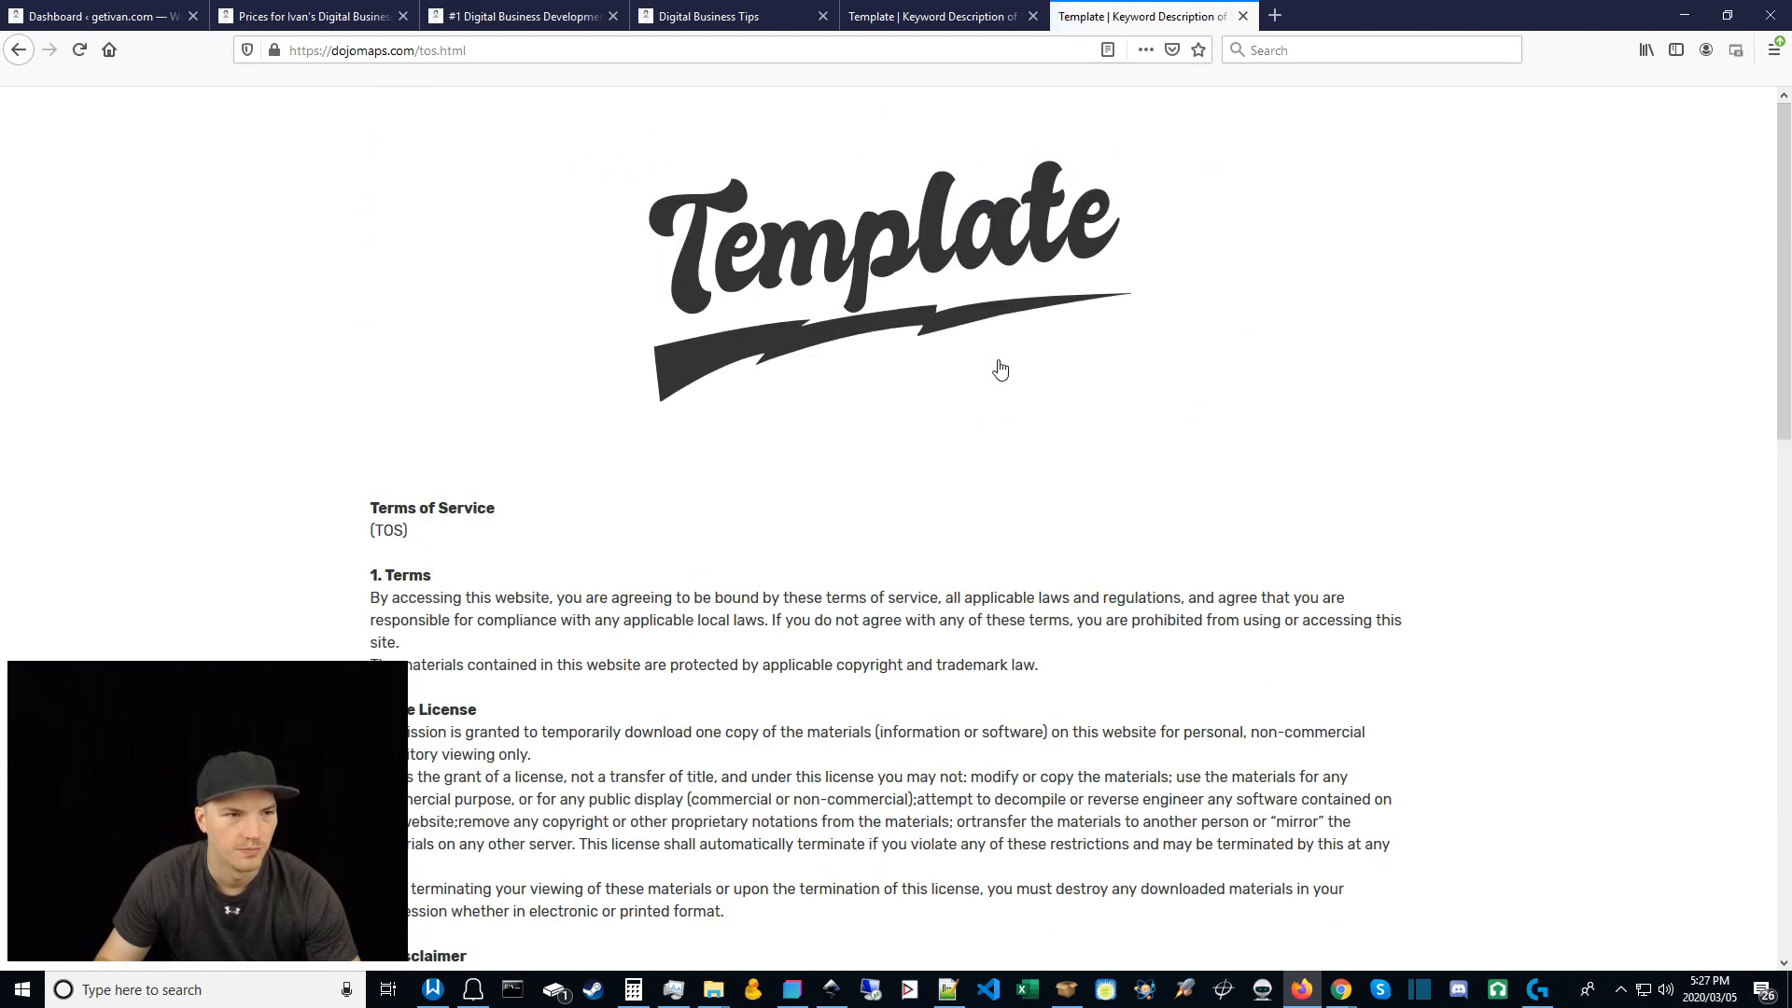
{"action": "left_click", "coordinate": [275, 51]}
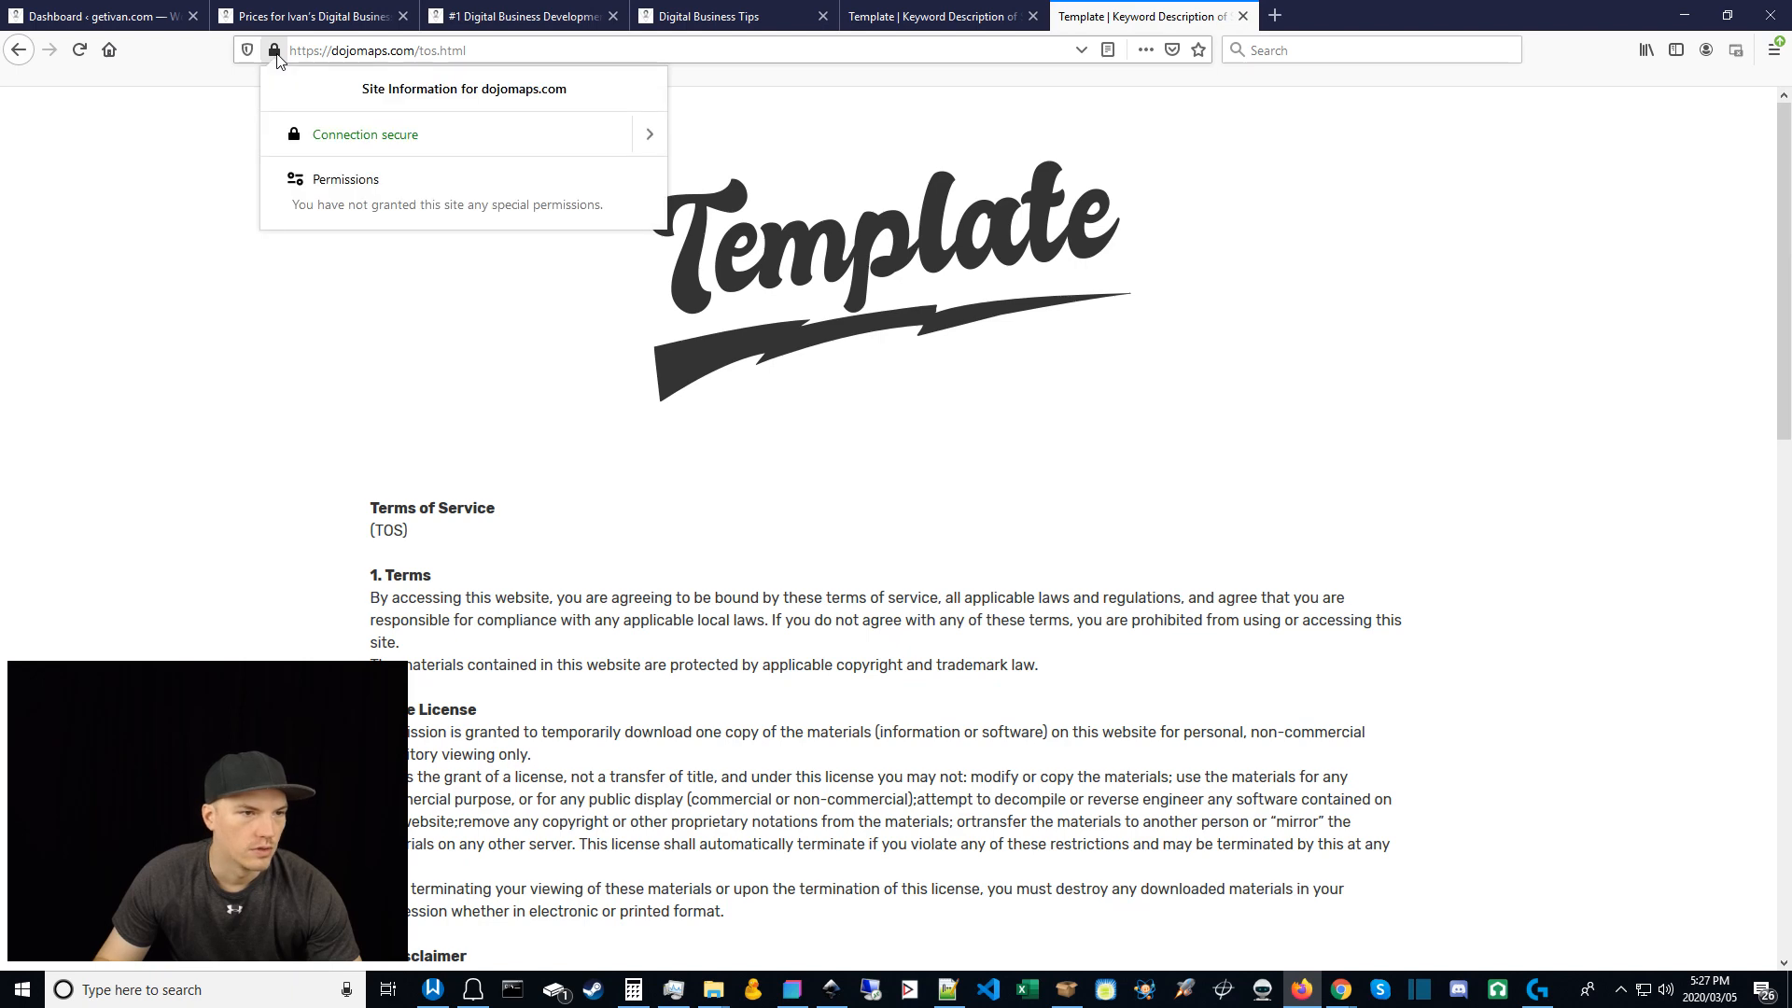
{"action": "left_click", "coordinate": [270, 42]}
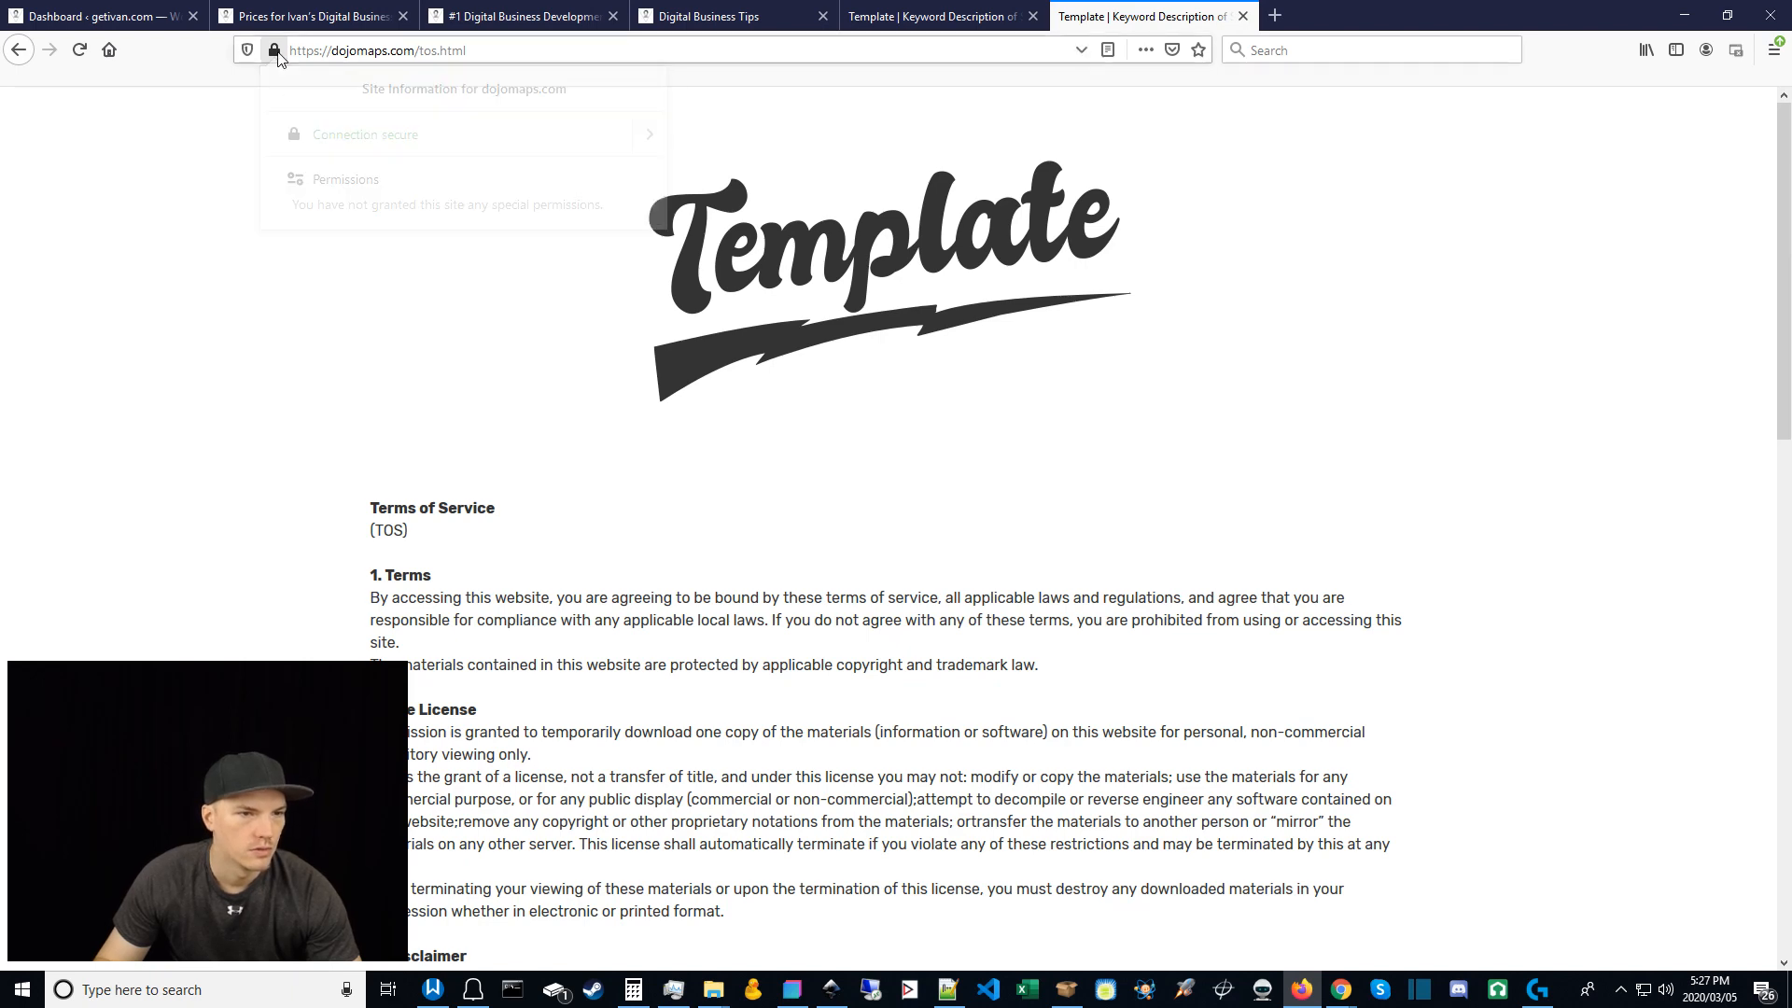
{"action": "left_click", "coordinate": [1685, 14]}
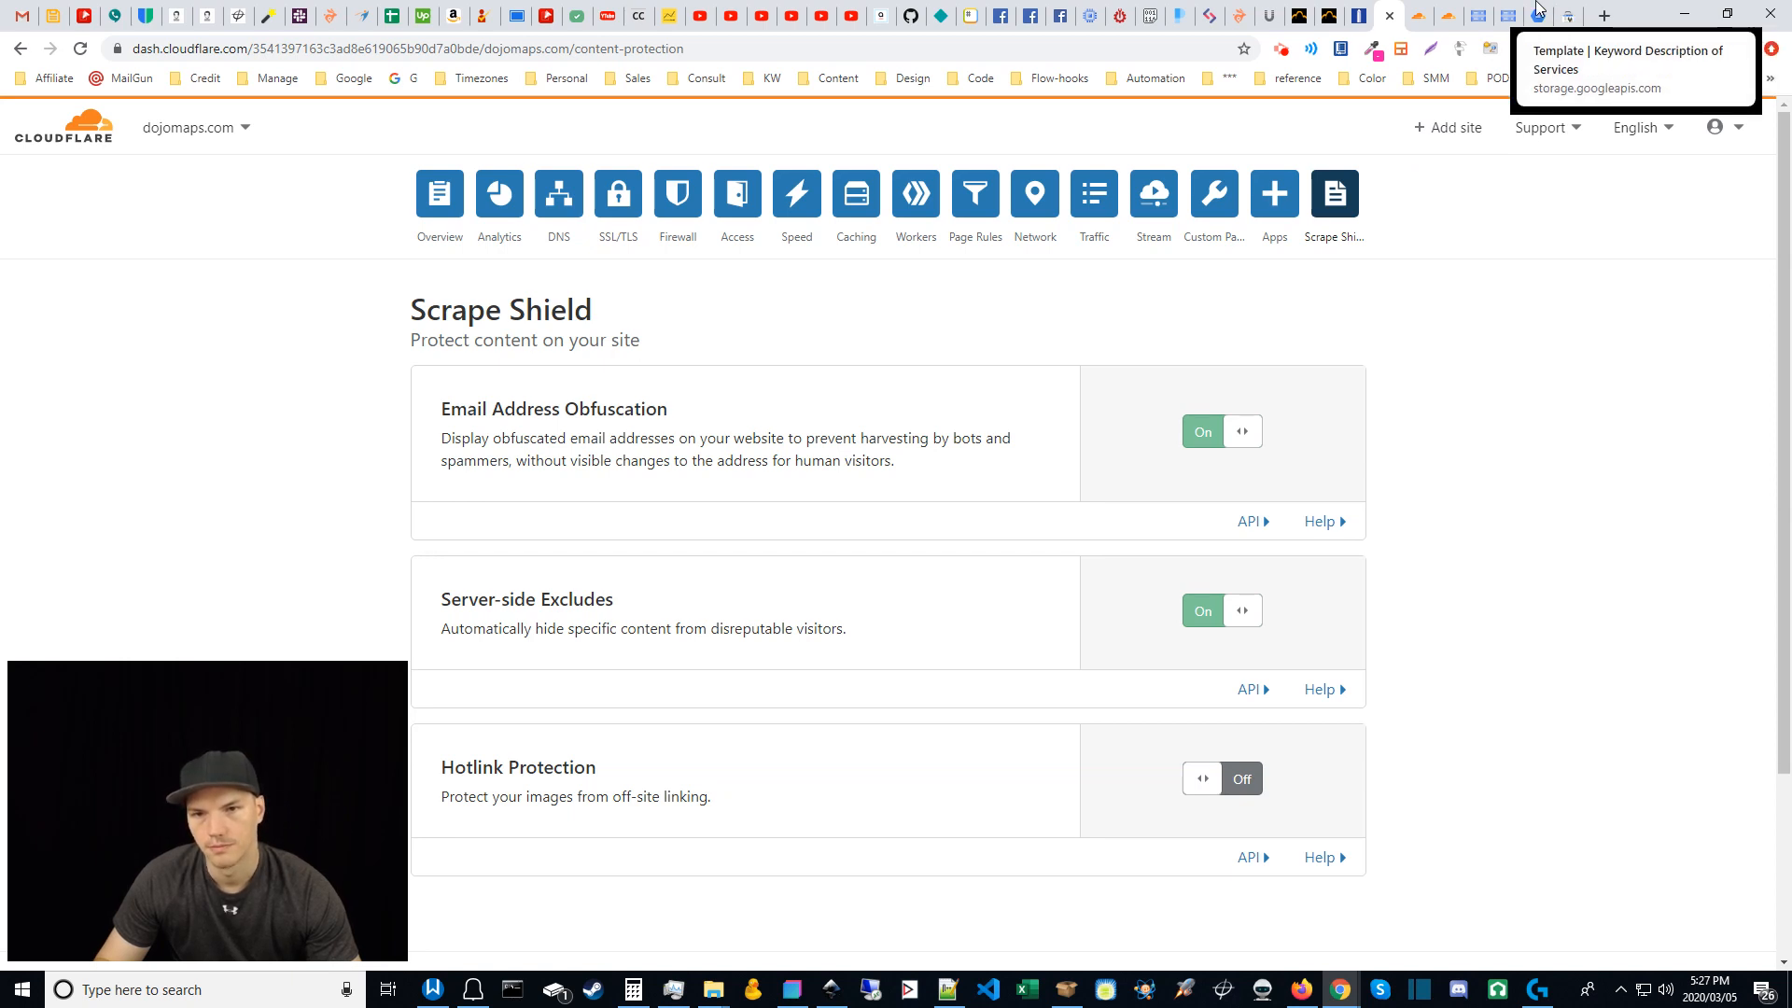
Step: Close the storage.googleapis.com preview of index.html in Chrome and return to the Storage browser
{"action": "left_click", "coordinate": [1538, 9]}
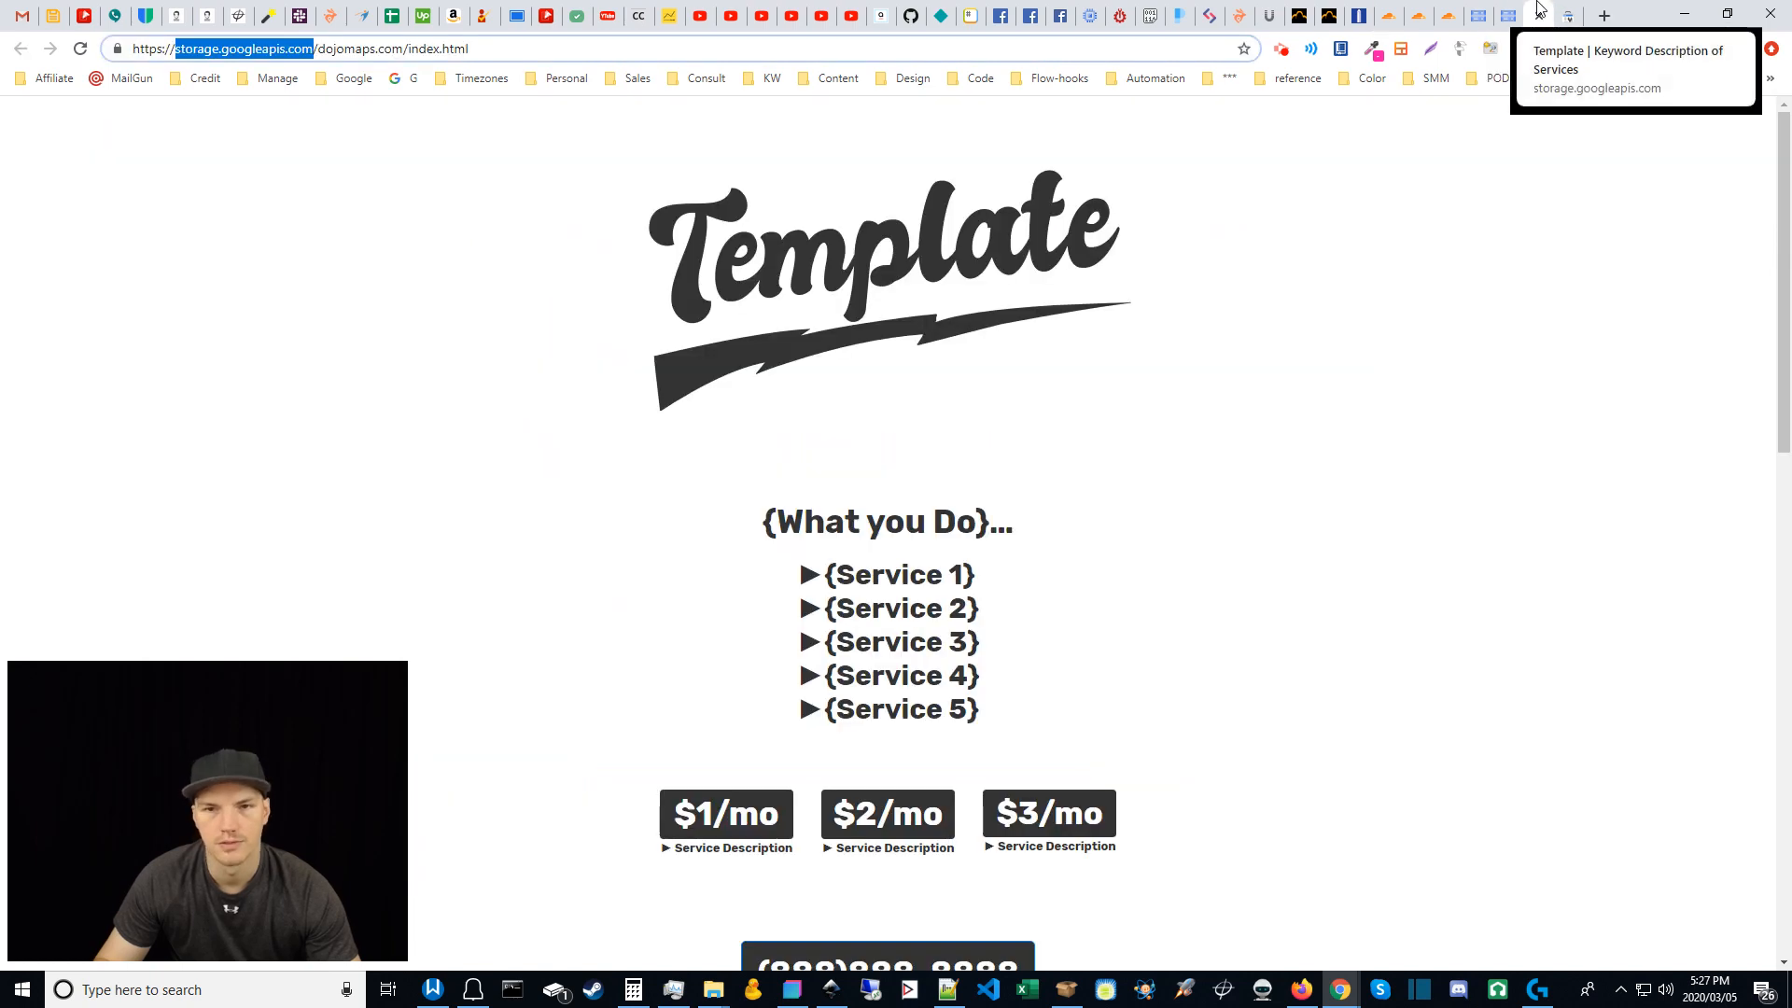
{"action": "key", "text": "ctrl+w"}
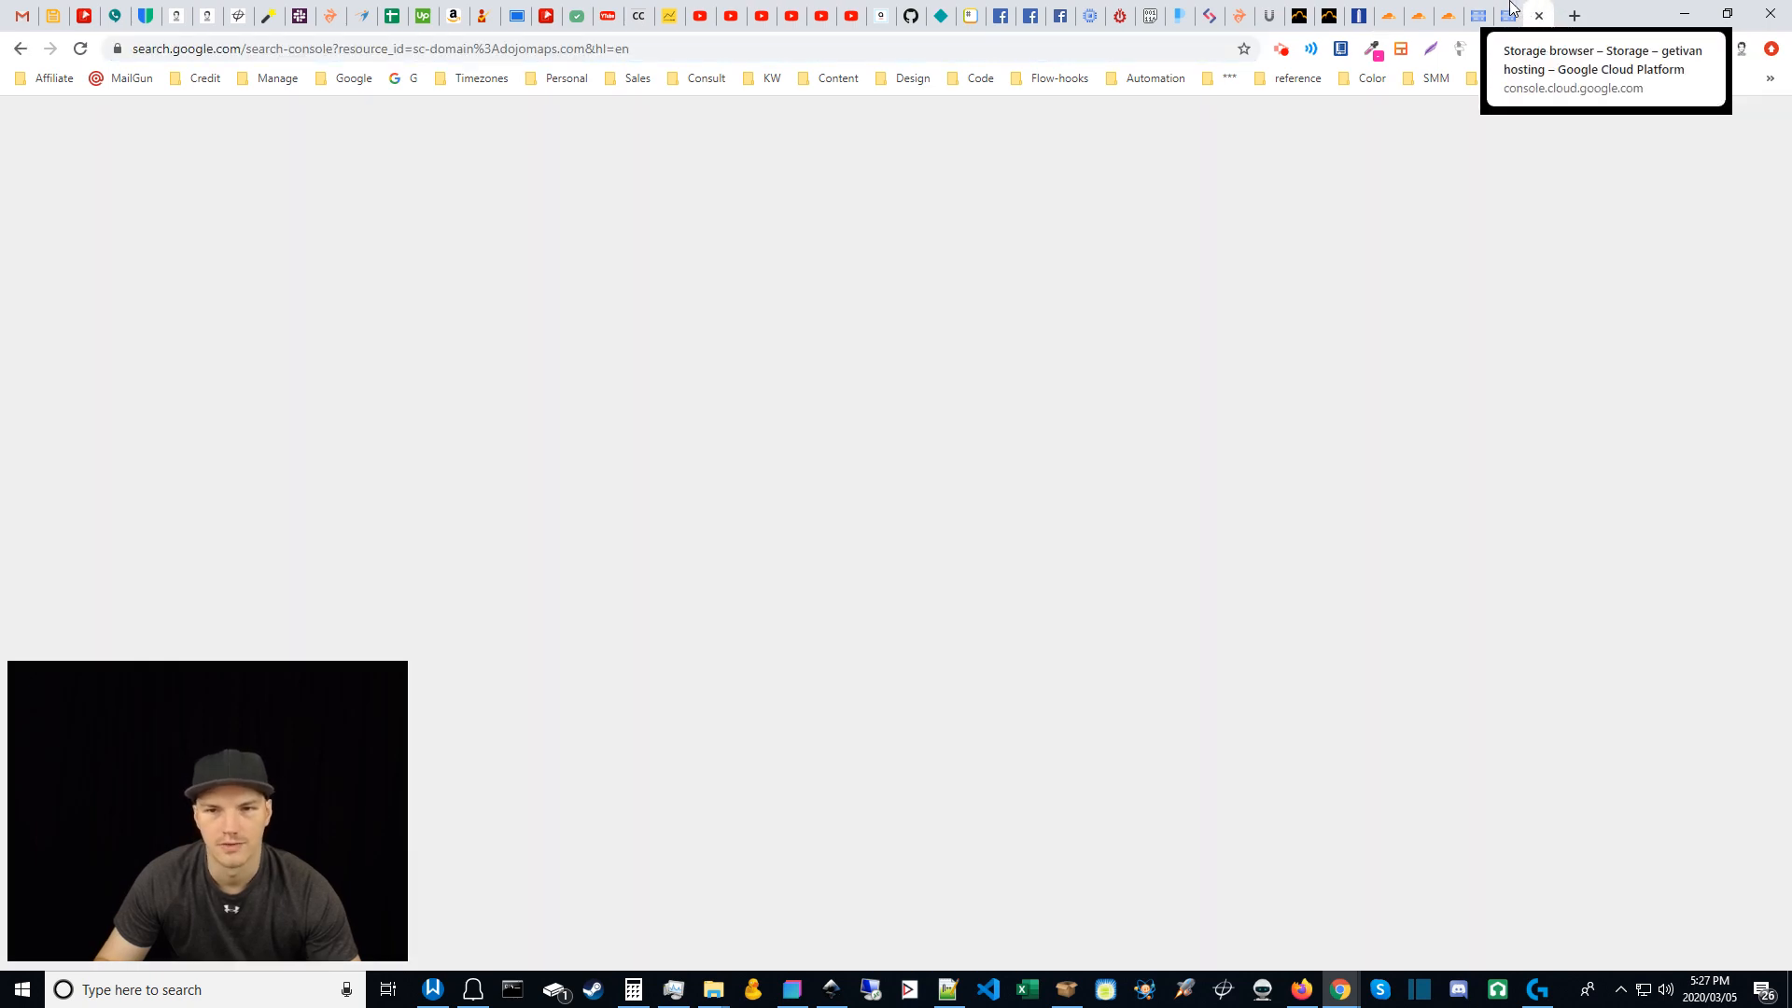
{"action": "left_click", "coordinate": [1512, 7]}
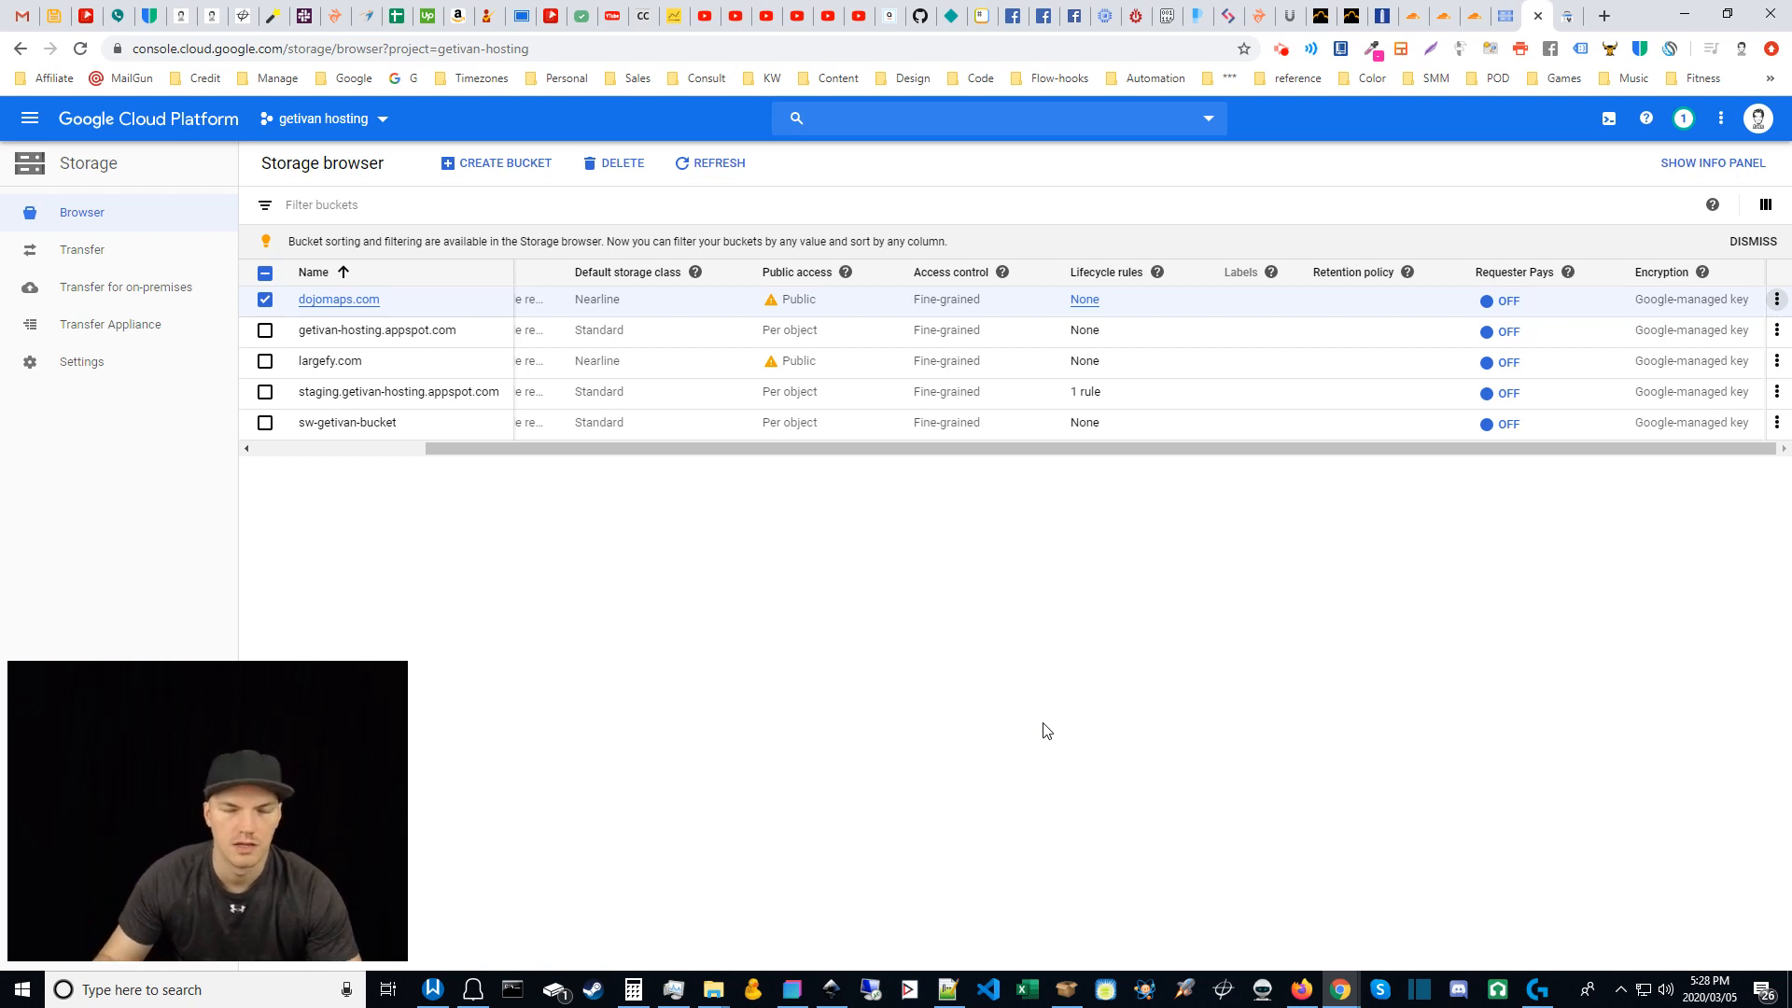
Step: Review dojomaps.com's DNS records in Cloudflare and the bucket's permissions in Google Cloud Storage, ending on the DNS records
{"action": "left_click", "coordinate": [1418, 8]}
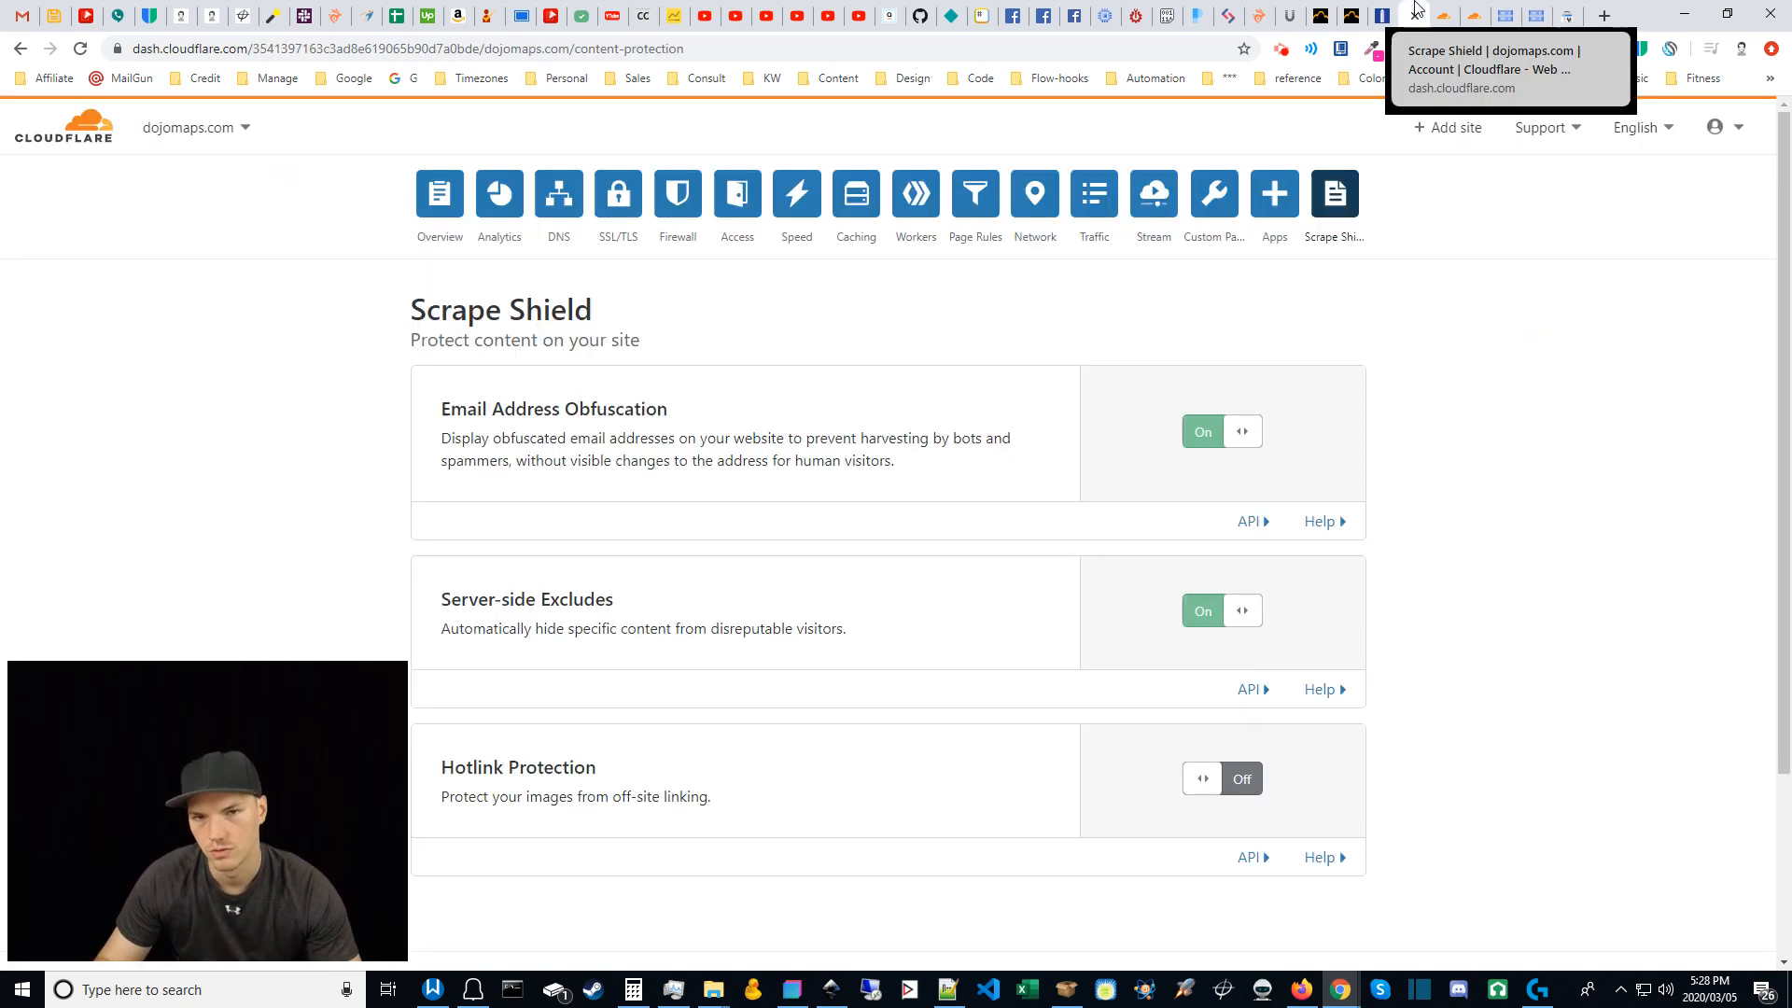
{"action": "left_click", "coordinate": [557, 194]}
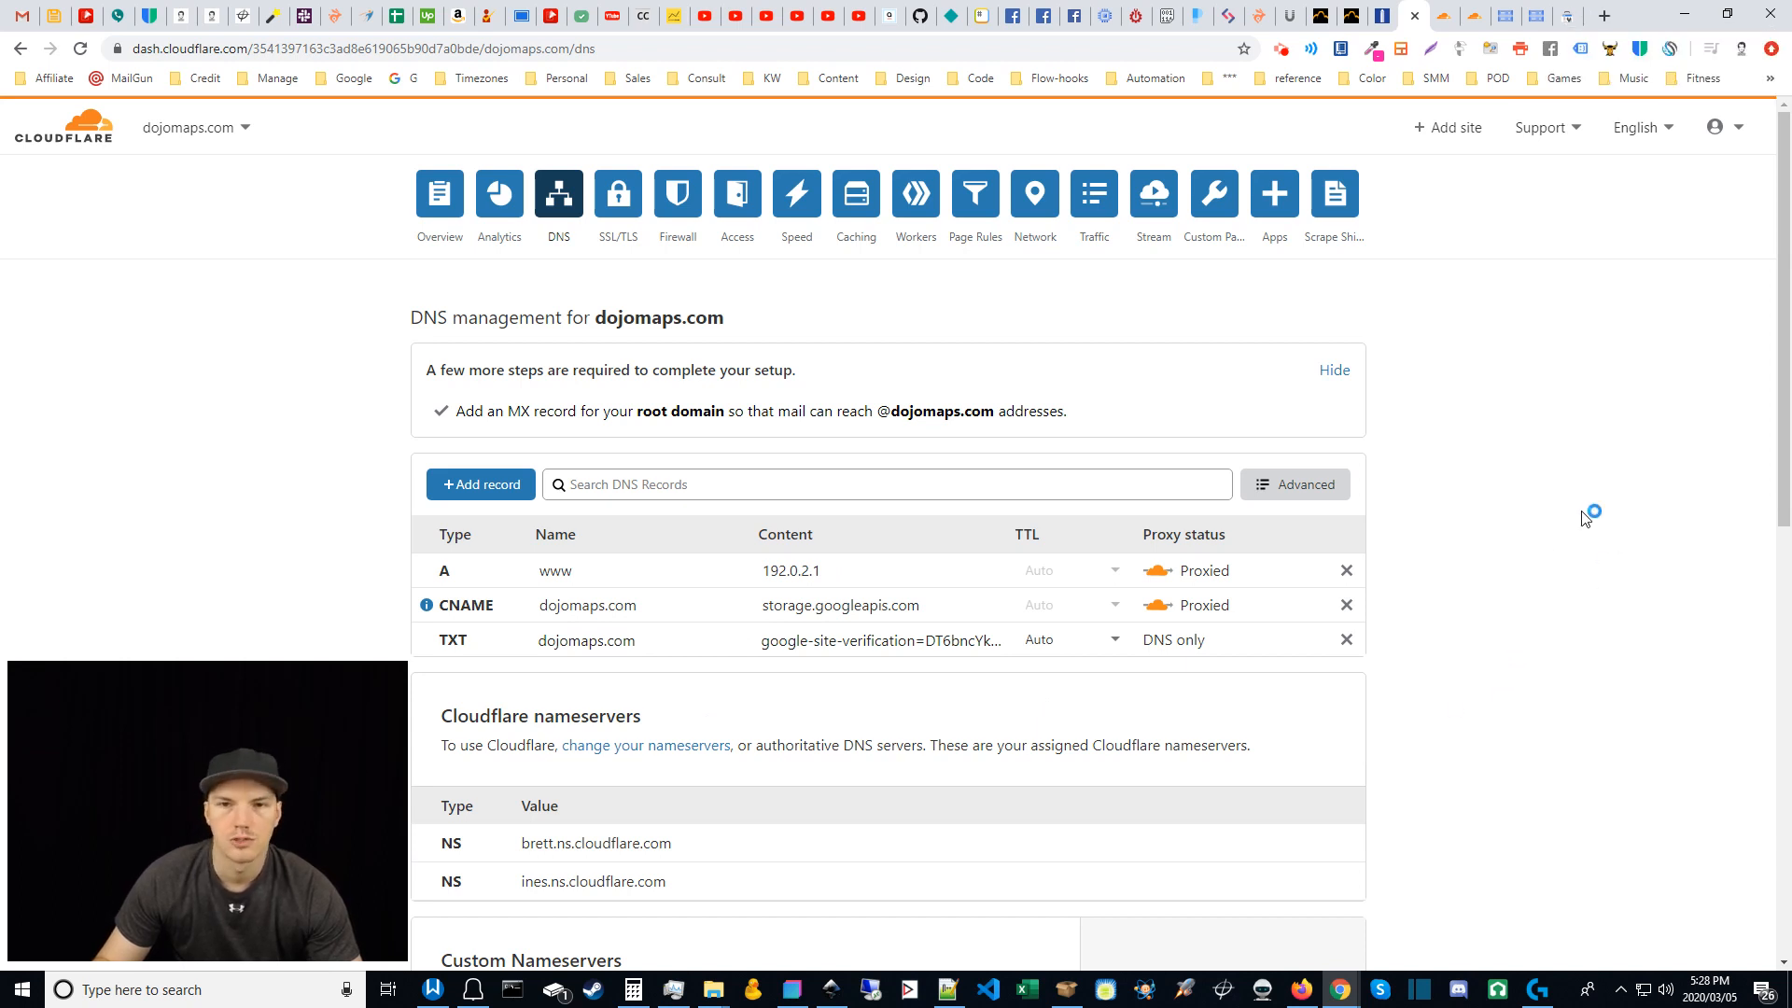
{"action": "left_click", "coordinate": [1538, 9]}
{"action": "left_click", "coordinate": [1779, 302]}
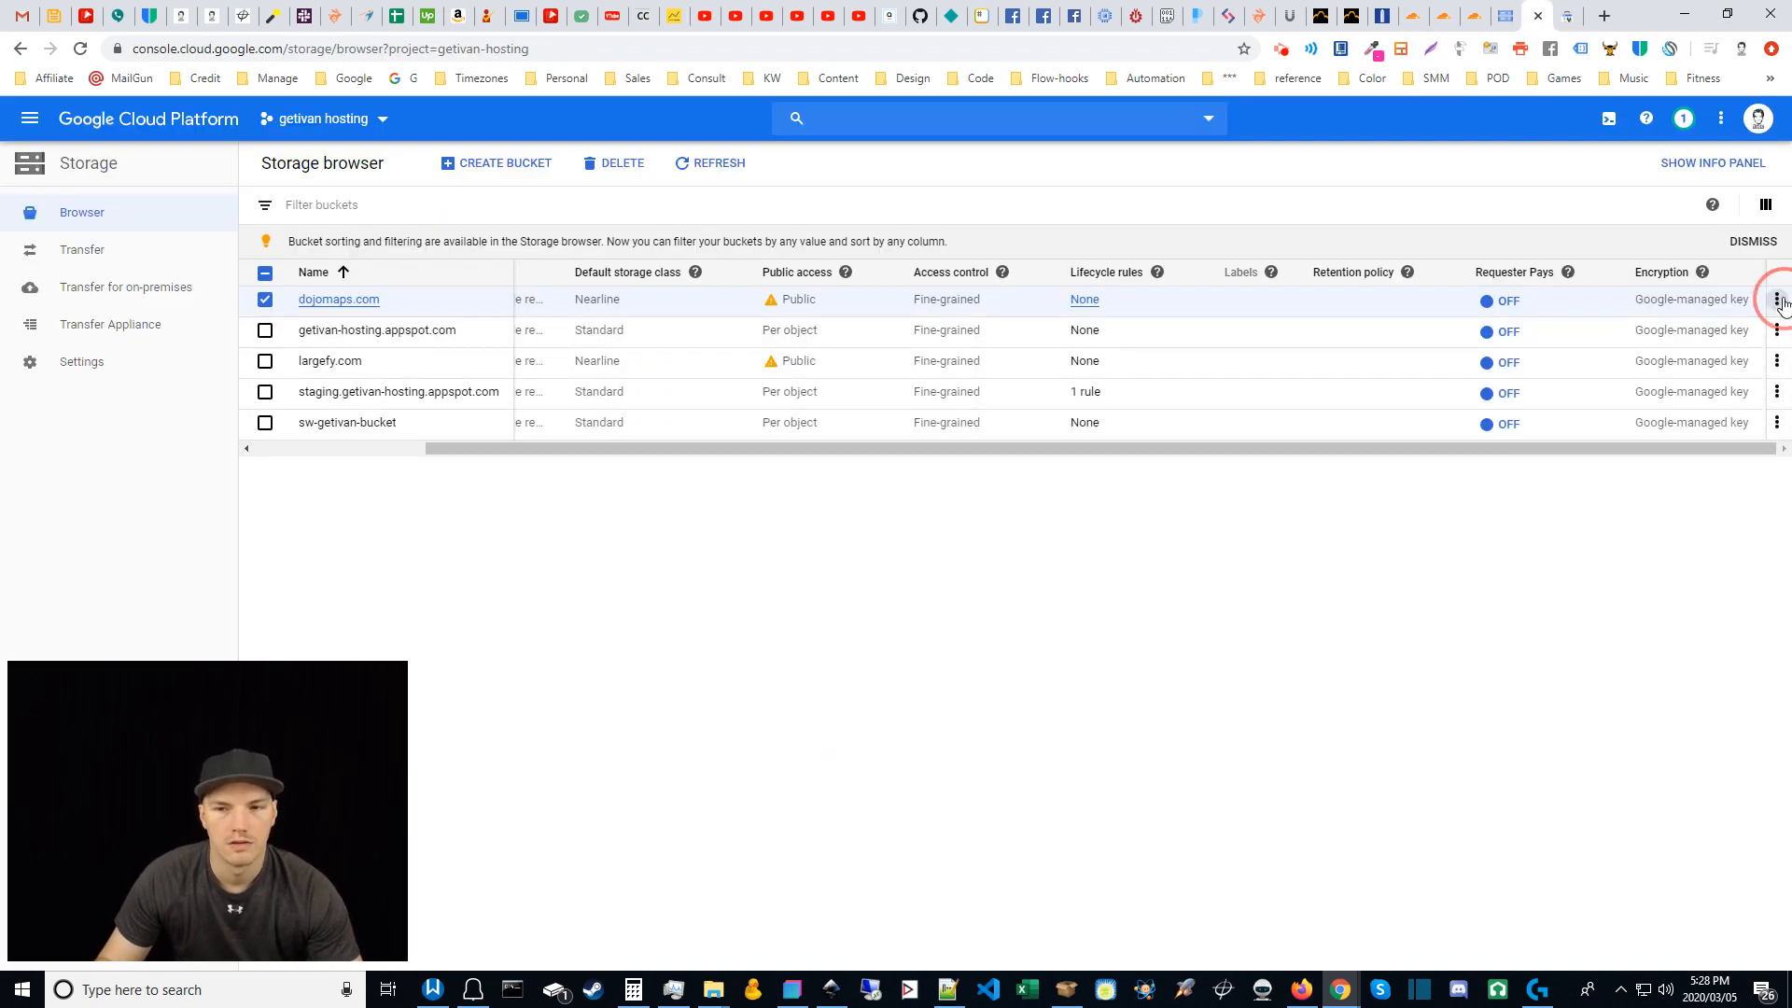
{"action": "left_click", "coordinate": [1632, 331]}
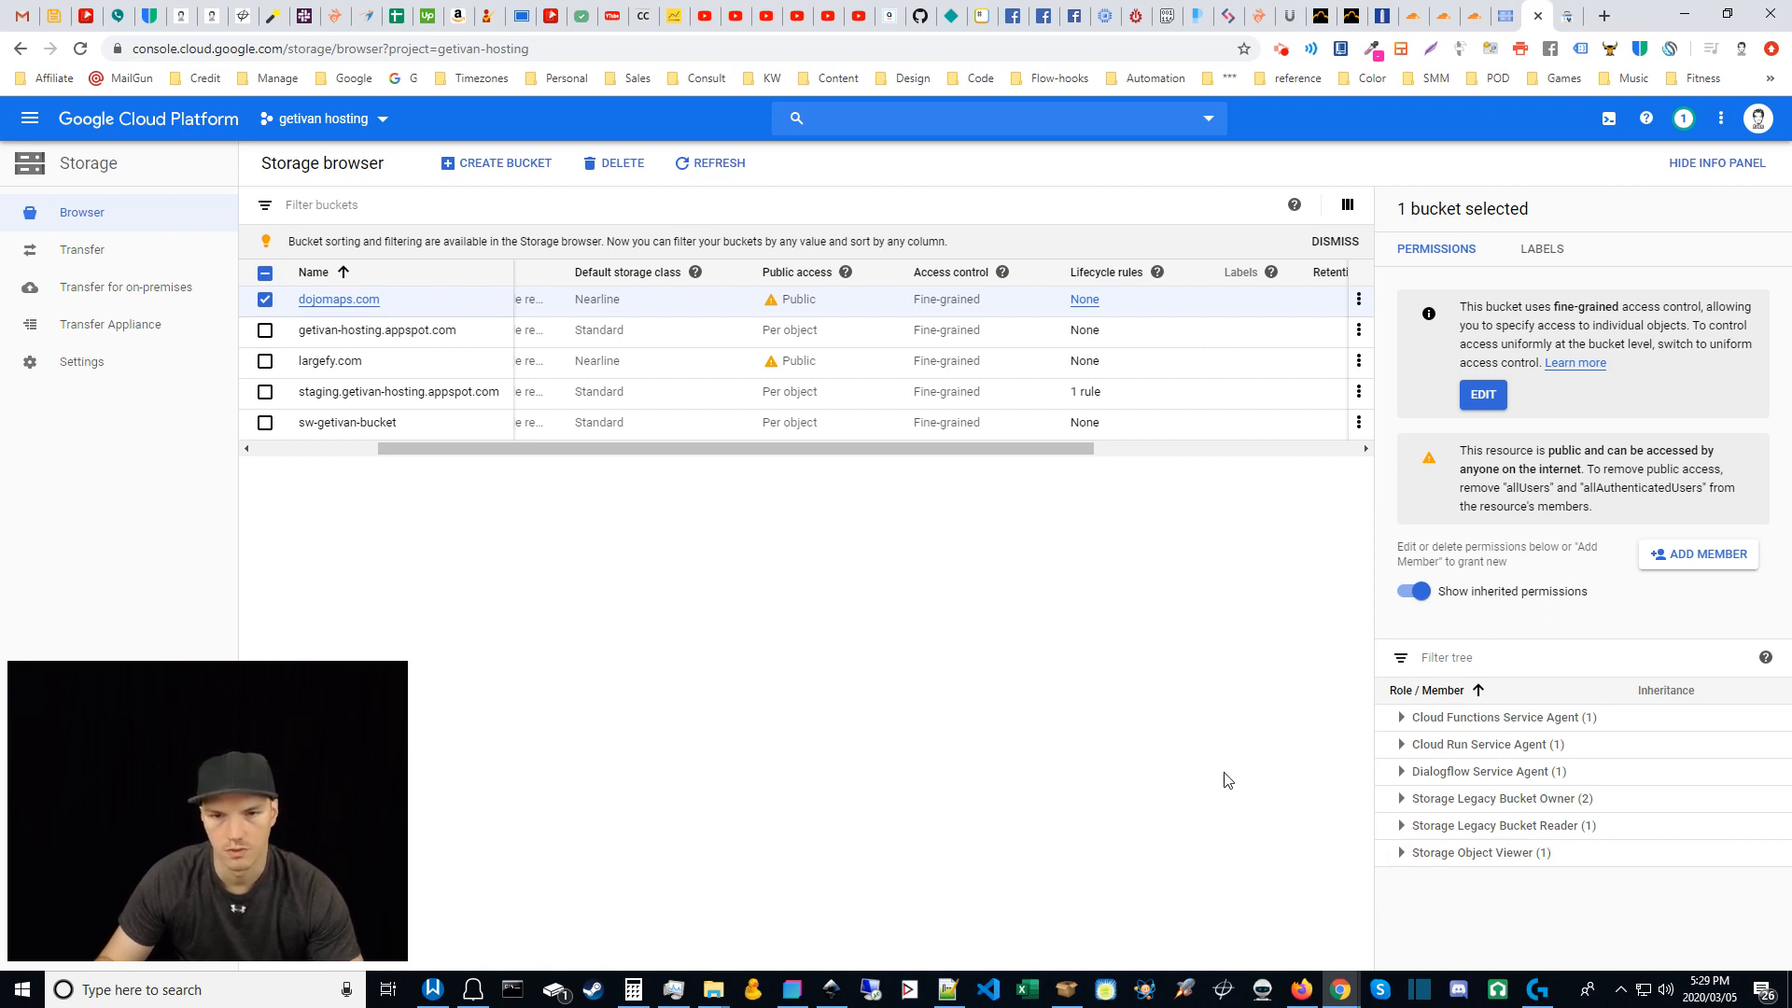
{"action": "left_click", "coordinate": [1714, 162]}
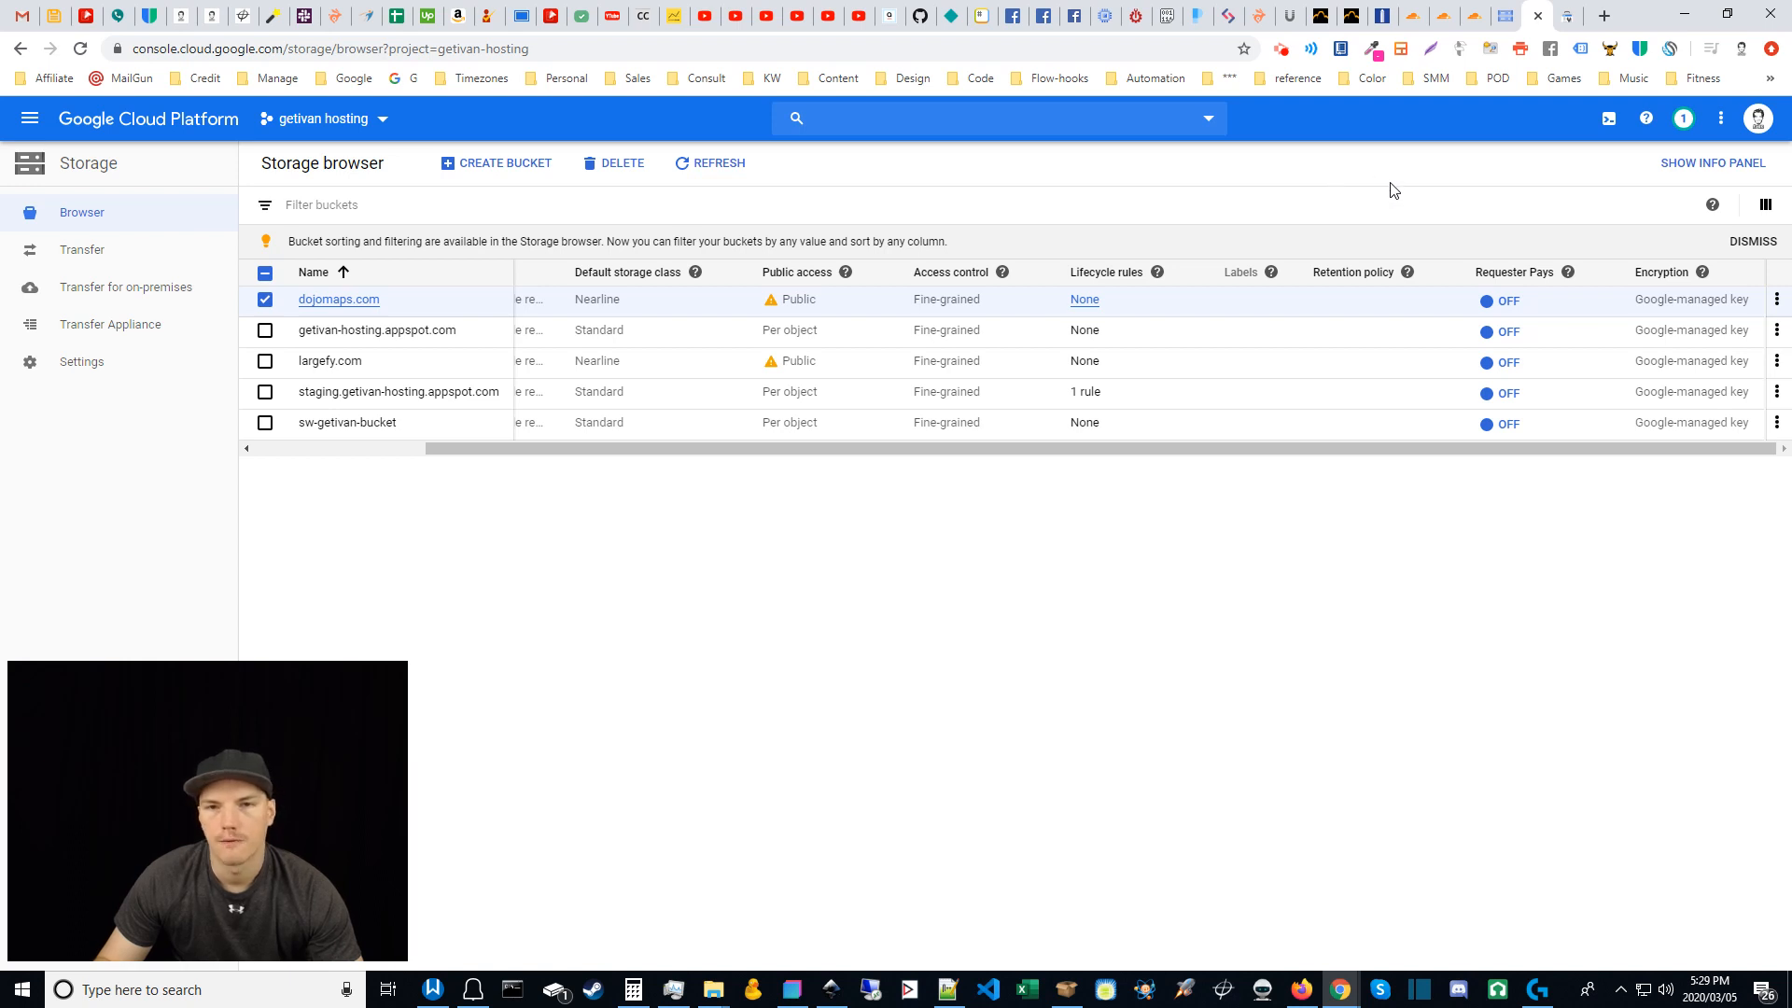
{"action": "left_click", "coordinate": [1425, 9]}
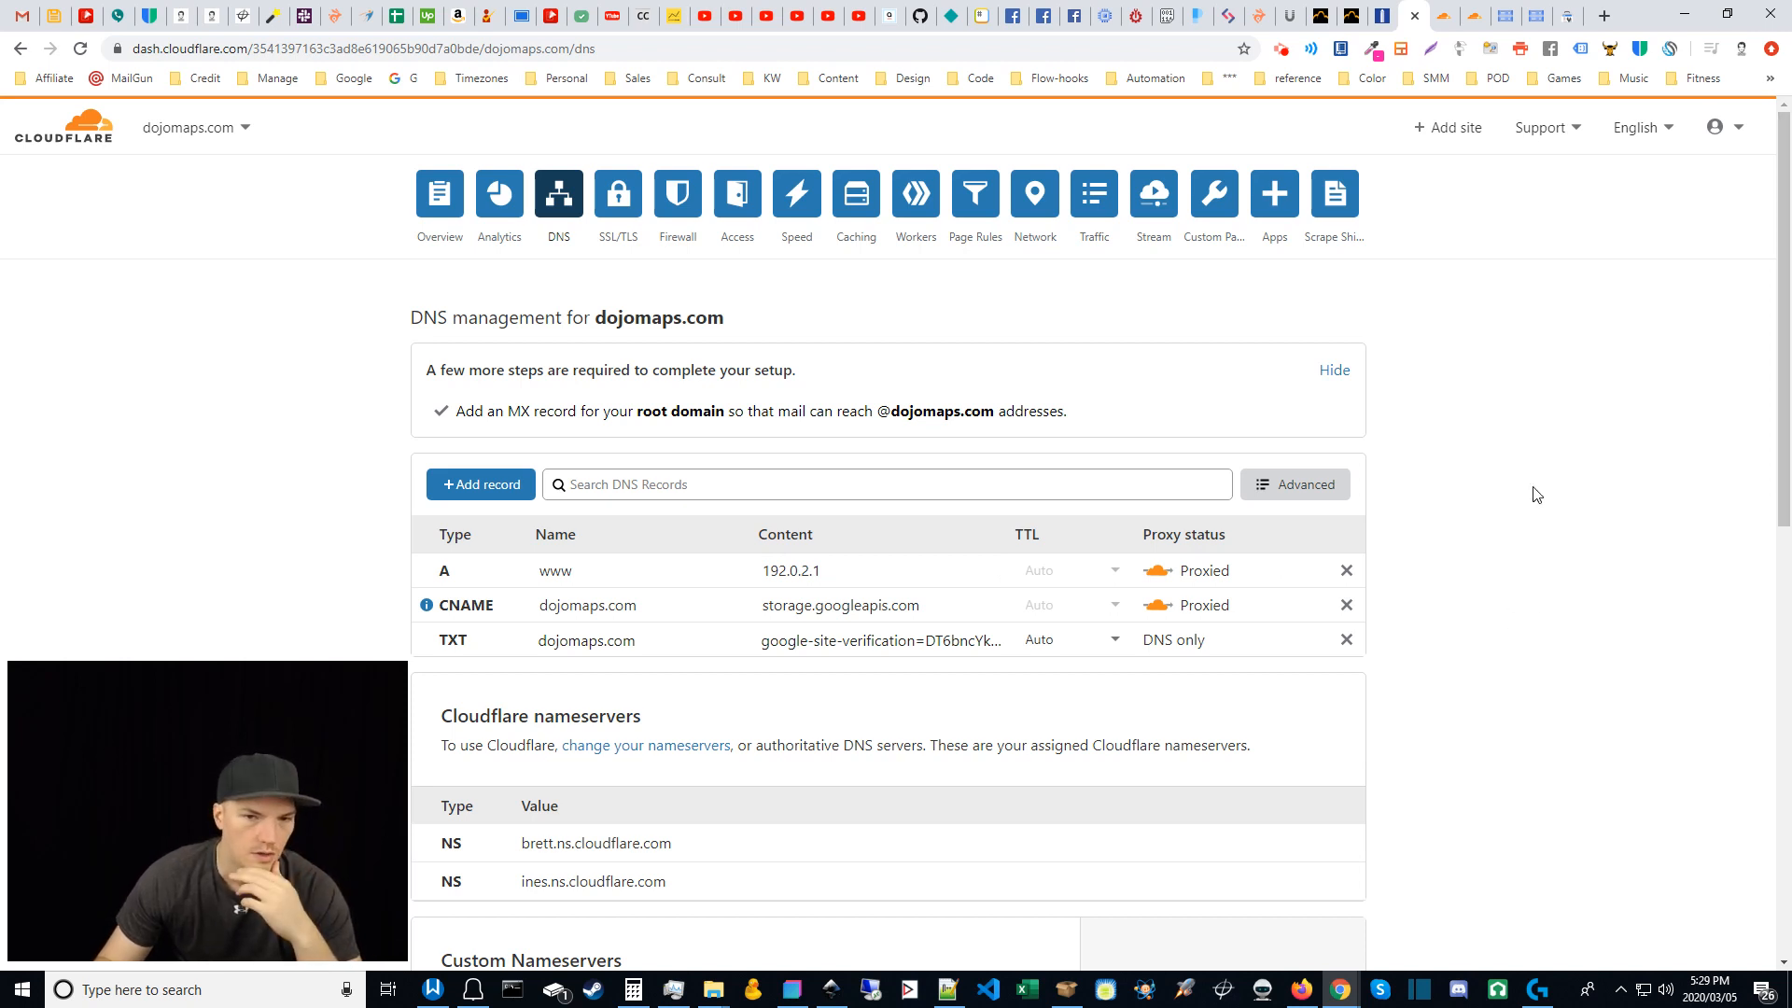
{"action": "left_click", "coordinate": [980, 201]}
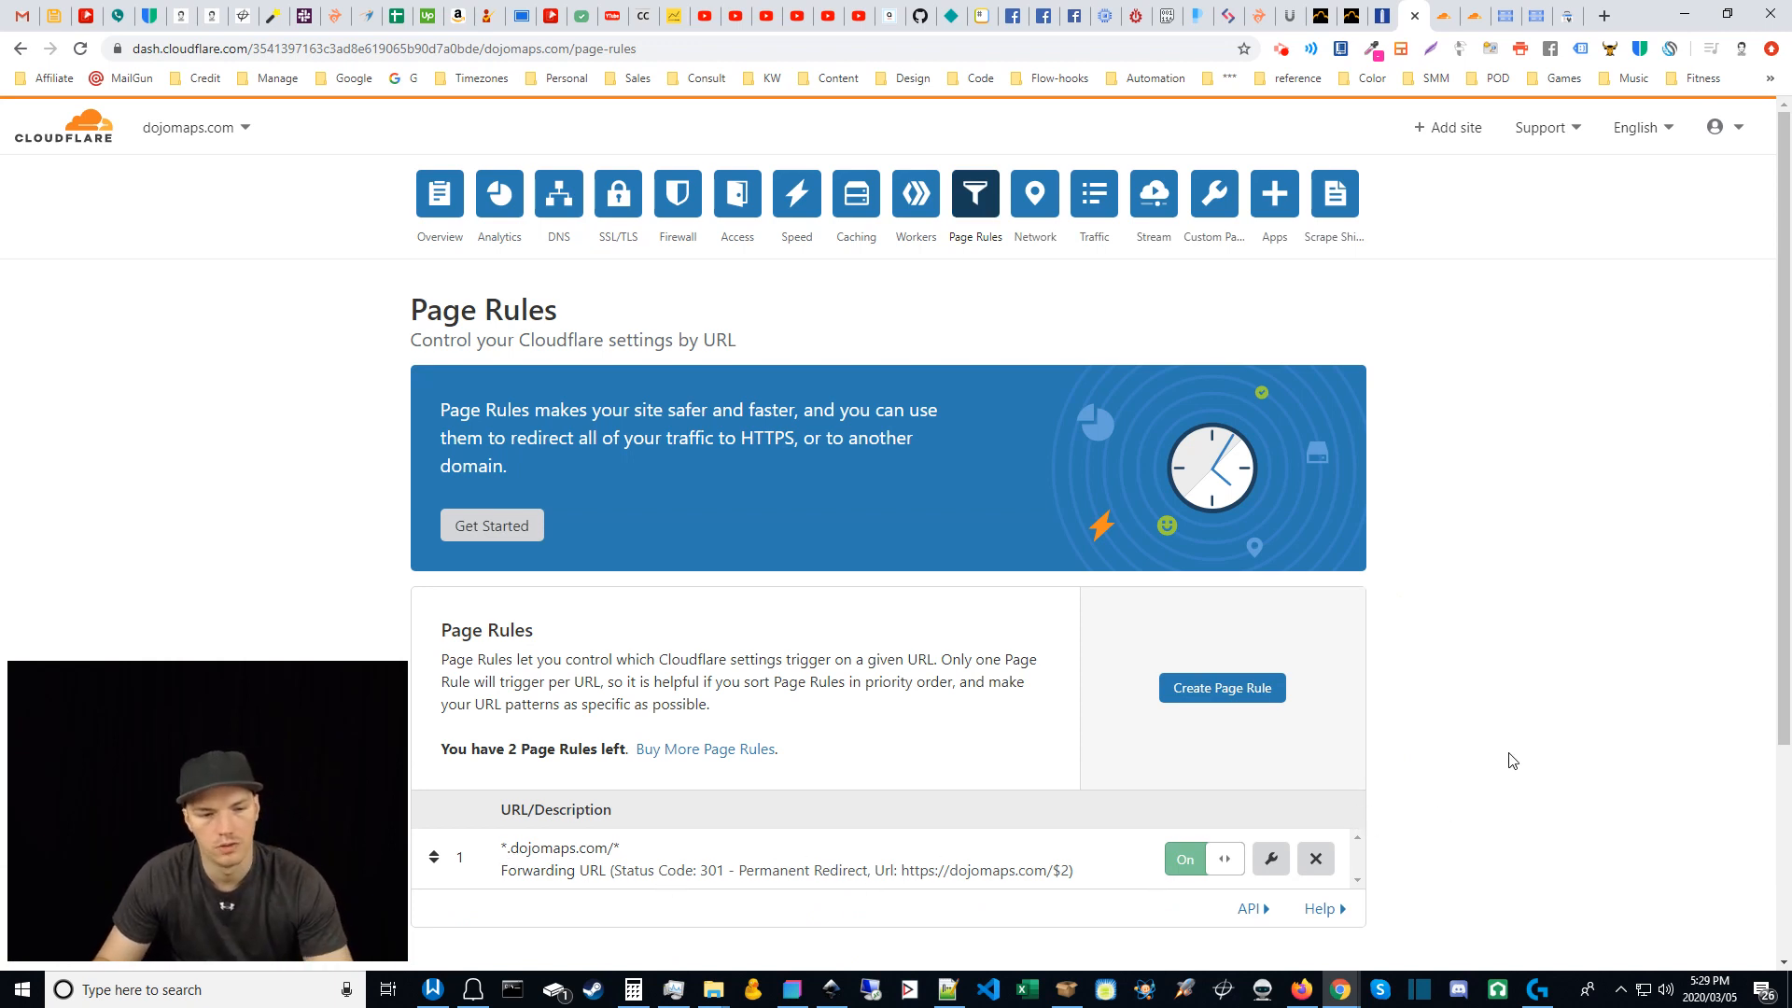
{"action": "left_click", "coordinate": [1303, 989]}
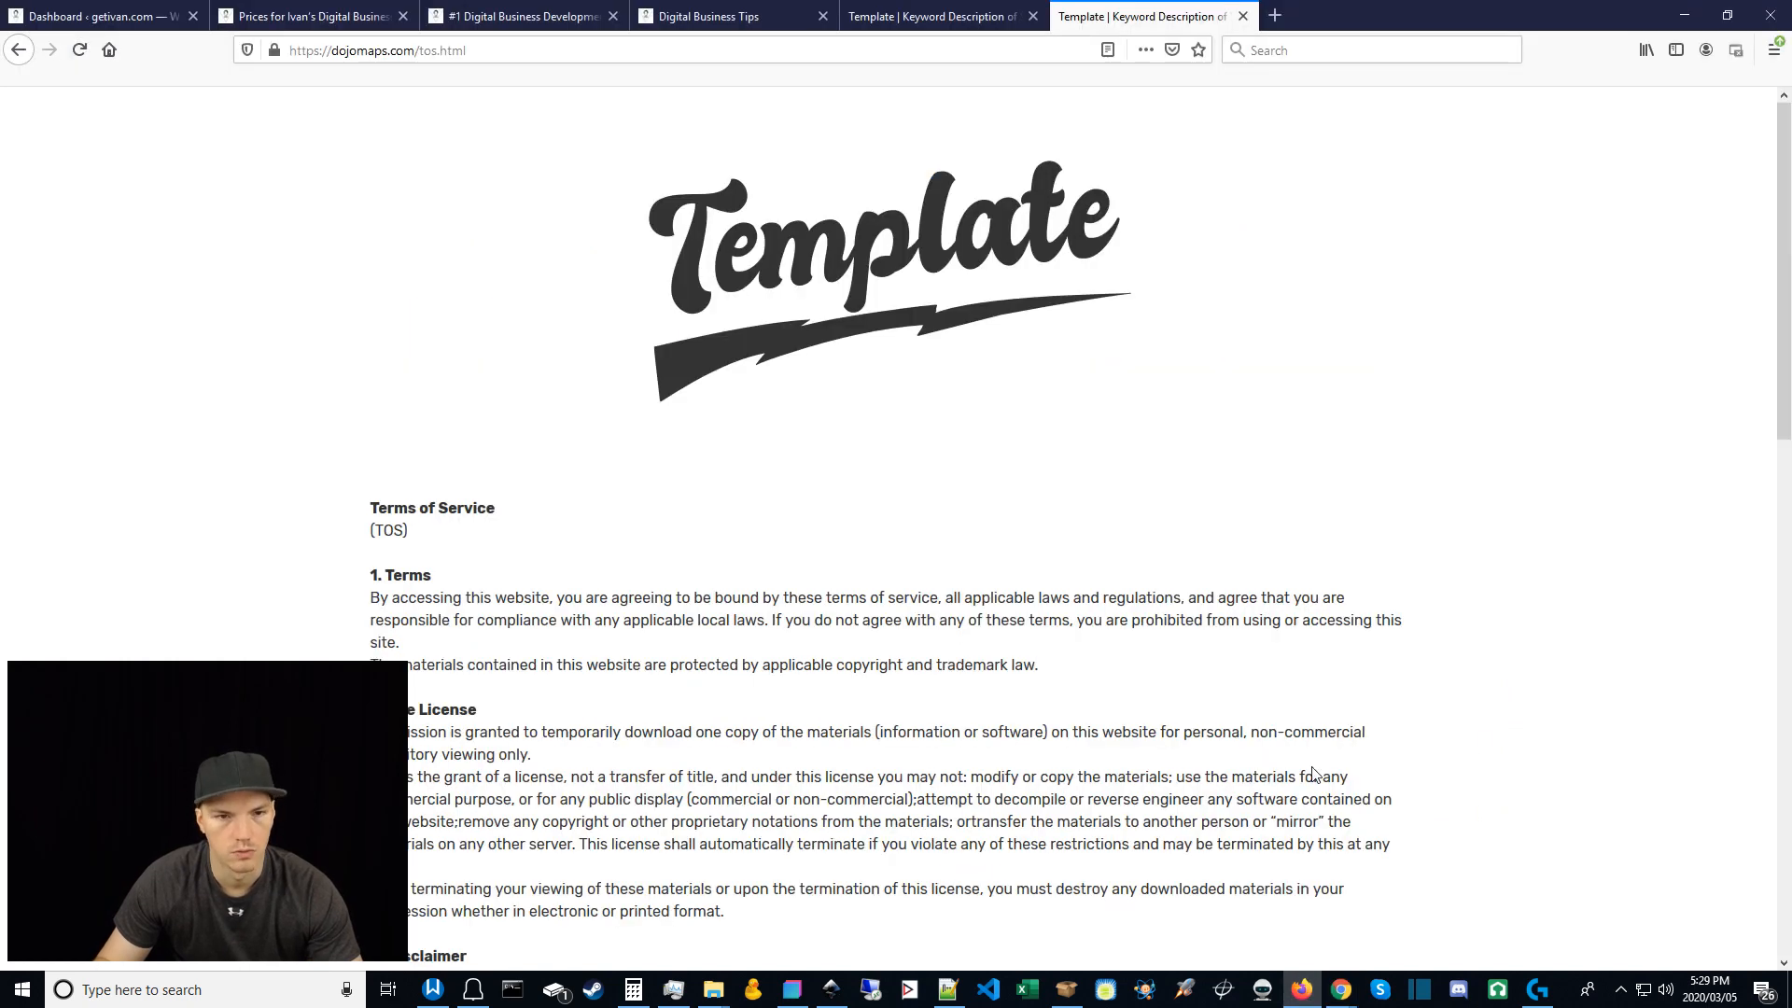
{"action": "left_click", "coordinate": [324, 56]}
{"action": "left_click", "coordinate": [477, 51]}
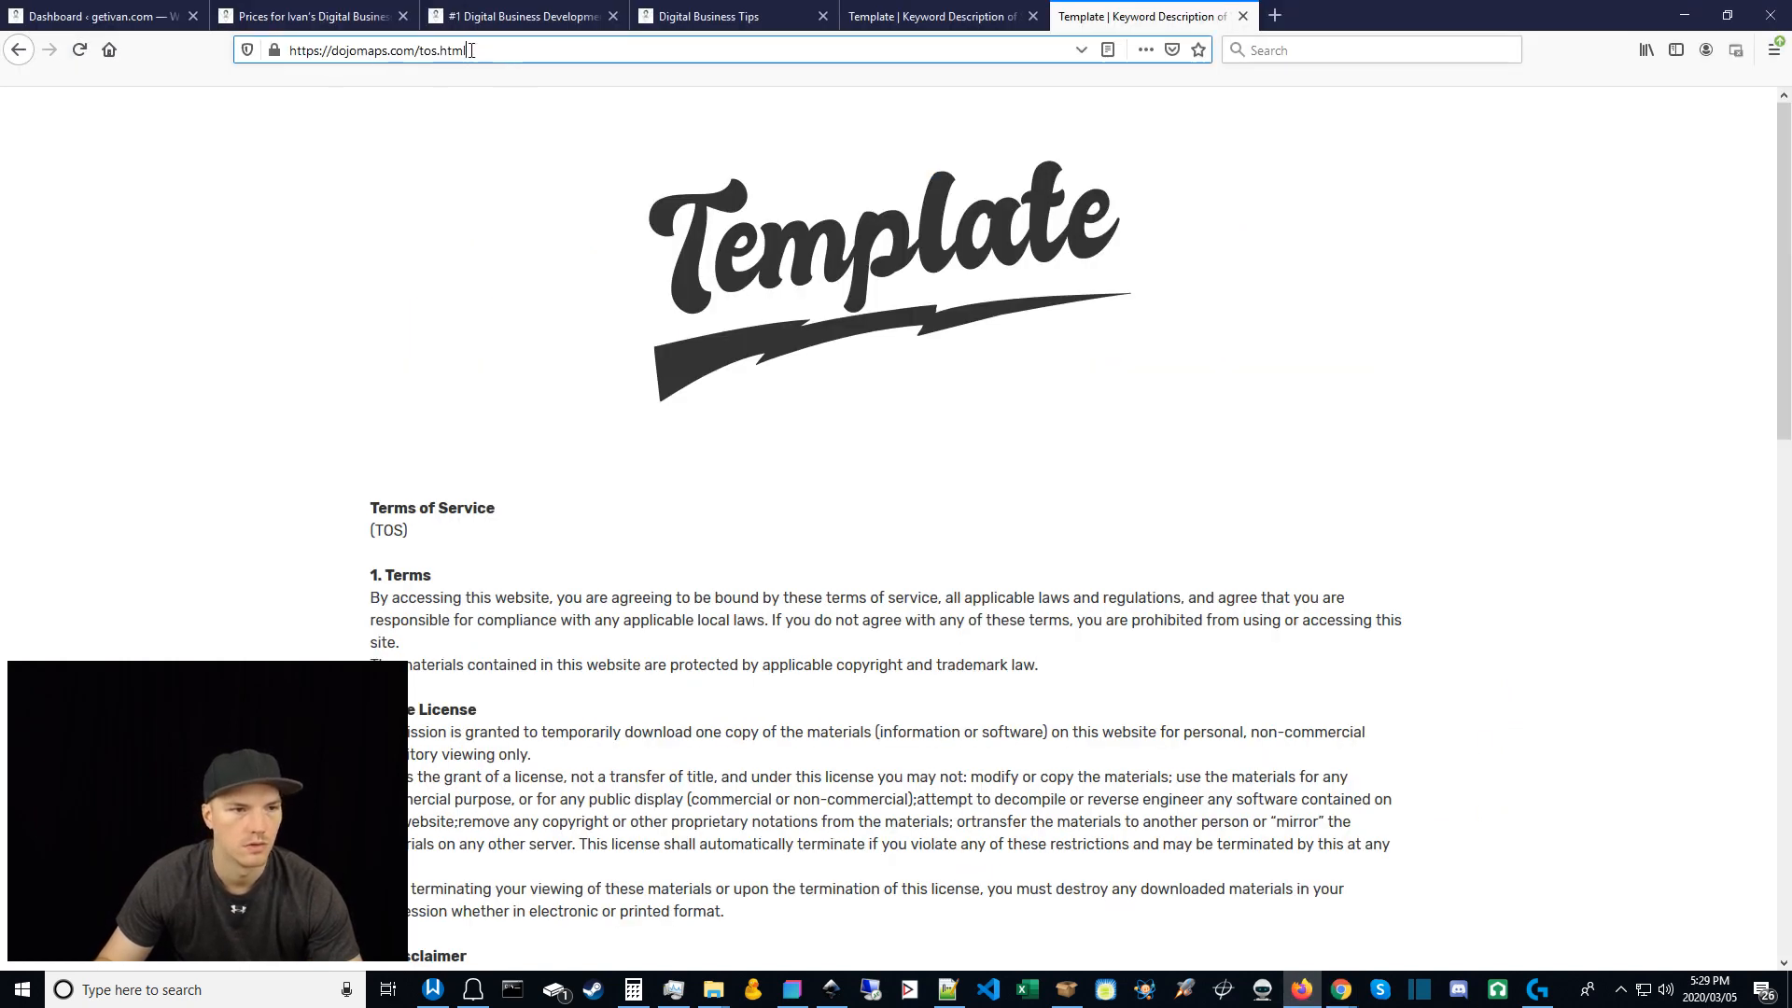
{"action": "left_click_drag", "start_coordinate": [471, 51], "coordinate": [419, 50]}
{"action": "key", "text": "BackSpace"}
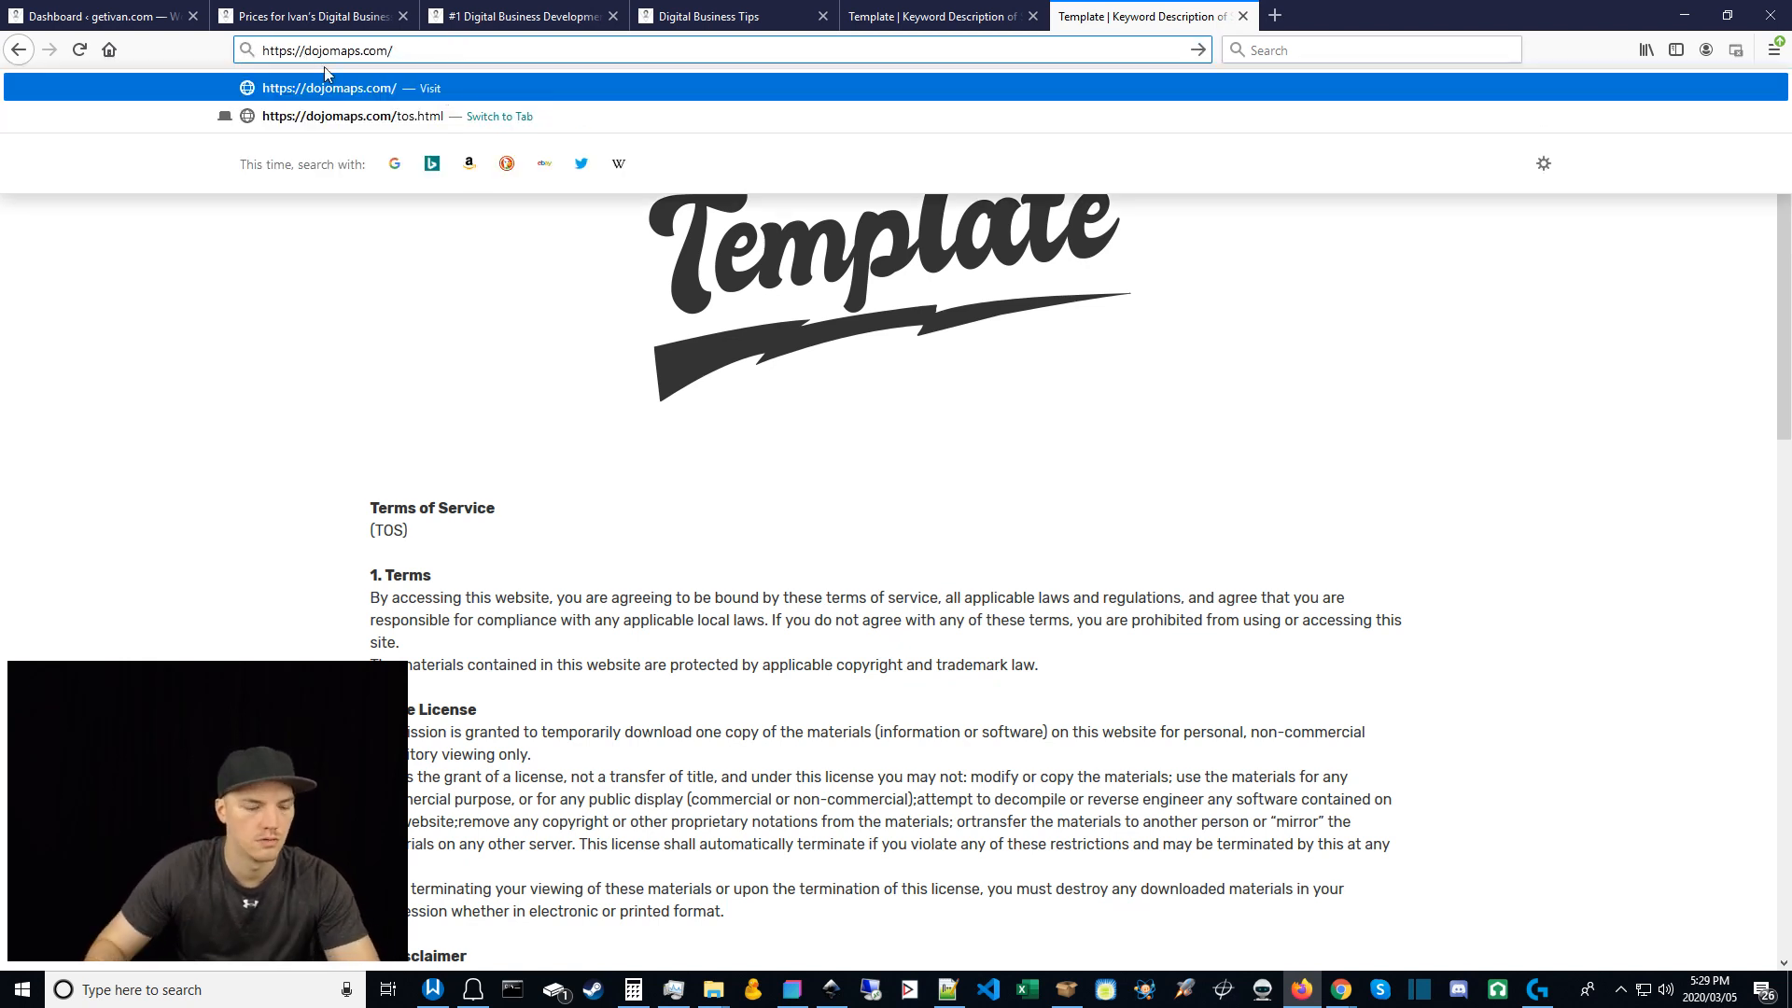
{"action": "key", "text": "Return"}
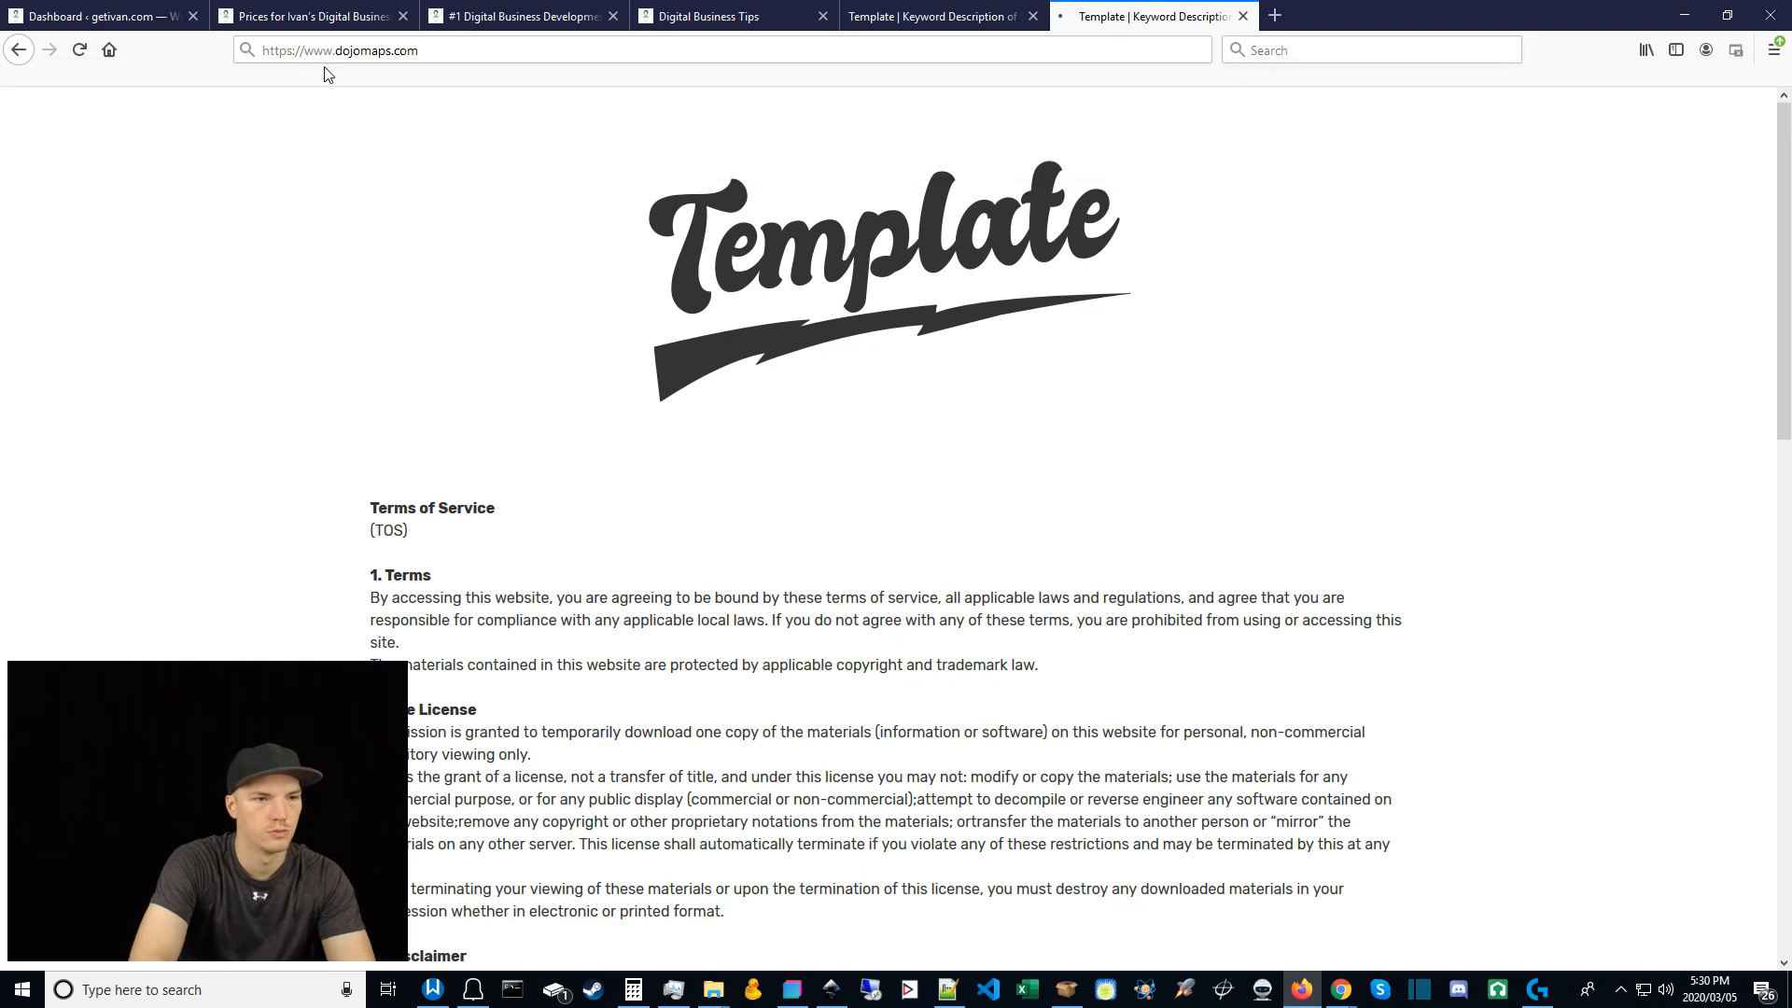
{"action": "left_click", "coordinate": [458, 48]}
{"action": "left_click", "coordinate": [445, 48]}
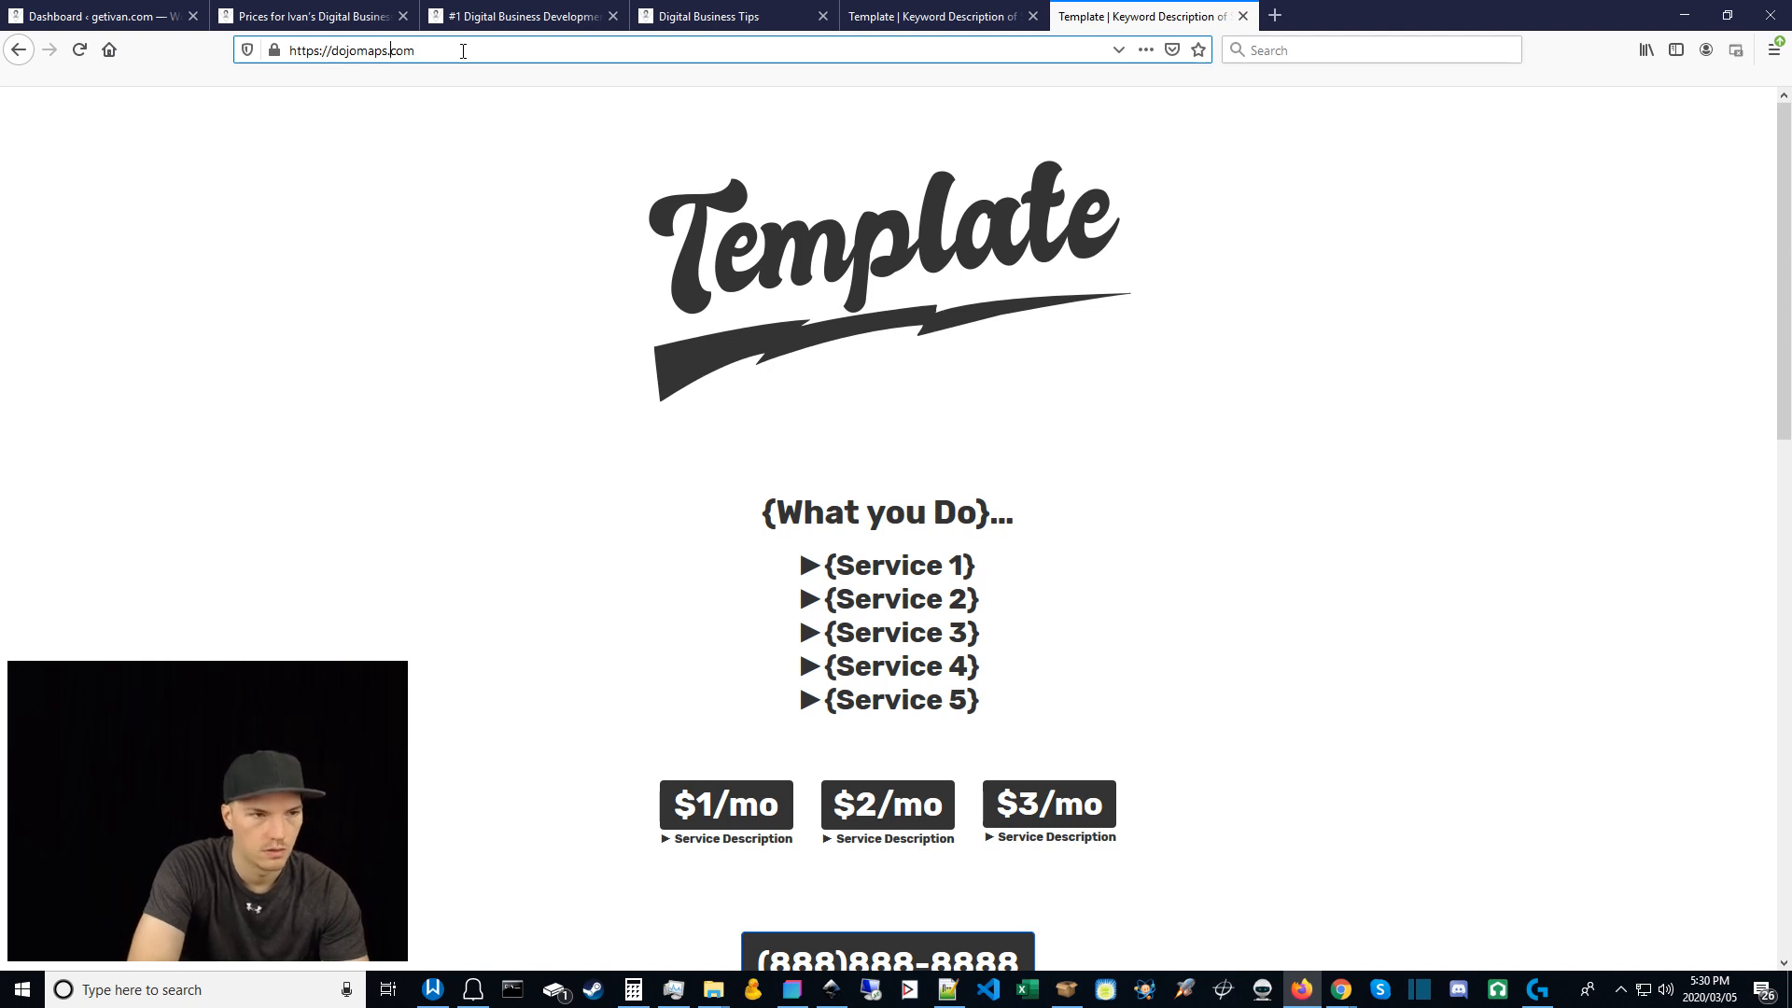
{"action": "type", "text": "ww."}
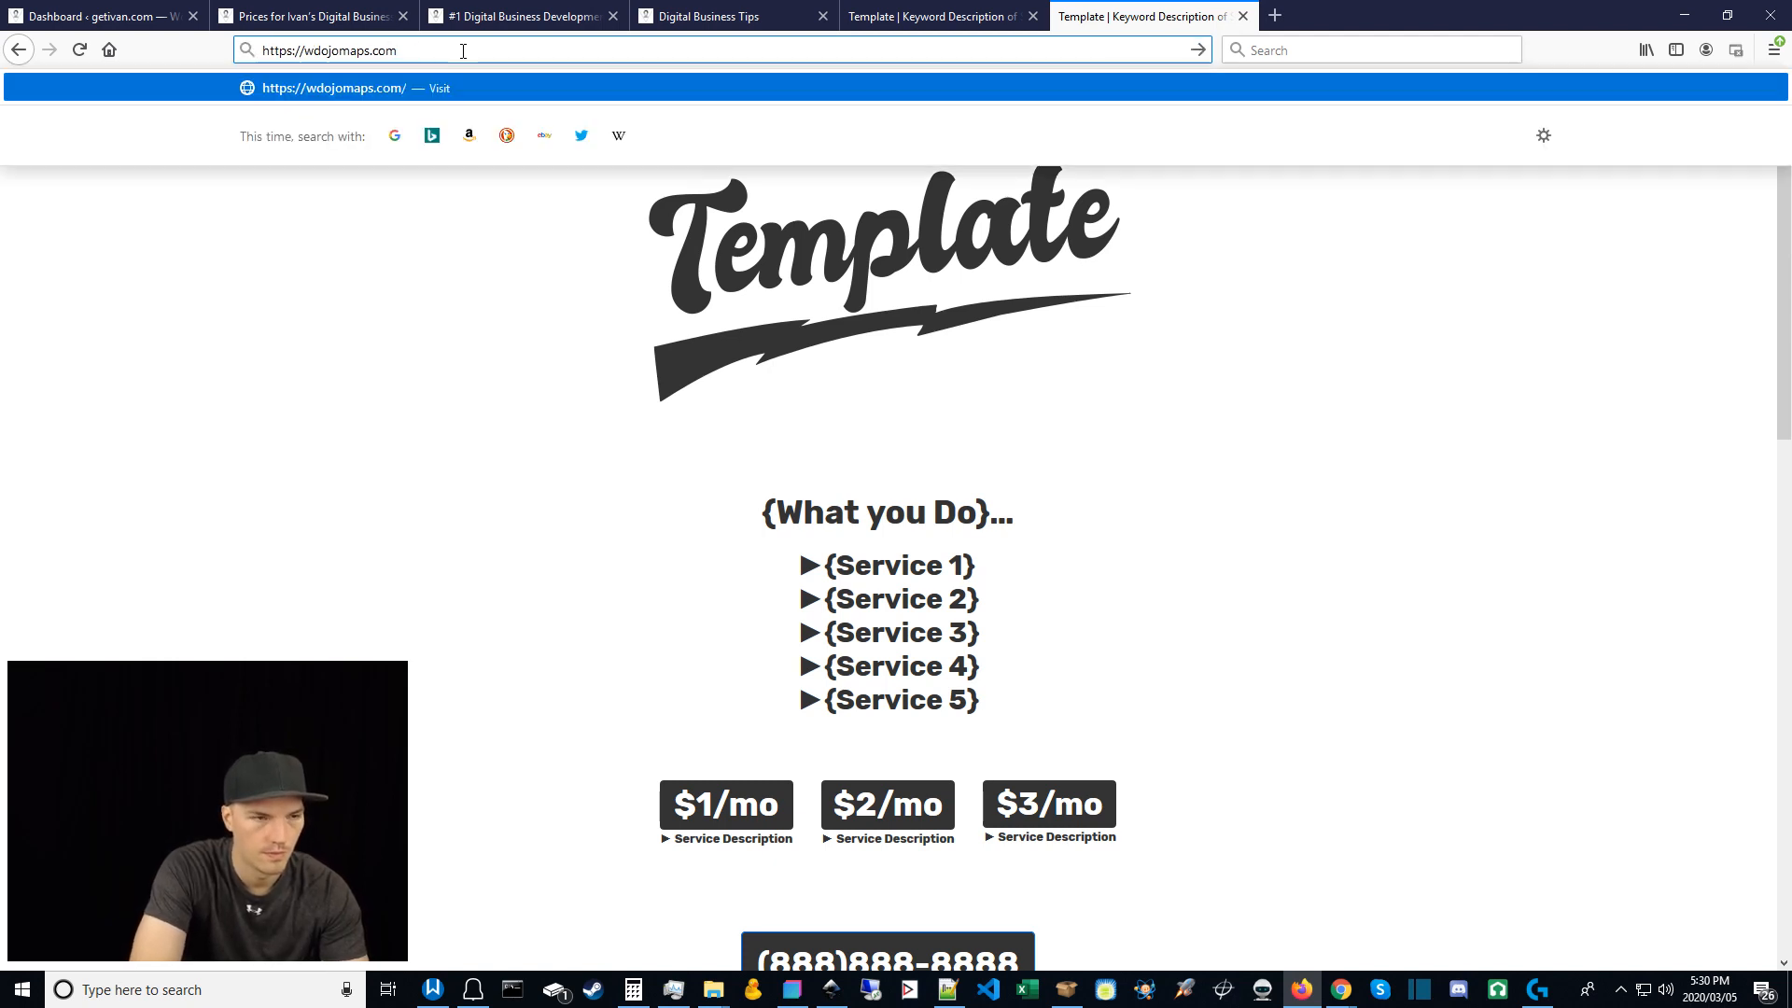
{"action": "type", "text": "w"}
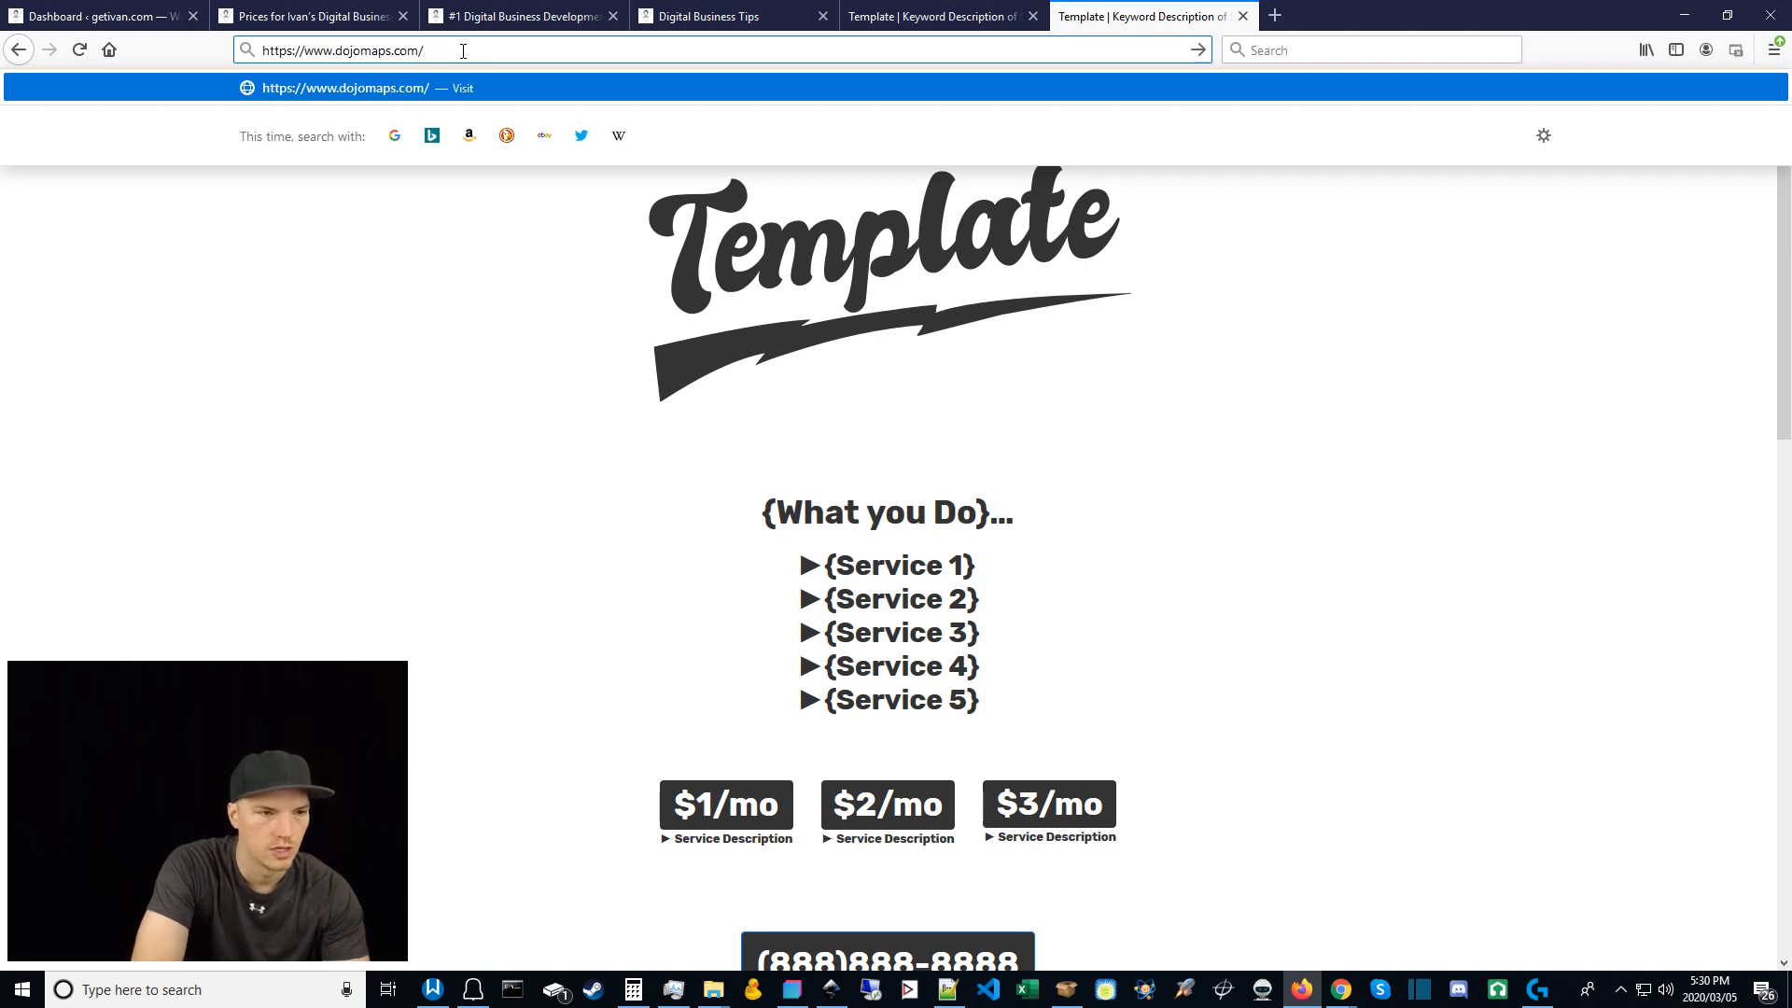
{"action": "type", "text": "tos"}
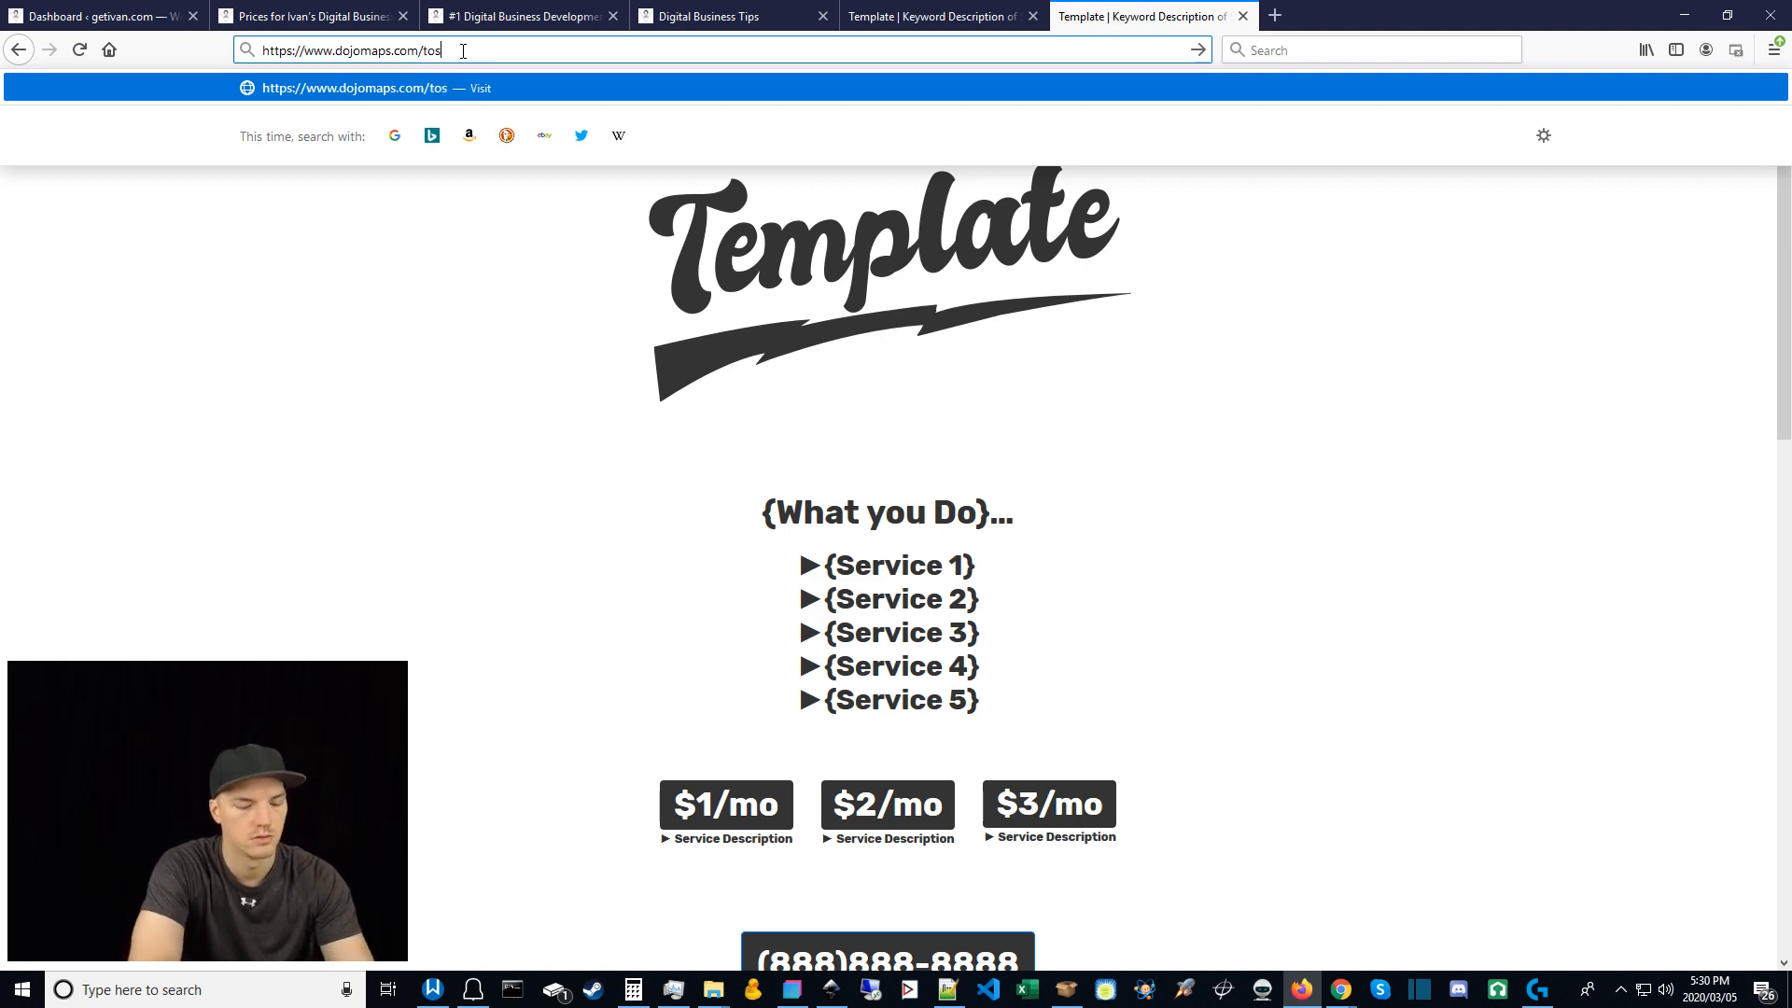
{"action": "type", "text": ".html"}
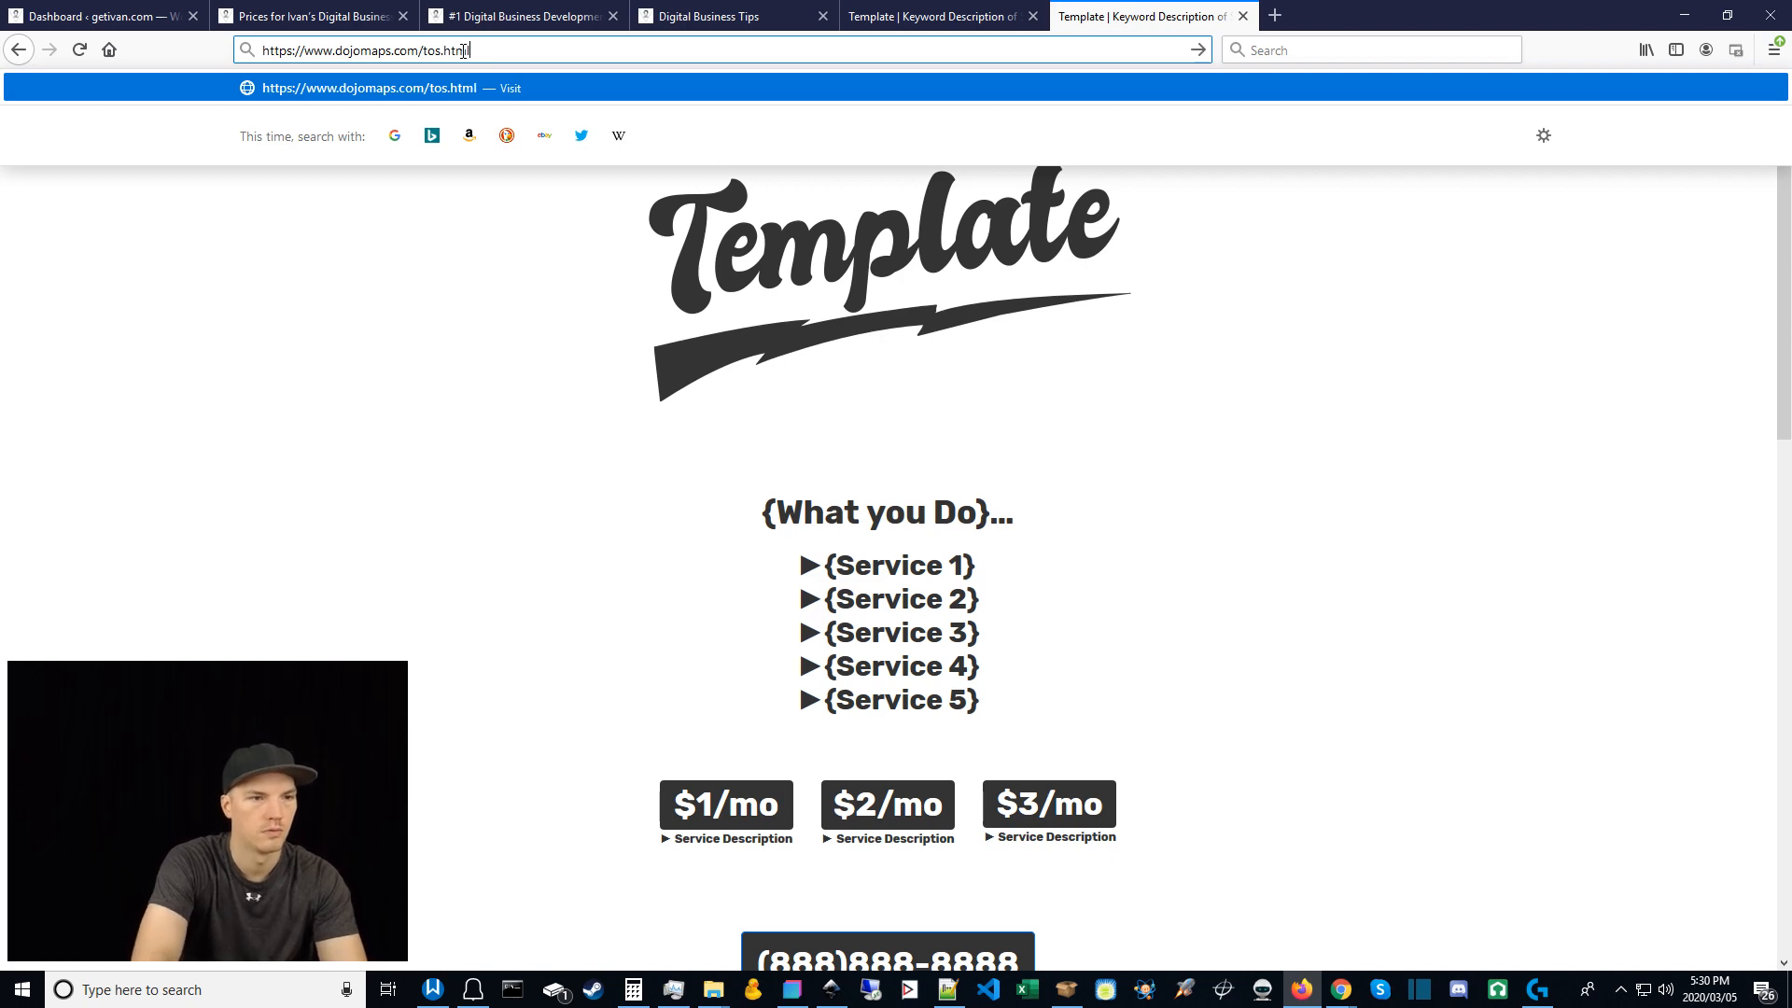
{"action": "key", "text": "Return"}
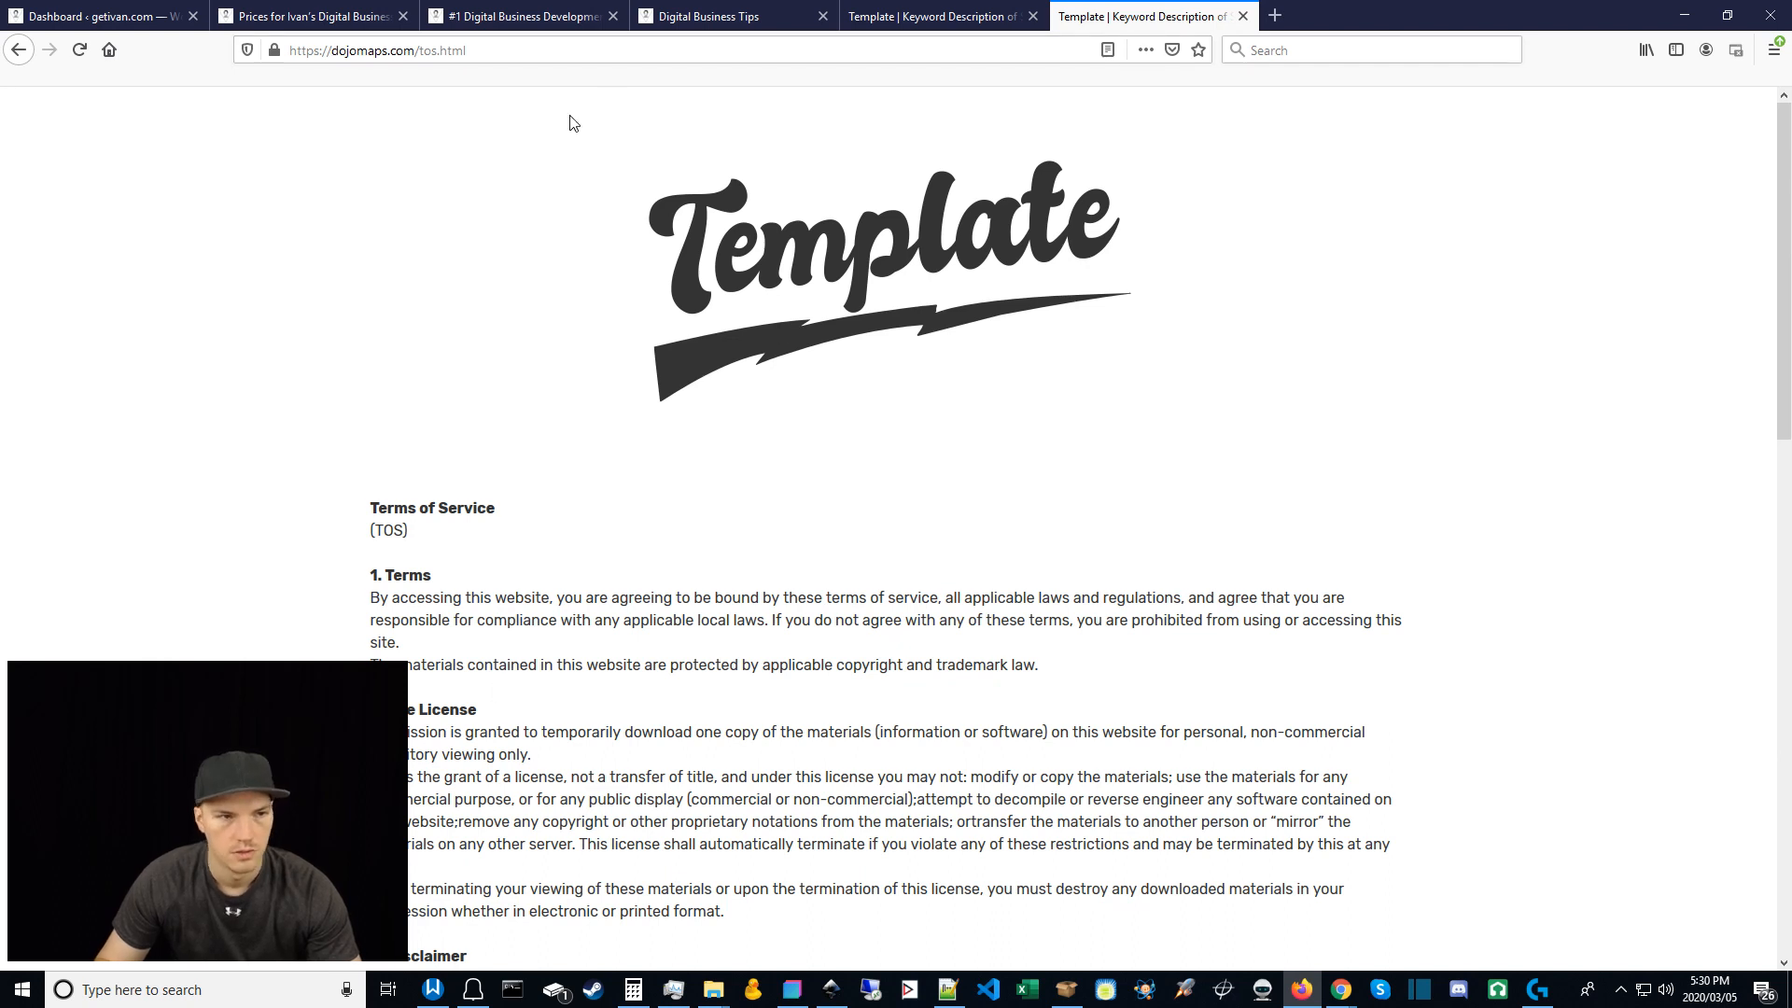
Step: Test the custom error page by loading the nonexistent address dojomaps.com/awesrdtjfykg, and return to Cloudflare's Page Rules in Chrome
{"action": "left_click_drag", "start_coordinate": [471, 51], "coordinate": [419, 49]}
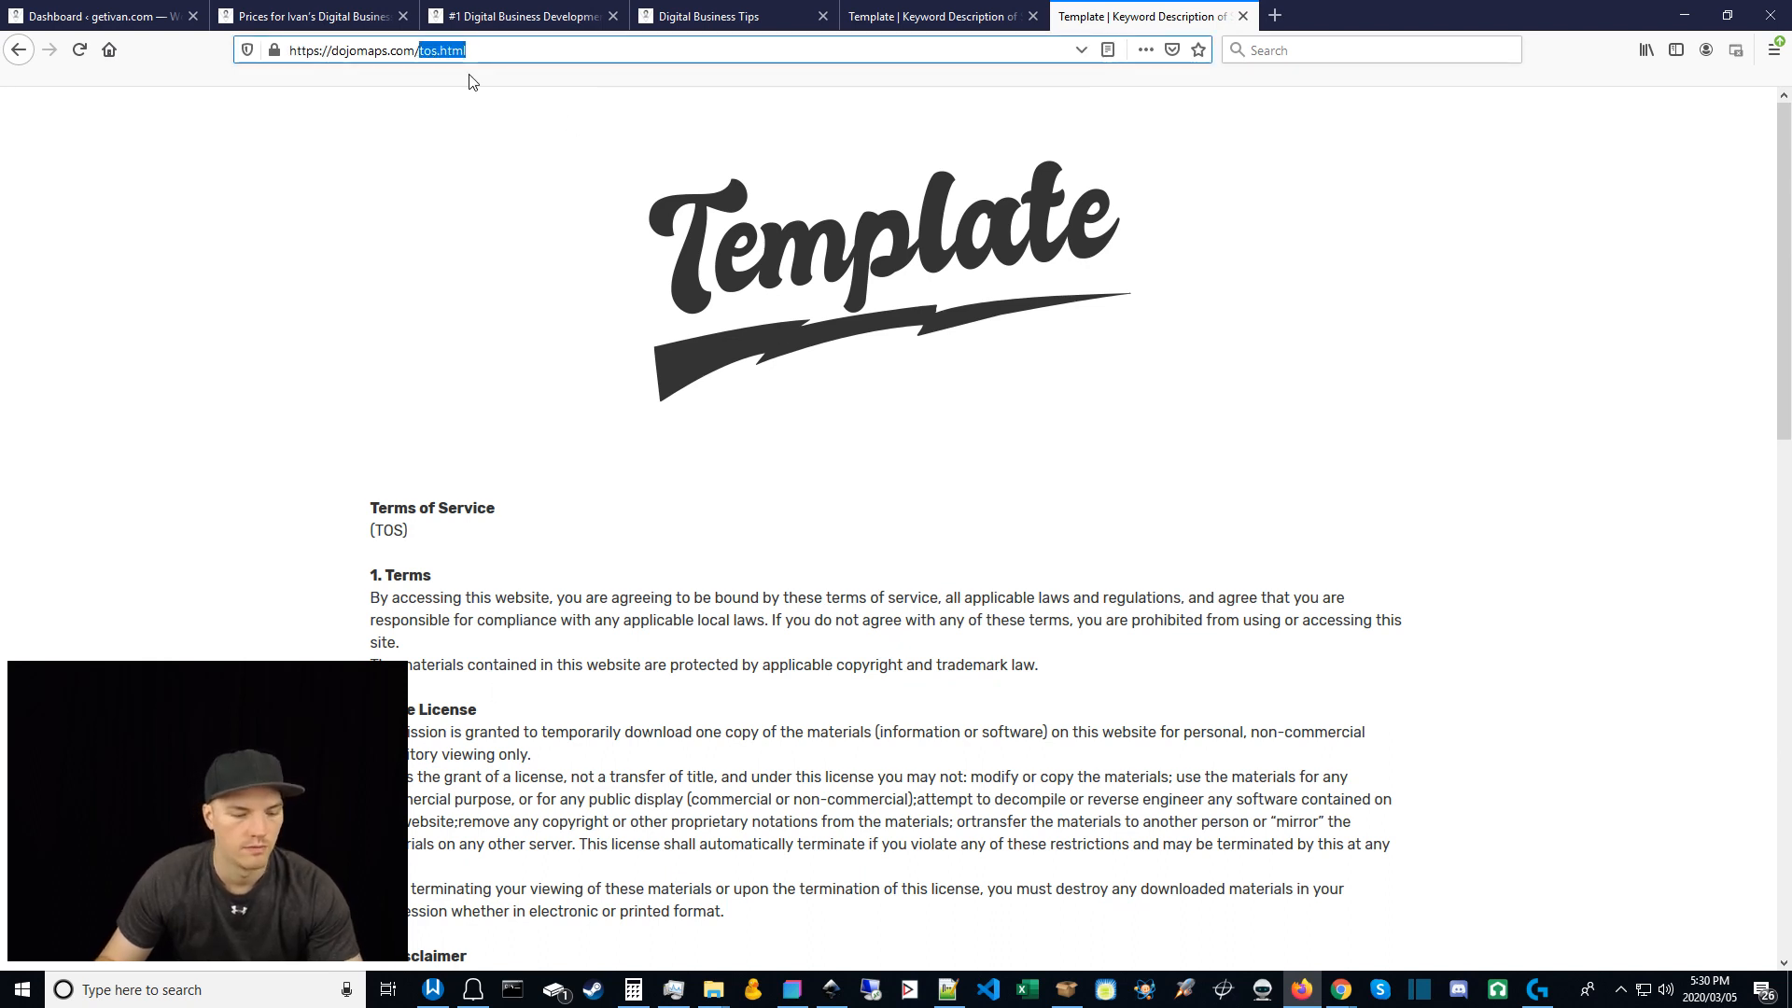
{"action": "type", "text": "awesrdtjfykg"}
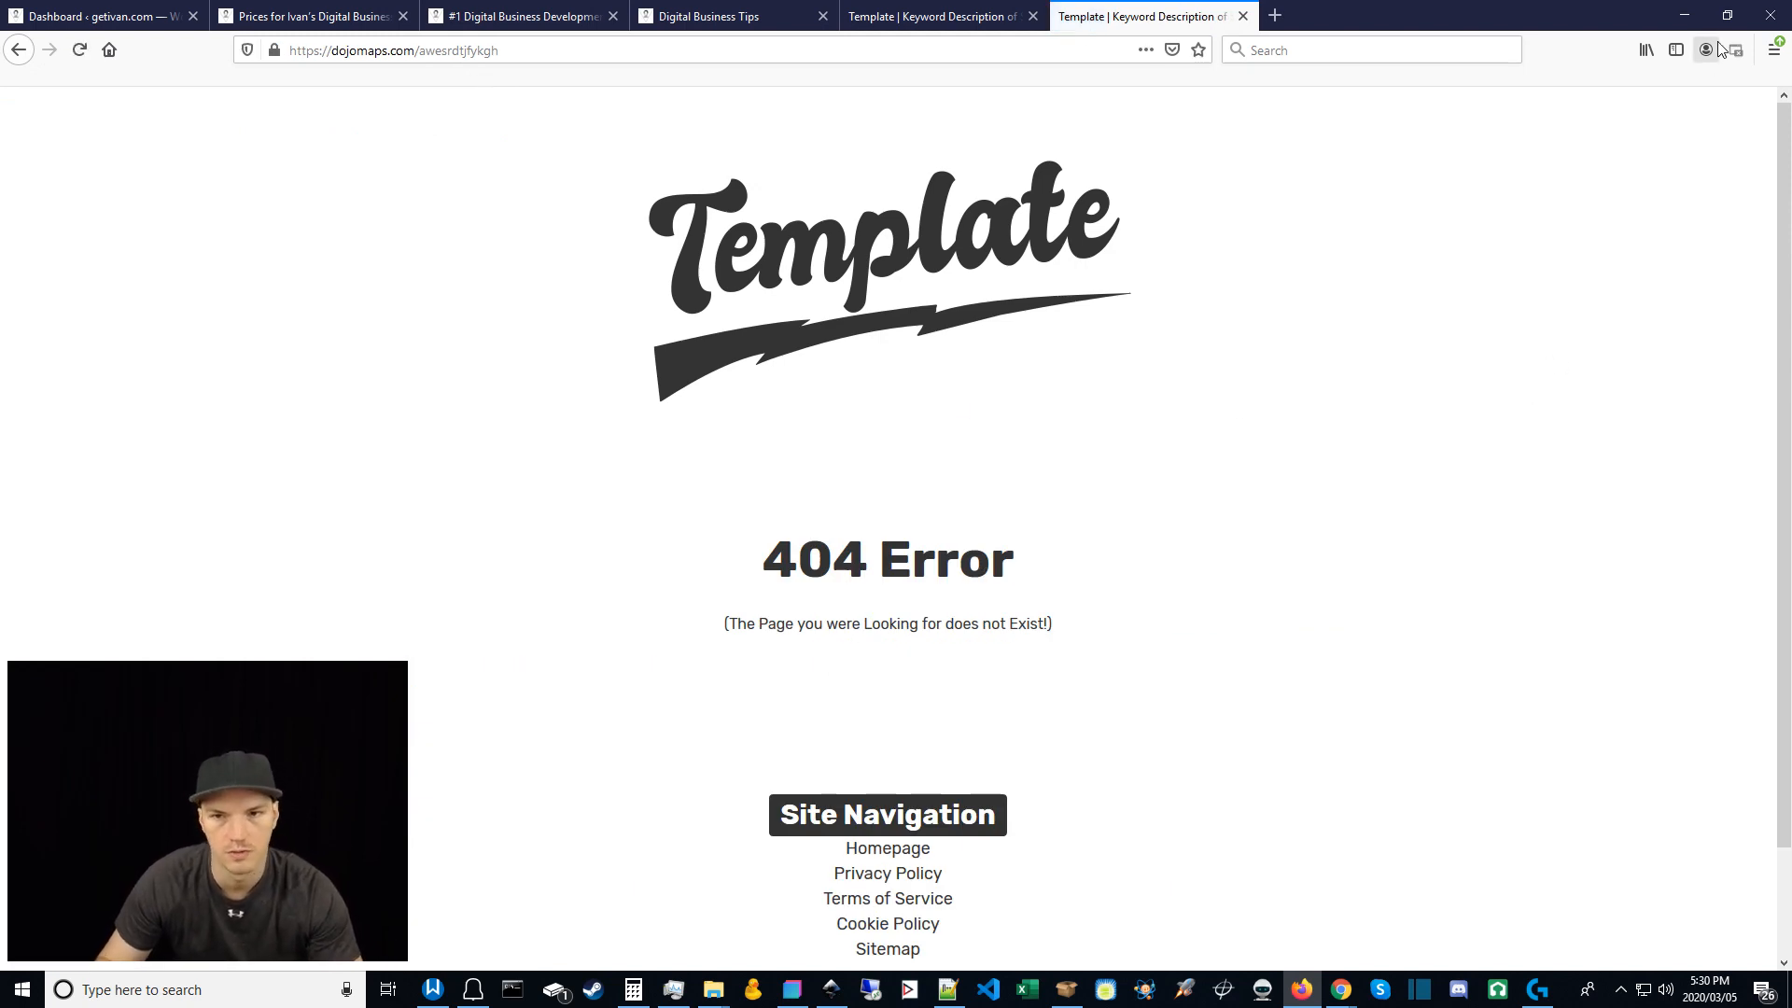
{"action": "left_click", "coordinate": [1684, 16]}
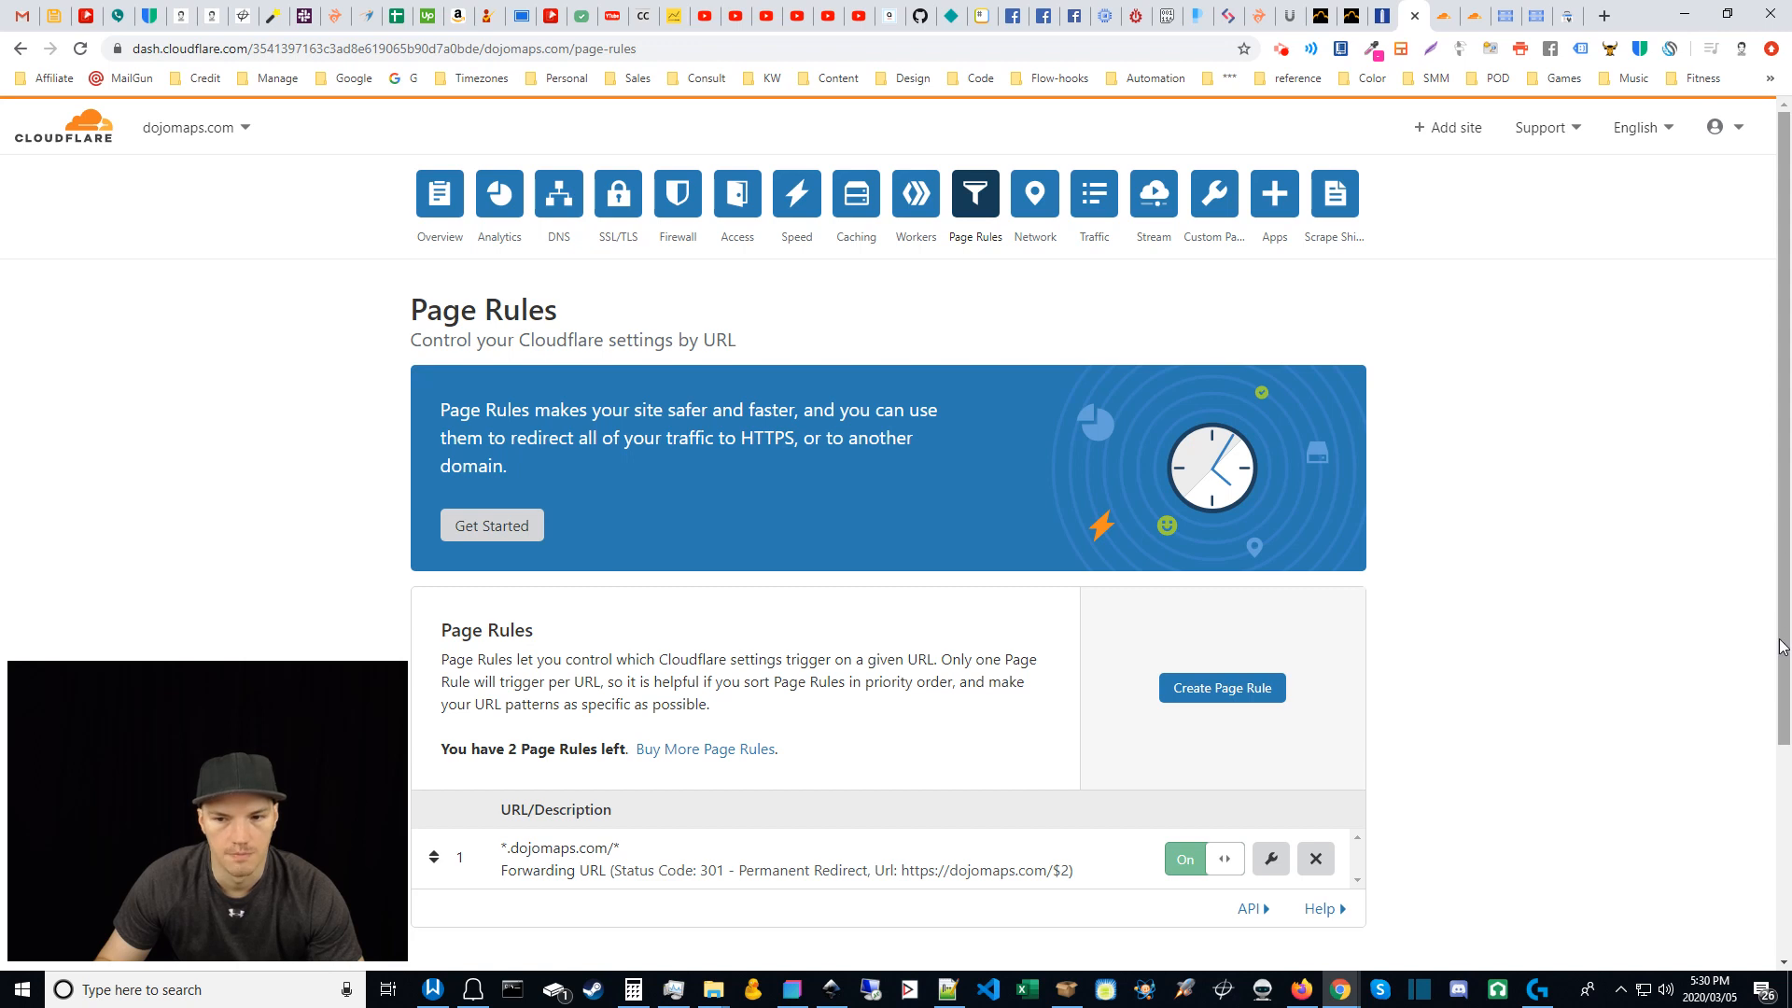
{"action": "left_click", "coordinate": [1785, 581]}
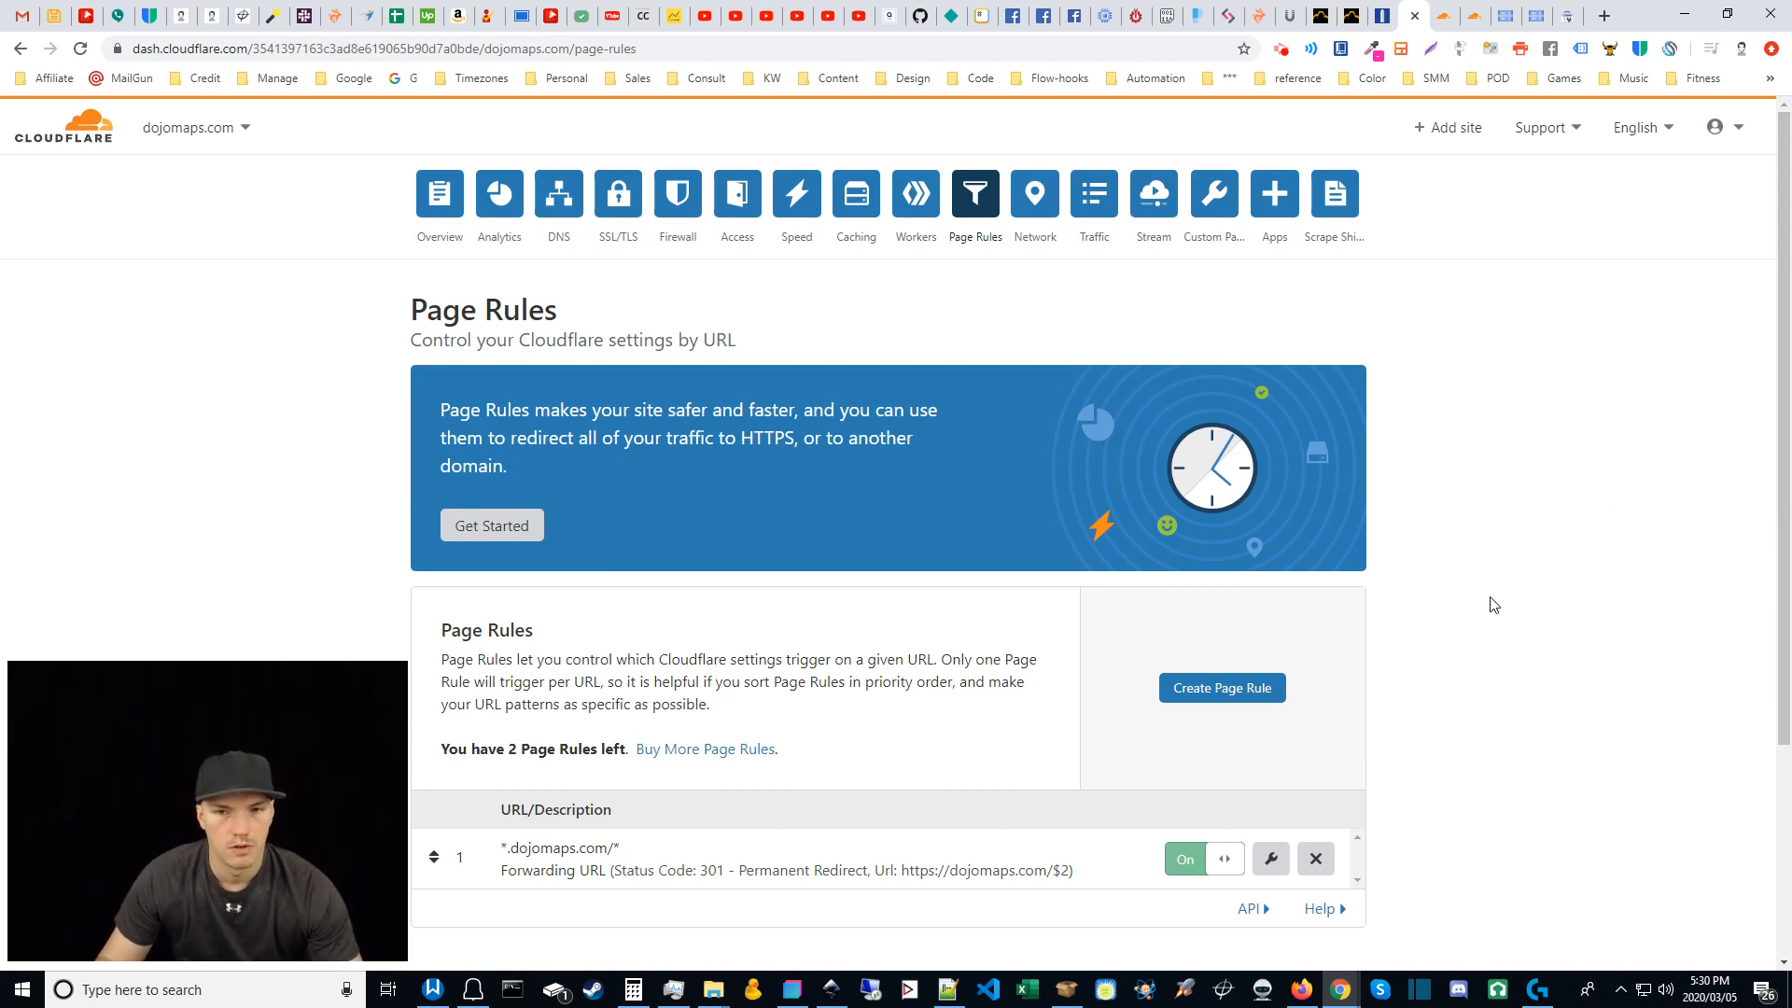
Step: Review the files in the dojomaps.com bucket in Google Cloud Storage, and open the domain's Overview in Cloudflare
{"action": "left_click", "coordinate": [1538, 15]}
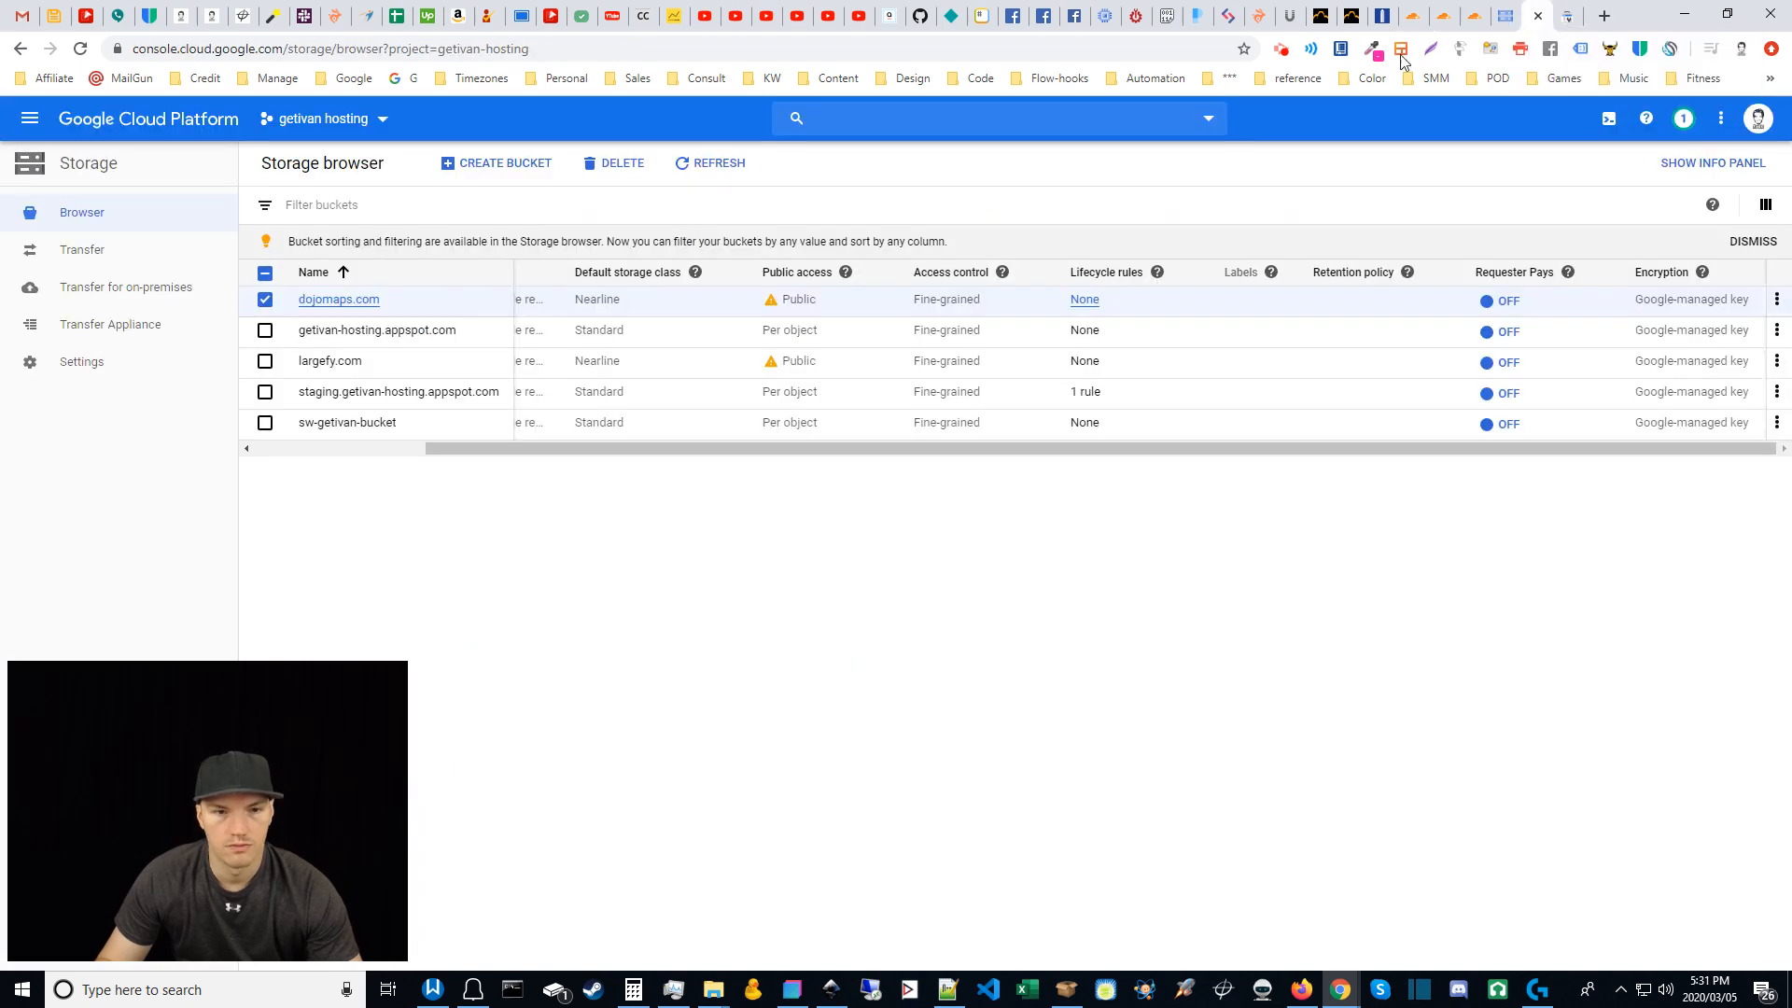
{"action": "left_click", "coordinate": [339, 299]}
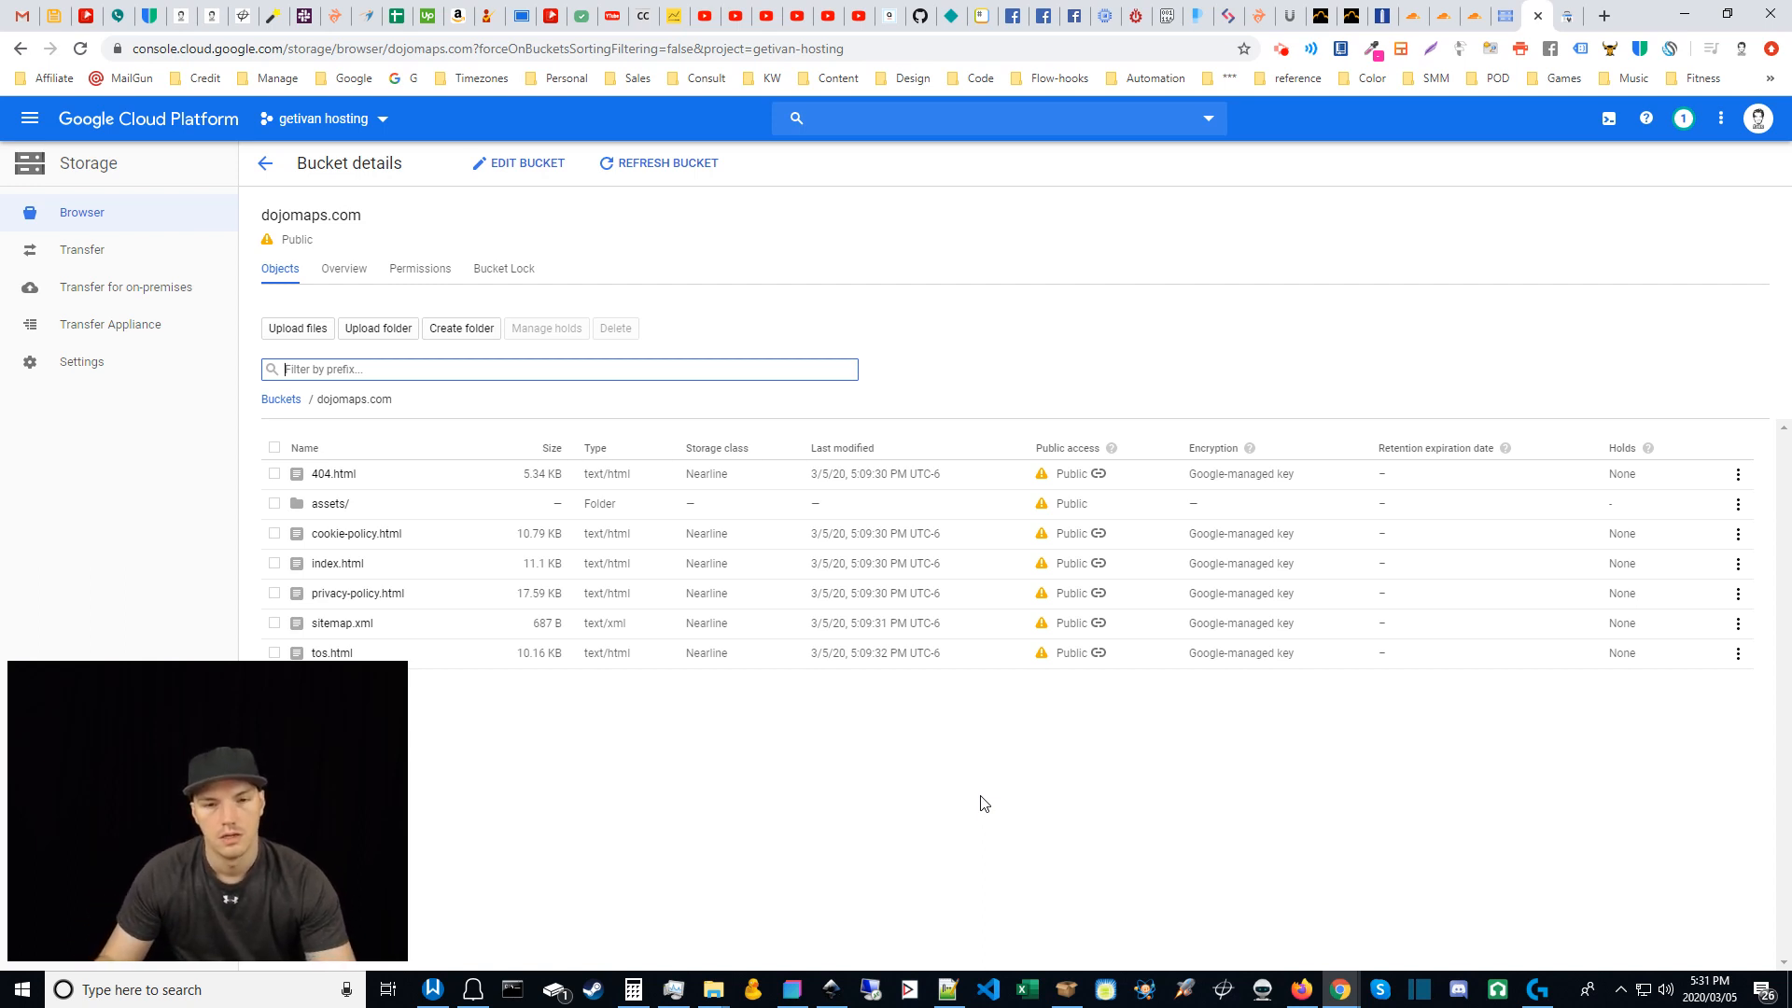
{"action": "left_click", "coordinate": [1414, 11]}
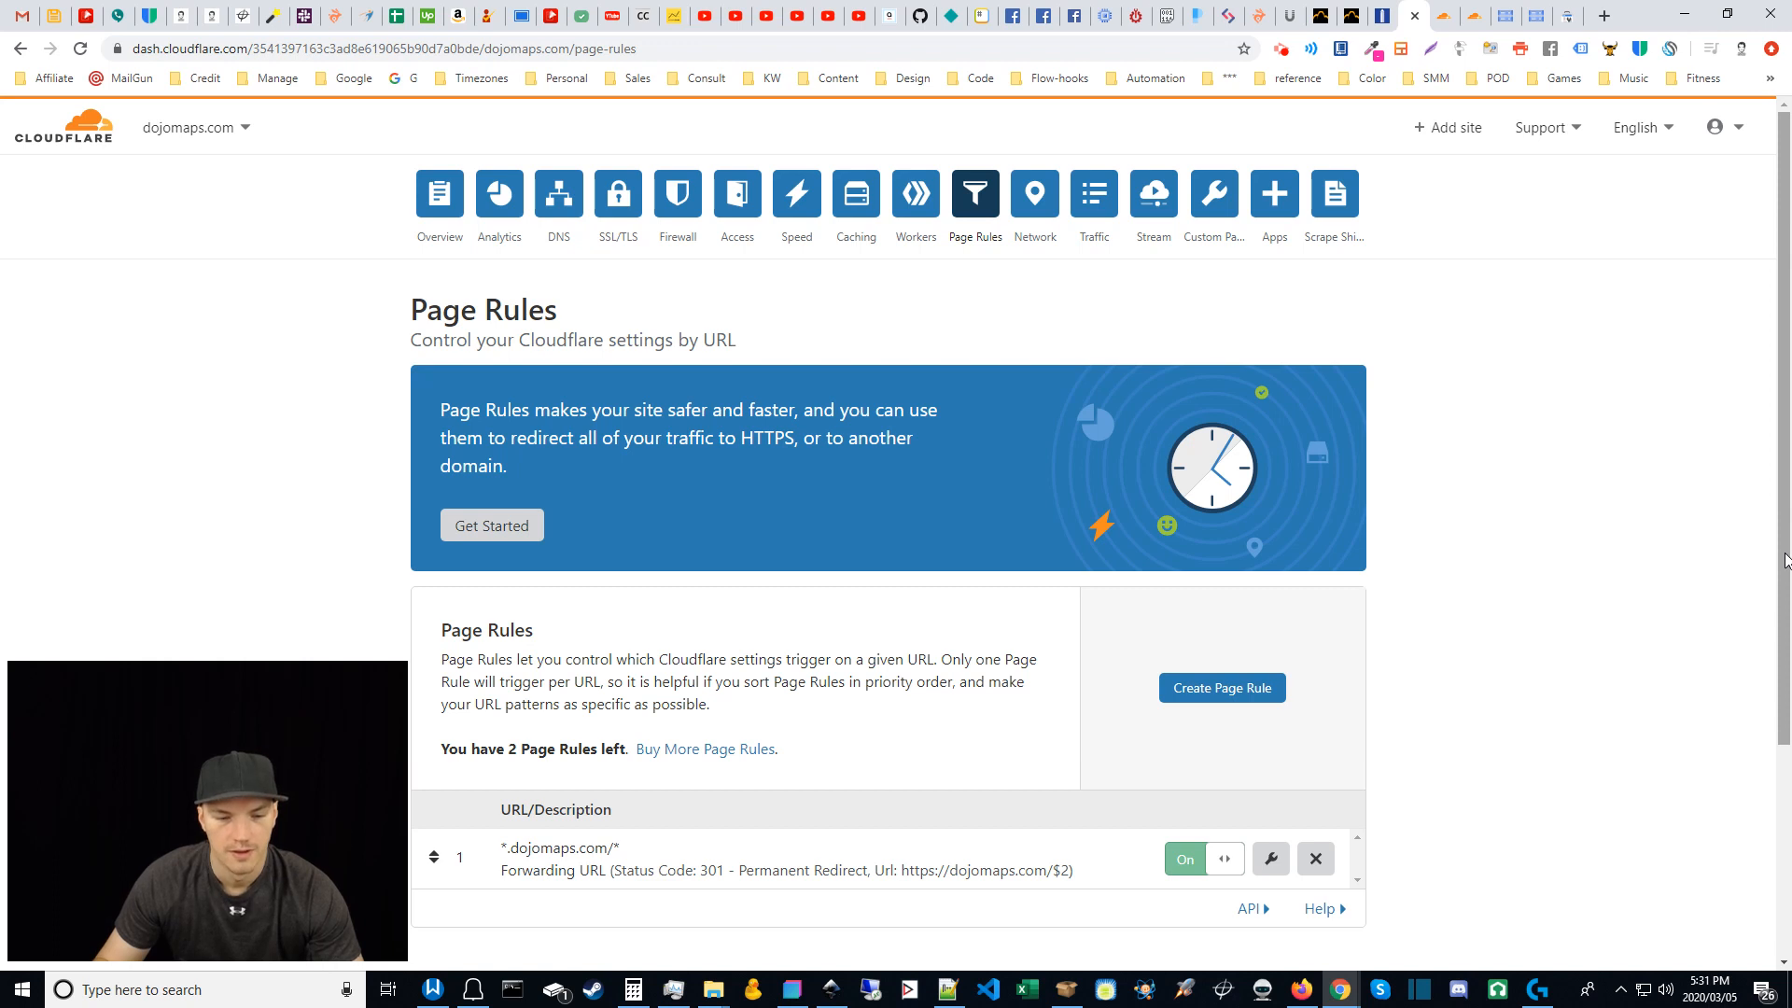
{"action": "left_click", "coordinate": [436, 210]}
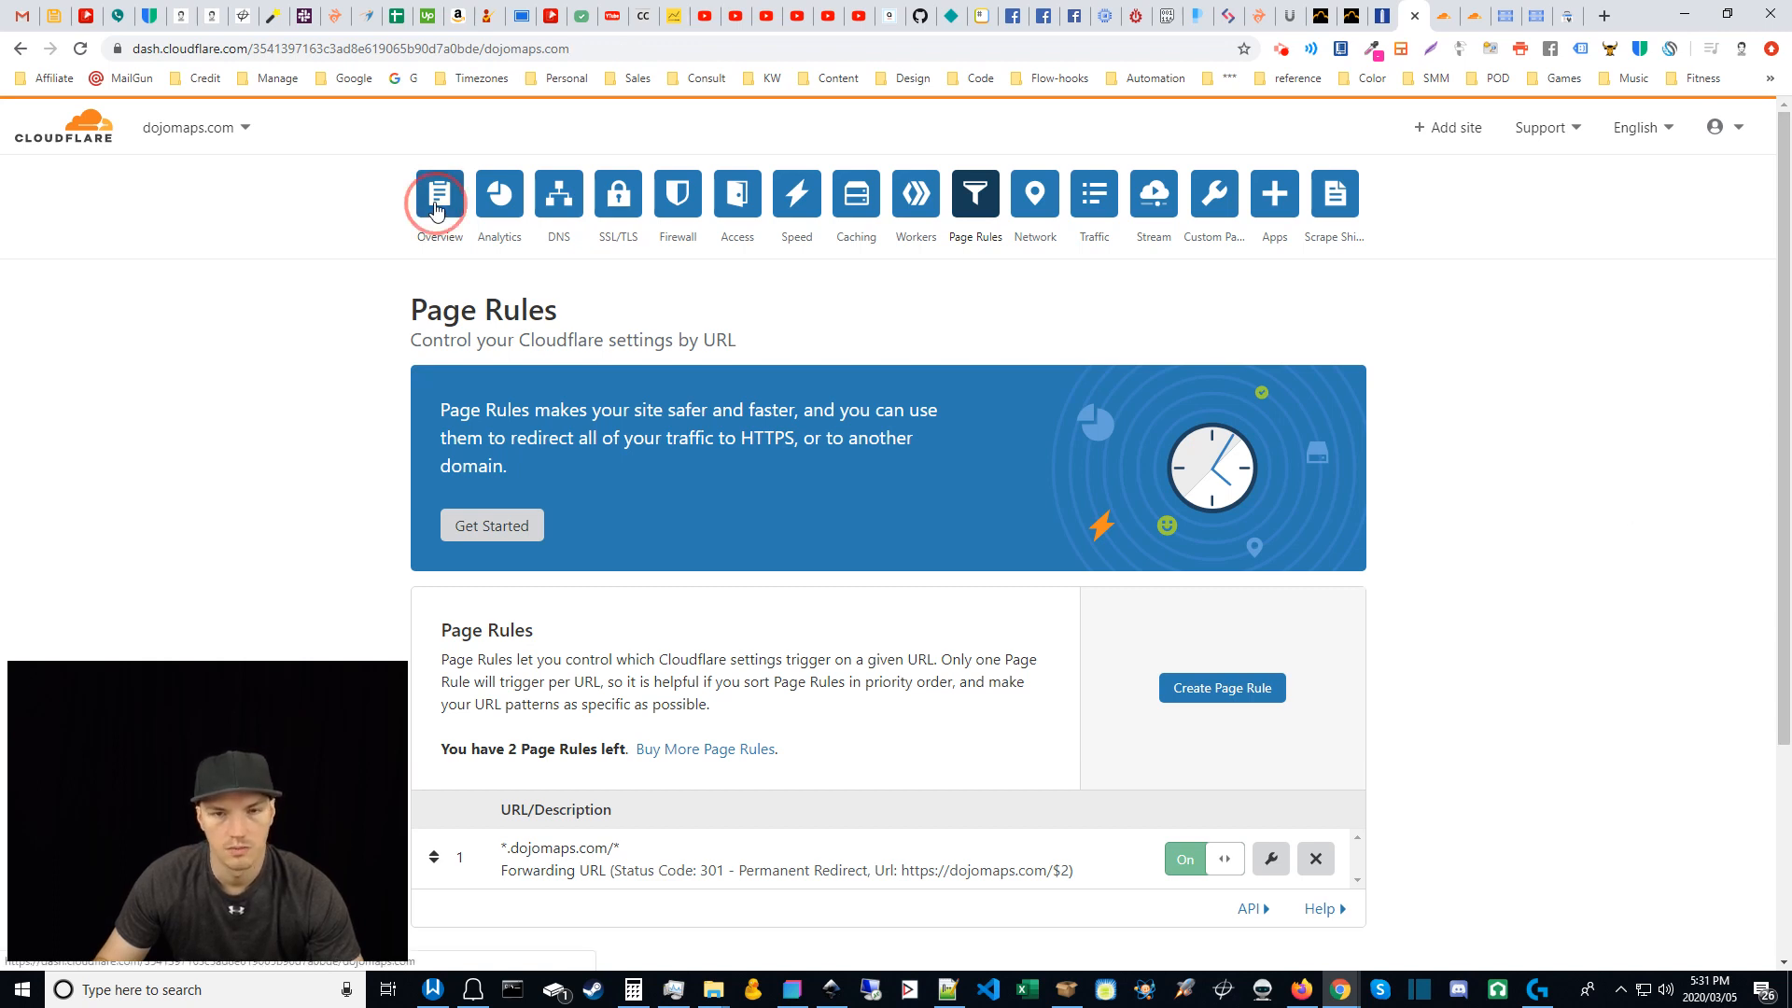